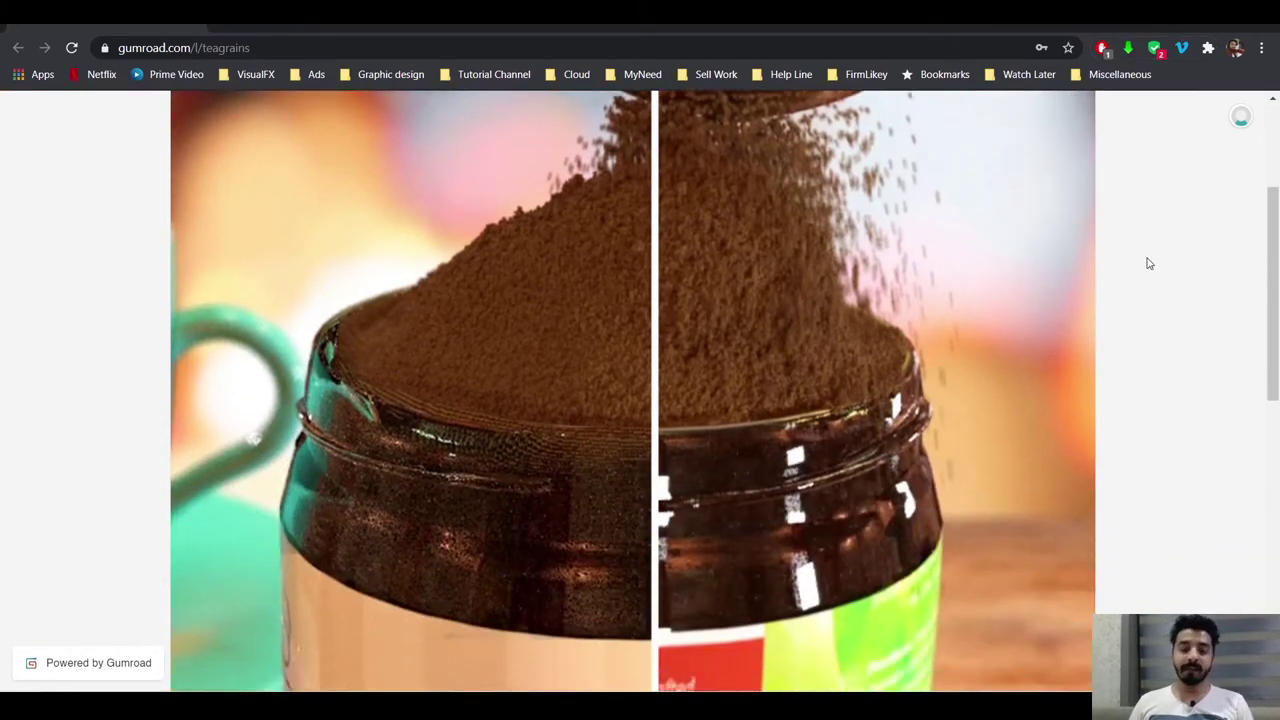
- Review the preview image, price, file size and description on the Tea CGI Tabletop Houdini POP grain product page
scroll(1148, 262, down, 5)
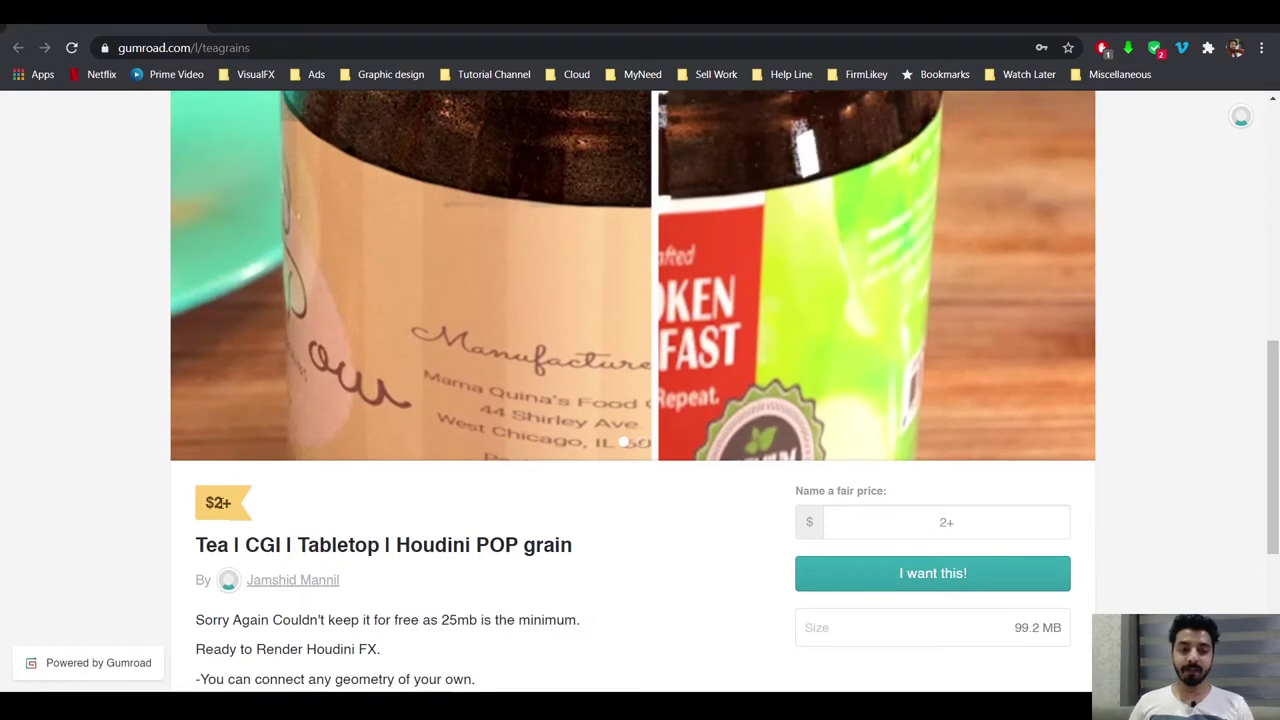
scroll(306, 509, down, 2)
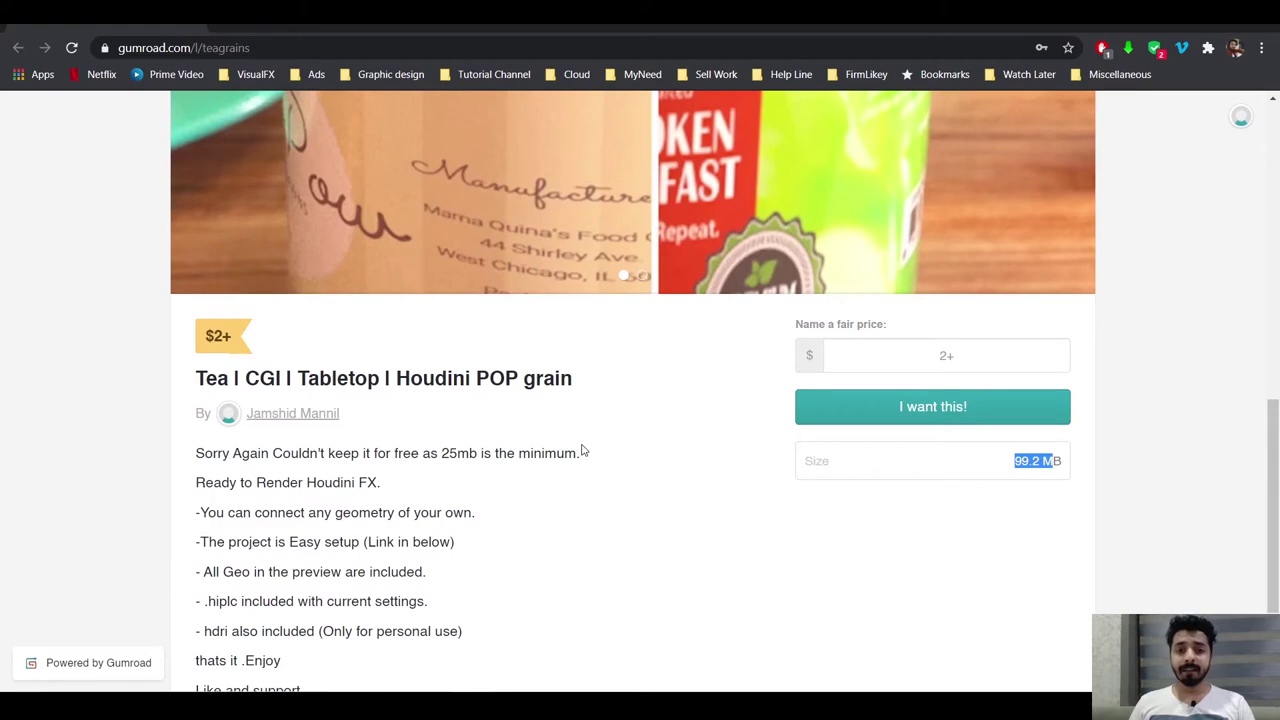
scroll(583, 451, up, 5)
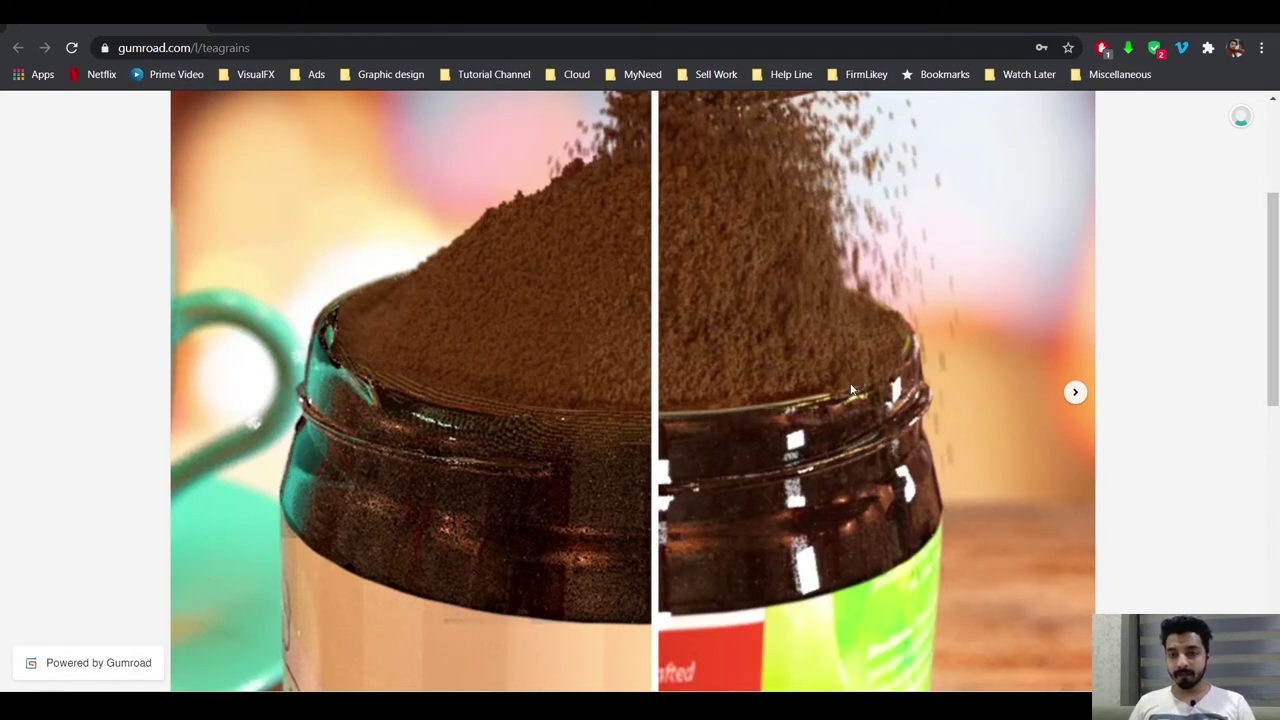
scroll(851, 390, up, 2)
scroll(851, 390, up, 2)
scroll(981, 479, down, 4)
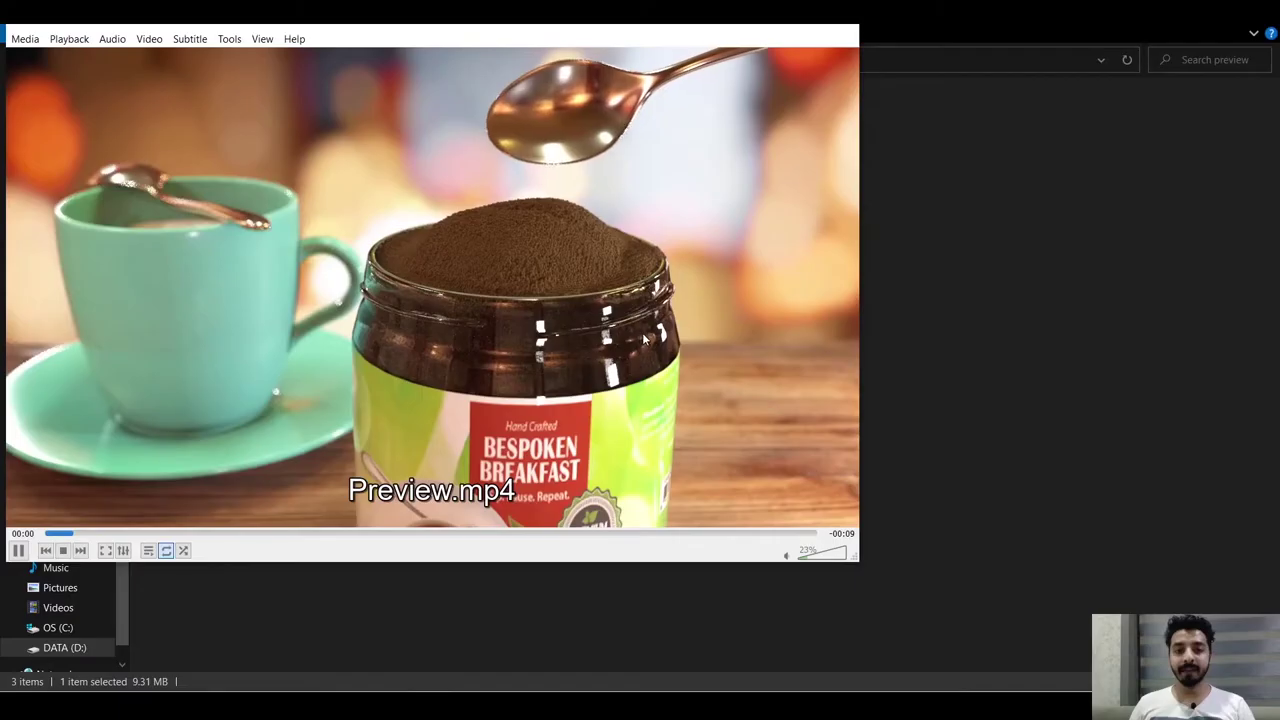
- Watch Preview.mp4 in full screen, pause it on the spoon scooping the tea, and close the player
double_click(643, 330)
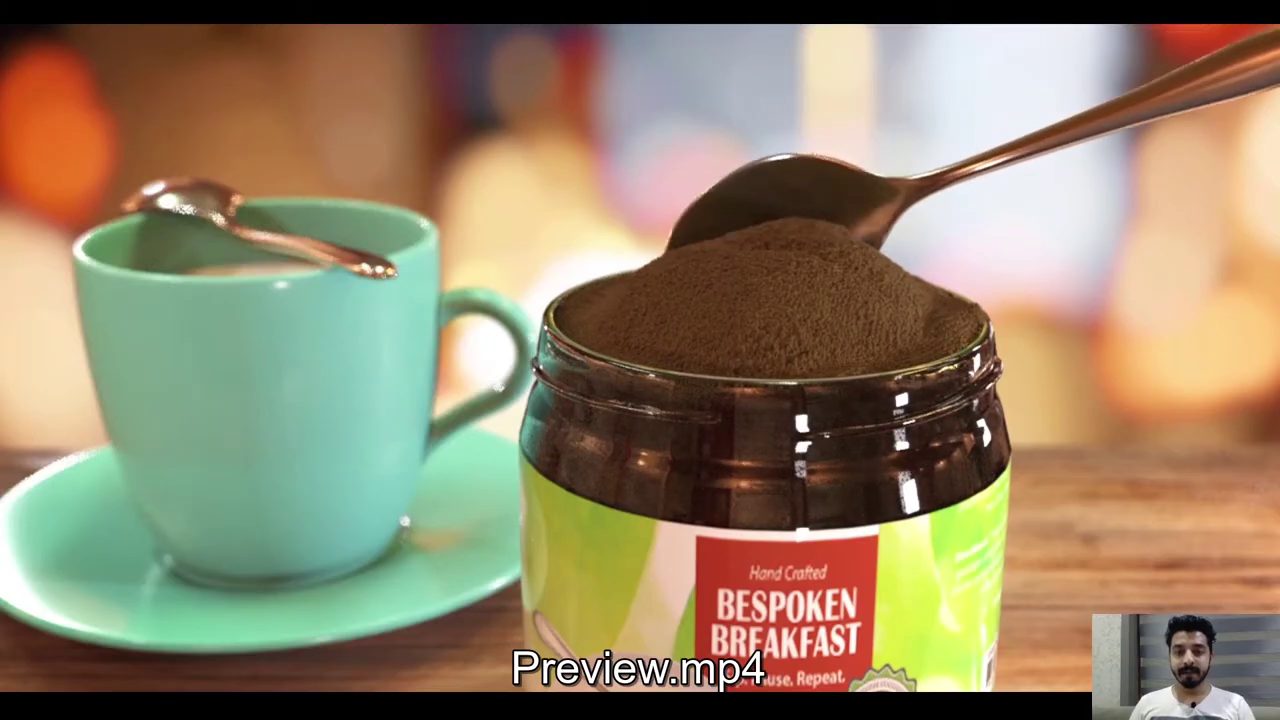
key(space)
mouse_move(352, 311)
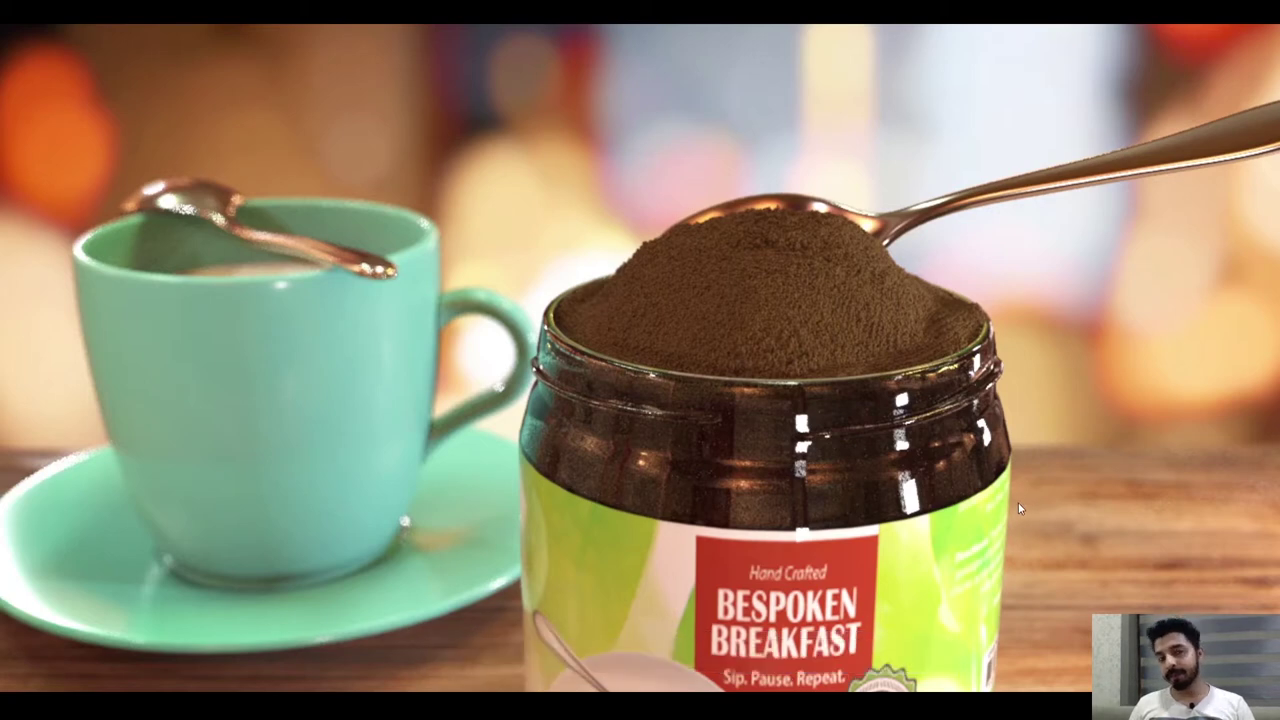
double_click(967, 510)
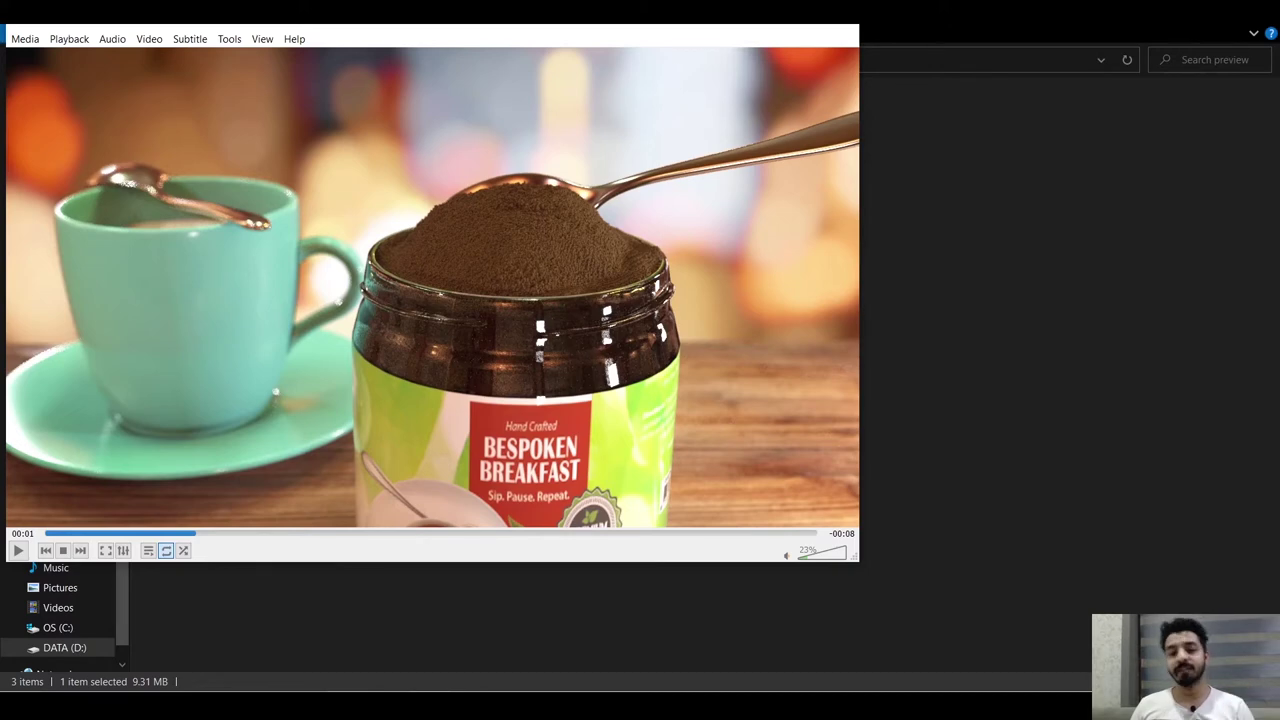
click(760, 22)
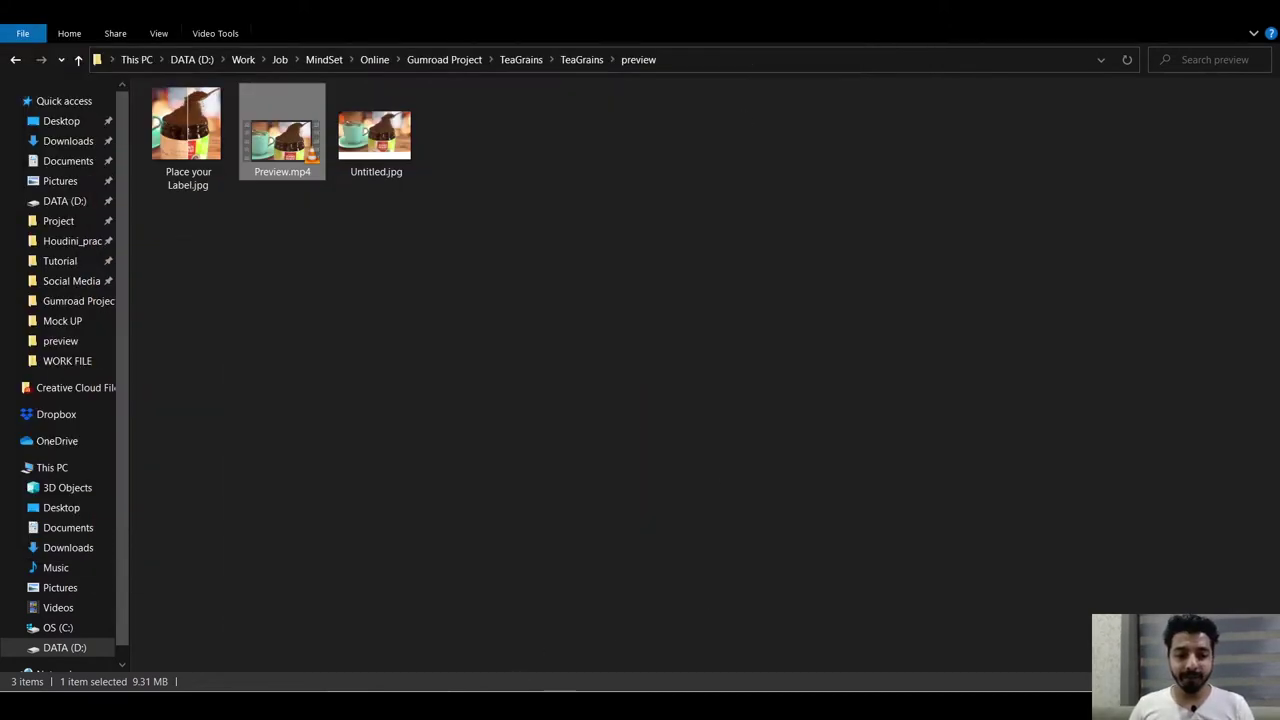
- Switch back to the browser and read through the tea grains product description
key(alt+Tab)
scroll(434, 420, down, 7)
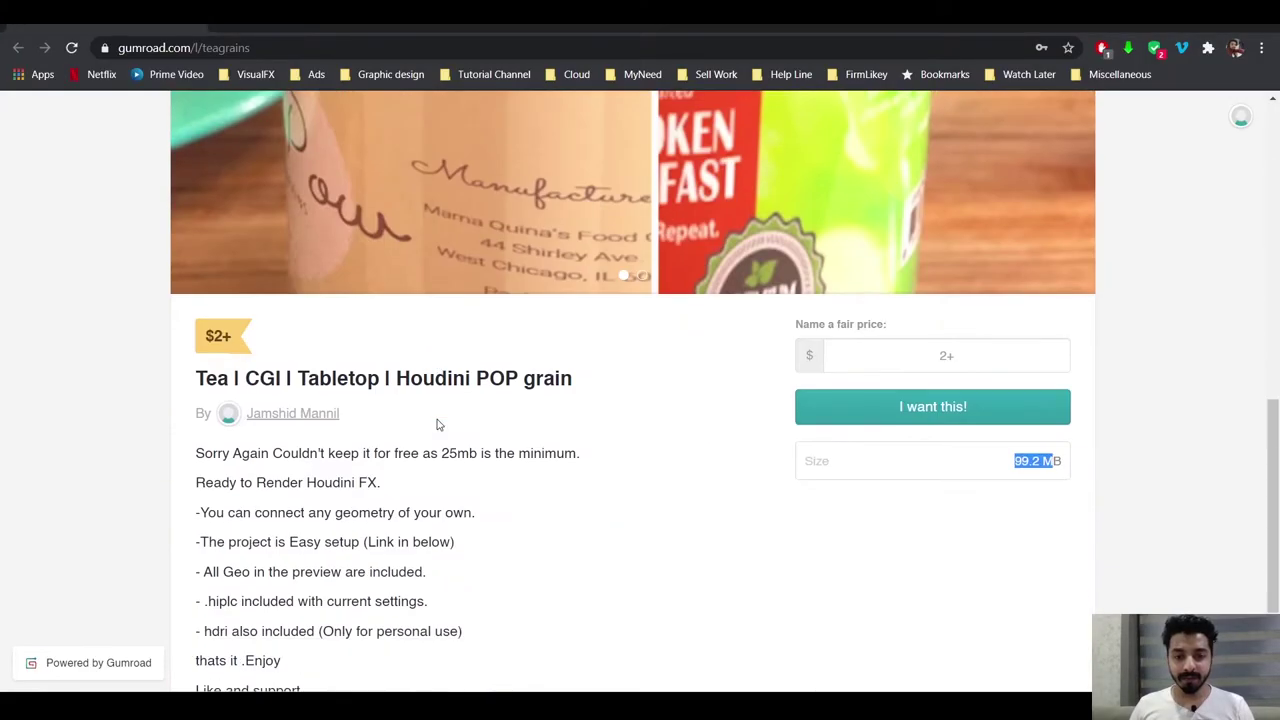
scroll(640, 530, down, 1)
scroll(618, 544, up, 4)
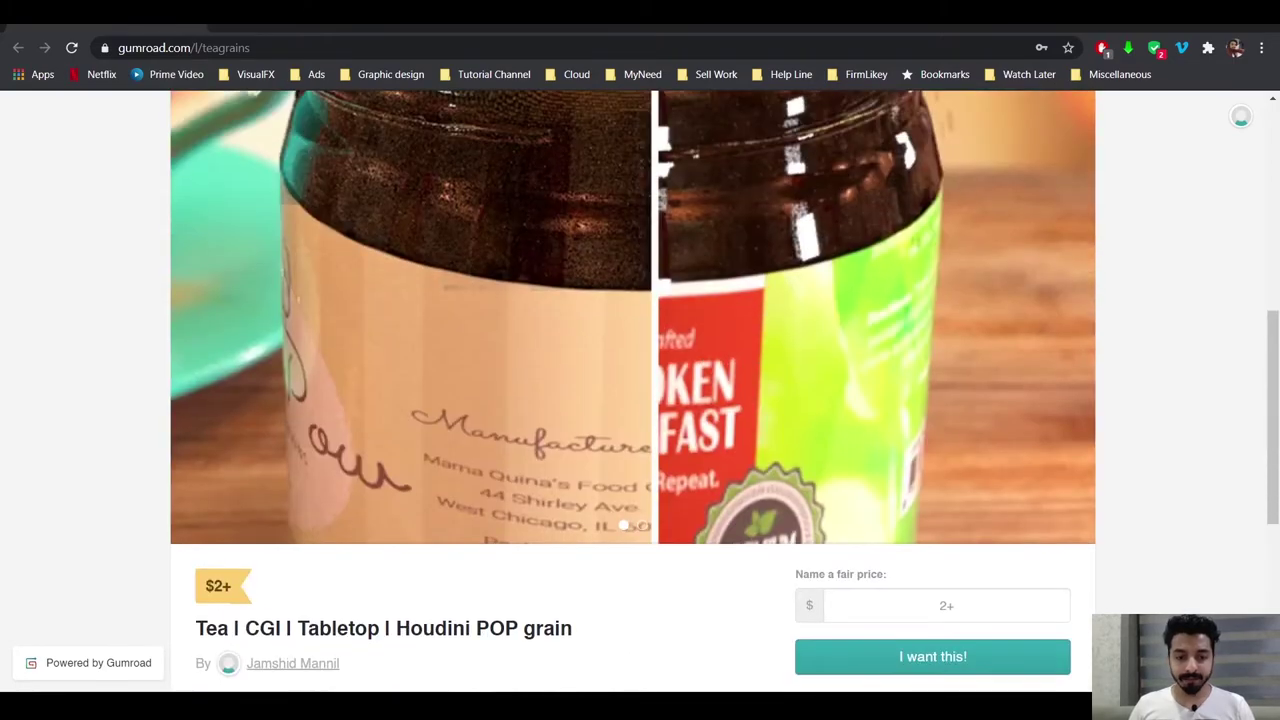
- Switch to File Explorer, go up to the TeaGrains project folder and check the geometry files in its geo folder
key(alt+Tab)
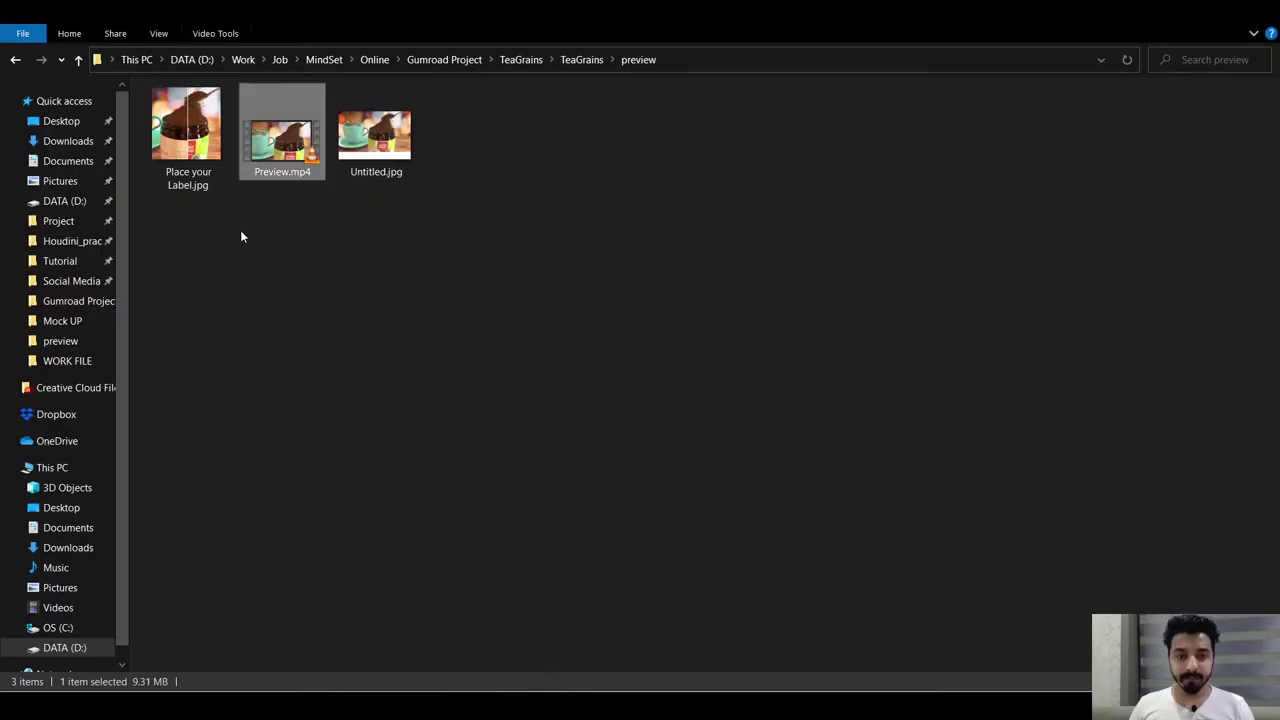
click(16, 58)
drag(401, 286, 212, 96)
click(382, 356)
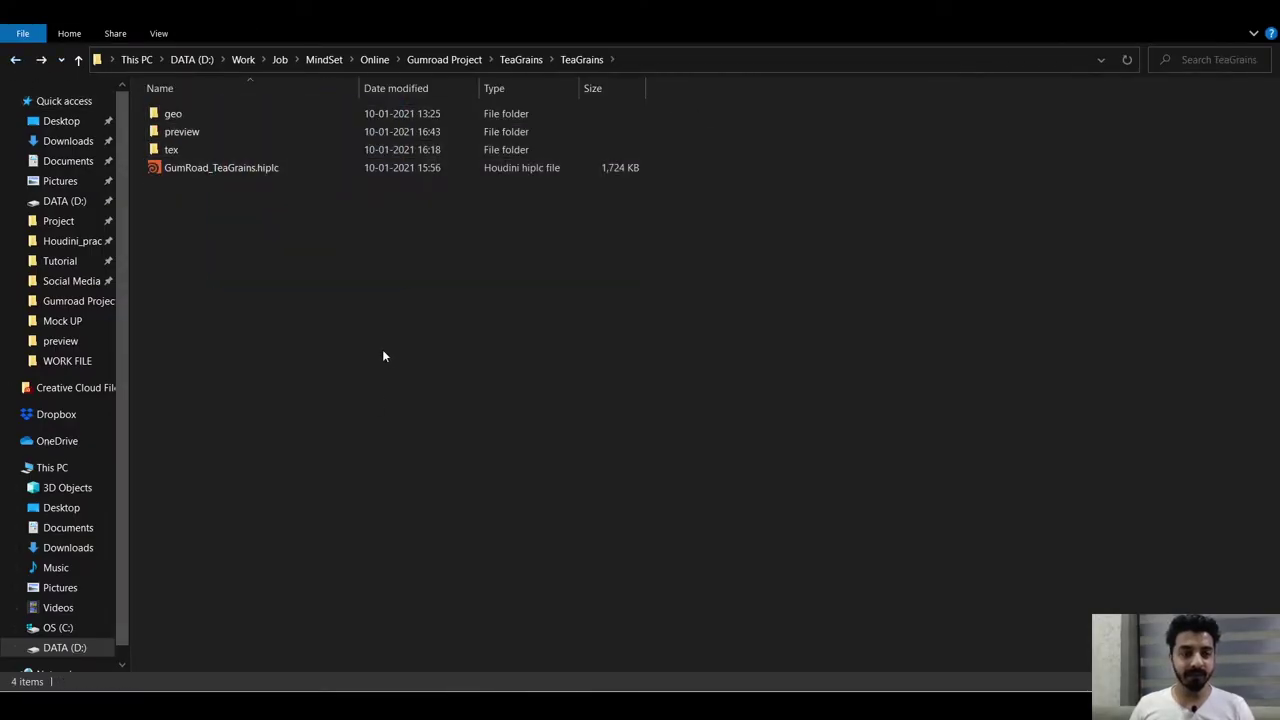
double_click(170, 116)
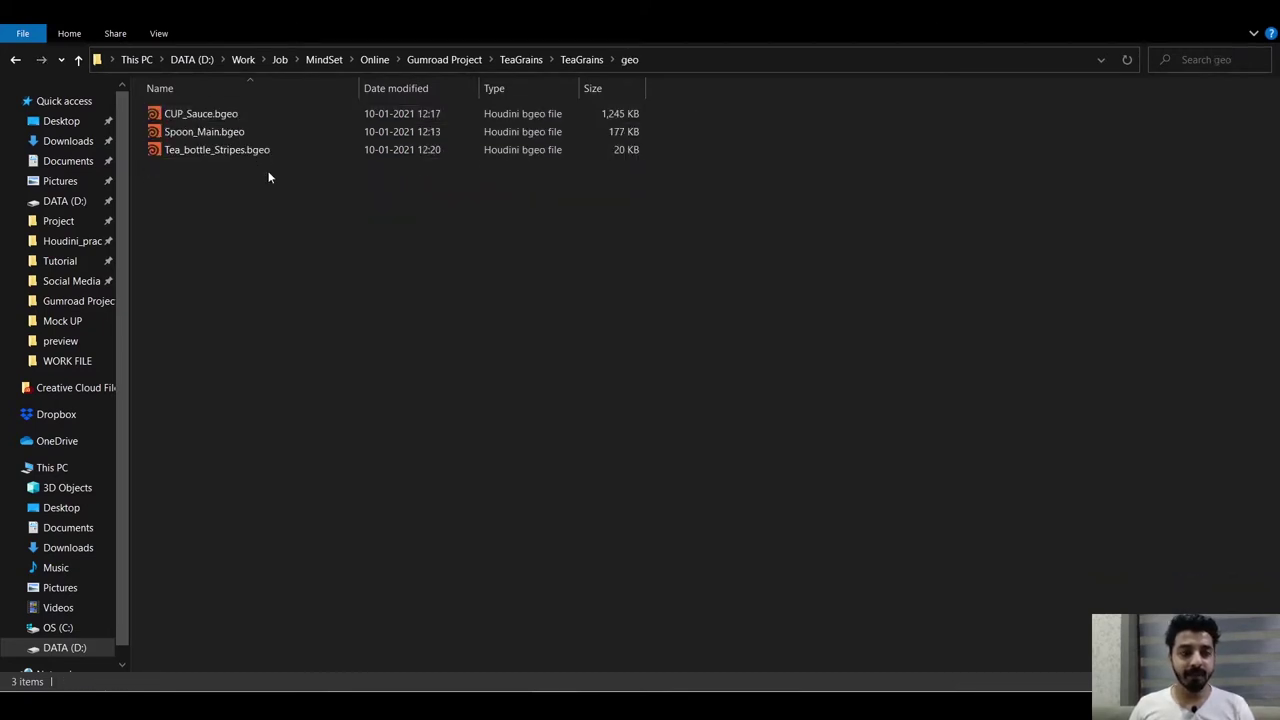
click(15, 60)
- View the Place your Label.jpg image from the project's preview folder, and close it
double_click(199, 132)
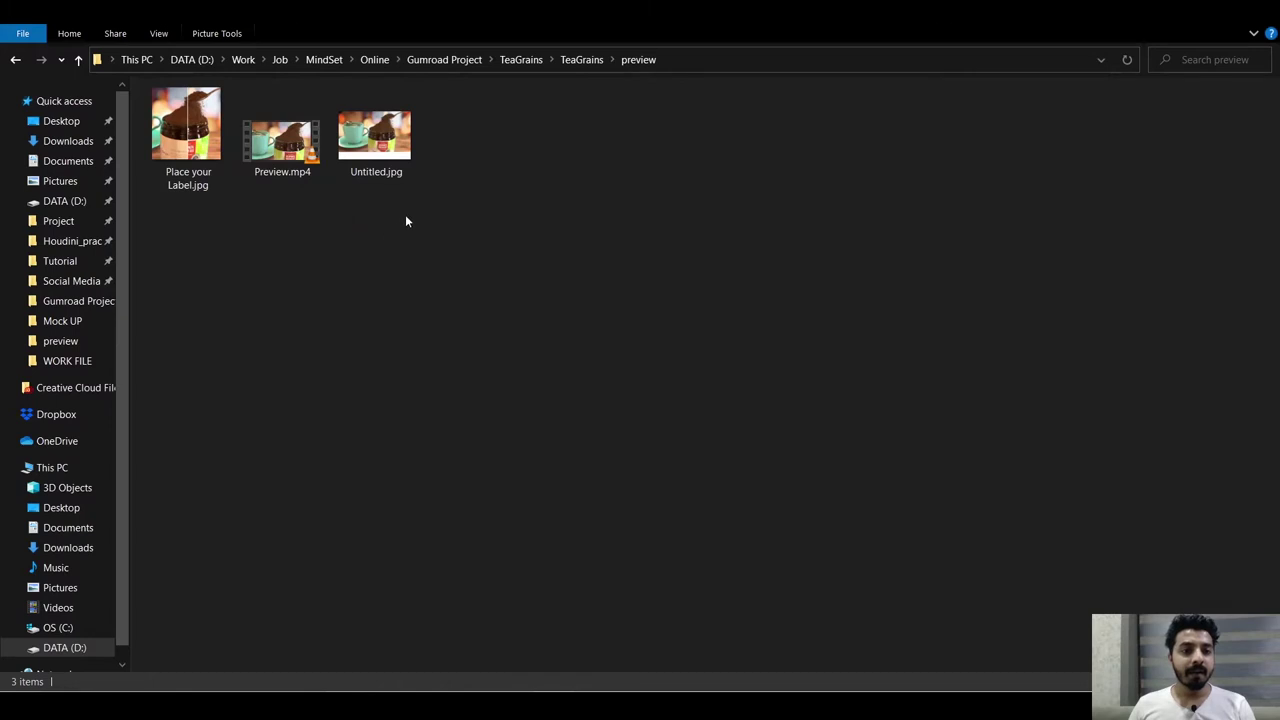
double_click(190, 135)
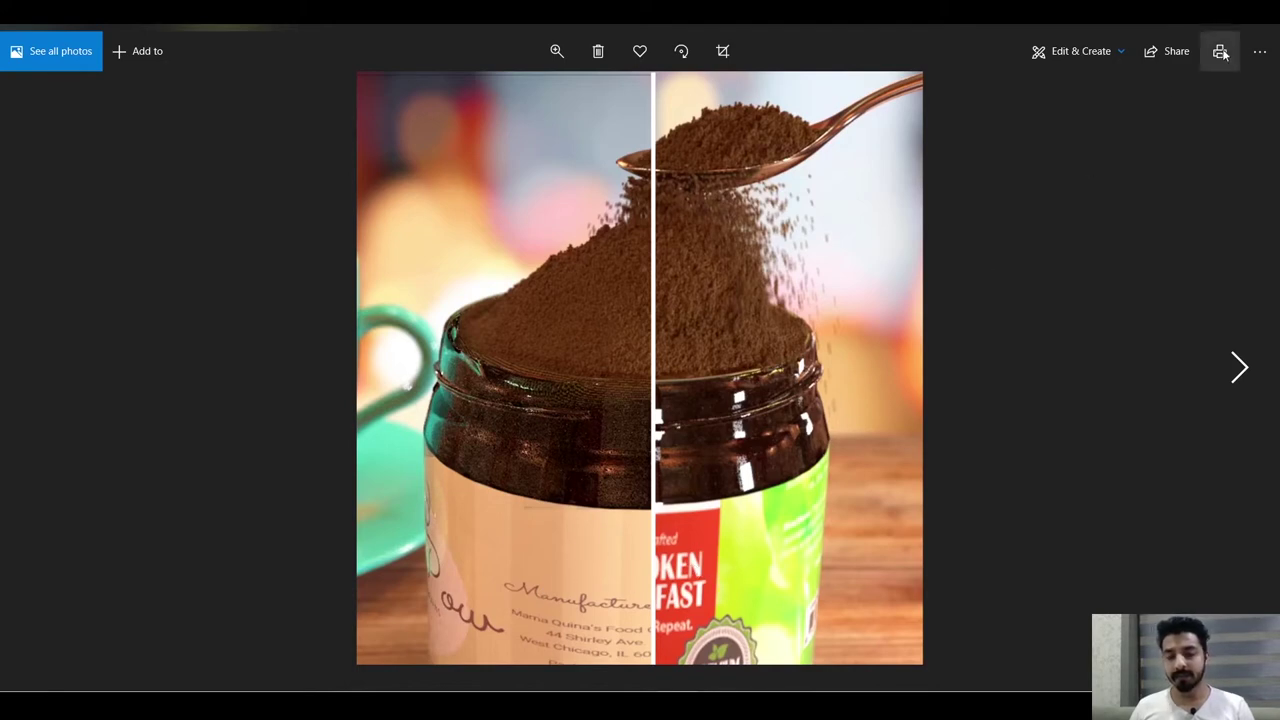
click(1263, 16)
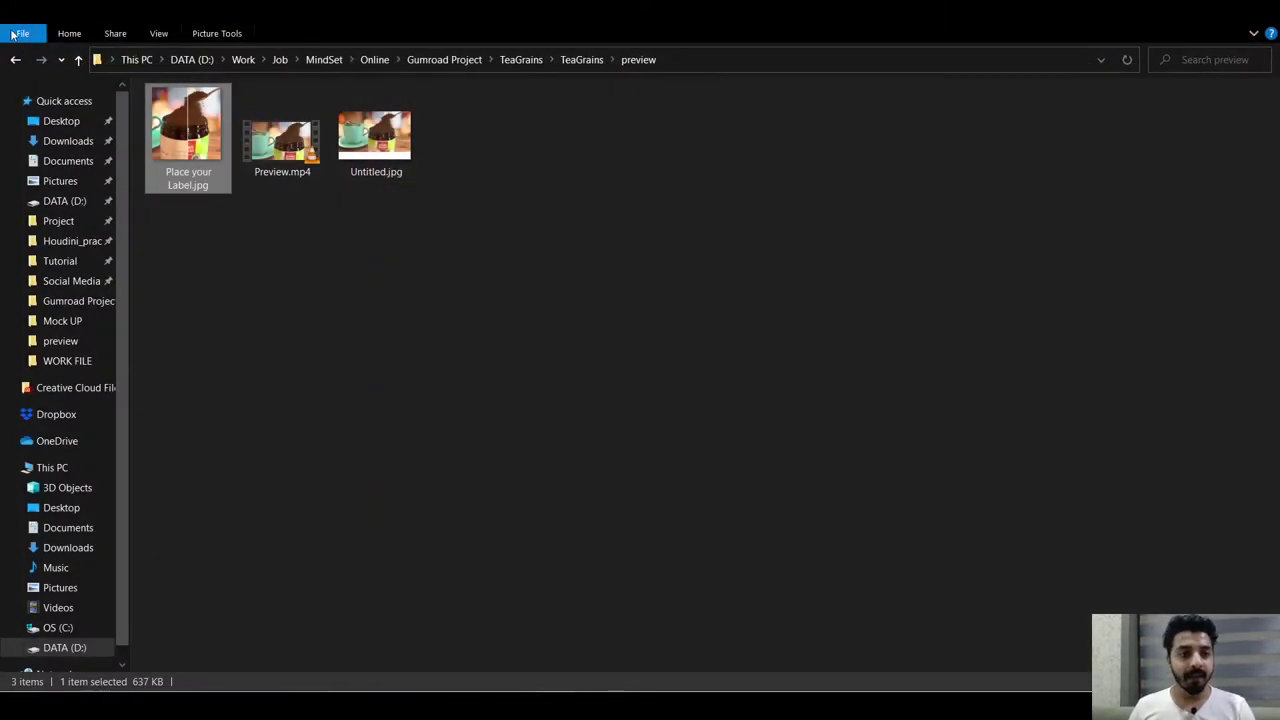
- Examine the texture files in the tex folder, including Texture.psd, and return to the TeaGrains project folder
click(15, 59)
double_click(183, 150)
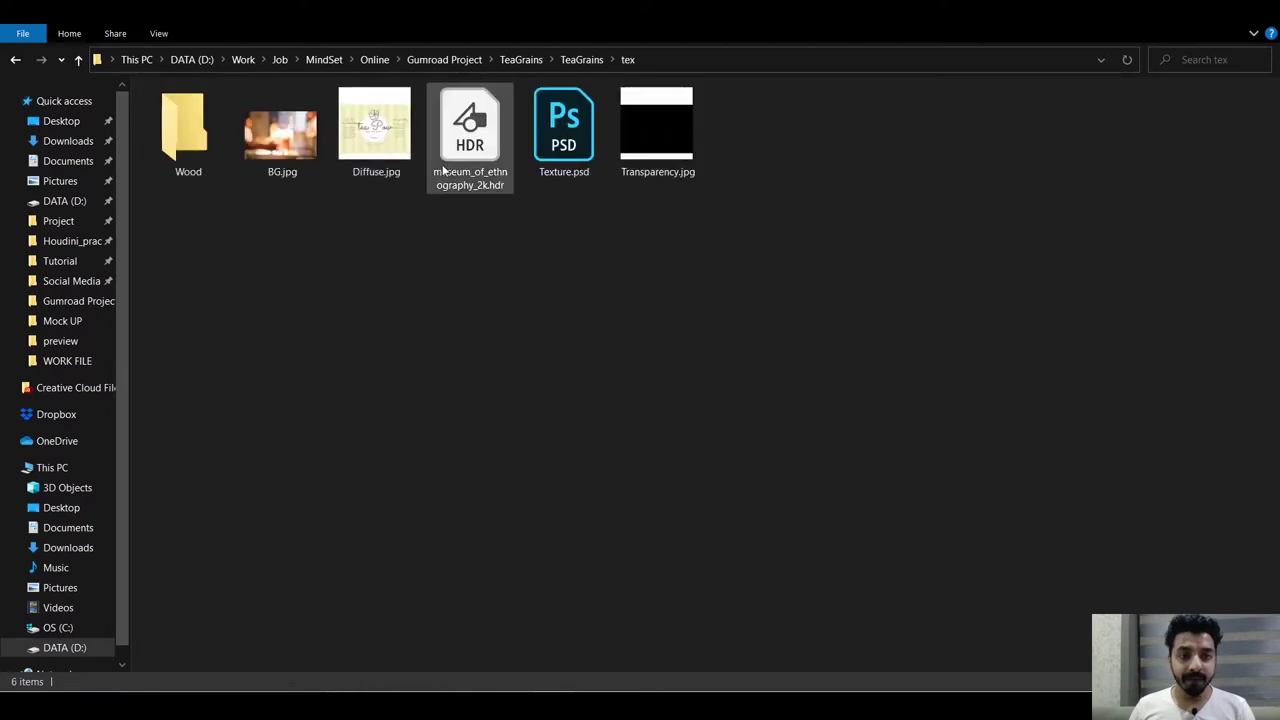
click(564, 128)
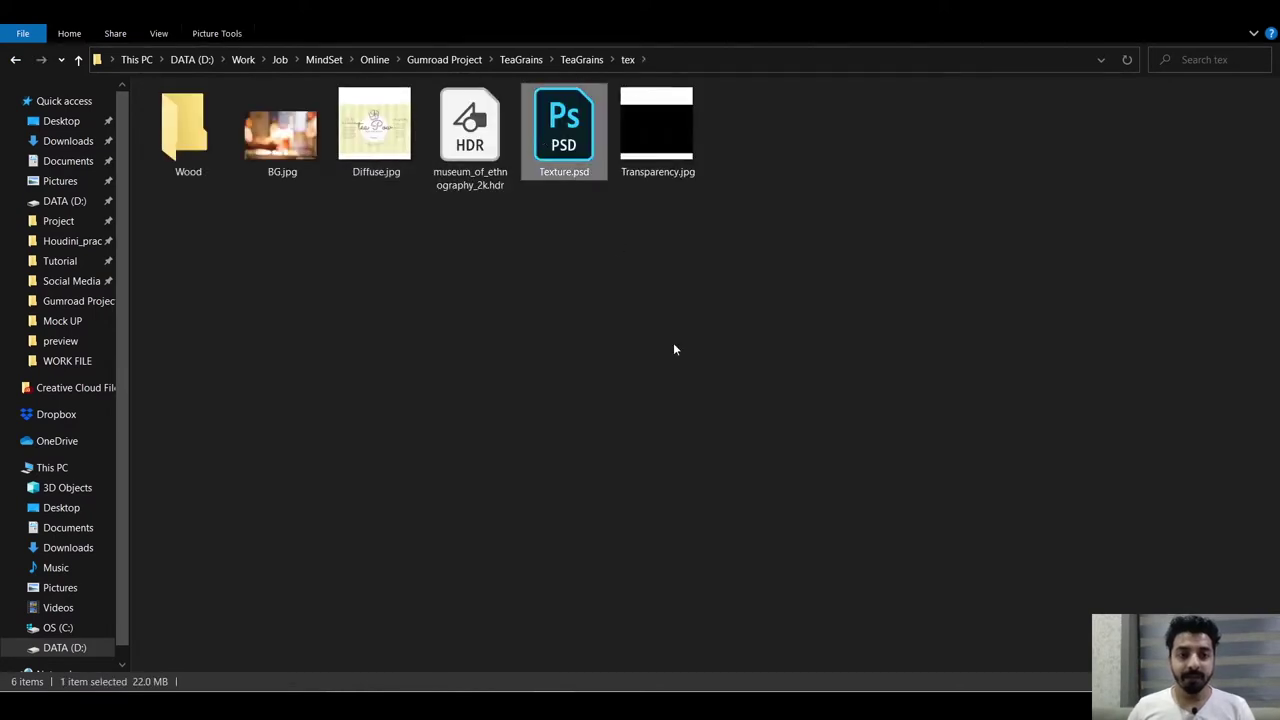
click(16, 60)
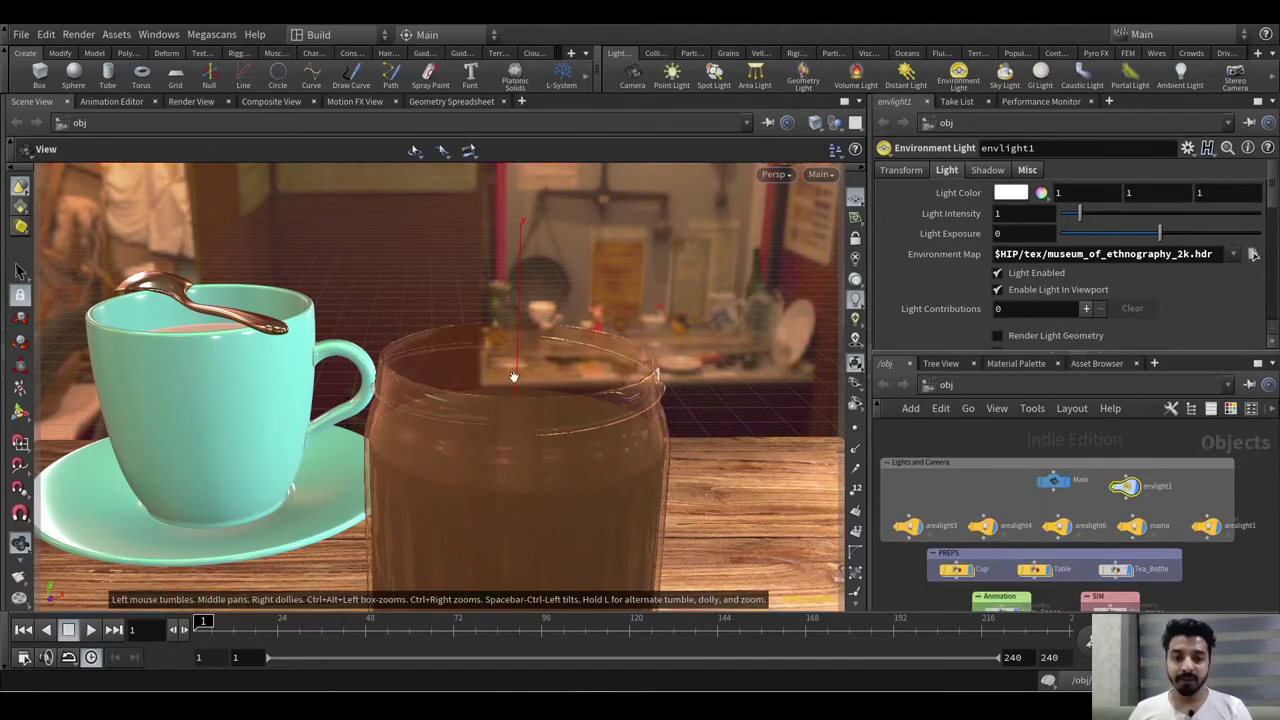
- Leave the camera view in Houdini and examine the whole tabletop scene with its lights and camera
key(h)
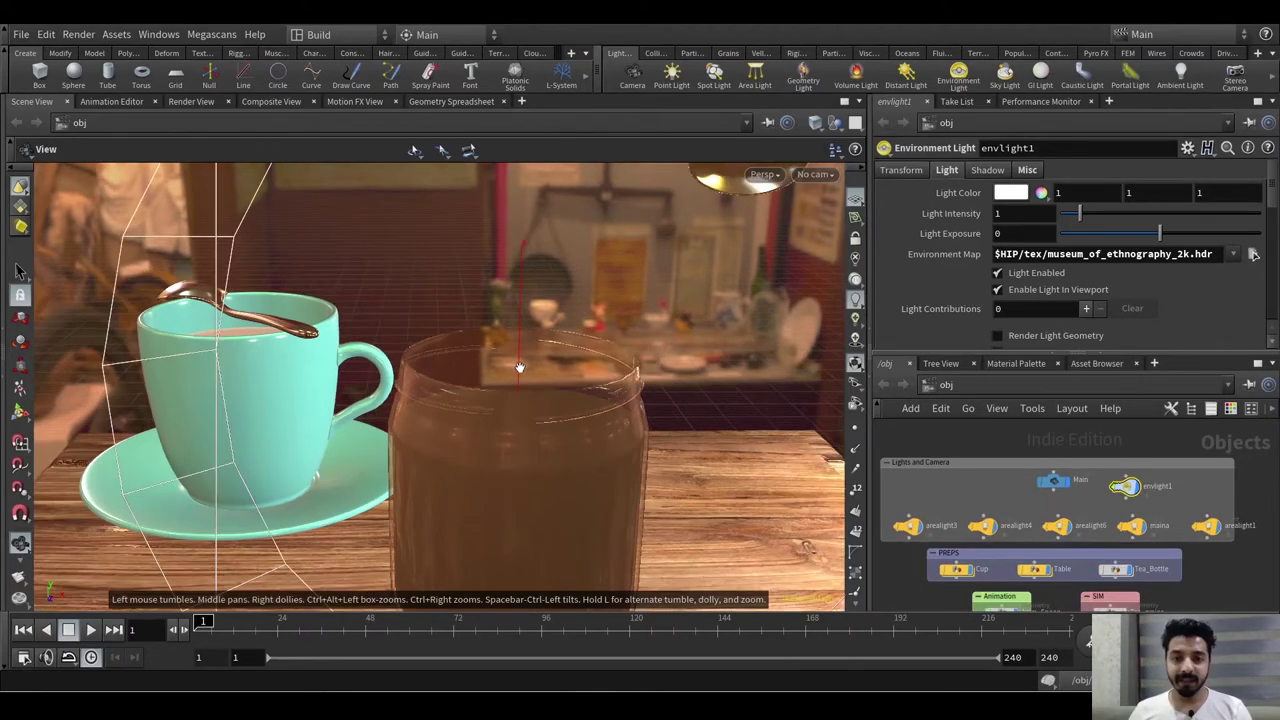
drag(531, 375, 469, 458)
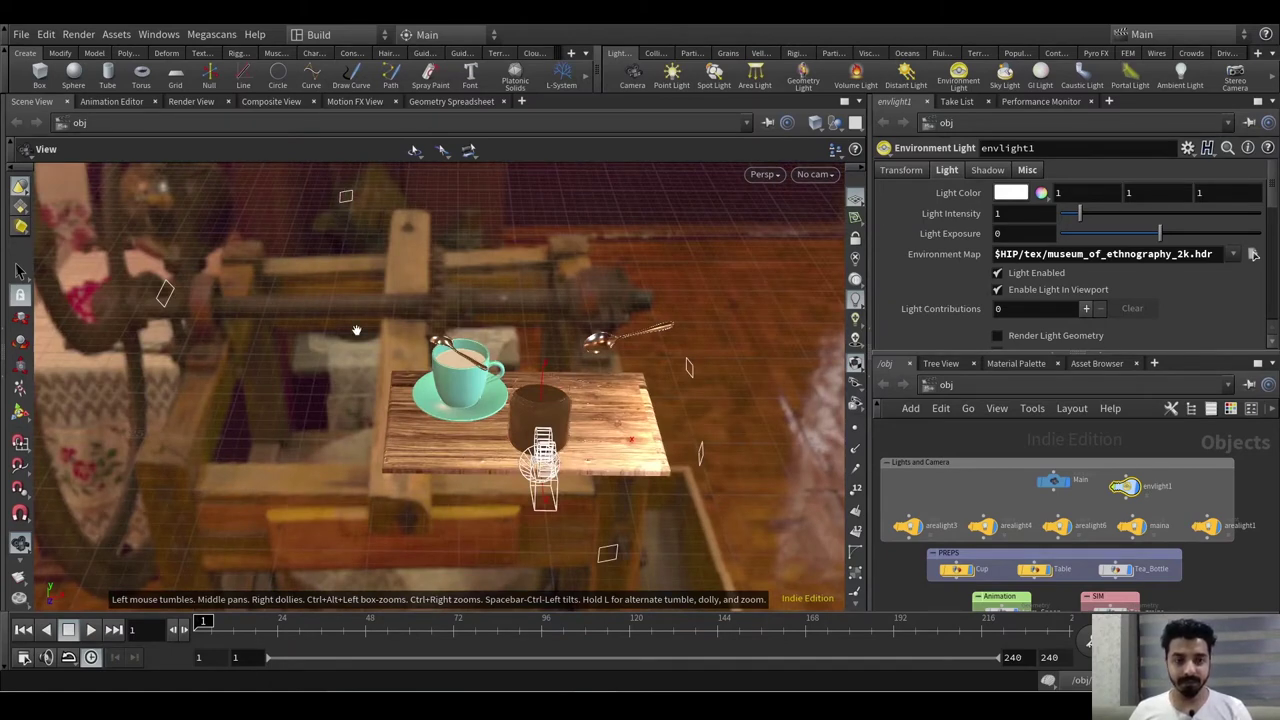
drag(356, 330, 357, 263)
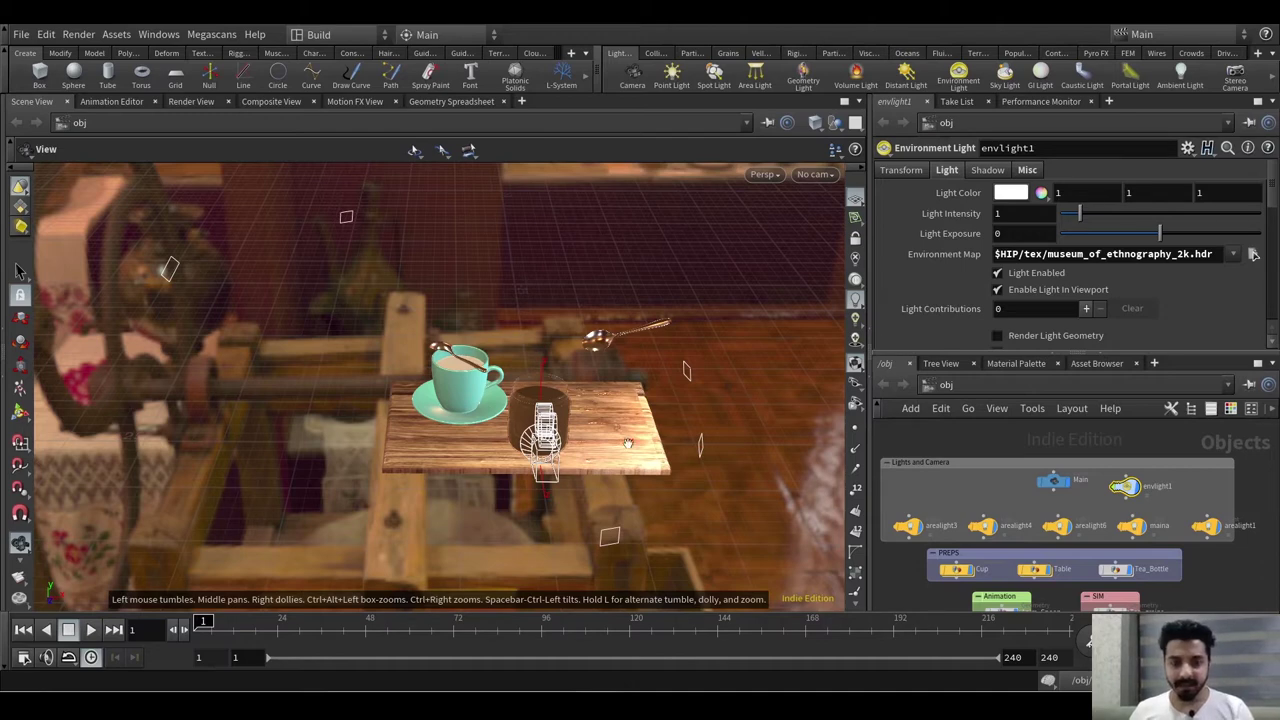
mouse_move(627, 443)
mouse_down()
mouse_move(580, 440)
mouse_move(640, 450)
mouse_up()
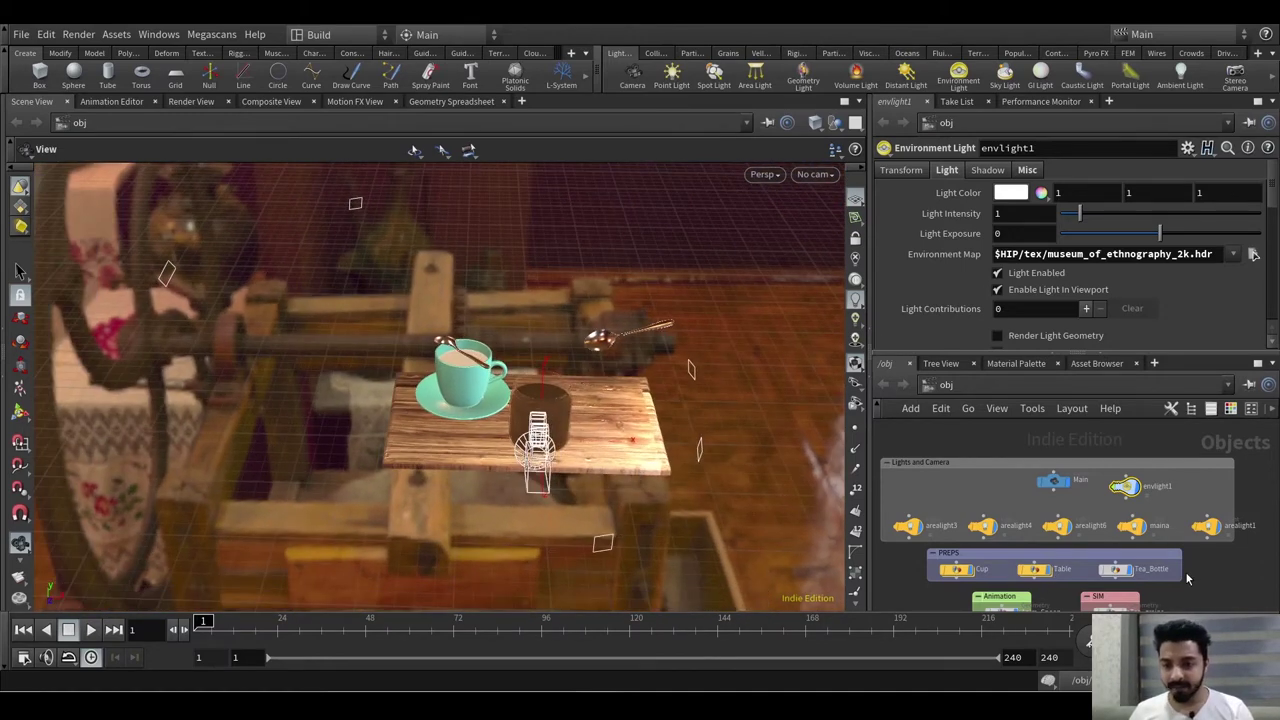
- Inspect the settings of the lights maina, arealight6, arealight4, arealight3 and arealight1, and the Main camera's view settings
mouse_move(1212, 581)
middle_down()
mouse_move(1221, 512)
mouse_move(1214, 577)
middle_up()
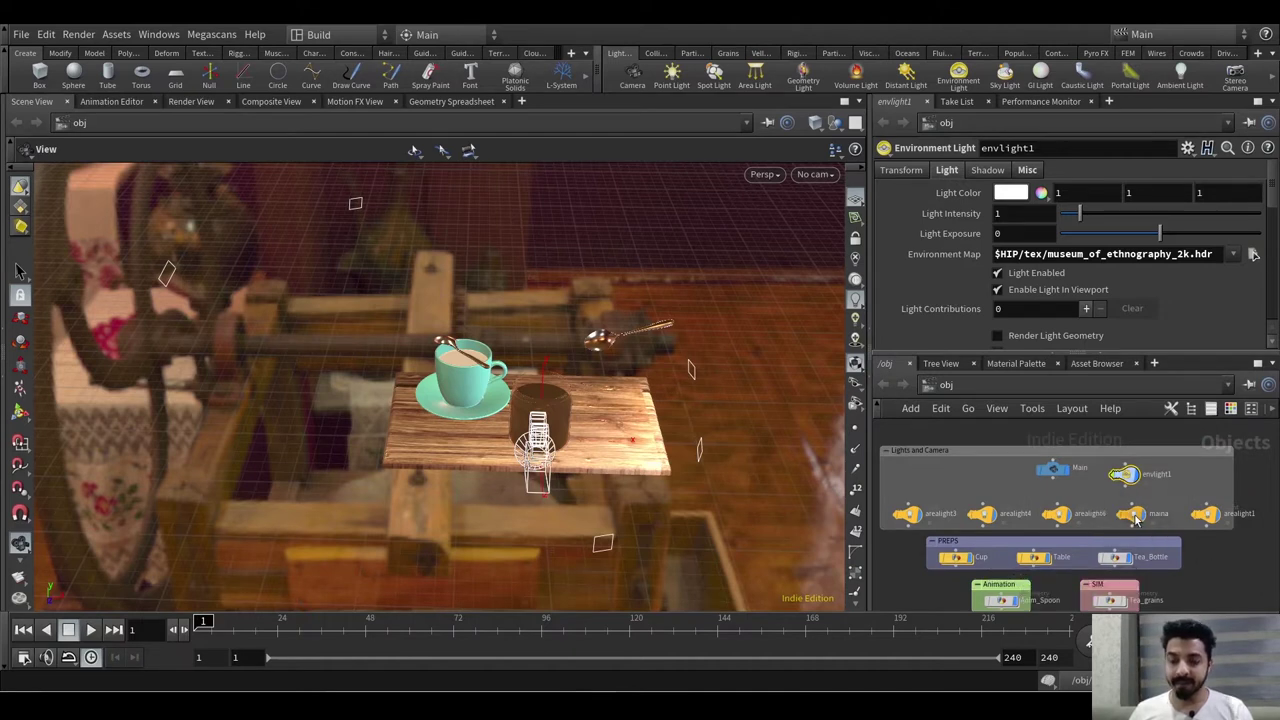
click(1133, 515)
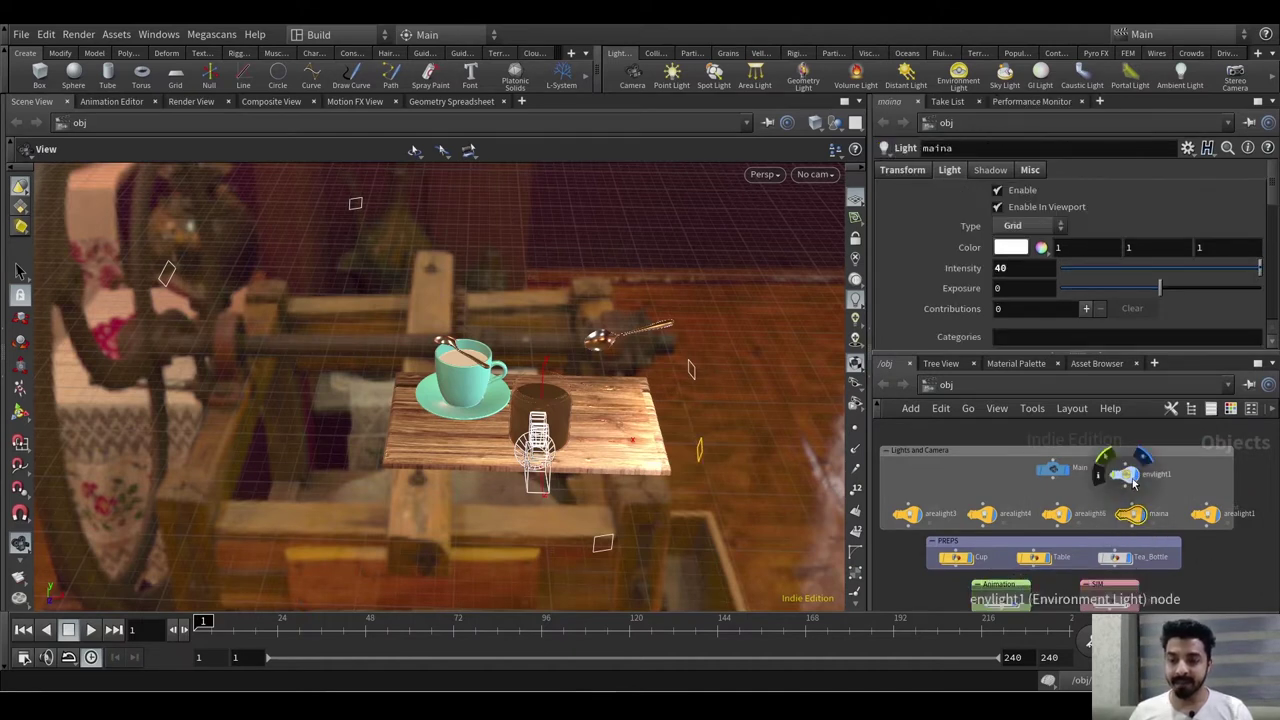
click(1057, 514)
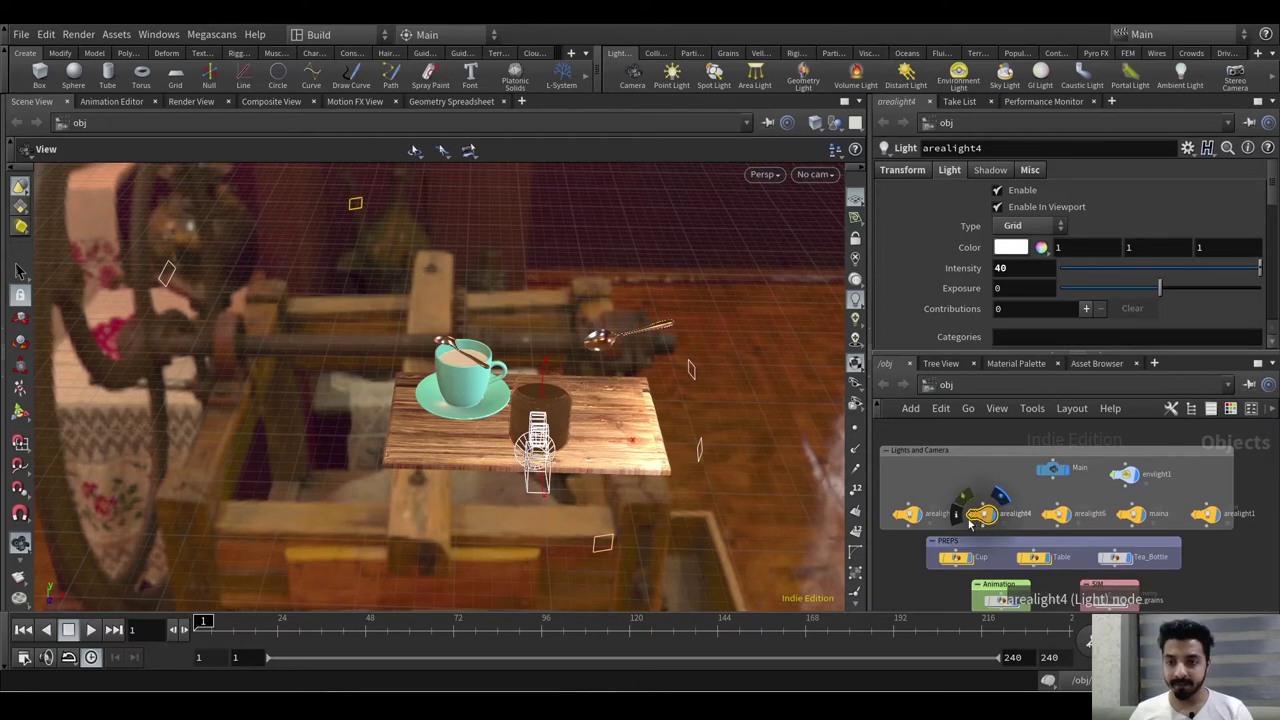
click(905, 515)
click(1207, 516)
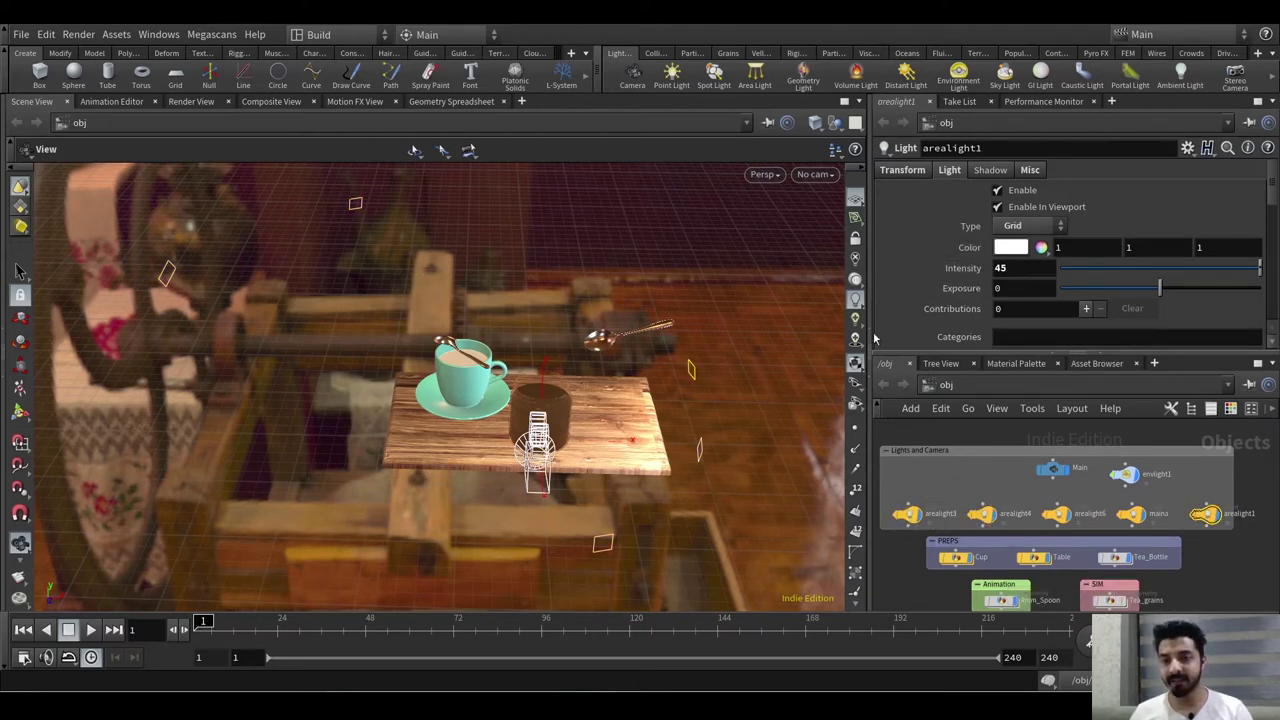
scroll(962, 290, down, 4)
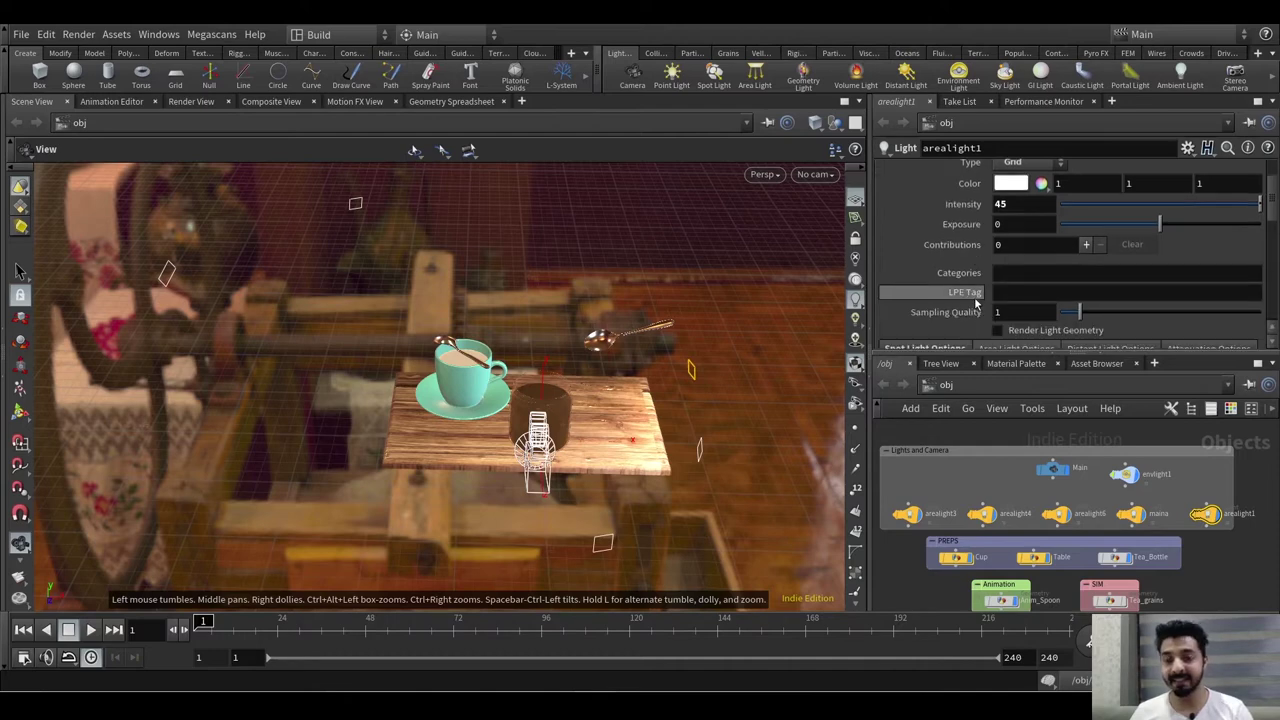
scroll(970, 298, up, 4)
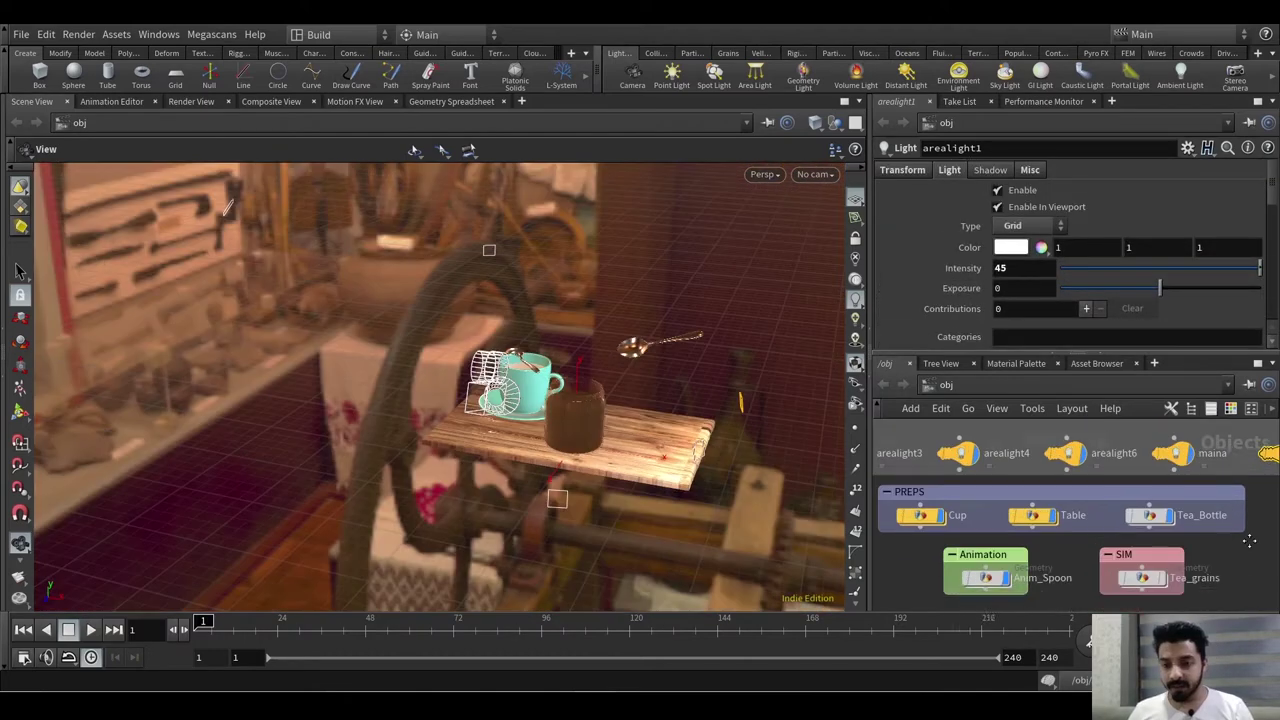
middle_drag(1126, 478, 1128, 512)
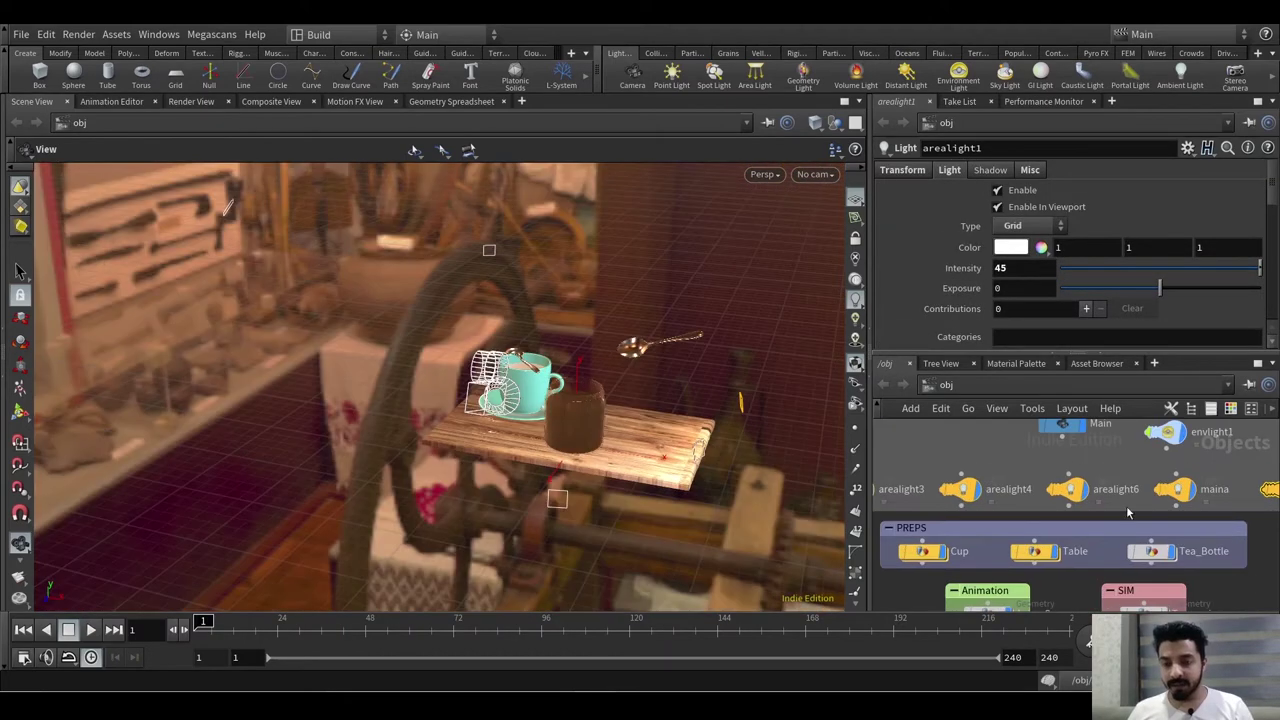
click(1062, 424)
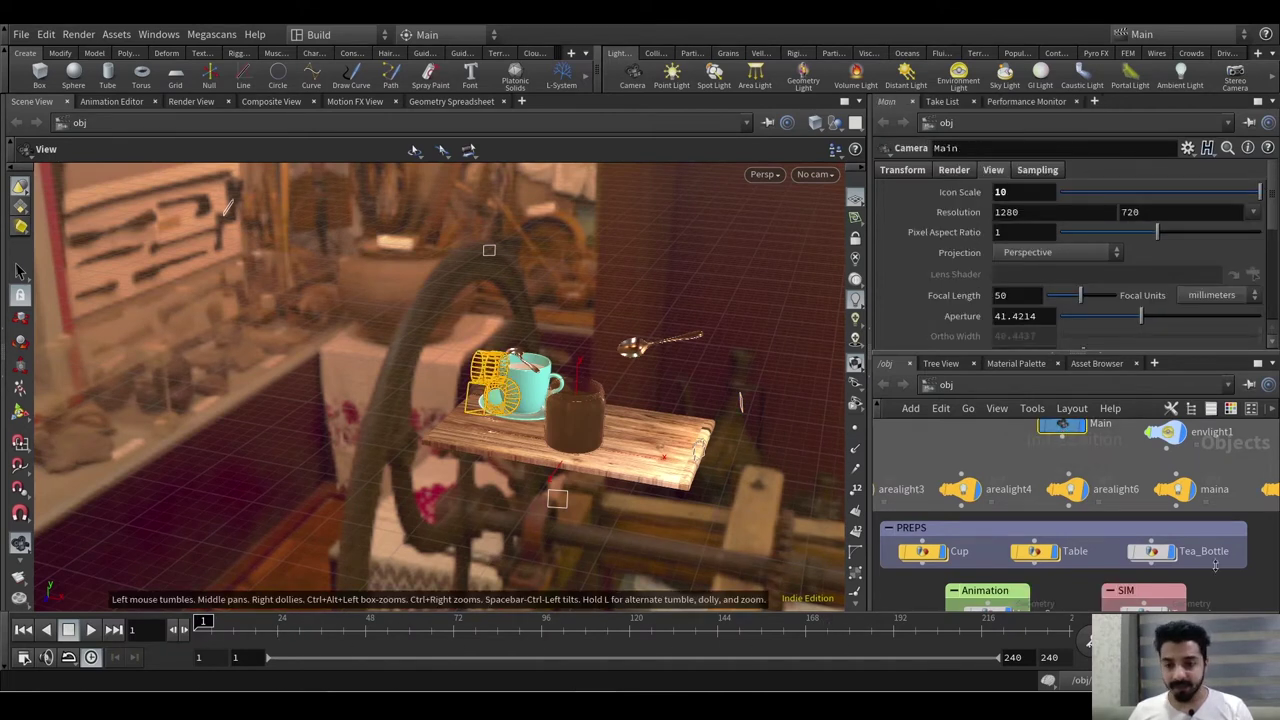
- Widen the parameter and network panes and bring the PREPS, Animation and SIM node groups into view
middle_drag(1258, 582, 1274, 528)
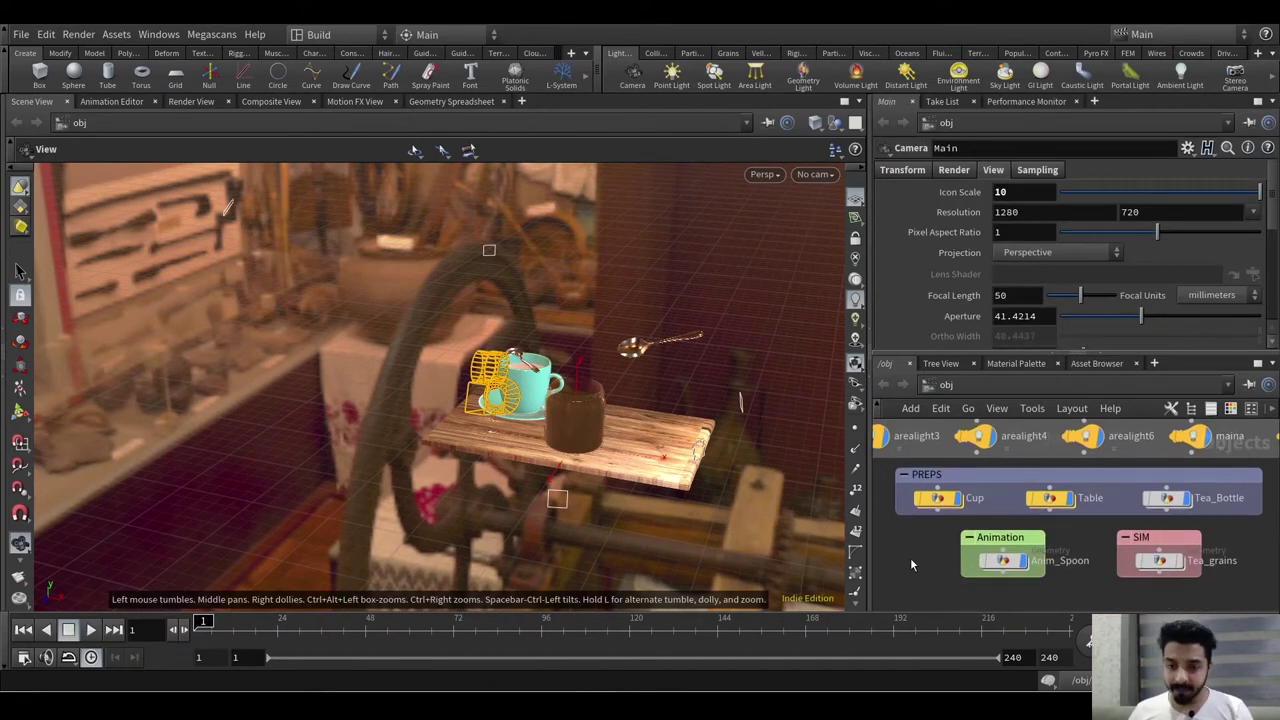
middle_drag(914, 558, 930, 563)
drag(869, 505, 677, 496)
scroll(1151, 537, up, 3)
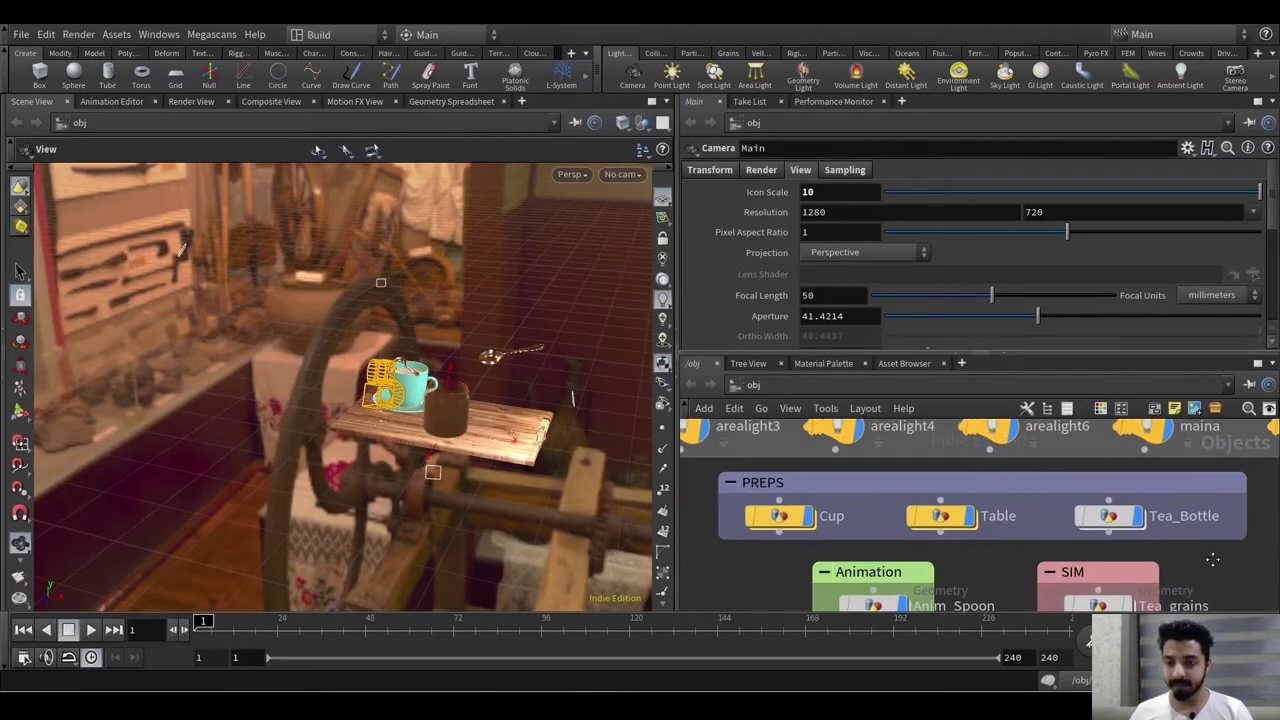
drag(367, 413, 397, 396)
scroll(397, 396, up, 4)
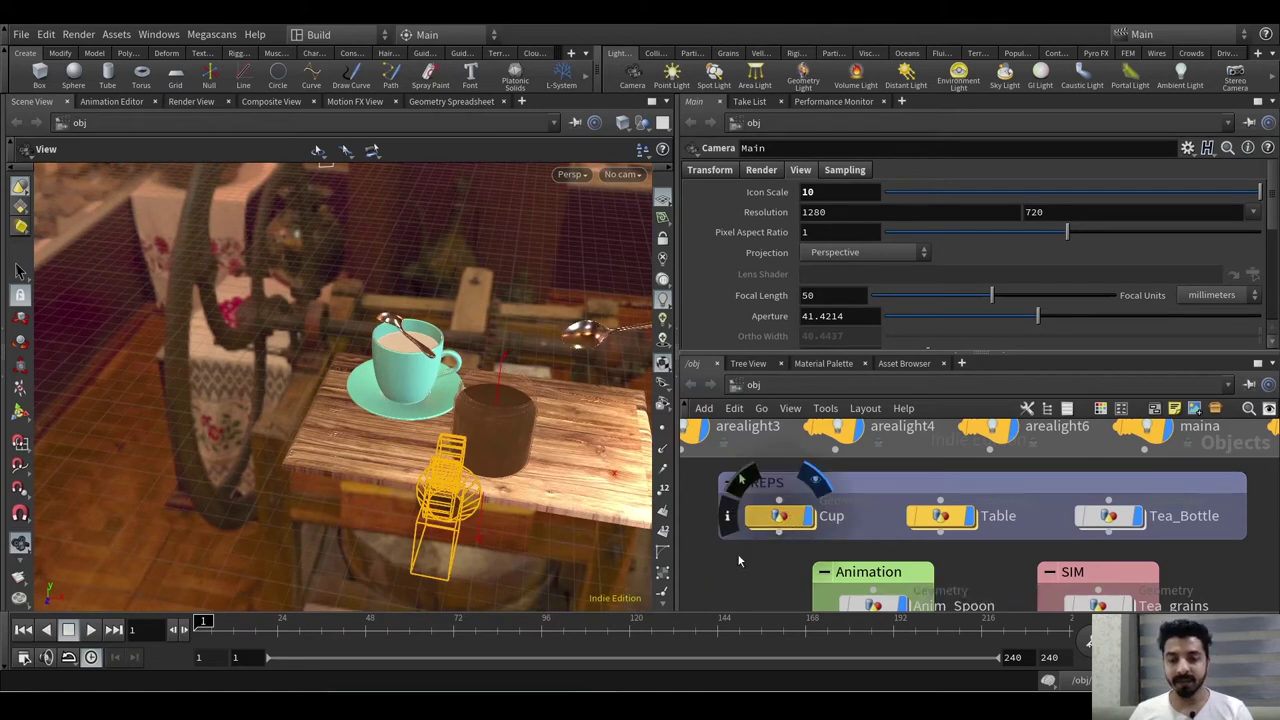
middle_drag(744, 565, 742, 537)
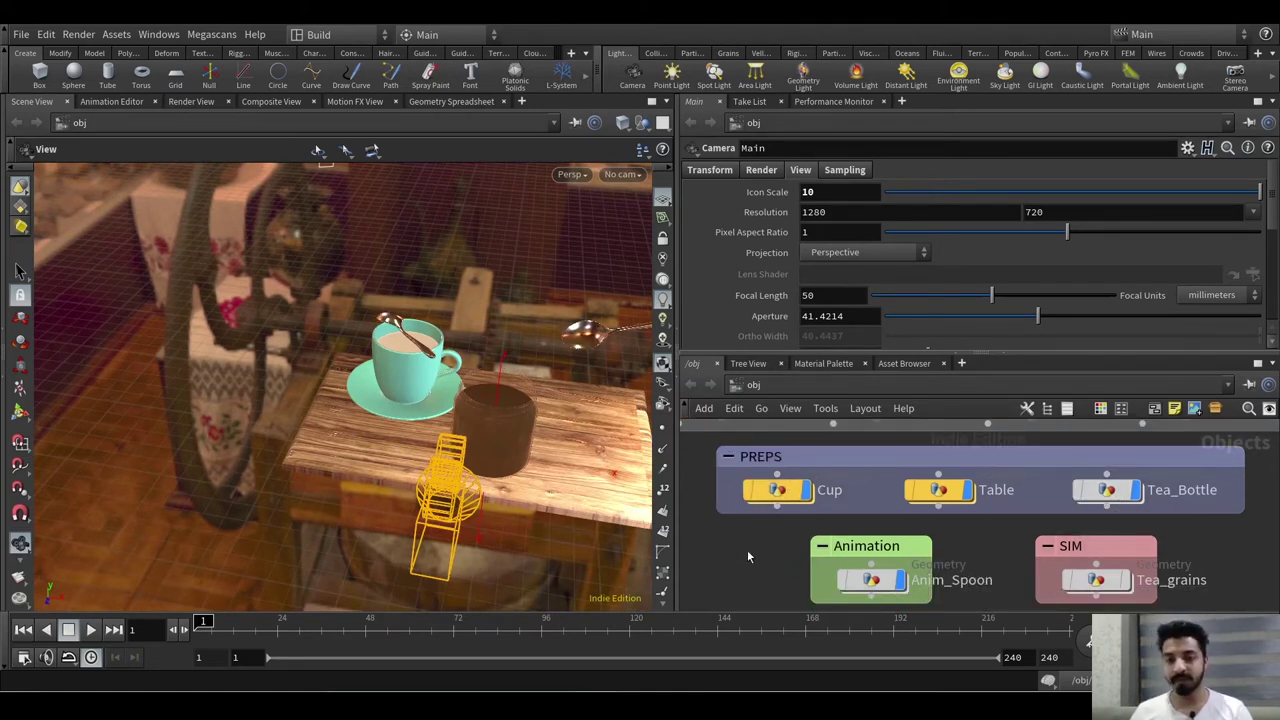
- Examine the PREPS, Animation and SIM node groups, including Anim_Spoon and Tea_grains, in the object network
middle_drag(762, 563, 757, 551)
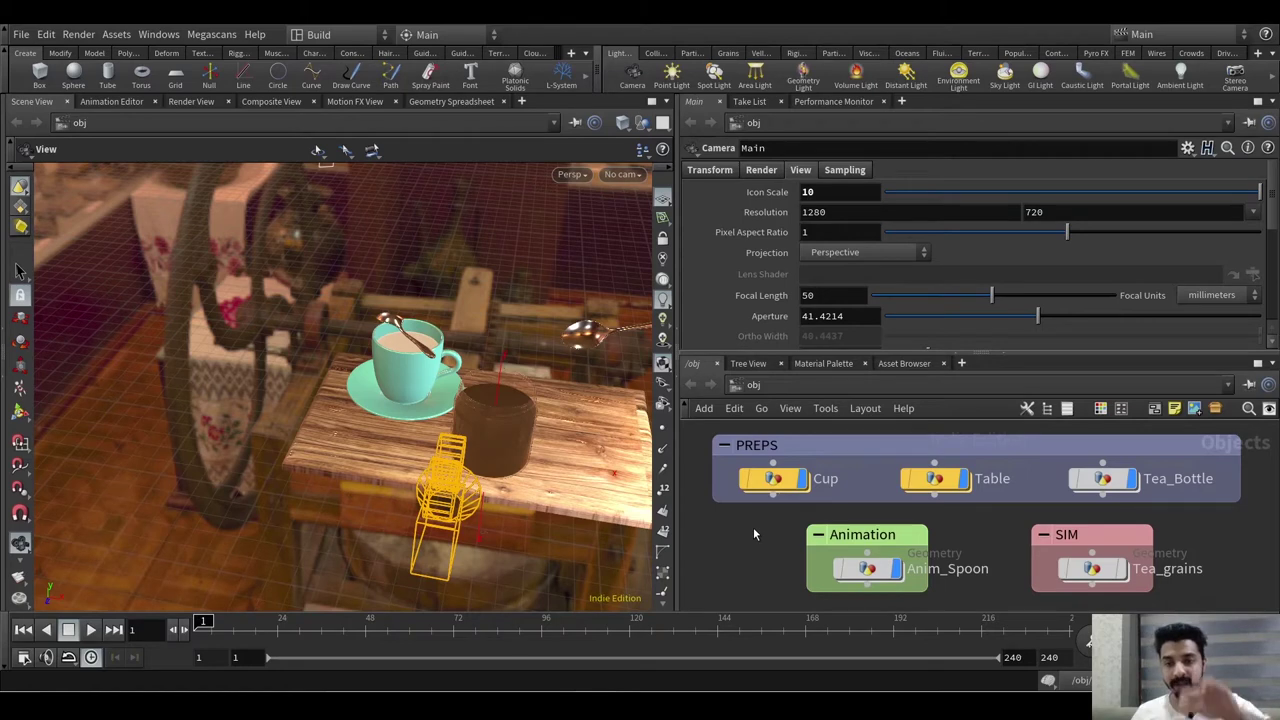
middle_drag(757, 530, 720, 481)
scroll(776, 598, down, 3)
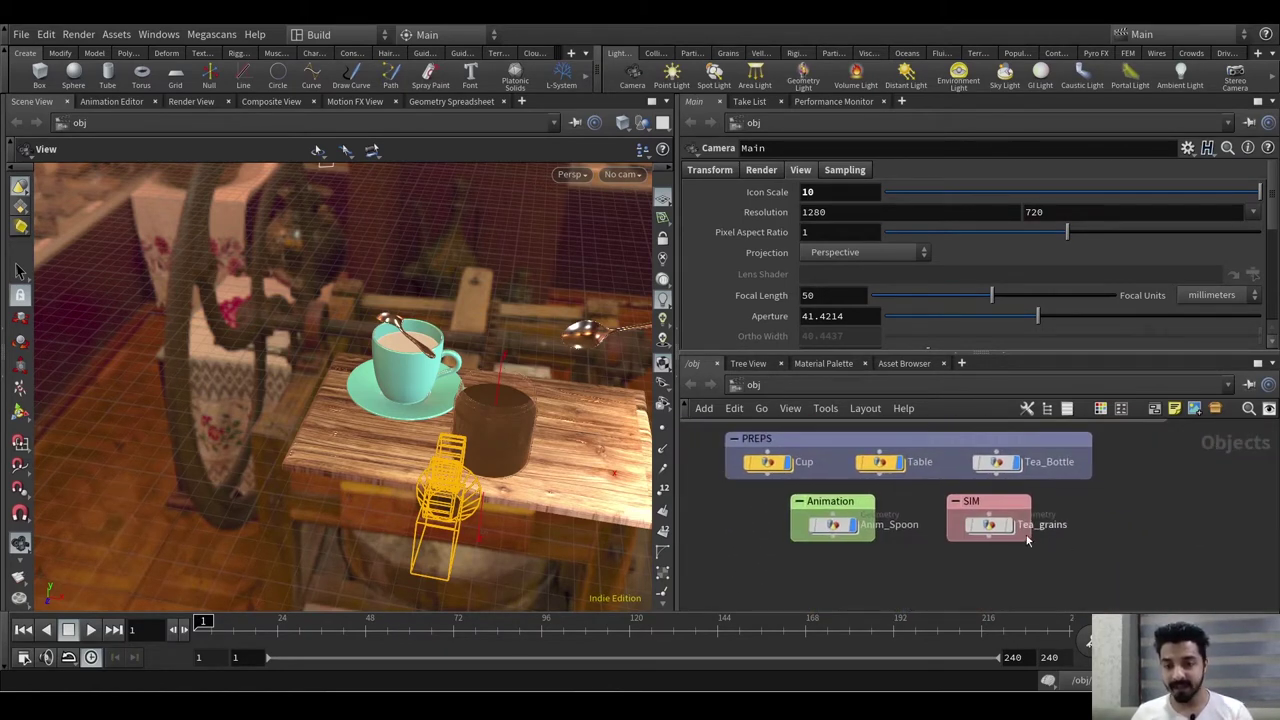
scroll(1010, 545, up, 1)
scroll(1010, 545, up, 1)
mouse_move(1008, 528)
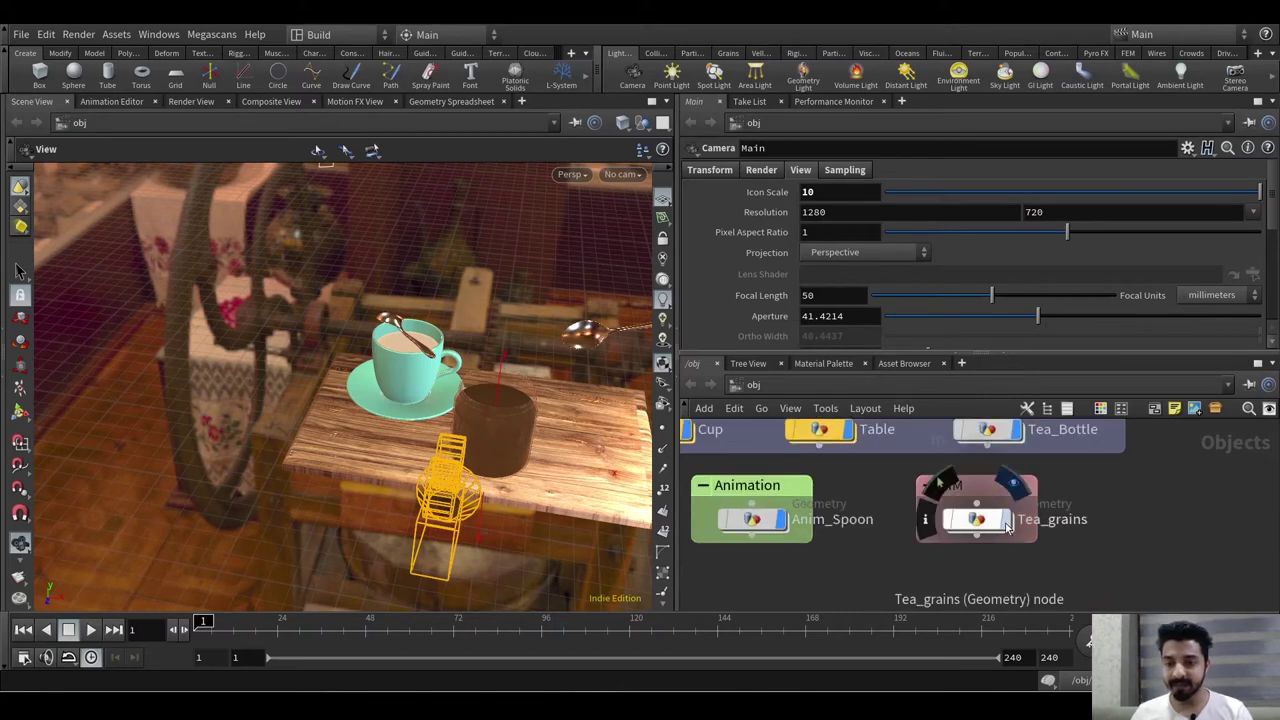
middle_drag(910, 560, 963, 563)
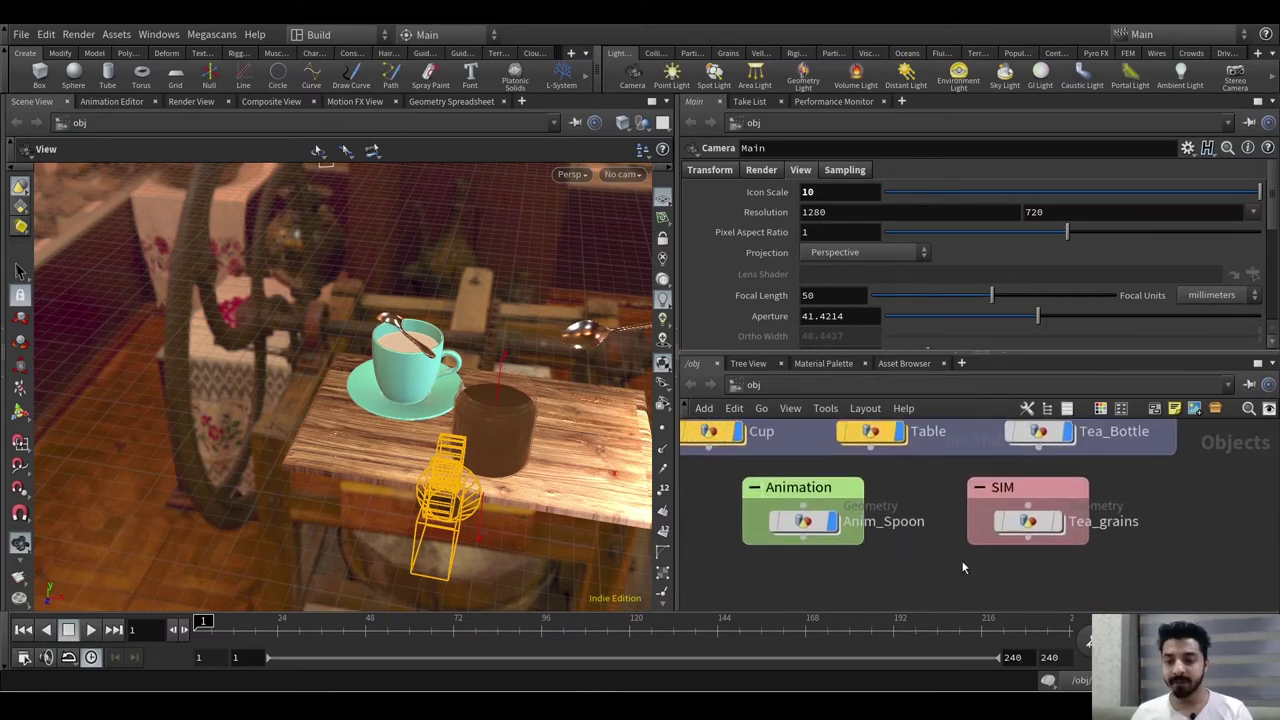
mouse_move(1058, 533)
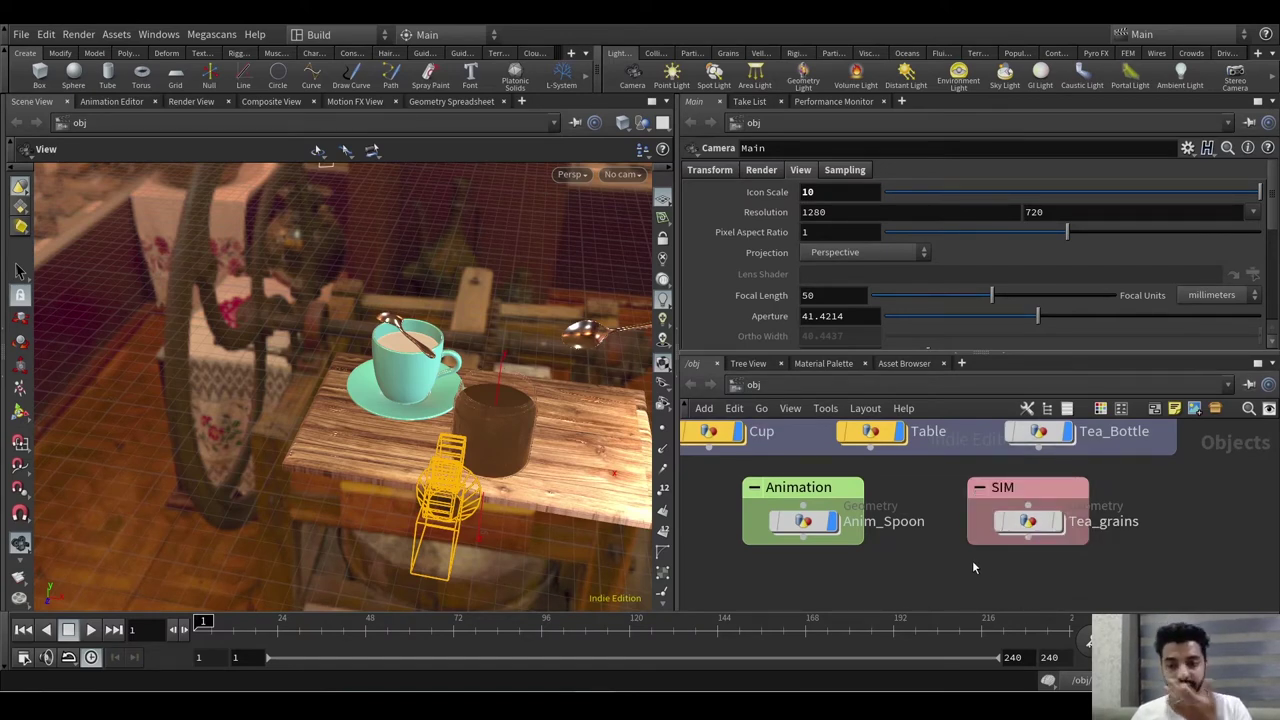
mouse_move(815, 530)
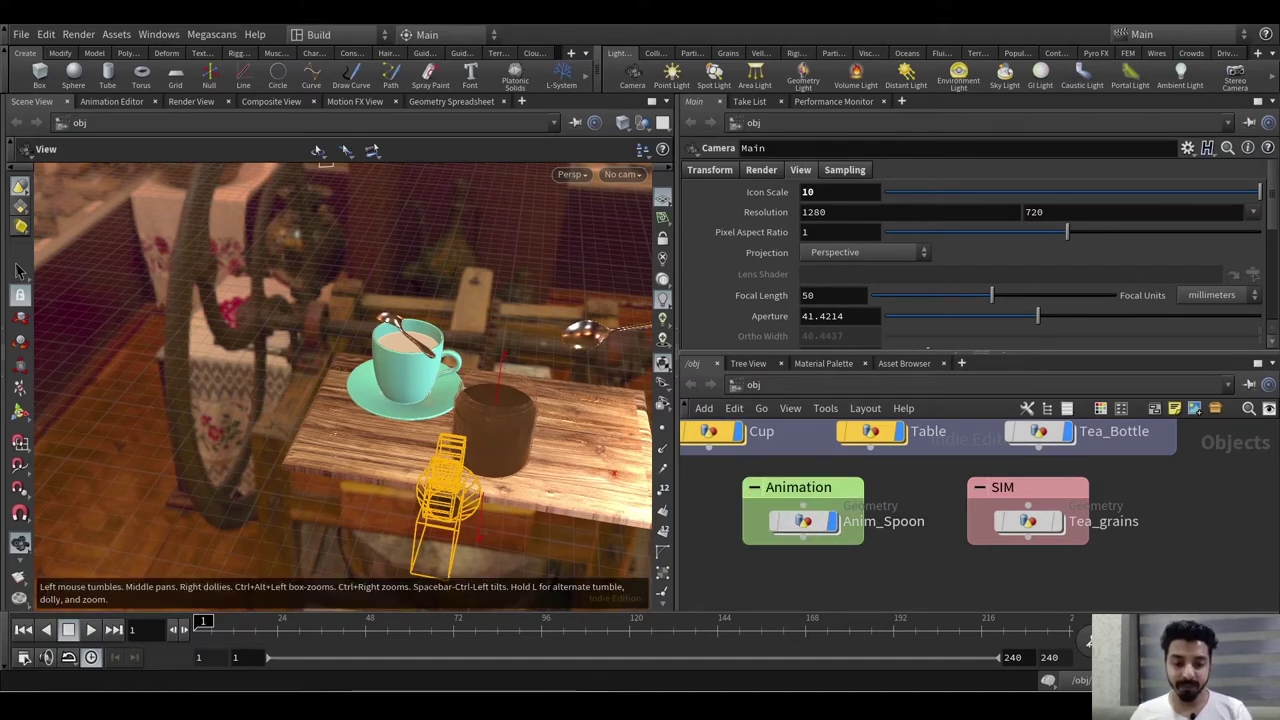
- Switch to the media player, review the spoon motion in the tea grains preview video, and close the player
click(400, 702)
click(124, 536)
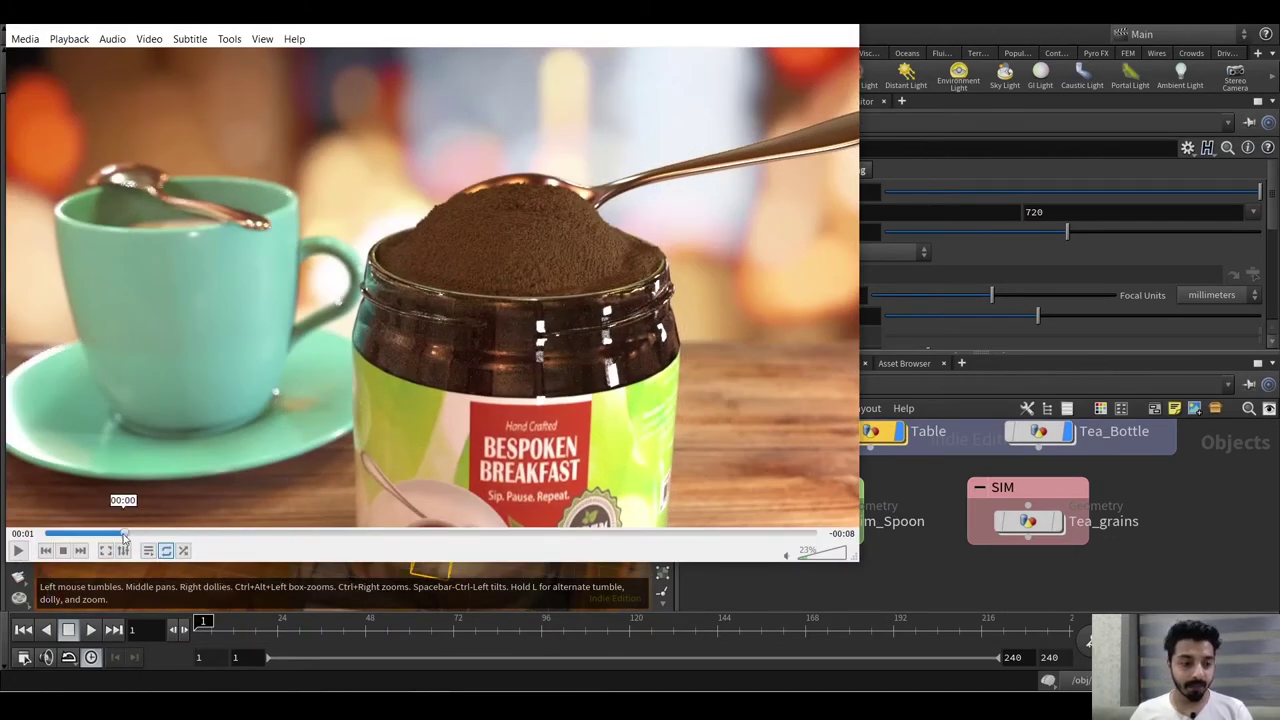
click(123, 537)
click(20, 550)
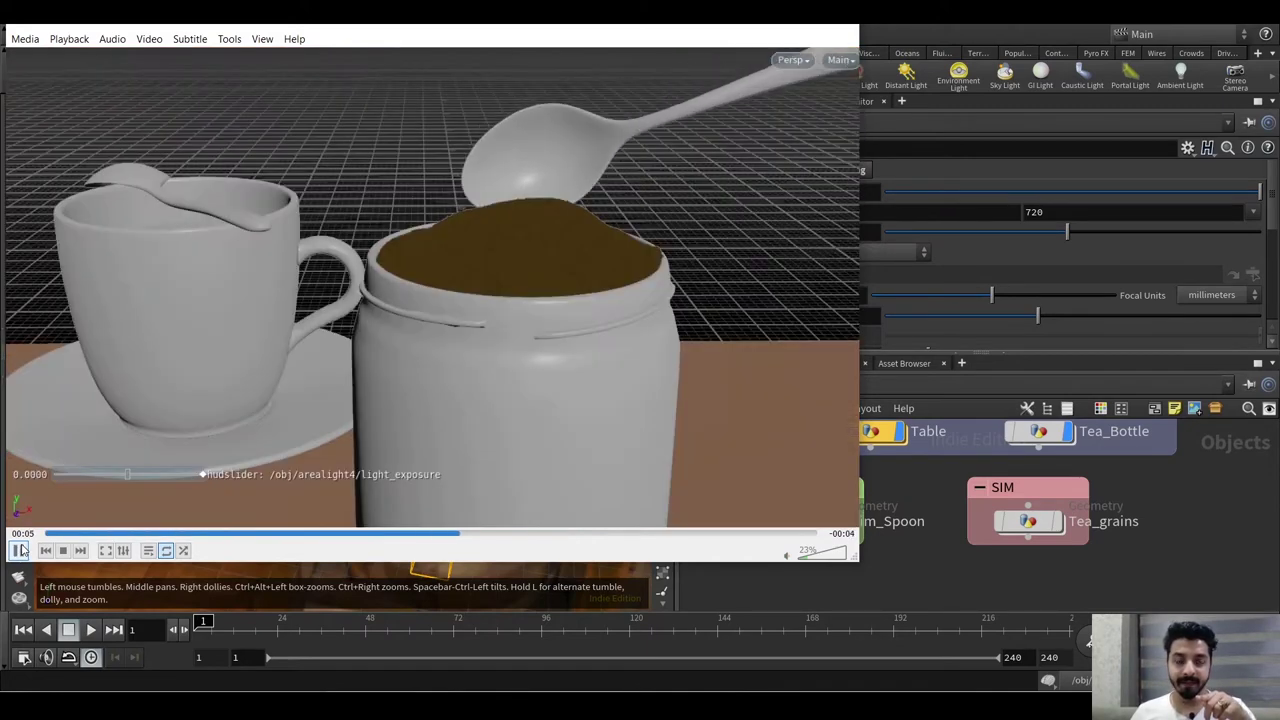
click(20, 550)
click(108, 534)
drag(108, 534, 197, 534)
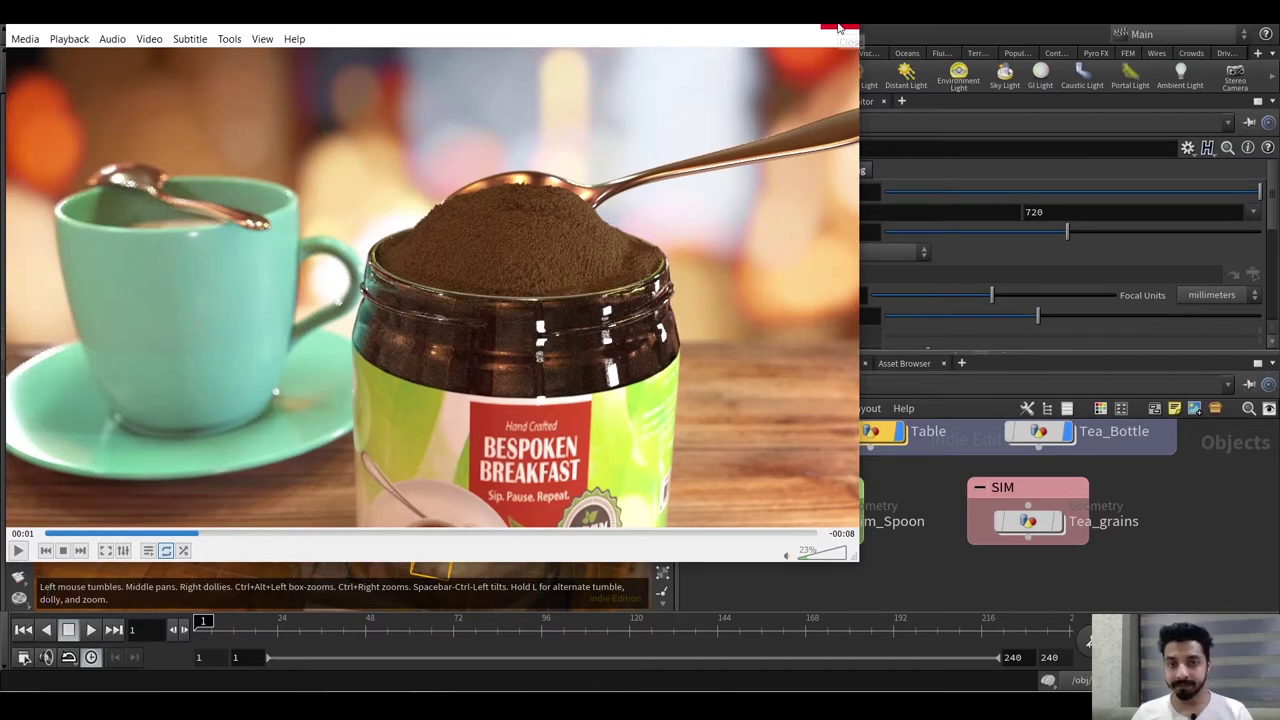
click(839, 27)
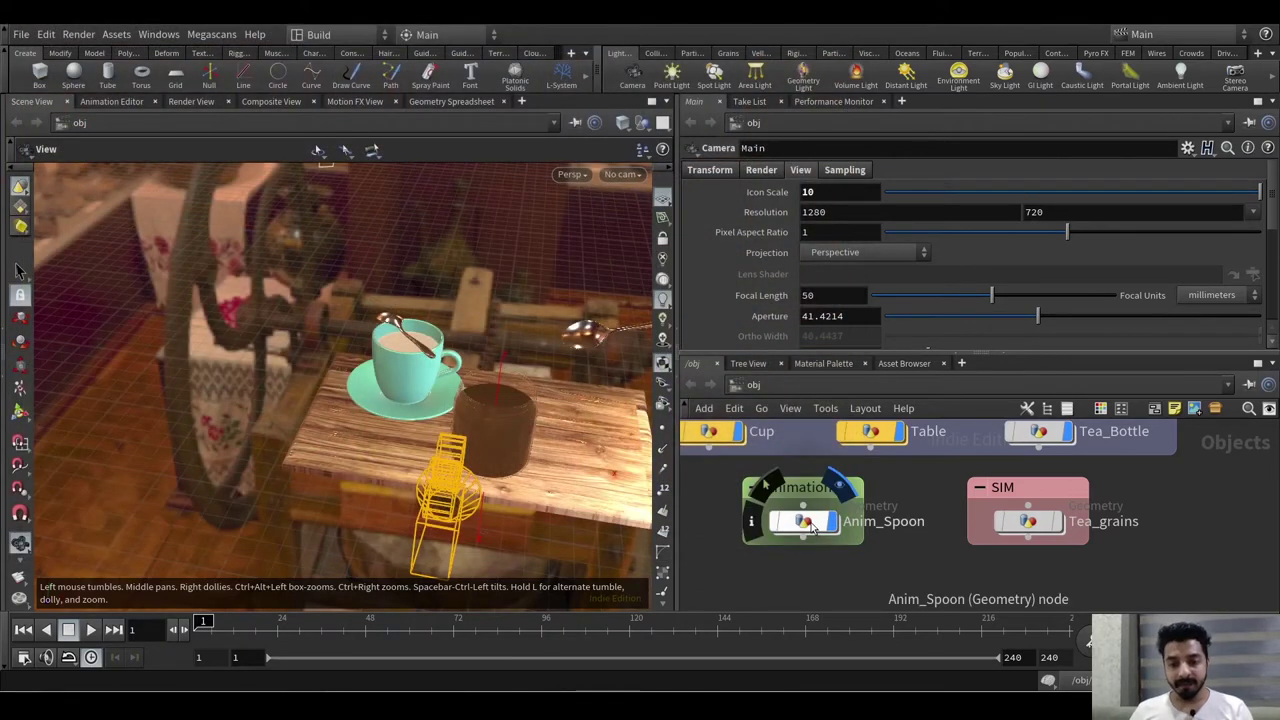
- Open the Anim_Spoon geometry network and inspect the settings of its transform1, file2 and material1 nodes
double_click(813, 527)
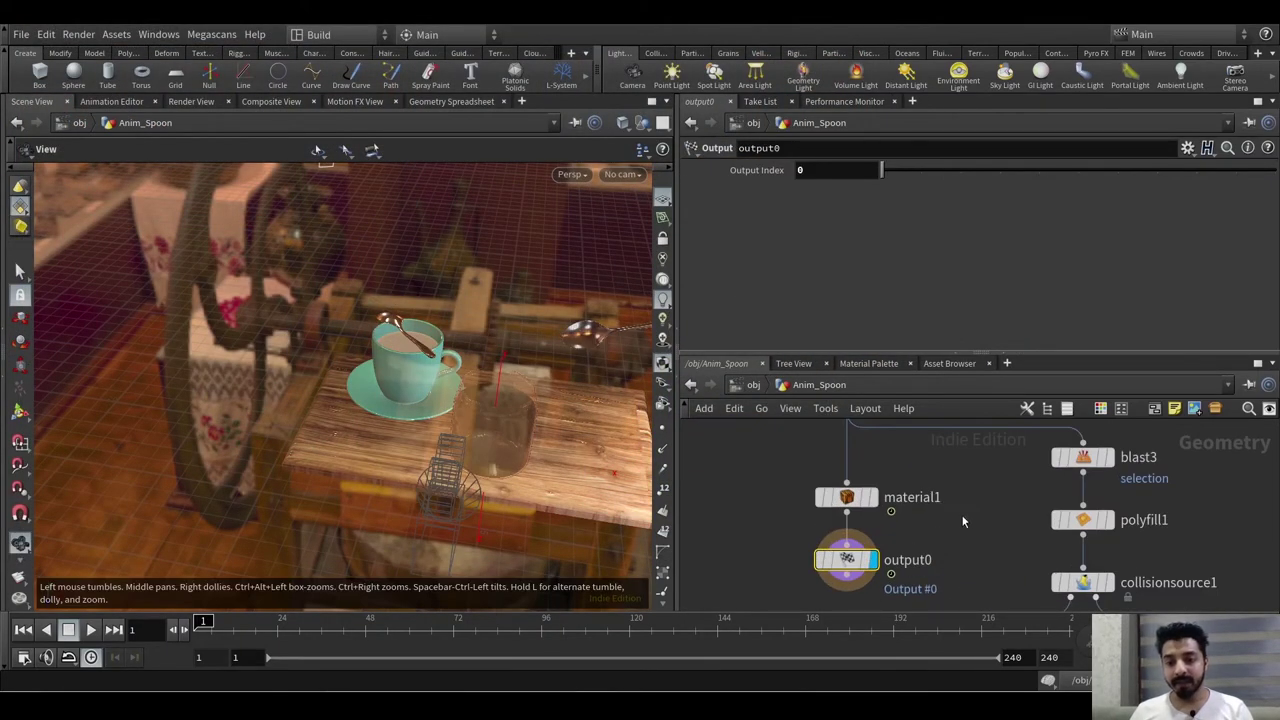
middle_drag(963, 521, 989, 596)
click(866, 483)
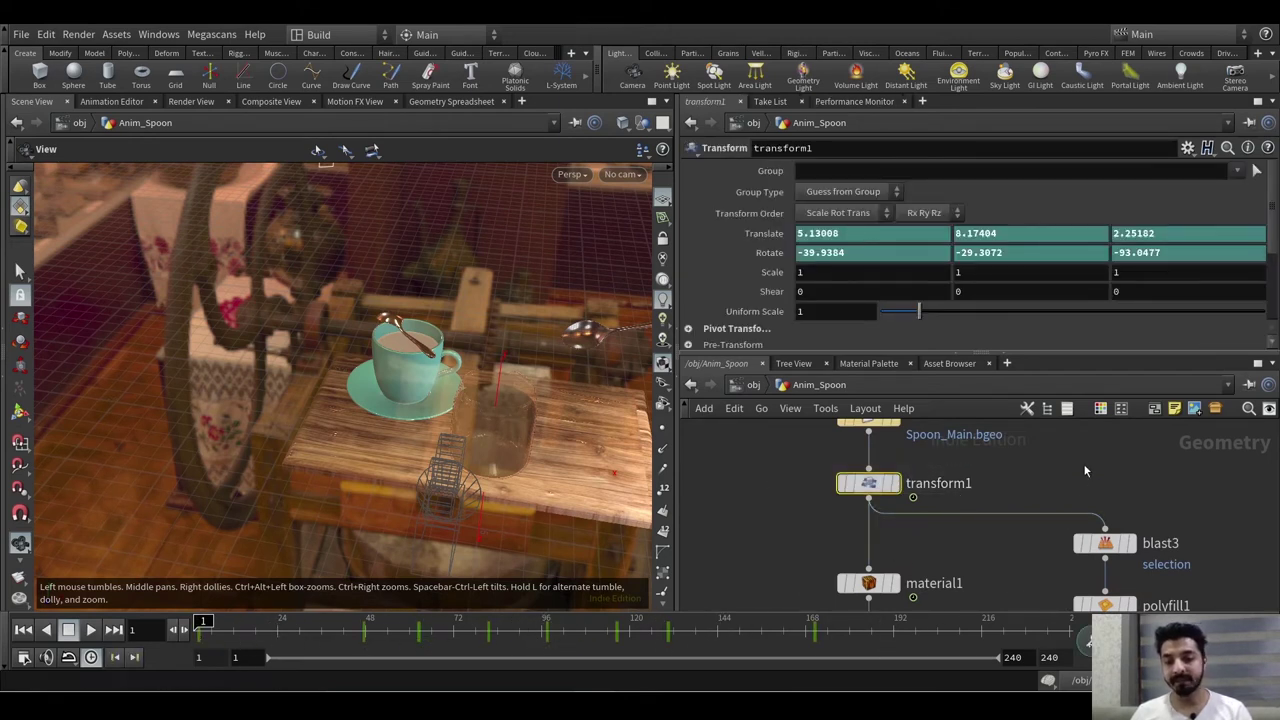
middle_drag(778, 420, 787, 472)
click(877, 467)
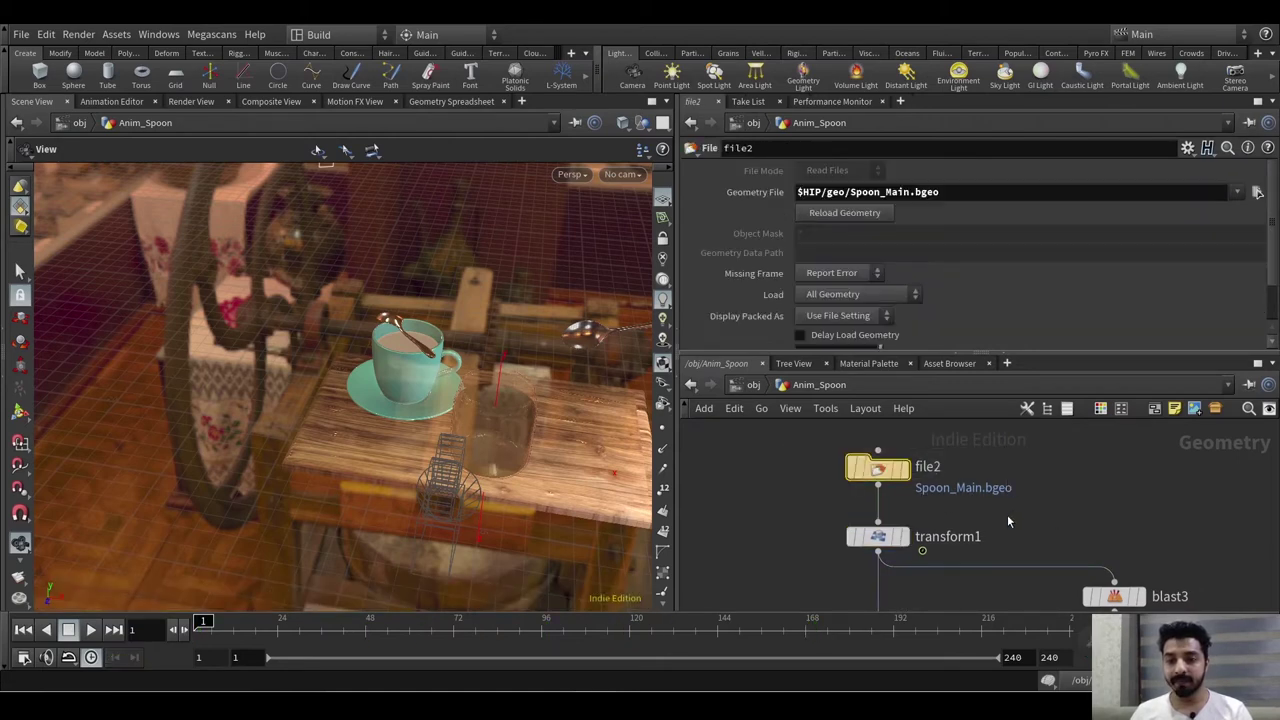
middle_drag(893, 561, 833, 466)
drag(746, 452, 906, 450)
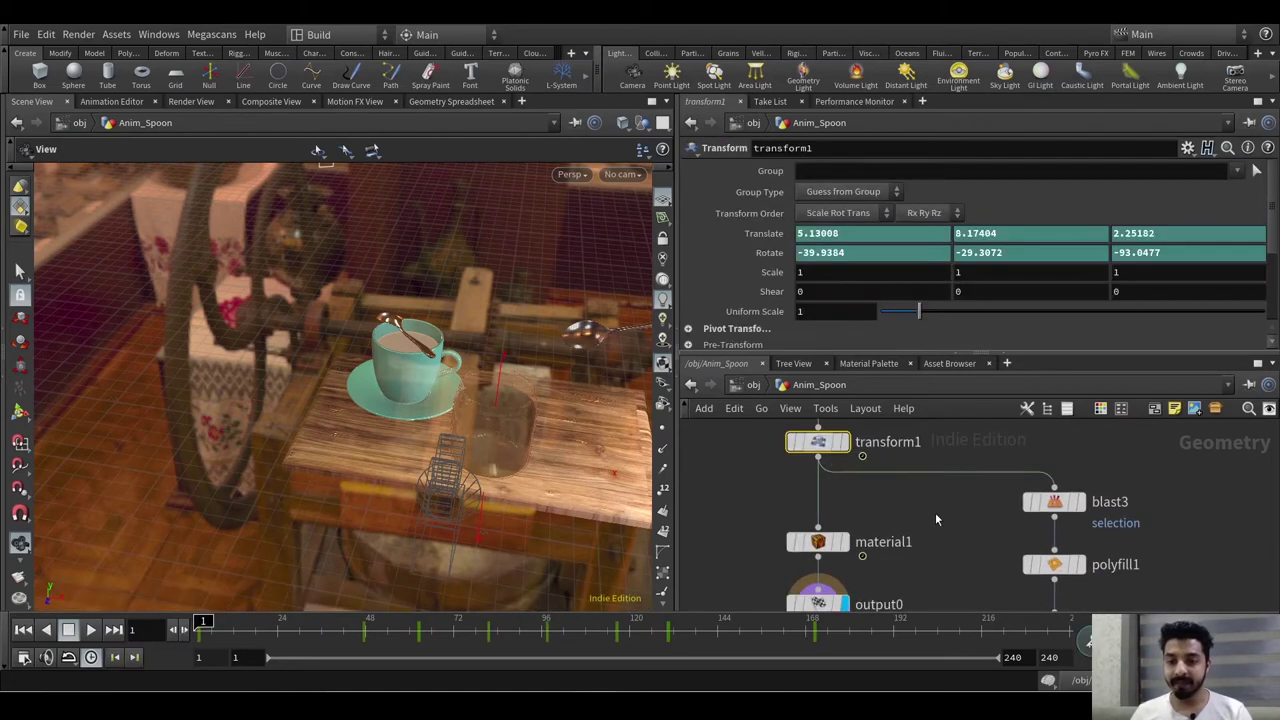
middle_drag(939, 528, 946, 447)
click(825, 460)
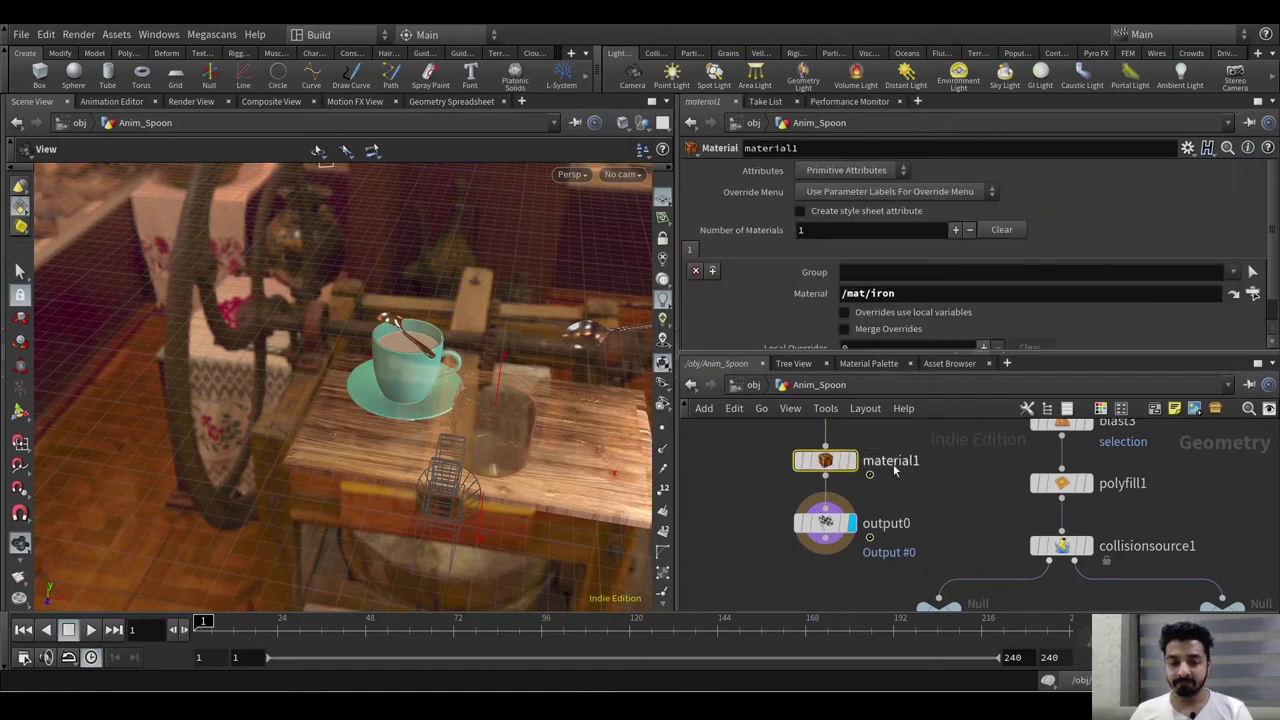
- Filter the material gallery for "iron" and inspect the scene's iron shader settings
click(866, 364)
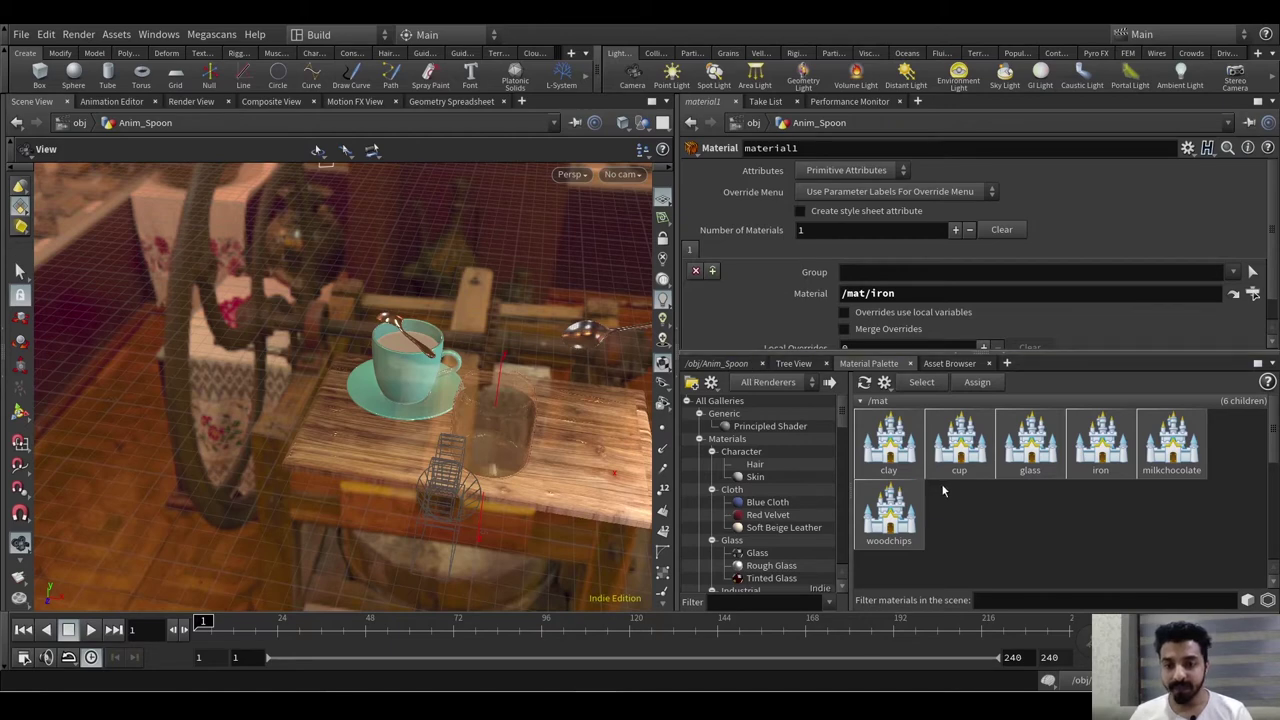
scroll(755, 492, down, 3)
scroll(755, 492, up, 3)
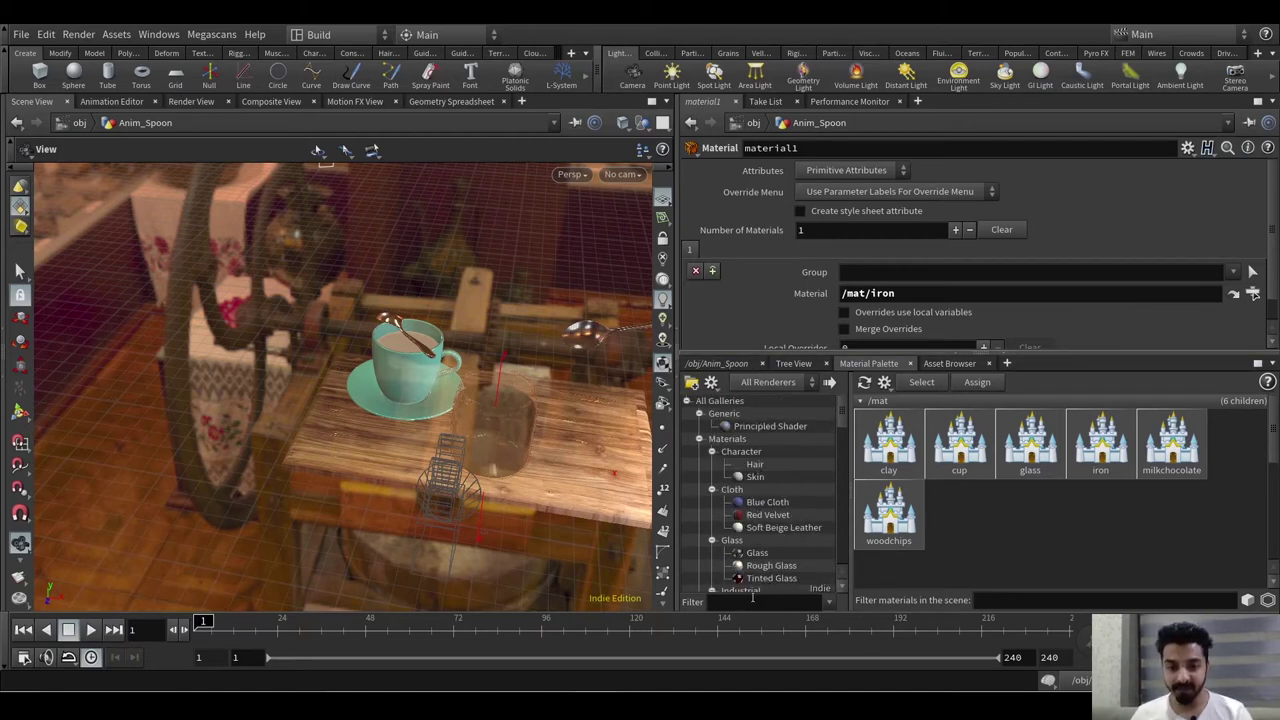
click(752, 598)
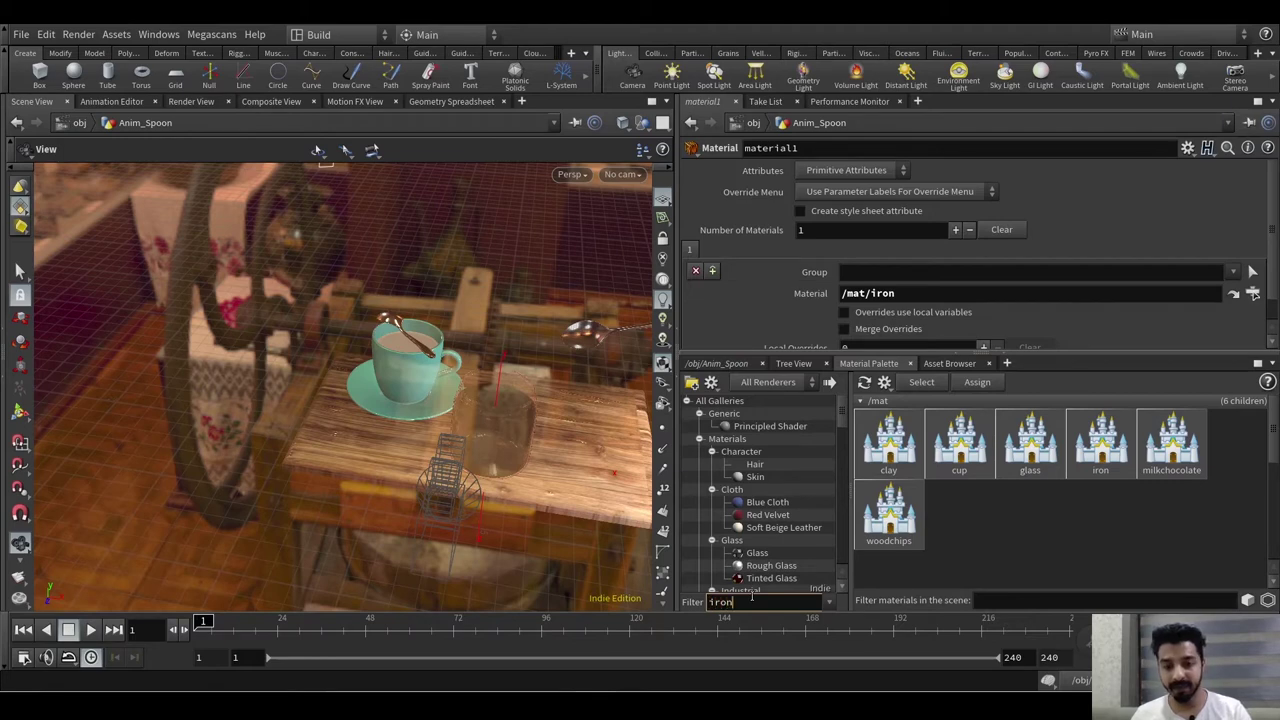
key(Return)
click(756, 442)
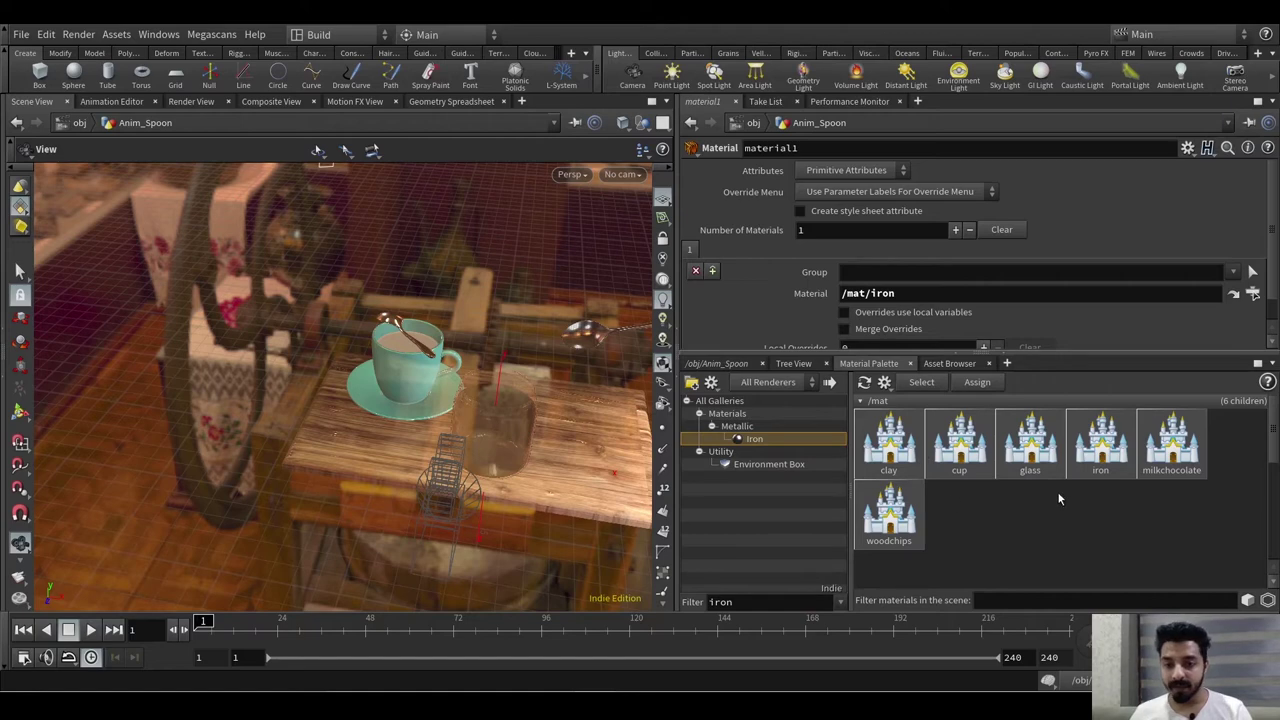
click(1103, 467)
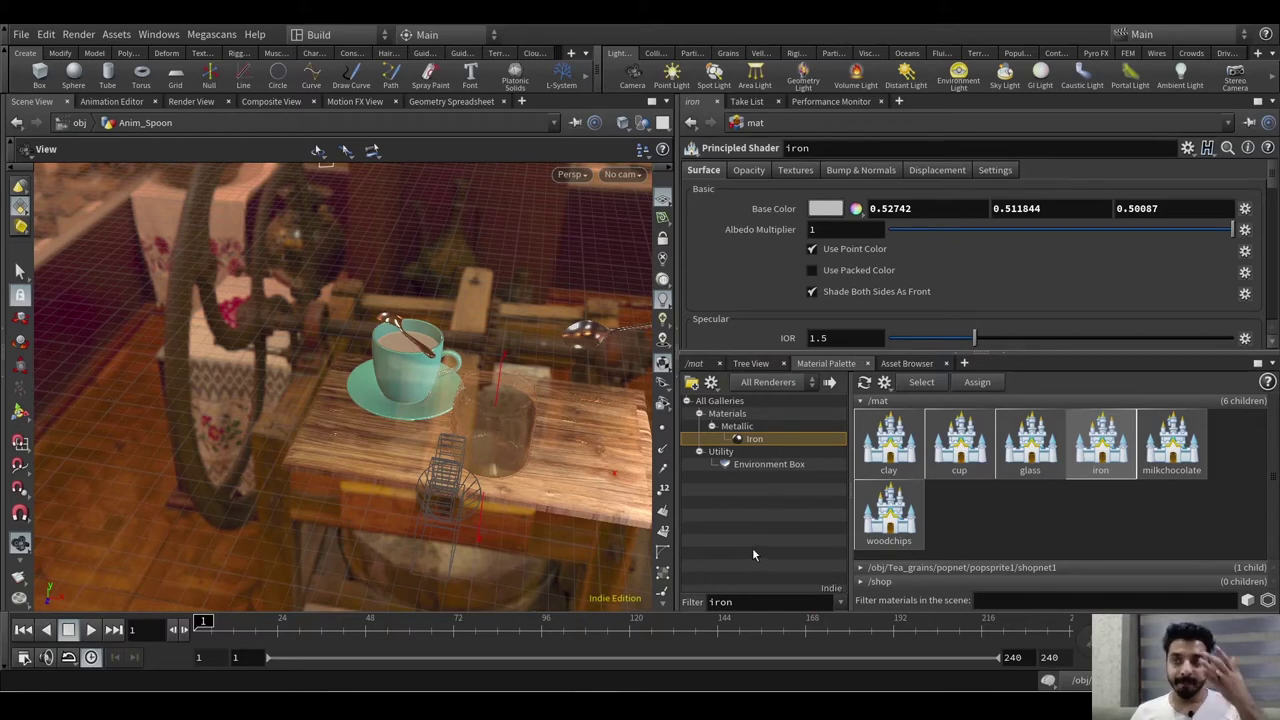
- Return from the material network to the object level and examine the cup, jar and spoon up close
click(705, 368)
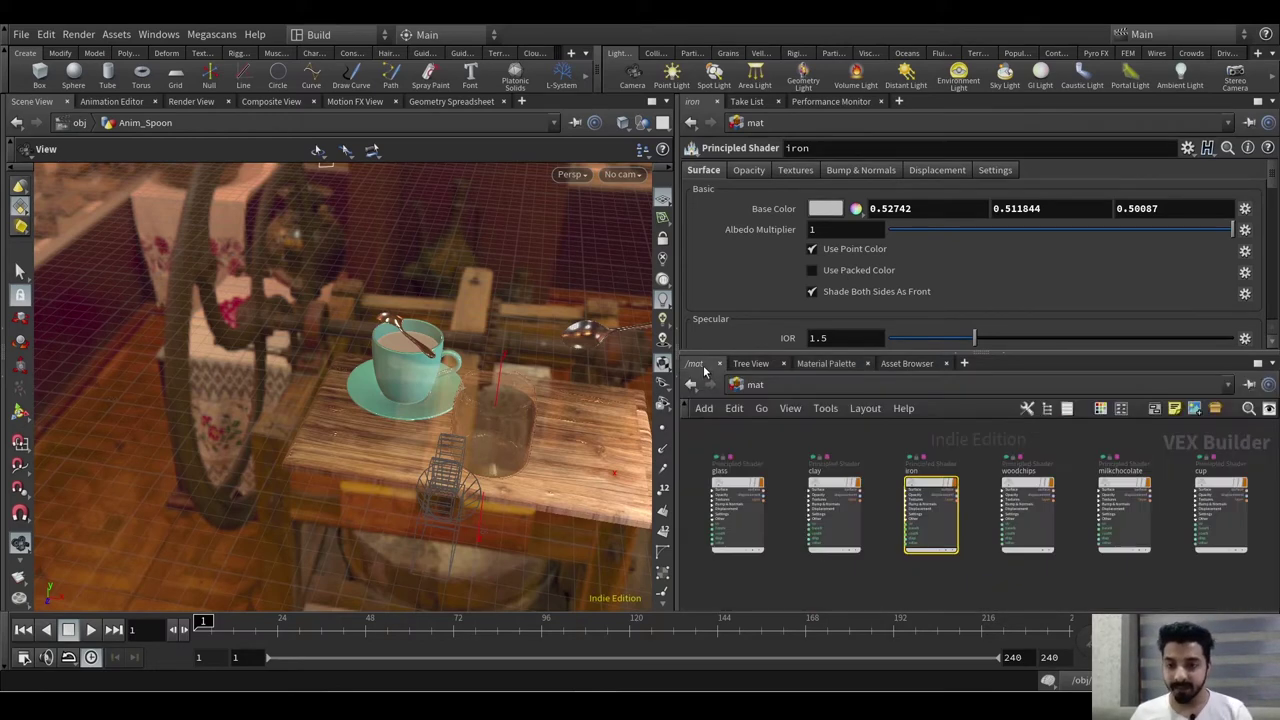
click(755, 386)
click(786, 462)
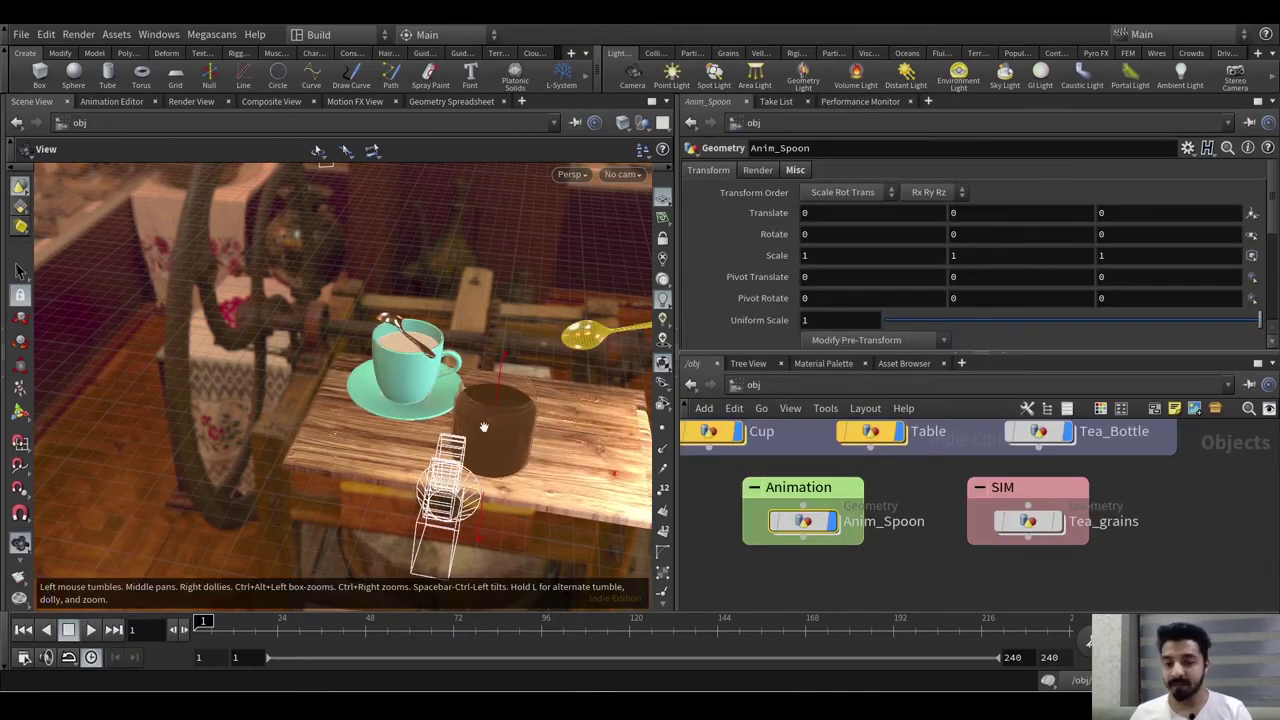
drag(478, 408, 423, 335)
scroll(490, 398, up, 5)
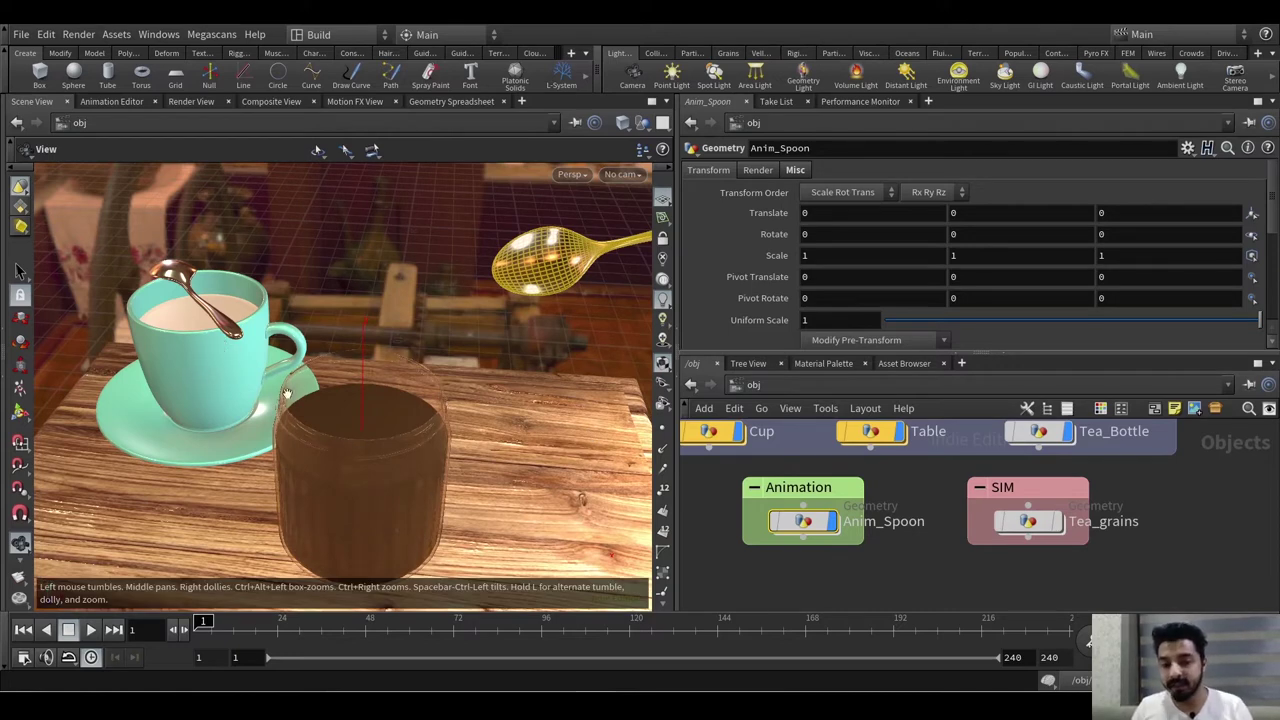
key(h)
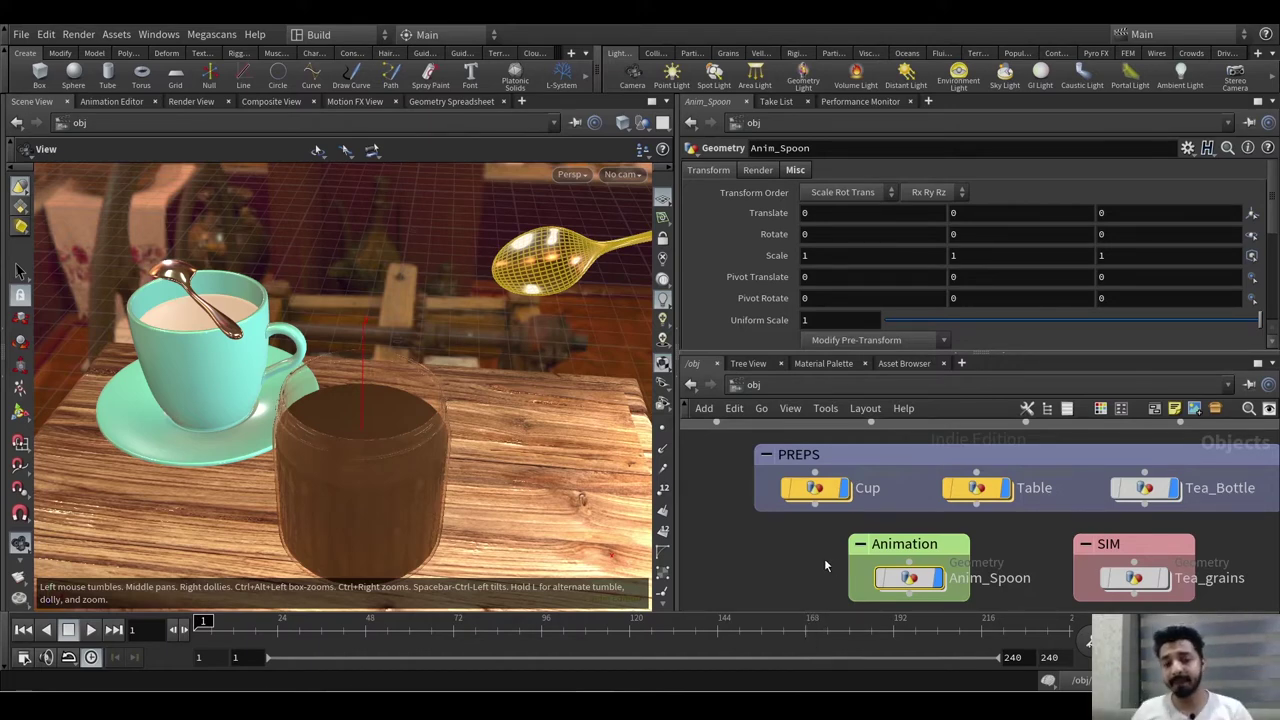
- Open the Cup geometry network and inspect its file3 source and material1 assignments
mouse_move(814, 490)
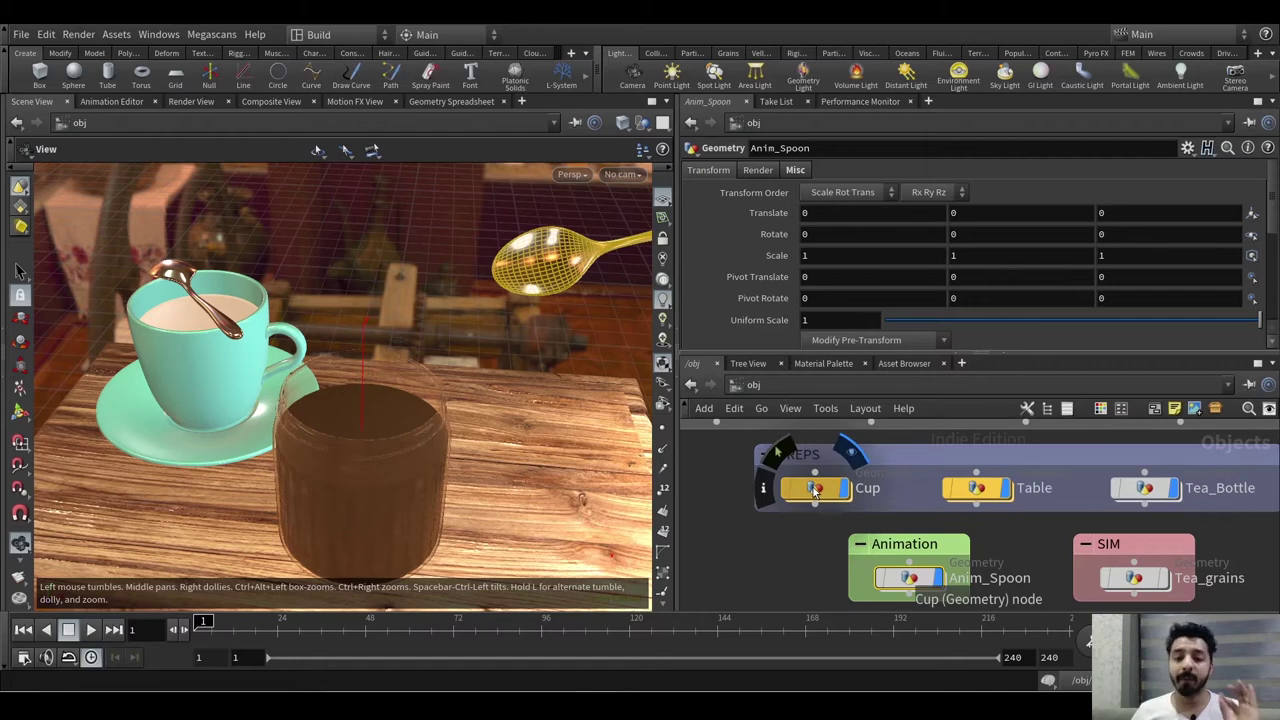
double_click(814, 488)
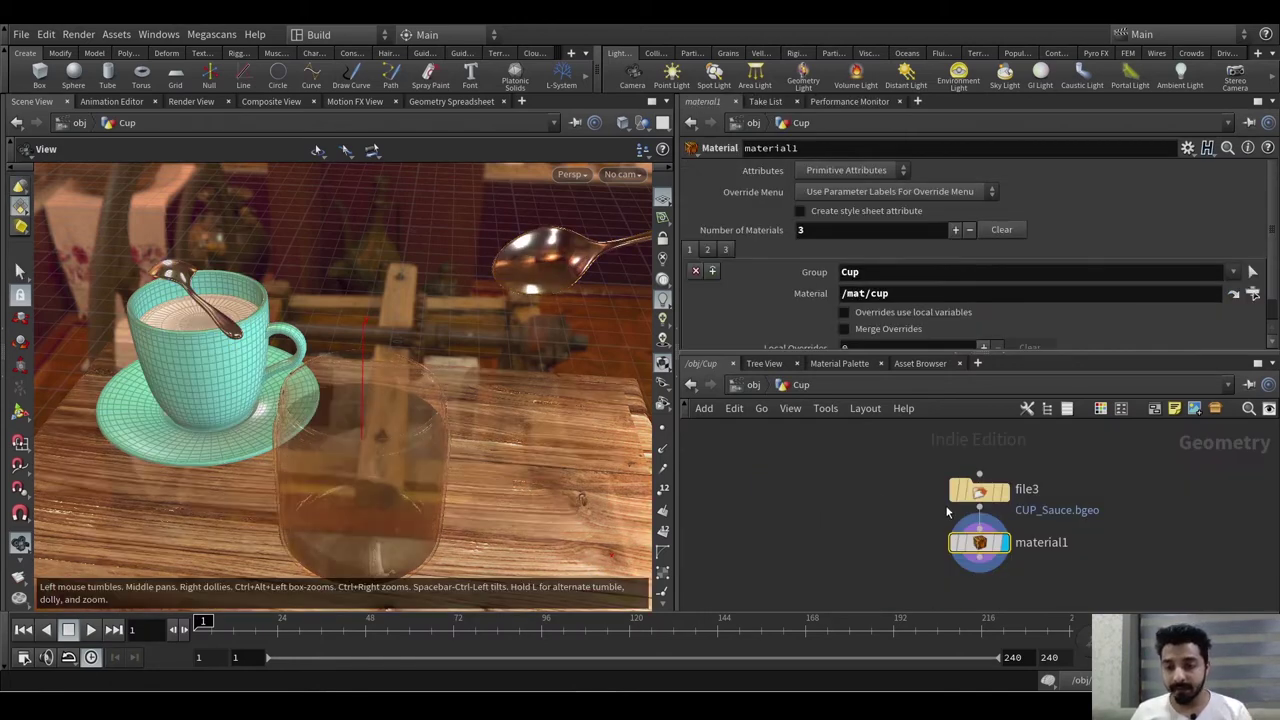
click(975, 489)
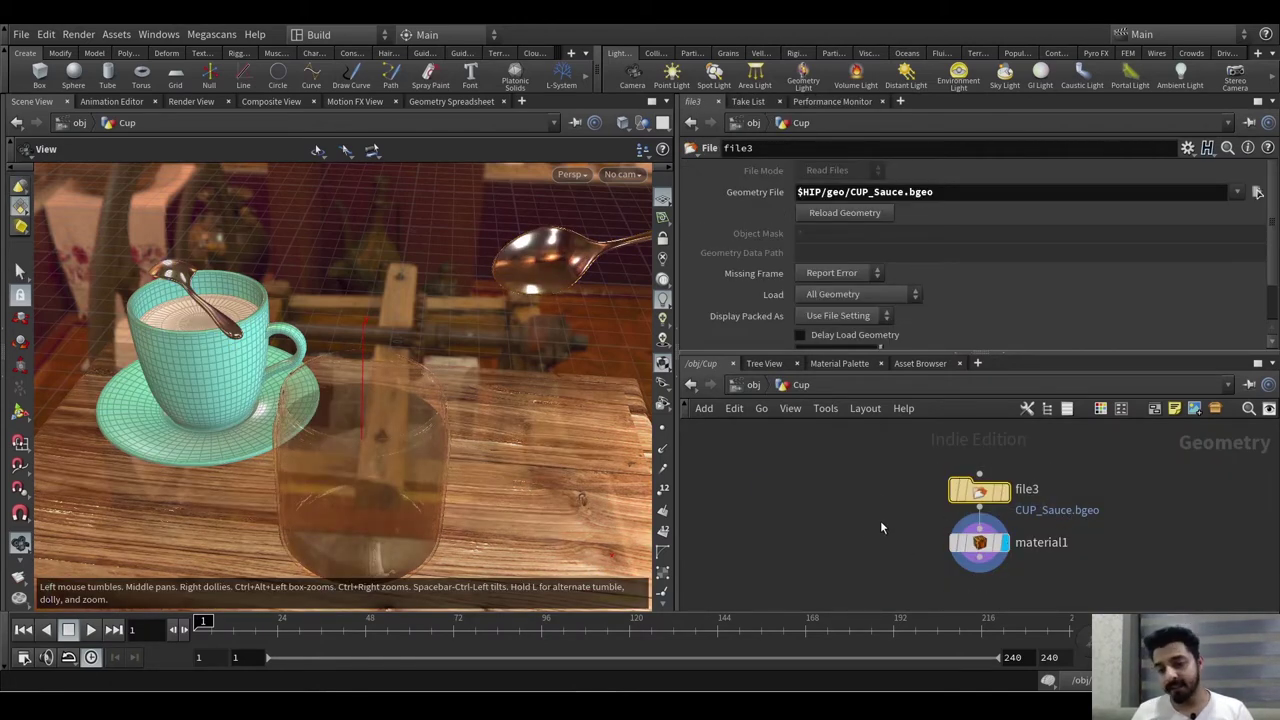
click(960, 545)
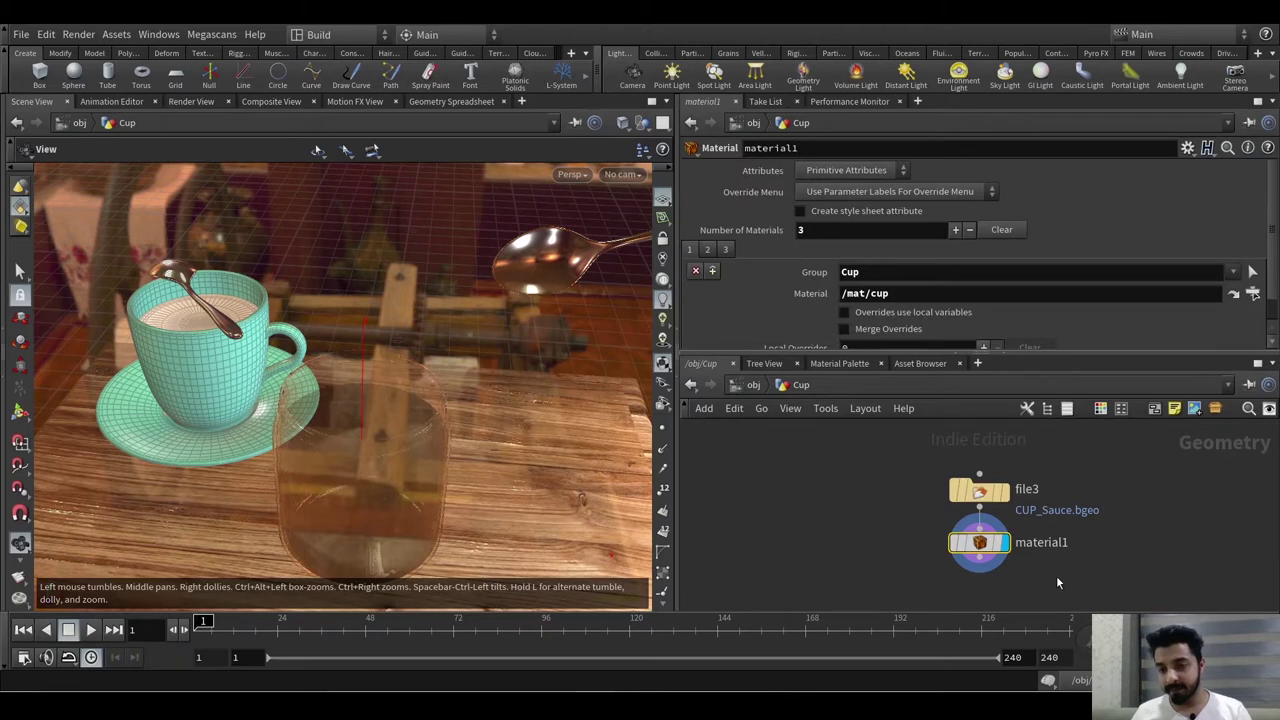
- Leave the Cup network and open the Table geometry network to examine its node chain
click(690, 385)
double_click(977, 490)
scroll(1047, 514, up, 3)
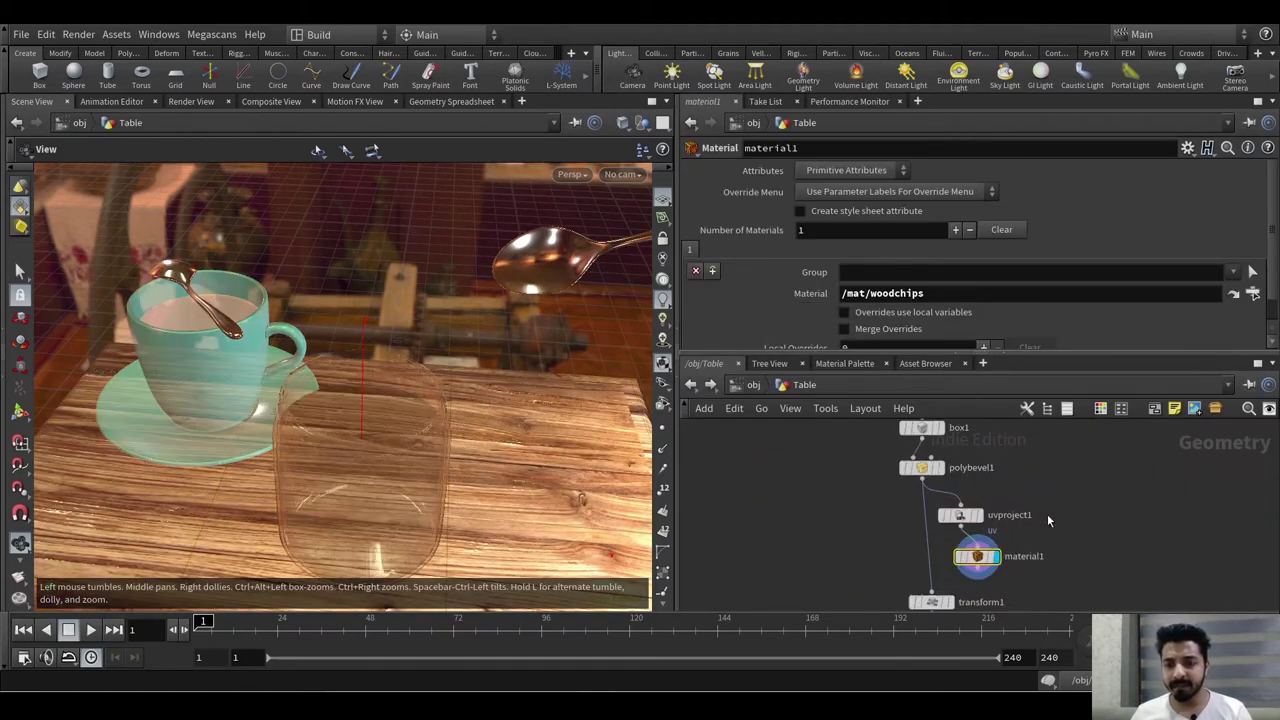
middle_drag(1054, 529, 1038, 562)
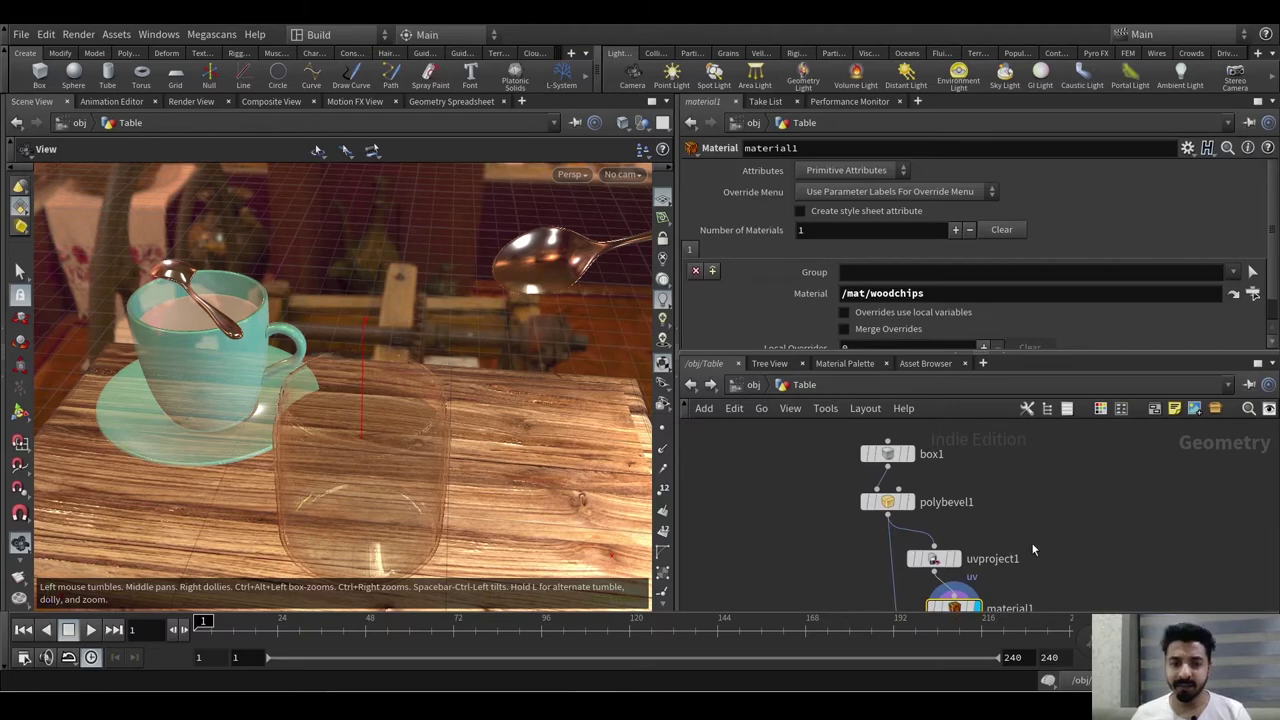
- Display the Table's box1 and polybevel1 stages in the viewport and inspect both nodes' settings
click(910, 454)
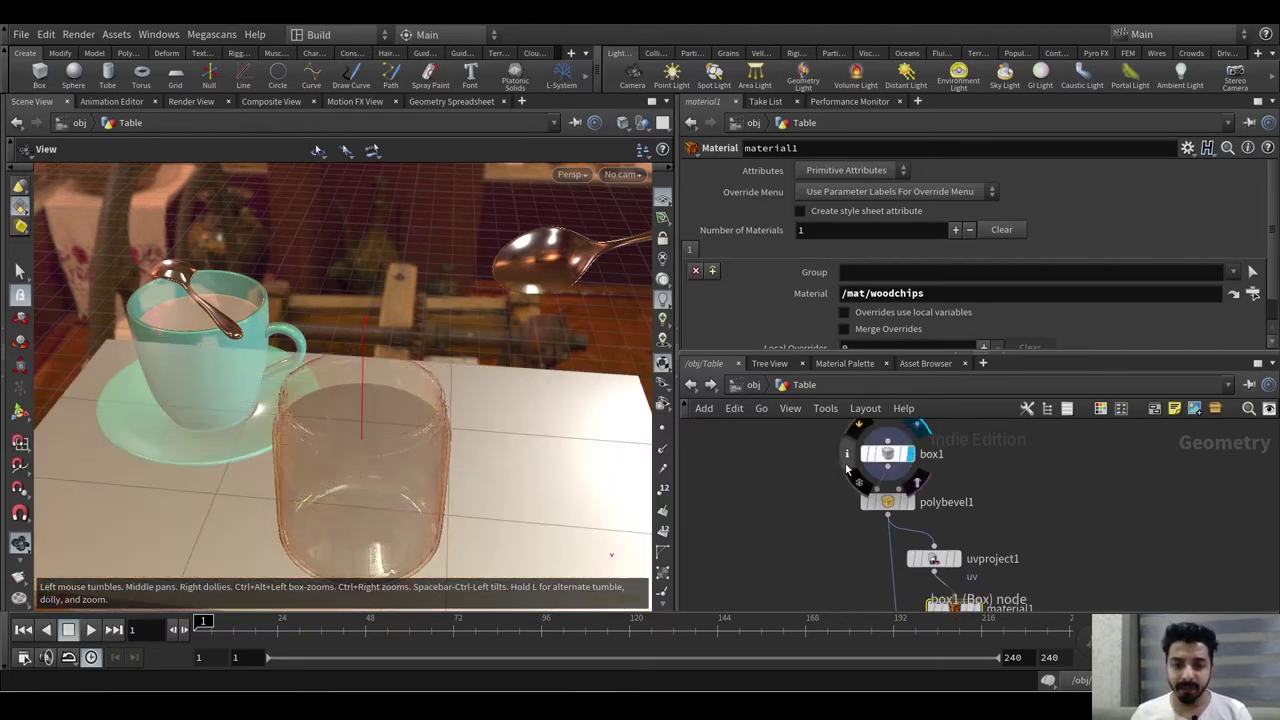
scroll(499, 428, down, 2)
drag(499, 428, 514, 420)
click(886, 455)
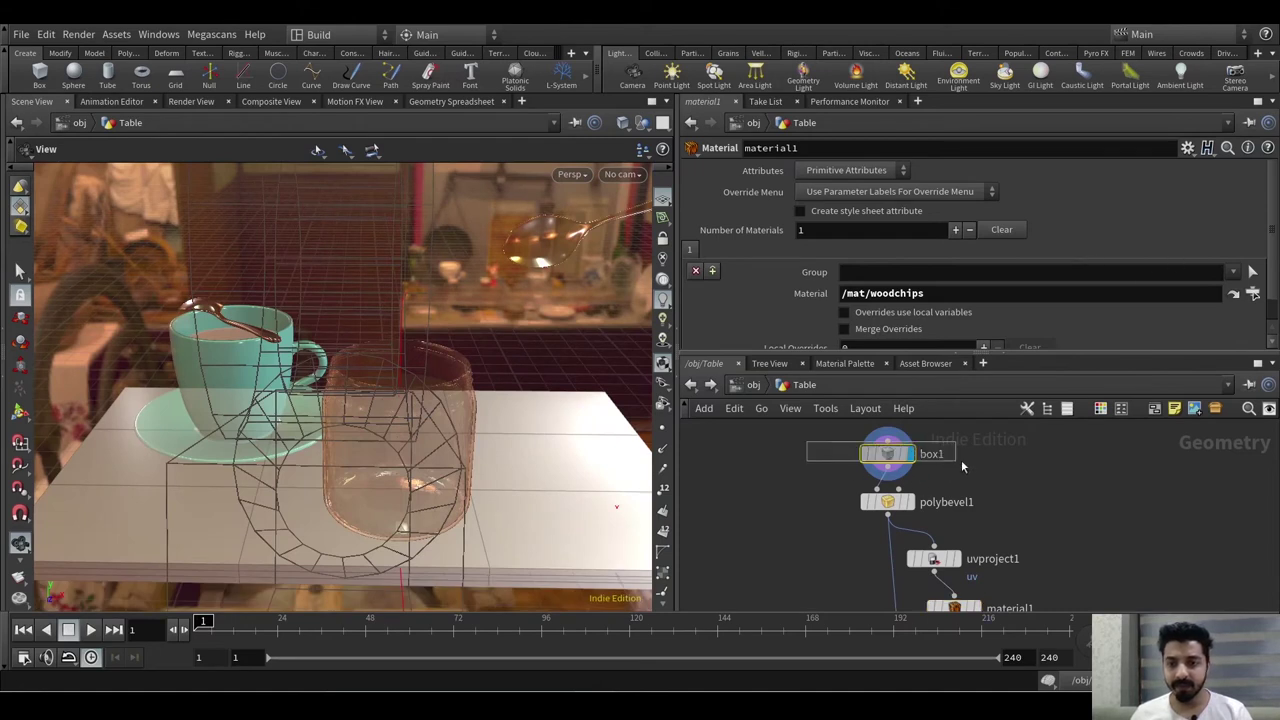
scroll(871, 254, down, 2)
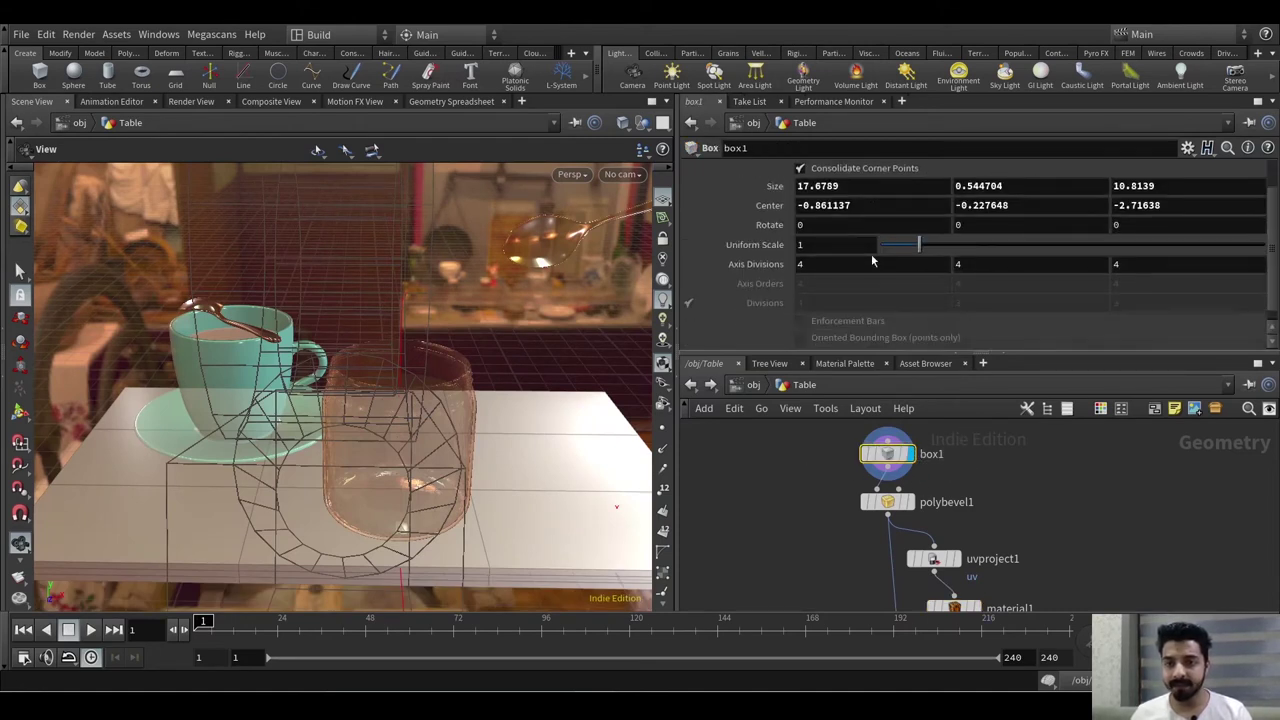
scroll(835, 280, up, 2)
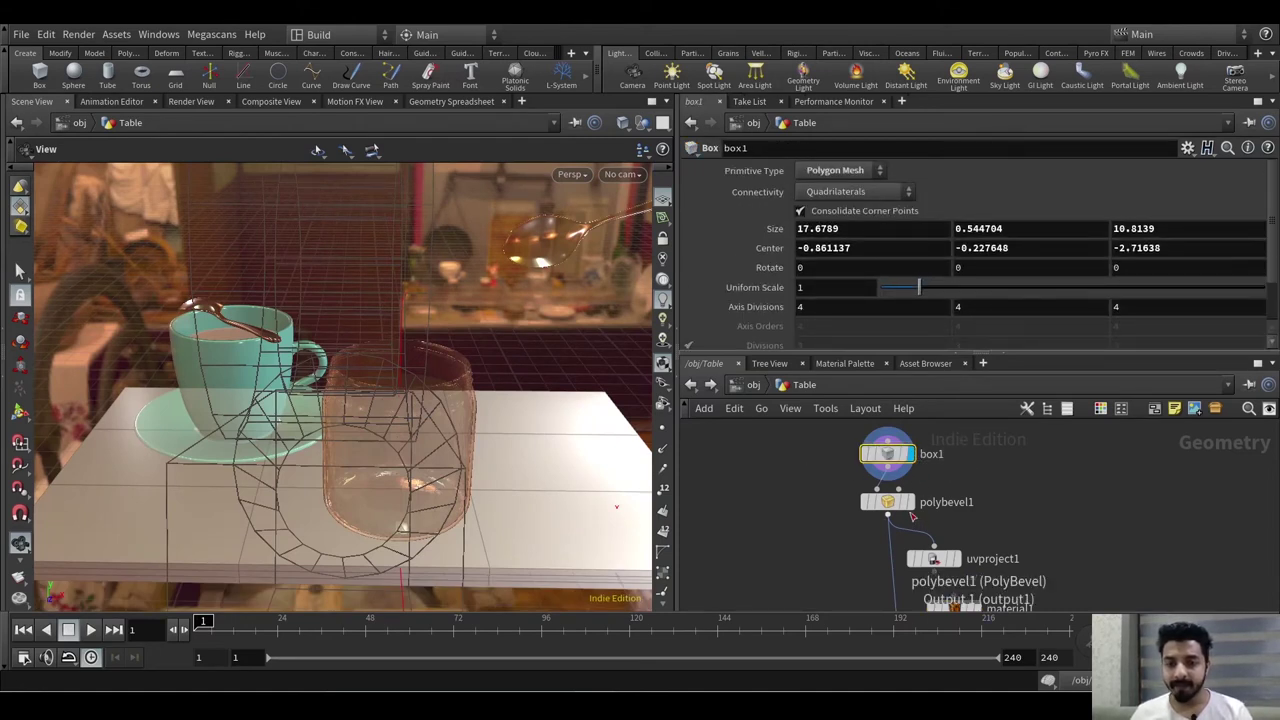
click(888, 505)
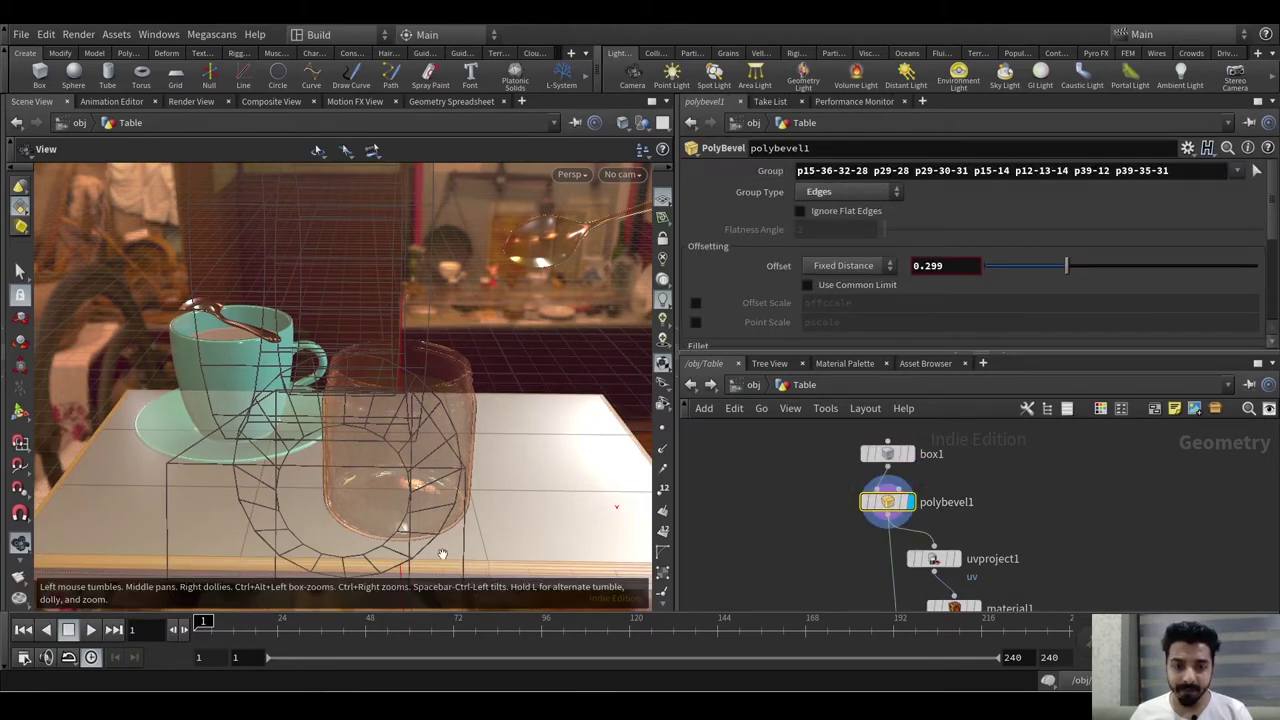
- Display the Table's uvproject1 and material1 stages in the viewport and inspect both nodes' settings
drag(216, 546, 250, 488)
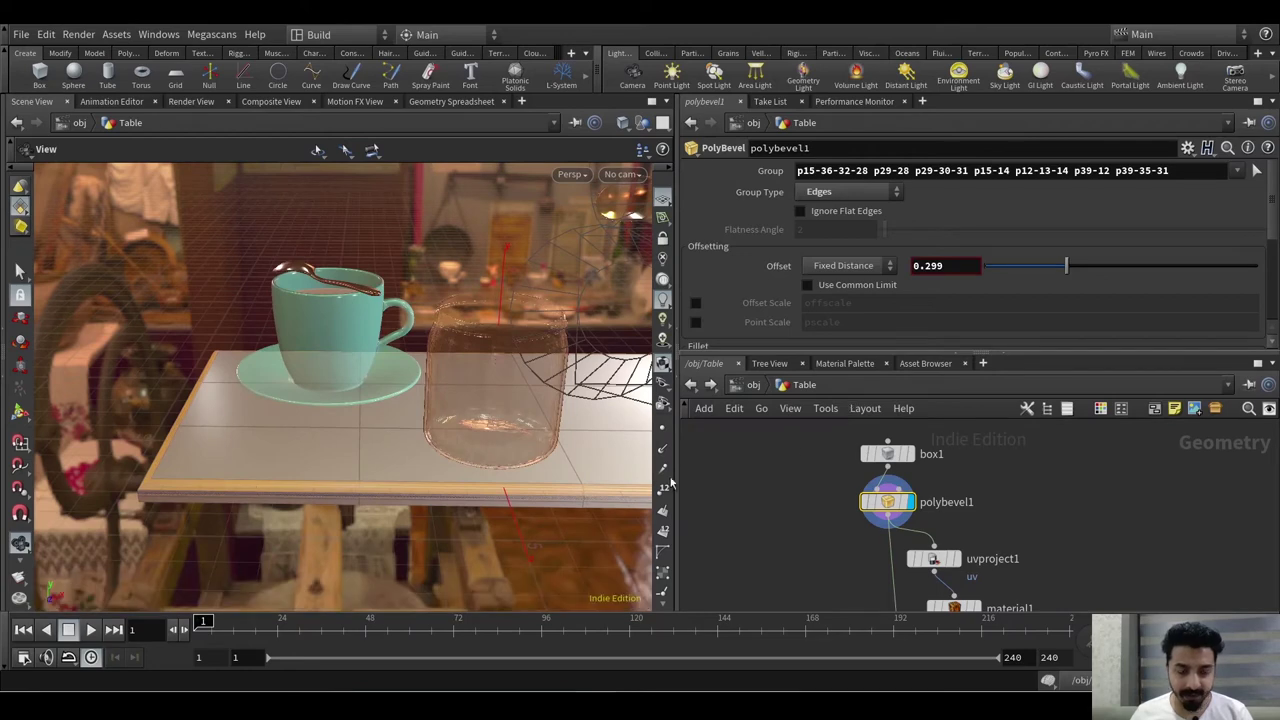
drag(537, 480, 343, 463)
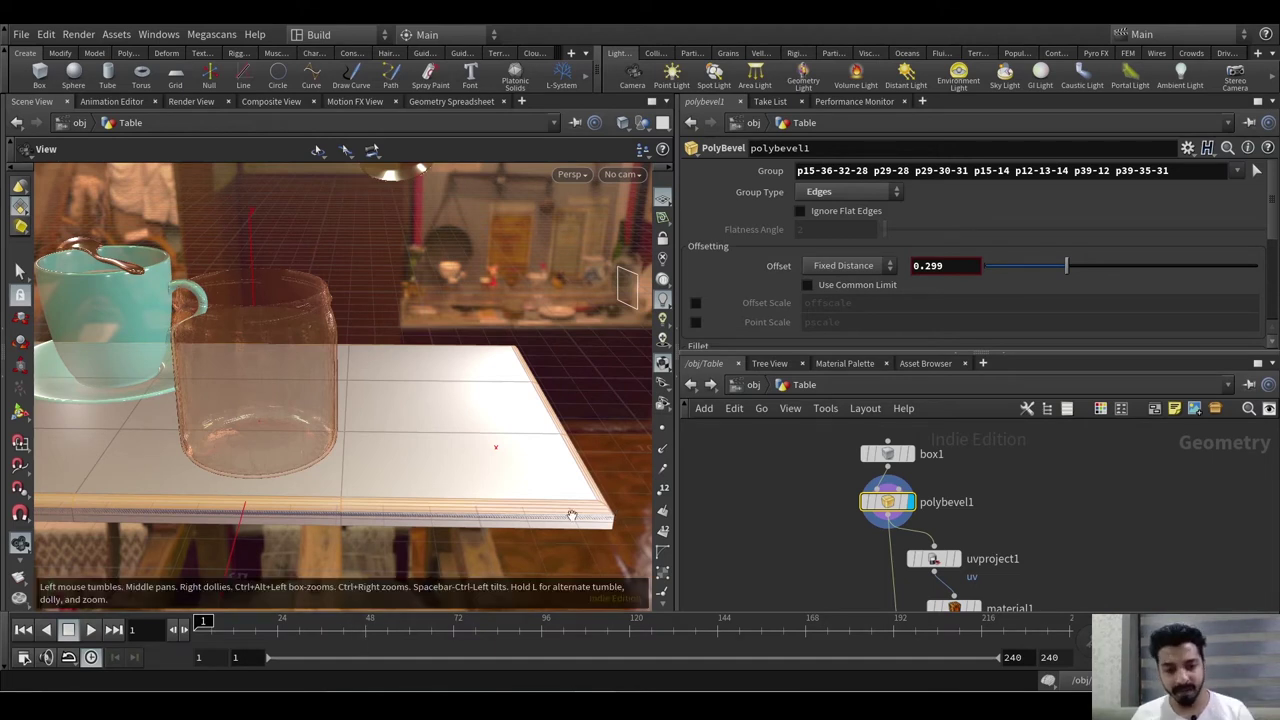
middle_drag(813, 578, 748, 461)
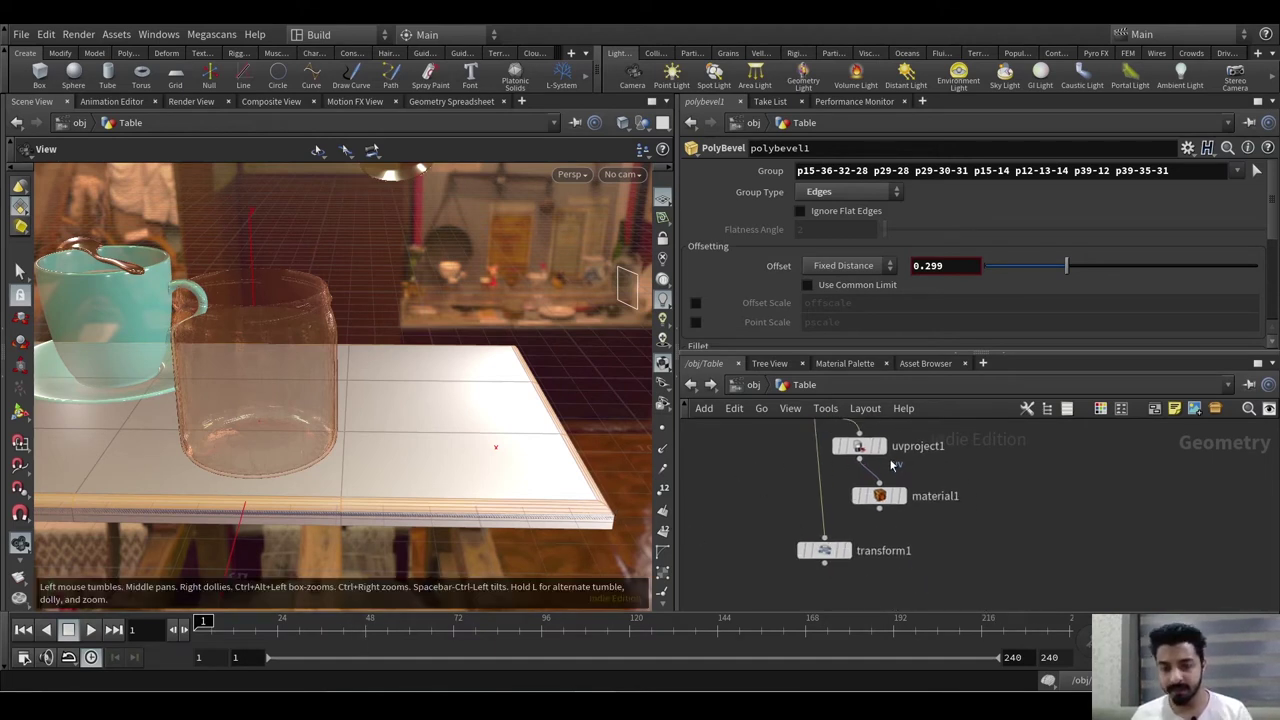
click(881, 446)
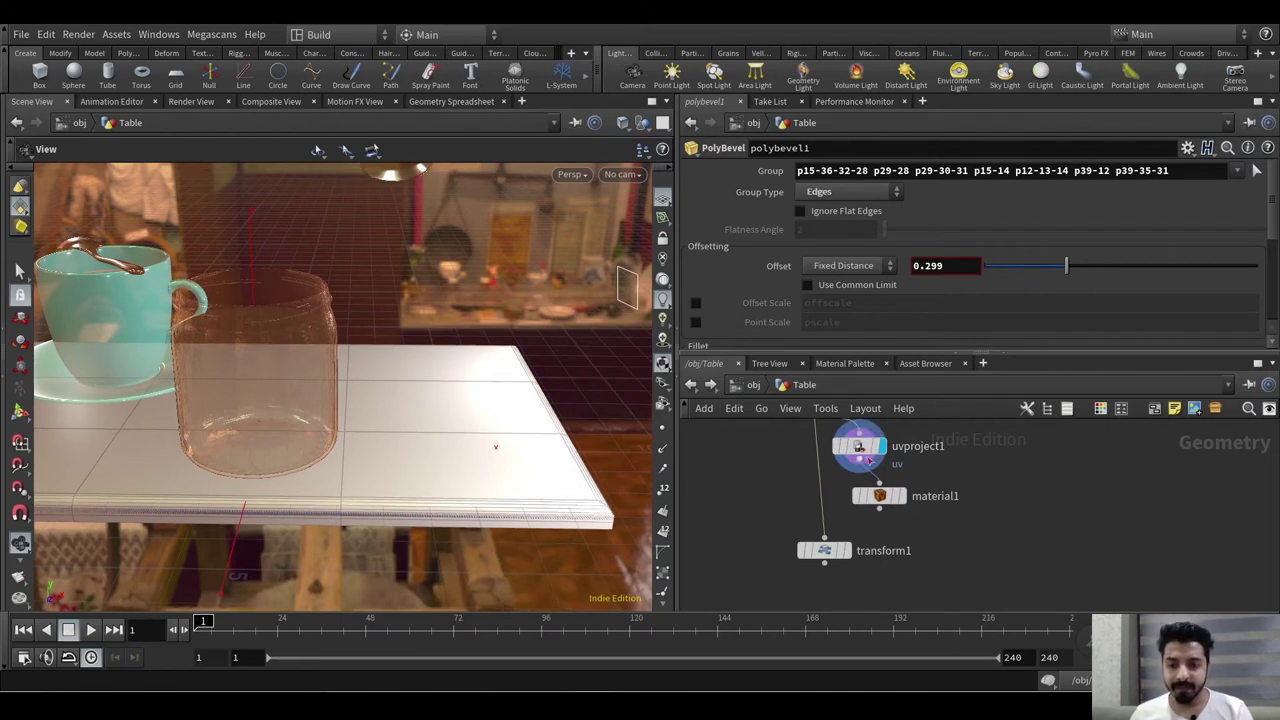
click(862, 448)
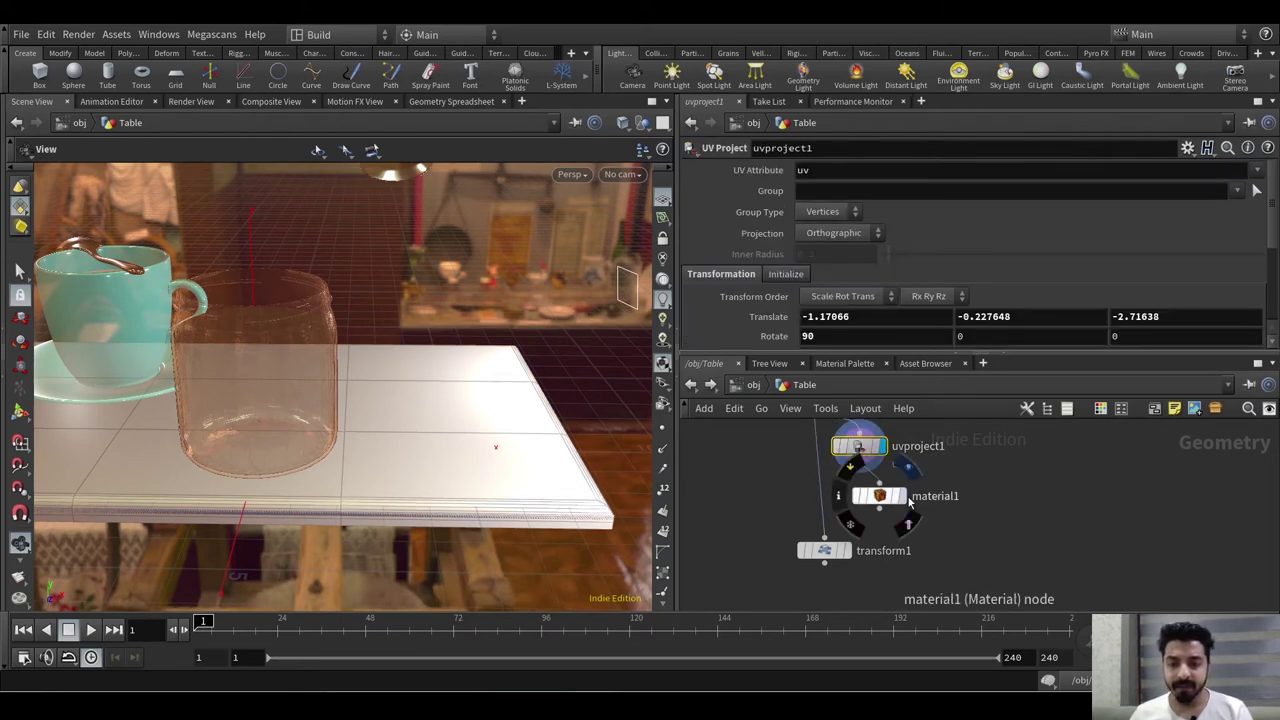
click(900, 496)
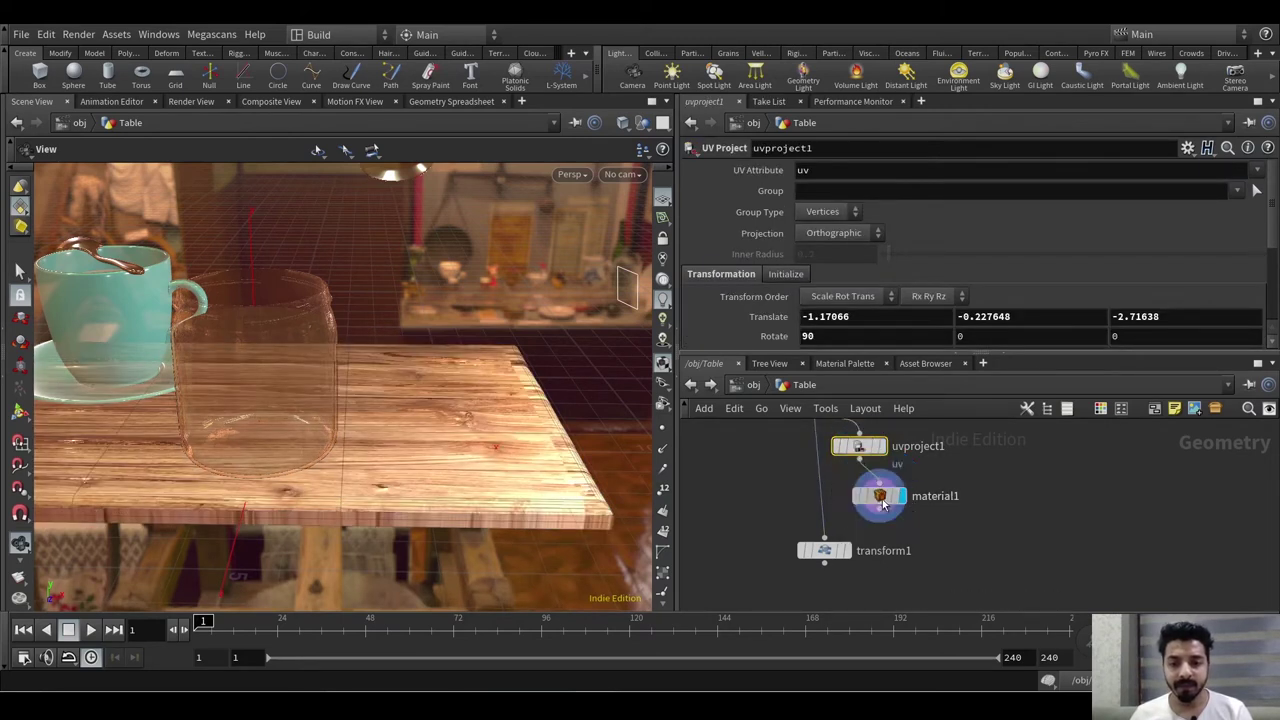
click(878, 496)
- Preview and inspect transform1, restore the Table's display to material1, and move transform1 away from the main node chain
click(845, 551)
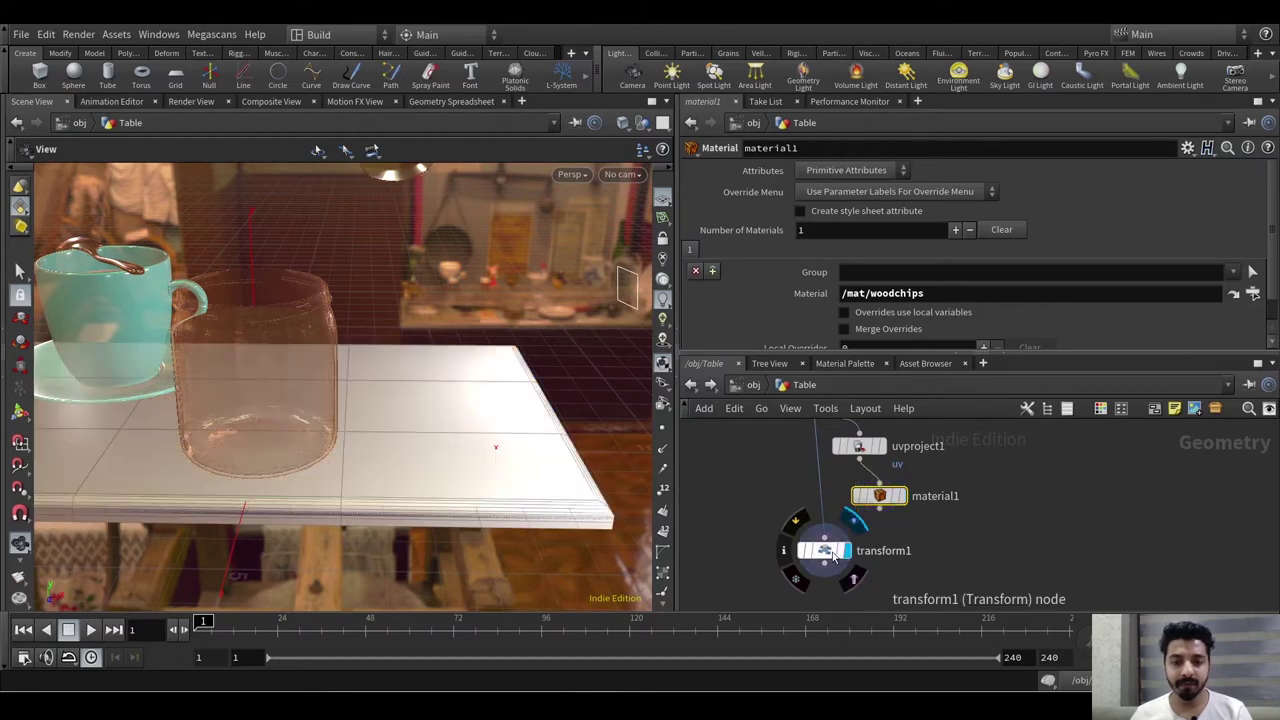
click(826, 550)
click(898, 497)
mouse_move(828, 551)
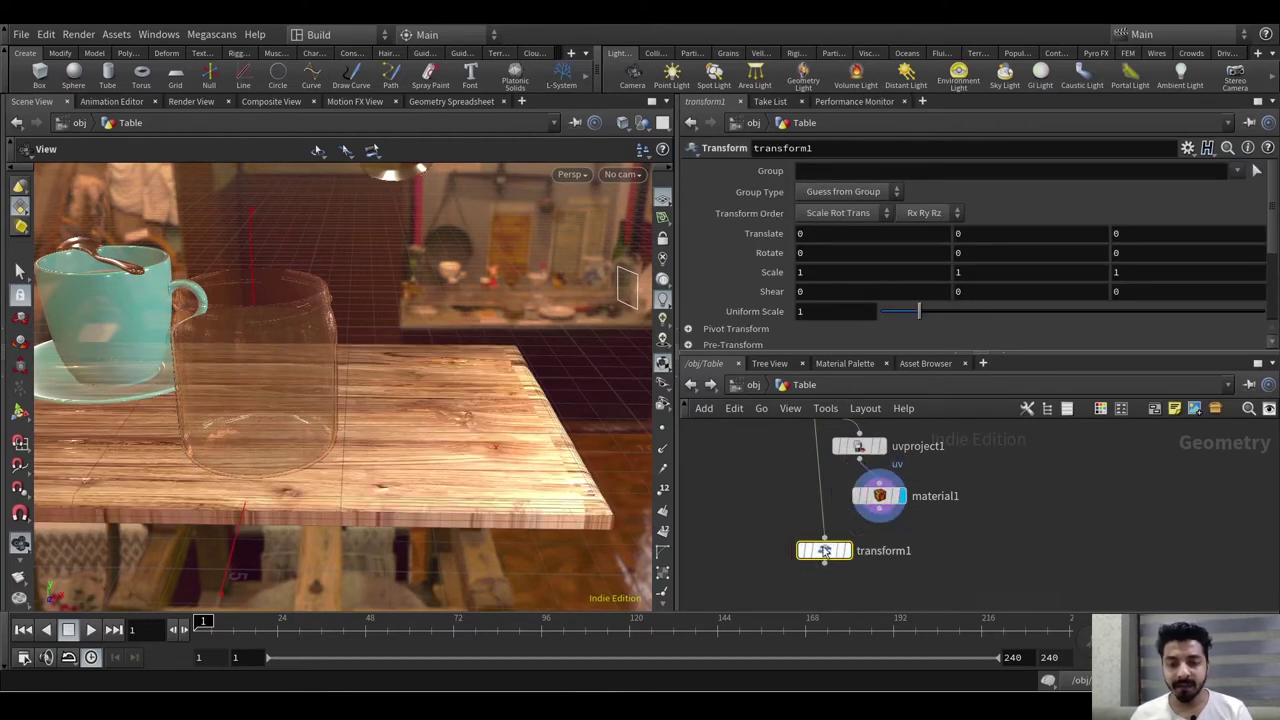
drag(830, 556, 745, 529)
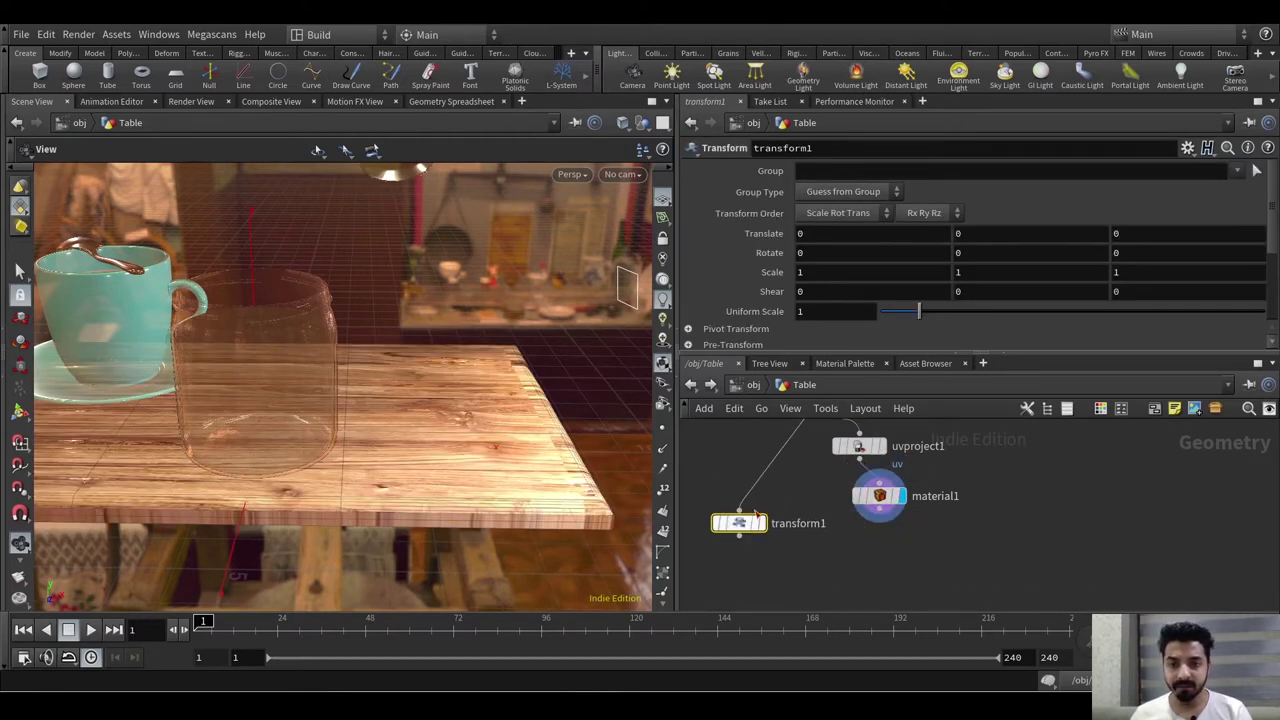
scroll(875, 289, down, 5)
scroll(875, 289, up, 5)
scroll(900, 500, up, 4)
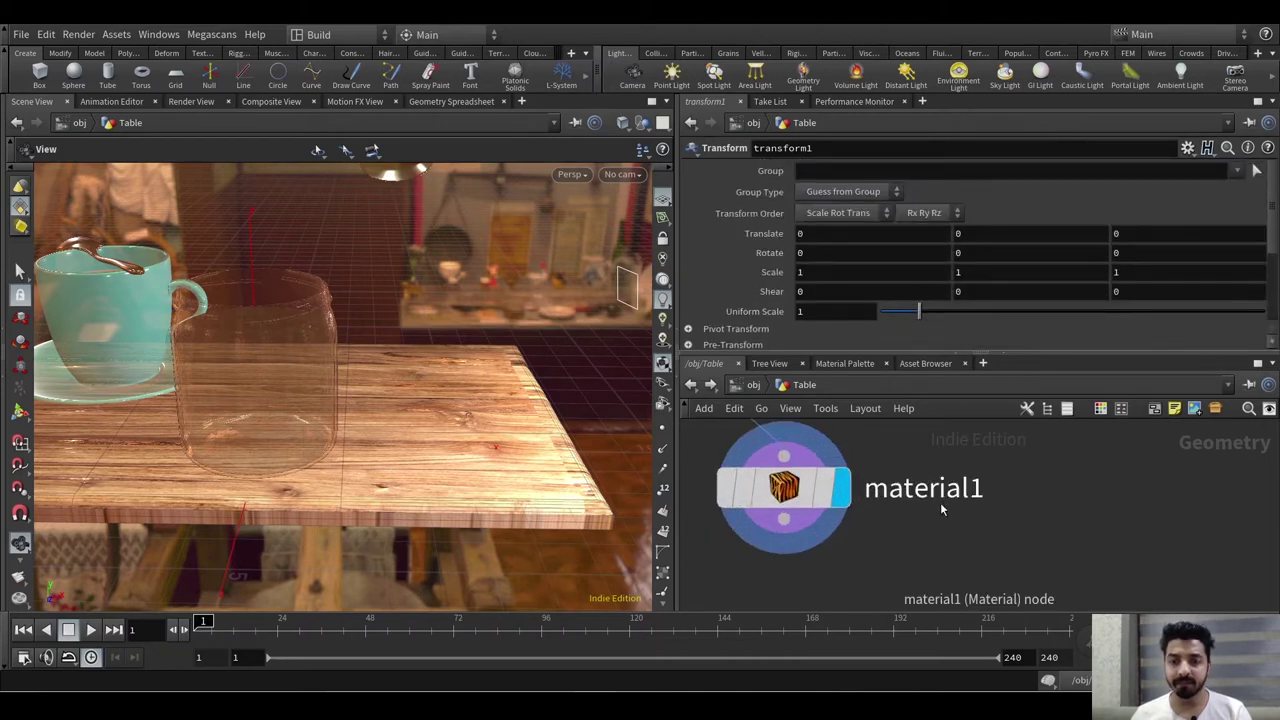
scroll(855, 517, down, 3)
- Follow the Table's material1 assignment to the woodchips shader and inspect its base color texture settings
click(823, 508)
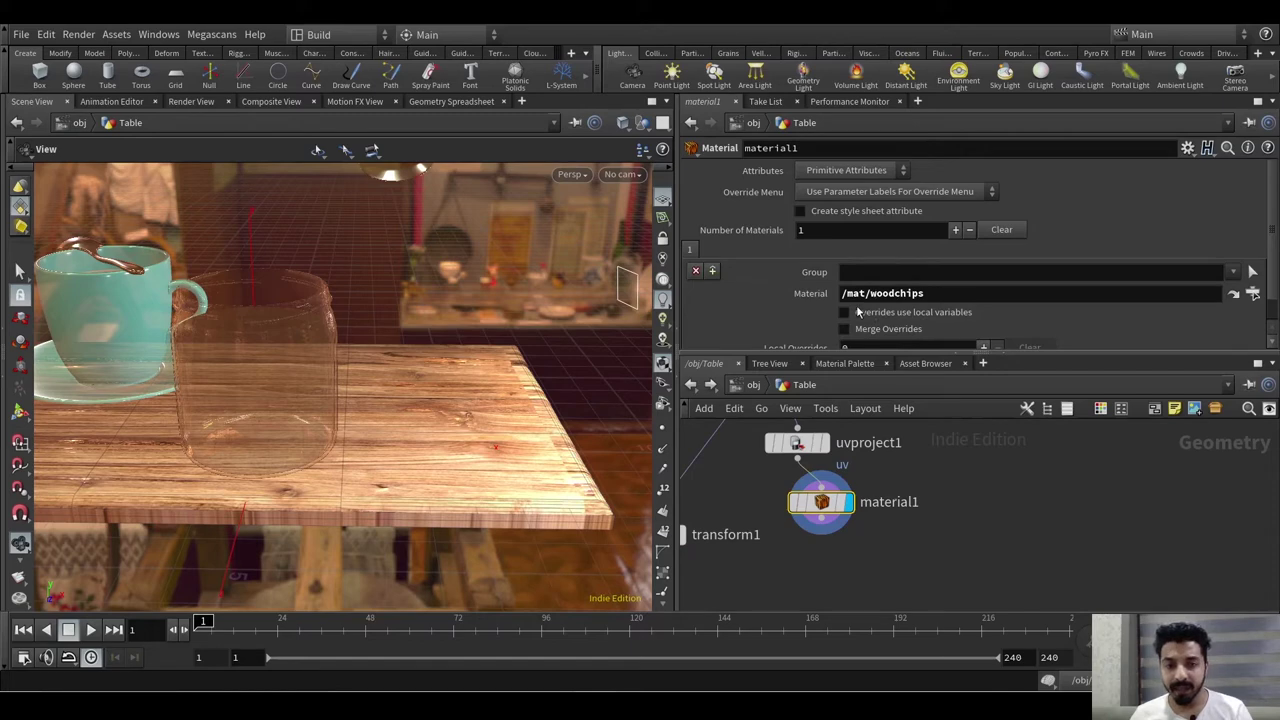
click(1233, 293)
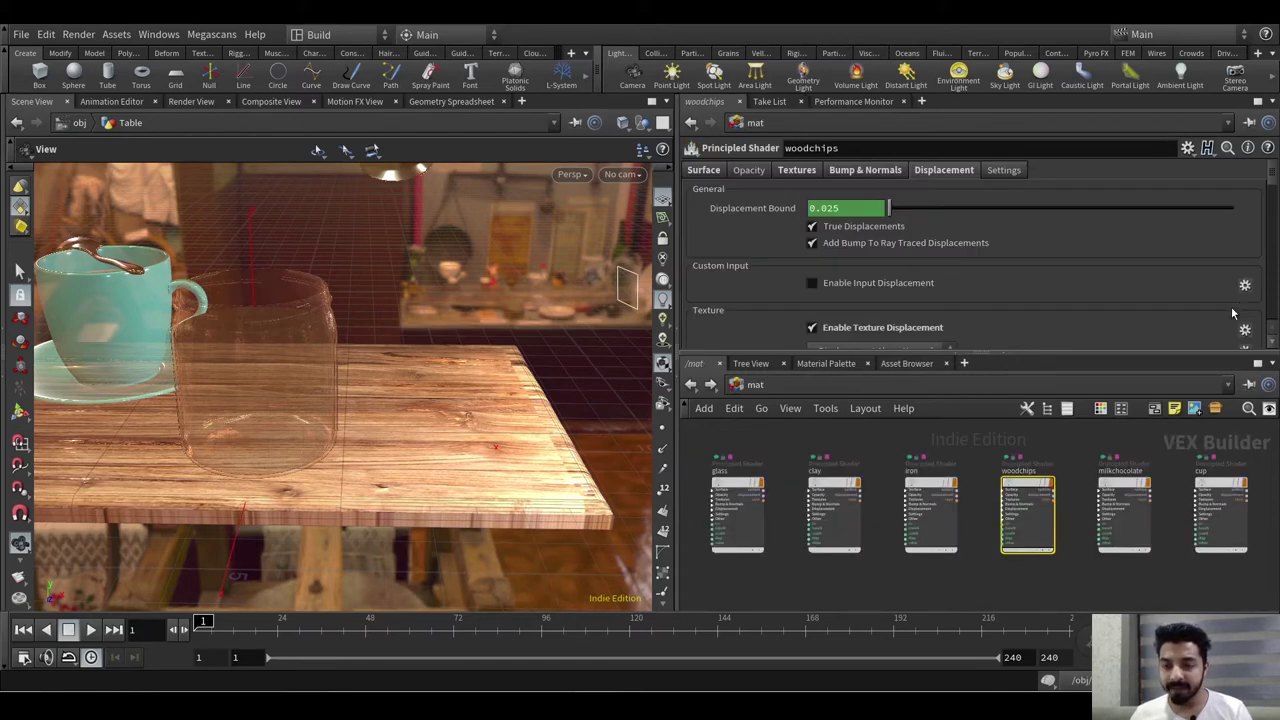
scroll(1005, 460, up, 4)
middle_drag(1102, 466, 1093, 551)
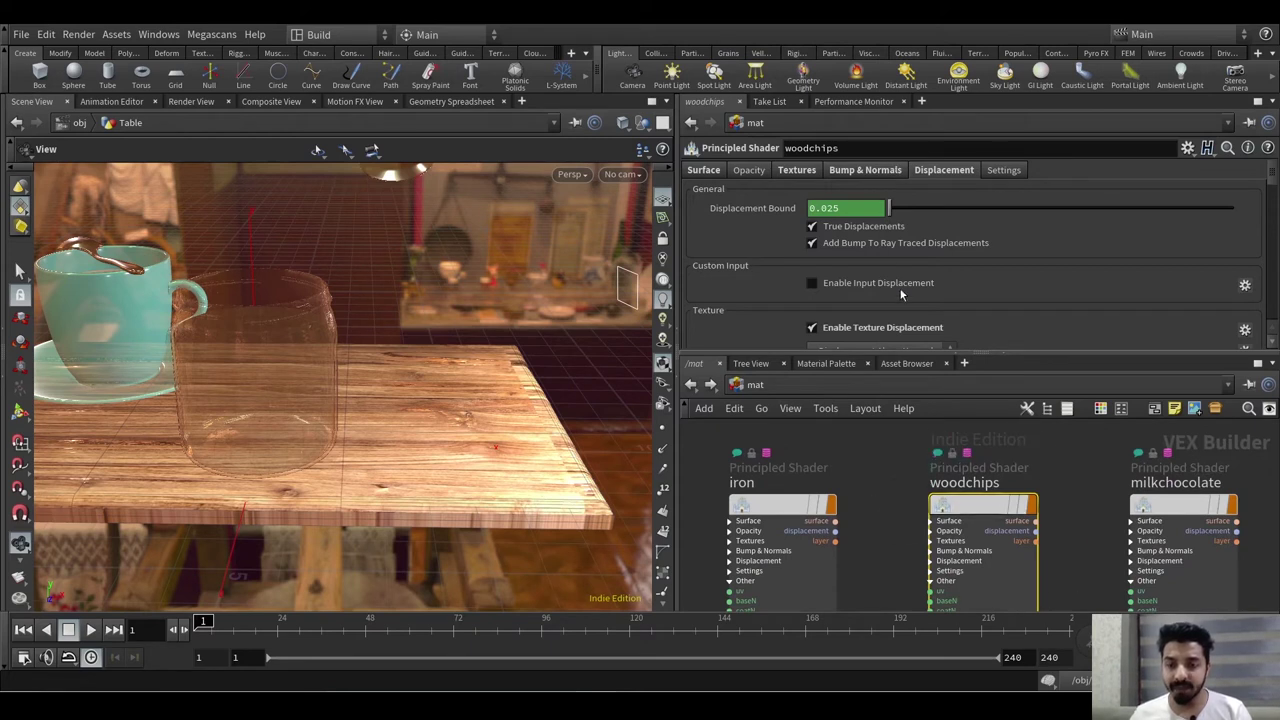
click(789, 176)
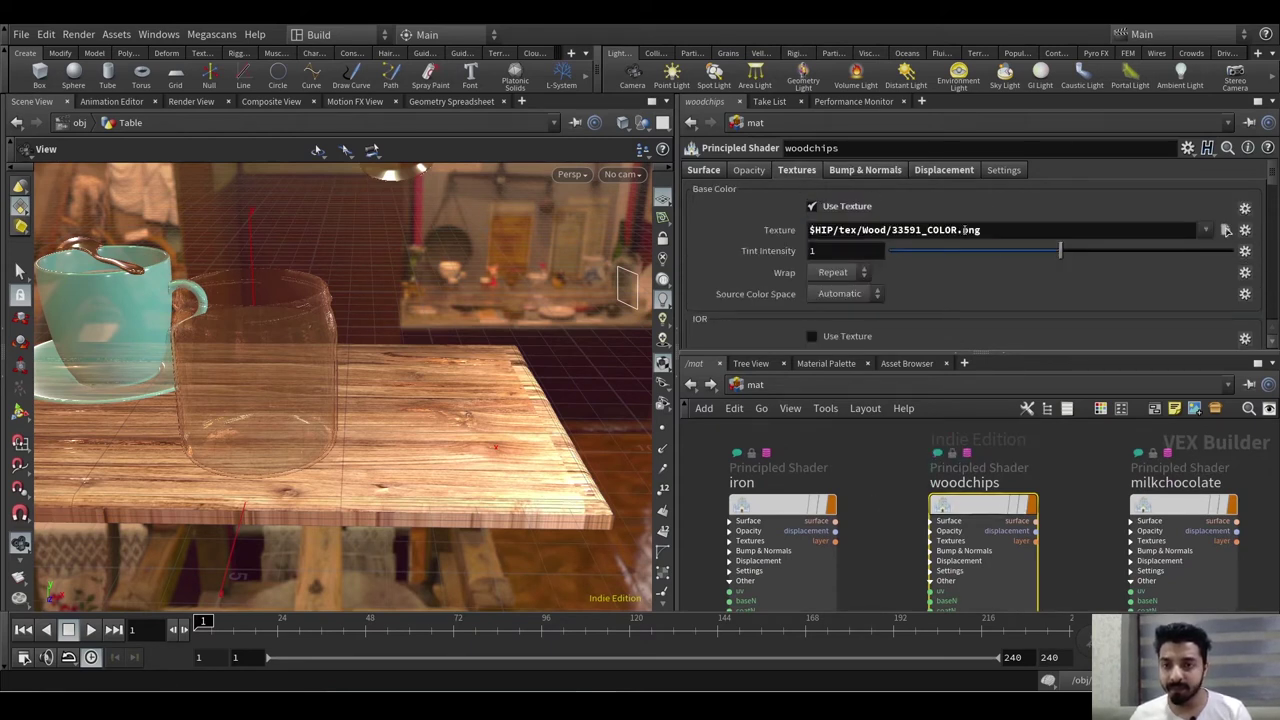
- Switch to File Explorer and open the Wood folder inside tex to view the wood texture maps
key(alt+Tab)
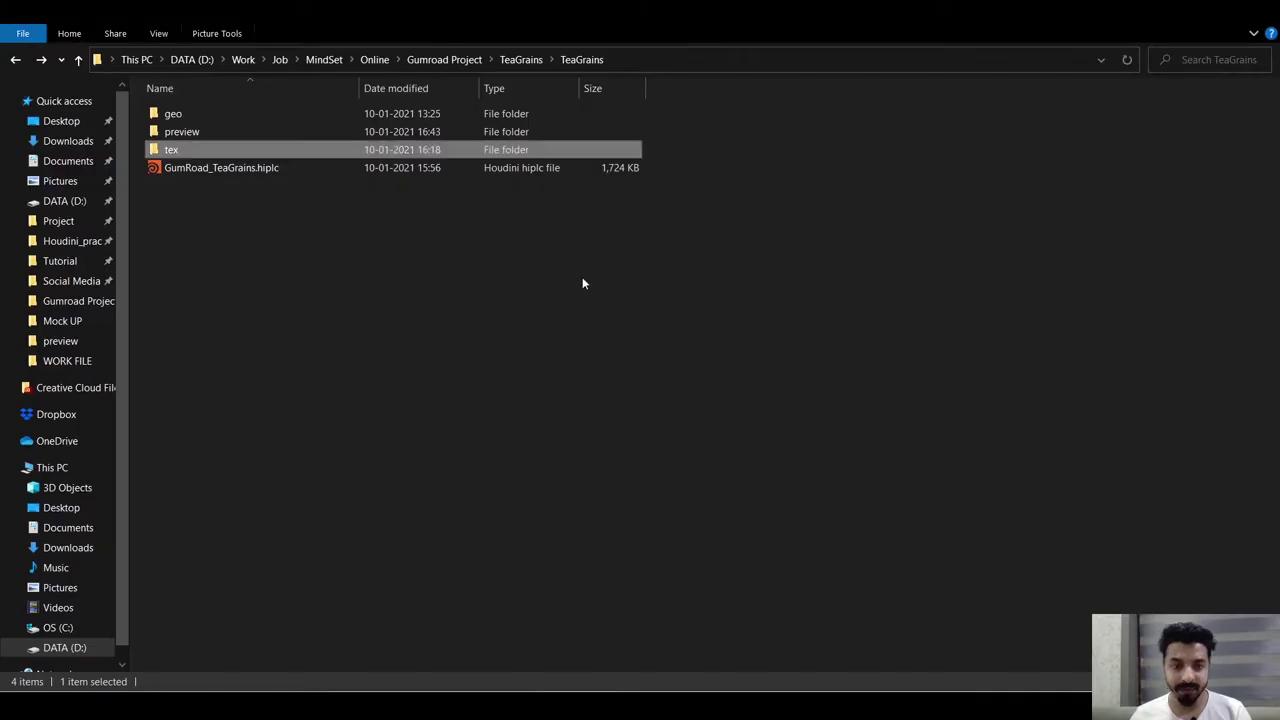
double_click(295, 150)
double_click(188, 130)
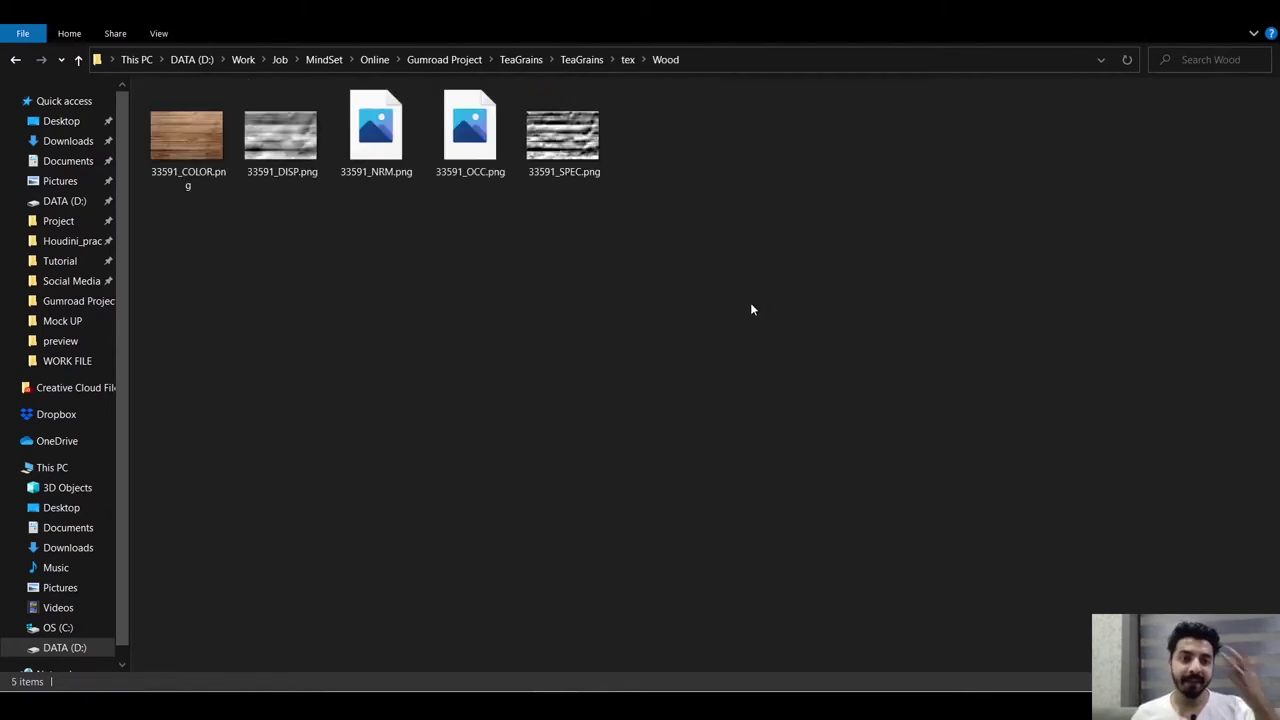
drag(628, 258, 161, 136)
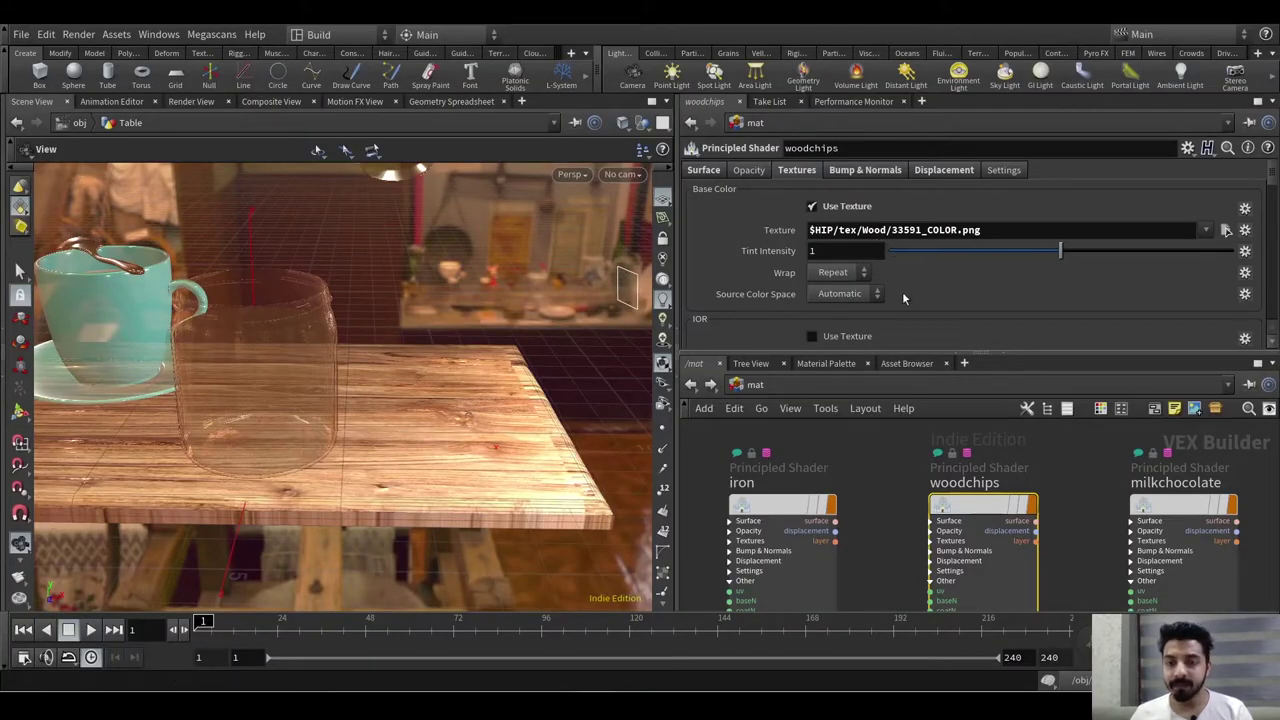
- Review the woodchips shader's bump, displacement and surface settings in Houdini, and return to the Table network
click(870, 172)
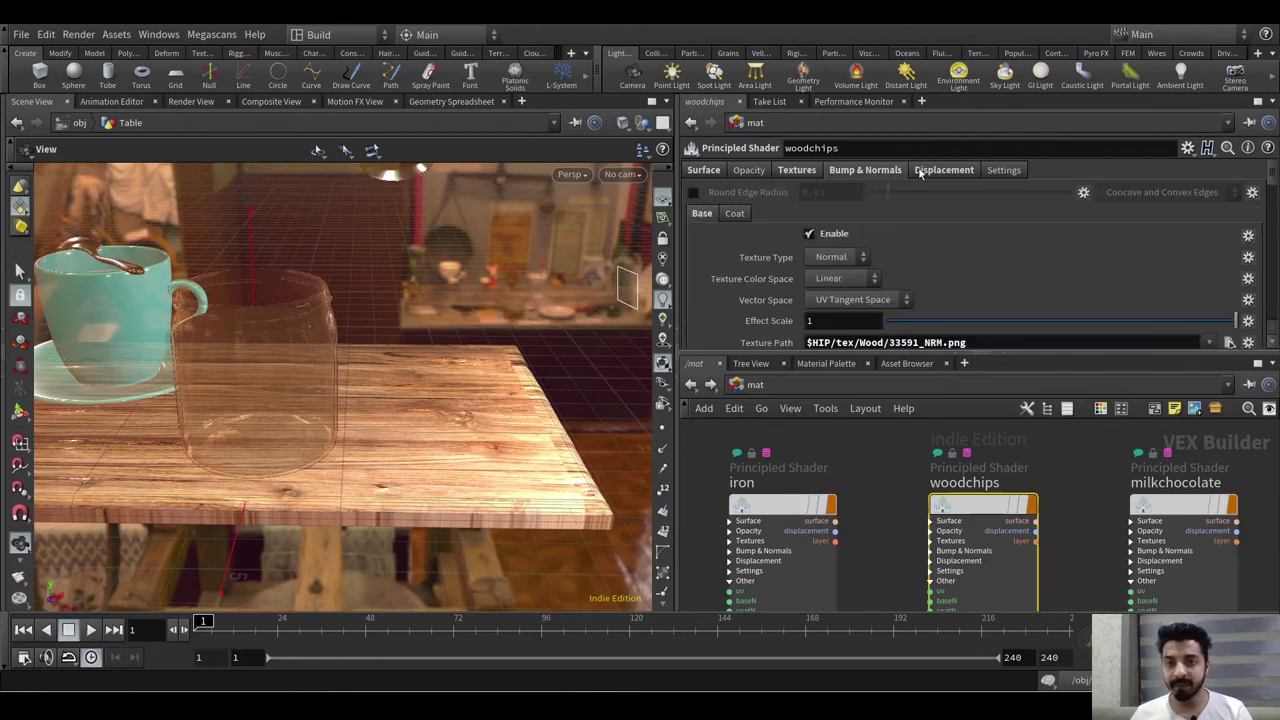
click(928, 172)
click(703, 170)
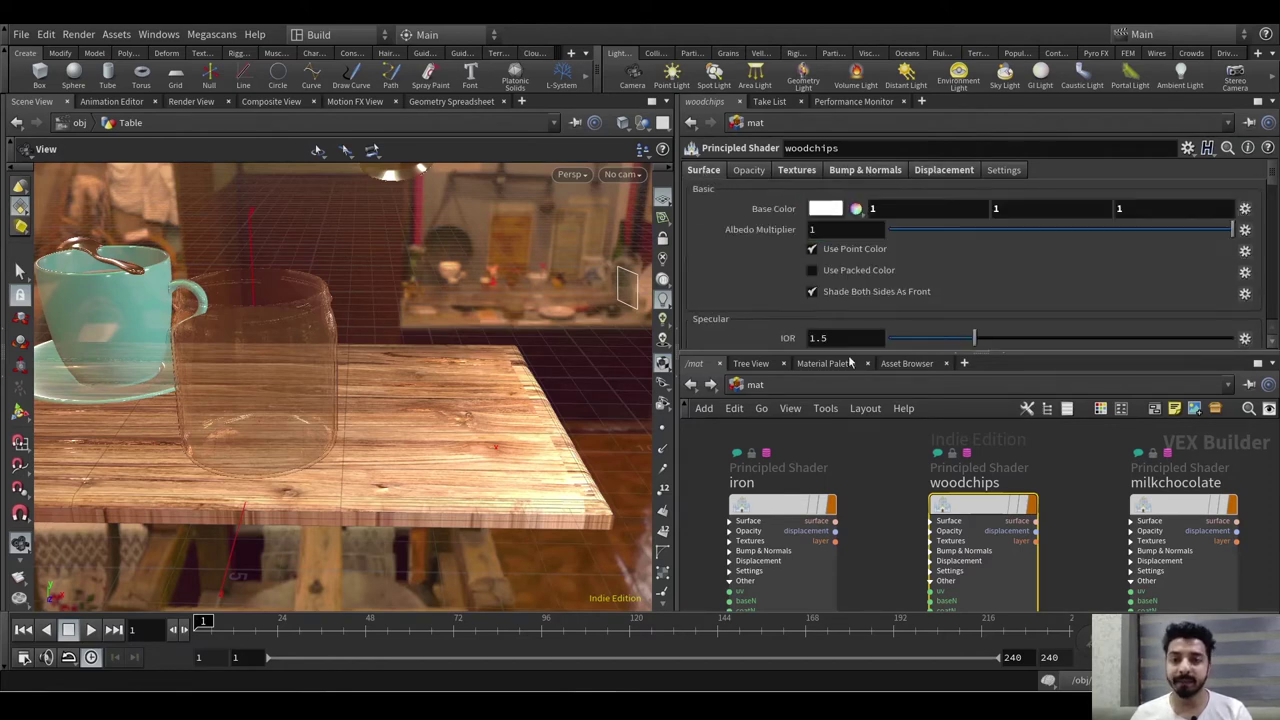
click(690, 384)
- Align box1, polybevel1, uvproject1 and material1 in a vertical column and shift the column away from transform1
scroll(931, 558, down, 5)
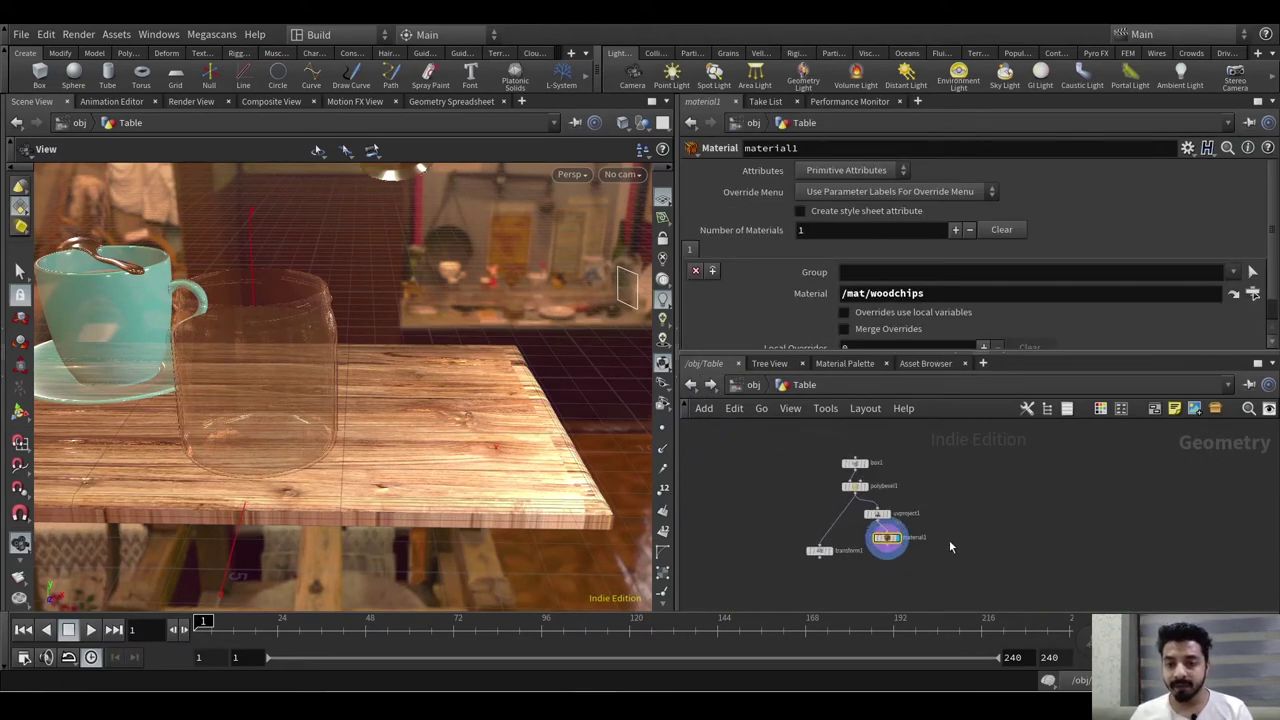
scroll(930, 496, up, 3)
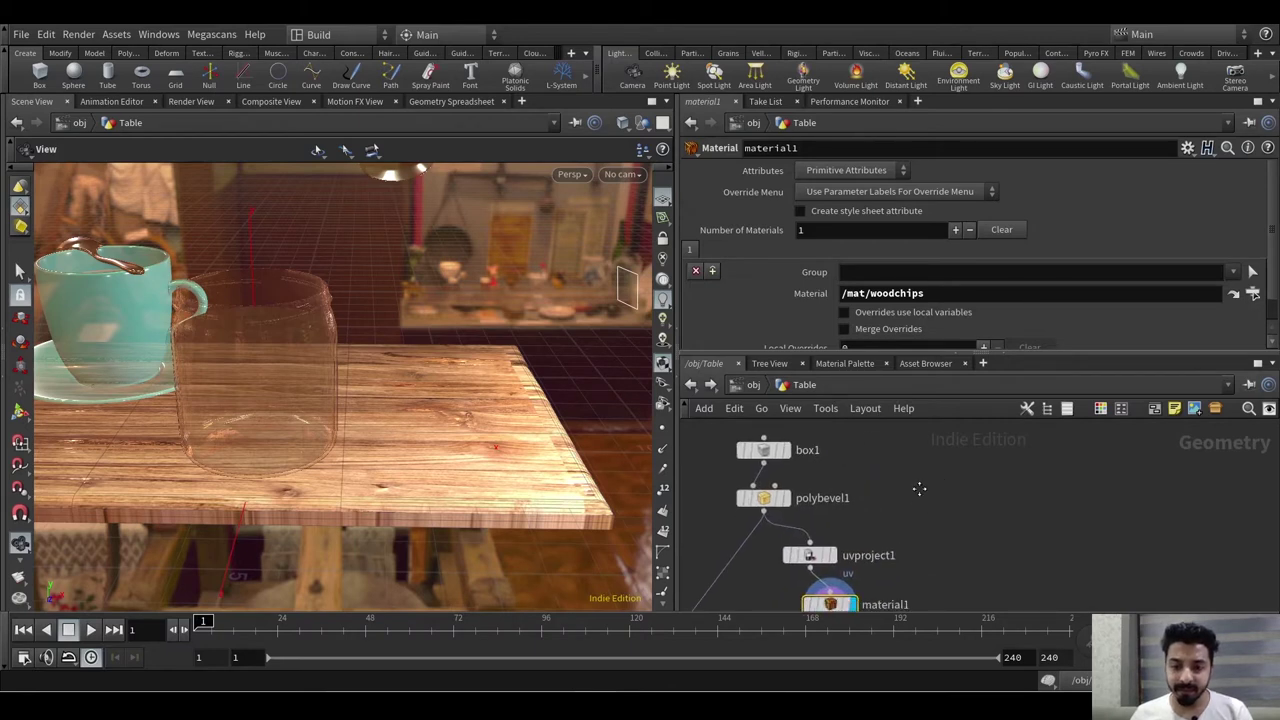
scroll(936, 539, down, 2)
drag(925, 578, 785, 415)
click(937, 523)
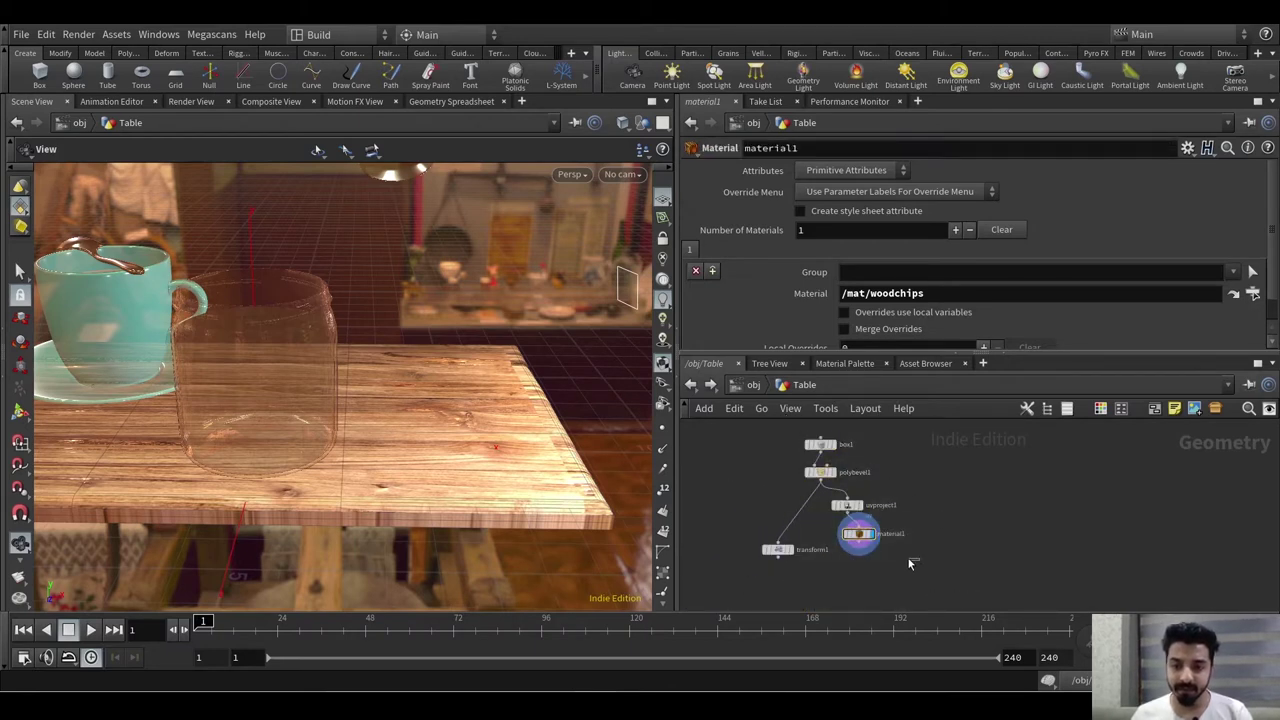
drag(911, 561, 808, 426)
key(a)
drag(832, 476, 845, 546)
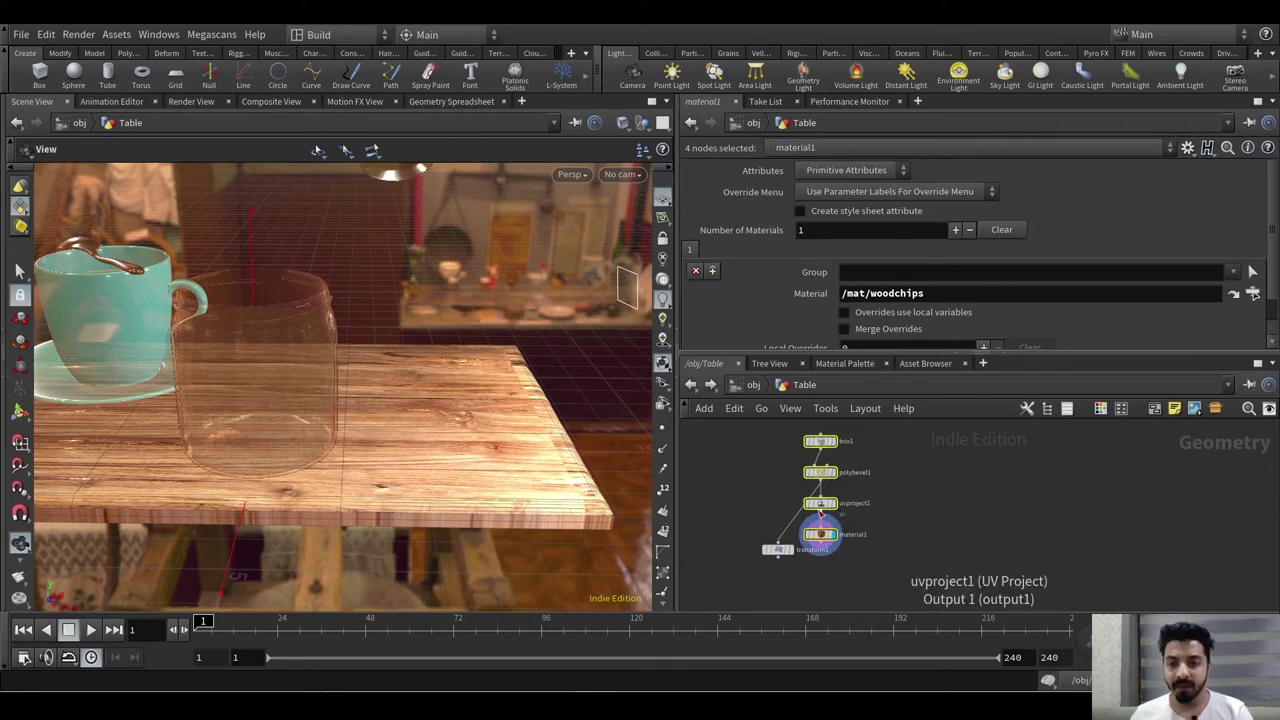
drag(820, 505, 868, 509)
click(1007, 491)
scroll(979, 498, up, 2)
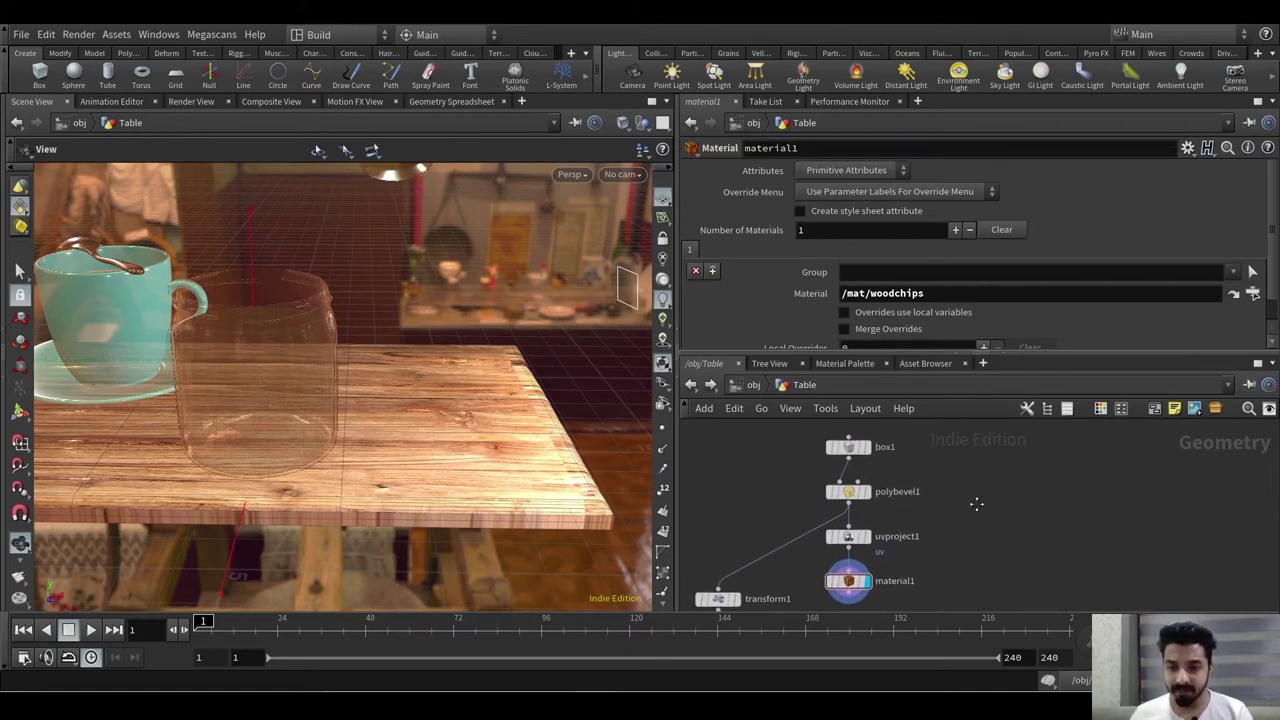
- Return to the object level and open the Tea_Bottle geometry network to examine its object_merge1 and delete branches
click(752, 385)
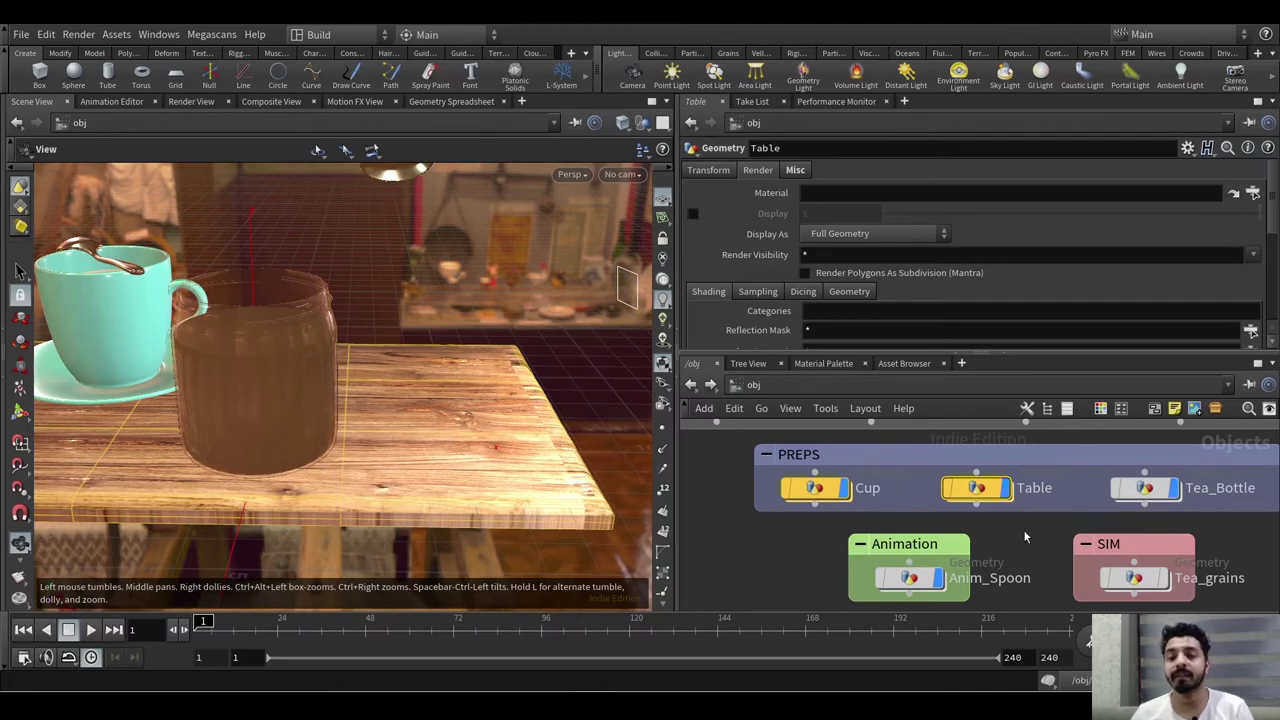
middle_drag(1009, 538, 882, 540)
scroll(1032, 533, up, 2)
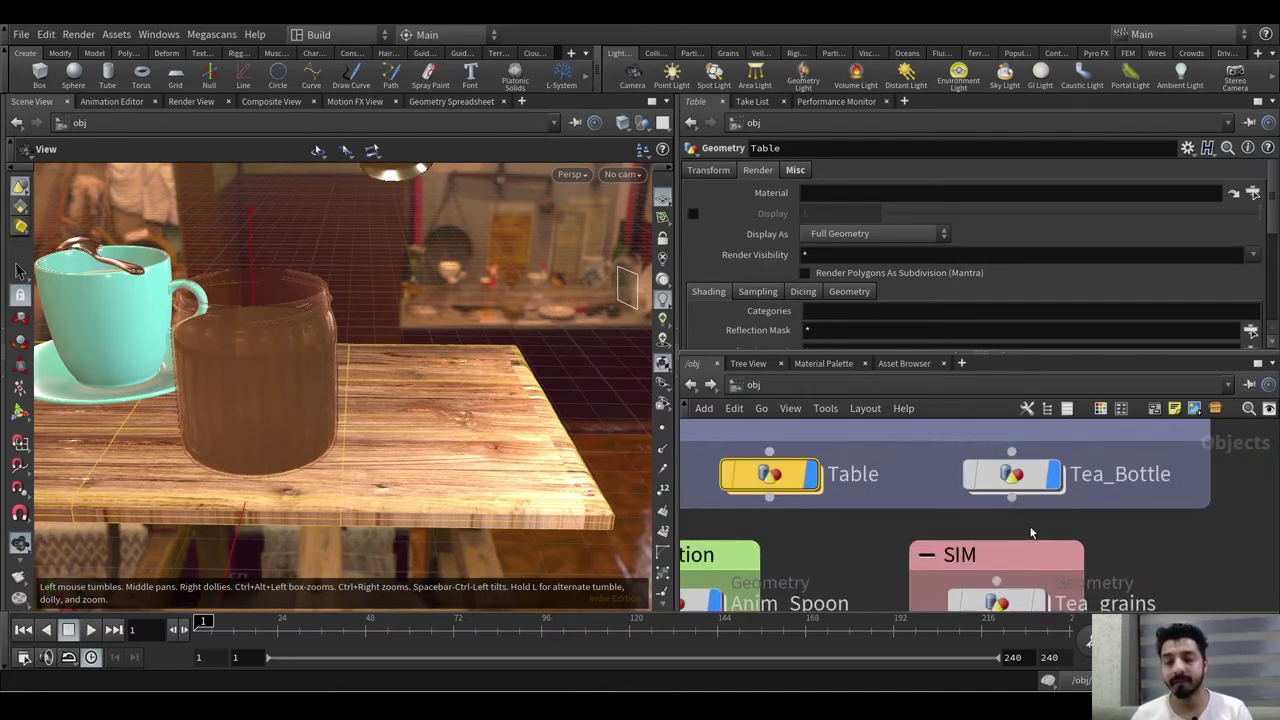
middle_drag(1035, 538, 979, 520)
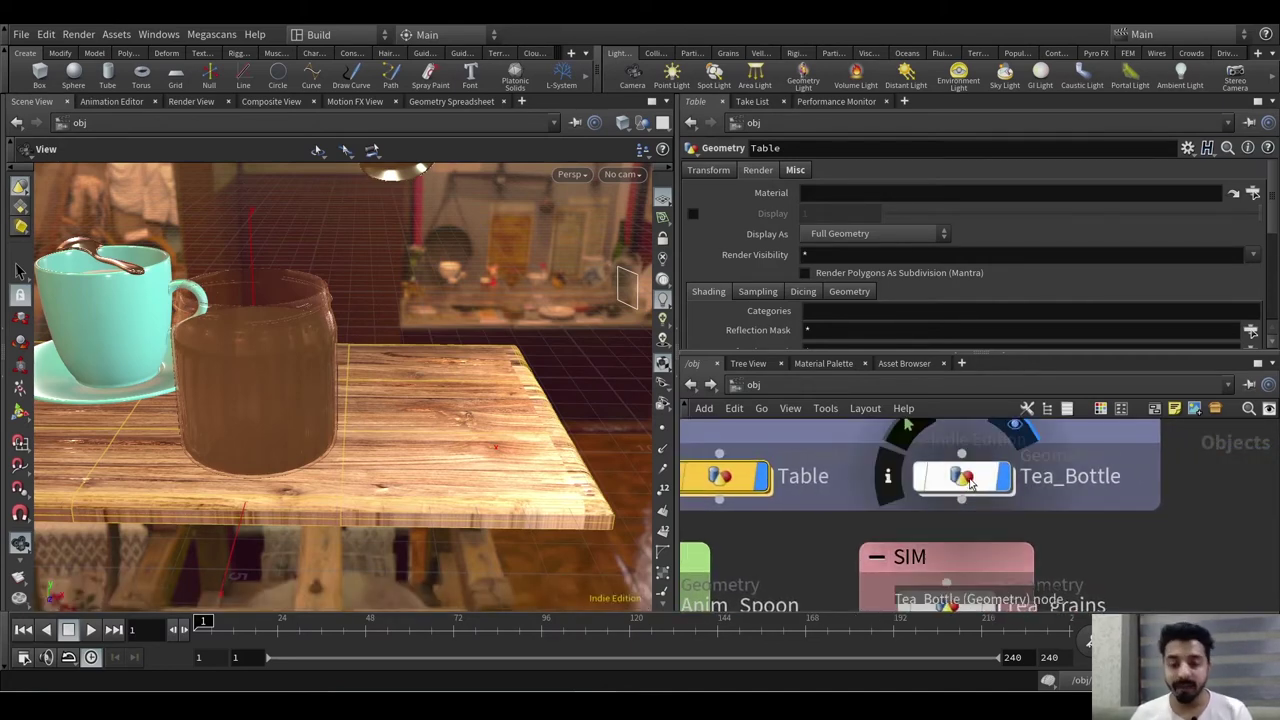
double_click(968, 482)
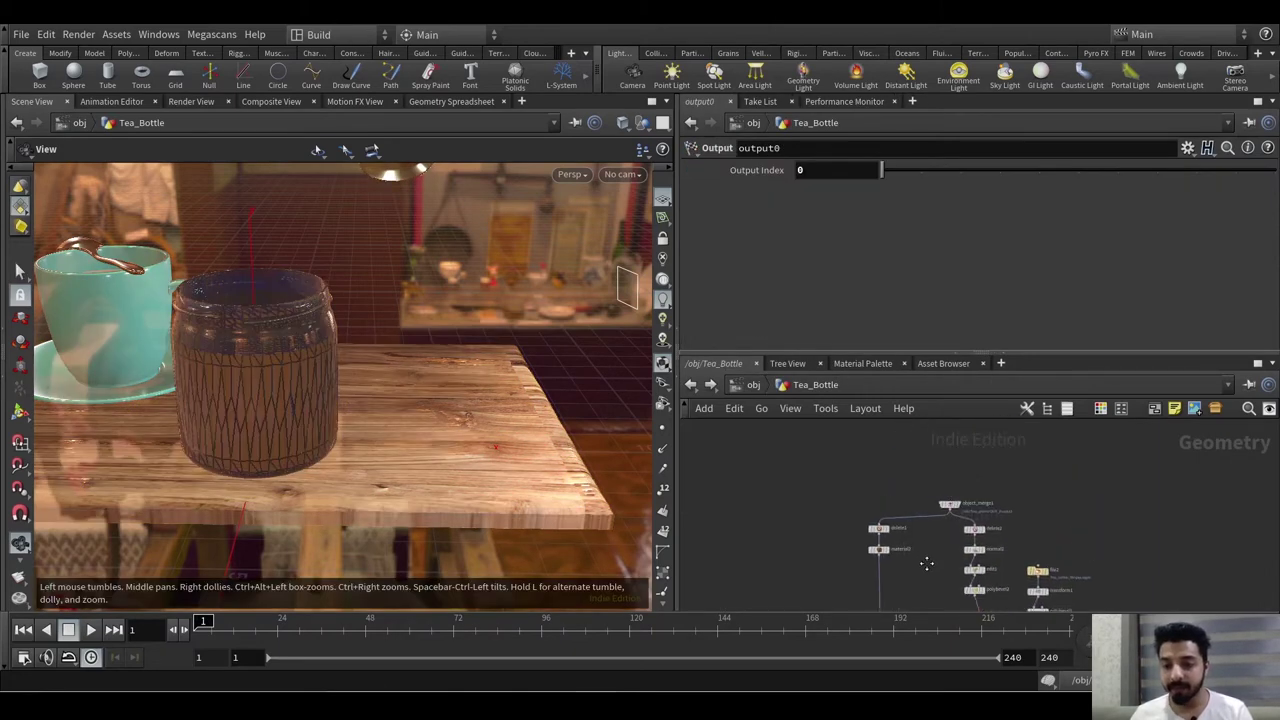
scroll(925, 550, up, 2)
scroll(925, 548, up, 3)
middle_drag(923, 563, 862, 568)
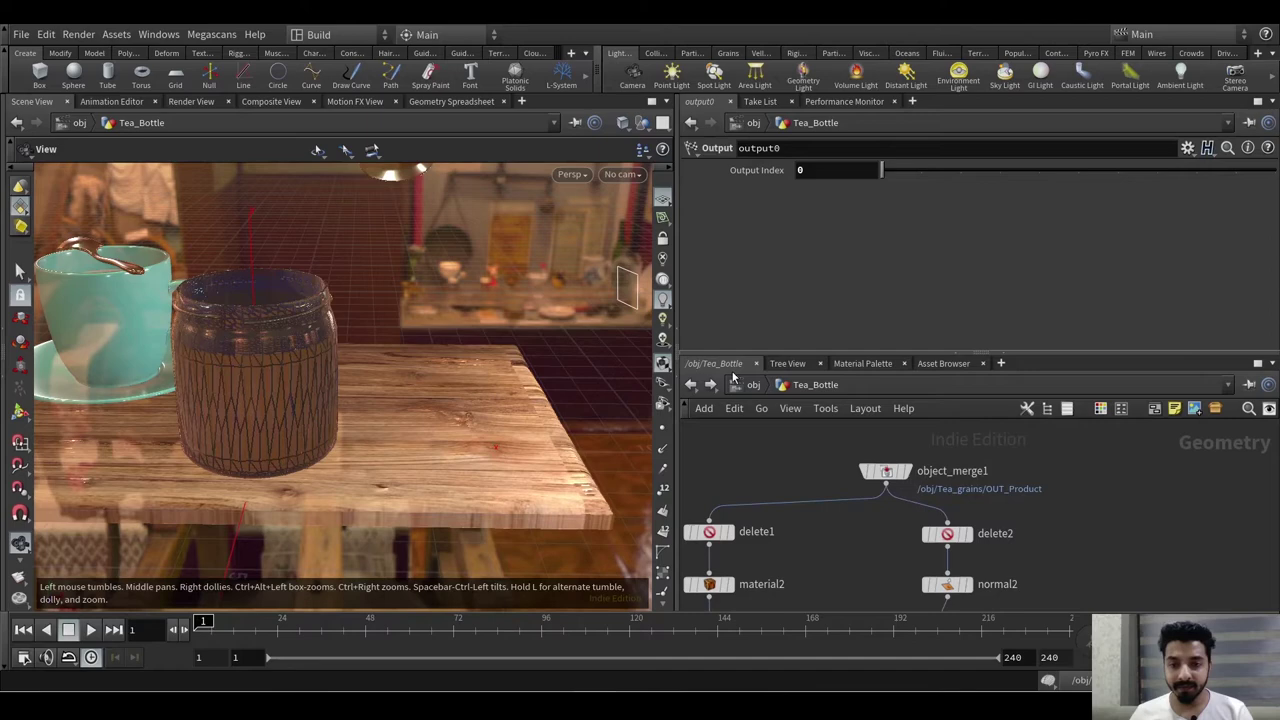
- Hide the other objects to isolate the tea bottle in the viewport and switch to headlight-only lighting
click(643, 122)
click(698, 174)
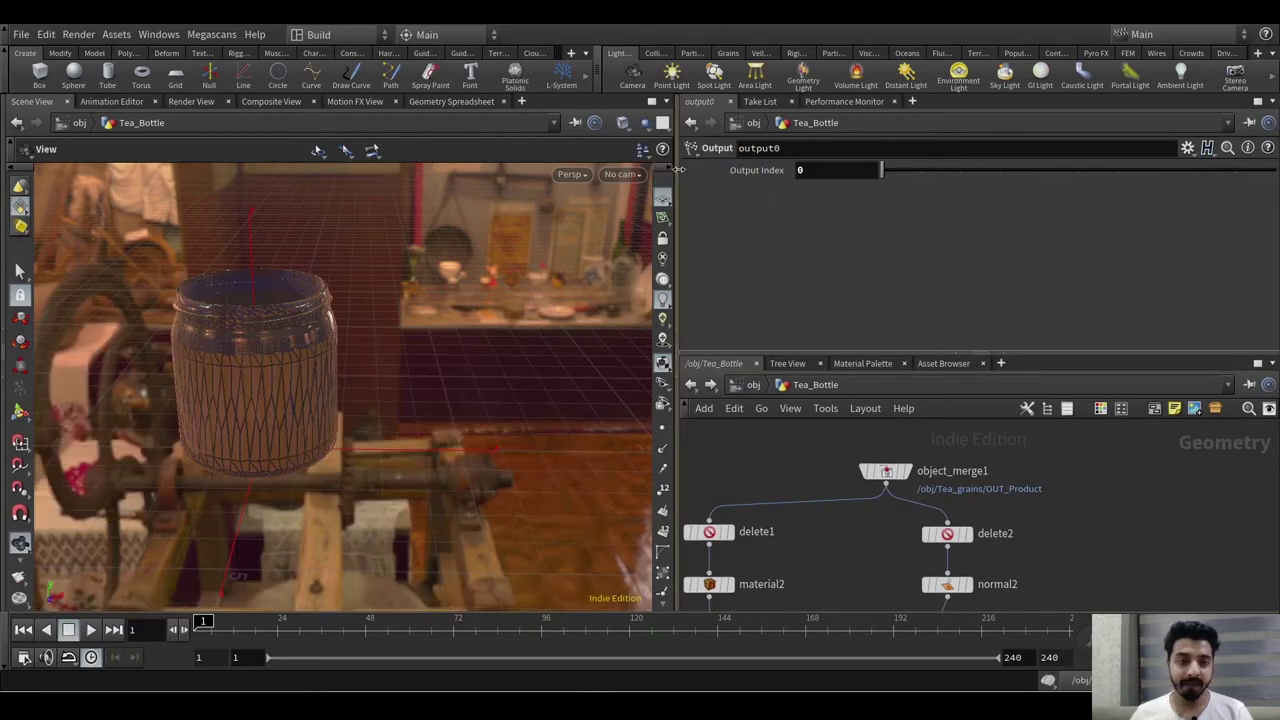
click(662, 290)
mouse_move(478, 248)
mouse_down()
mouse_move(433, 236)
mouse_move(584, 250)
mouse_move(454, 253)
mouse_up()
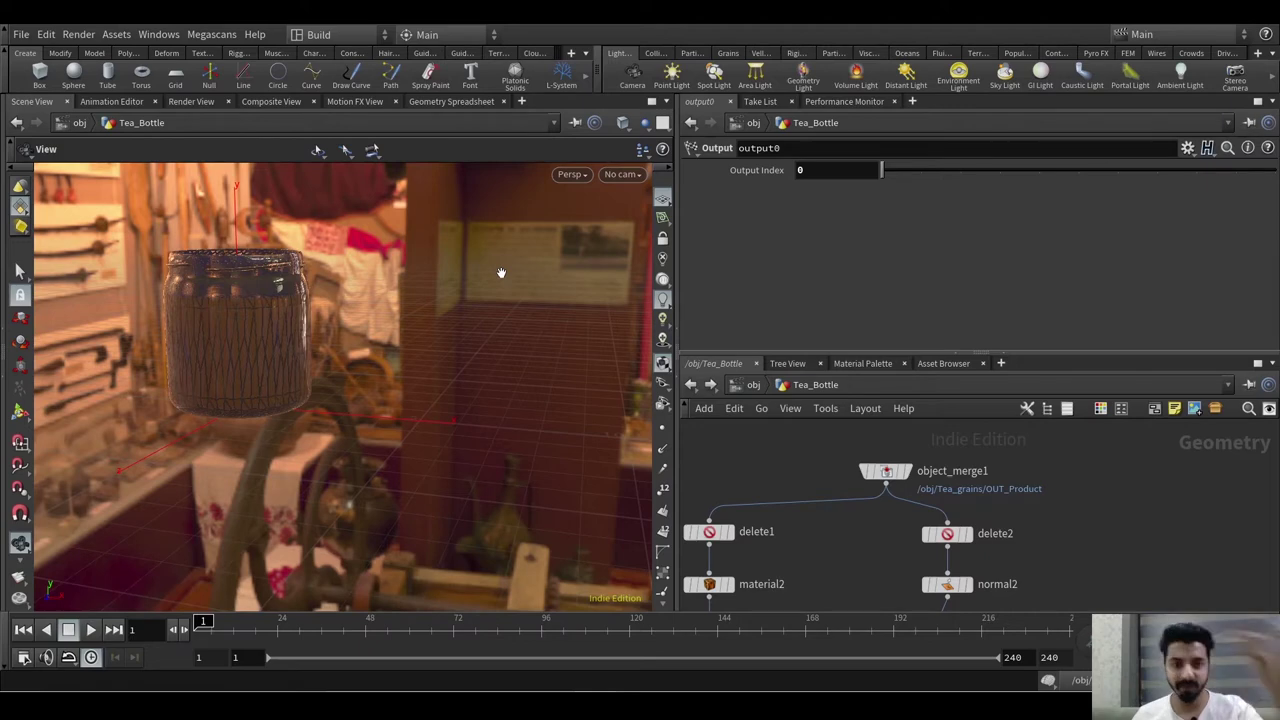
drag(500, 271, 545, 296)
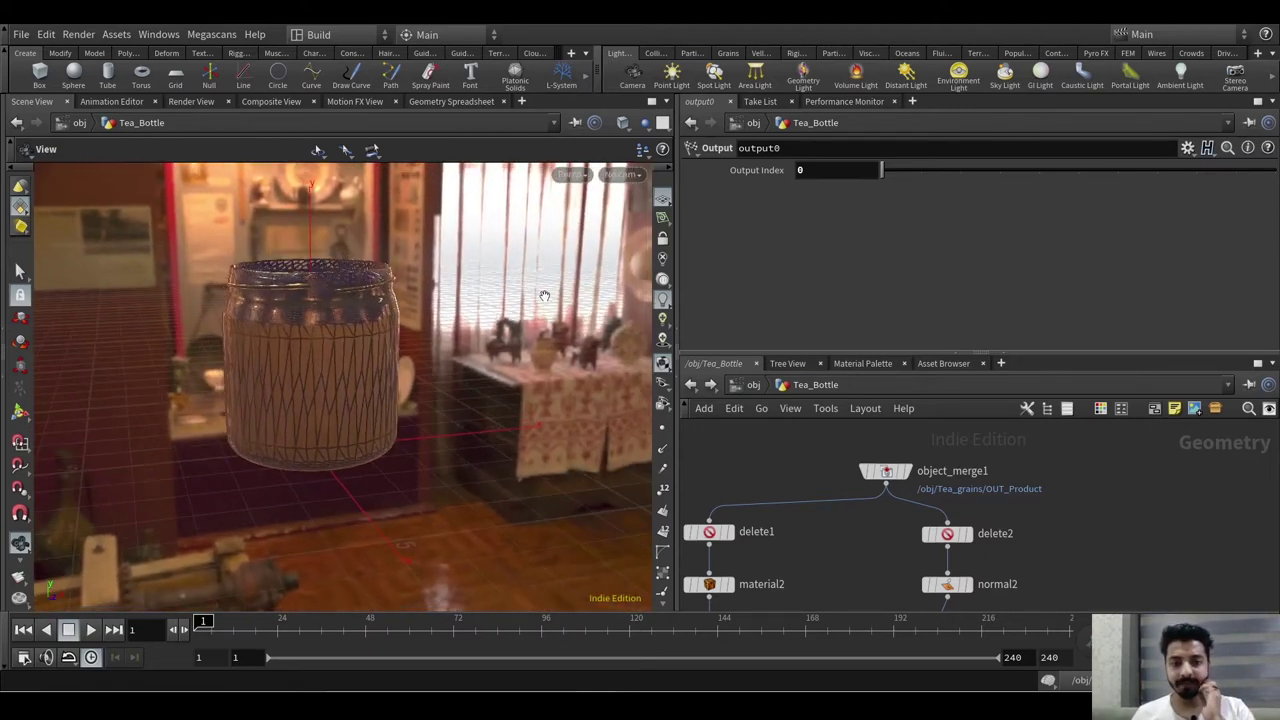
click(661, 283)
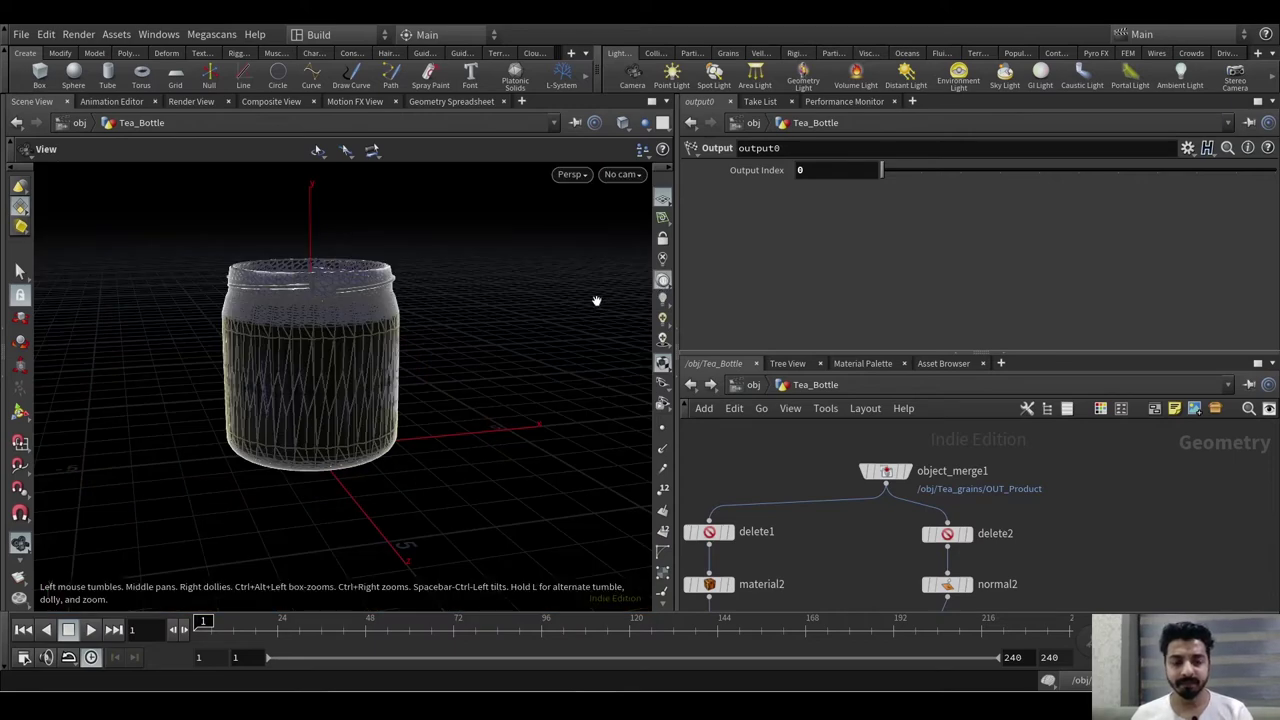
mouse_move(538, 327)
mouse_down()
mouse_move(577, 306)
mouse_move(532, 321)
mouse_up()
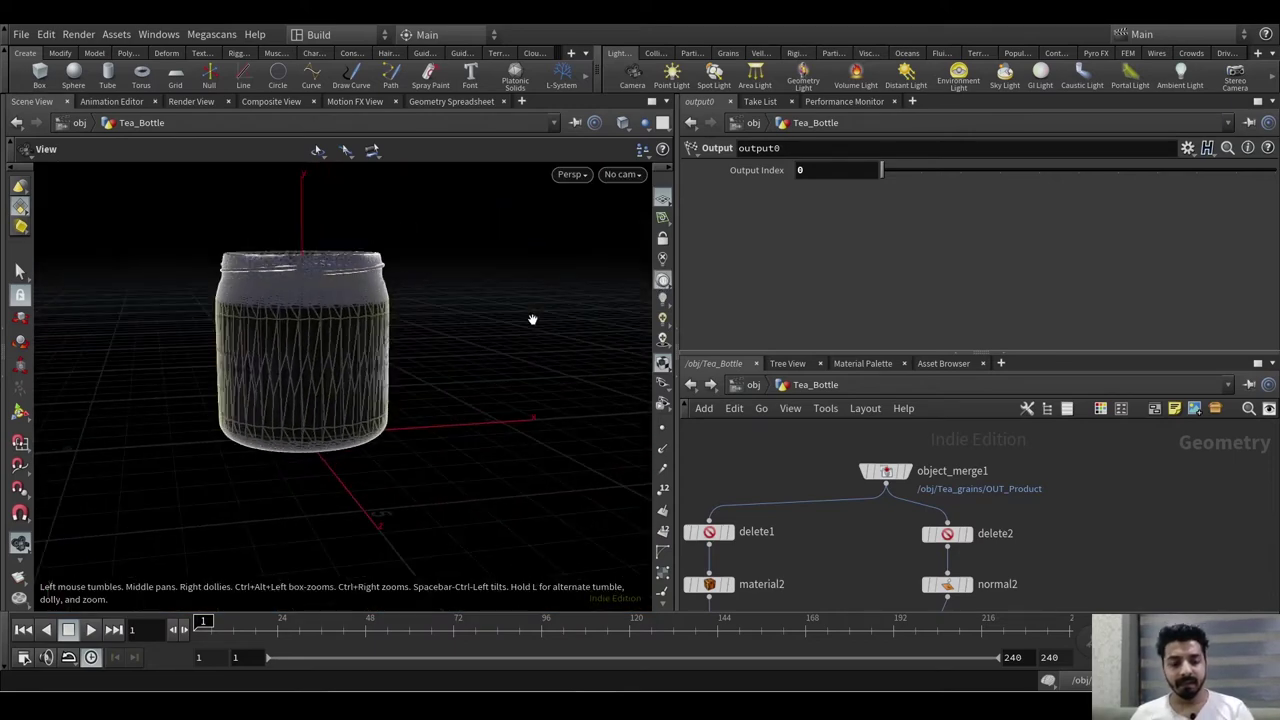
- Set the viewport background's color scheme to Light in the display options and view the tea bottle against it
key(d)
click(646, 166)
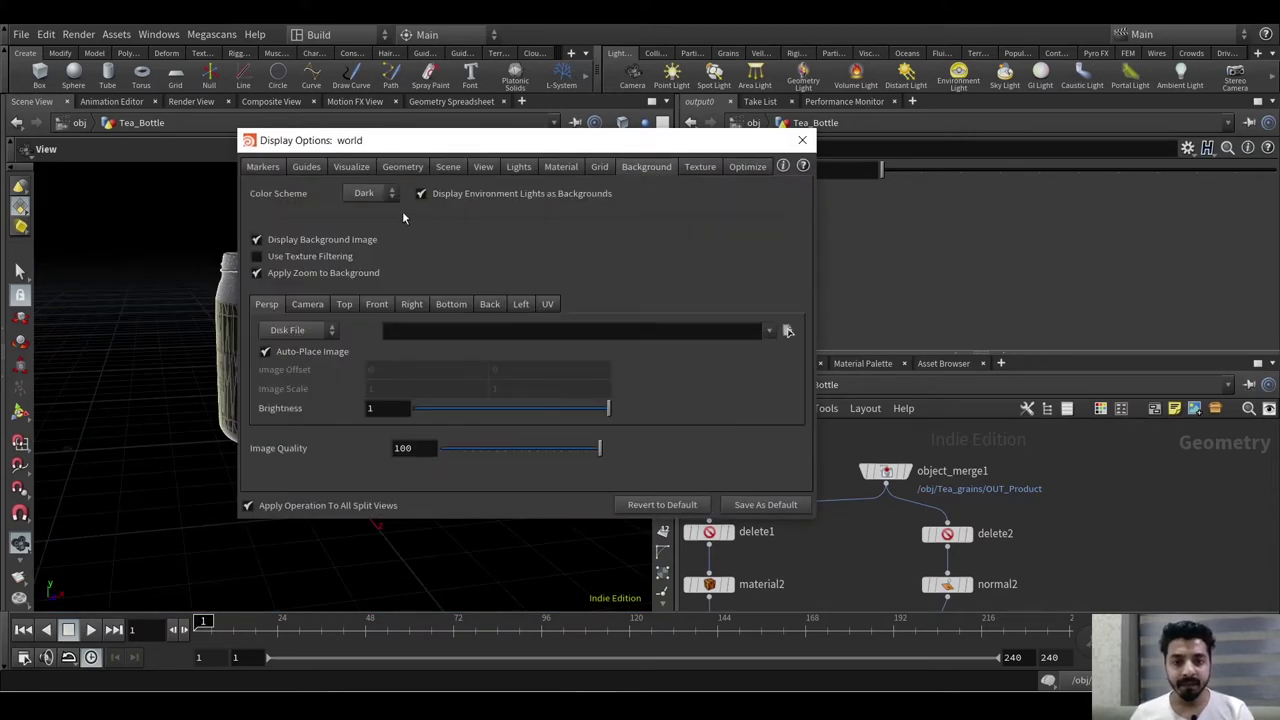
click(369, 195)
click(370, 210)
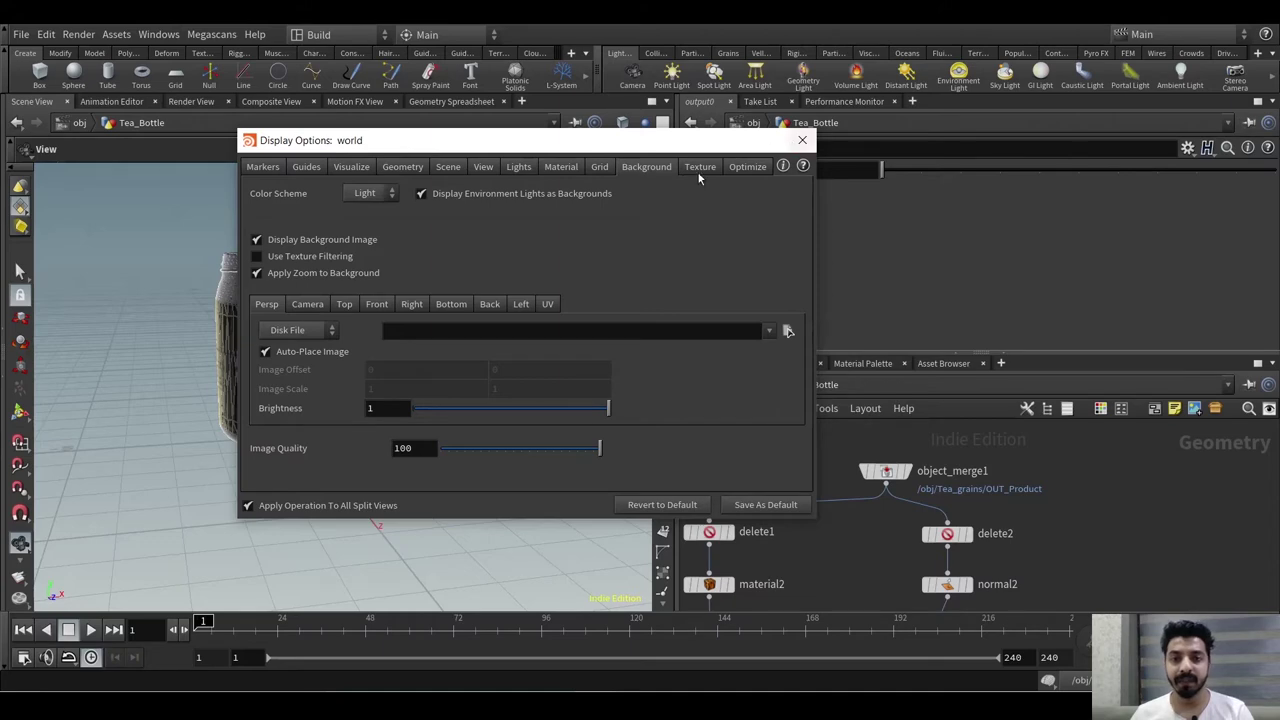
click(801, 141)
drag(432, 358, 448, 384)
- Check material1's assigned material in the Tea_Bottle network and align uvproject1, uvtransform1 and material1 in a vertical column
mouse_move(879, 567)
middle_down()
mouse_move(866, 499)
mouse_move(853, 545)
mouse_move(937, 472)
mouse_move(930, 441)
middle_up()
scroll(858, 510, down, 3)
scroll(850, 540, down, 3)
mouse_move(859, 525)
middle_down()
mouse_move(850, 444)
mouse_move(857, 583)
mouse_move(874, 508)
mouse_move(764, 437)
mouse_move(763, 457)
middle_up()
scroll(874, 540, up, 3)
click(923, 541)
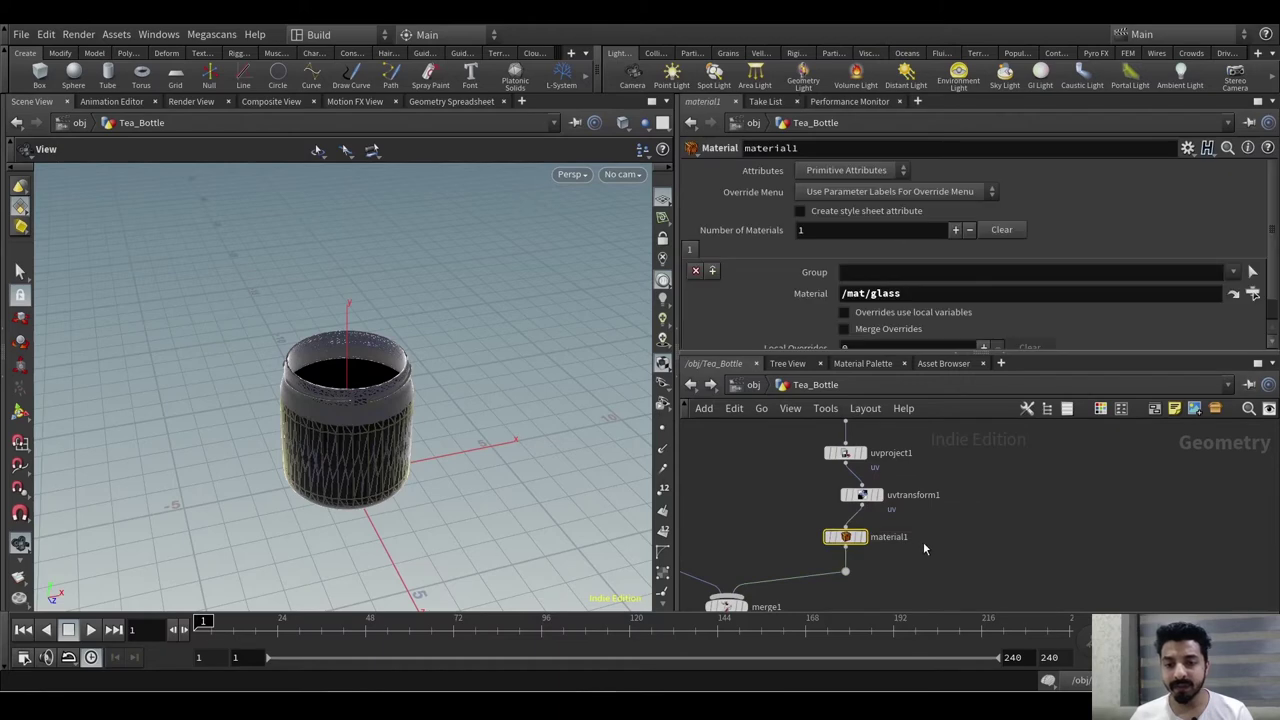
drag(790, 455, 893, 541)
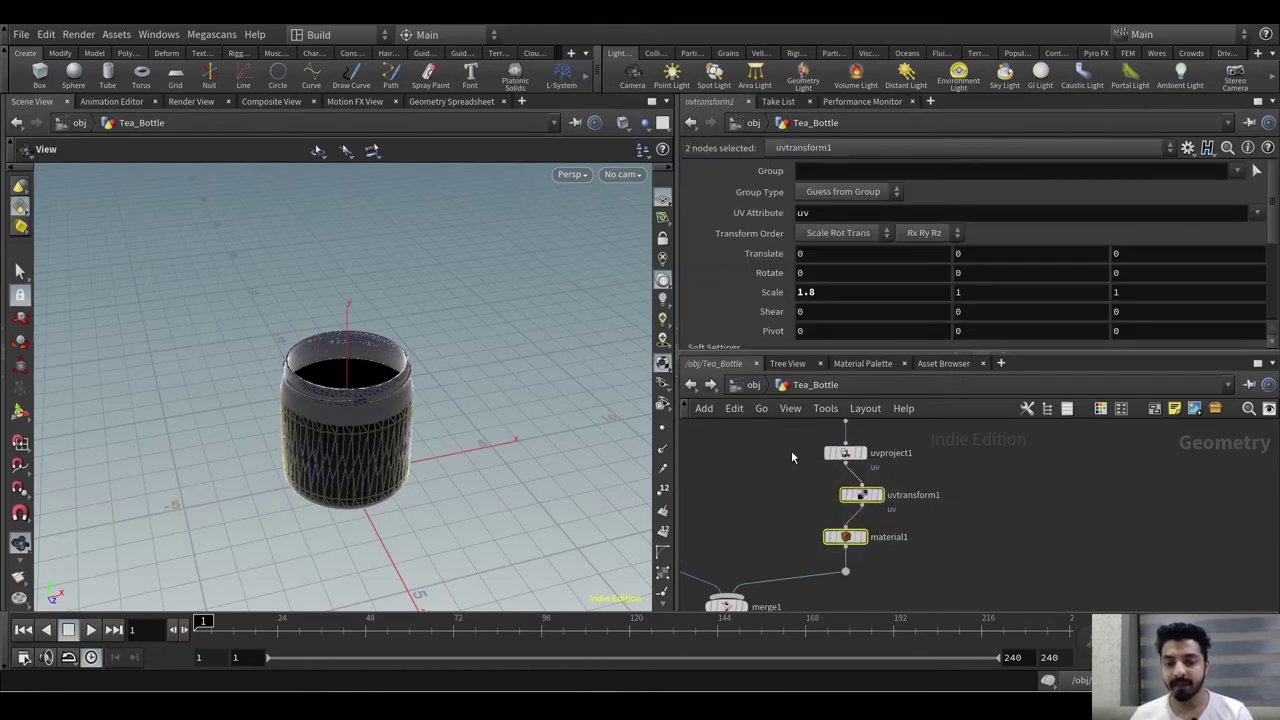
drag(790, 440, 896, 548)
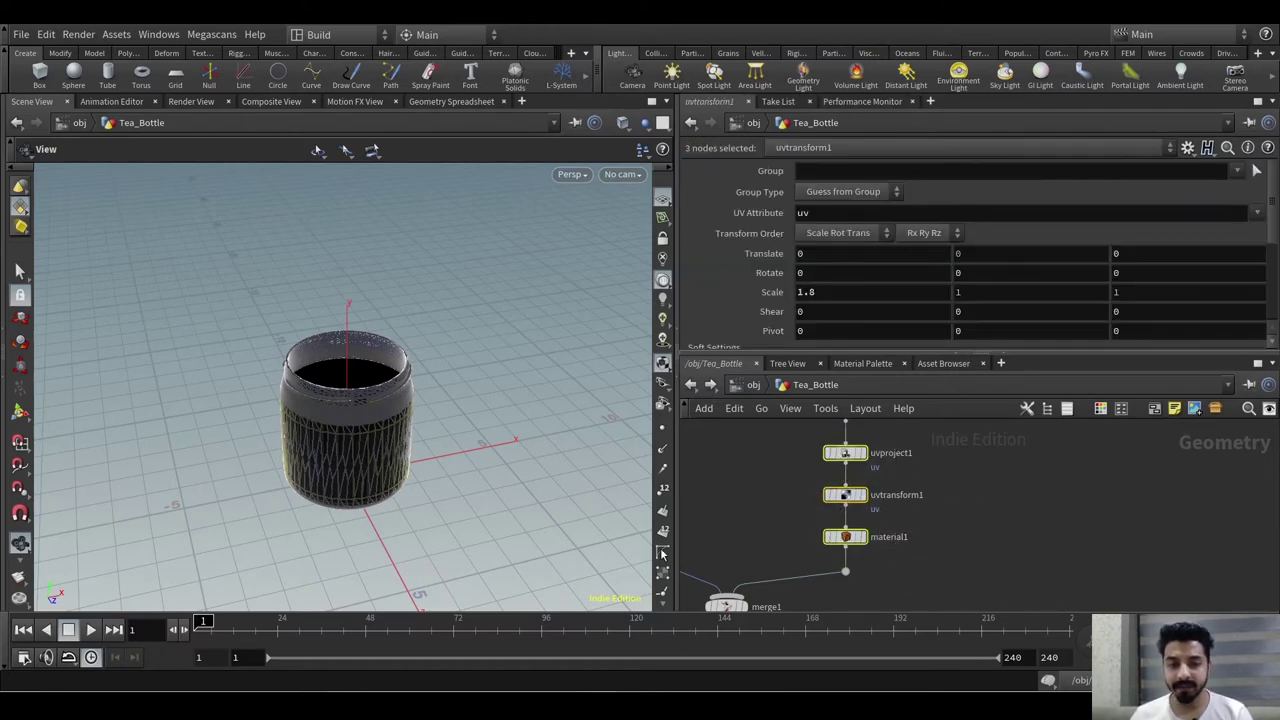
- Turn off material display in the viewport and inspect the tea bottle's mesh up close
scroll(437, 449, up, 3)
click(662, 366)
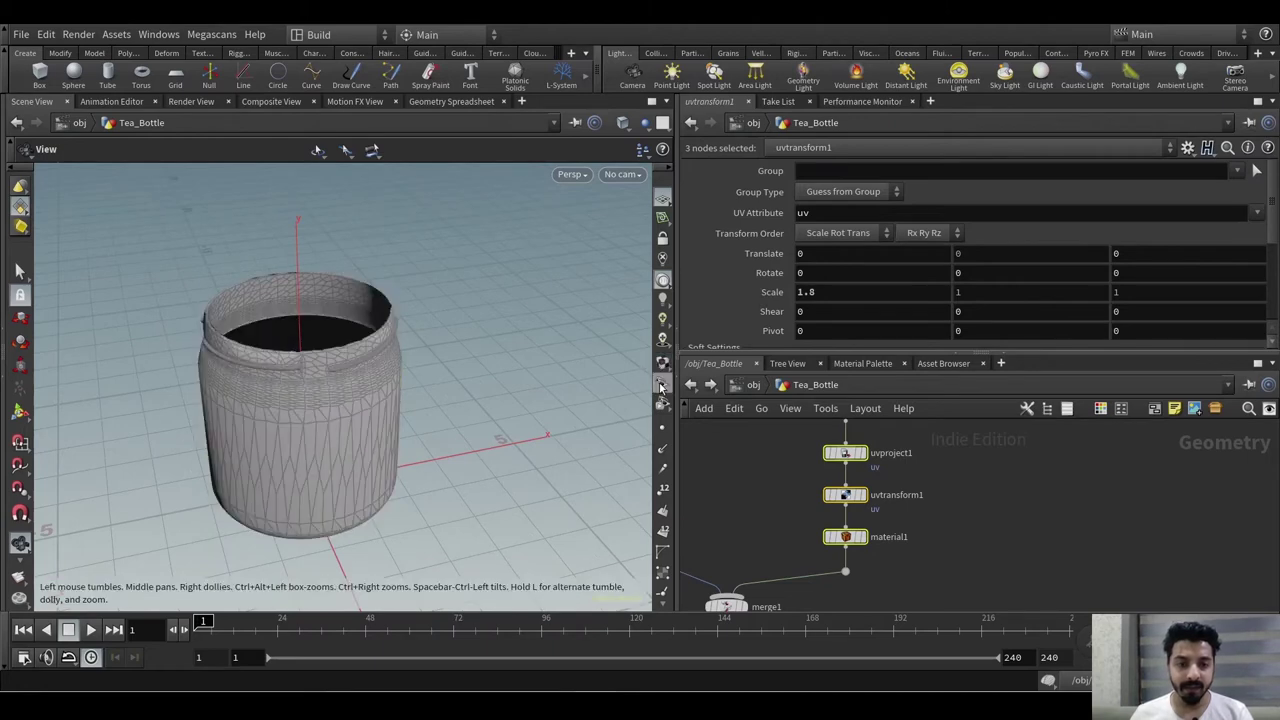
drag(472, 456, 479, 439)
scroll(460, 431, up, 4)
scroll(368, 356, down, 2)
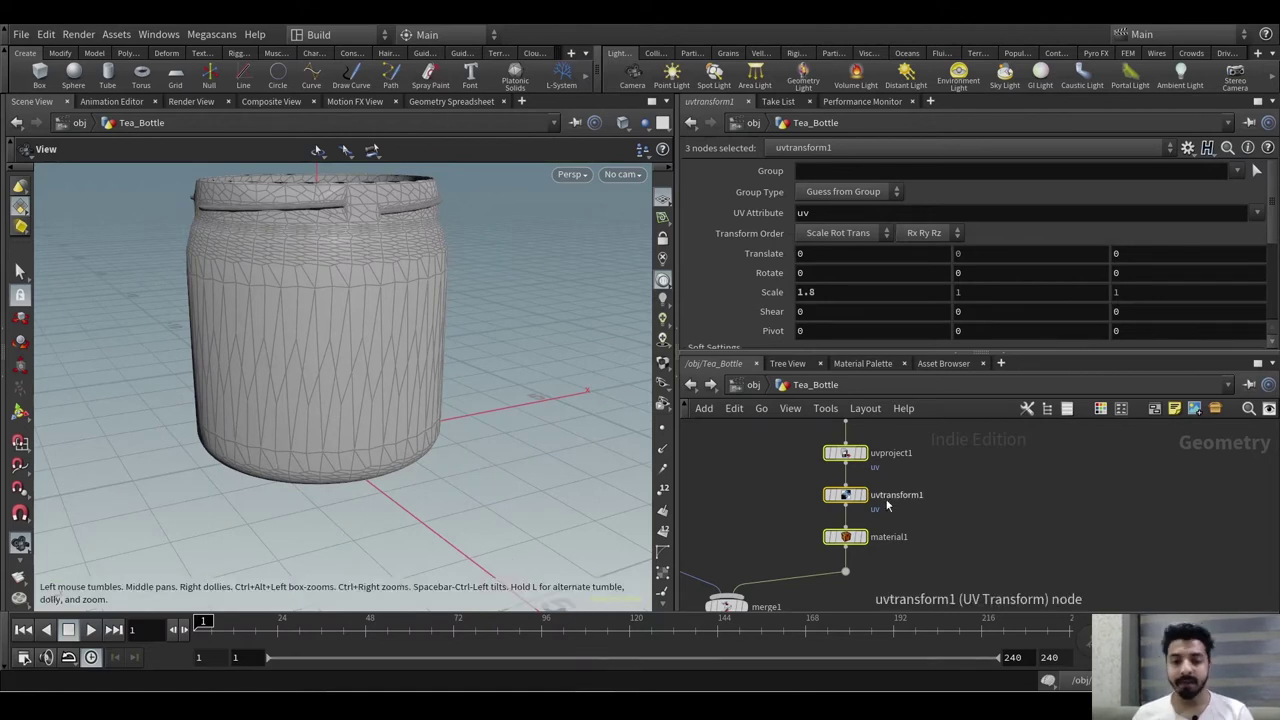
- Show the tea bottle with its materials again for comparison, and switch back to the plain mesh
click(663, 363)
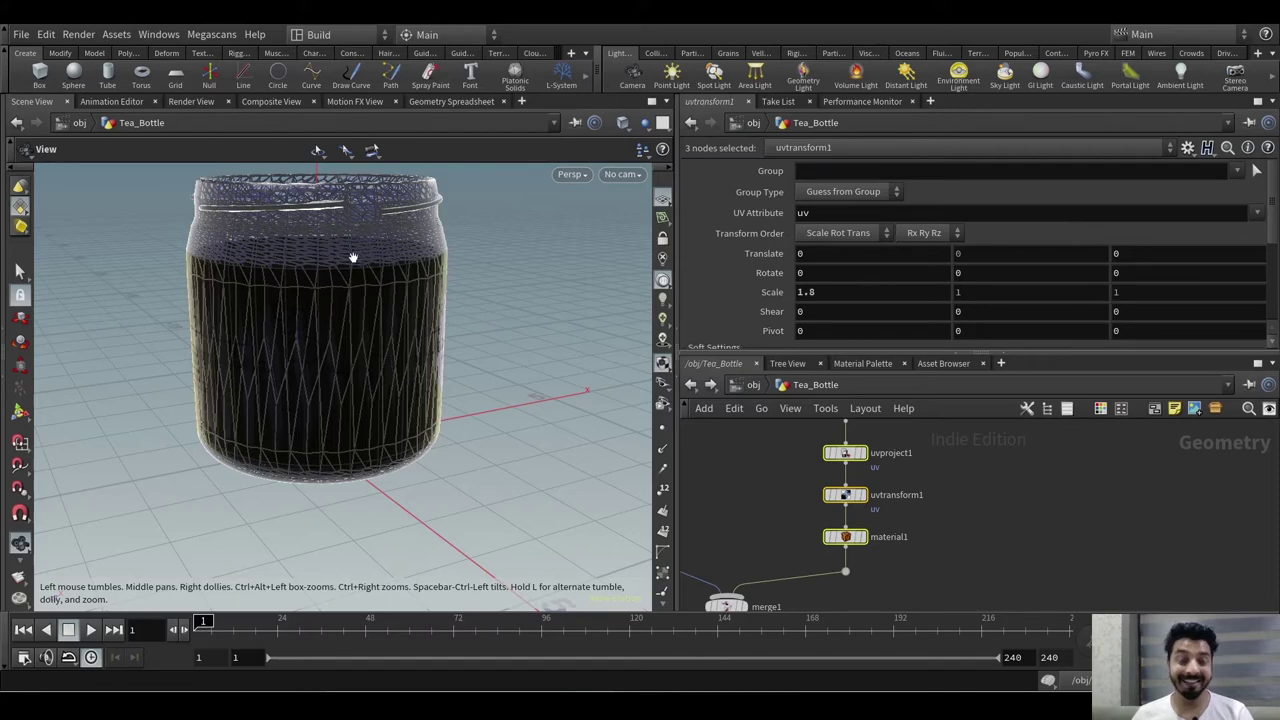
drag(357, 230, 450, 304)
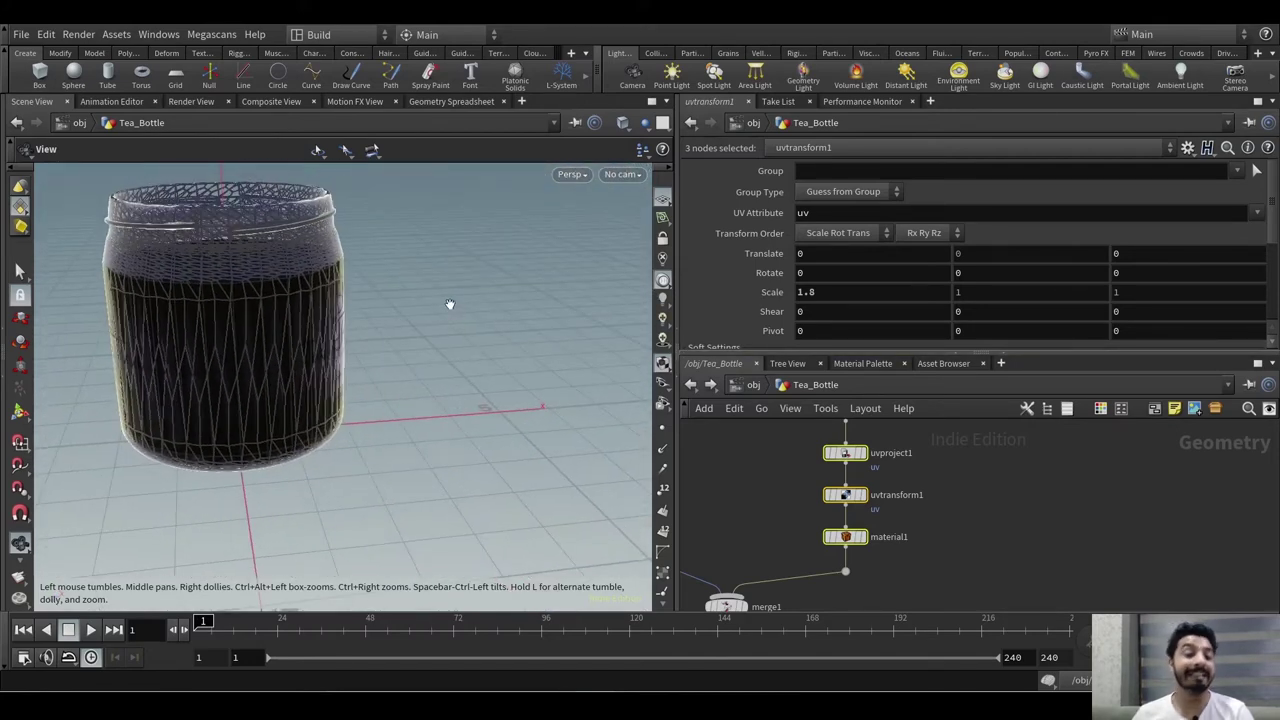
click(662, 368)
mouse_move(451, 317)
mouse_down()
mouse_move(471, 294)
mouse_move(443, 320)
mouse_move(429, 403)
mouse_move(563, 363)
mouse_move(448, 406)
mouse_move(386, 380)
mouse_move(391, 391)
mouse_move(380, 323)
mouse_move(428, 314)
mouse_up()
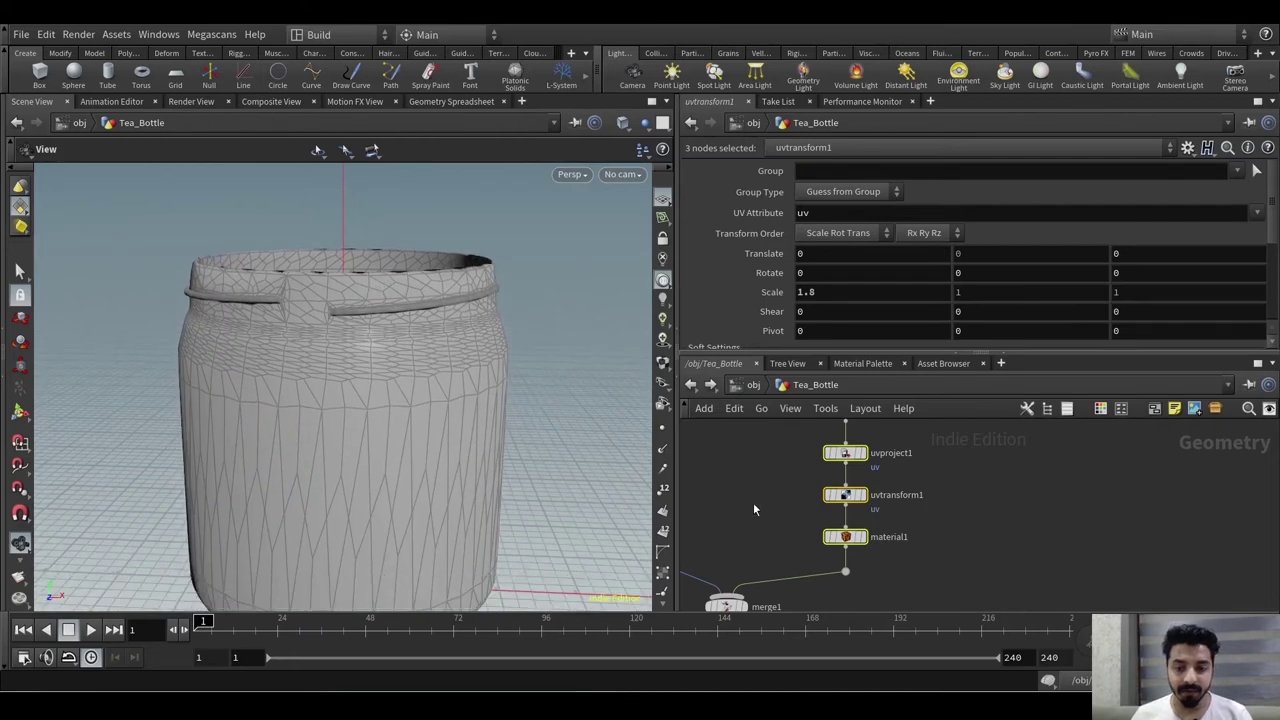
- Review the whole Tea_Bottle network from object_merge1 and file2 down to merge1 and output0
middle_drag(753, 502, 783, 428)
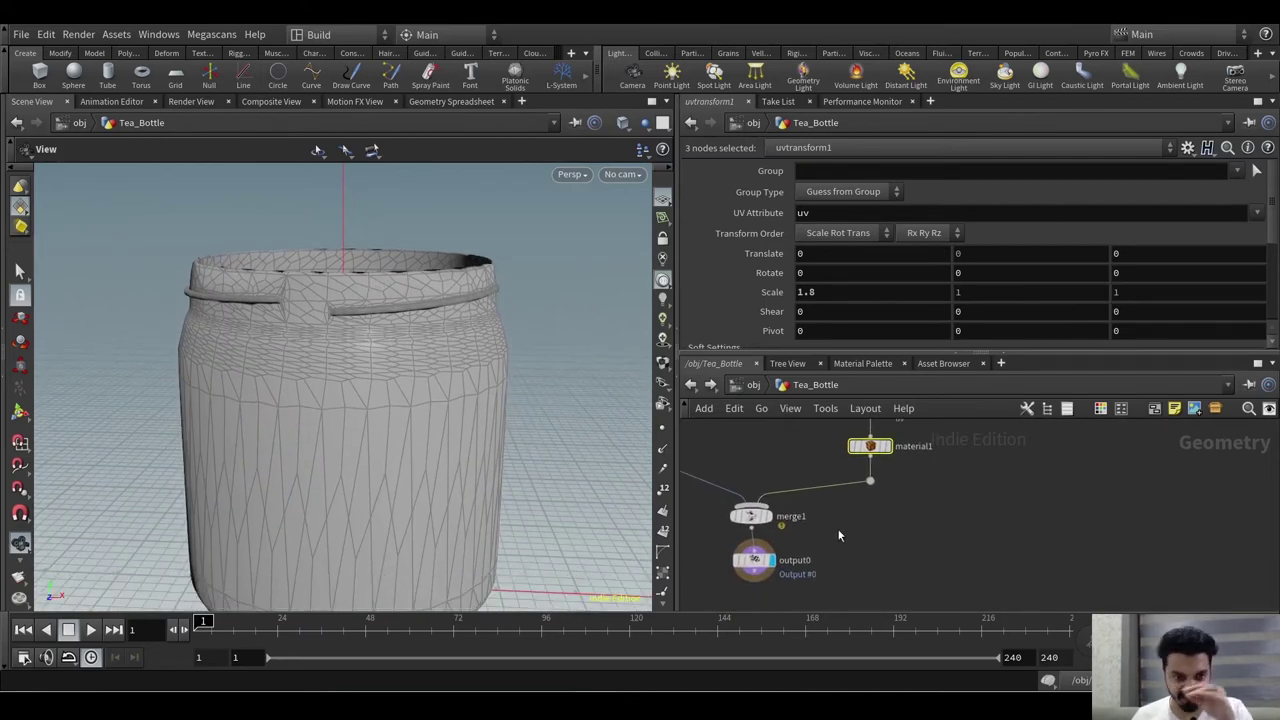
middle_drag(835, 509, 886, 561)
mouse_move(443, 337)
mouse_down()
mouse_move(471, 371)
mouse_move(531, 354)
mouse_move(586, 363)
mouse_move(517, 397)
mouse_move(457, 329)
mouse_move(435, 326)
mouse_up()
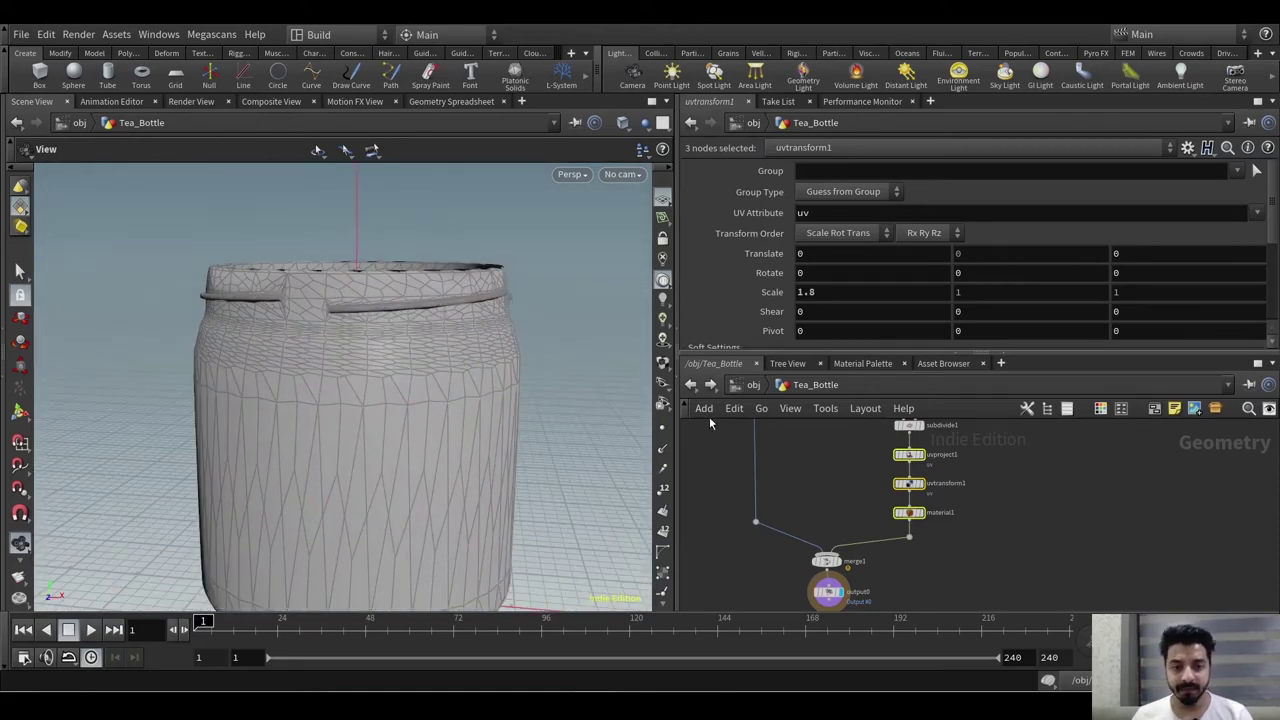
middle_drag(802, 474, 798, 539)
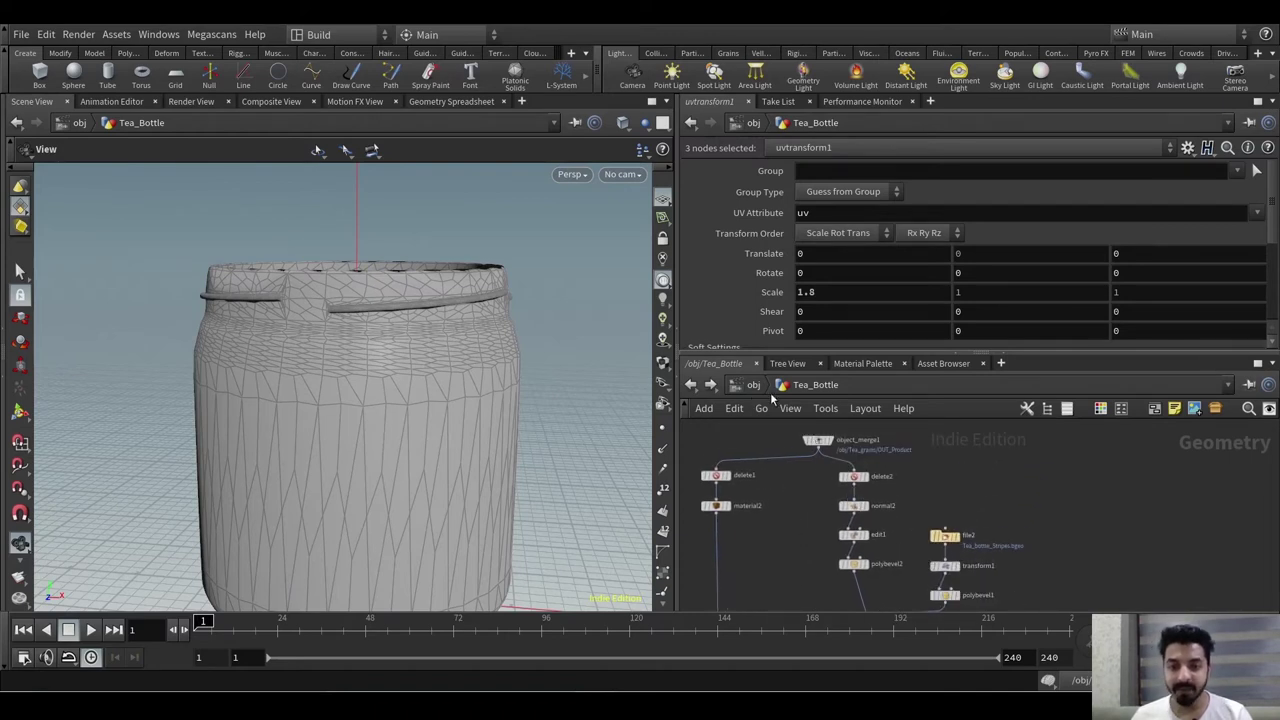
middle_drag(818, 570, 794, 440)
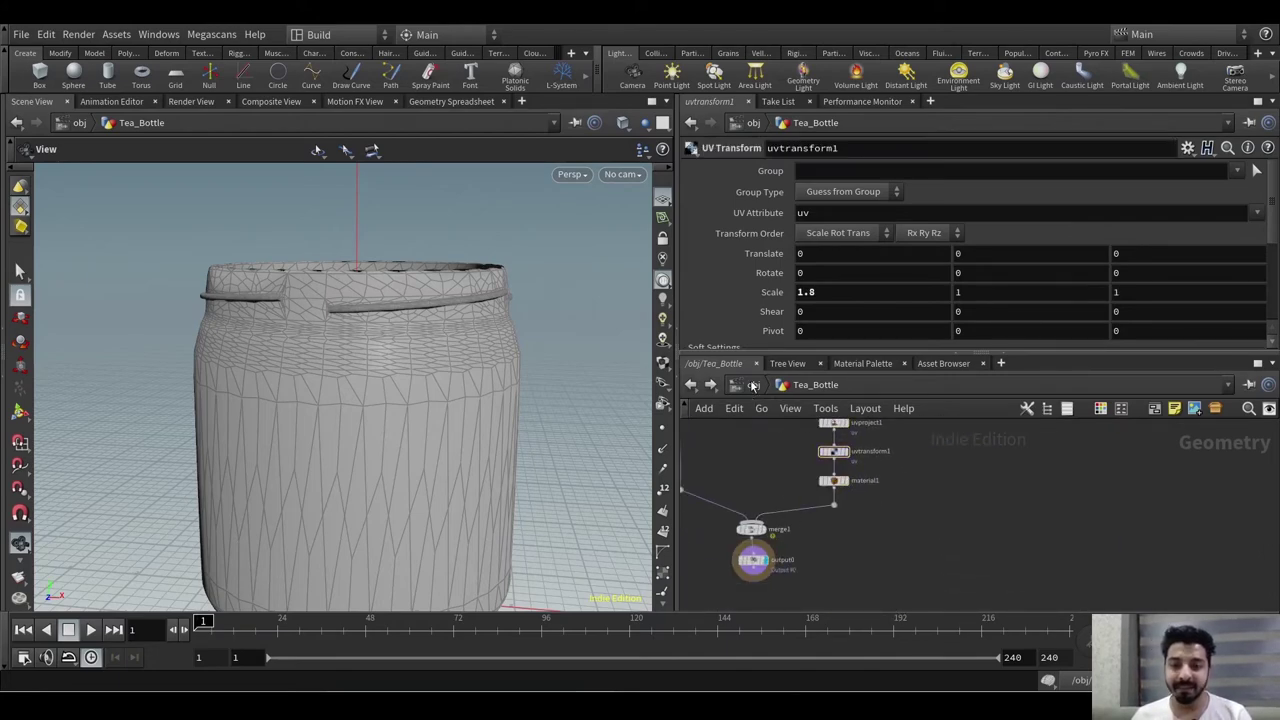
- Return to the object level and open the Tea_grains geometry network in the SIM group
click(753, 385)
middle_drag(1001, 531, 1118, 464)
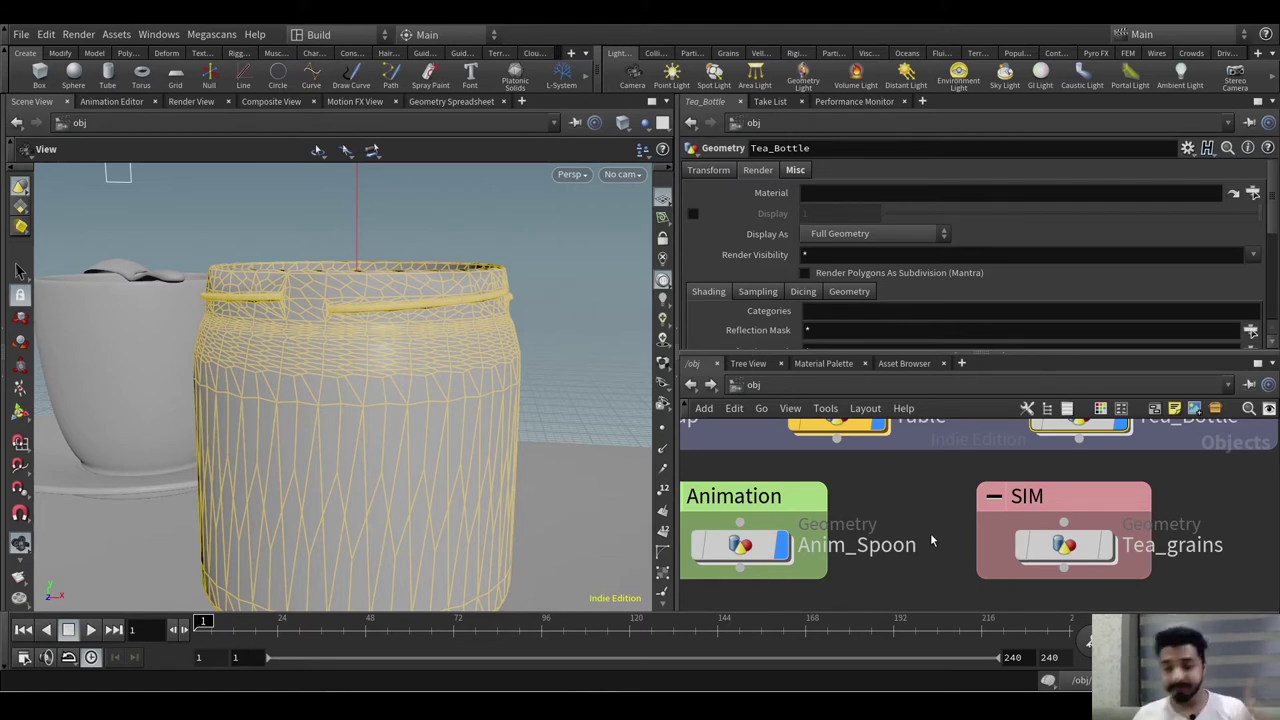
middle_drag(931, 516, 752, 474)
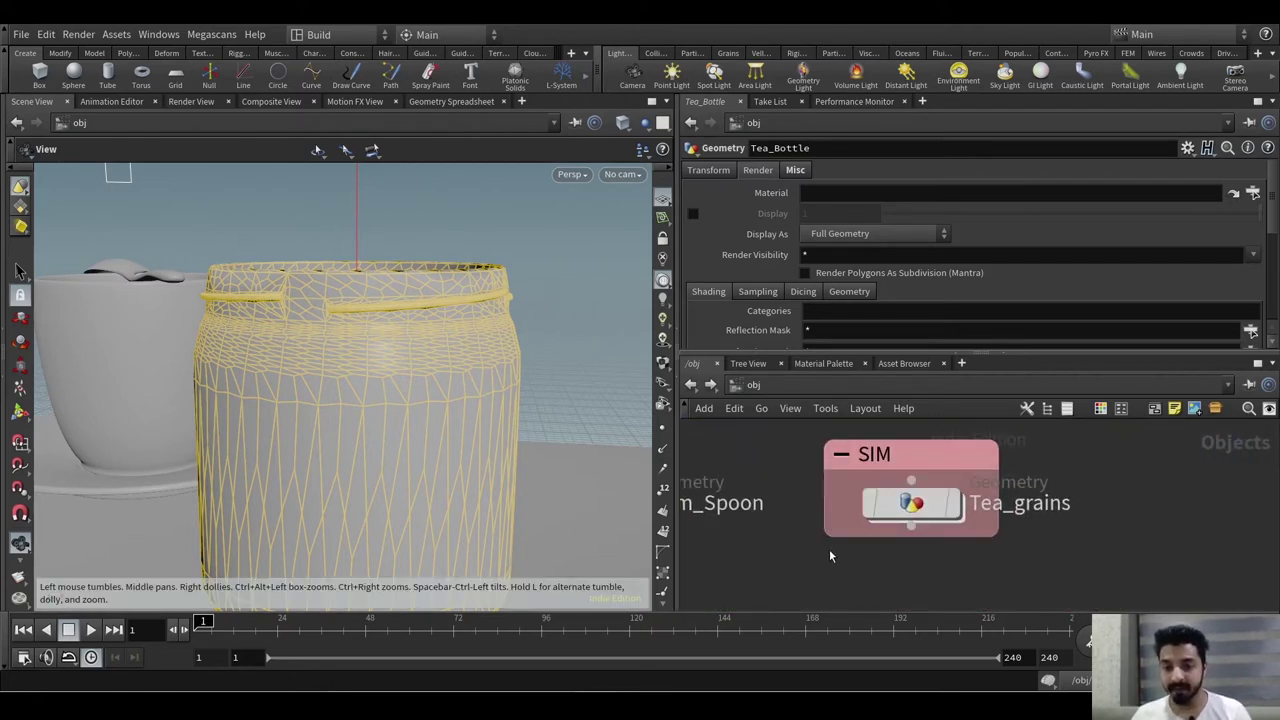
double_click(907, 512)
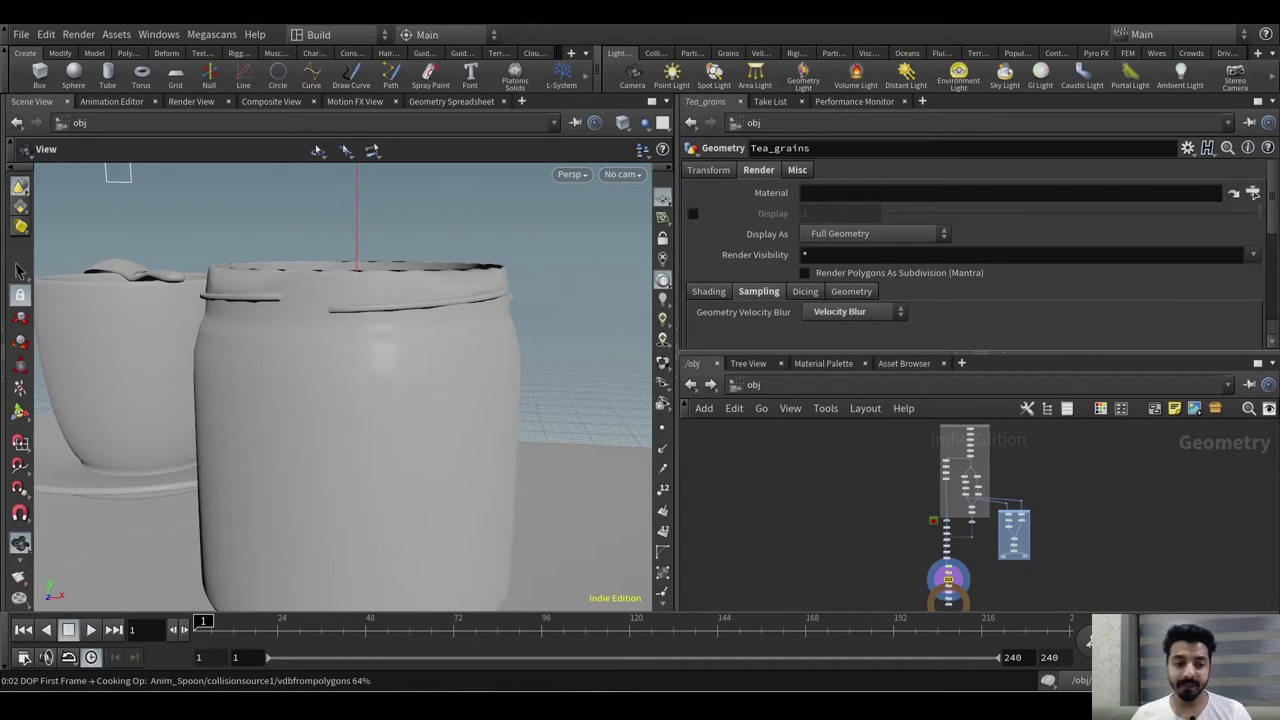
- Read the OpenCL device message in the Houdini Console, dismiss it and enter the Tea_grains network
mouse_move(470, 703)
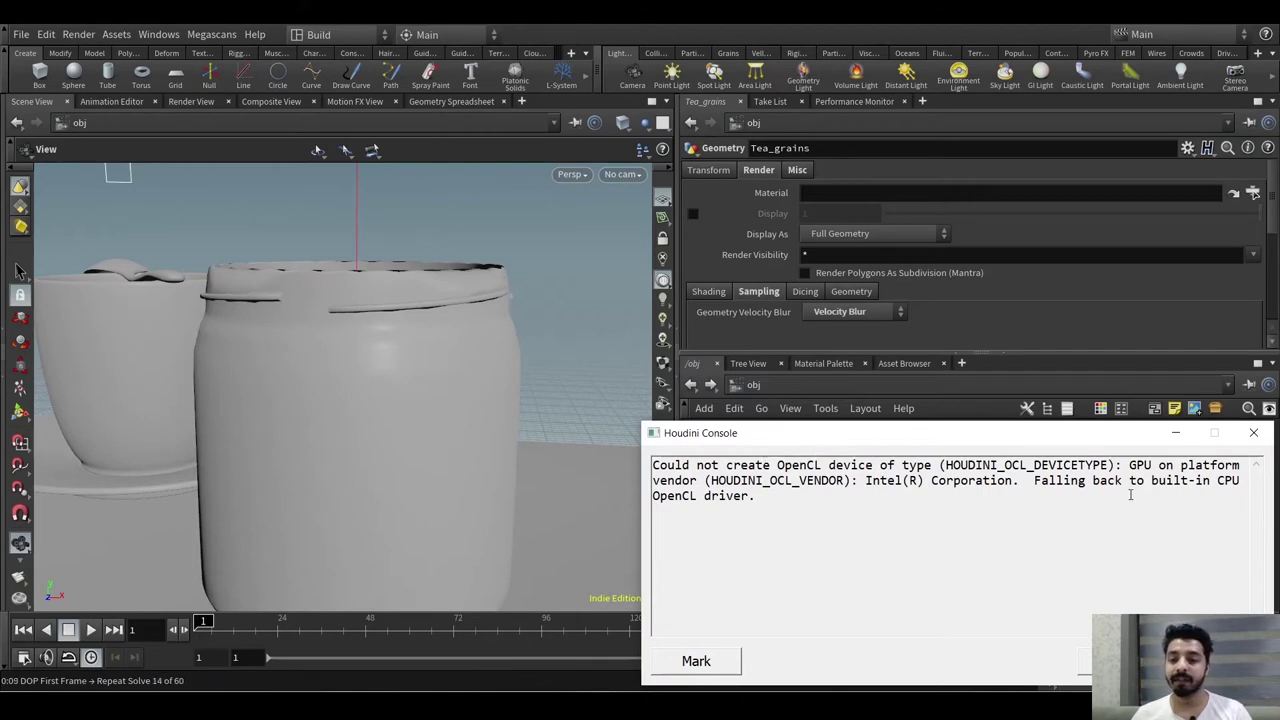
double_click(1132, 464)
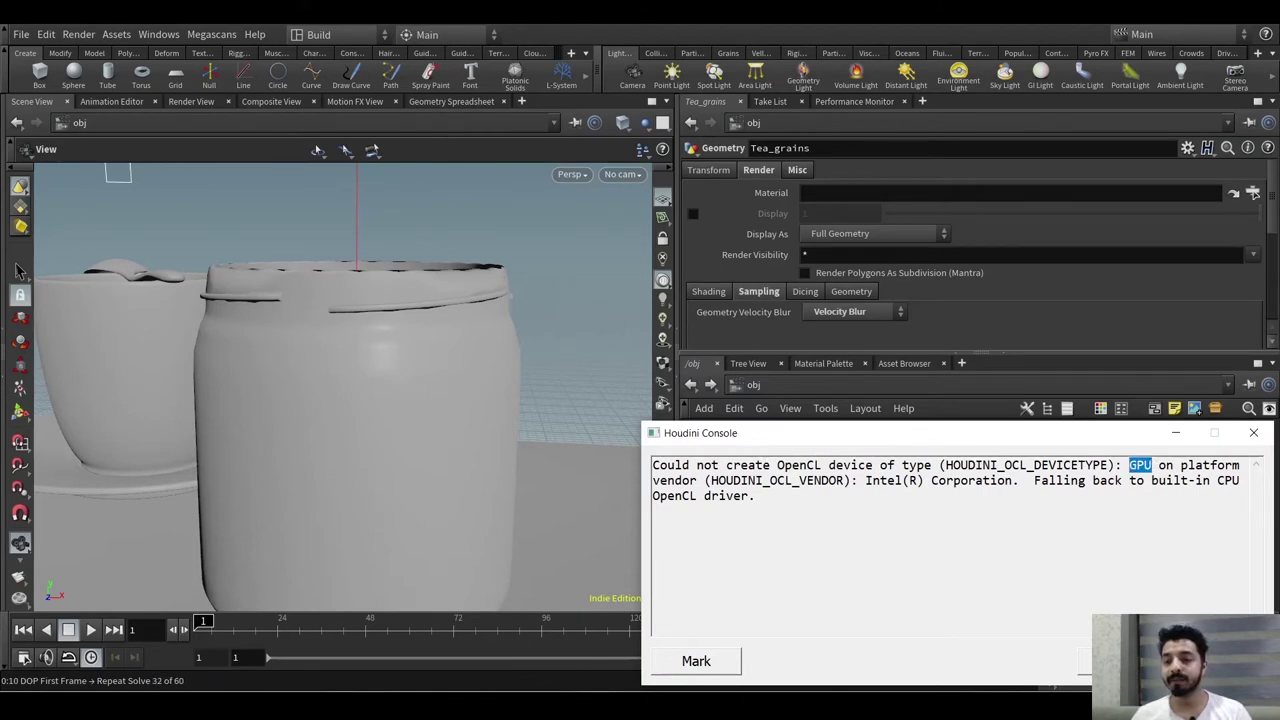
click(1088, 660)
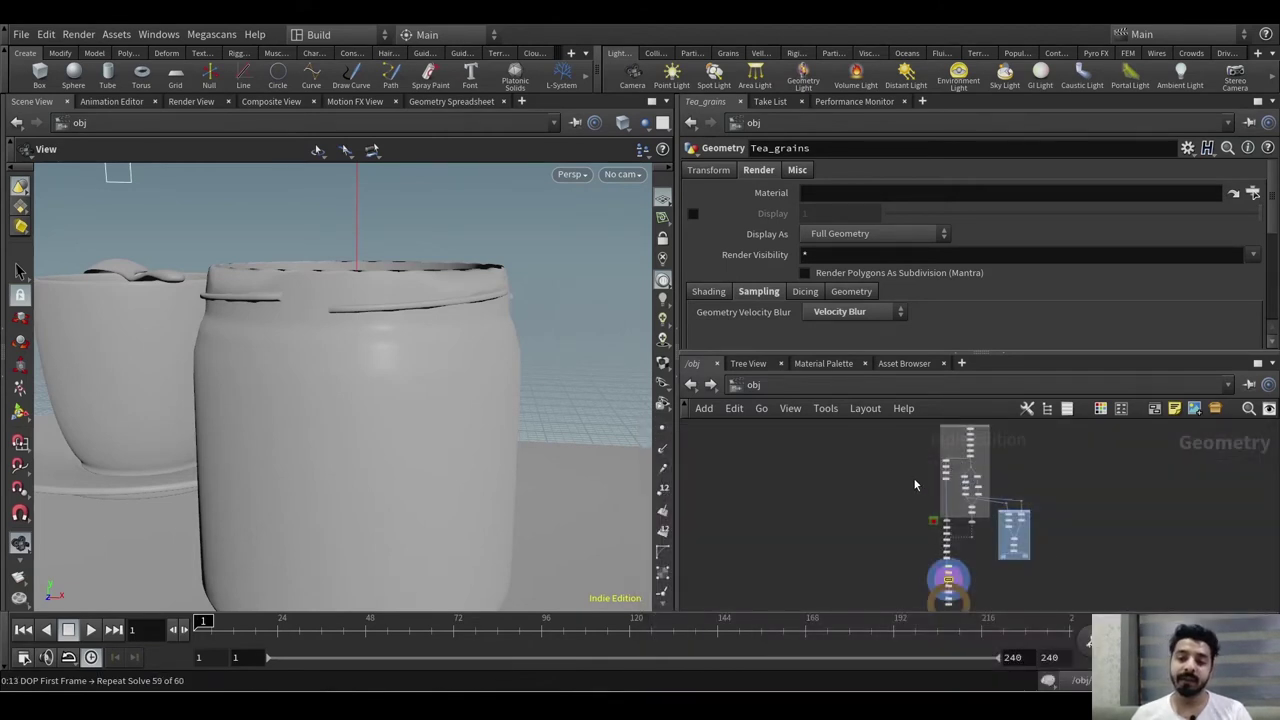
key(i)
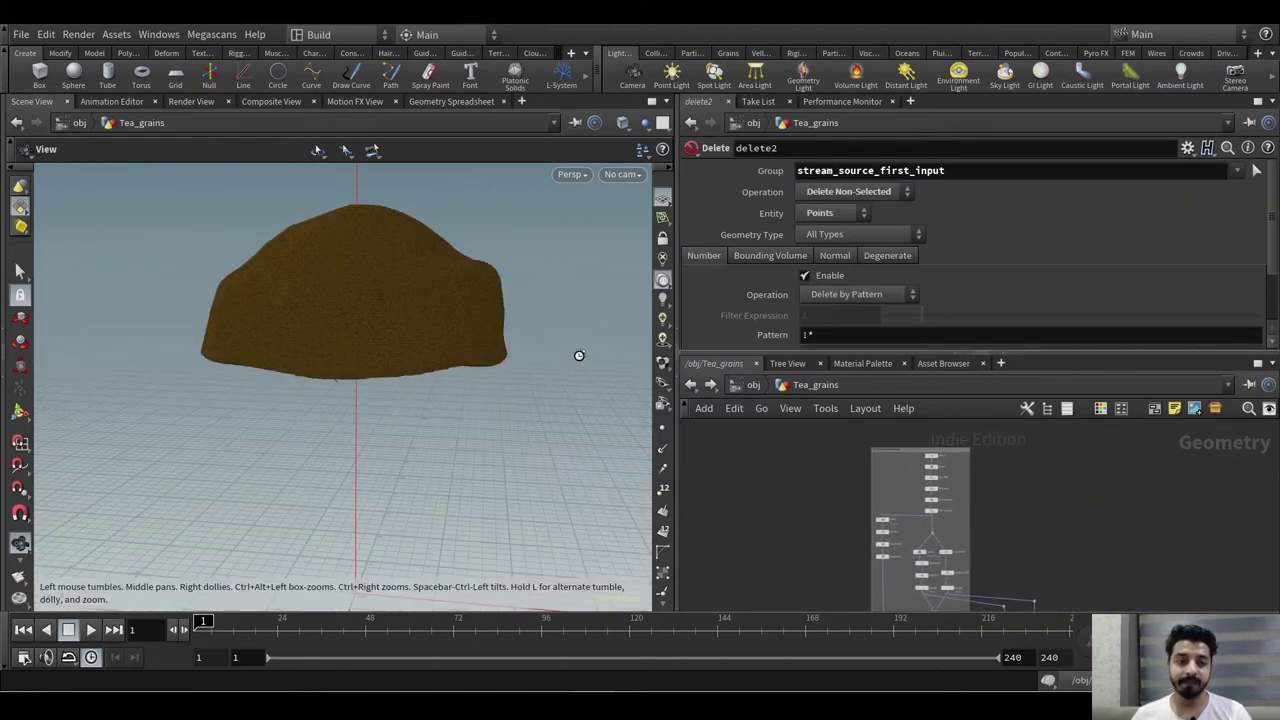
- Examine the mound of tea grains in the viewport and the upper nodes of the Tea_grains network
drag(579, 355, 496, 413)
scroll(493, 418, up, 3)
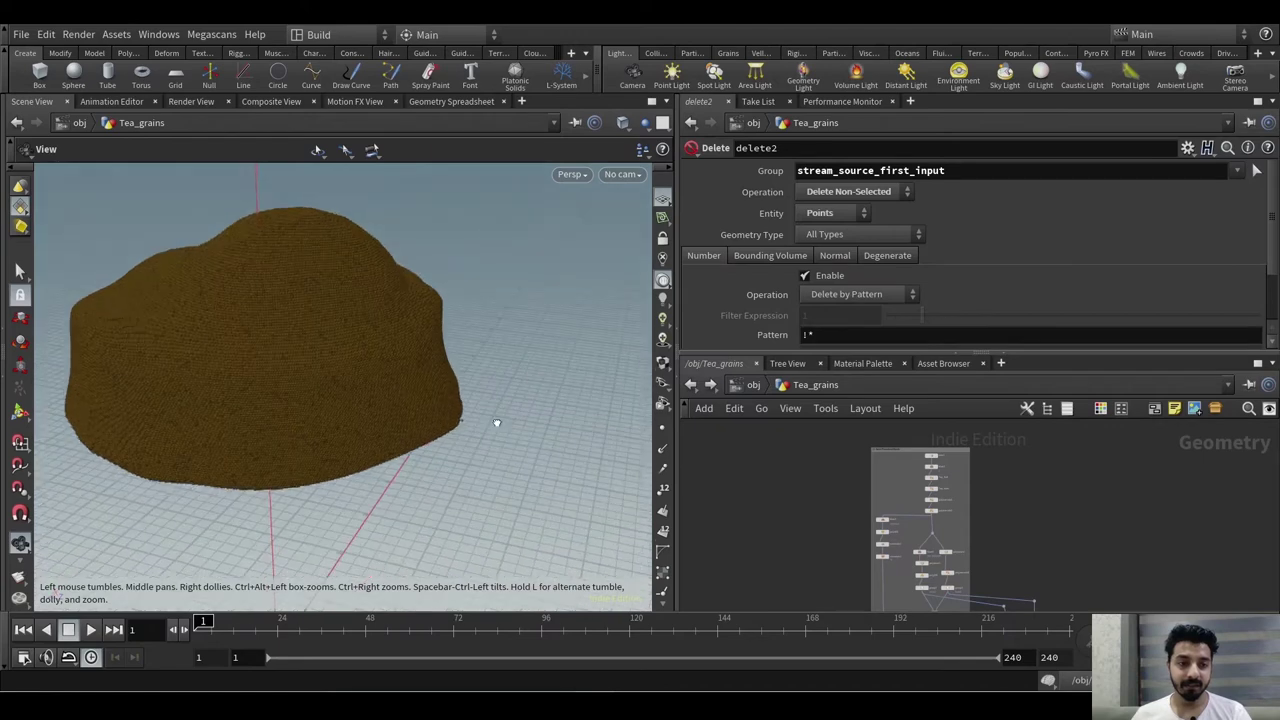
scroll(992, 473, up, 3)
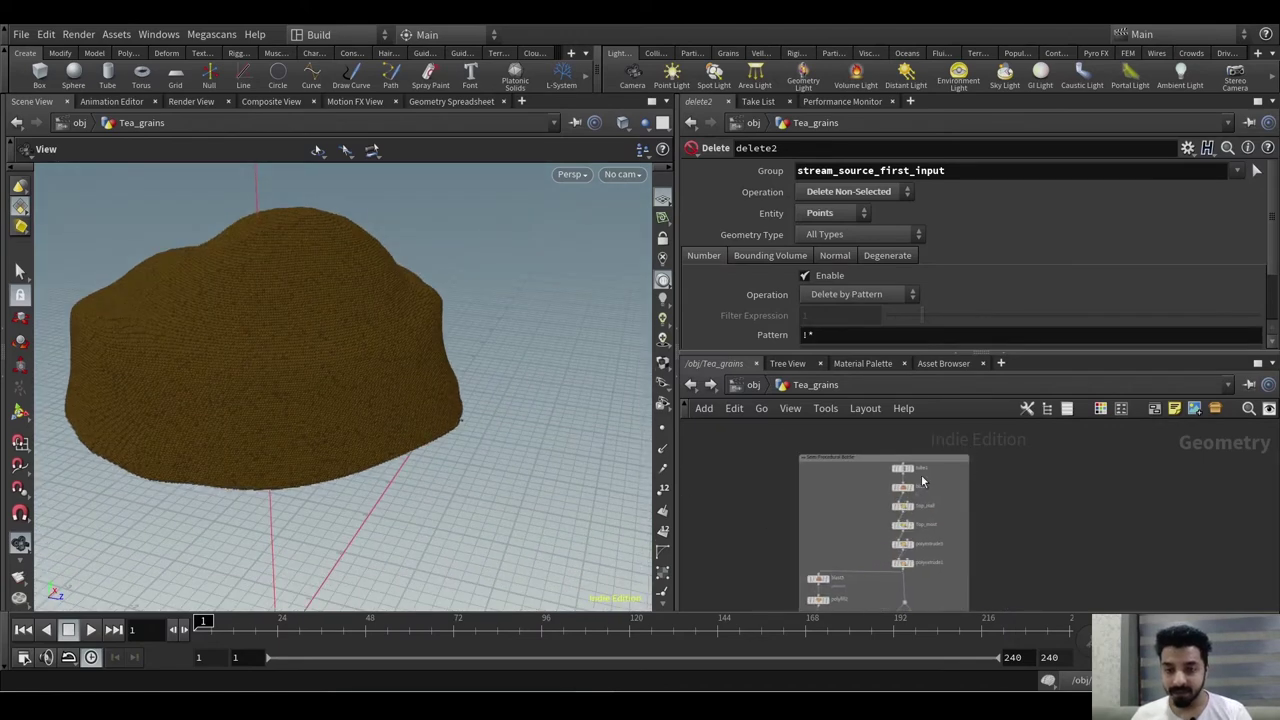
mouse_move(915, 474)
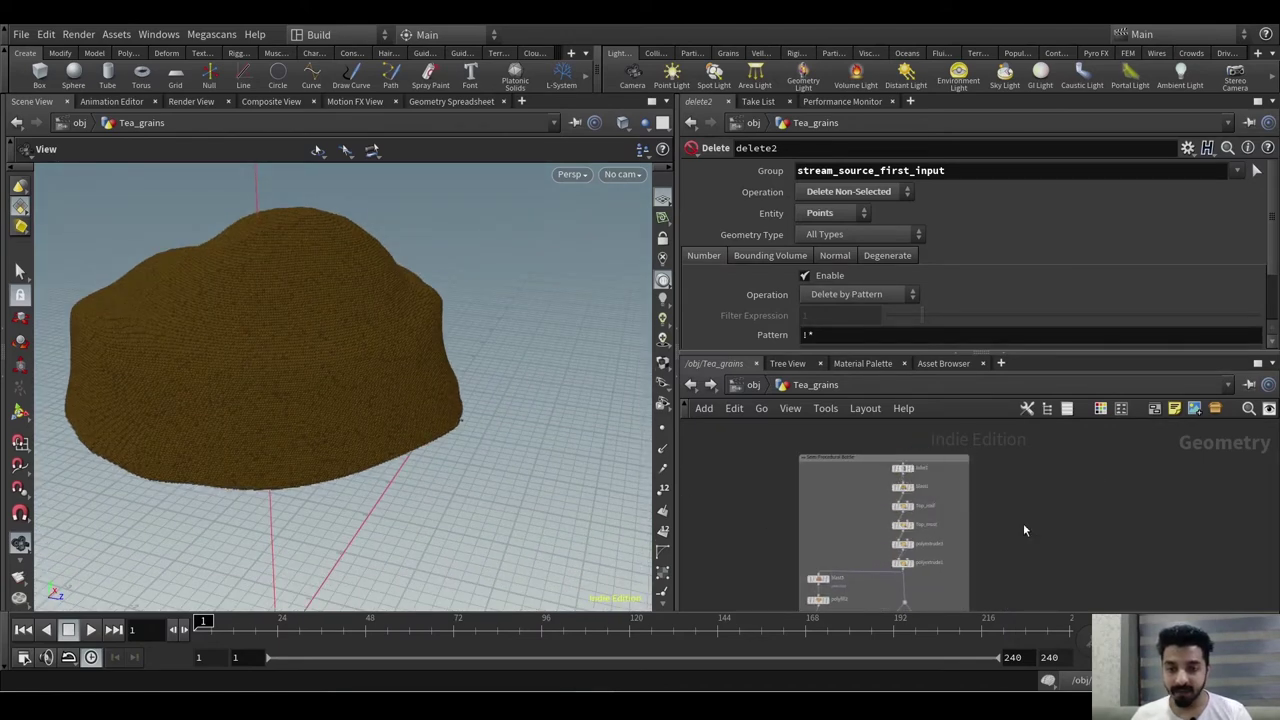
middle_drag(1025, 528, 996, 488)
scroll(1011, 441, down, 4)
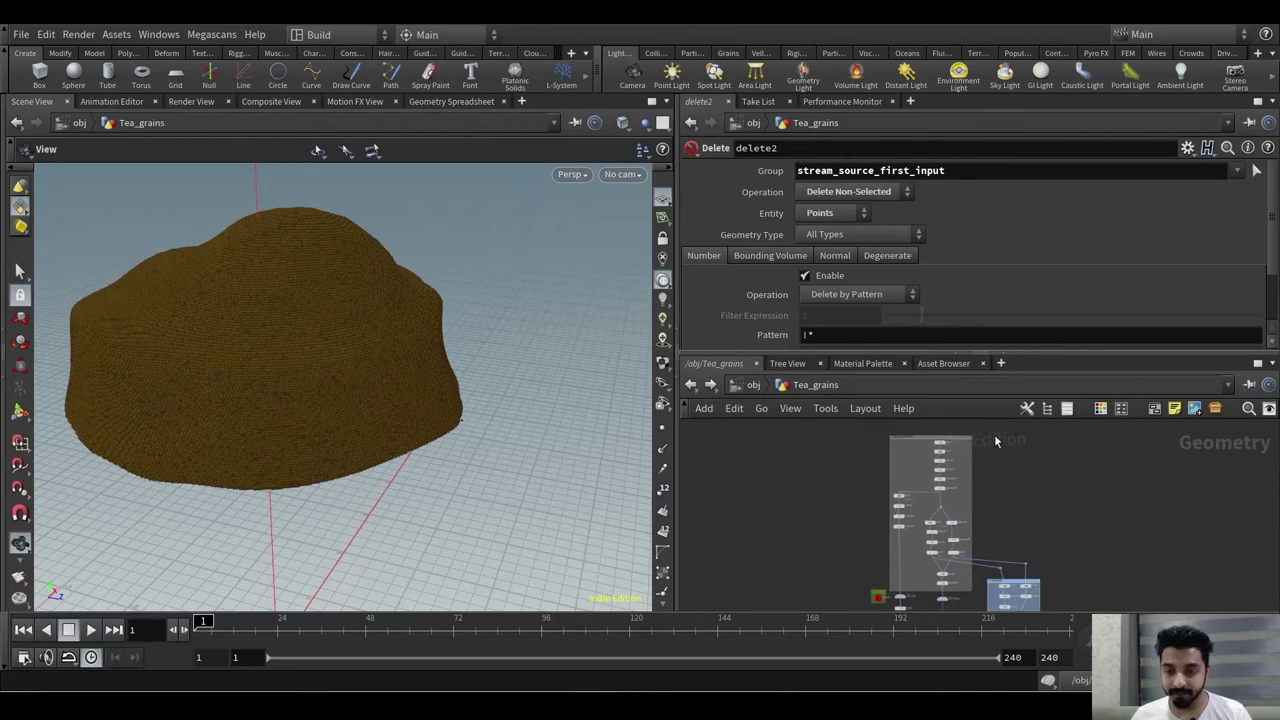
- Maximize the network editor and examine the Semi Procedural Bottle group from tube1 down to merge1
click(1258, 364)
scroll(712, 465, up, 8)
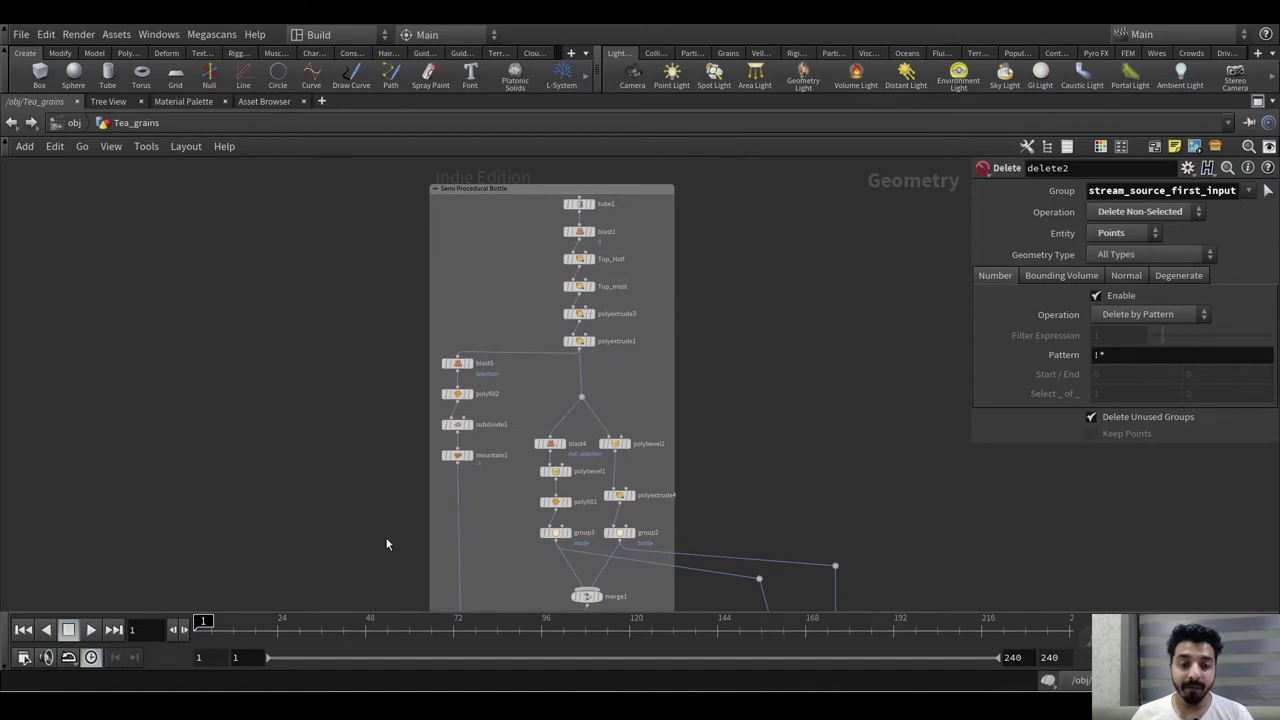
middle_drag(384, 532, 371, 506)
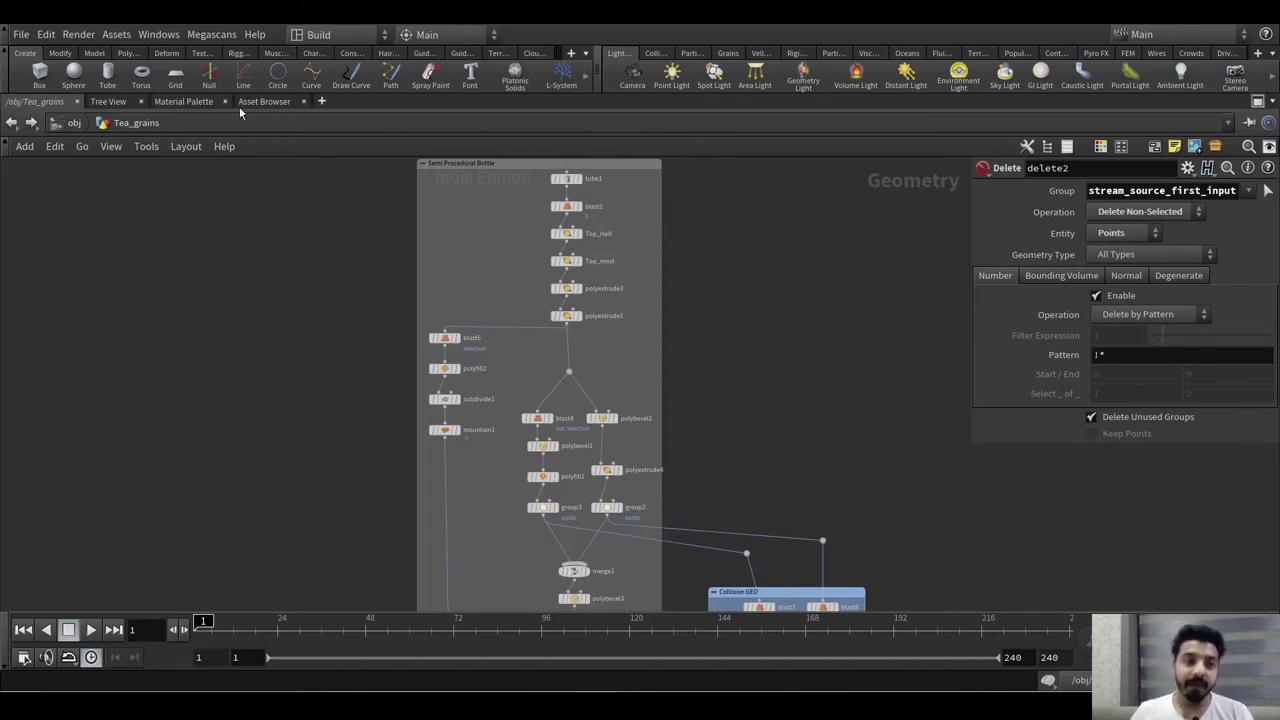
- Return to the object level and open the Tea_Bottle geometry network
click(82, 126)
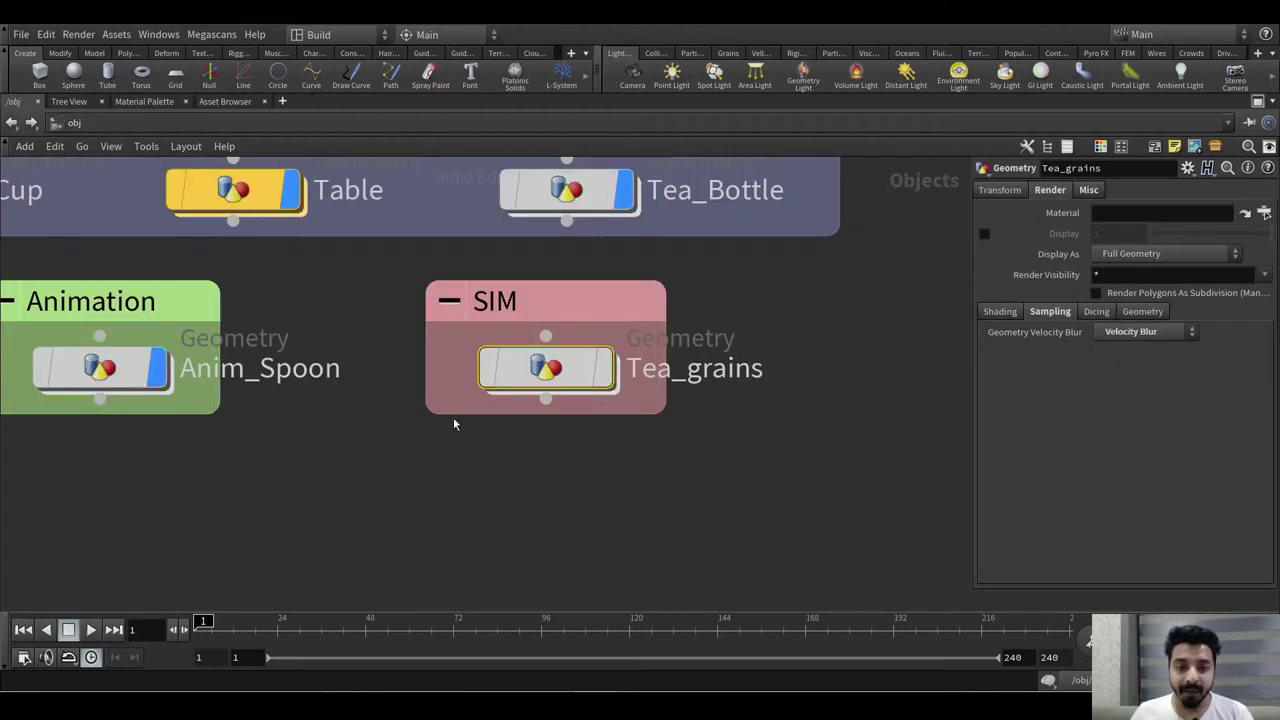
scroll(454, 420, down, 3)
double_click(588, 362)
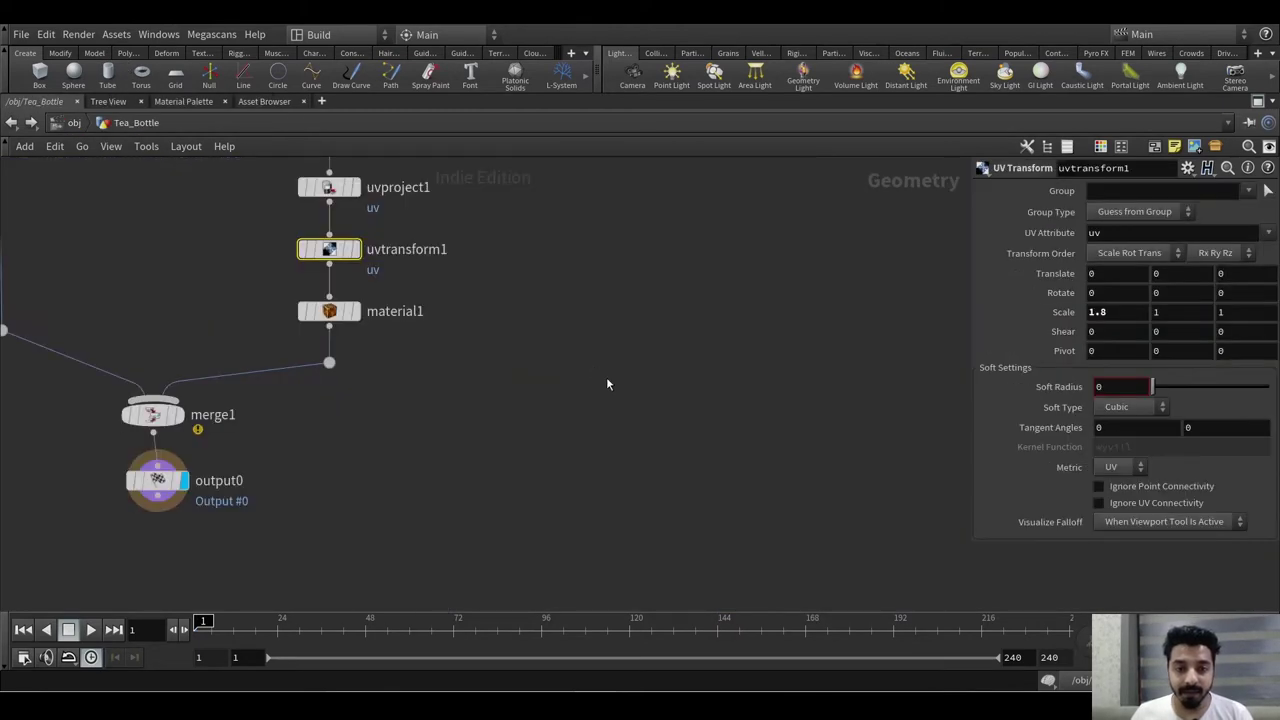
- Select object_merge1 in the Tea_Bottle network and widen the parameter area to read its full Object 1 path
middle_drag(513, 287, 599, 525)
scroll(599, 525, down, 4)
middle_drag(629, 269, 657, 412)
scroll(525, 391, up, 7)
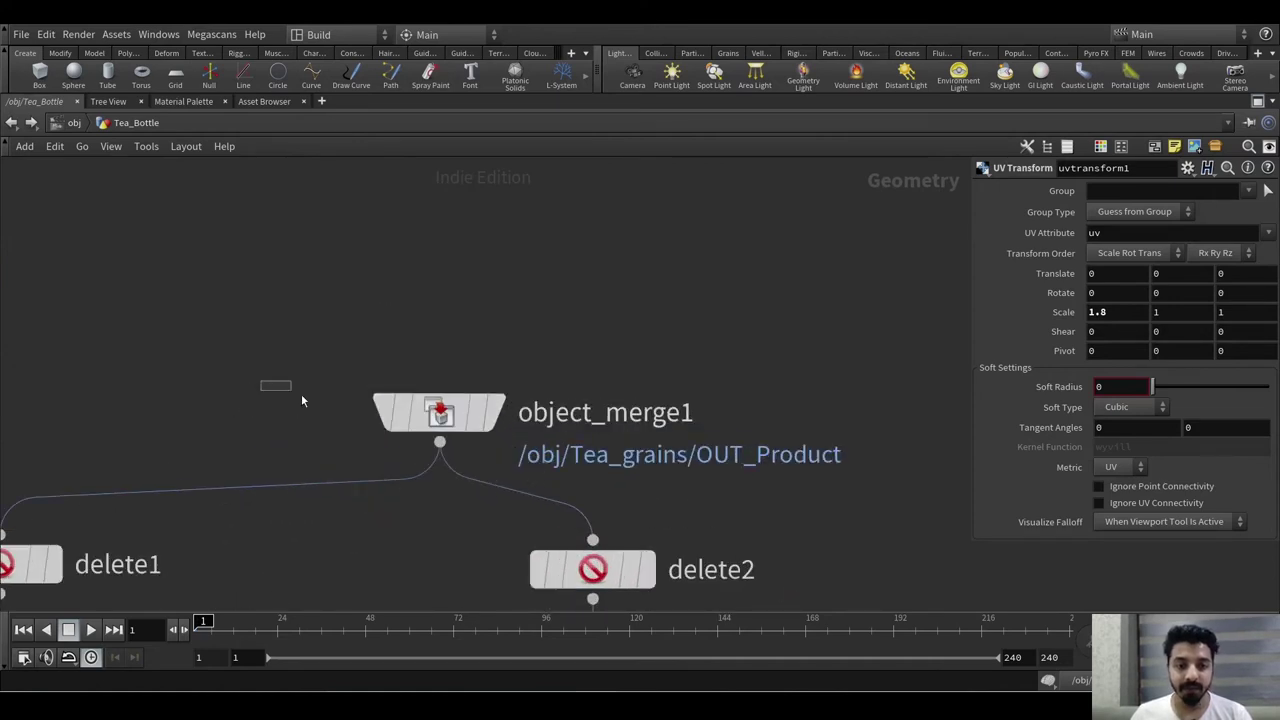
drag(302, 396, 540, 446)
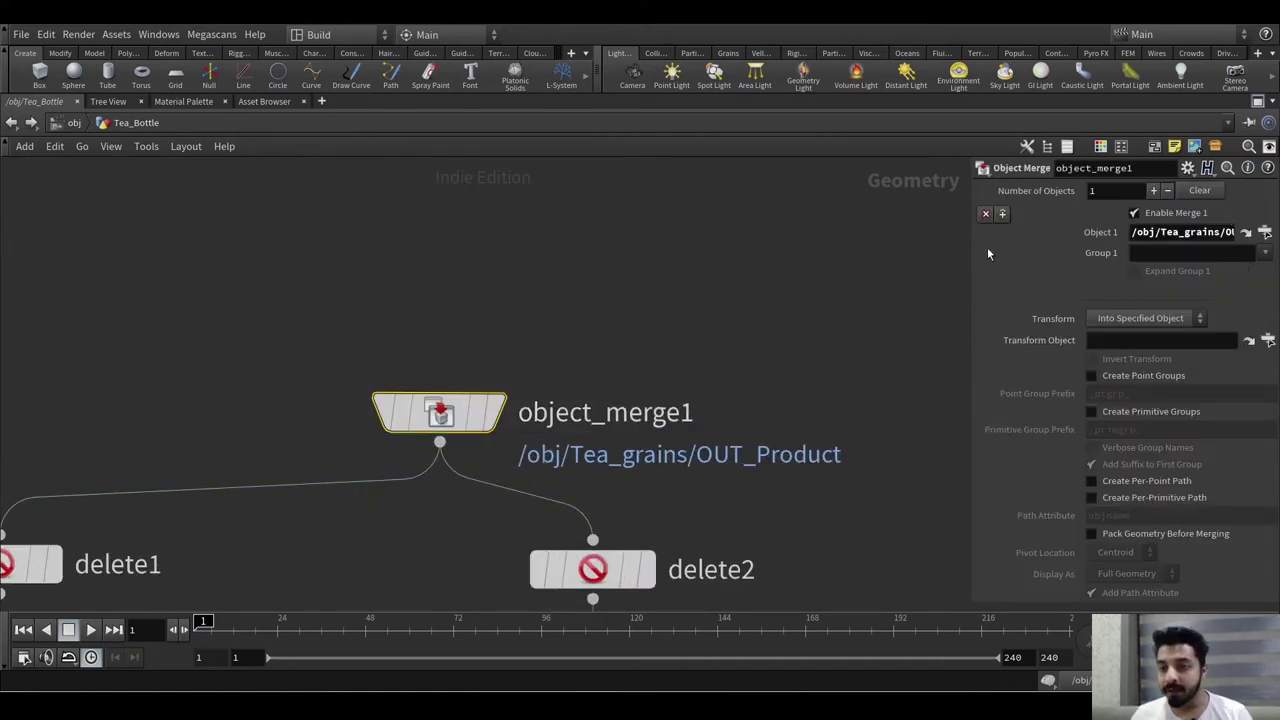
drag(969, 245, 802, 245)
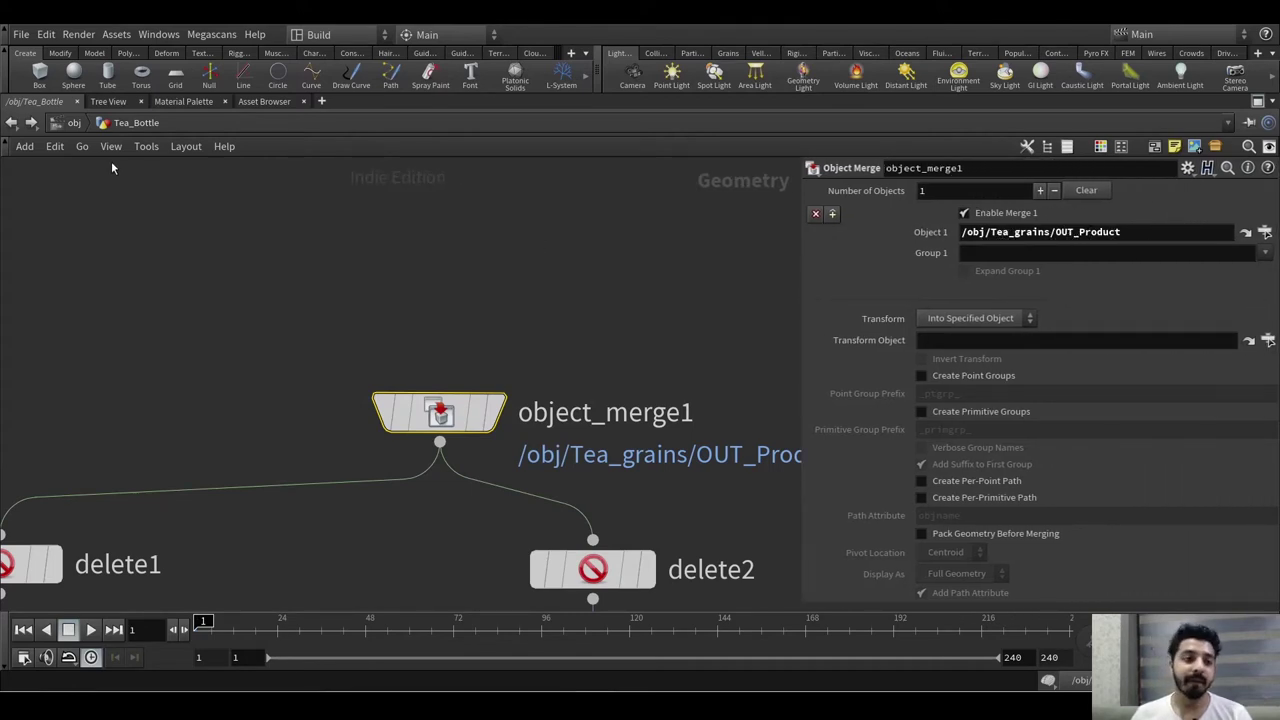
- Go back to the object level and reopen the Tea_grains network to show the Semi Procedural Bottle and OUT_Product nodes
click(73, 122)
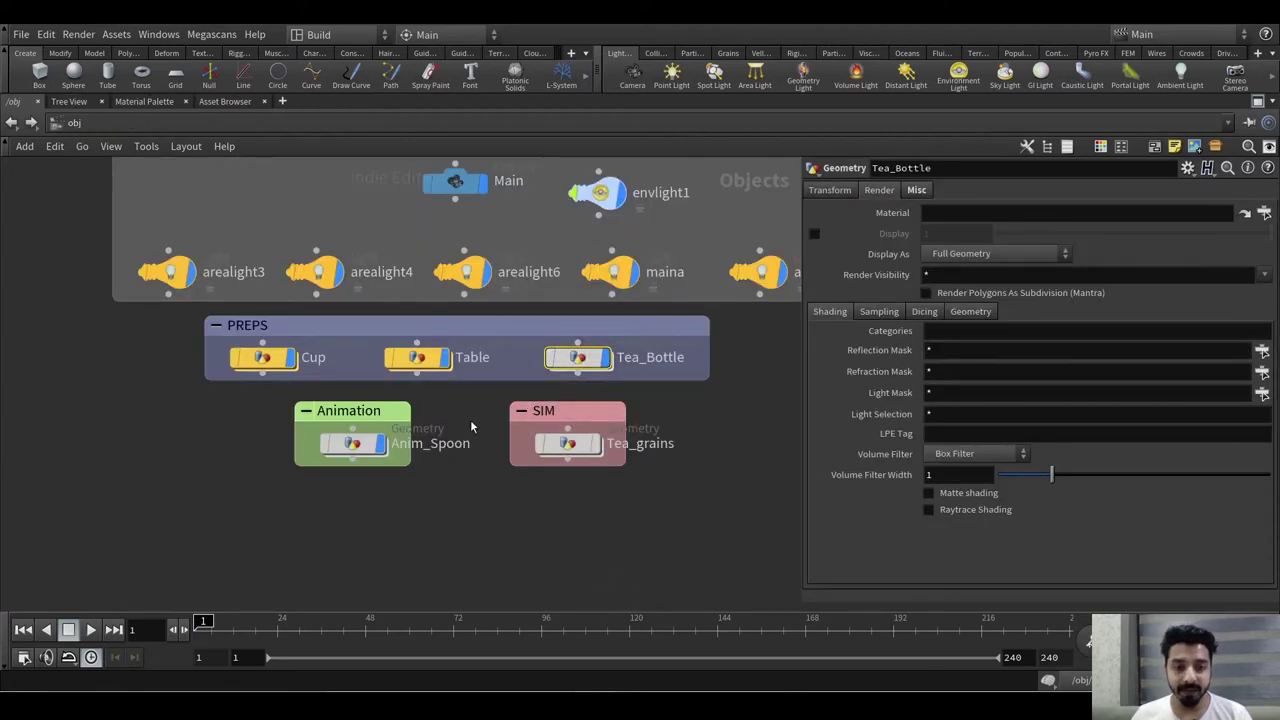
click(567, 453)
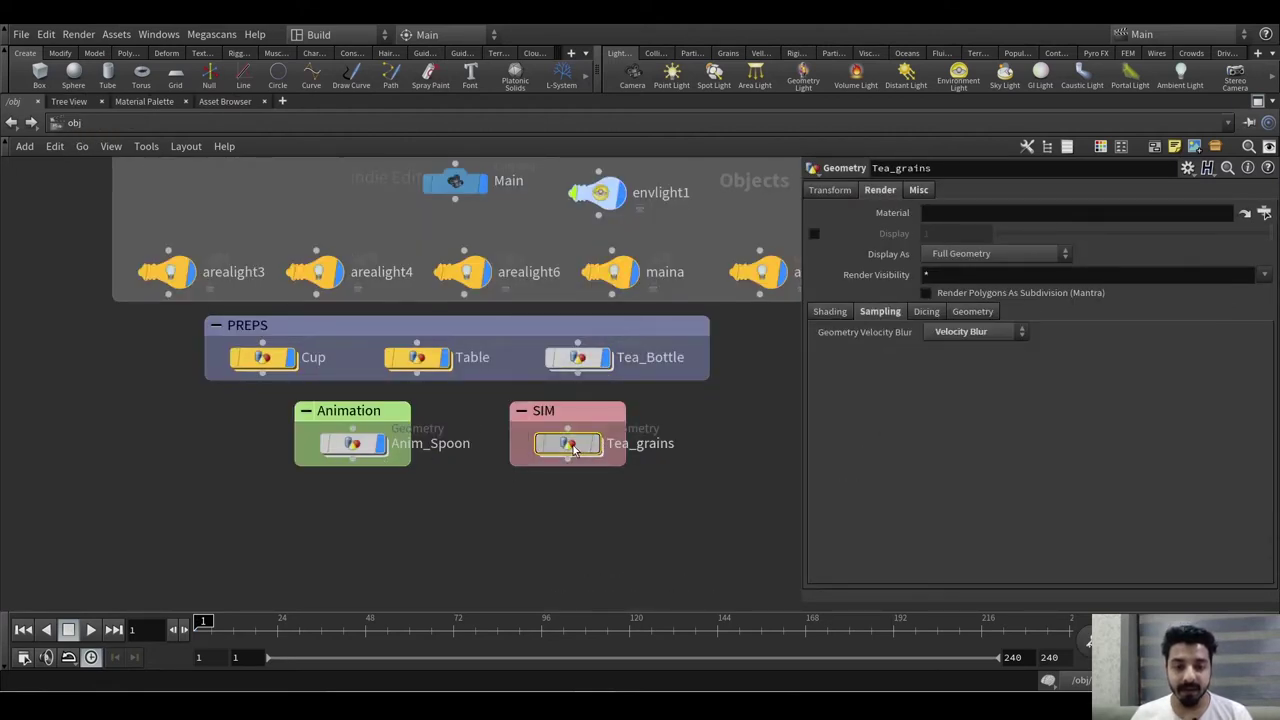
double_click(567, 450)
scroll(646, 339, down, 3)
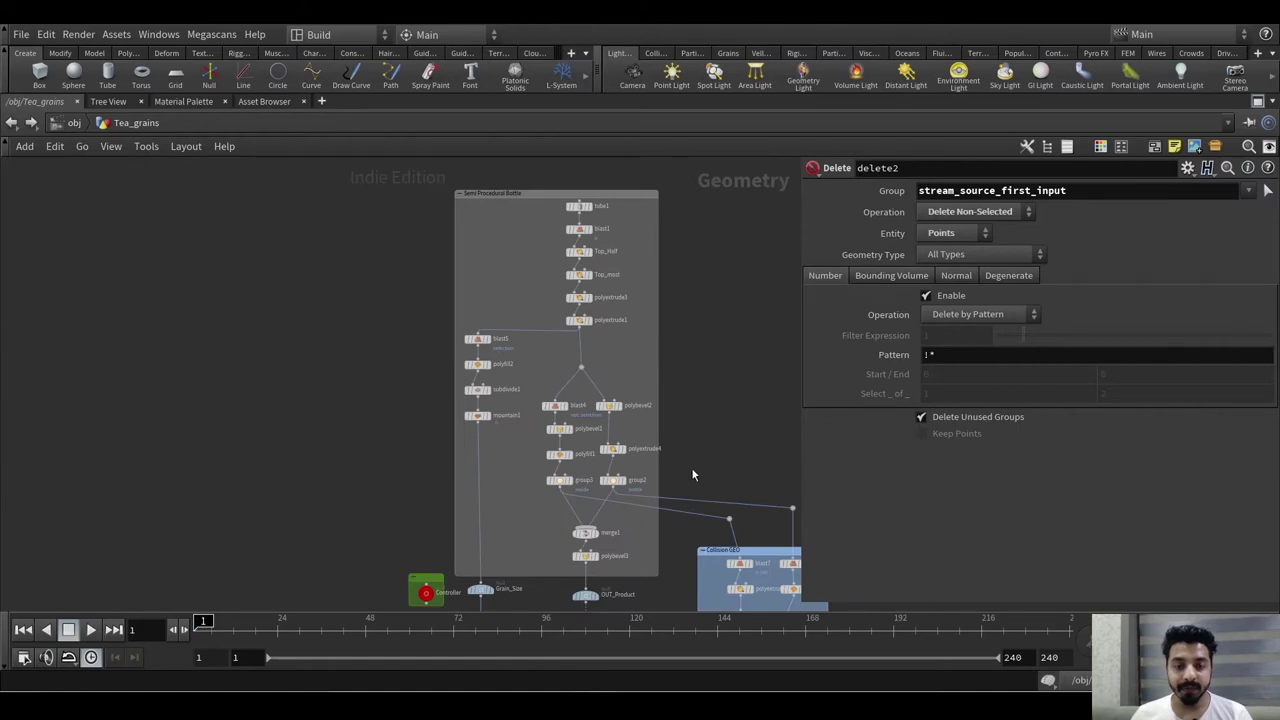
- Select the OUT_Product null below the Semi Procedural Bottle group in the Tea_grains network
scroll(643, 525, up, 2)
middle_drag(657, 540, 620, 284)
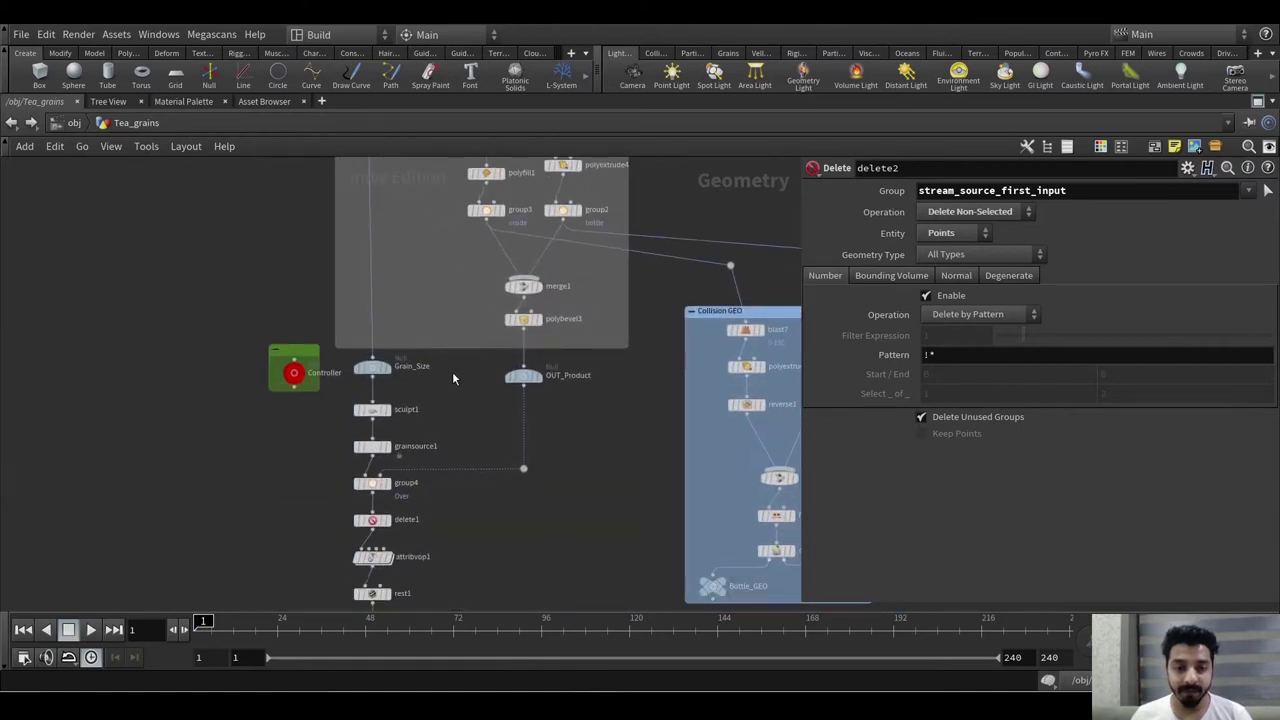
scroll(452, 371, up, 5)
drag(493, 381, 643, 405)
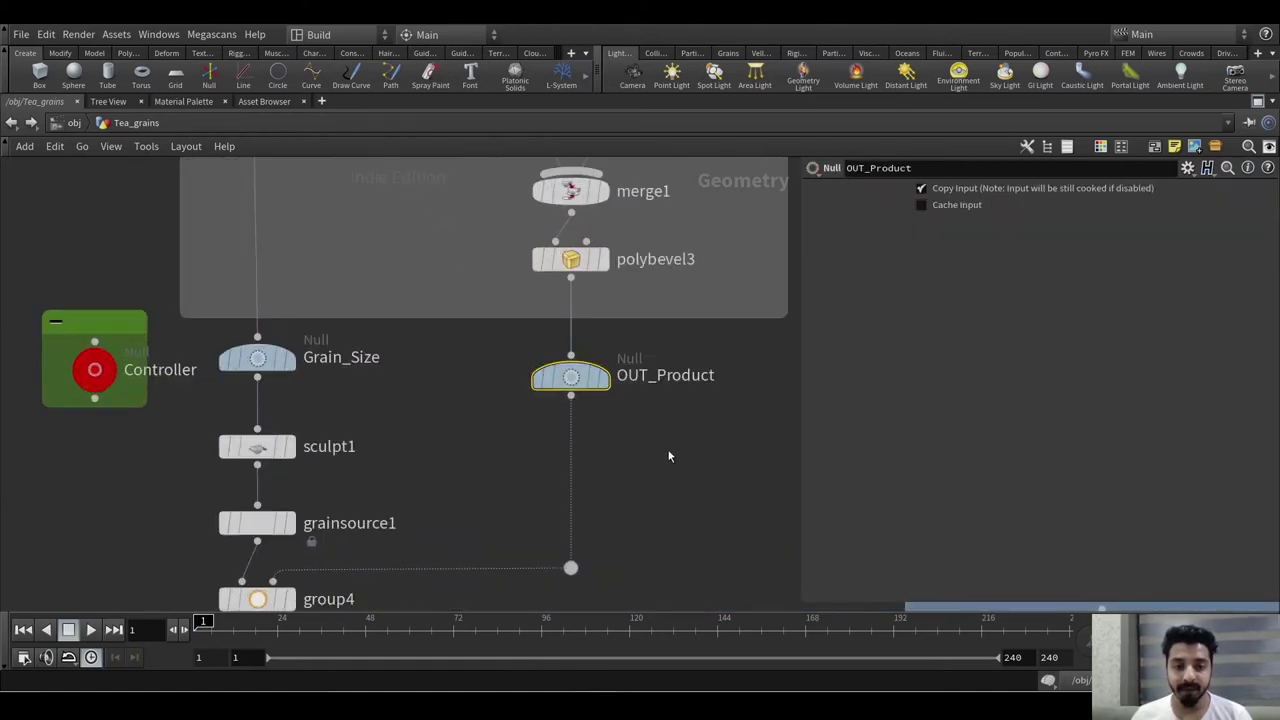
- Survey the whole Semi Procedural Bottle group together with its links to Grain_Size, OUT_Product and the Collision GEO group
scroll(669, 451, down, 4)
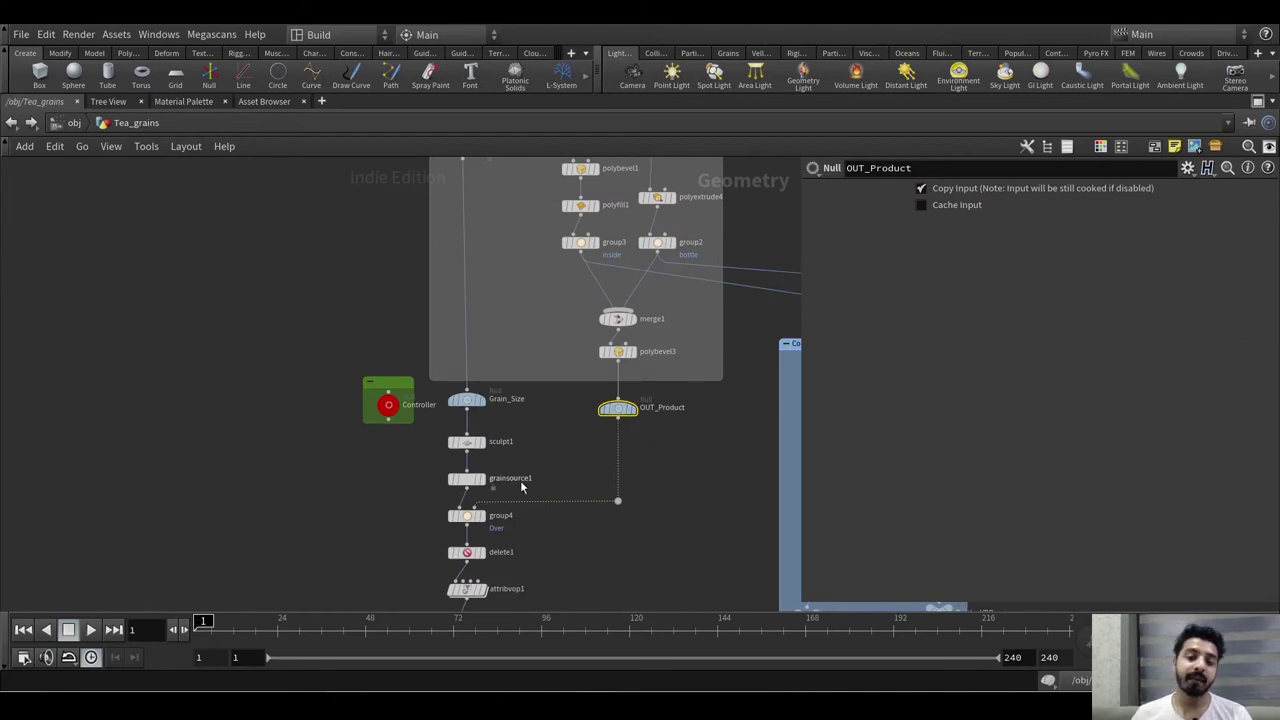
scroll(625, 472, down, 3)
middle_drag(648, 476, 646, 512)
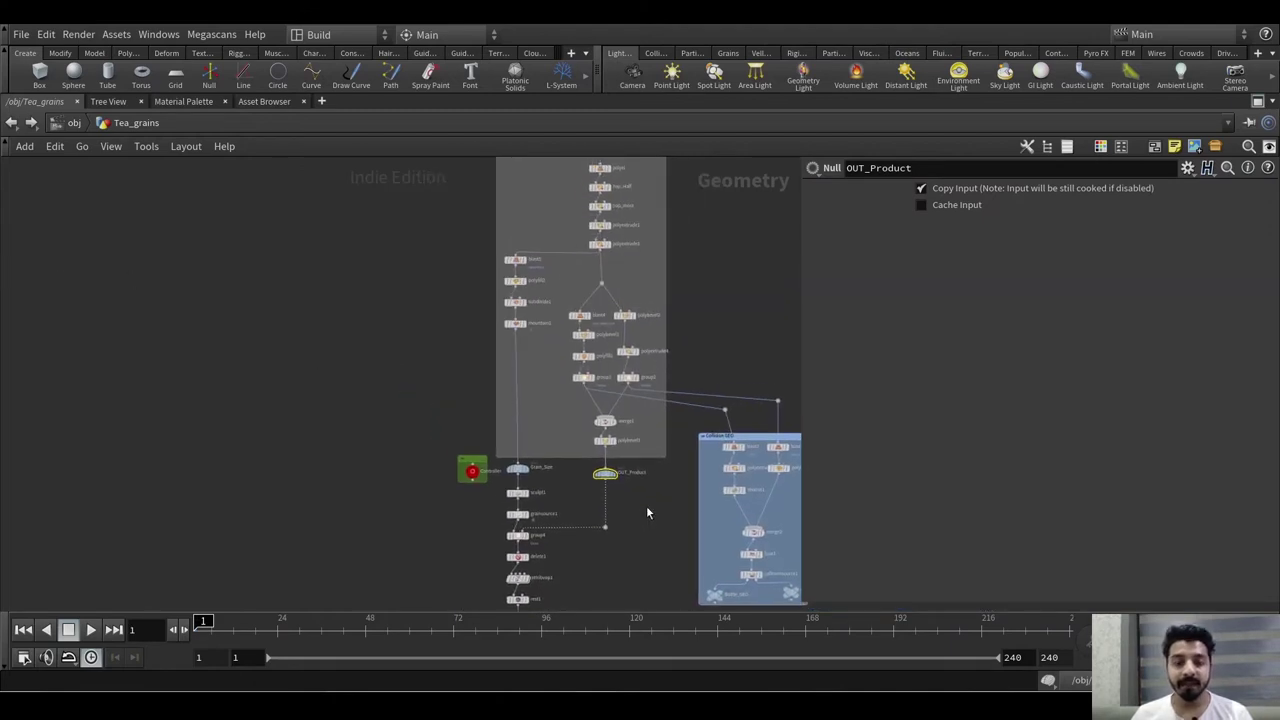
middle_drag(456, 292, 342, 370)
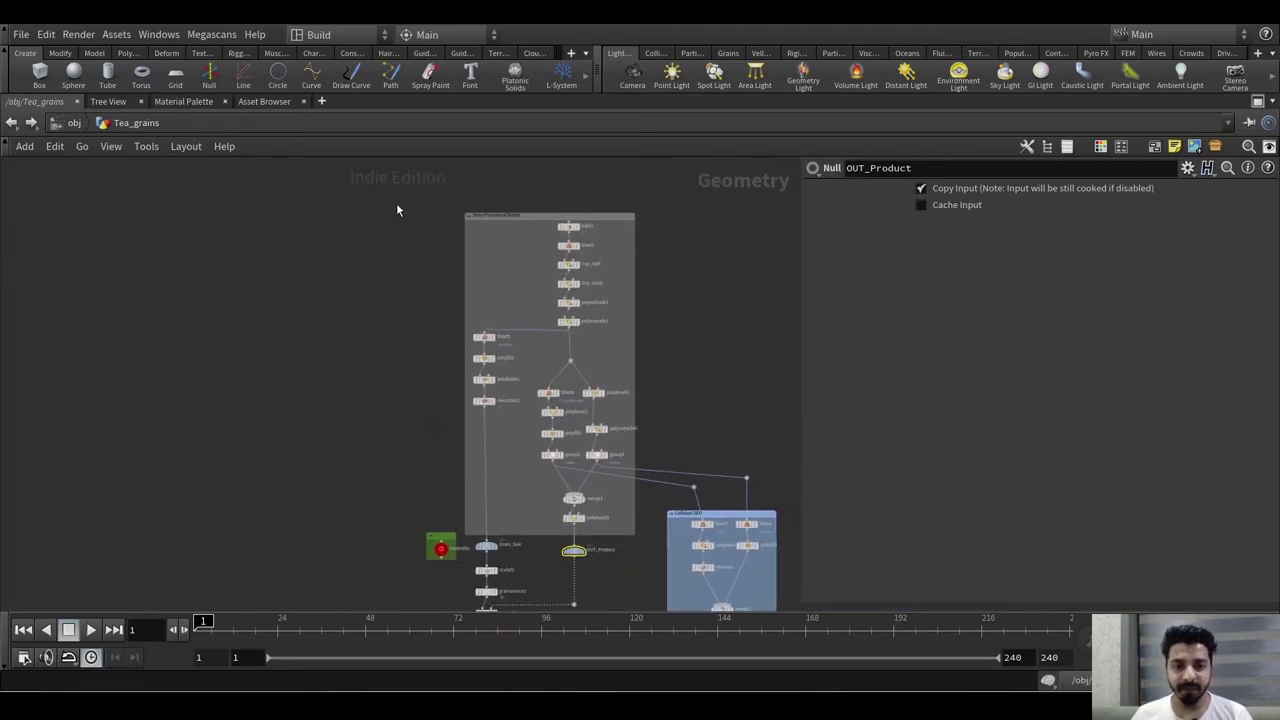
drag(397, 209, 656, 533)
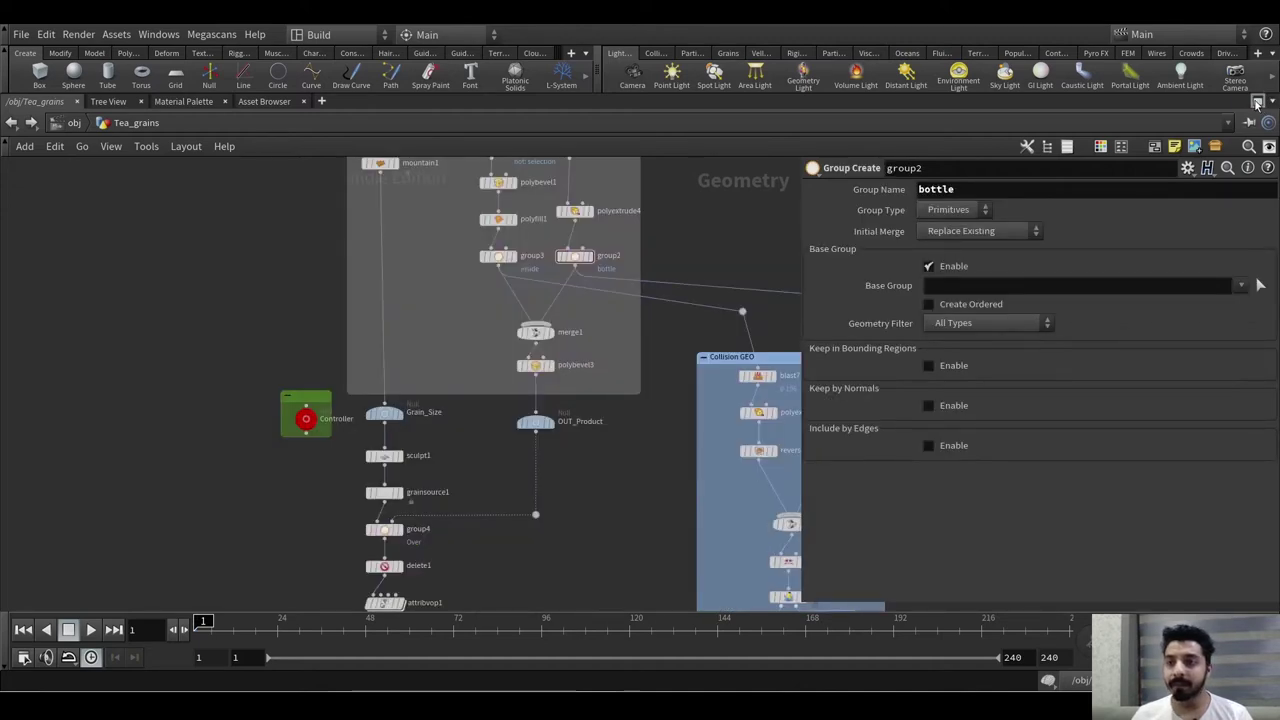
- Restore the split layout with the 3D view and display the OUT_Product bottle geometry
key(ctrl+b)
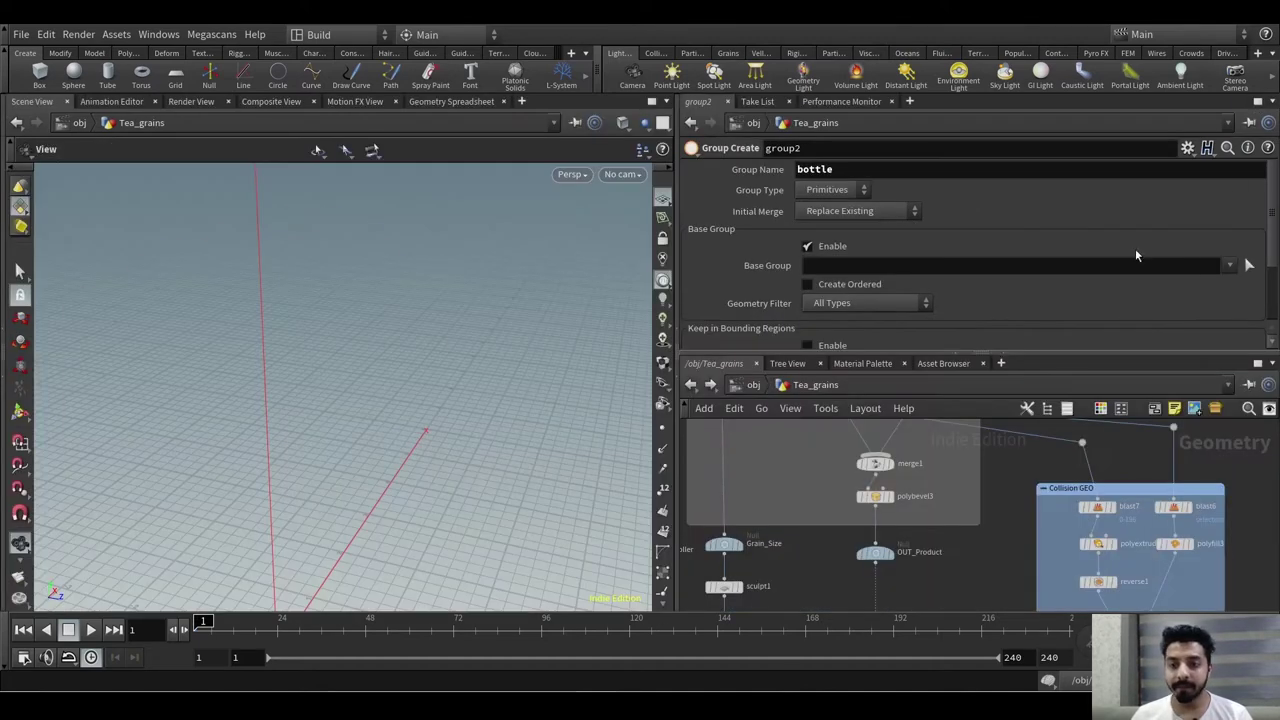
middle_drag(980, 530, 1008, 544)
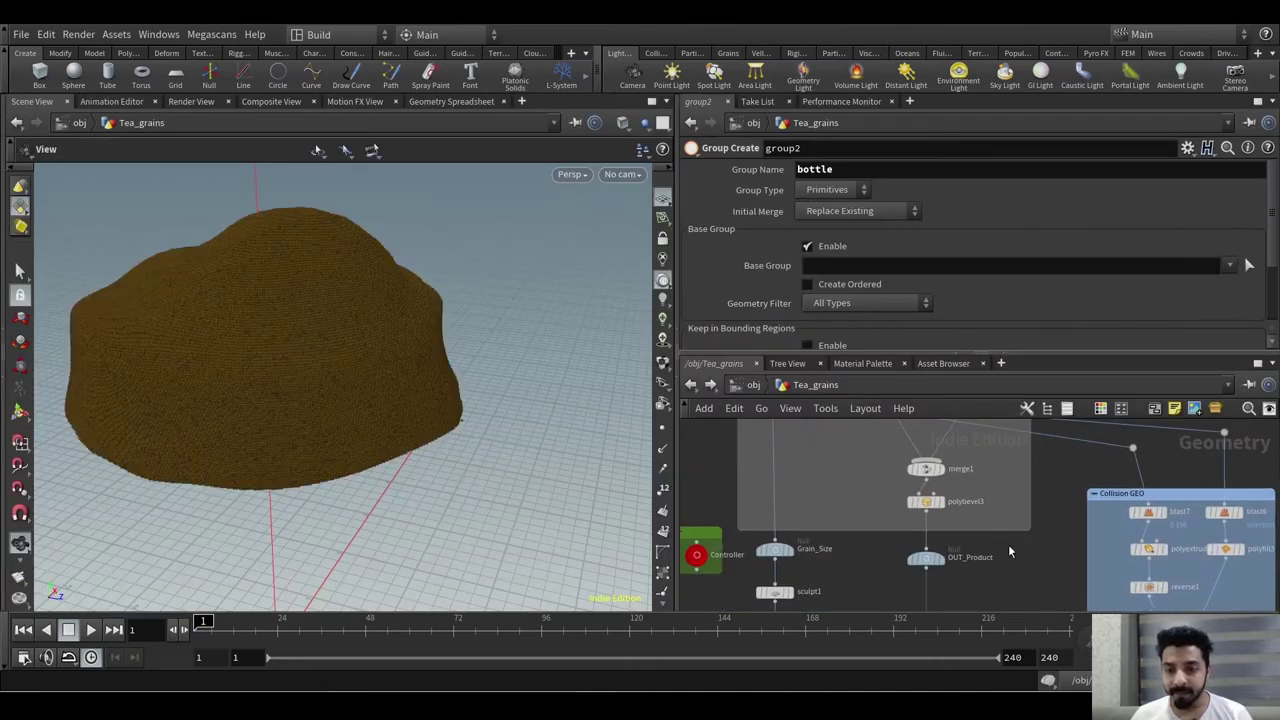
click(937, 557)
scroll(503, 383, down, 4)
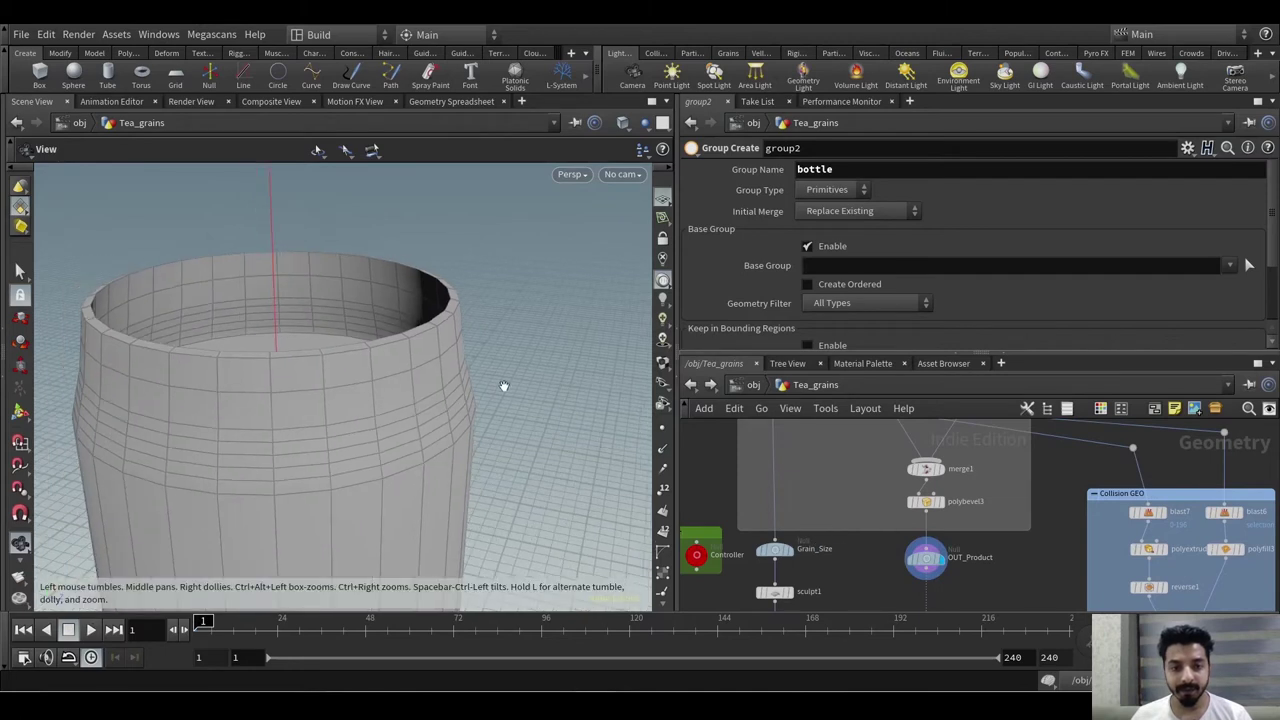
- Select the Controller null to show its bottle shape parameters with the whole bottle in view
middle_drag(847, 565, 937, 621)
middle_drag(876, 450, 823, 607)
middle_drag(887, 472, 835, 513)
scroll(808, 553, up, 3)
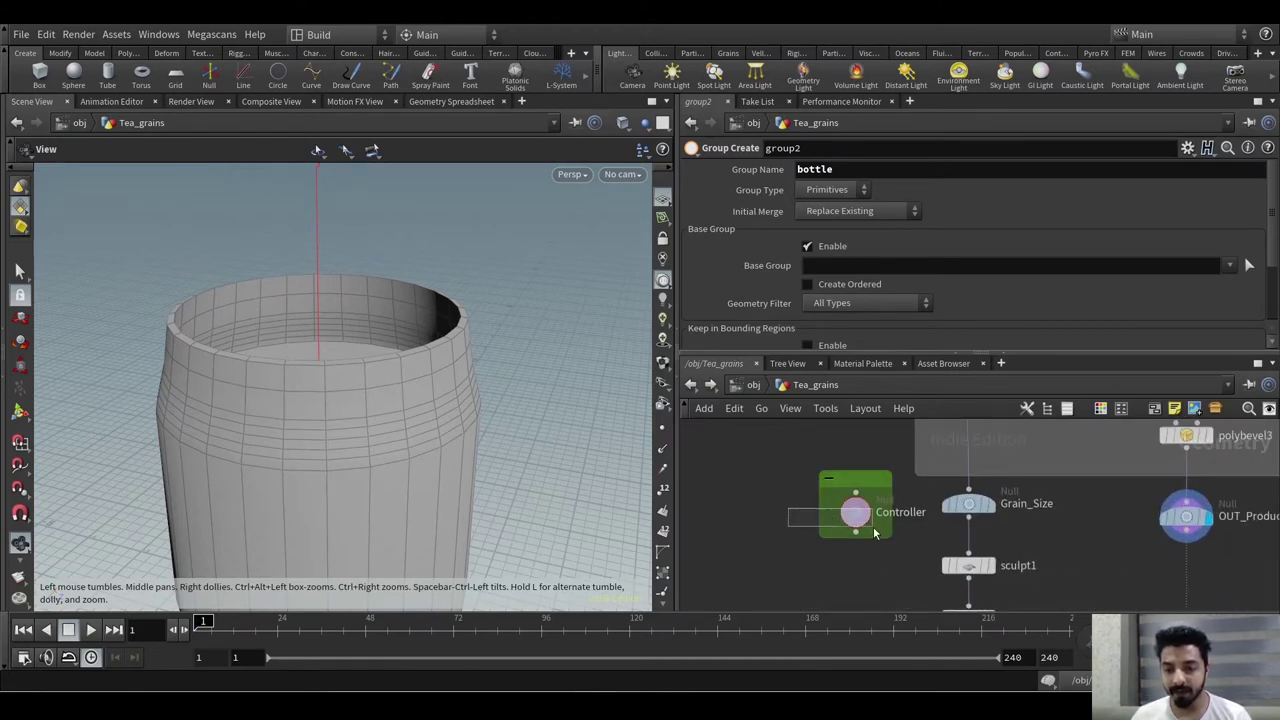
click(873, 530)
mouse_move(600, 451)
mouse_down()
mouse_move(523, 443)
mouse_move(583, 443)
mouse_up()
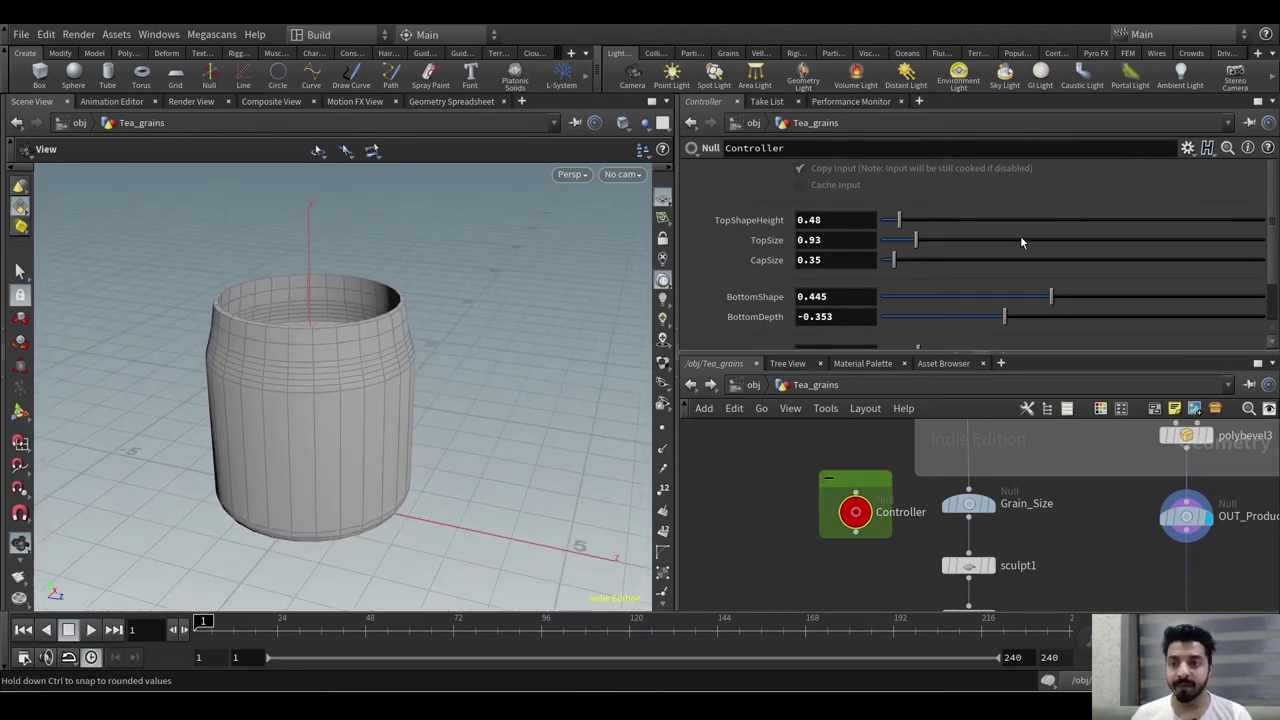
- Try the Controller's TopShapeHeight at 3.22 and CapSize at 1.04, undoing each change
drag(899, 222, 997, 212)
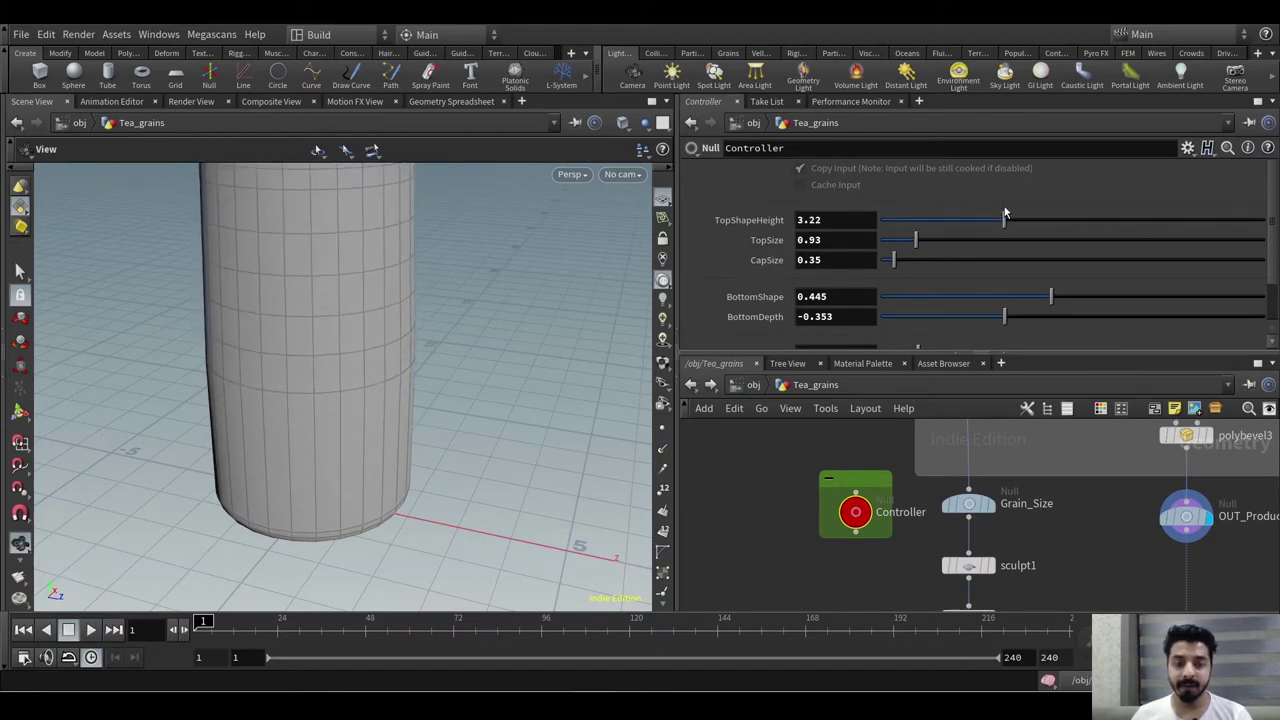
key(ctrl+z)
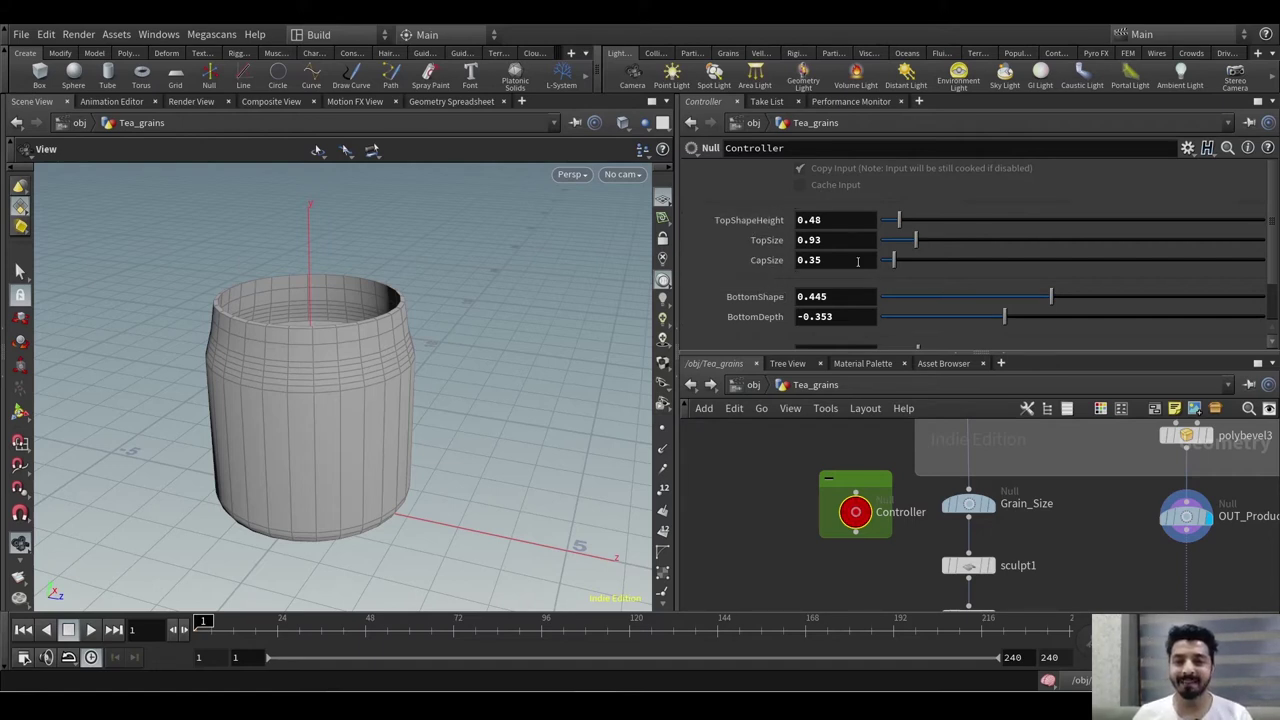
mouse_move(916, 243)
mouse_down()
mouse_move(948, 242)
mouse_move(915, 242)
mouse_move(914, 262)
mouse_move(944, 264)
mouse_move(920, 262)
mouse_up()
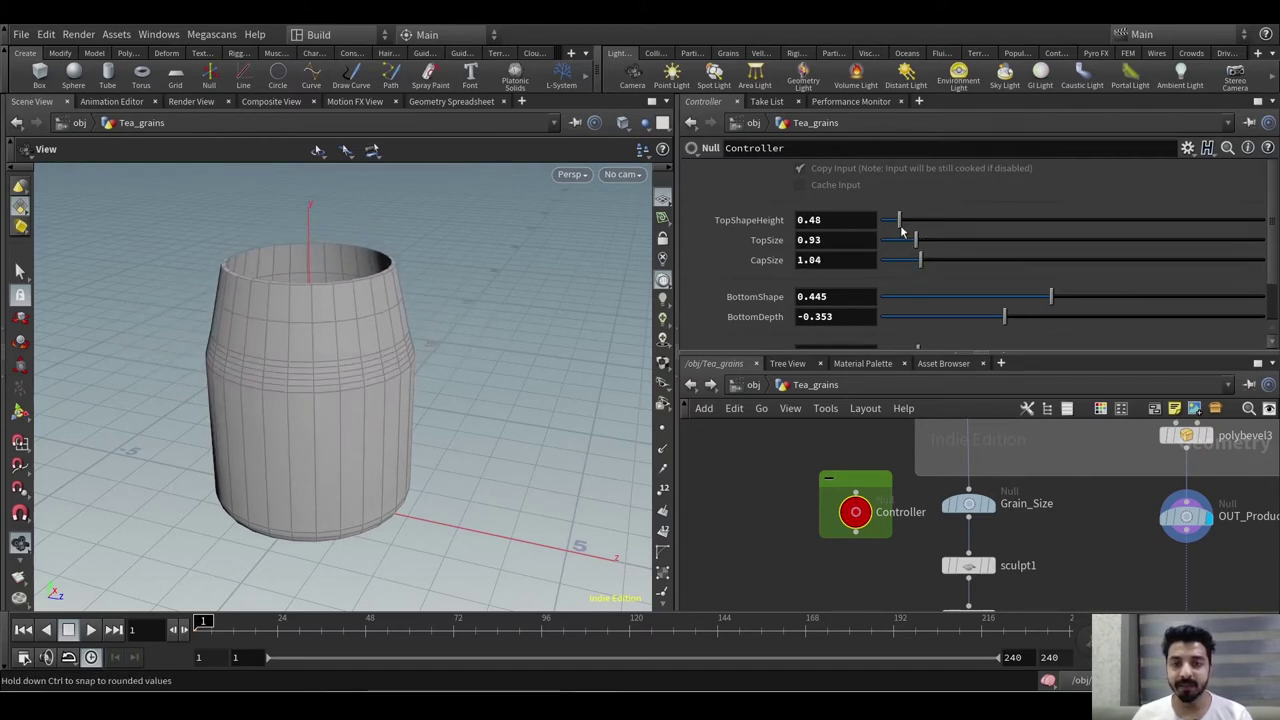
mouse_move(898, 220)
mouse_down()
mouse_move(942, 224)
mouse_move(898, 222)
mouse_up()
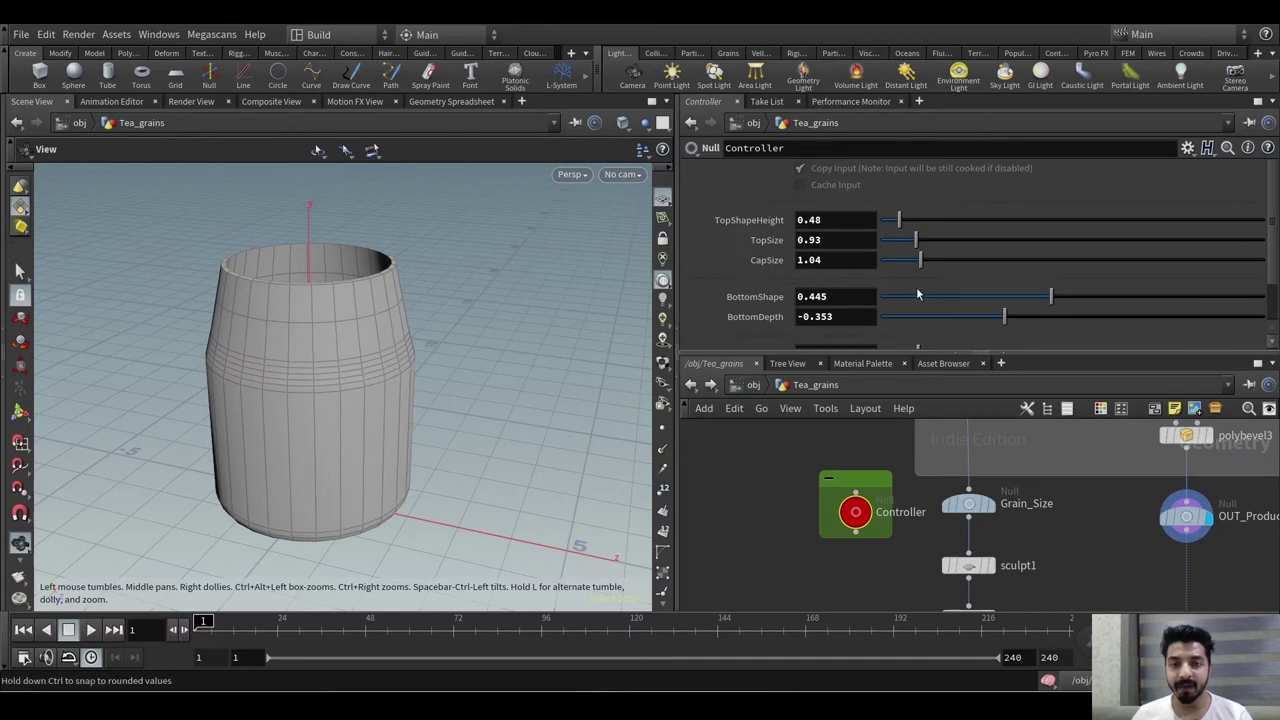
key(ctrl+z)
key(ctrl+z)
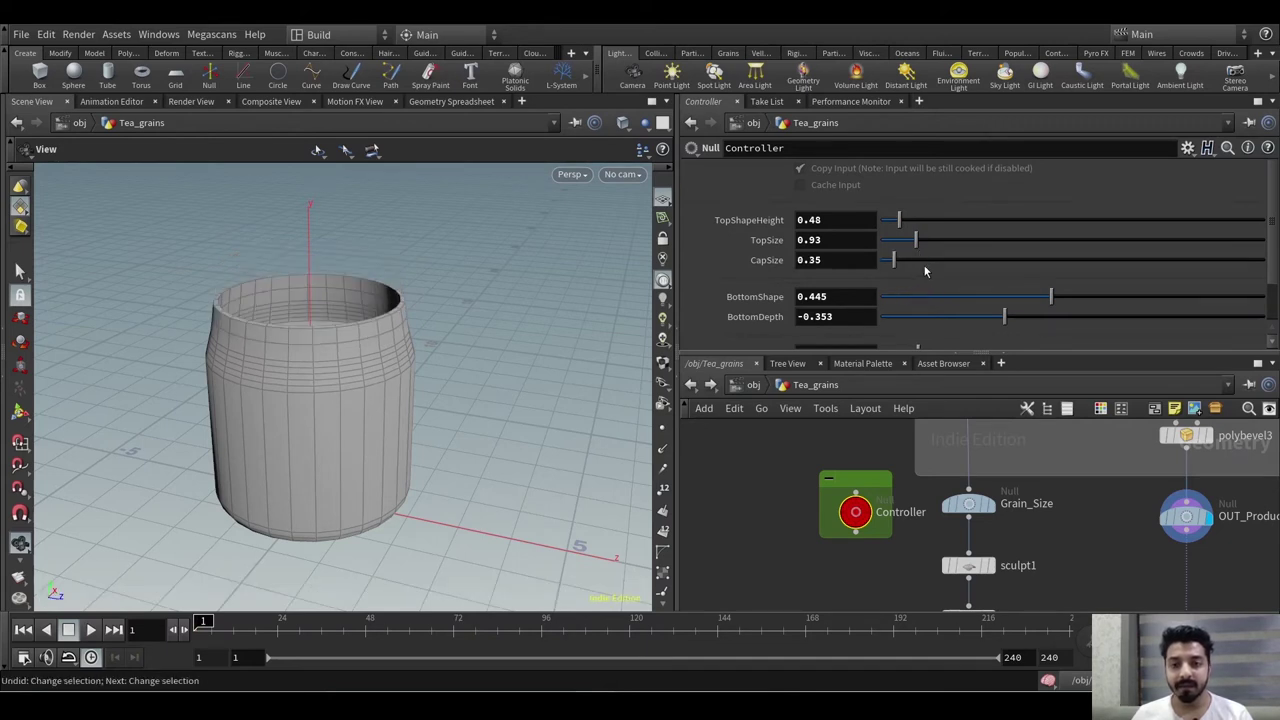
key(ctrl+z)
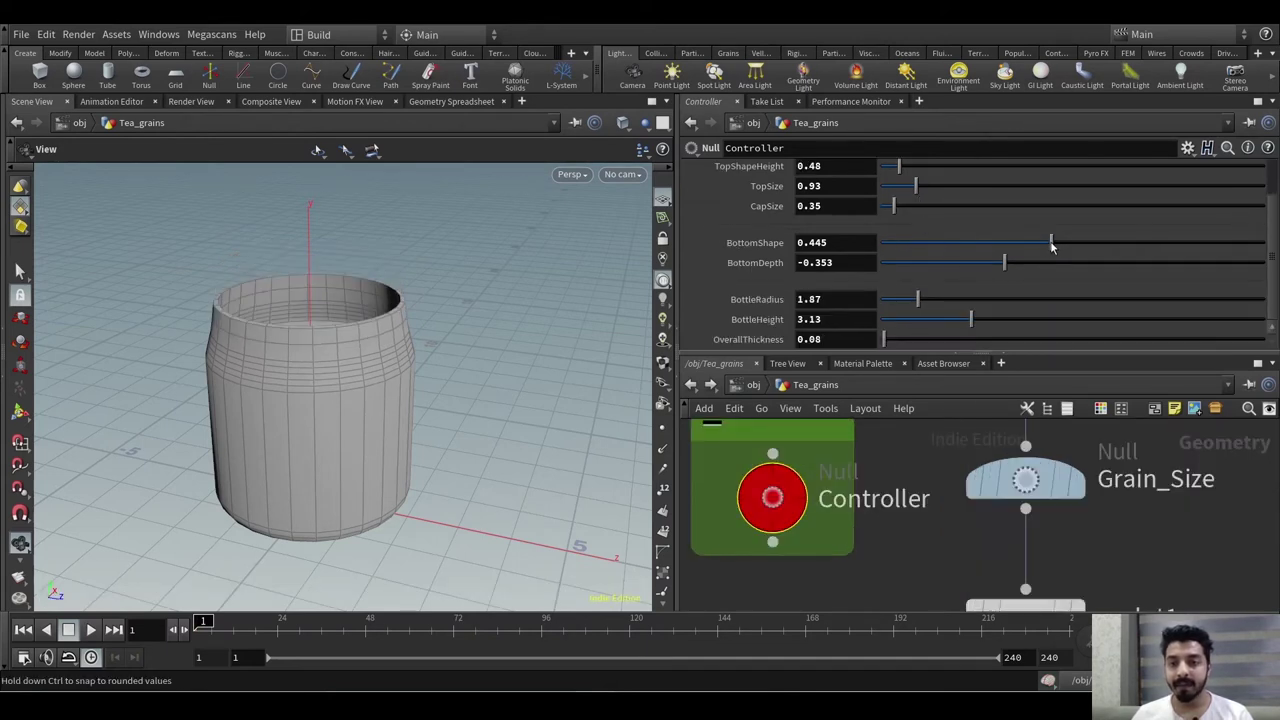
- Try different BottomShape values and a BottomDepth of 0.962 while viewing the bottle's base, undoing each change
mouse_move(1051, 246)
mouse_down()
mouse_move(1010, 246)
mouse_move(1190, 246)
mouse_move(1049, 246)
mouse_up()
middle_drag(498, 486, 486, 337)
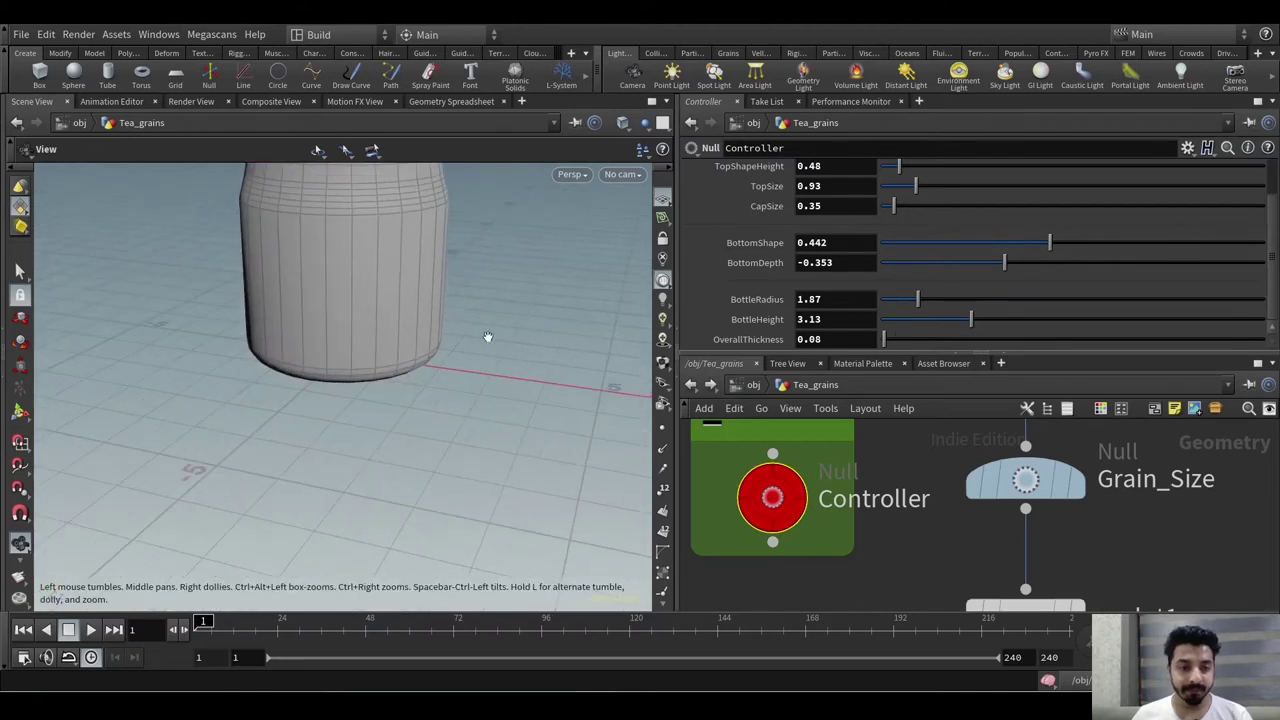
right_drag(486, 337, 406, 414)
drag(406, 414, 421, 370)
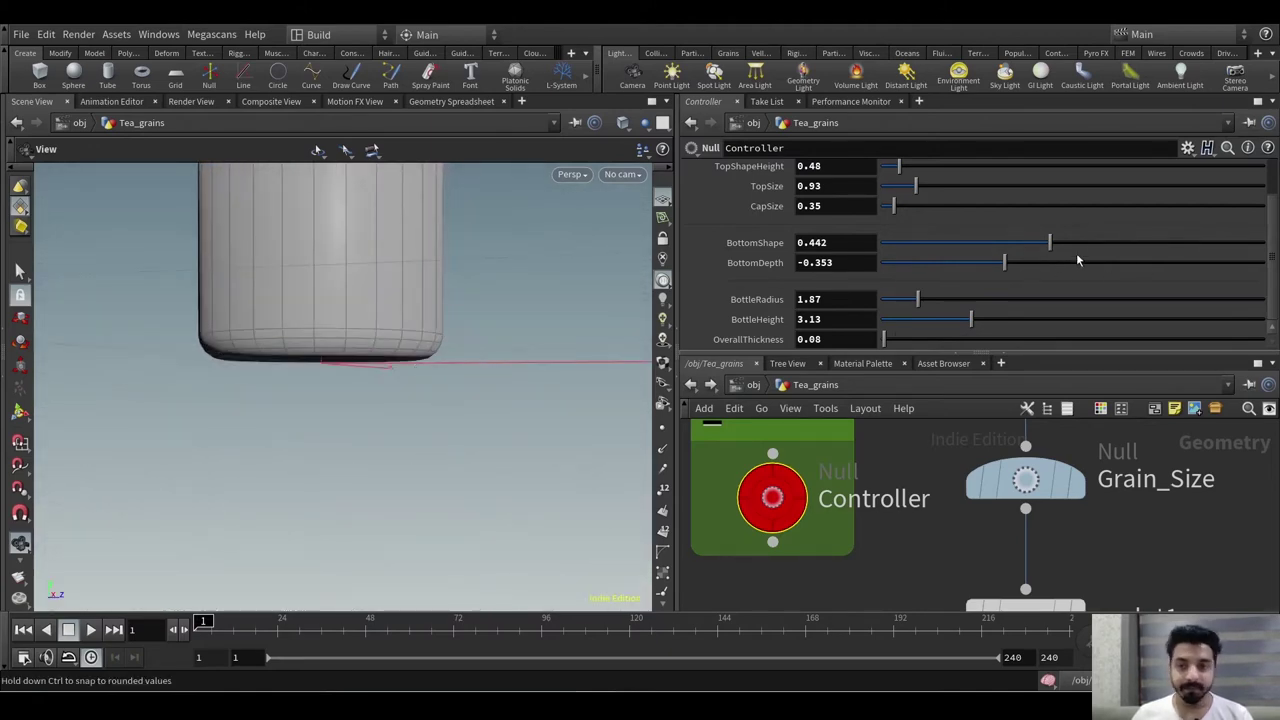
key(ctrl+z)
drag(1060, 249, 1197, 242)
key(ctrl+z)
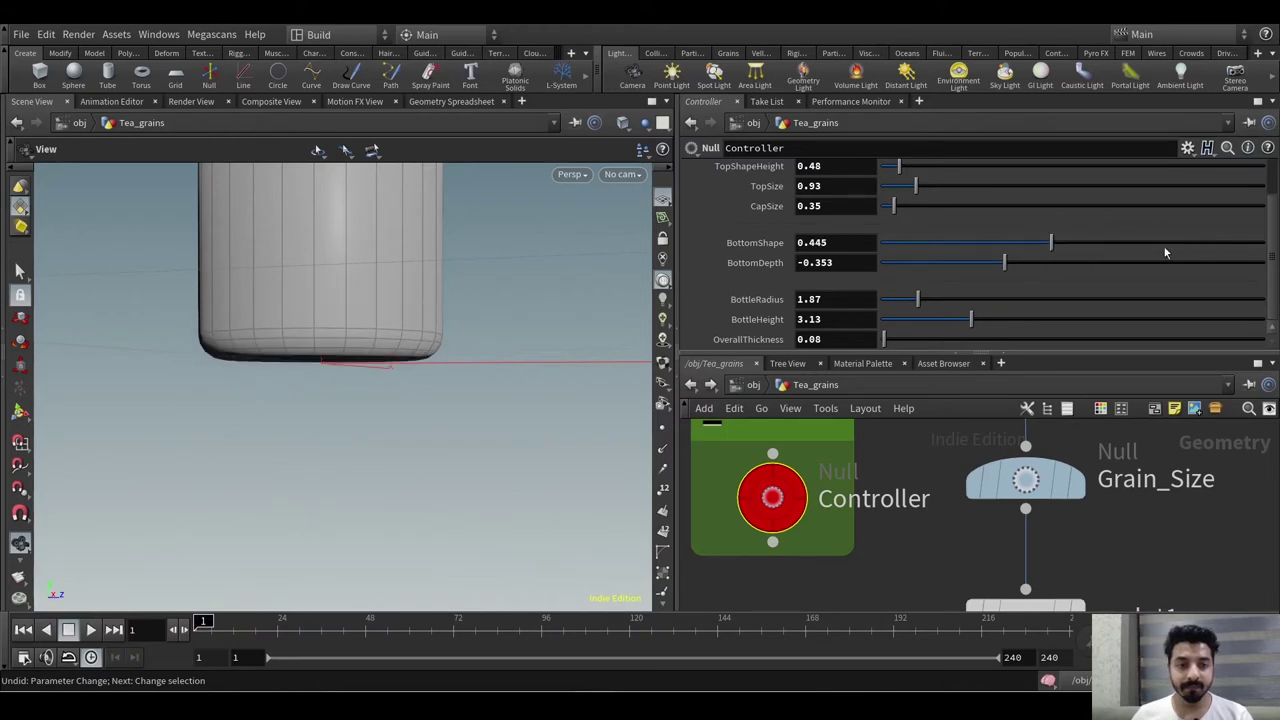
drag(1003, 263, 1257, 260)
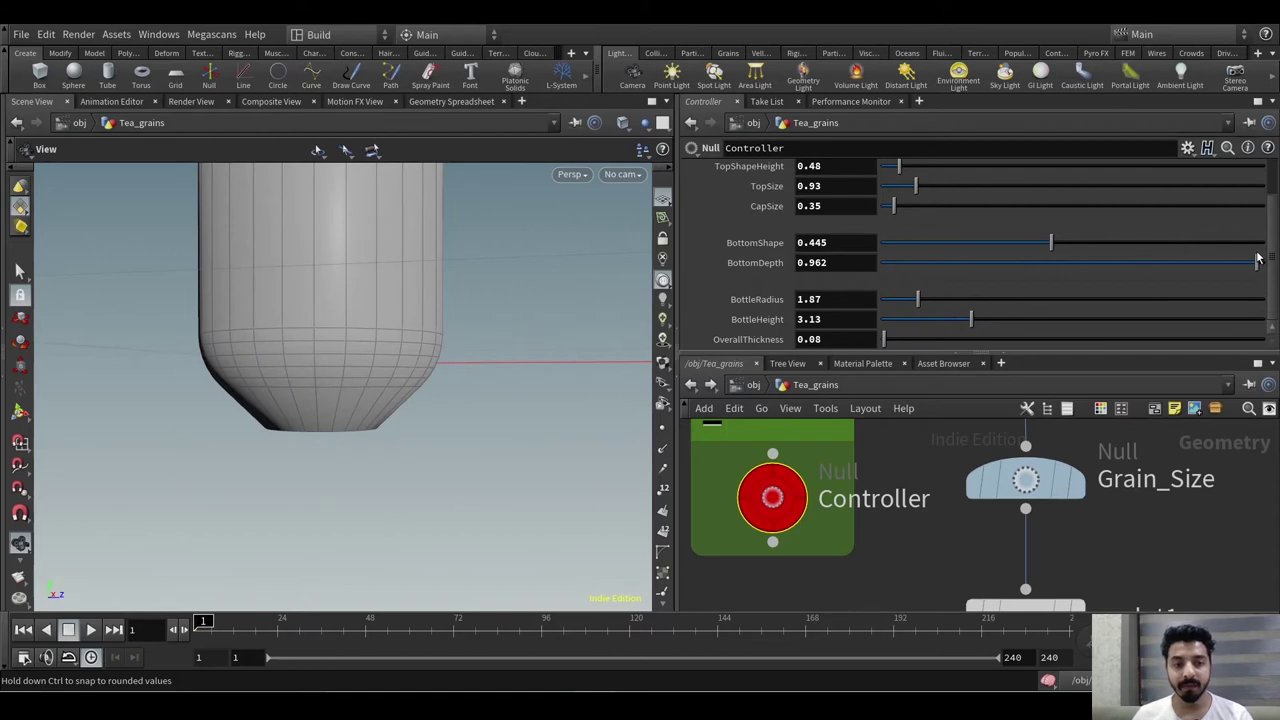
key(ctrl+z)
- Try a larger BottleRadius and a BottleHeight of 4.69 on the whole bottle, undoing each change
scroll(363, 374, down, 3)
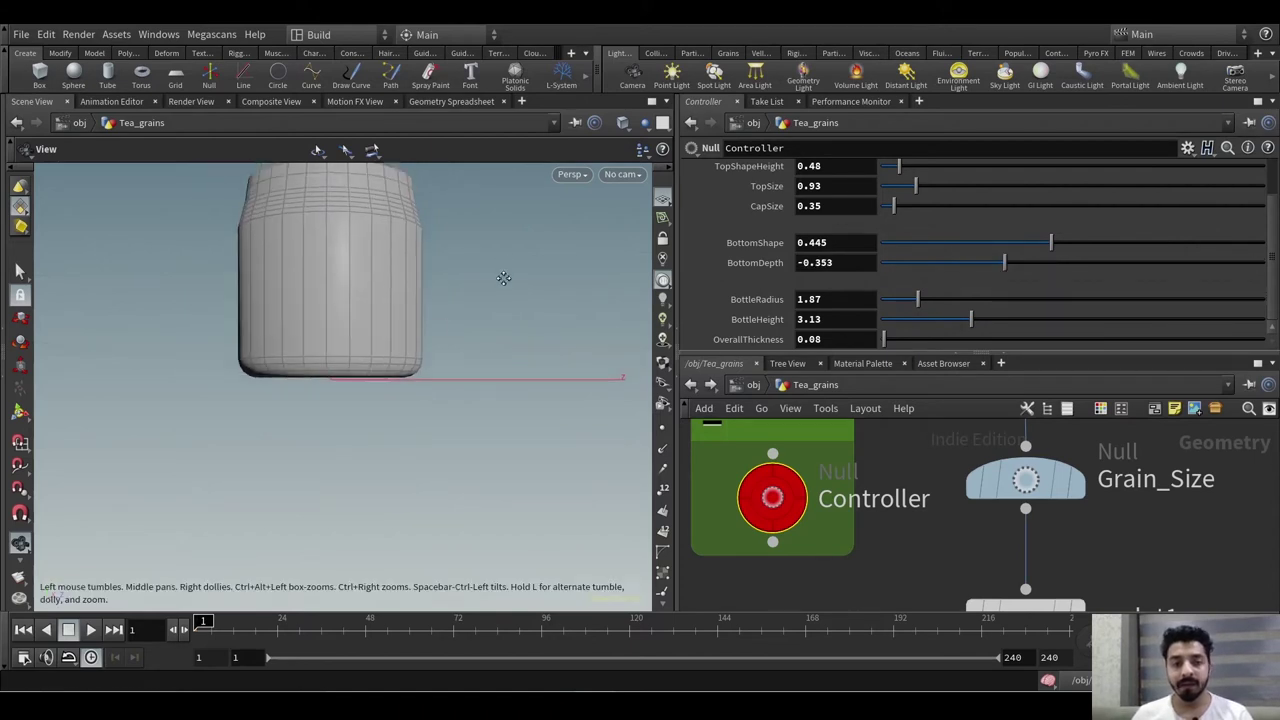
drag(505, 277, 492, 431)
drag(917, 299, 1068, 300)
key(ctrl+z)
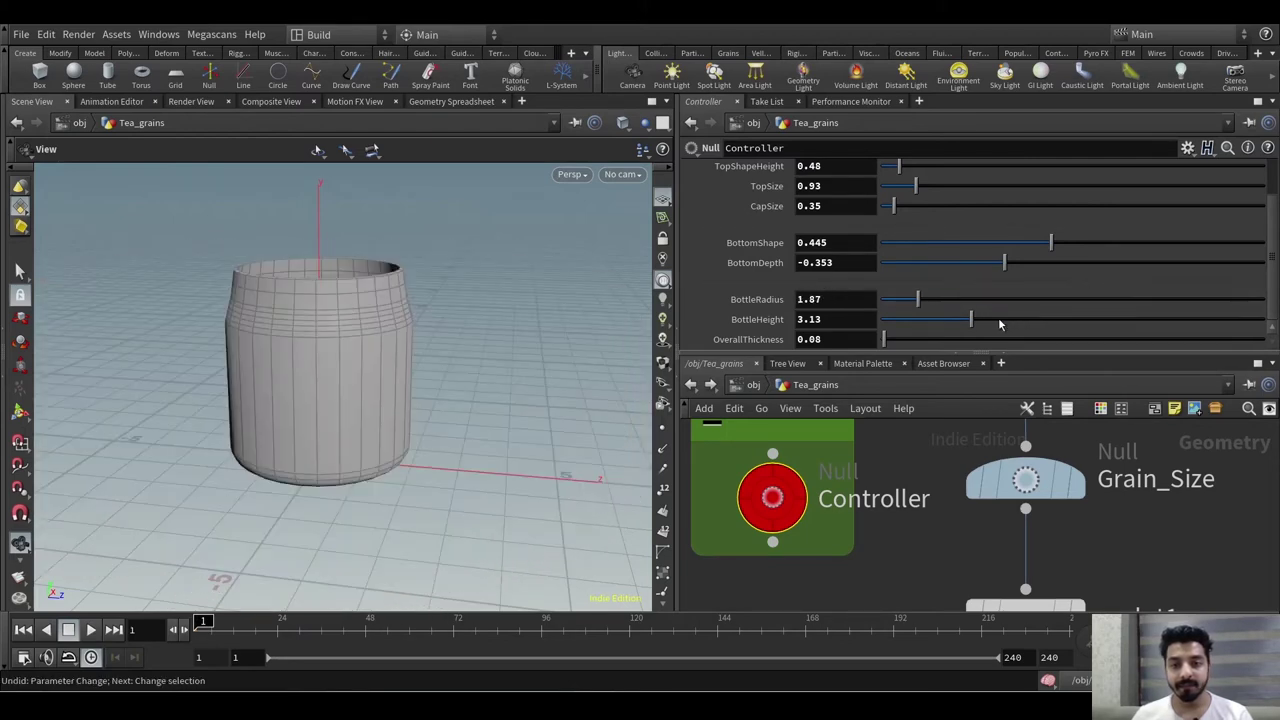
drag(972, 320, 1046, 321)
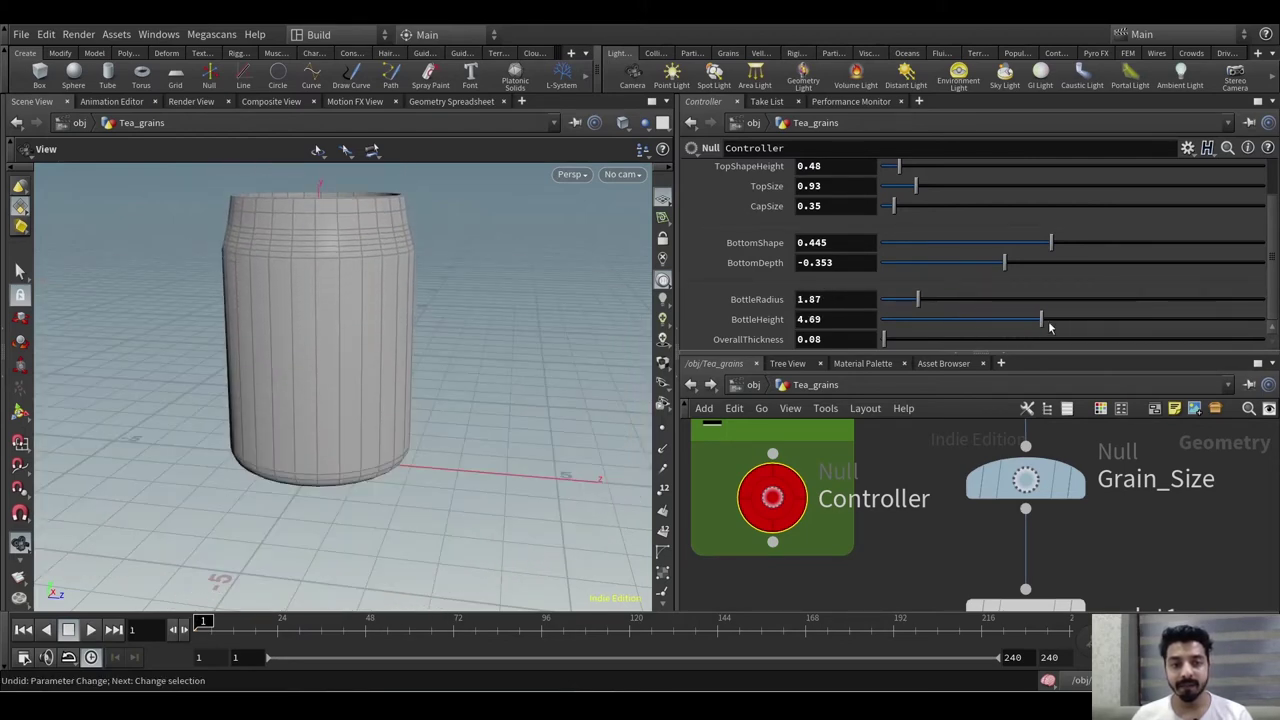
key(ctrl+z)
- Try a greater OverallThickness for the bottle, and undo back to the OUT_Product selection
drag(887, 343, 920, 345)
key(ctrl+z)
key(ctrl+z)
key(ctrl+z)
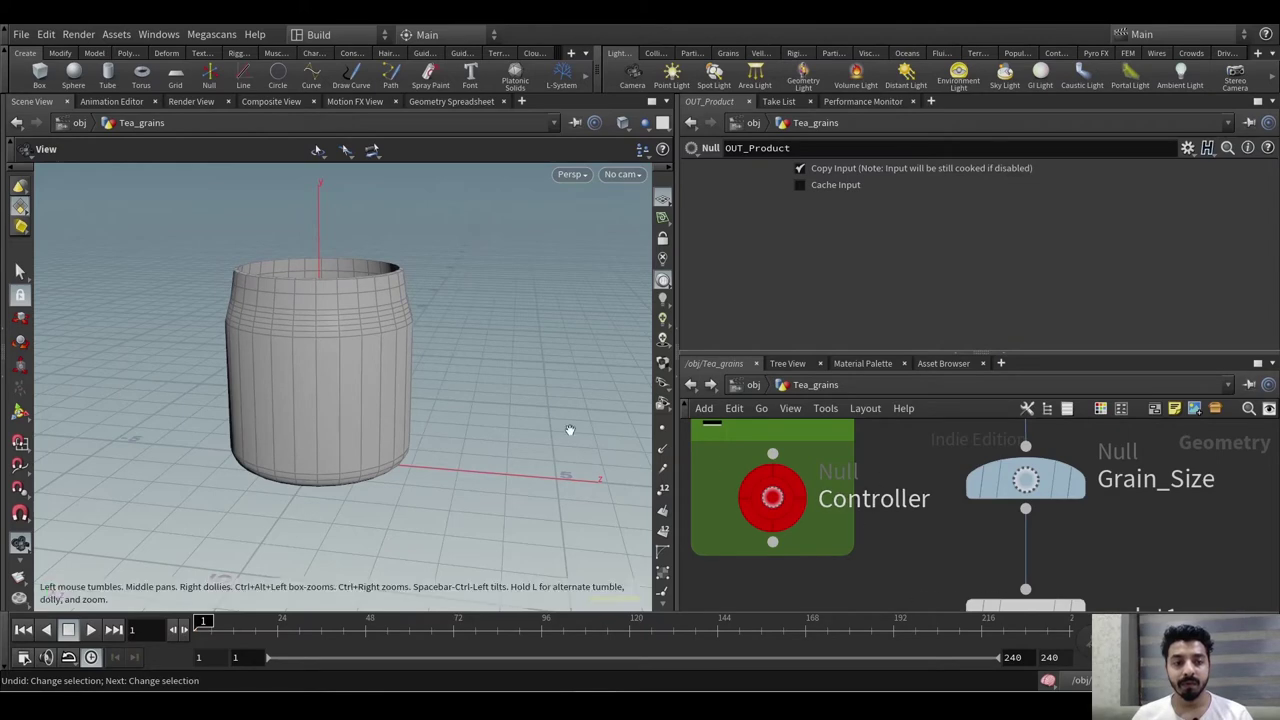
- Examine the bottle's rim, wall thickness and inner surface from above and from the side
drag(376, 301, 394, 414)
scroll(368, 278, up, 8)
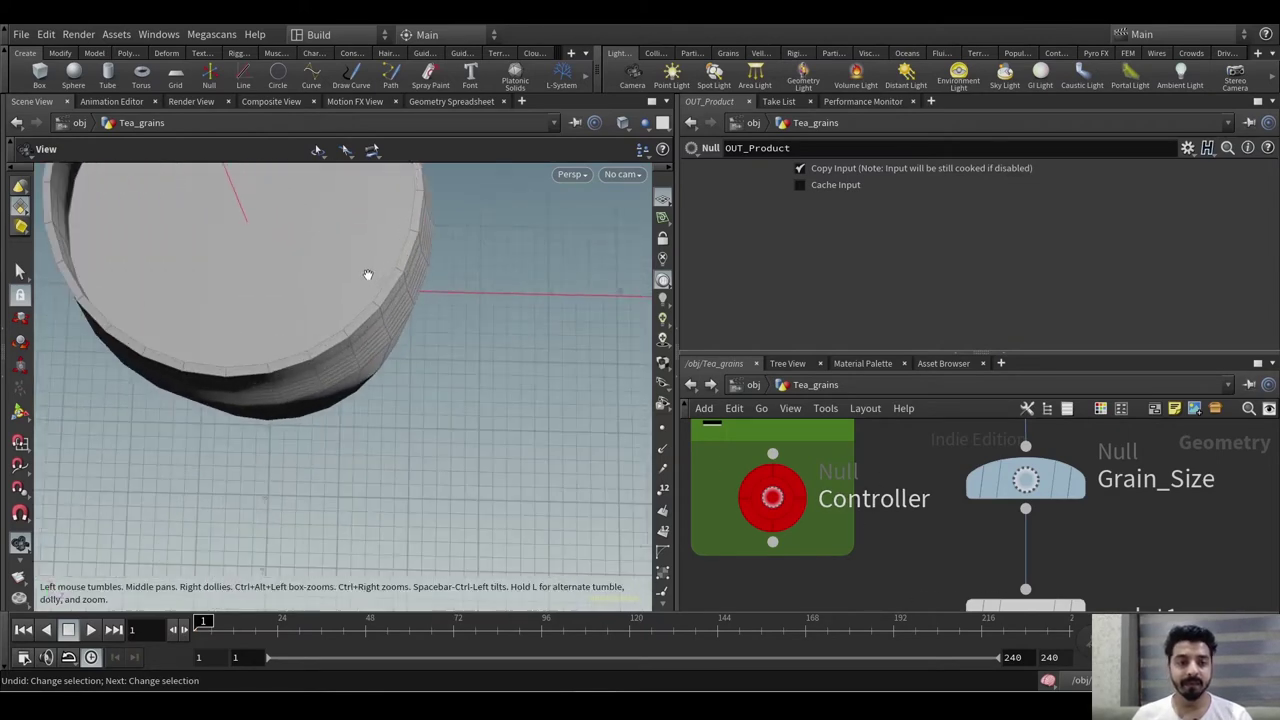
drag(408, 319, 425, 257)
scroll(432, 275, down, 6)
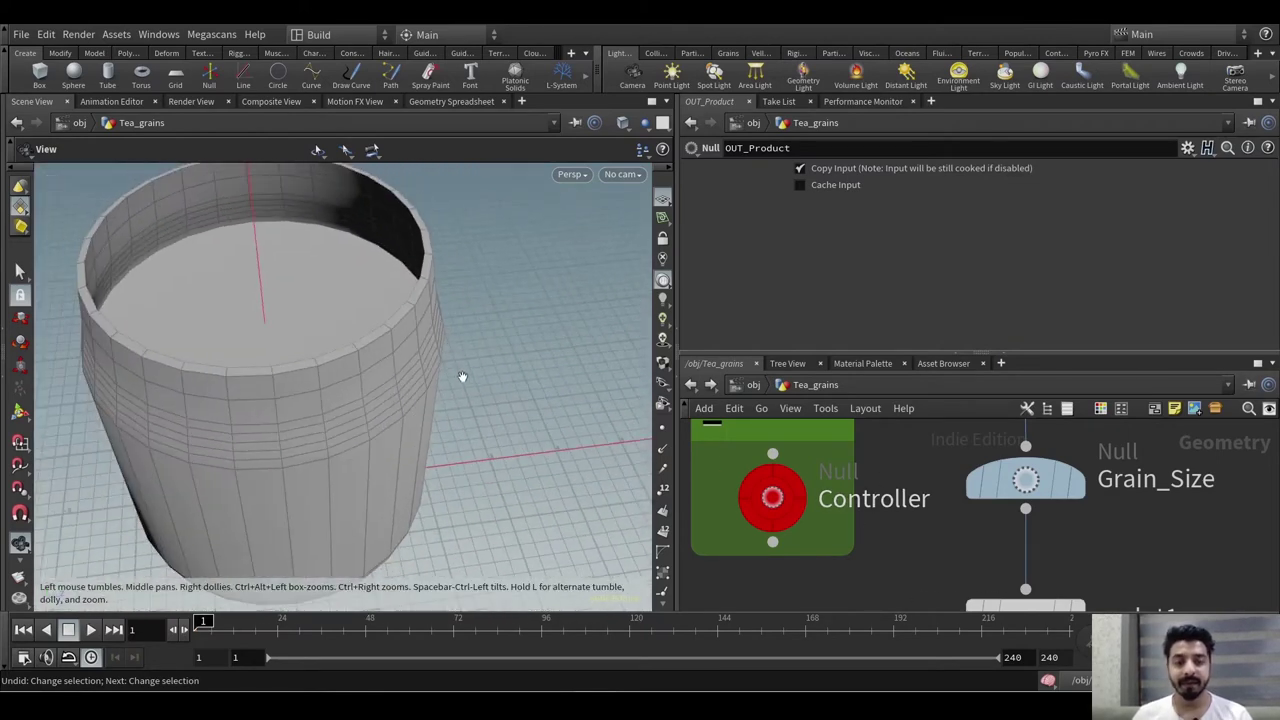
drag(458, 425, 451, 396)
scroll(923, 532, down, 6)
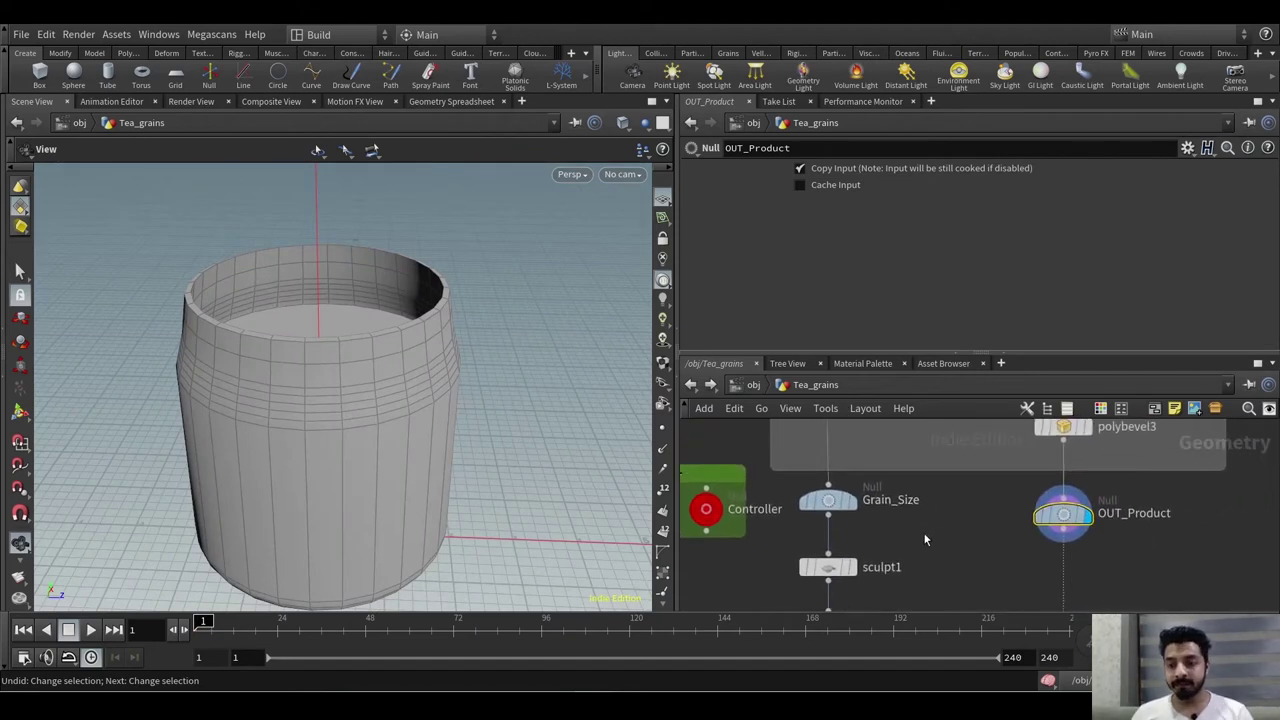
- Display the Bottle_VDB null of the Collision GEO group in the 3D view
middle_drag(955, 540, 857, 503)
middle_drag(960, 571, 903, 418)
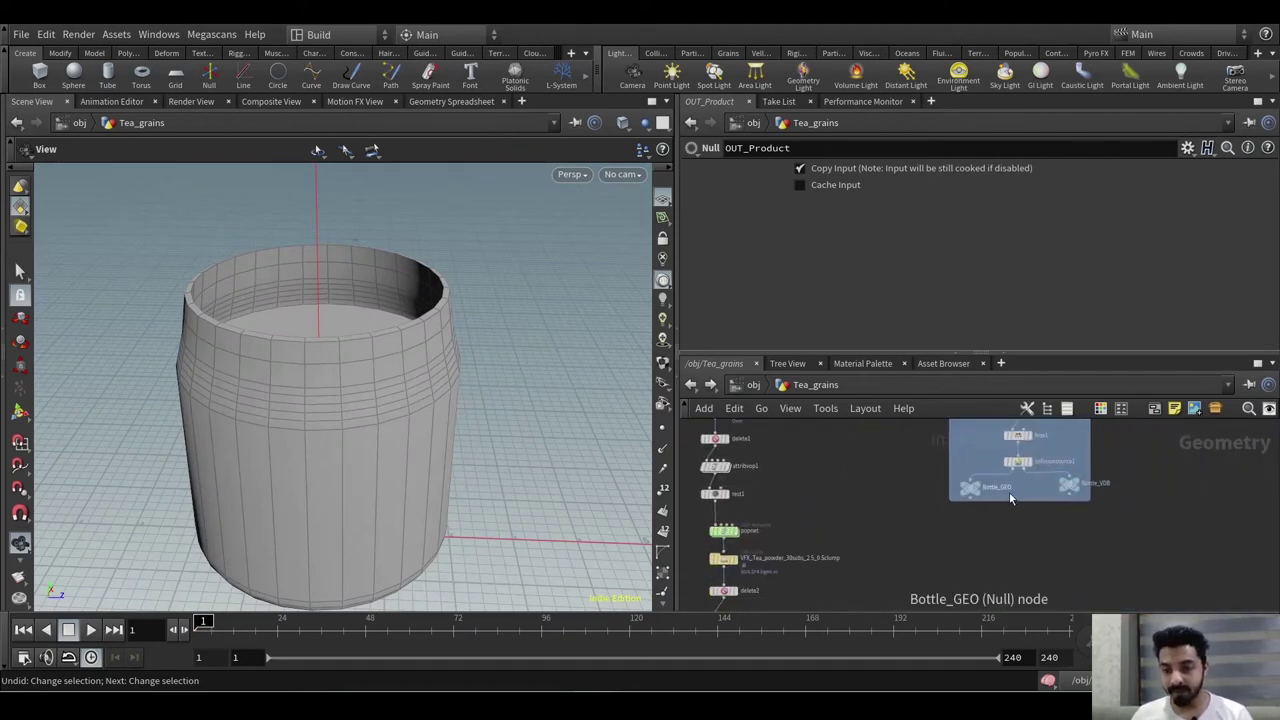
scroll(1011, 493, up, 3)
middle_drag(1042, 514, 980, 549)
mouse_move(1061, 508)
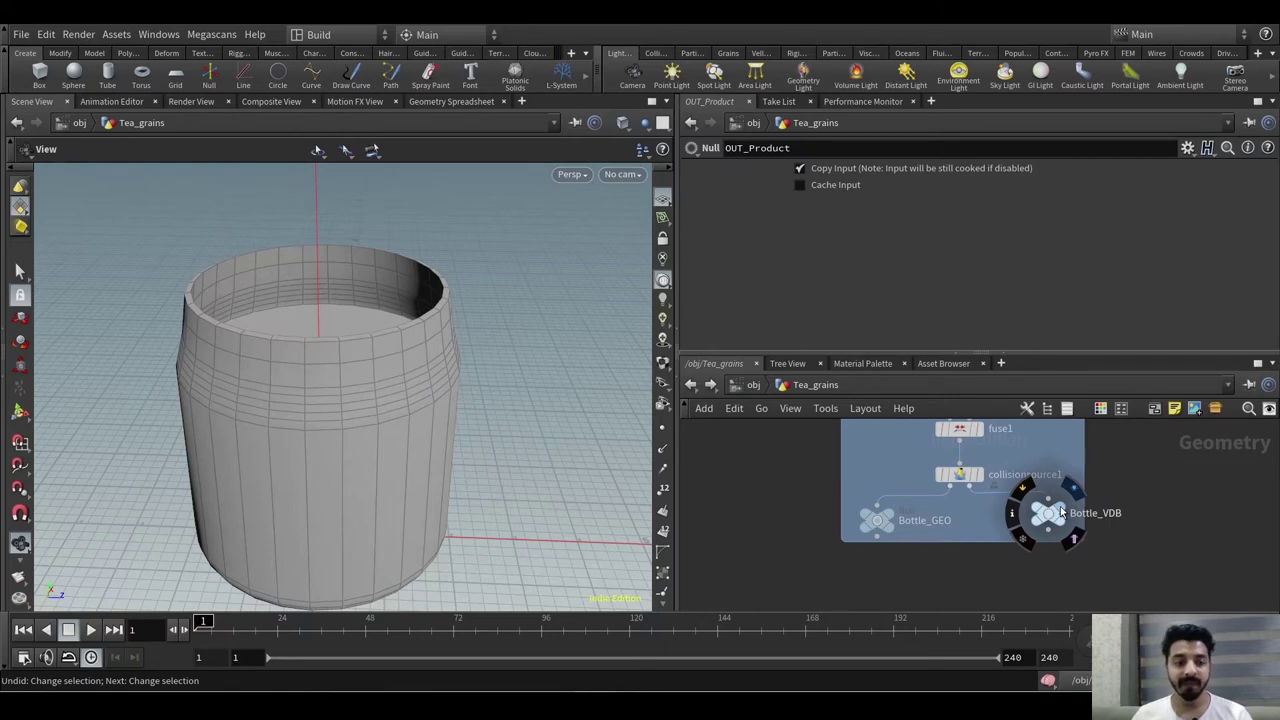
click(1062, 512)
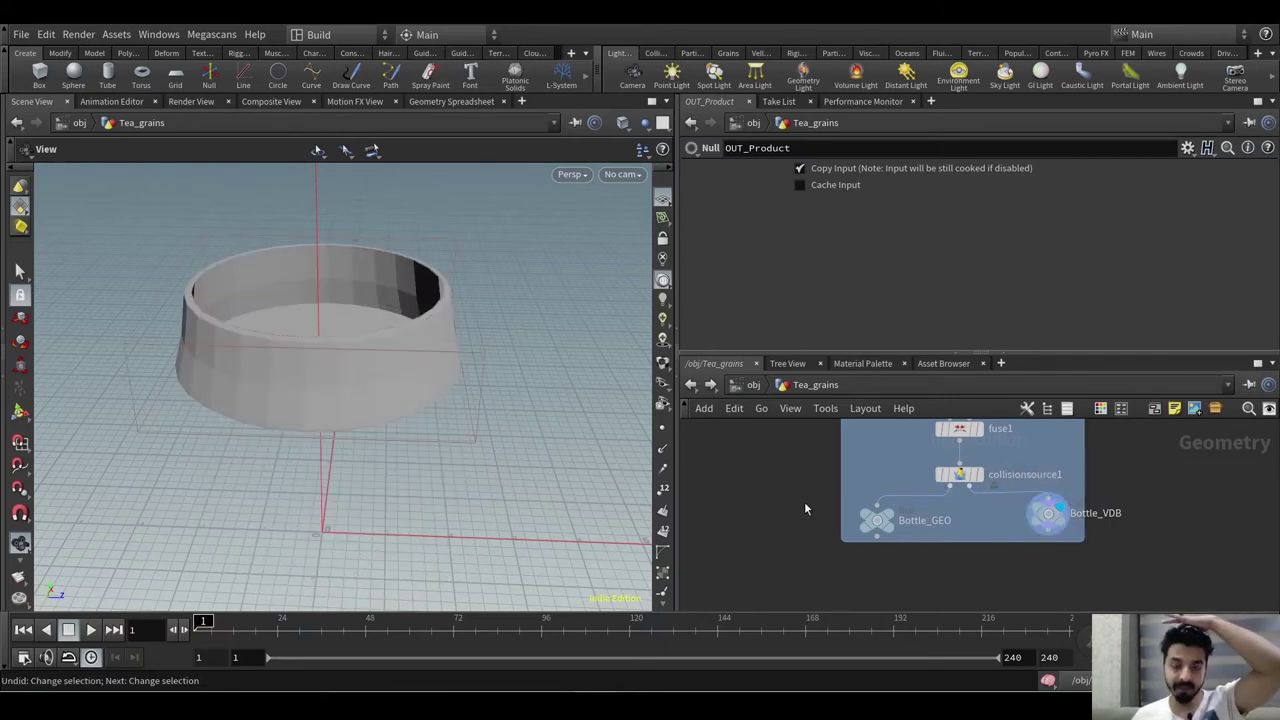
- Compare the Bottle_VDB collision ring with the Bespoken Breakfast jar image, return to Houdini and inspect the ring from several angles
scroll(792, 505, down, 5)
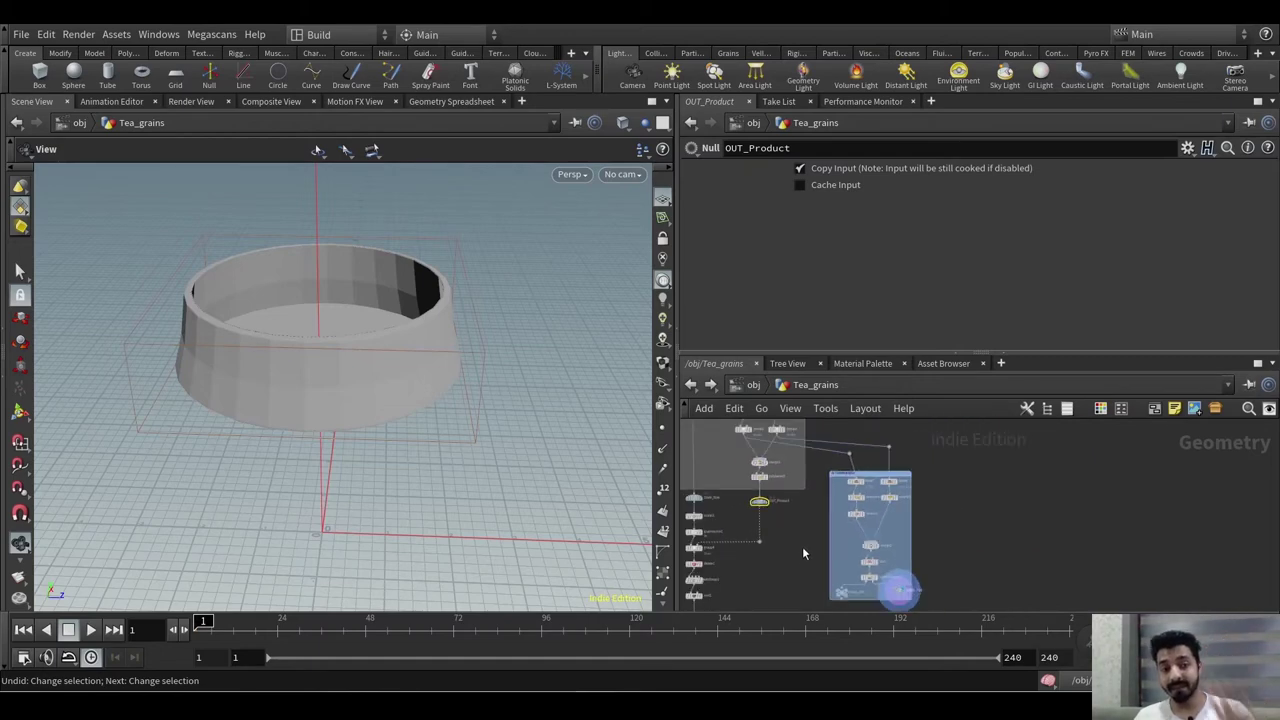
mouse_move(406, 389)
mouse_down()
mouse_move(423, 397)
mouse_move(424, 368)
mouse_move(386, 377)
mouse_up()
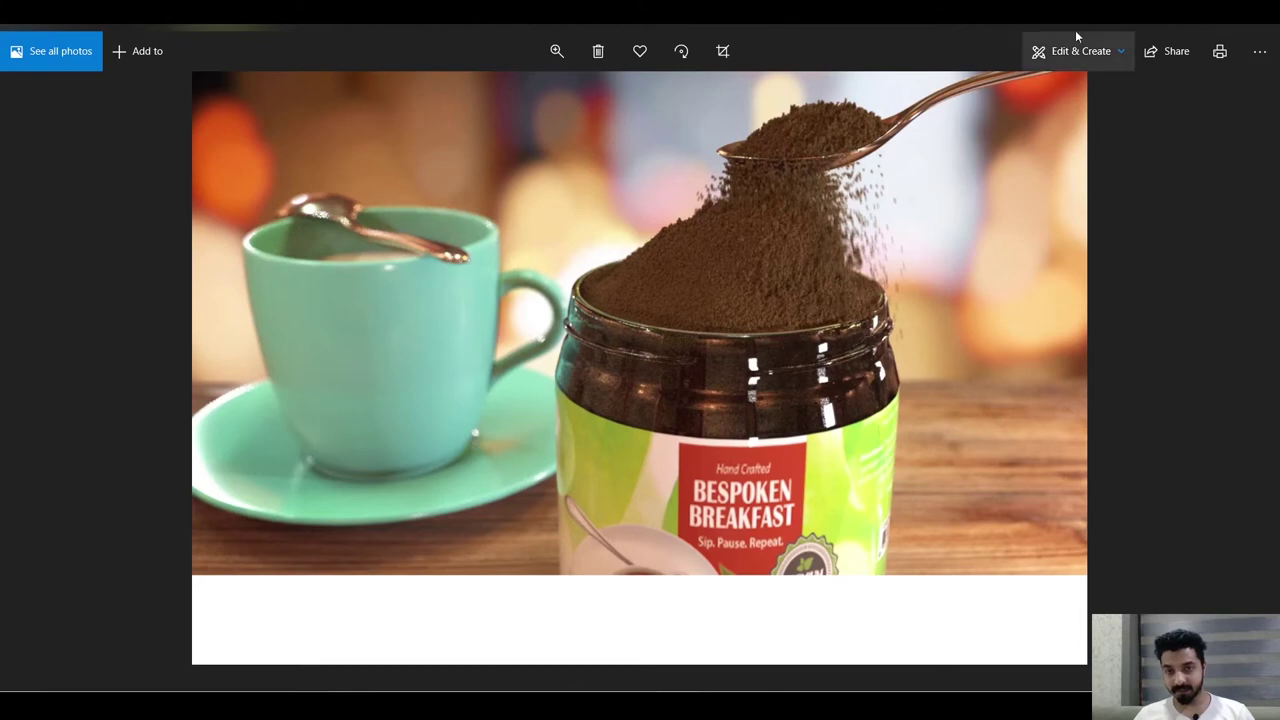
click(1183, 20)
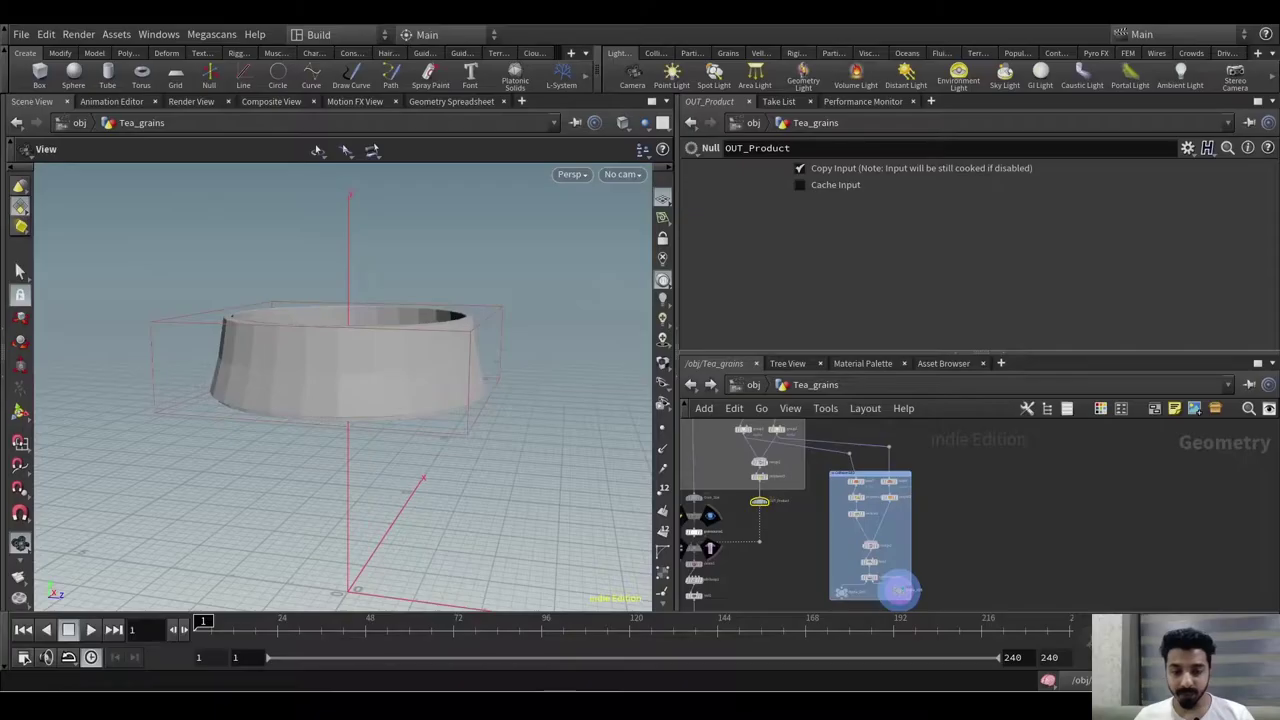
drag(367, 362, 326, 492)
drag(398, 437, 420, 297)
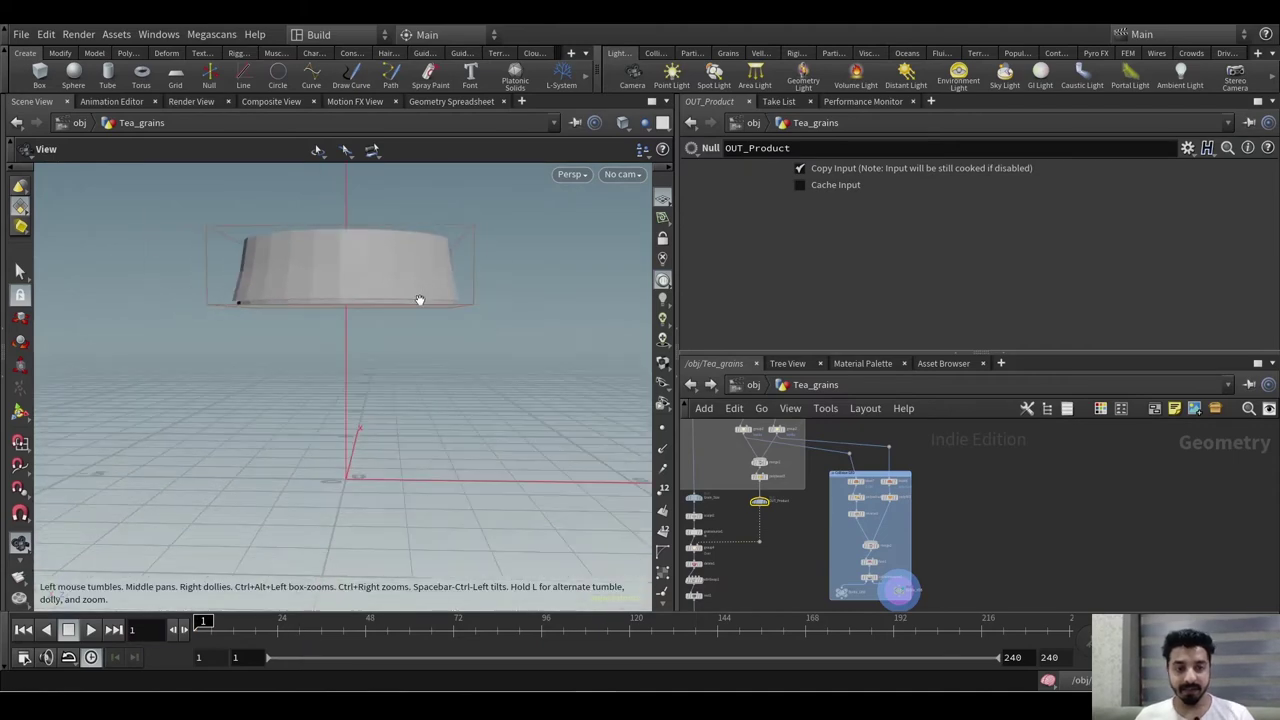
- Display the OUT_Product null in the 3D view and inspect the bottle from above and from the side
scroll(810, 532, up, 4)
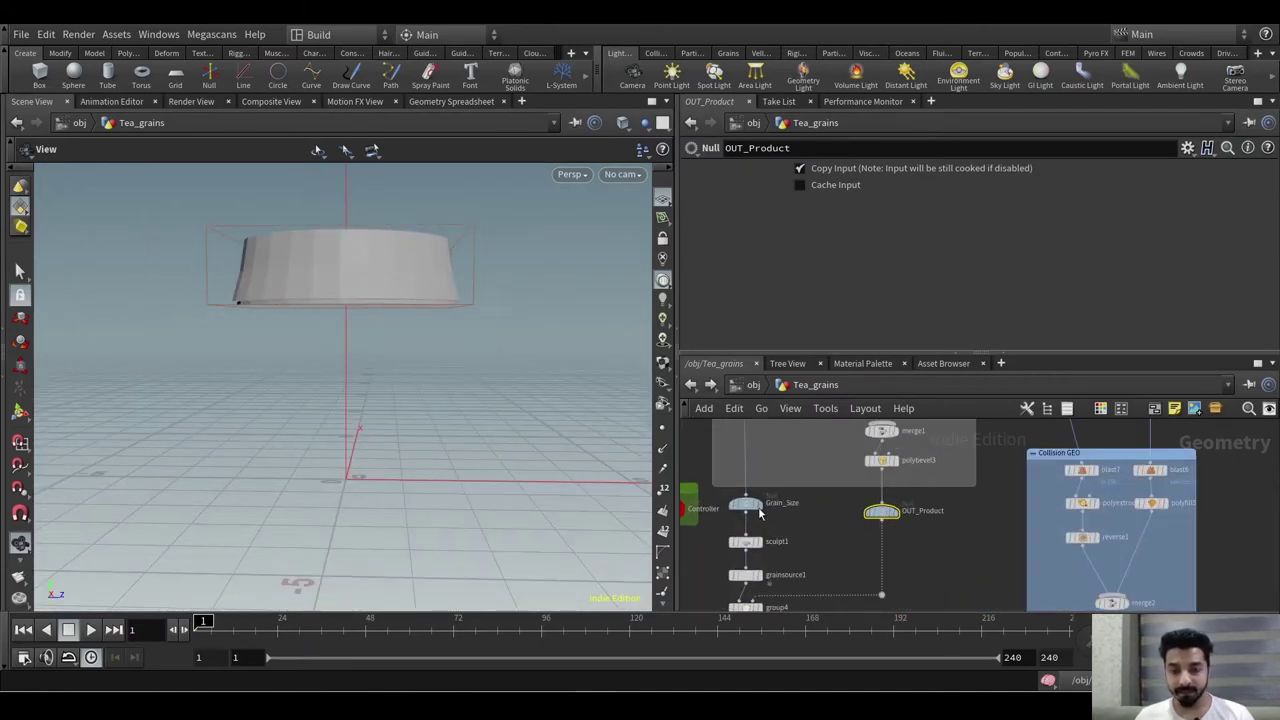
click(897, 512)
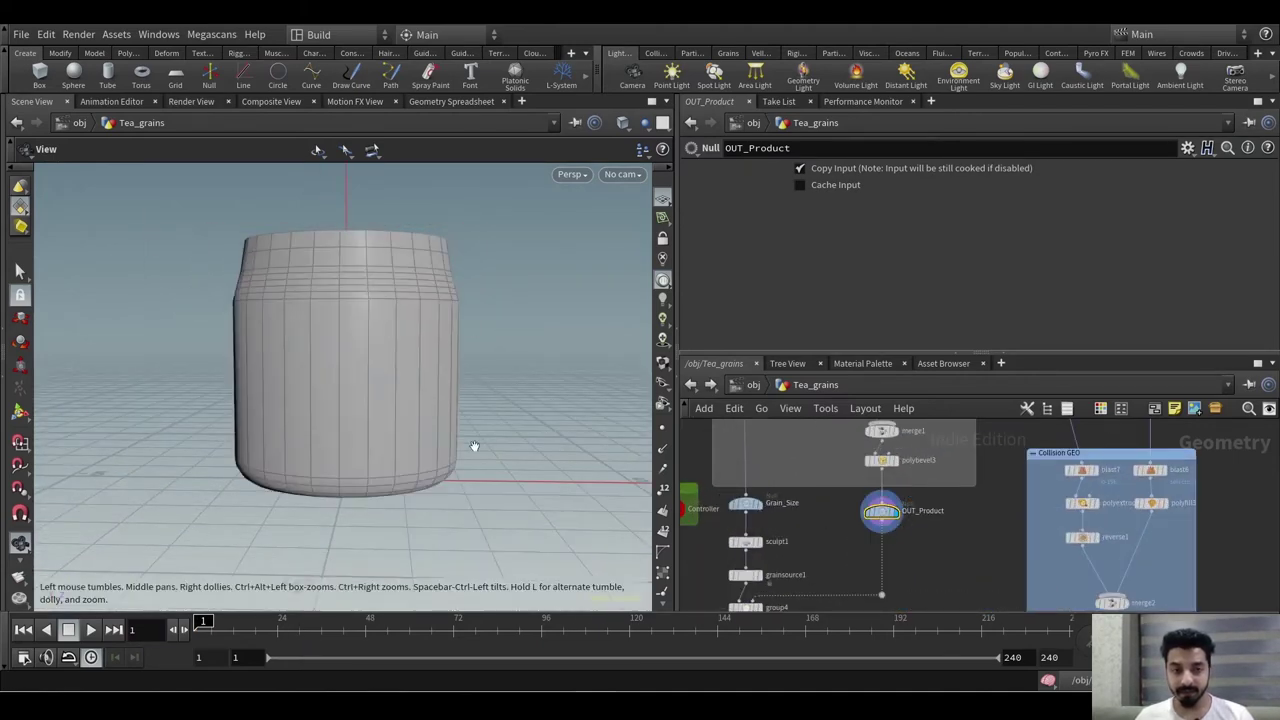
drag(474, 446, 529, 496)
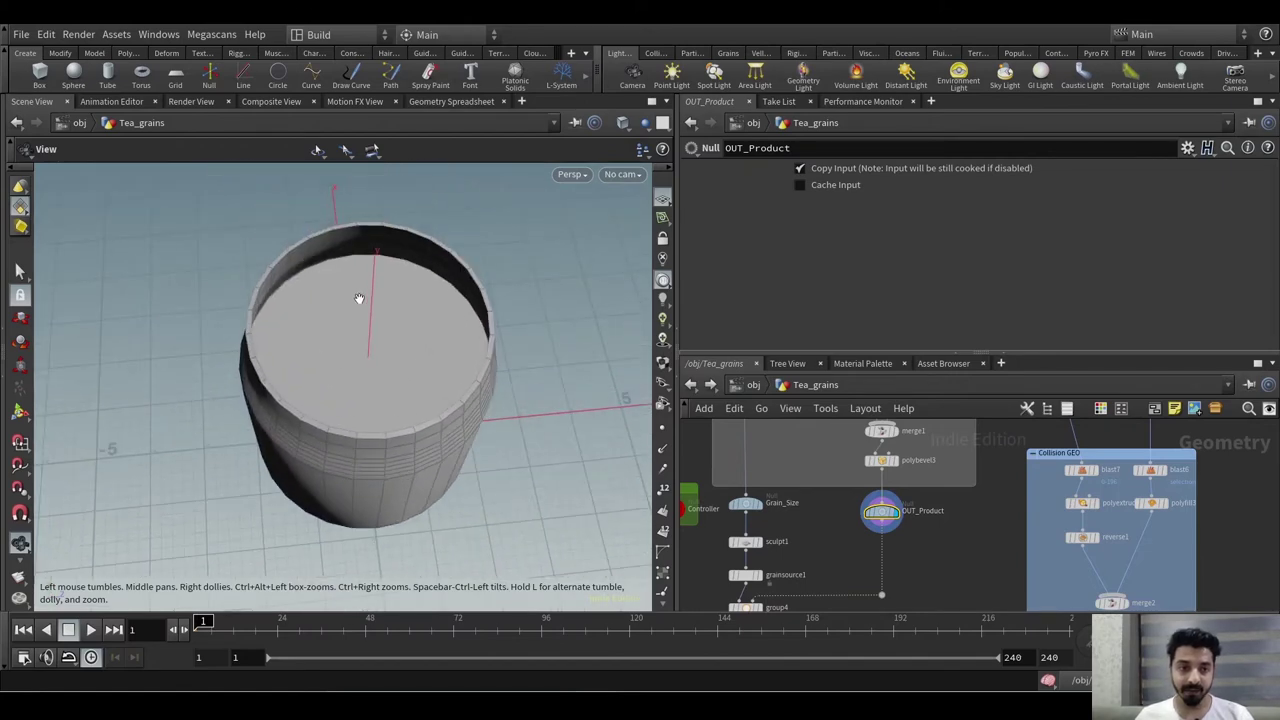
drag(359, 298, 334, 283)
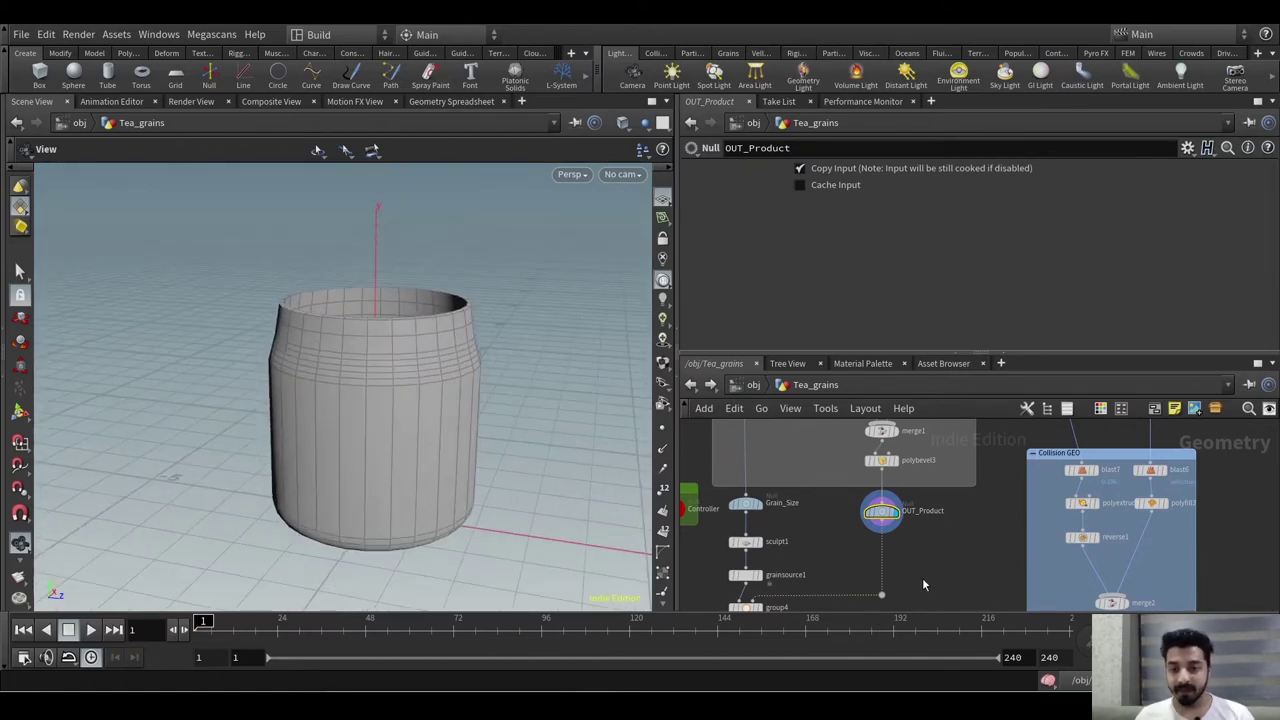
- Display the Grain_Size null in the 3D view and align the OUT_Product node level with it in the network
middle_drag(930, 566, 986, 511)
middle_drag(846, 485, 929, 608)
click(858, 509)
middle_drag(774, 538, 729, 414)
scroll(861, 495, up, 3)
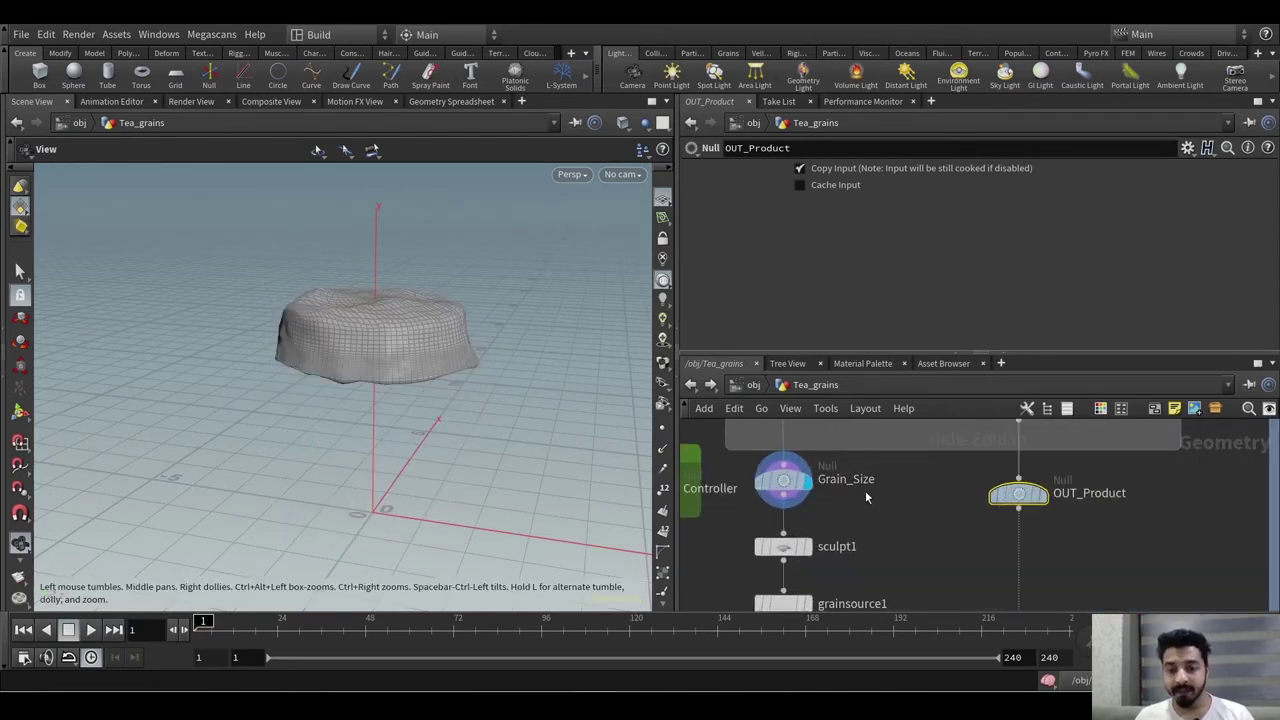
scroll(866, 497, down, 3)
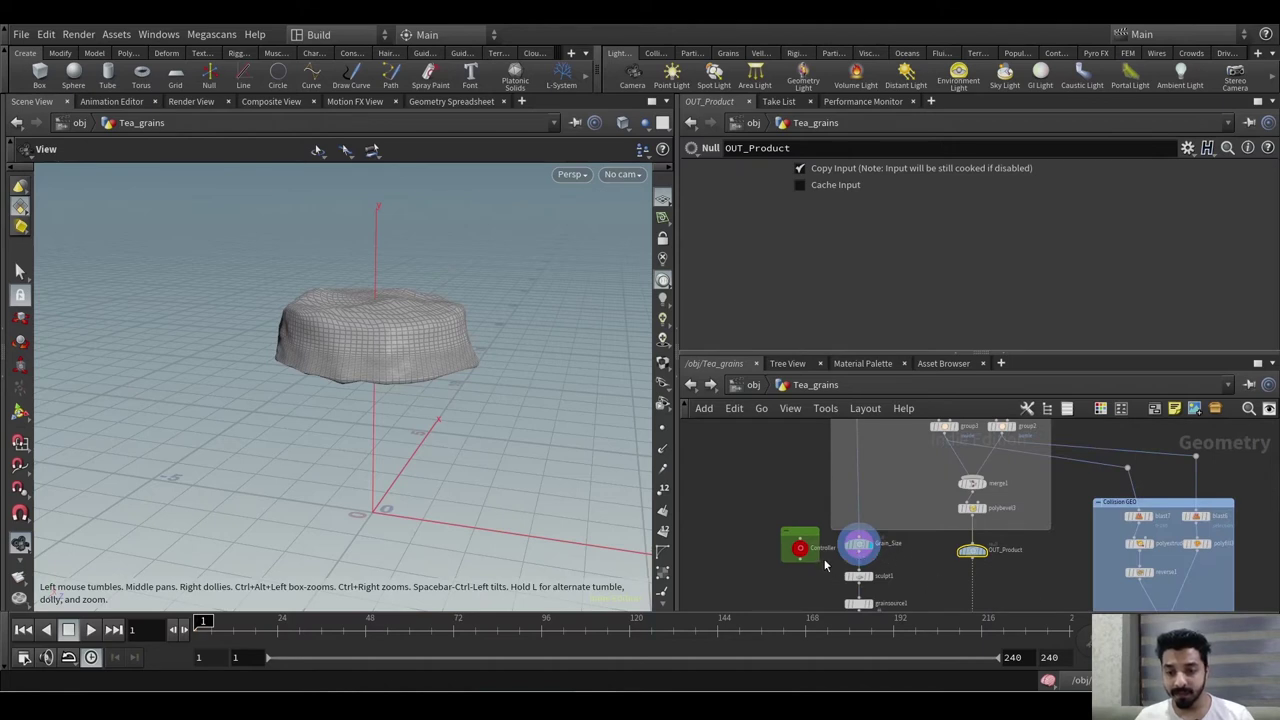
drag(974, 555, 974, 547)
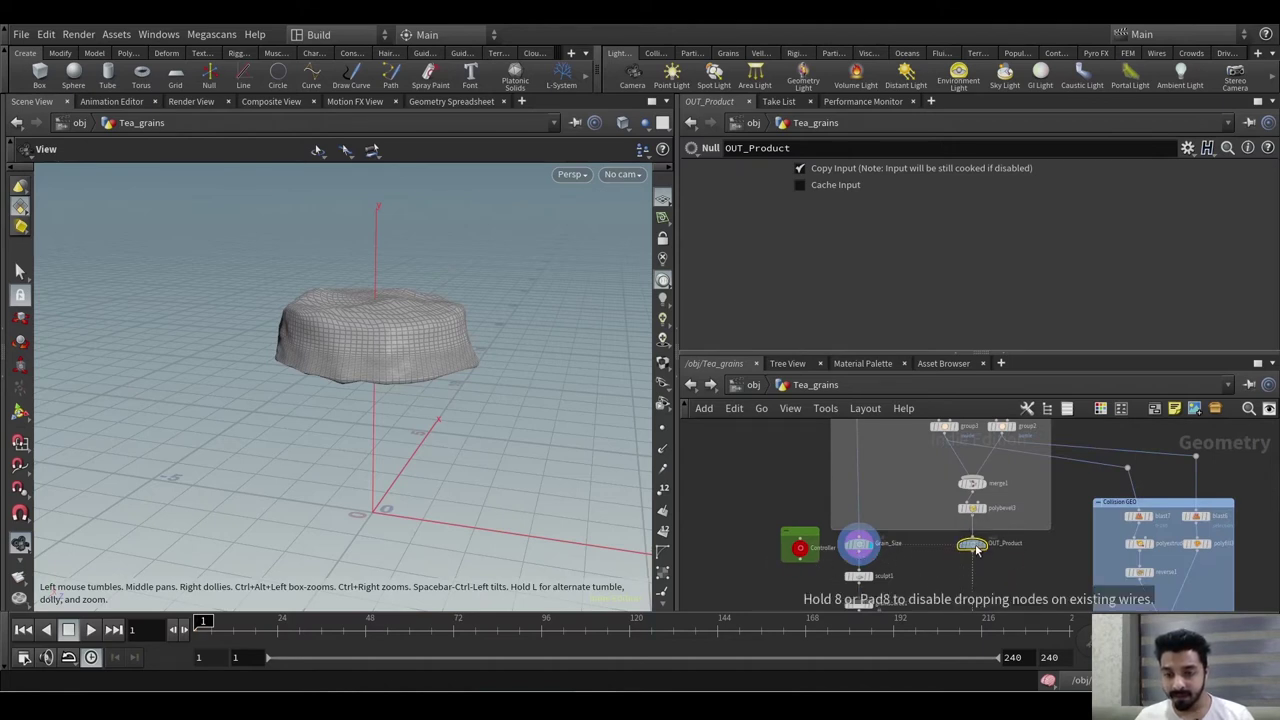
- Try greater TopSize and CapSize values on the Controller with the Grain_Size shape displayed, undoing each change
mouse_move(909, 579)
middle_down()
mouse_move(906, 536)
mouse_move(901, 577)
middle_up()
scroll(906, 522, down, 1)
click(777, 542)
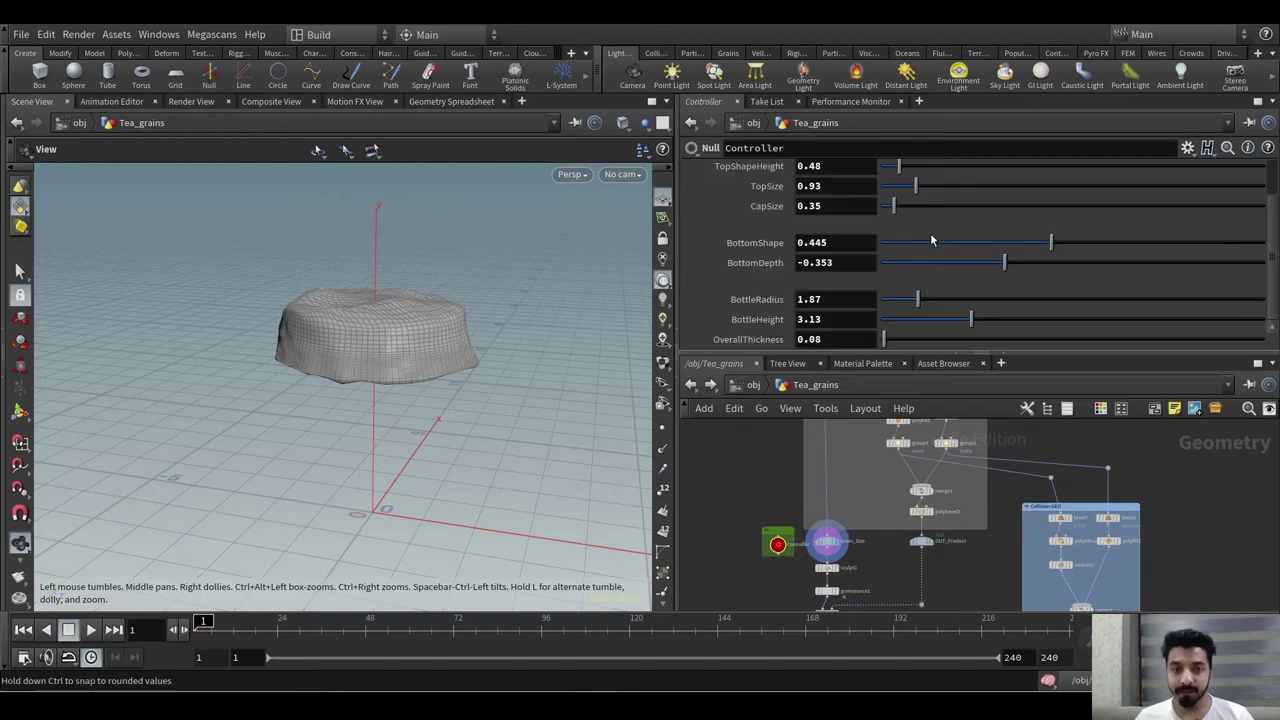
drag(915, 186, 931, 191)
key(ctrl+z)
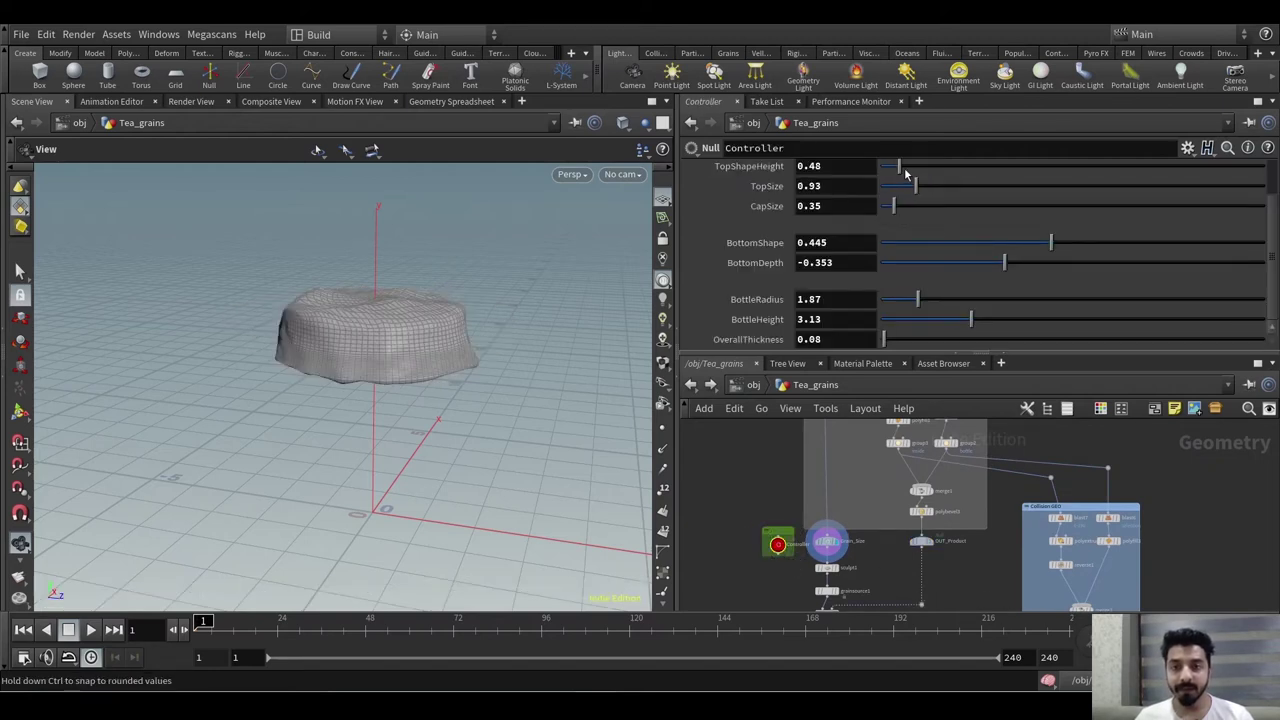
drag(899, 207, 941, 202)
key(ctrl+z)
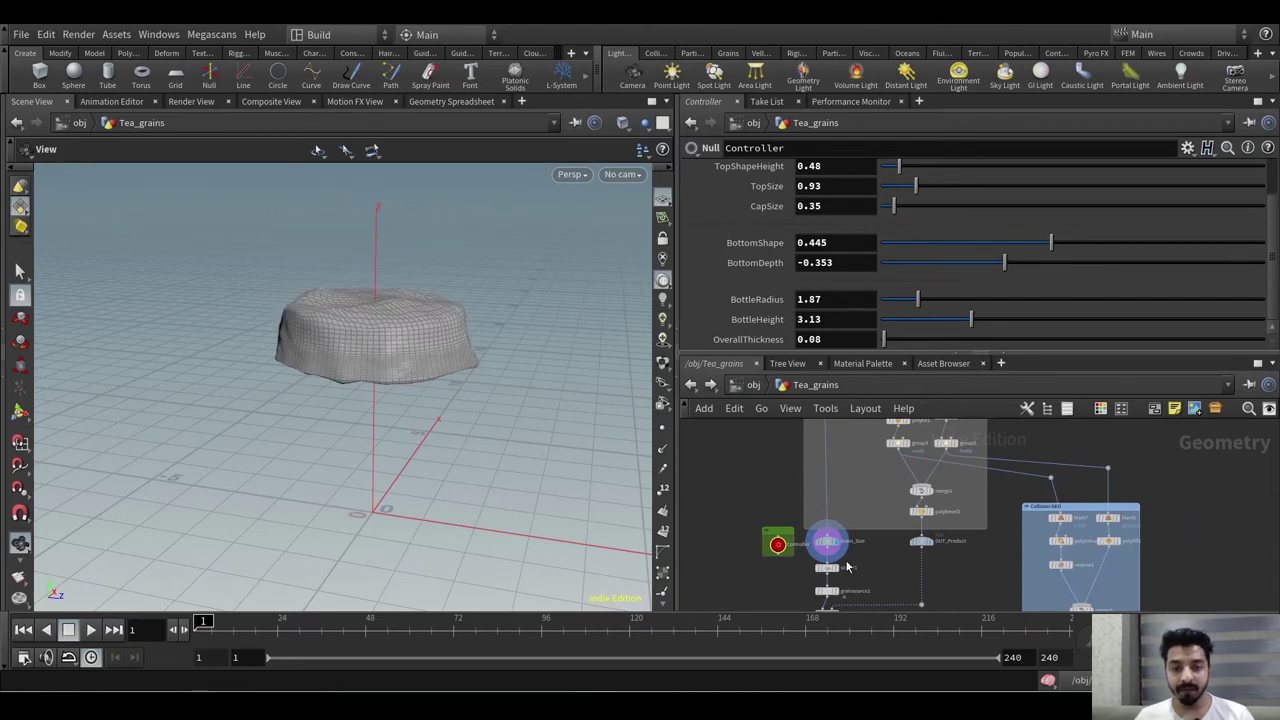
- Display the sculpt1 node below Grain_Size in the 3D view and open its parameters
scroll(870, 568, up, 5)
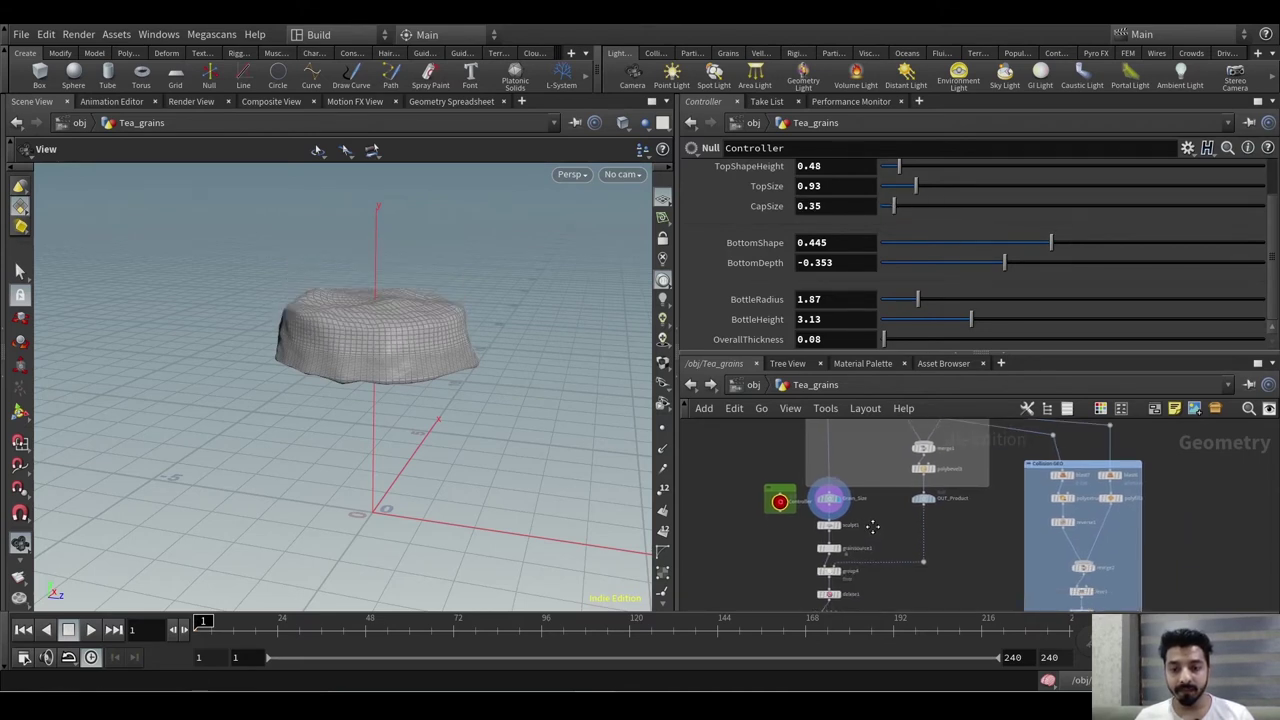
click(817, 522)
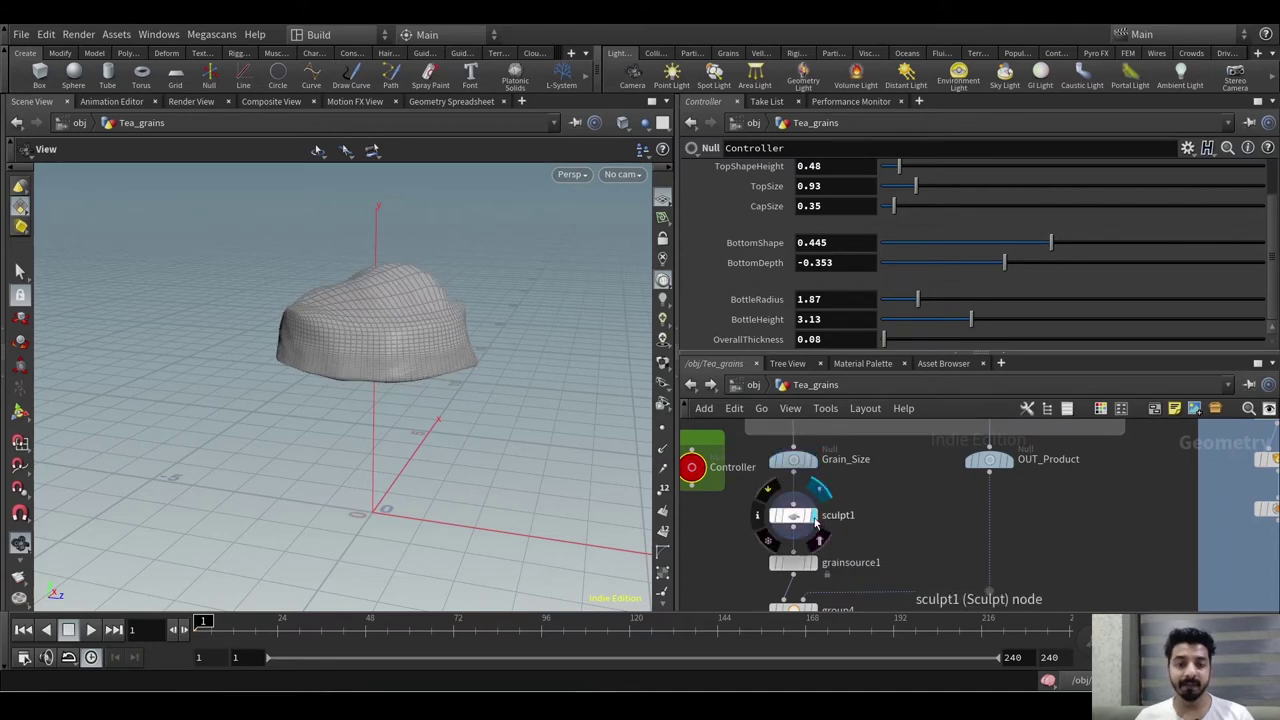
click(793, 515)
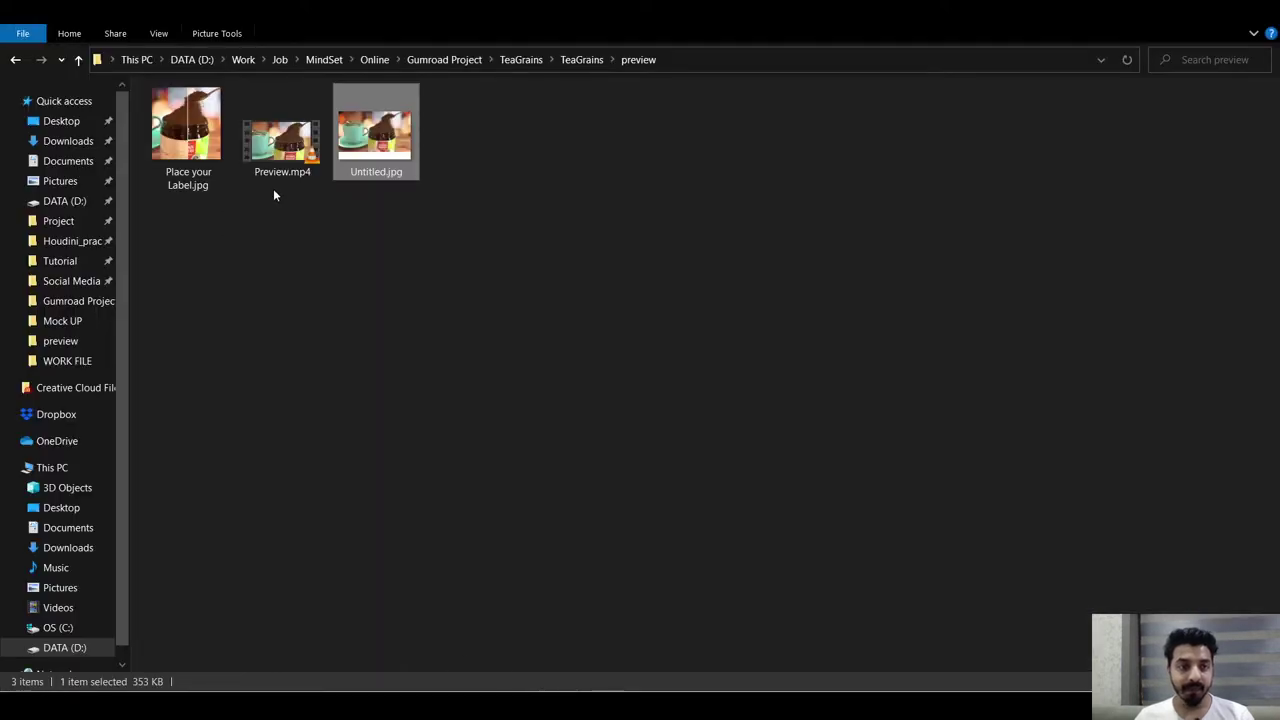
- Open Preview.mp4 from the preview folder in File Explorer, examine the grain heap in the jar, and close the video
double_click(280, 150)
key(space)
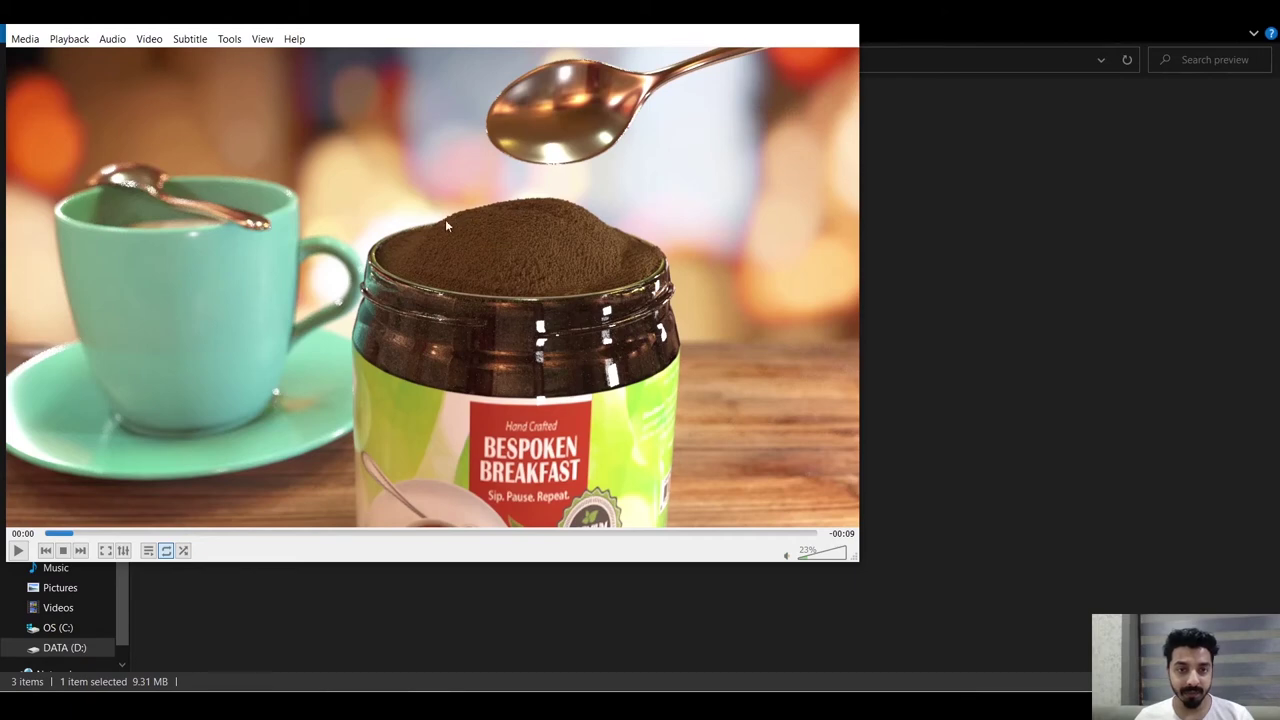
key(ctrl+q)
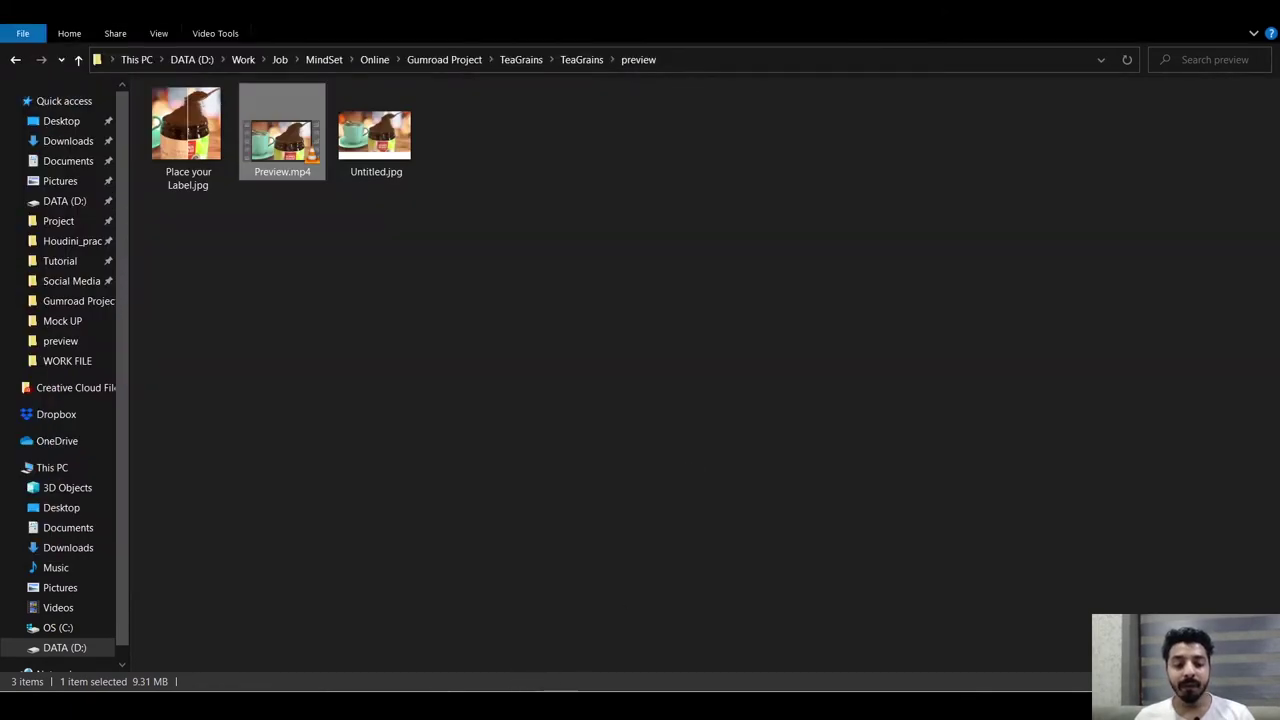
key(Return)
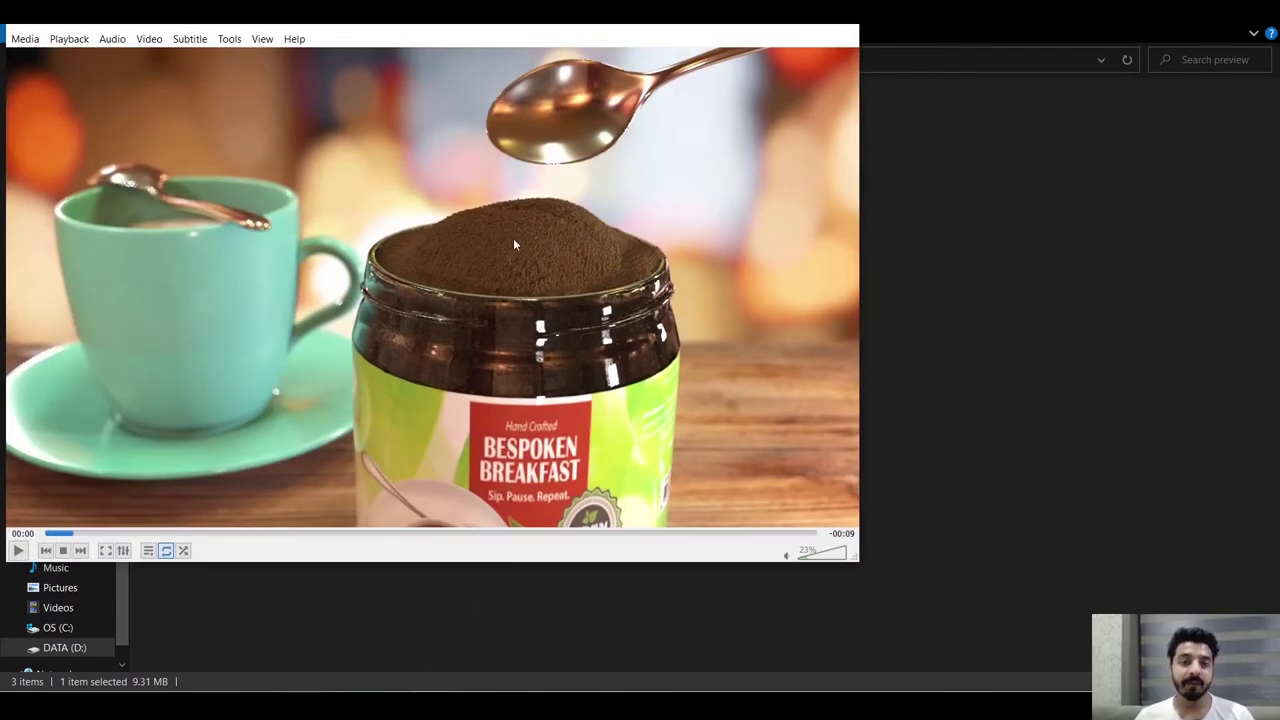
key(ctrl+q)
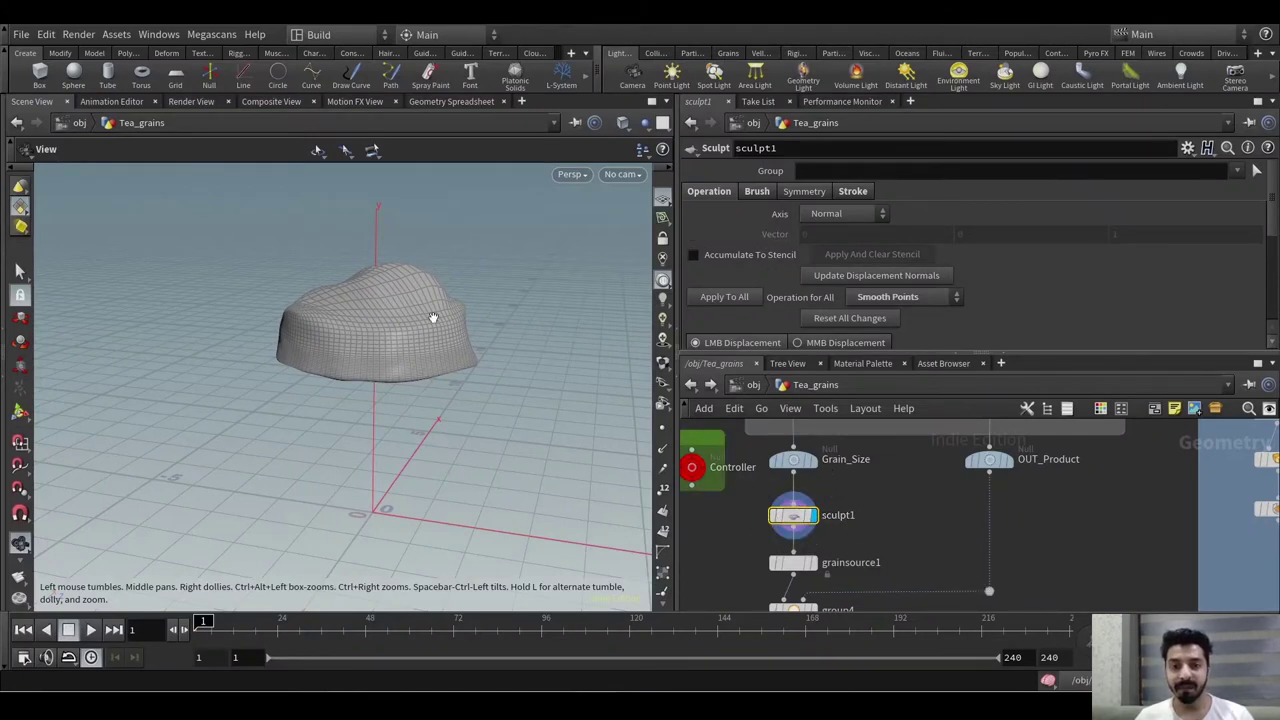
- Return to Houdini, try a sculpt brush stroke on top of the grain shape, and undo it
key(Return)
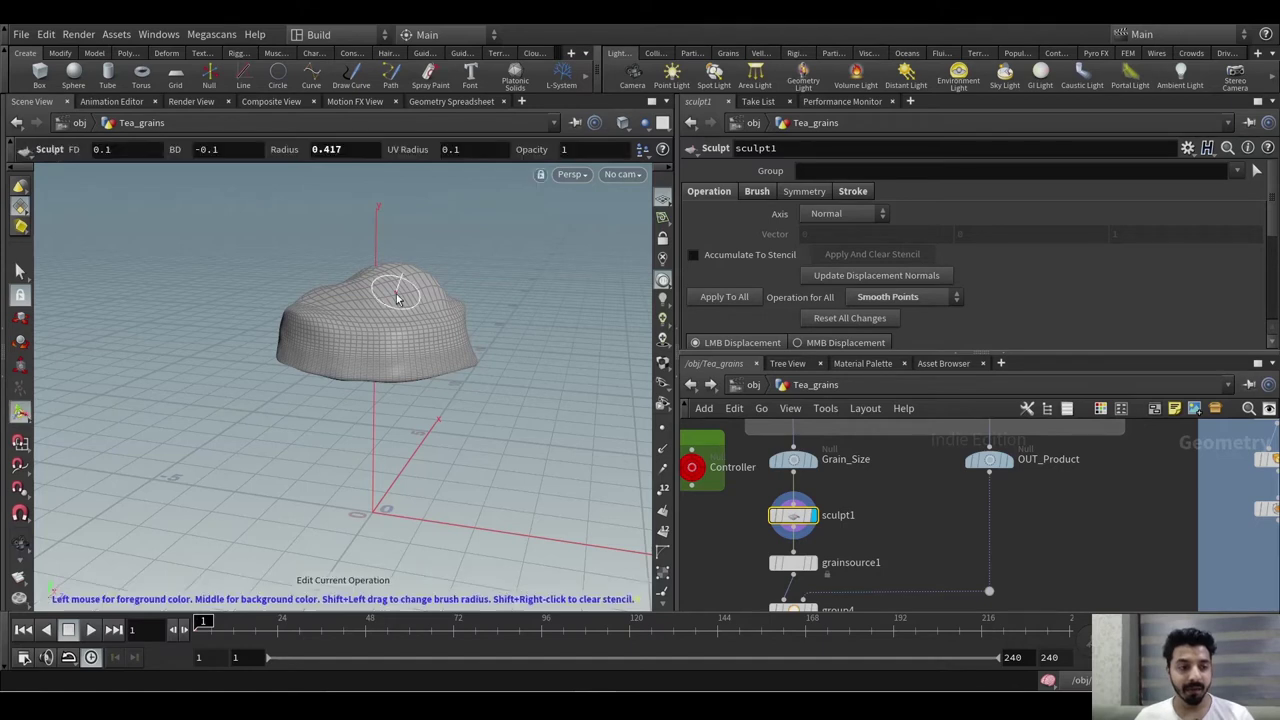
mouse_move(373, 275)
mouse_down()
mouse_move(385, 343)
mouse_move(372, 293)
mouse_up()
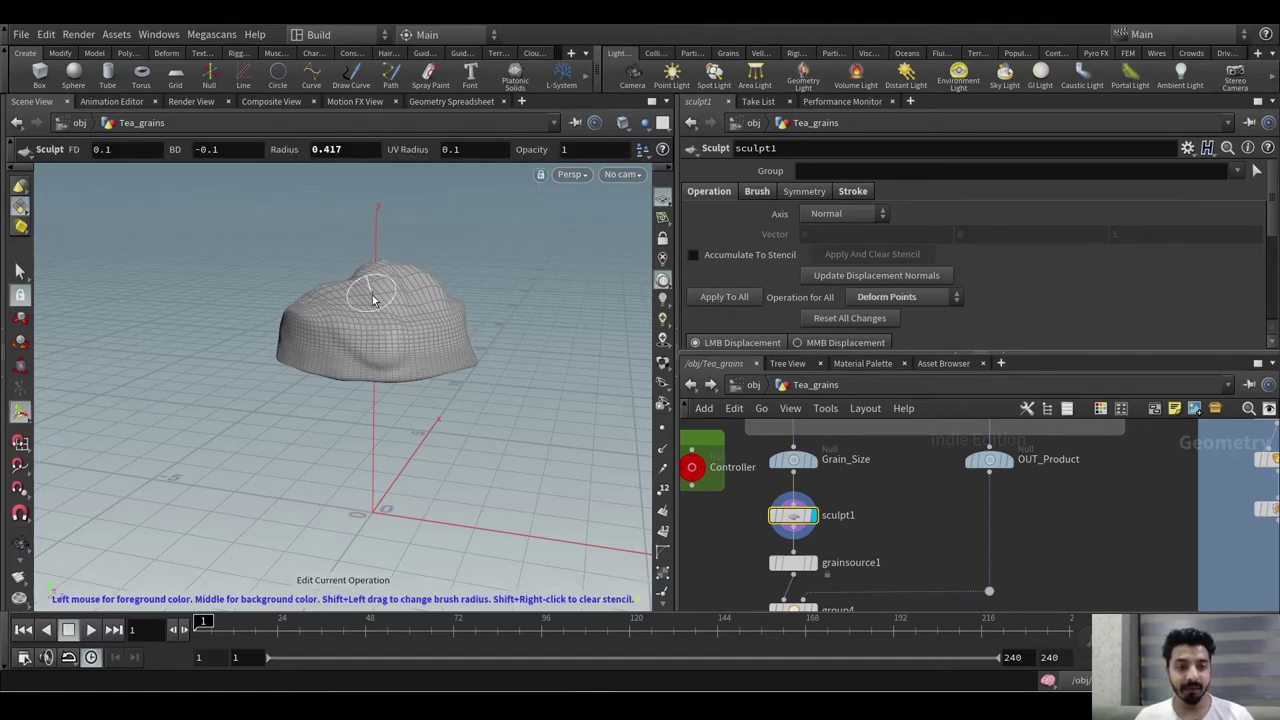
key(ctrl+z)
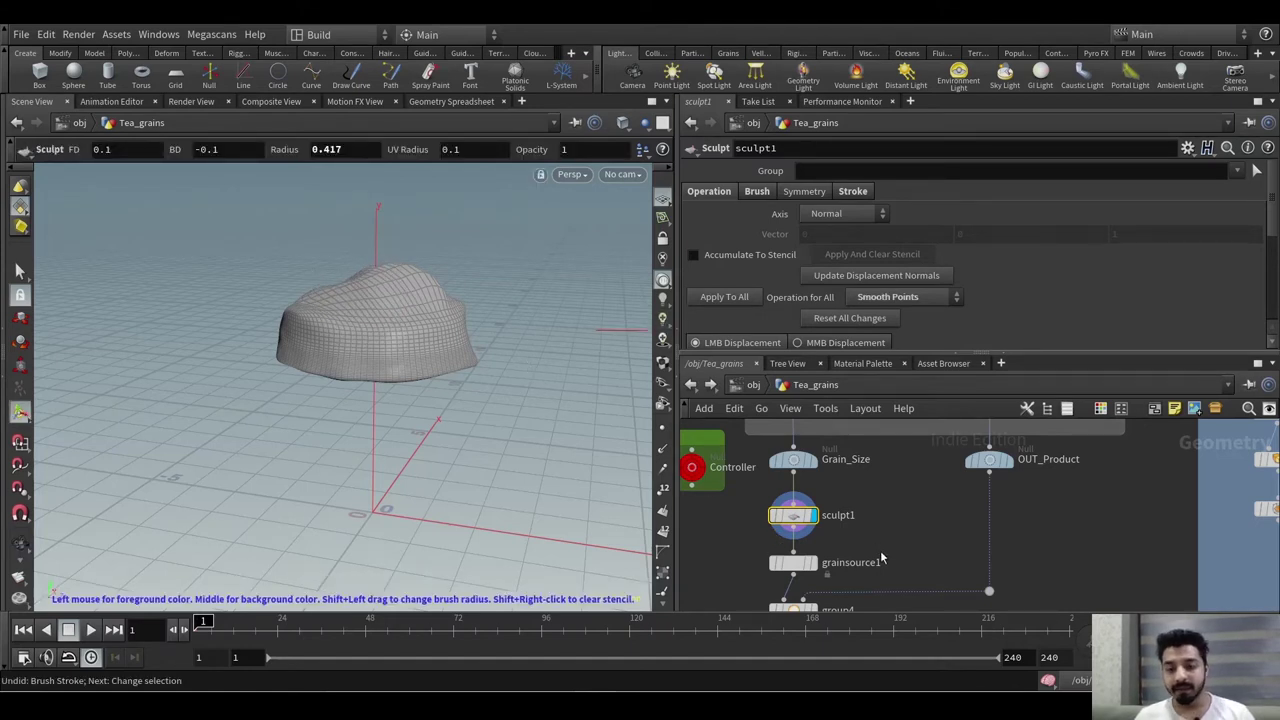
- Try a Controller TopSize of 1.2 with the sculpted grain shape displayed, and undo the change
middle_drag(871, 510, 893, 544)
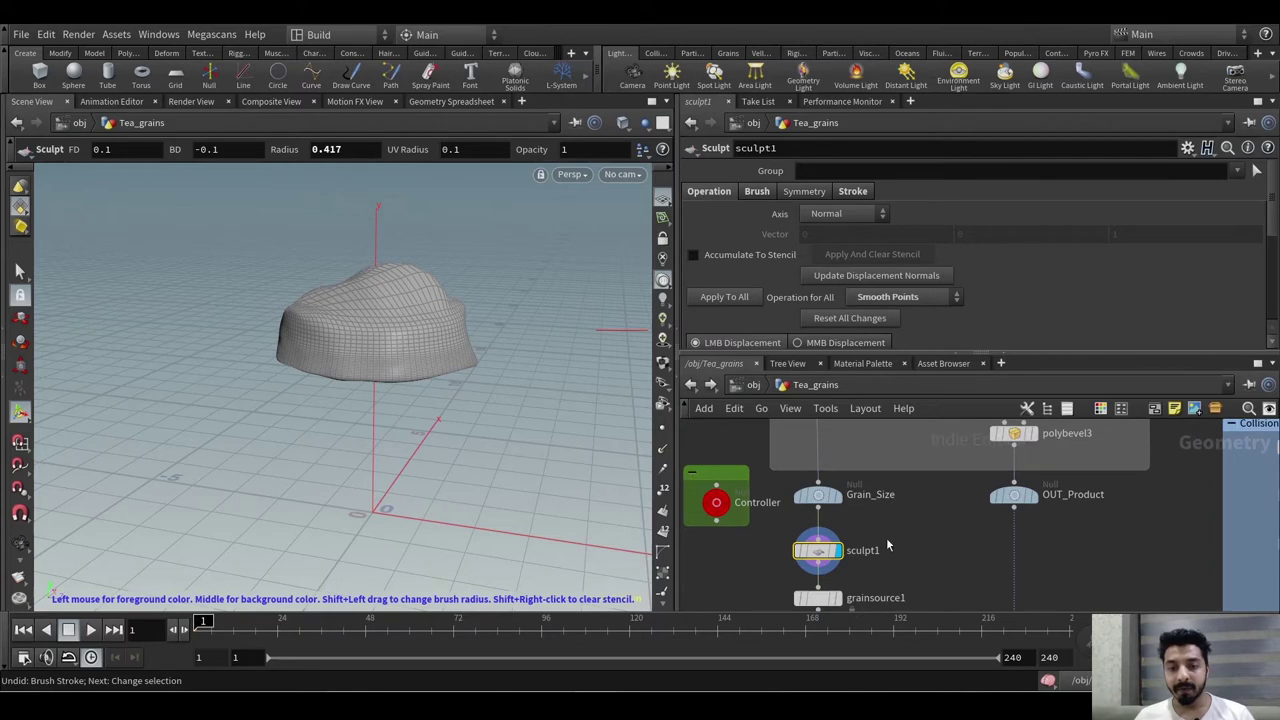
click(714, 503)
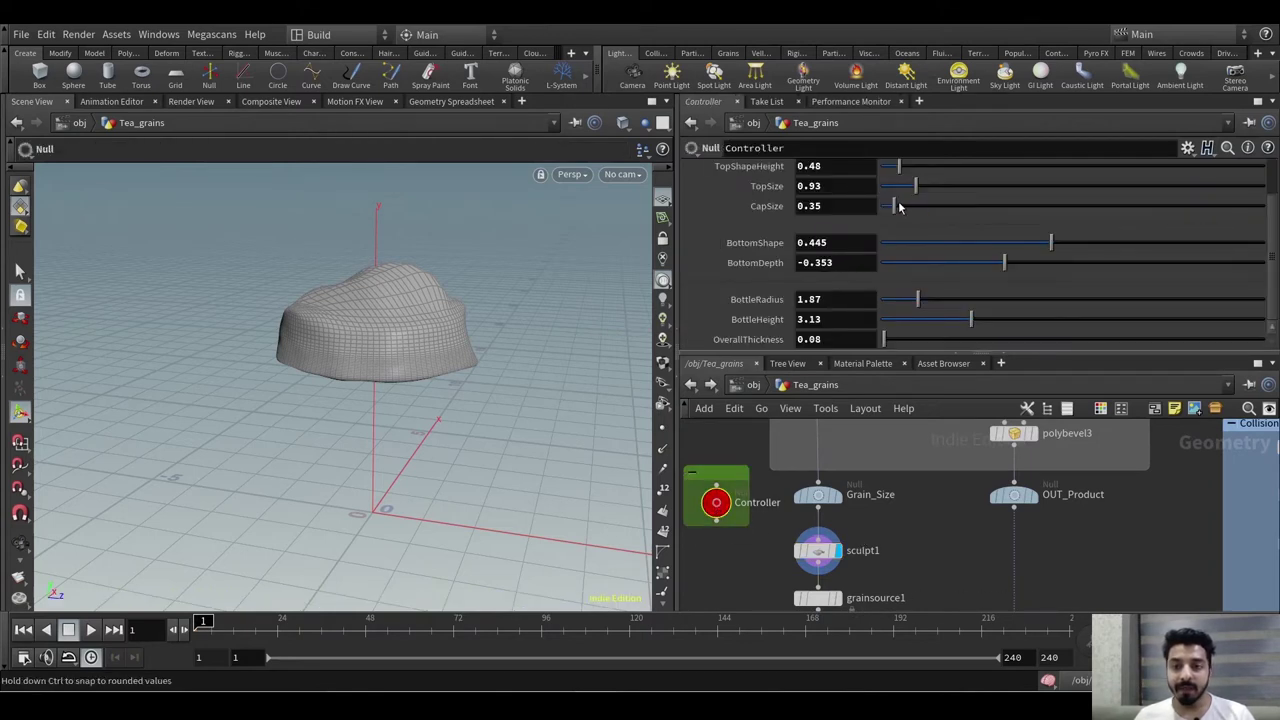
drag(914, 188, 927, 186)
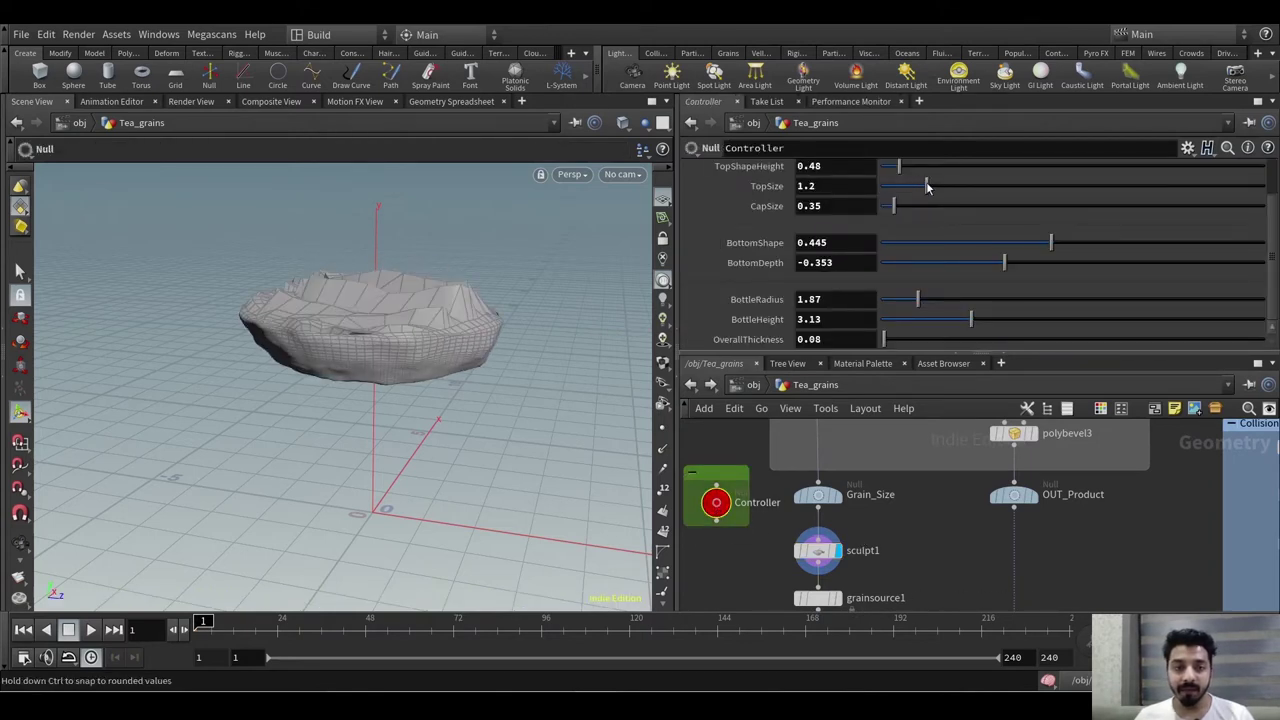
click(818, 551)
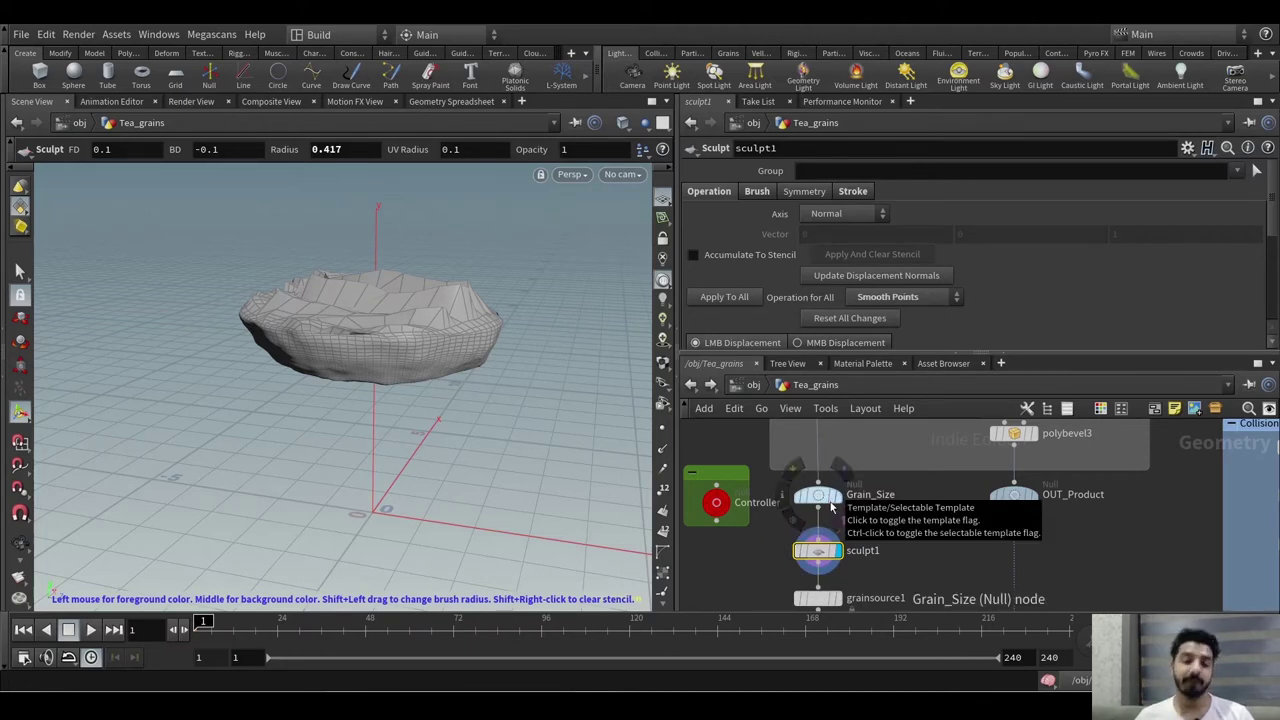
key(ctrl+z)
key(ctrl+z)
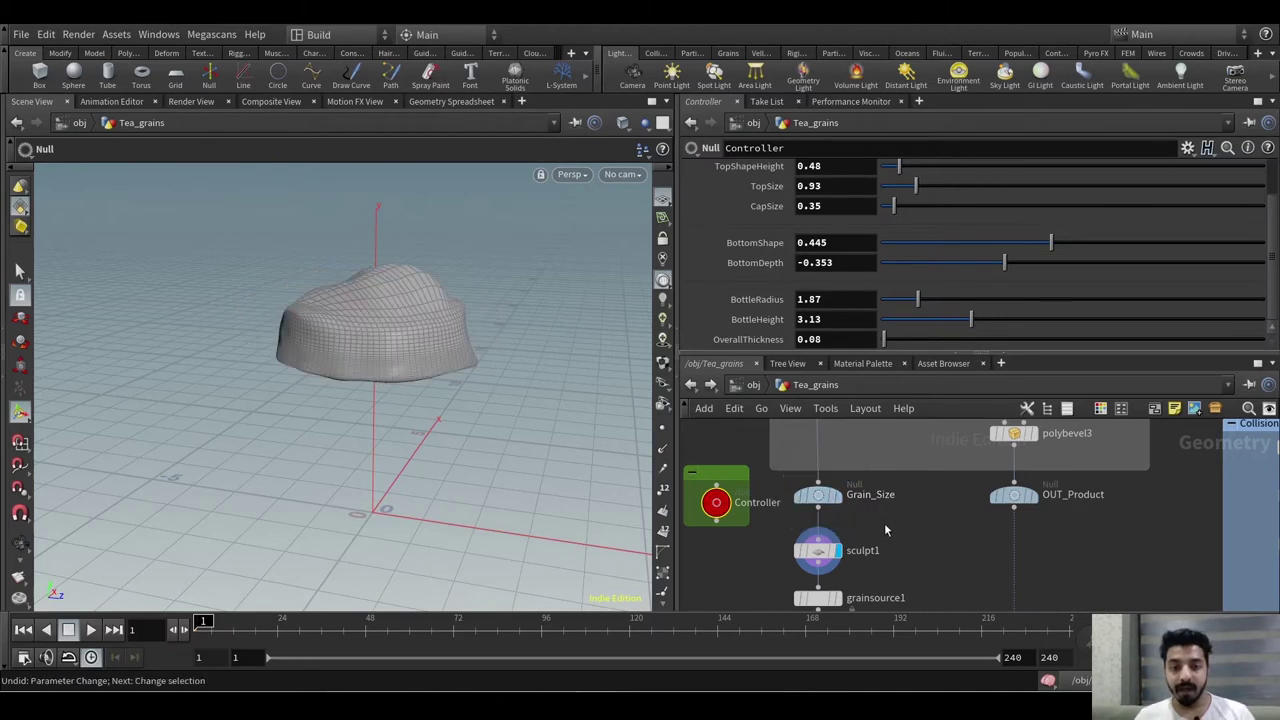
- Review the sculpt1 node and the grainsource1 settings, focusing on Point Separation
middle_drag(884, 523, 891, 552)
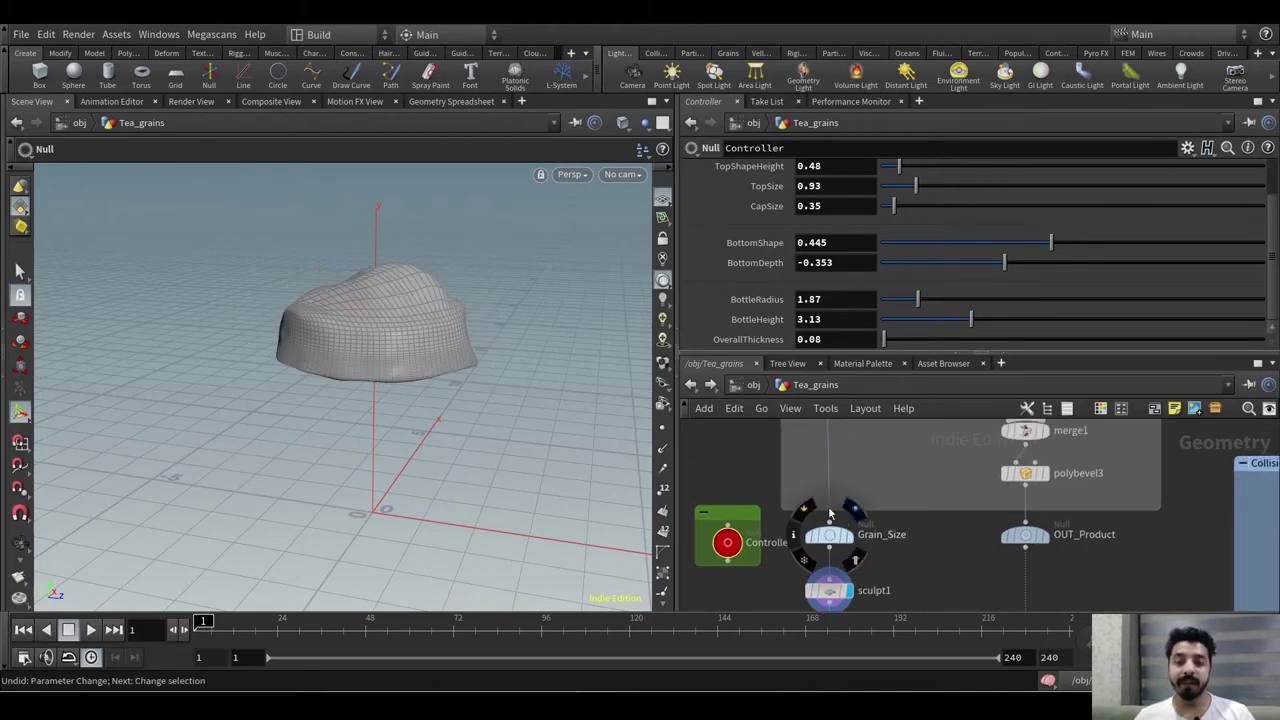
mouse_move(731, 546)
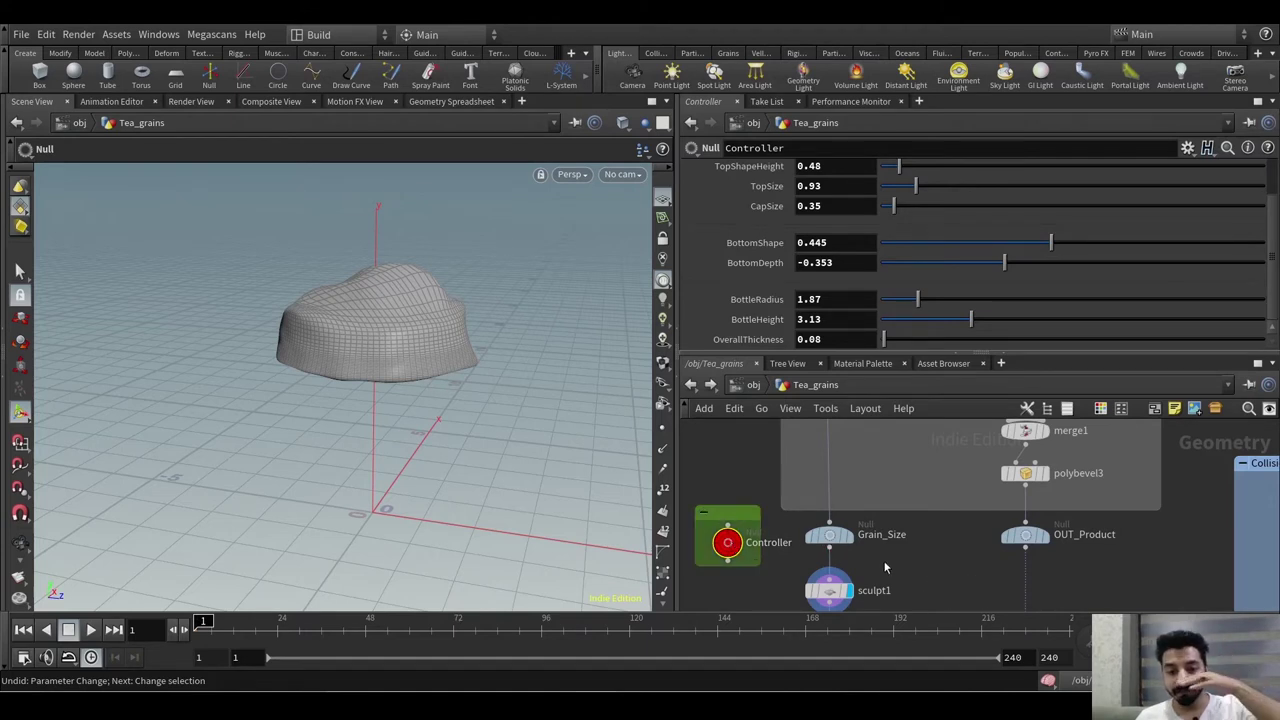
middle_drag(883, 560, 875, 470)
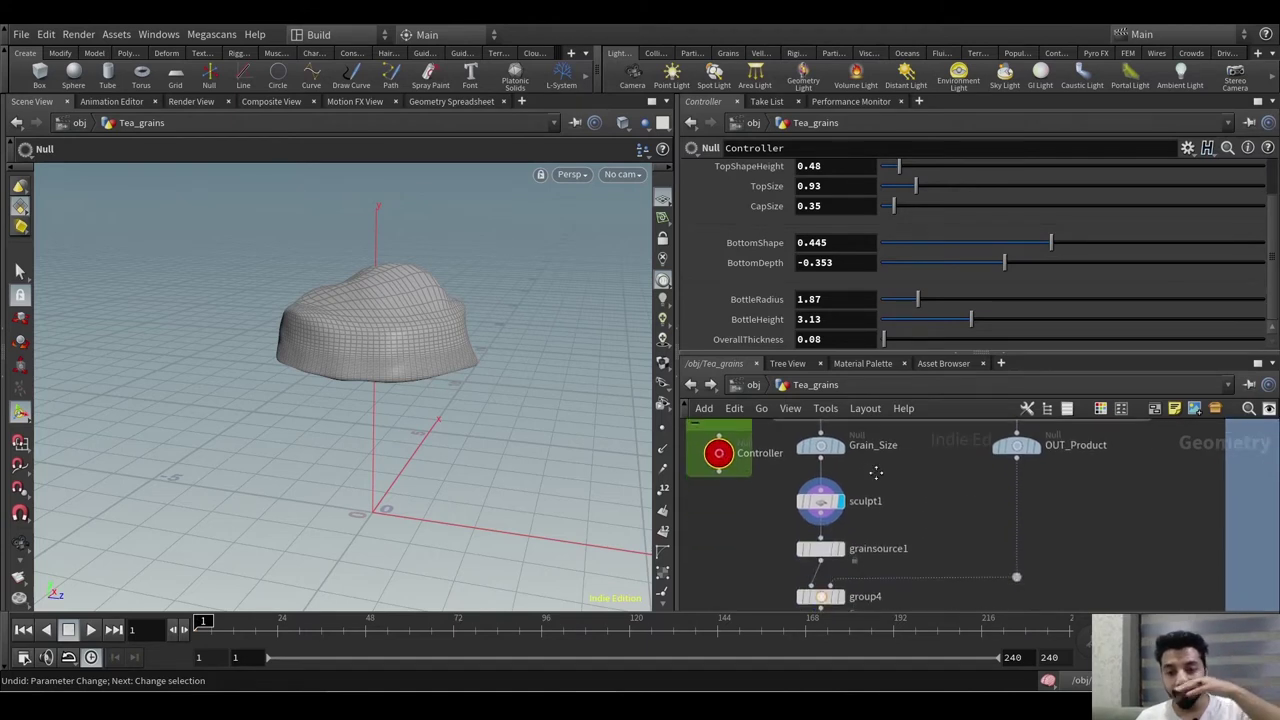
click(828, 508)
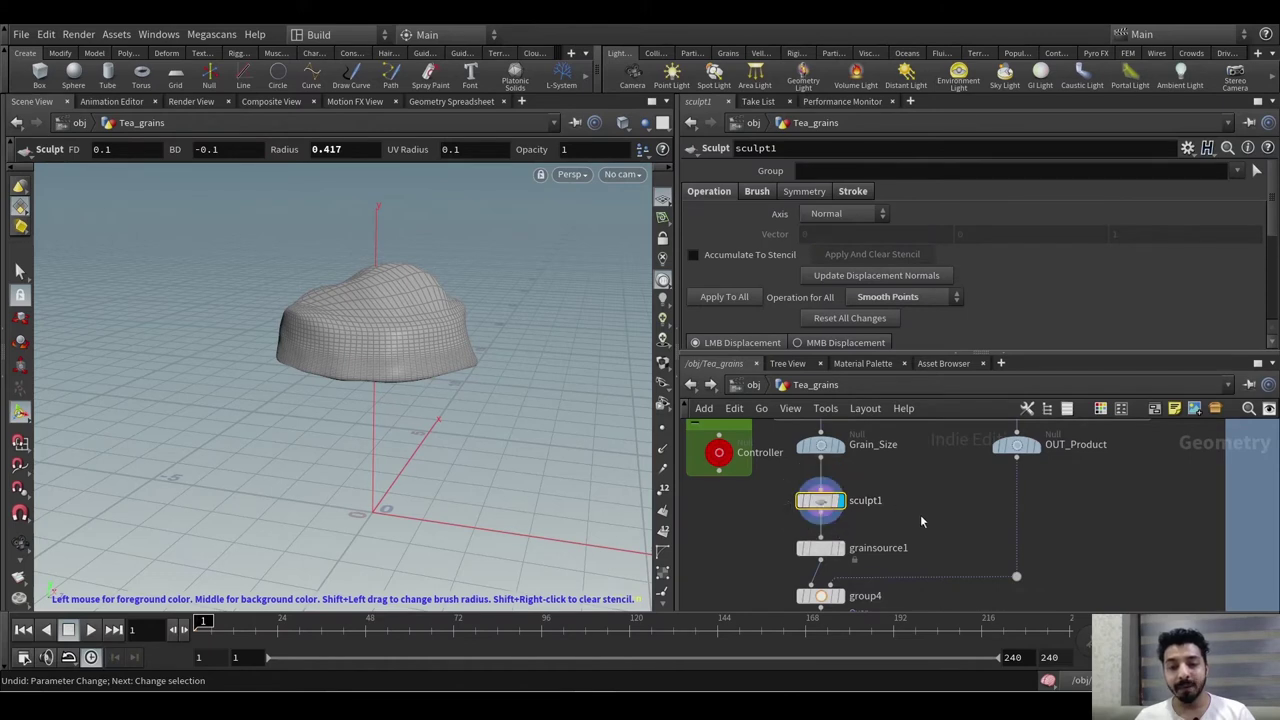
scroll(900, 495, down, 2)
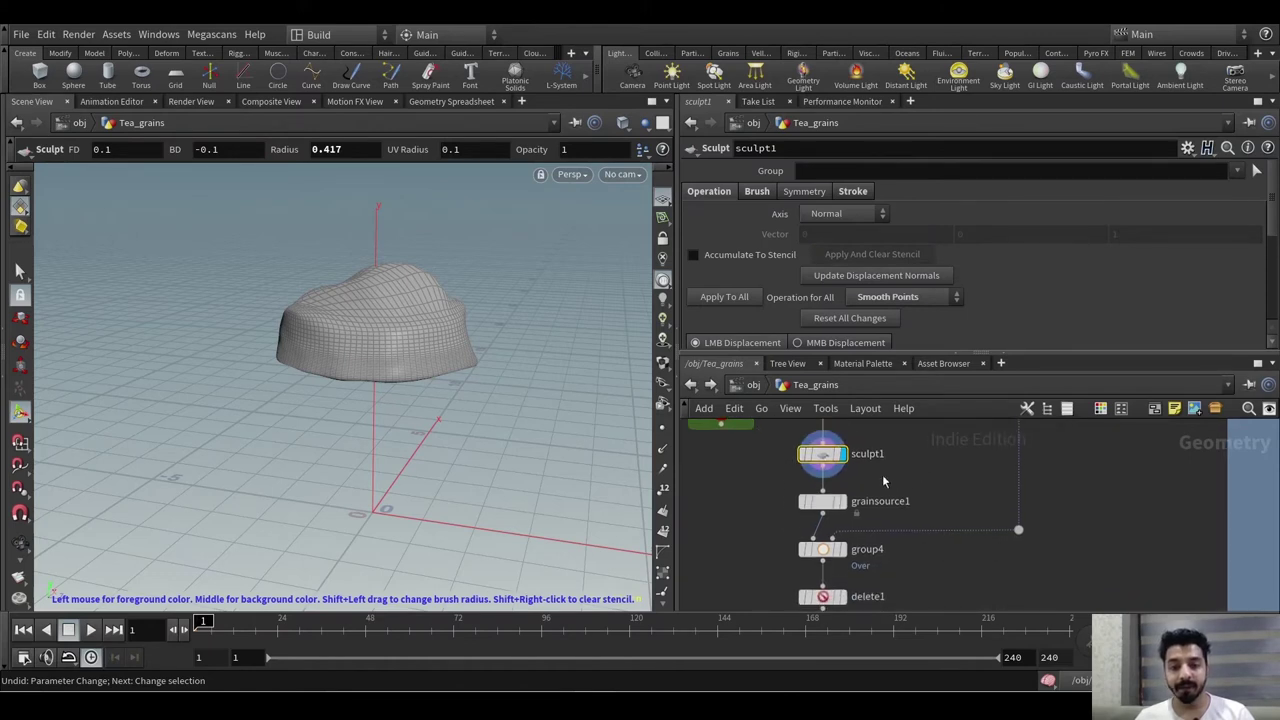
click(830, 505)
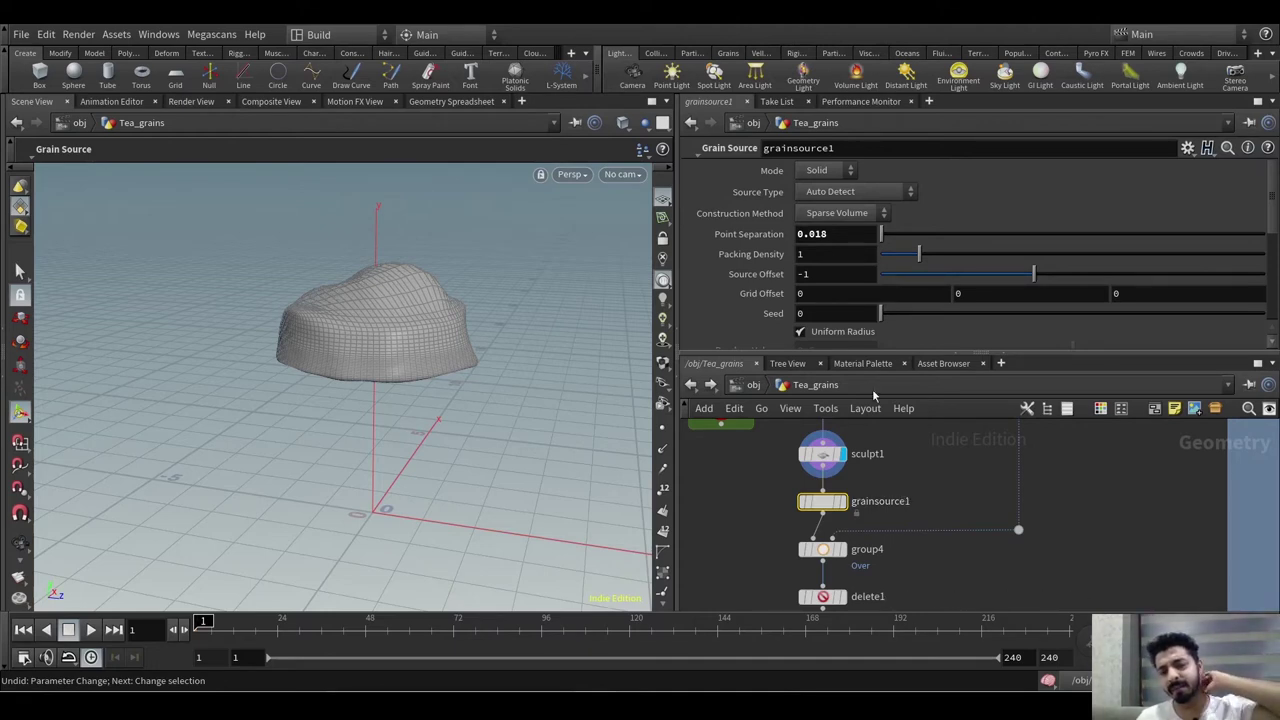
drag(840, 236, 762, 251)
click(950, 523)
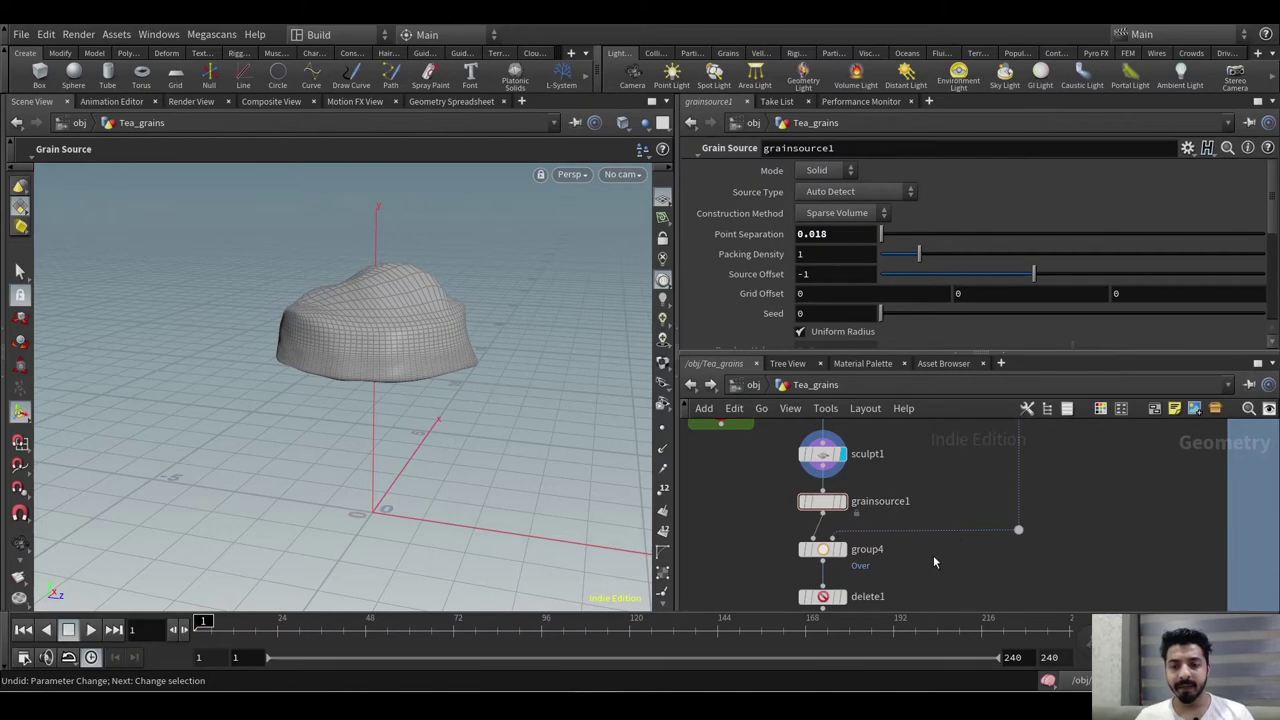
- Display the group4 node and inspect the grain points of the Over group around the bottle wall up close
middle_drag(933, 555, 923, 528)
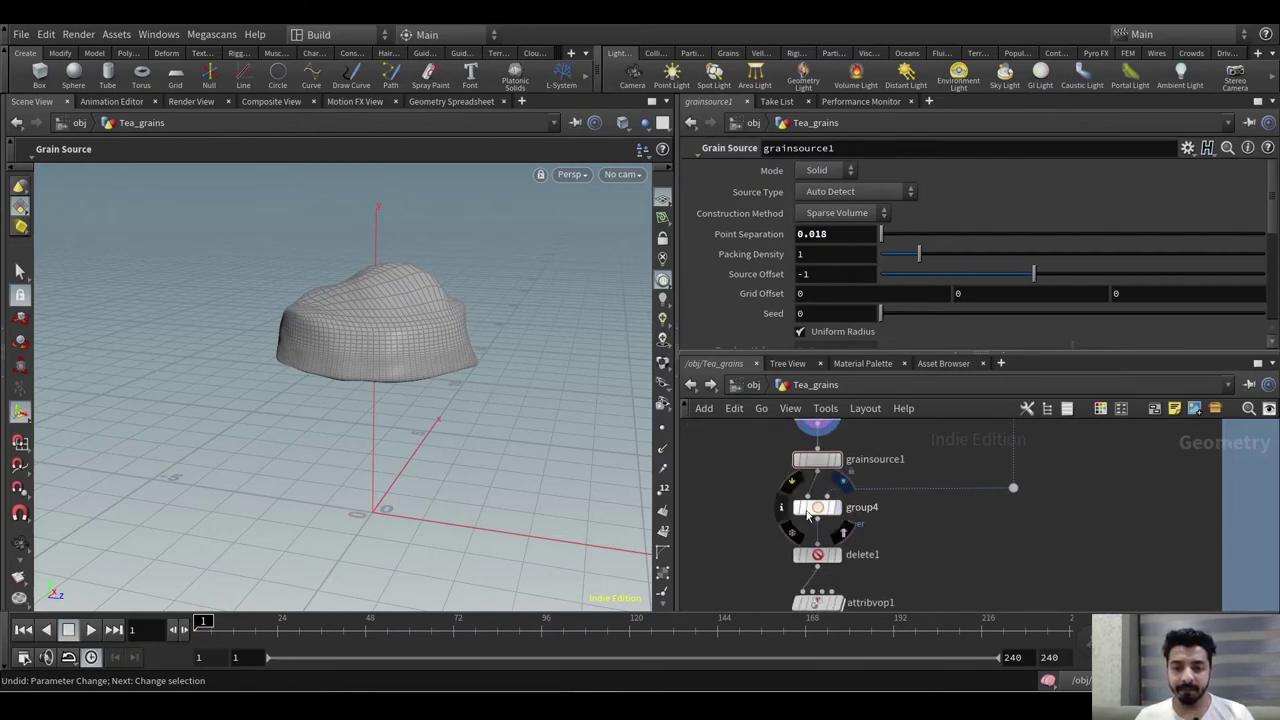
click(808, 515)
alt+drag(474, 411, 578, 476)
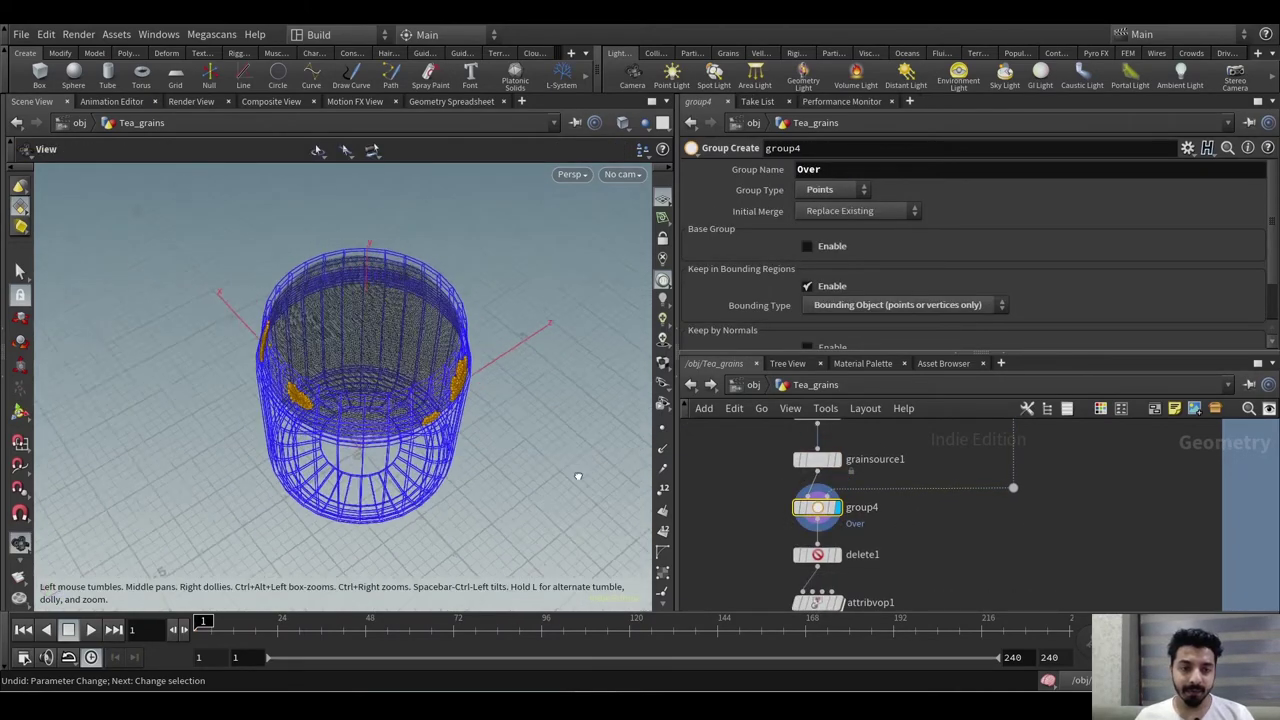
alt+right_drag(371, 330, 369, 443)
alt+drag(369, 445, 475, 355)
key(Return)
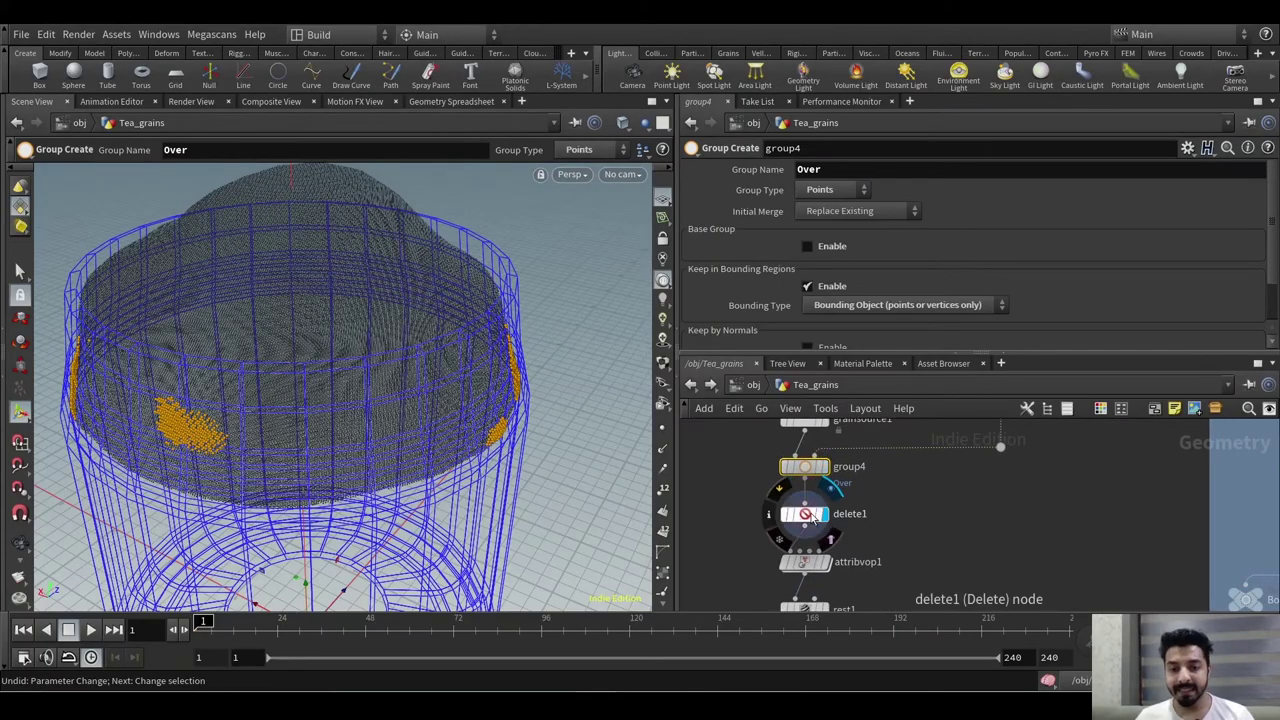
- Display the delete1 node and inspect the grain points without the Over group from several angles
click(800, 513)
key(Escape)
drag(600, 455, 576, 428)
key(Return)
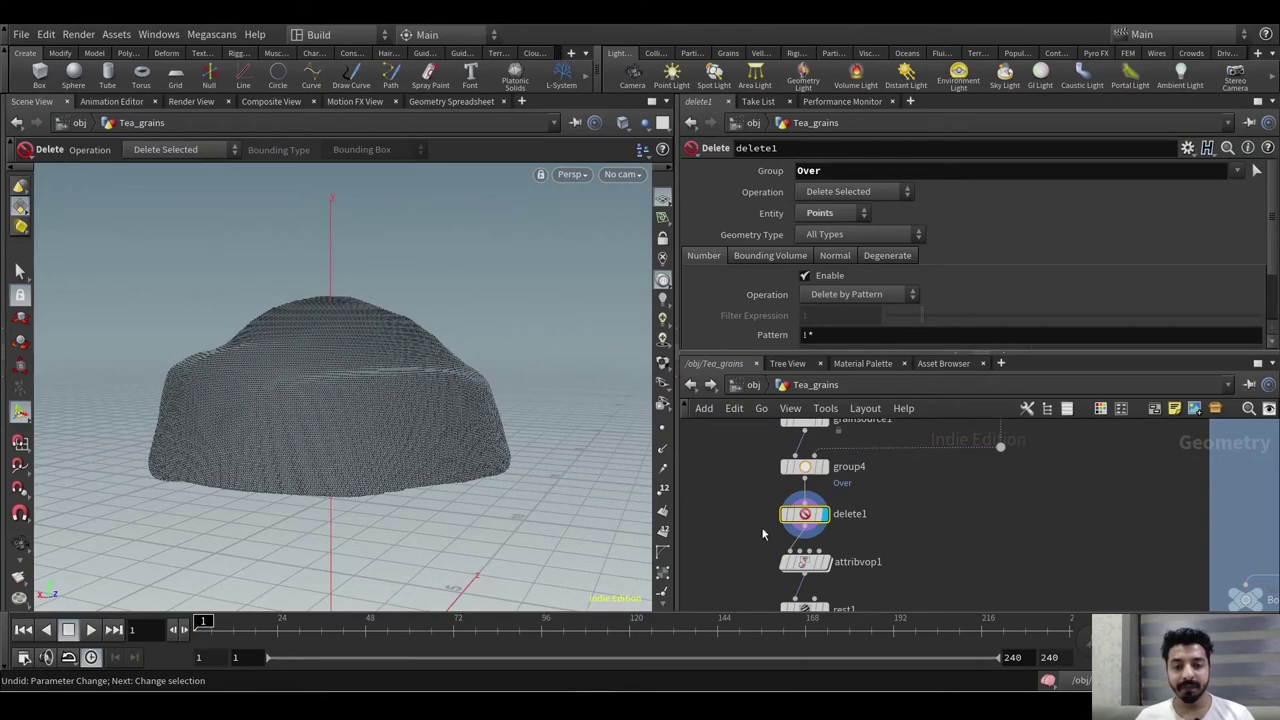
drag(507, 480, 523, 457)
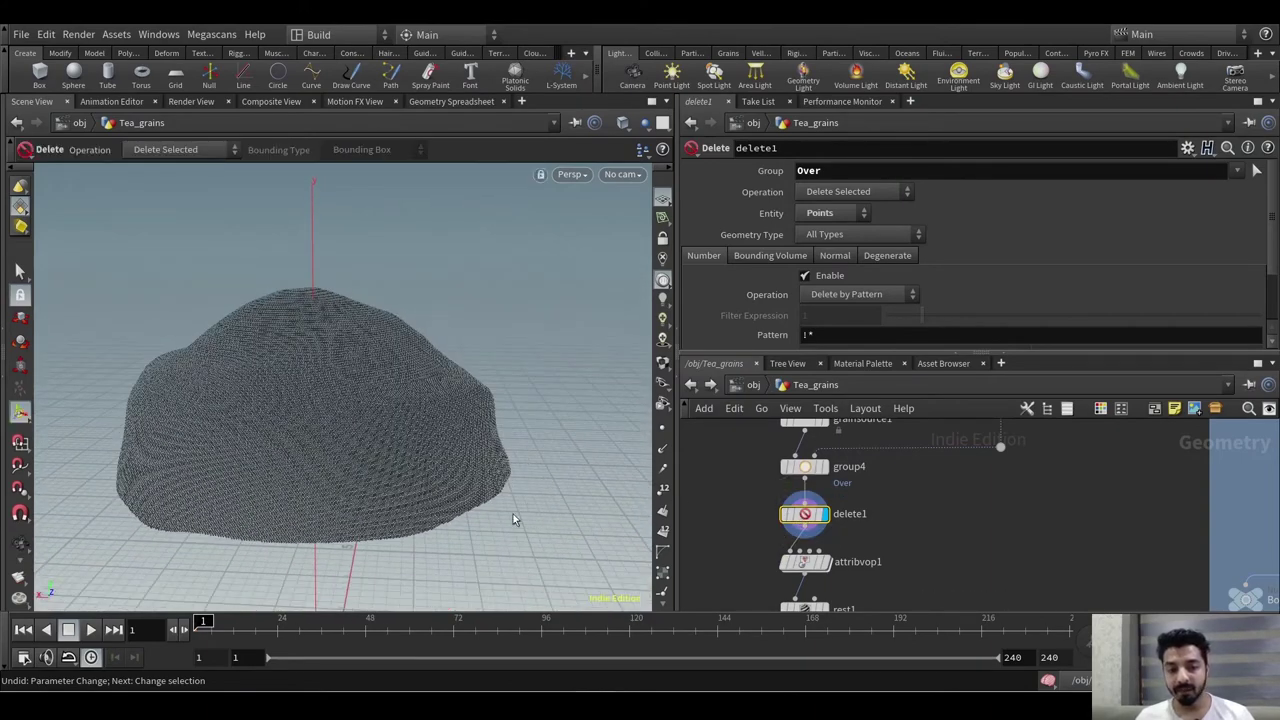
key(space)
drag(514, 517, 512, 392)
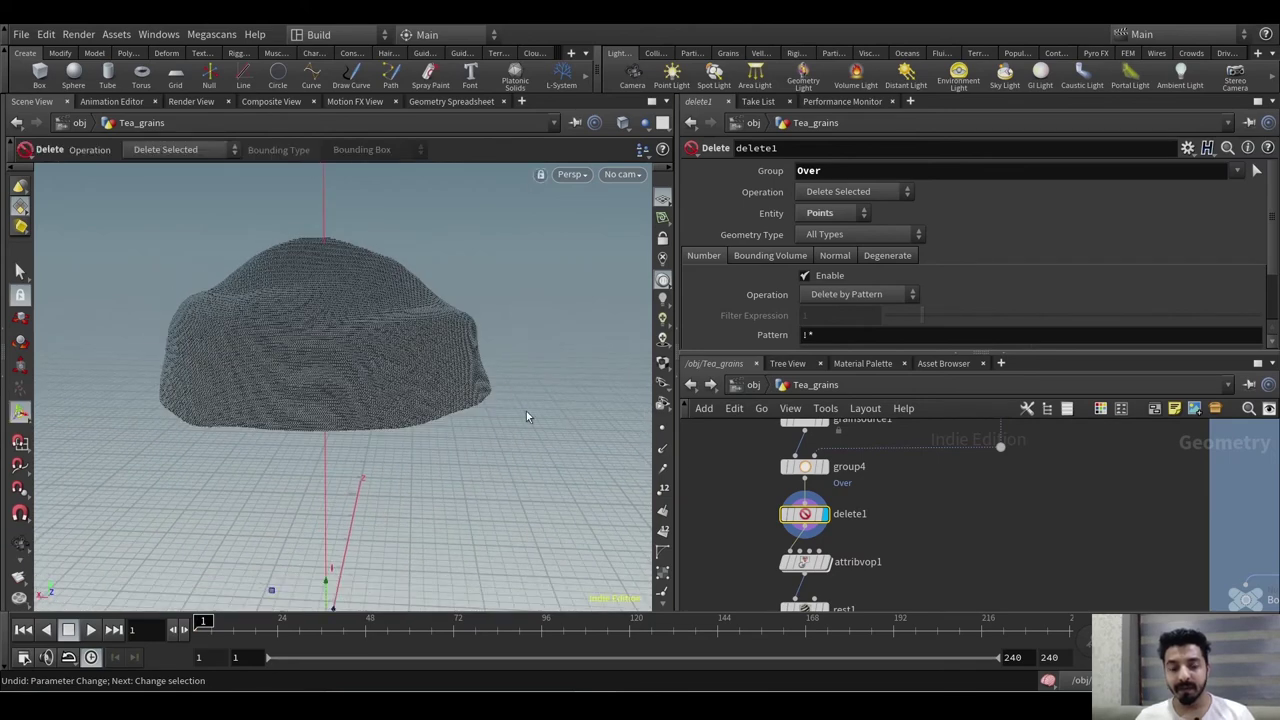
- Display the attribvop1 node, open its VOP network and review the bind1 node's attractionweight settings
middle_drag(980, 558, 985, 483)
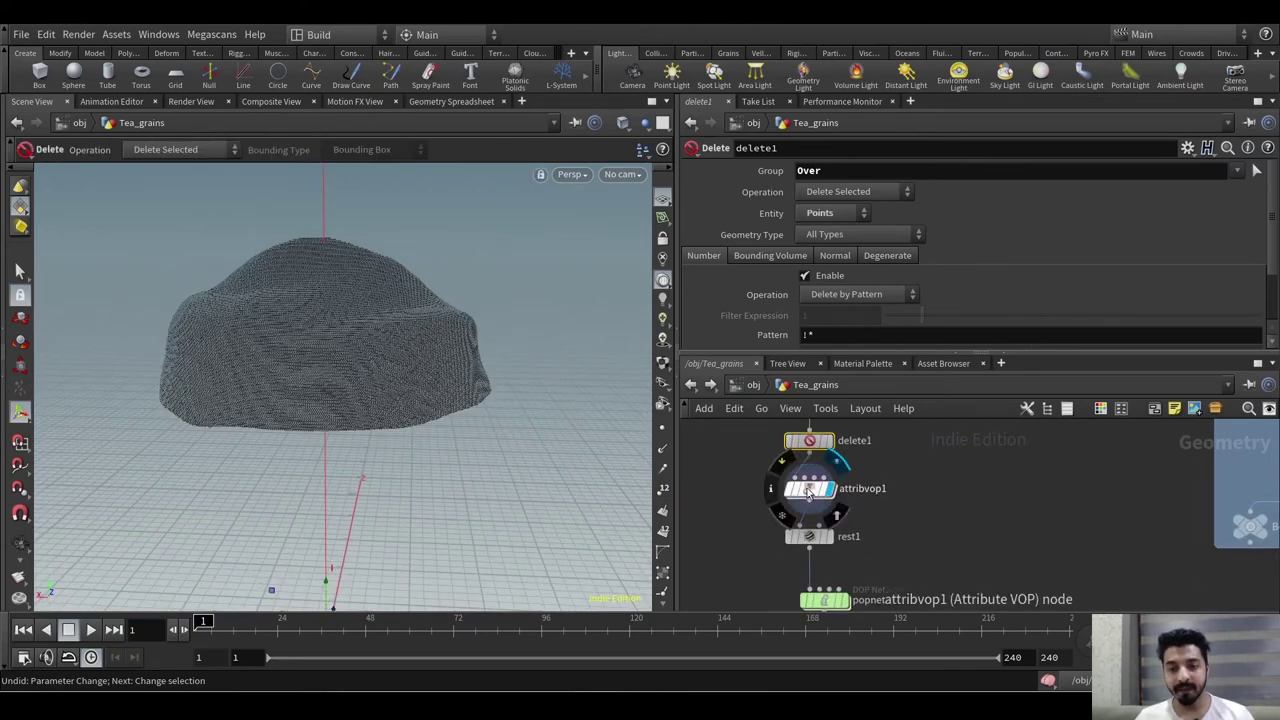
click(808, 490)
double_click(808, 490)
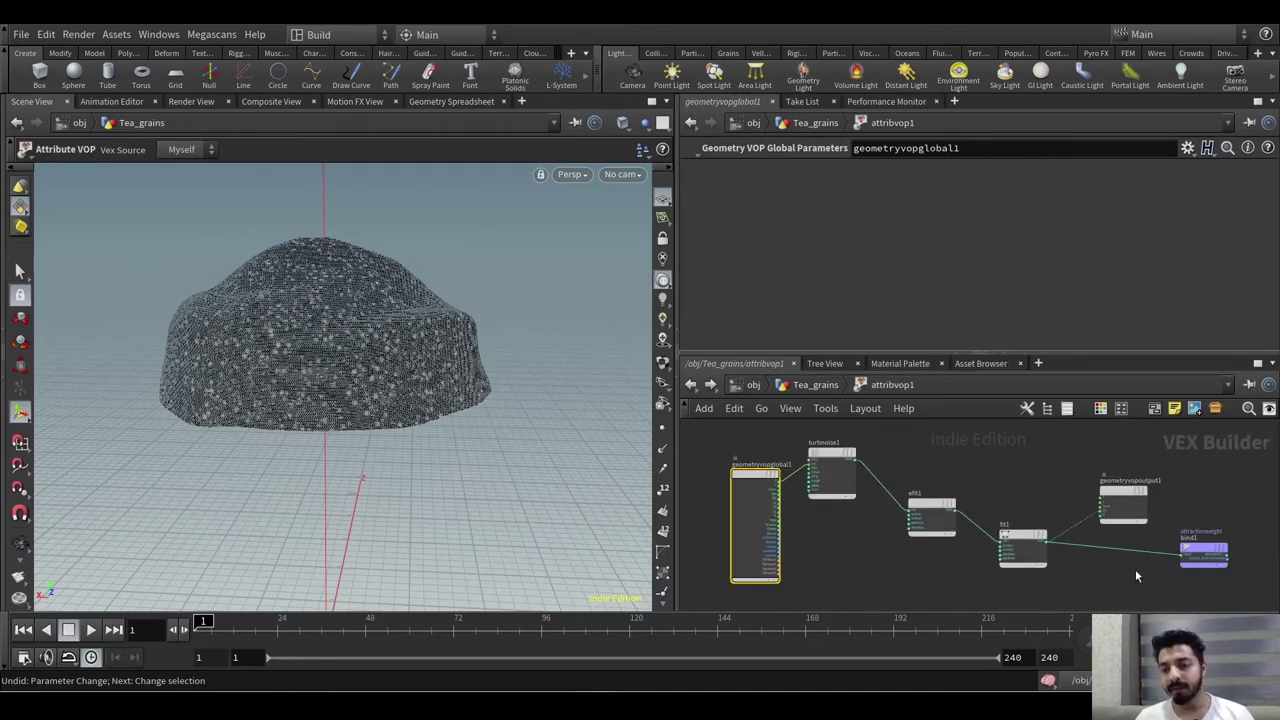
scroll(1135, 569, up, 2)
mouse_move(1218, 547)
drag(1218, 547, 1103, 564)
scroll(1149, 542, up, 3)
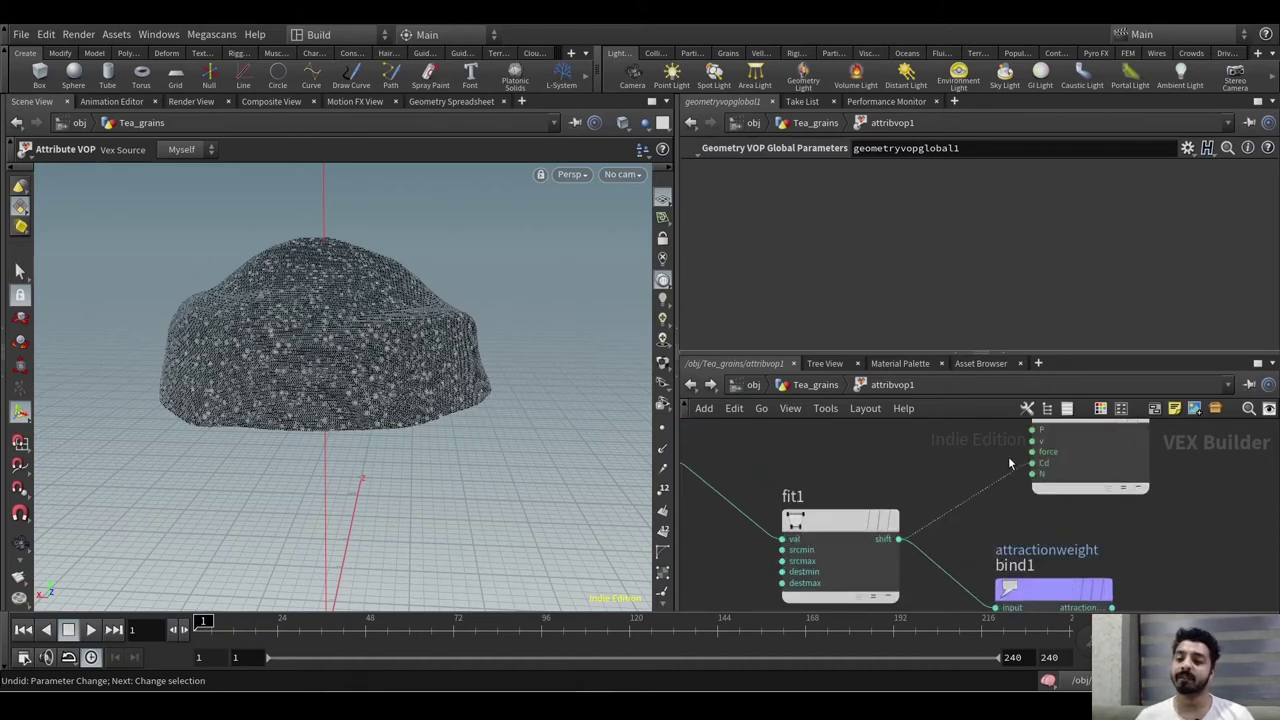
middle_drag(1180, 562, 1163, 492)
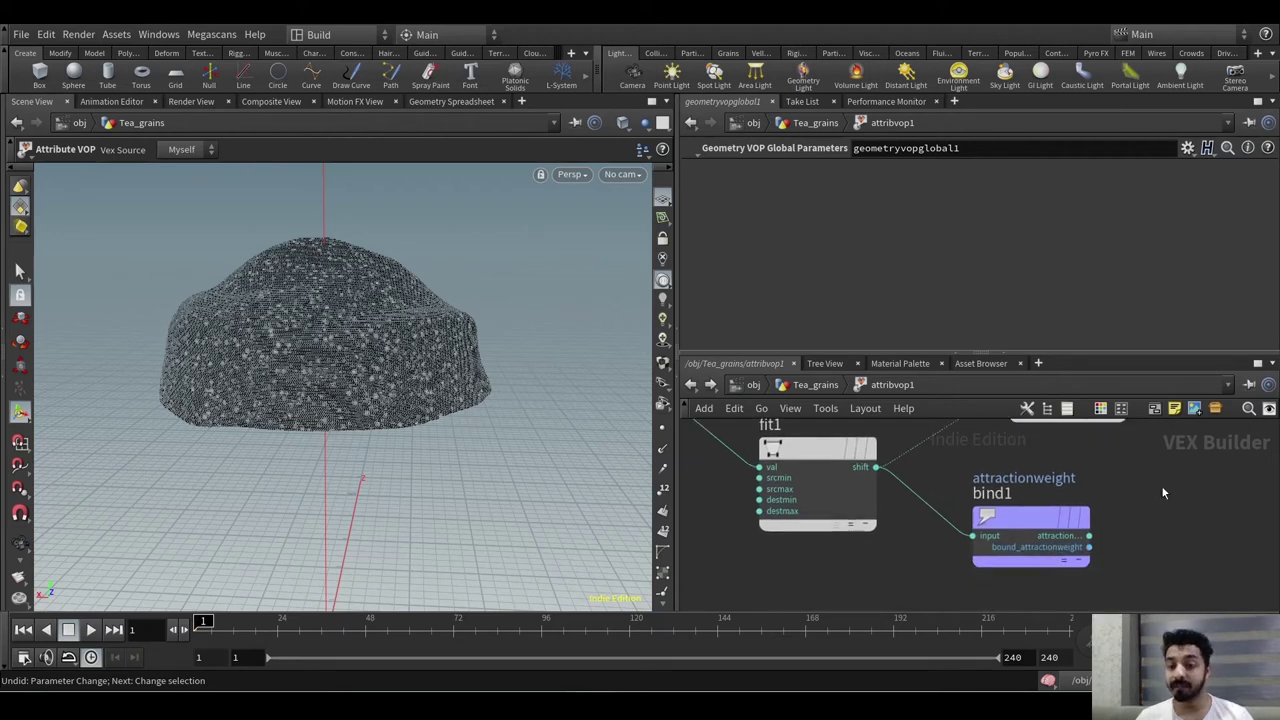
click(1050, 520)
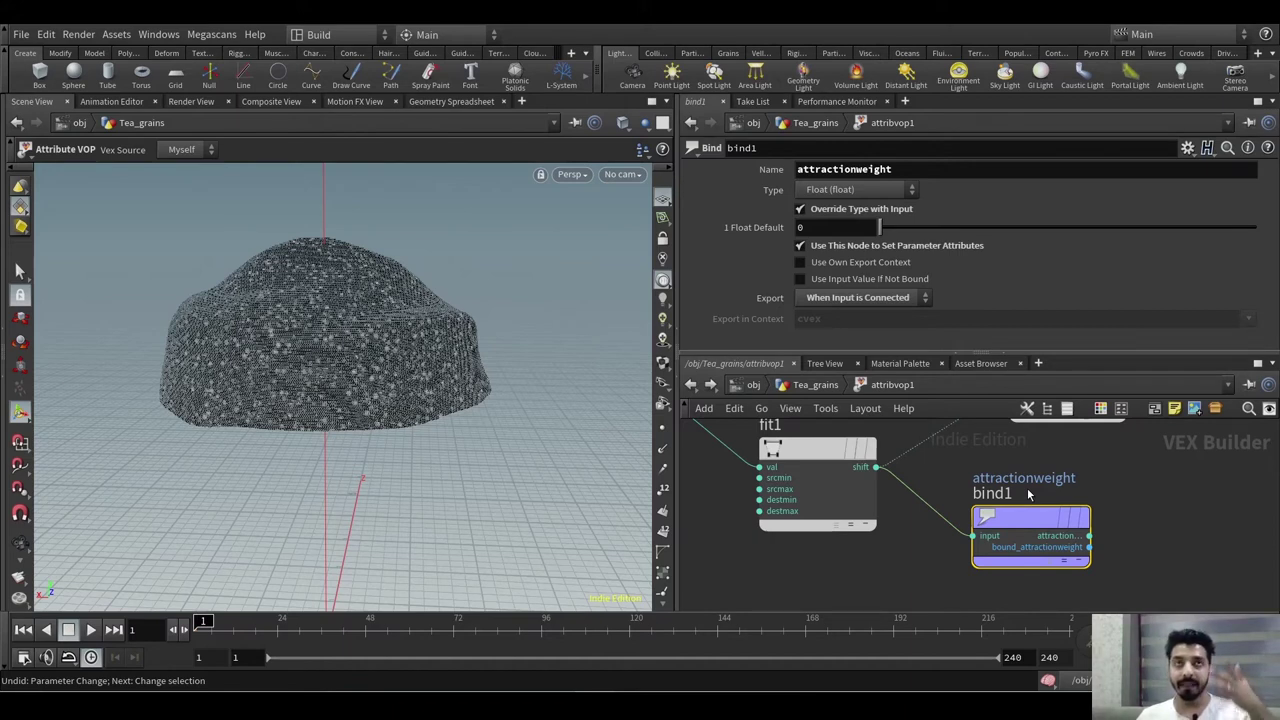
- Return to the Tea_grains network and review the grainsource1 node's full list of settings
click(815, 385)
scroll(760, 490, up, 4)
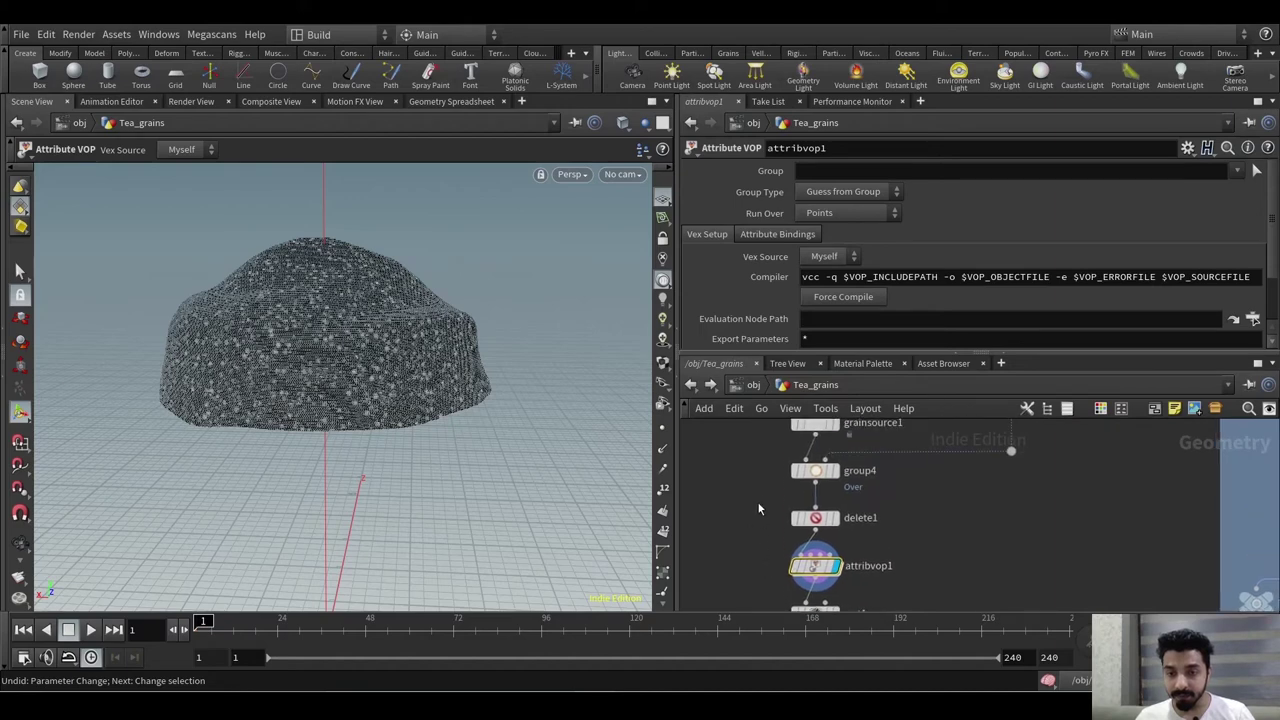
click(873, 483)
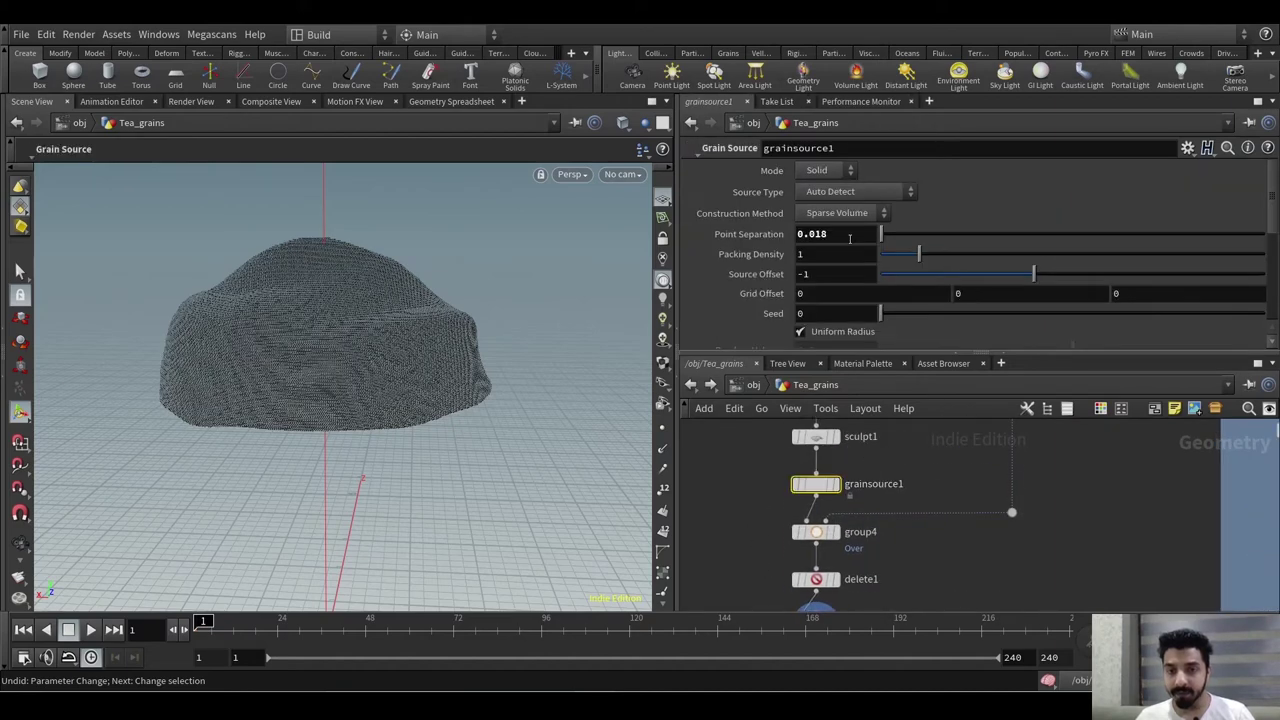
scroll(1001, 183, down, 5)
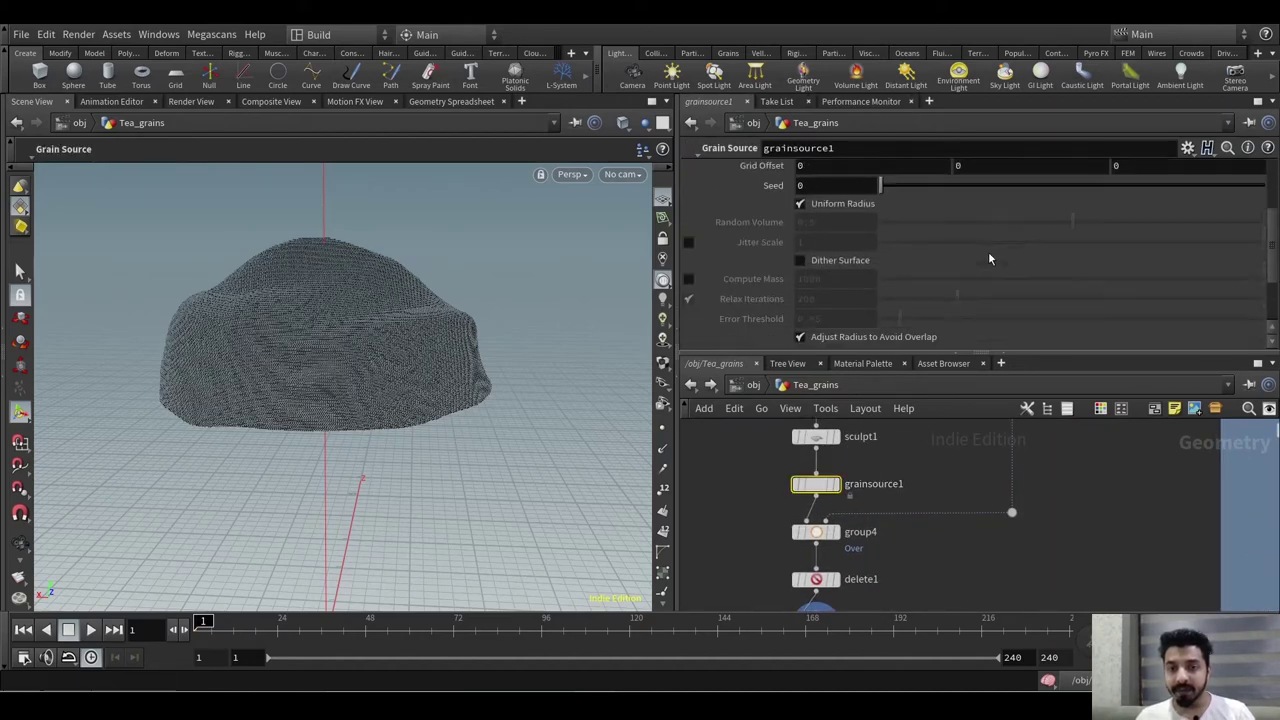
scroll(988, 259, up, 5)
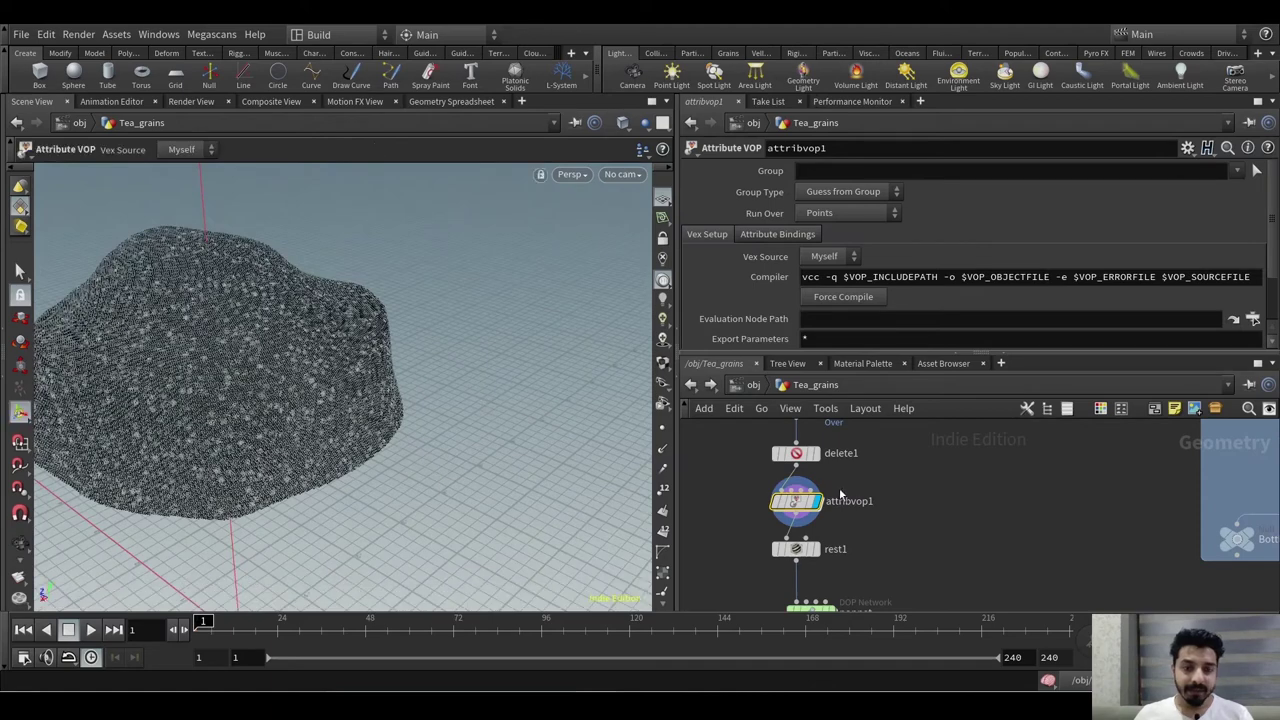
- Review the attribvop1 parameters, reopen its VOP network and select the turbnoise1 node to show its noise settings
scroll(980, 312, down, 3)
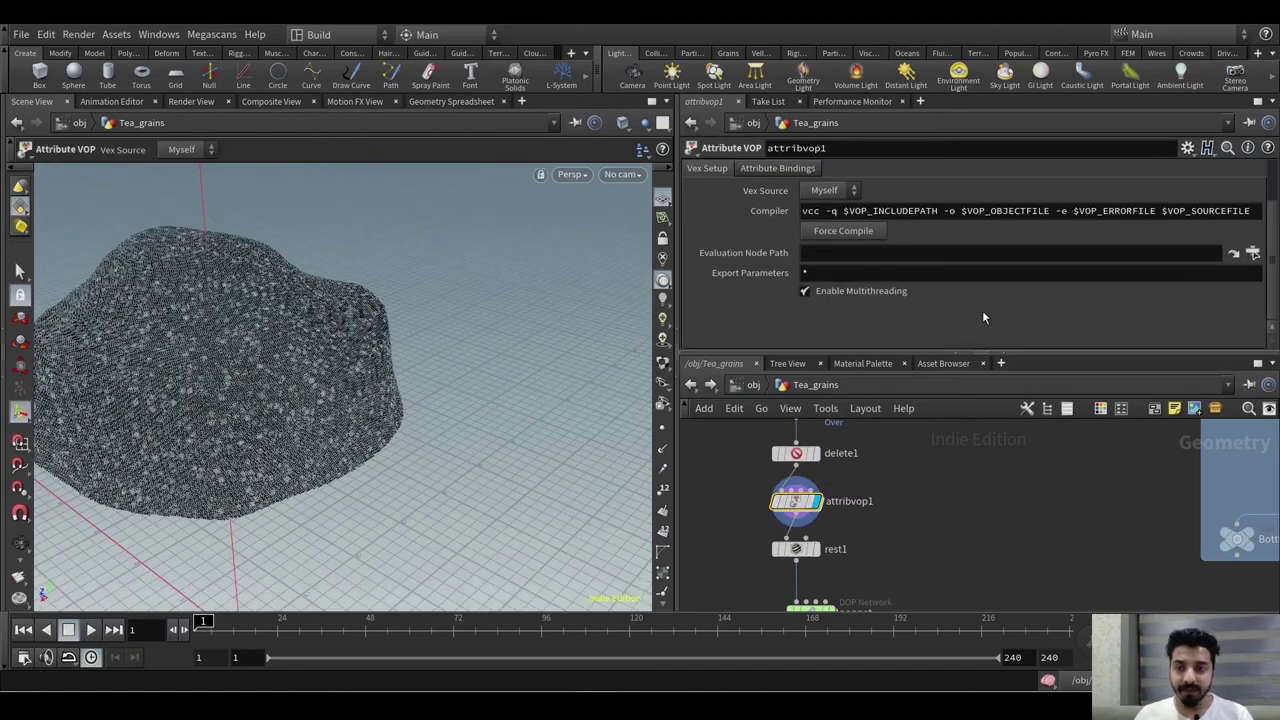
double_click(798, 502)
middle_drag(898, 502, 951, 537)
scroll(956, 539, down, 4)
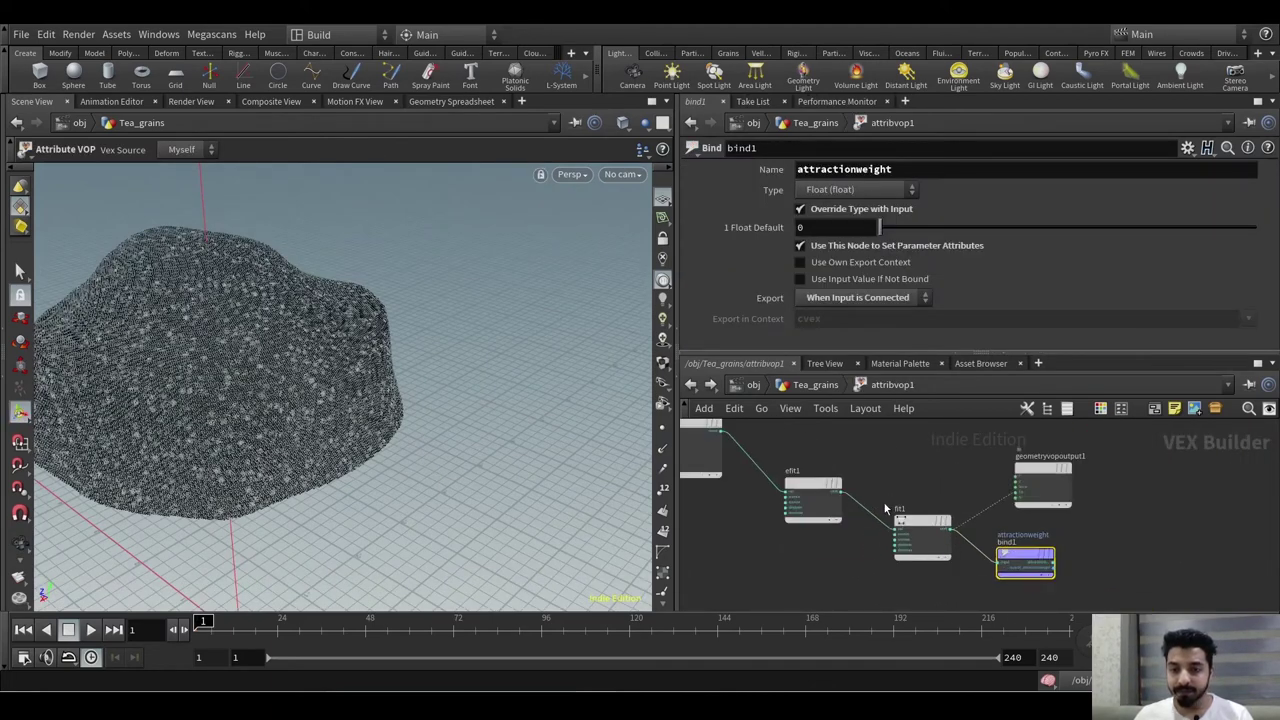
middle_drag(752, 441, 994, 498)
scroll(994, 497, up, 3)
click(932, 549)
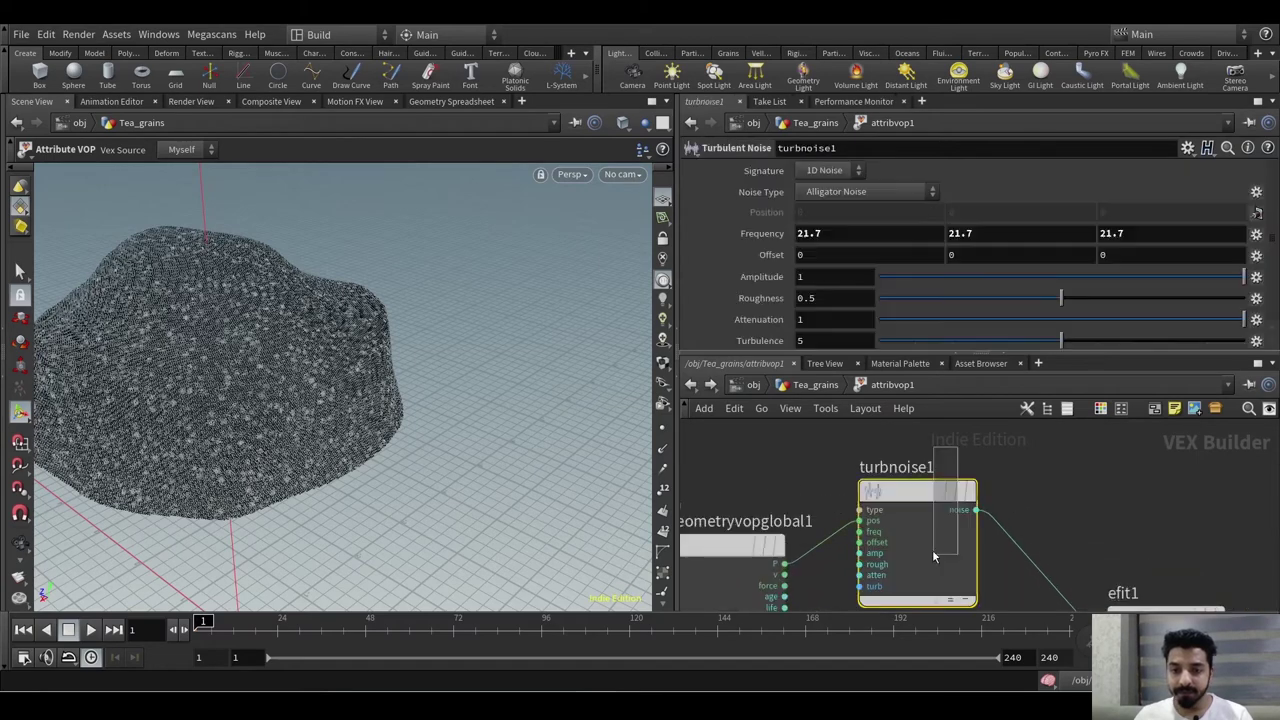
- Try a turbnoise1 Amplitude of 0.263 and a different Frequency on the displayed grains, undoing both changes
drag(1171, 276, 1108, 276)
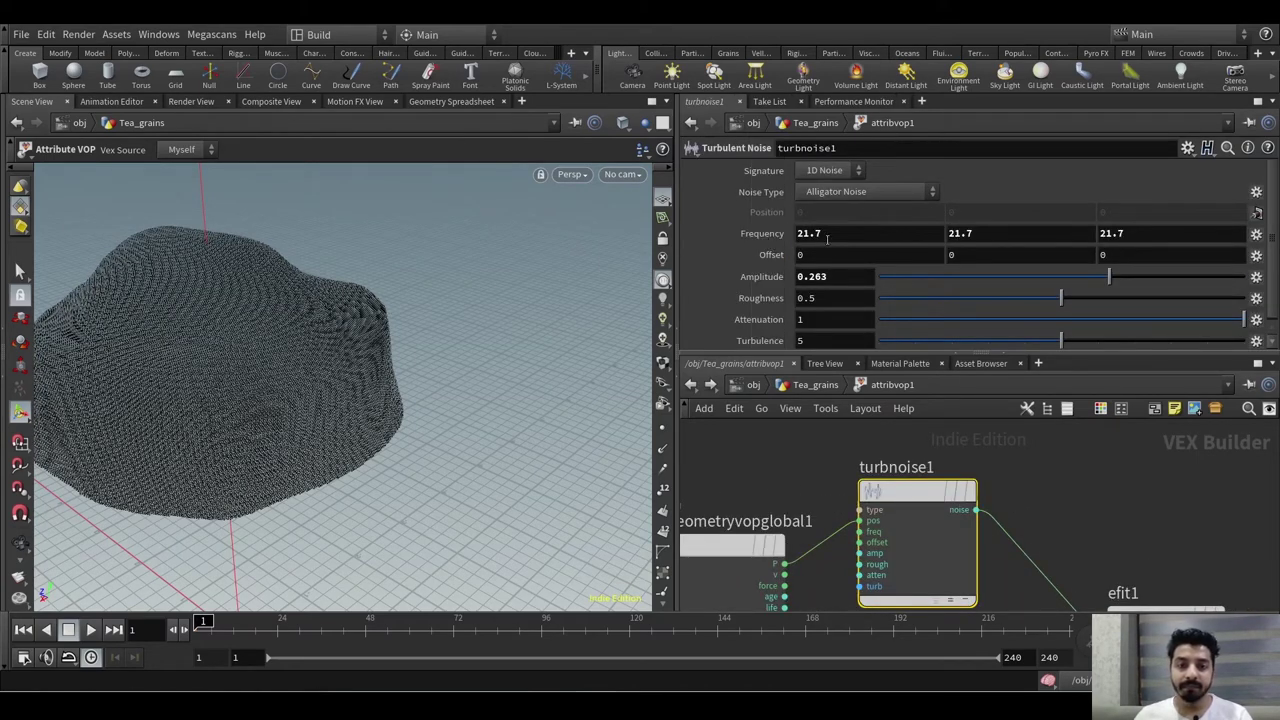
key(ctrl+z)
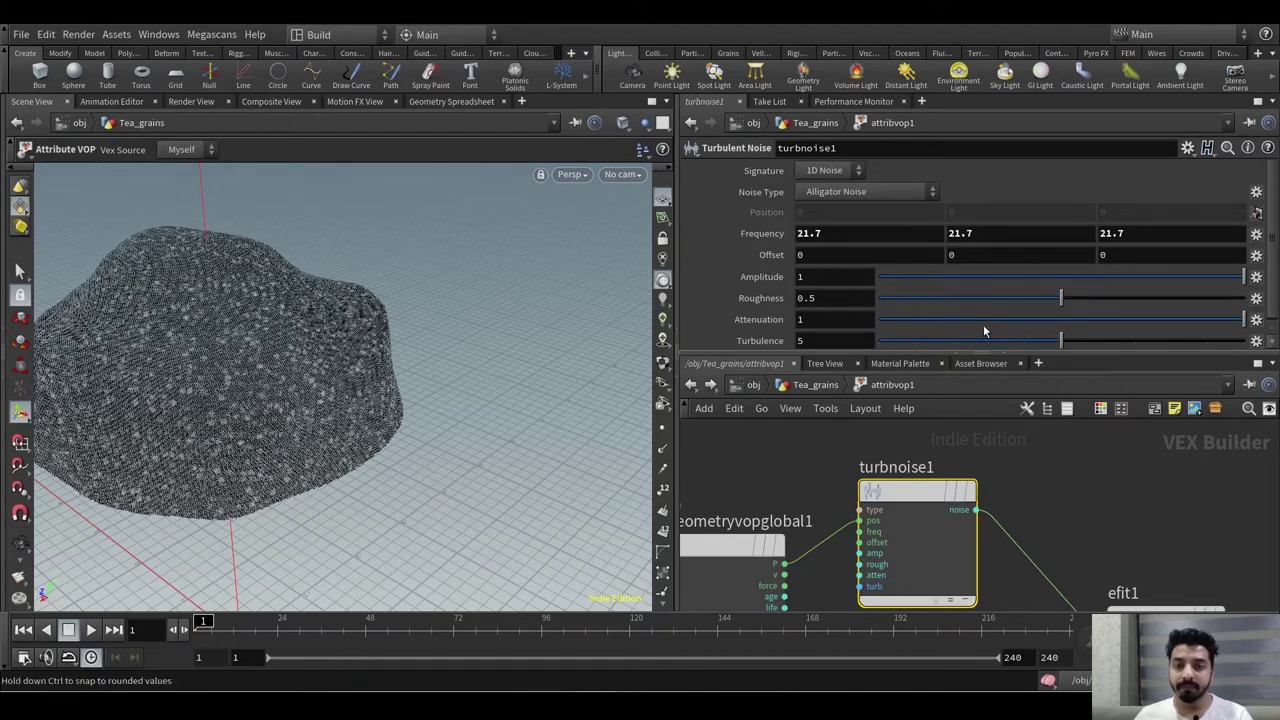
click(763, 468)
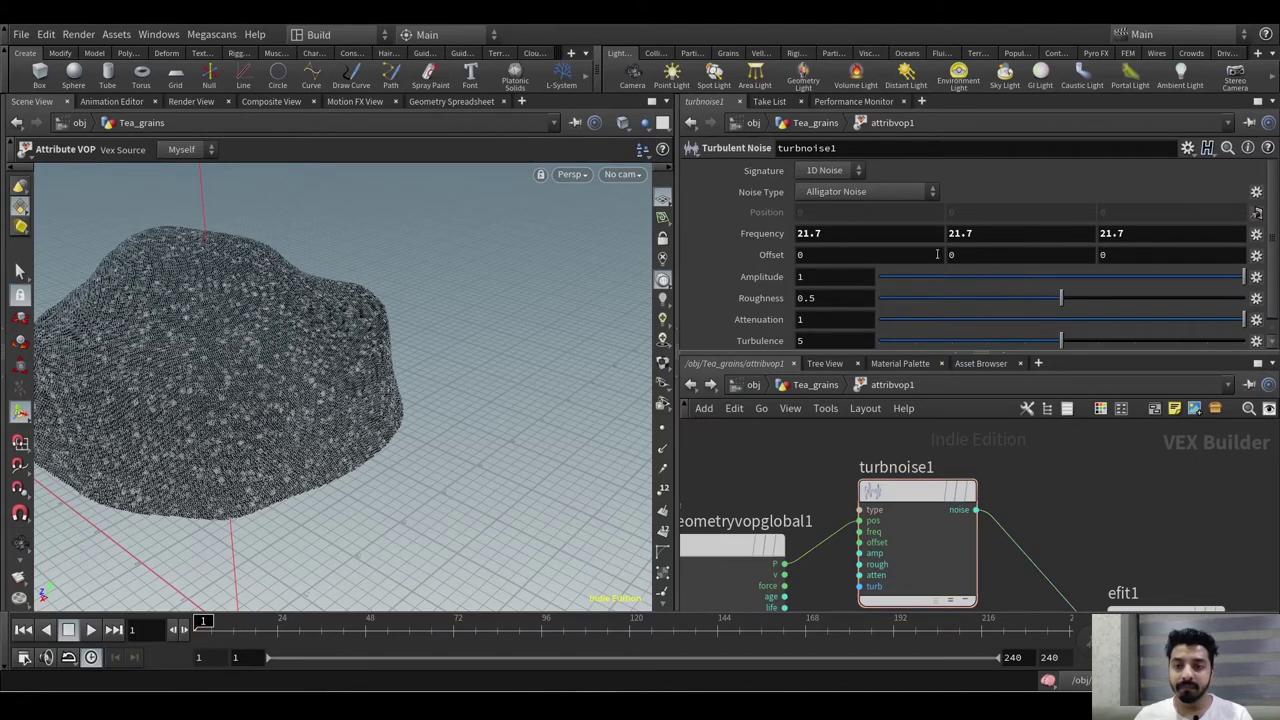
middle_drag(759, 236, 812, 206)
key(ctrl+z)
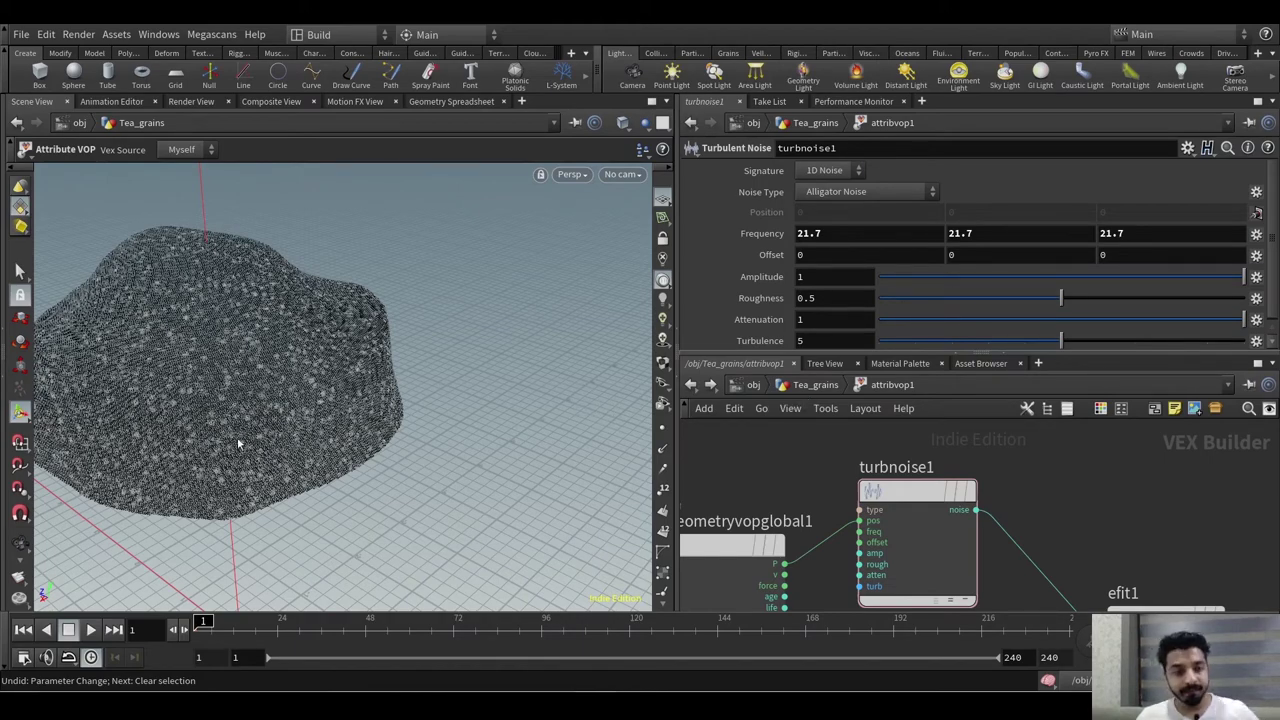
- Inspect the point heap, and show the settings of the attractionweight bind node in the attribute VOP network
alt+right_drag(229, 411, 164, 419)
alt+drag(176, 406, 314, 380)
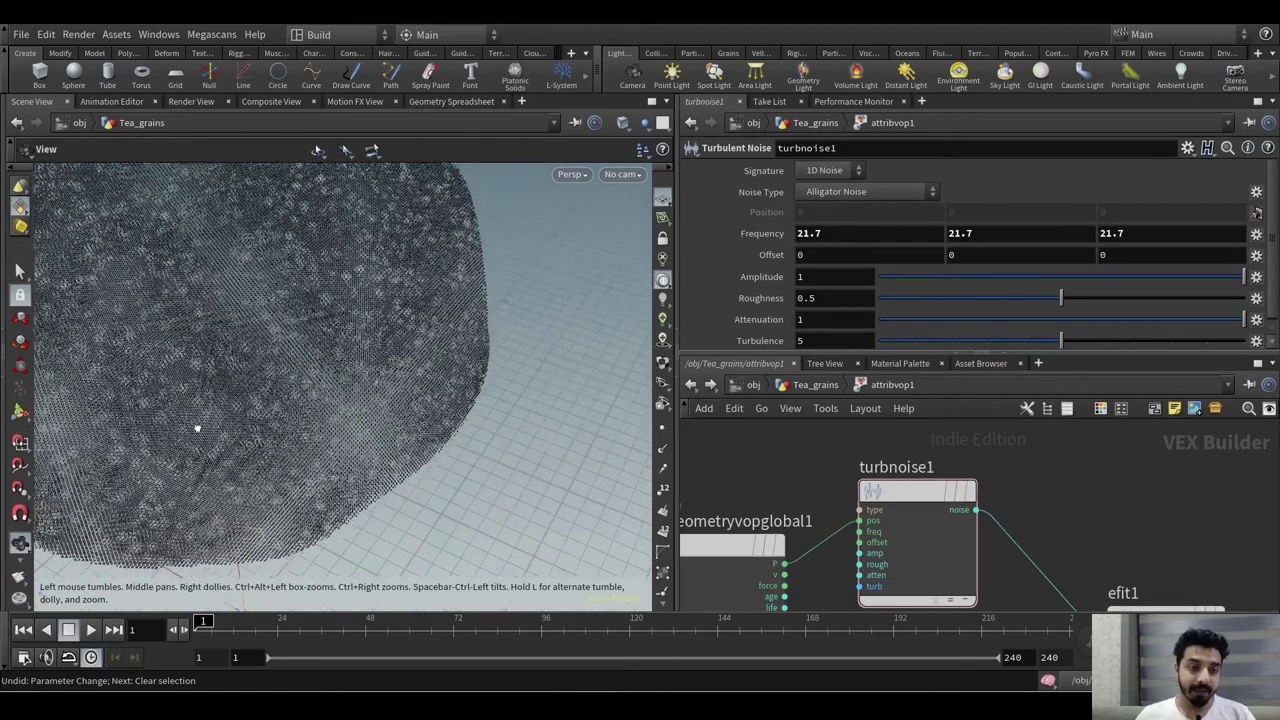
alt+right_drag(314, 380, 316, 414)
alt+drag(316, 412, 284, 367)
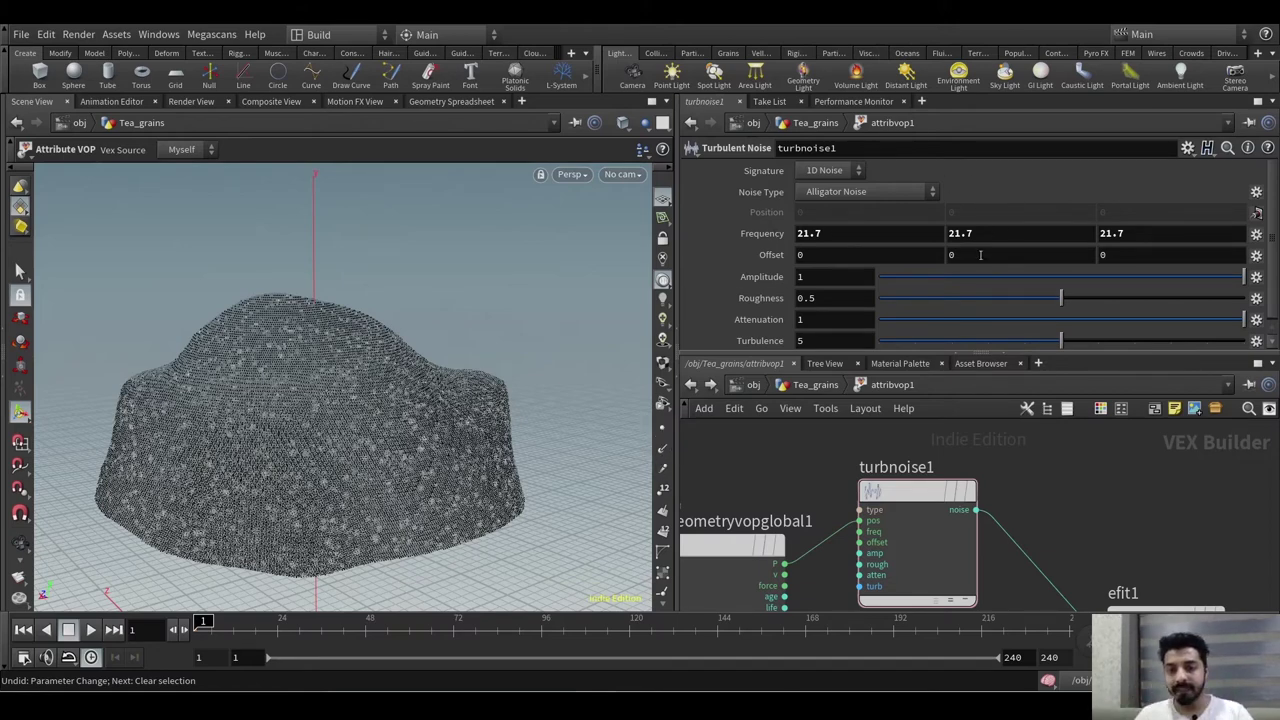
scroll(1101, 490, down, 4)
middle_drag(1157, 492, 729, 446)
middle_drag(993, 538, 1006, 457)
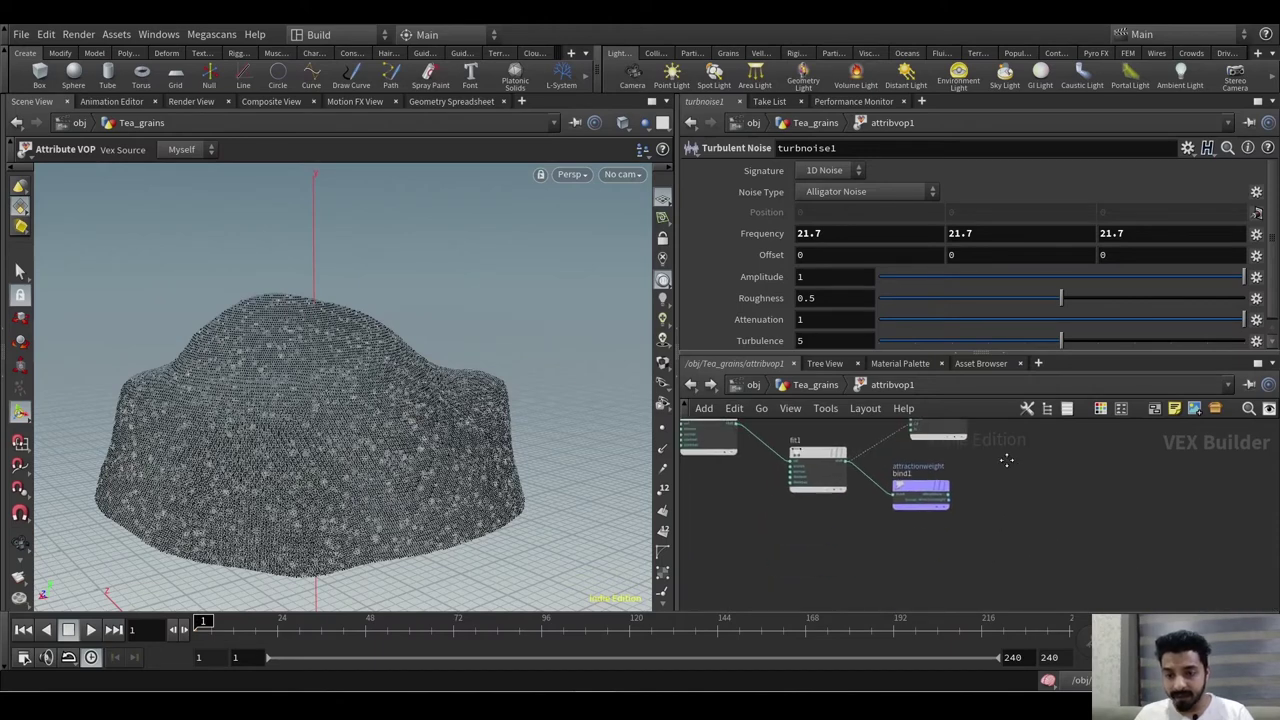
scroll(944, 502, up, 2)
drag(1041, 452, 953, 517)
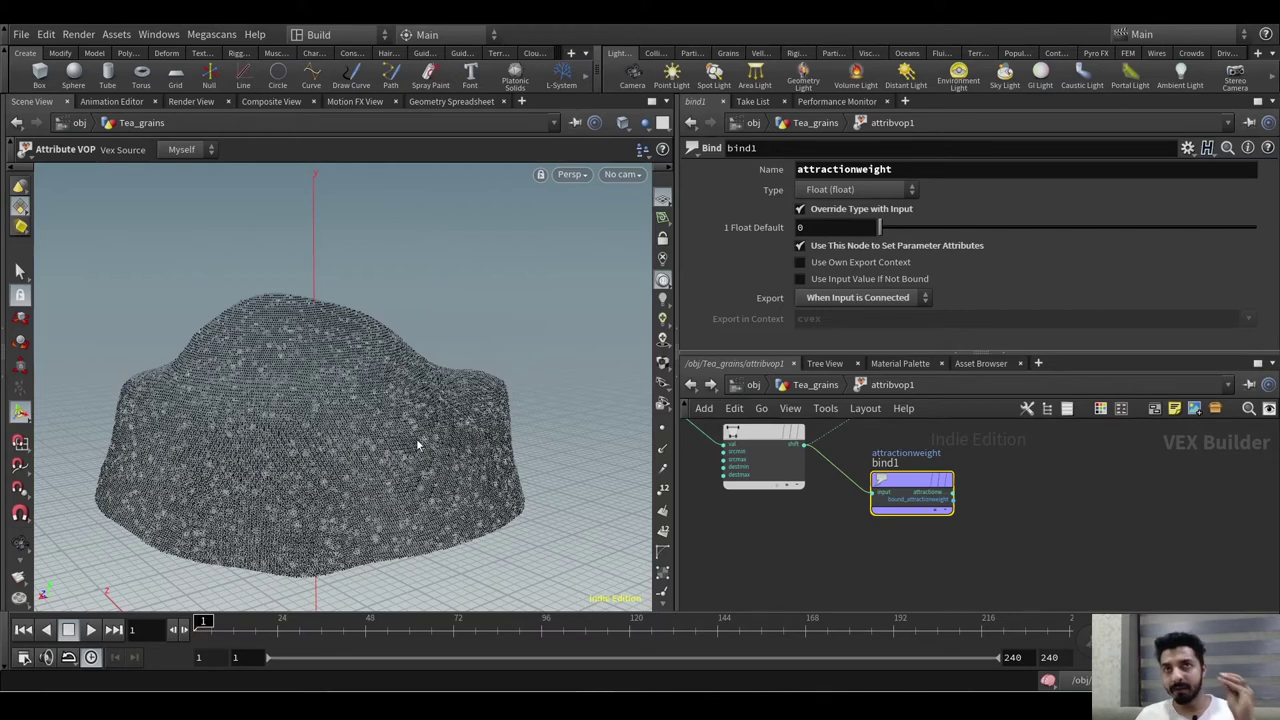
- Return to the Tea_grains network and display the output of the rest1 node
click(691, 386)
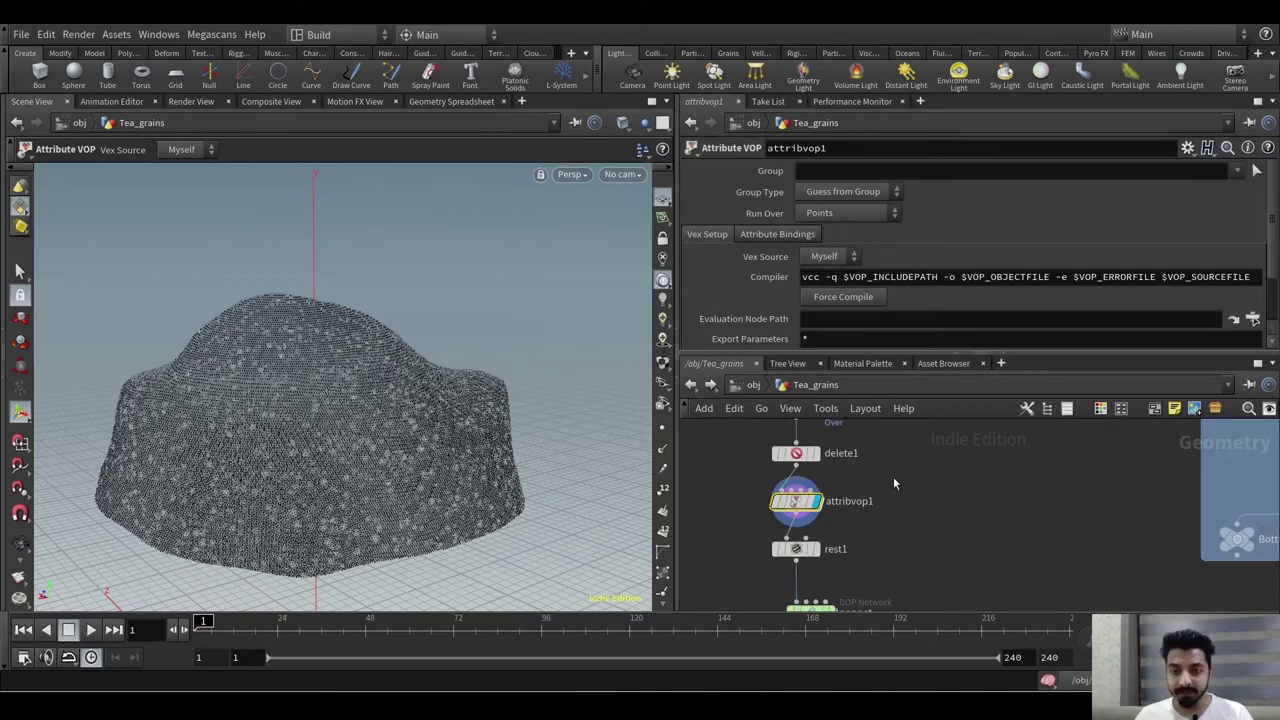
scroll(896, 538, down, 3)
scroll(843, 491, up, 3)
middle_drag(896, 538, 895, 507)
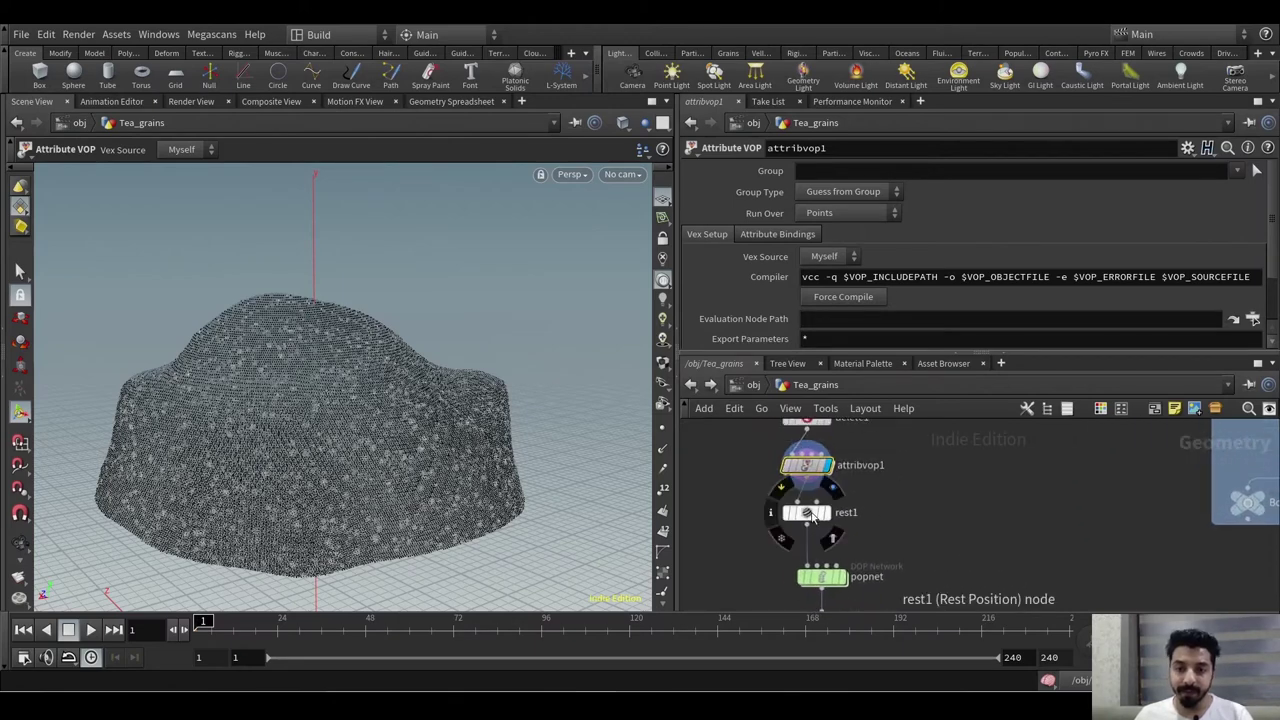
click(813, 515)
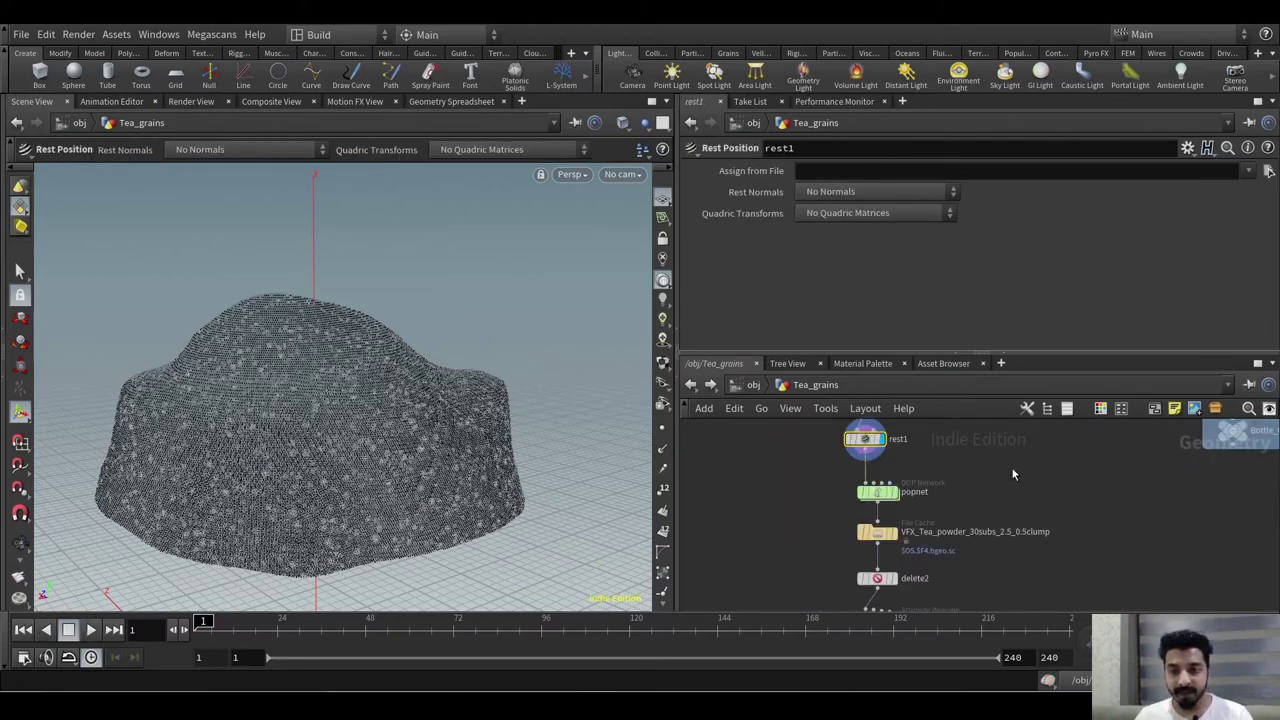
- Look over the node chain around rest1 and the whole grain heap in the scene view
middle_drag(1012, 471, 921, 619)
scroll(920, 530, down, 3)
middle_drag(920, 530, 913, 580)
scroll(328, 452, down, 3)
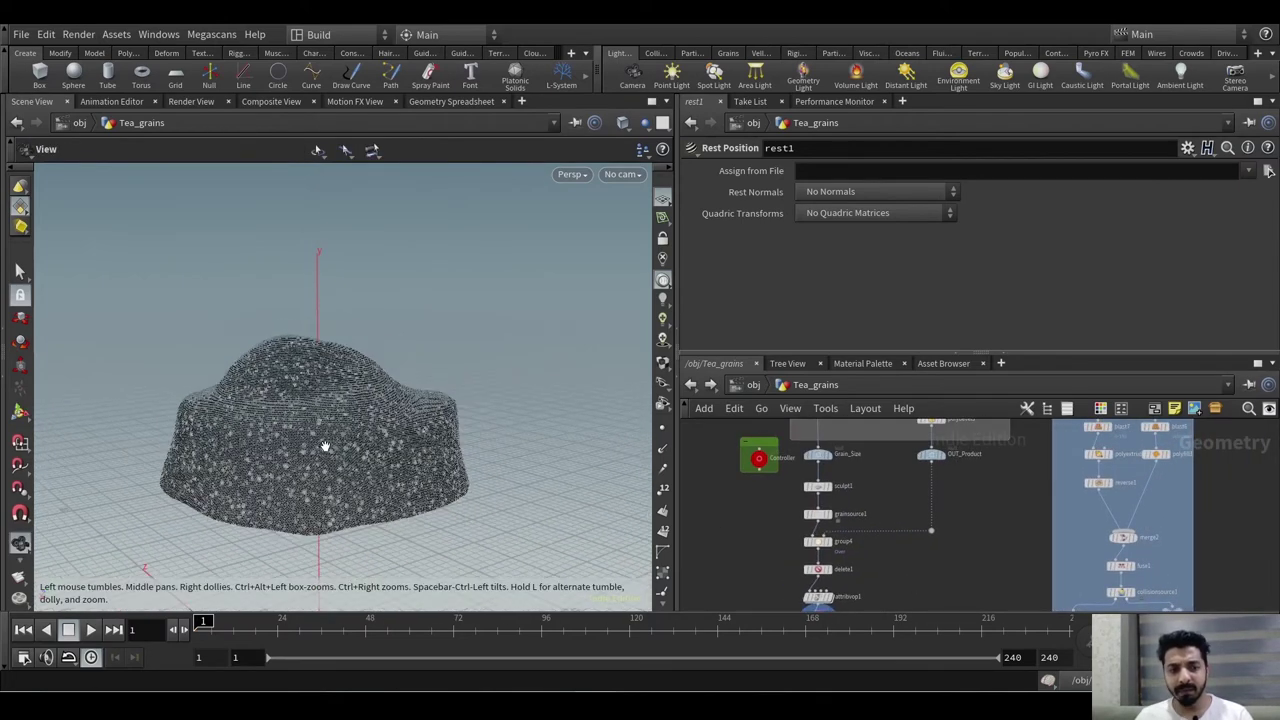
alt+middle_drag(323, 446, 343, 328)
scroll(391, 380, down, 5)
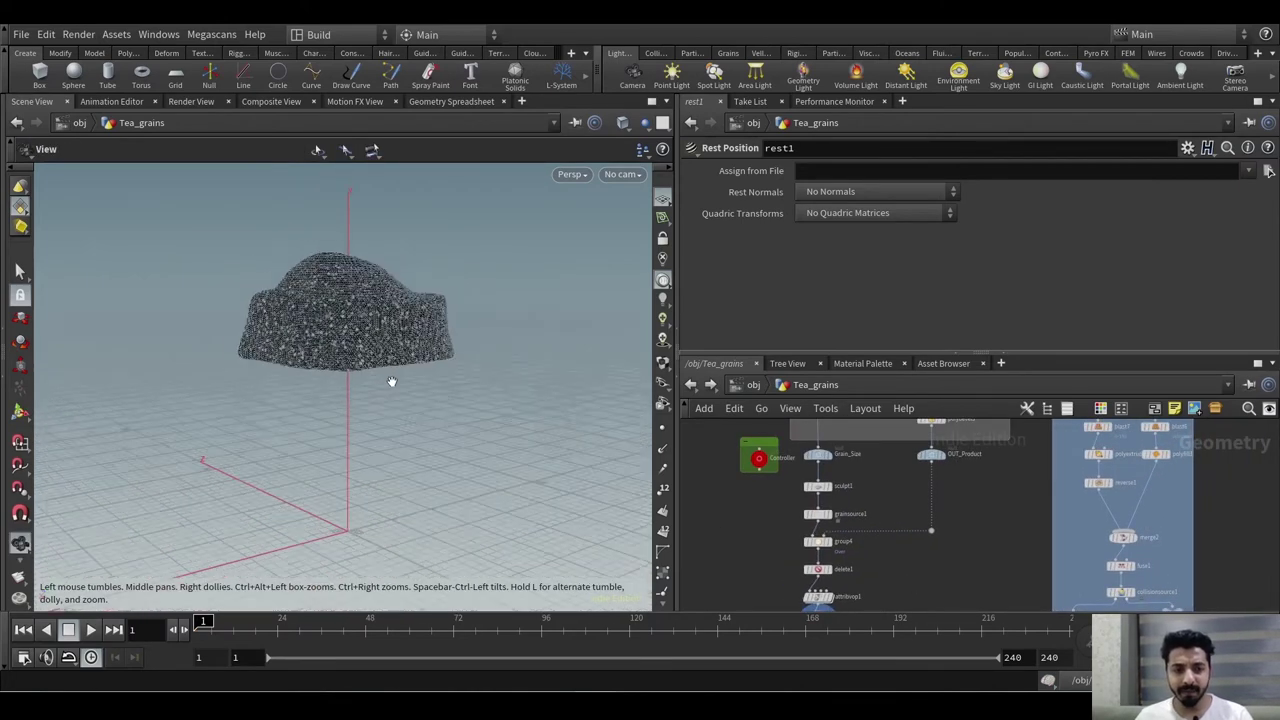
- Go up to the object level and examine the tea jar's opening and its surroundings on the table
click(744, 388)
scroll(459, 420, down, 3)
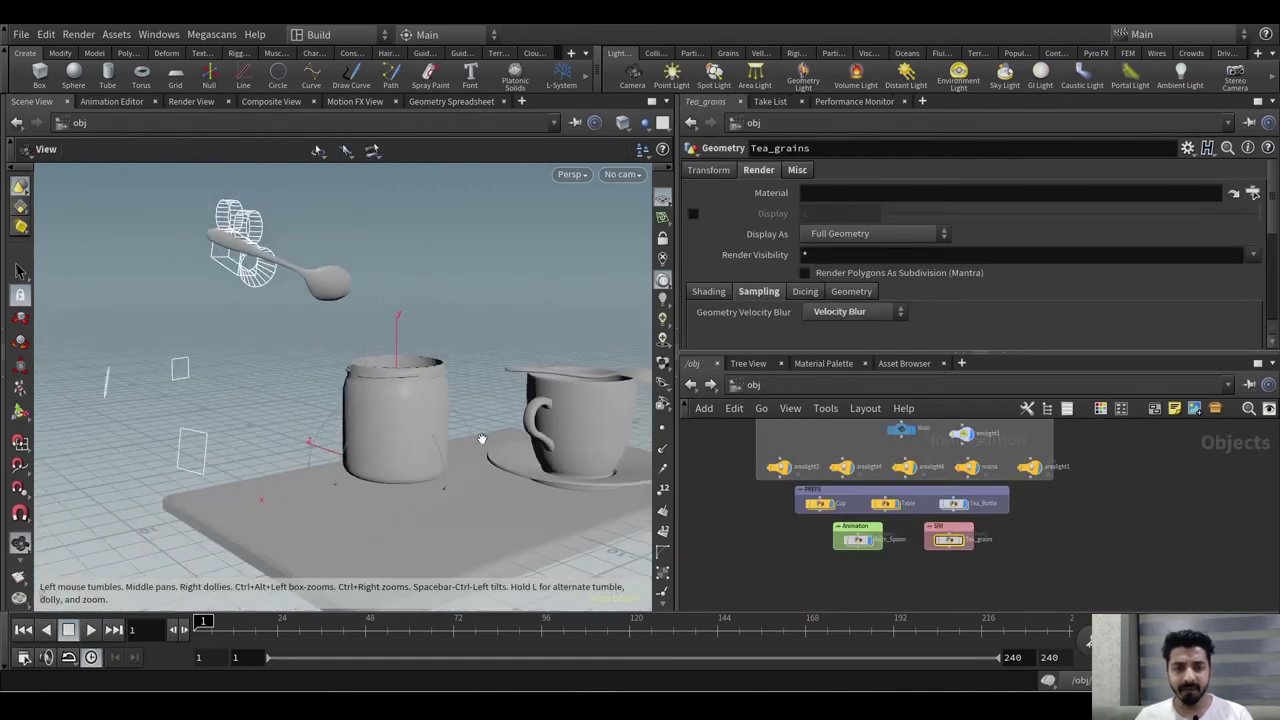
drag(481, 439, 477, 488)
scroll(440, 452, down, 3)
alt+middle_drag(462, 450, 403, 411)
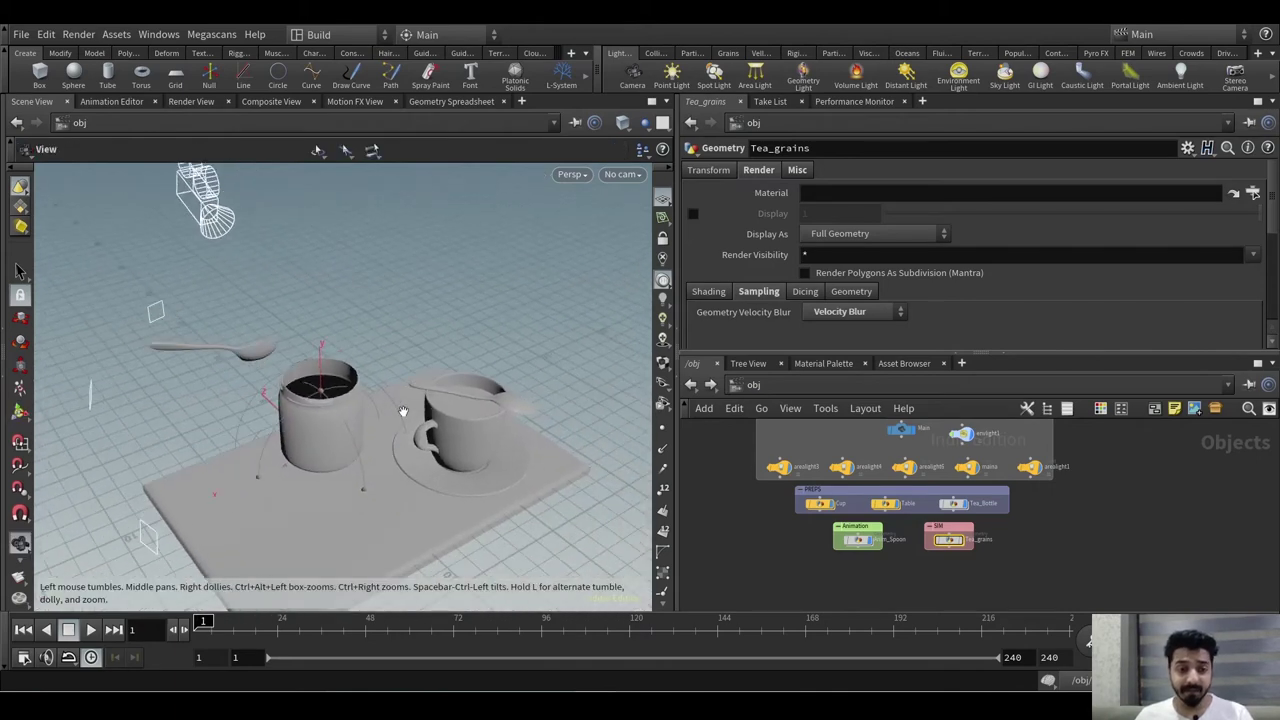
drag(402, 411, 490, 460)
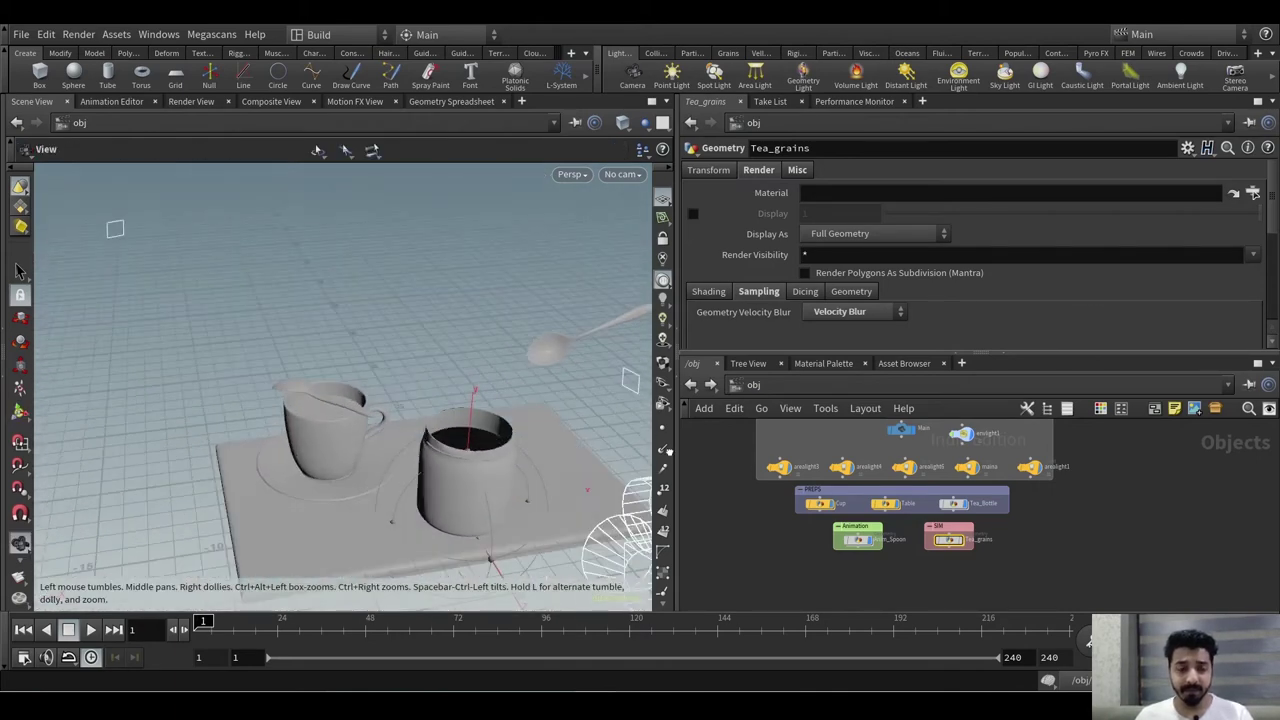
key(r)
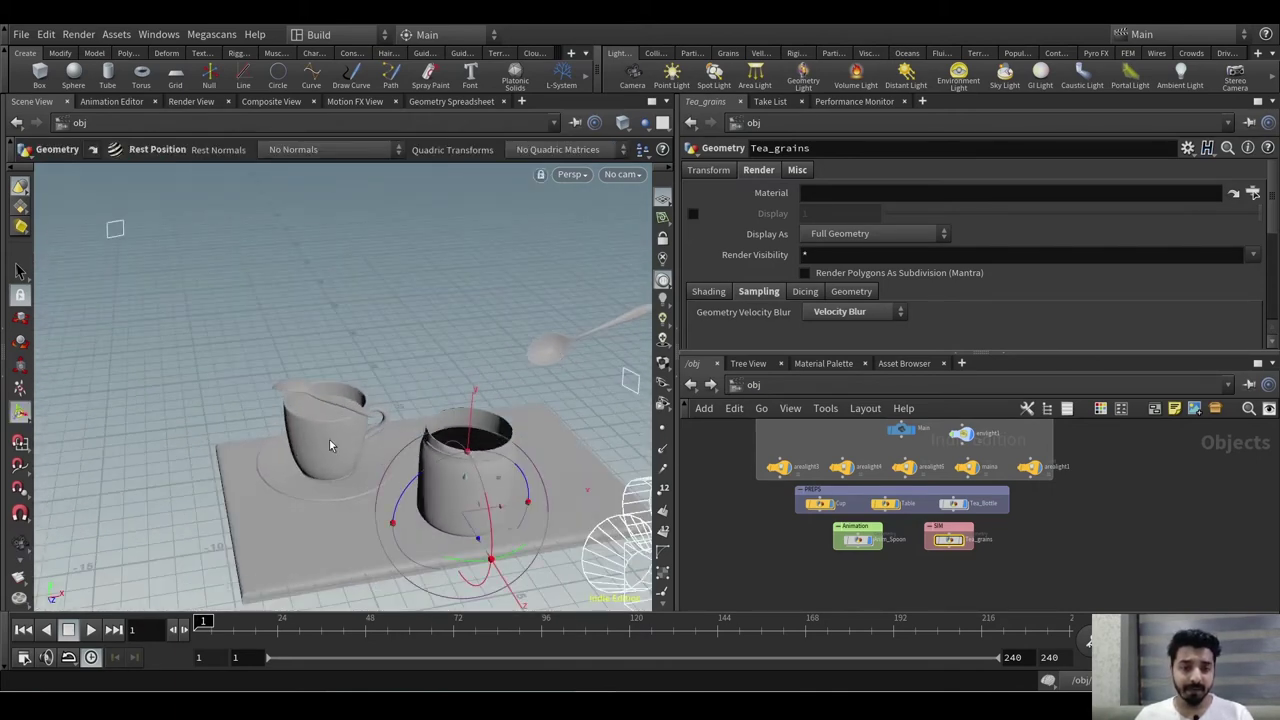
alt+right_drag(461, 438, 497, 438)
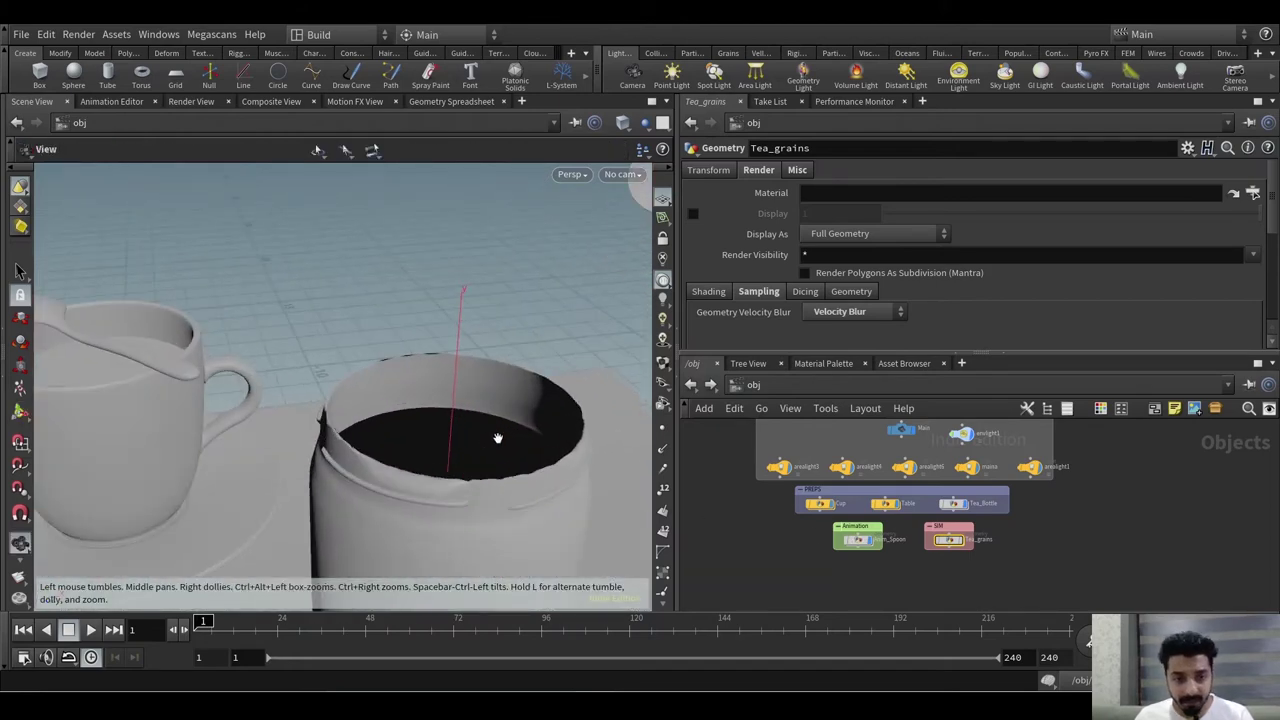
alt+drag(474, 457, 505, 457)
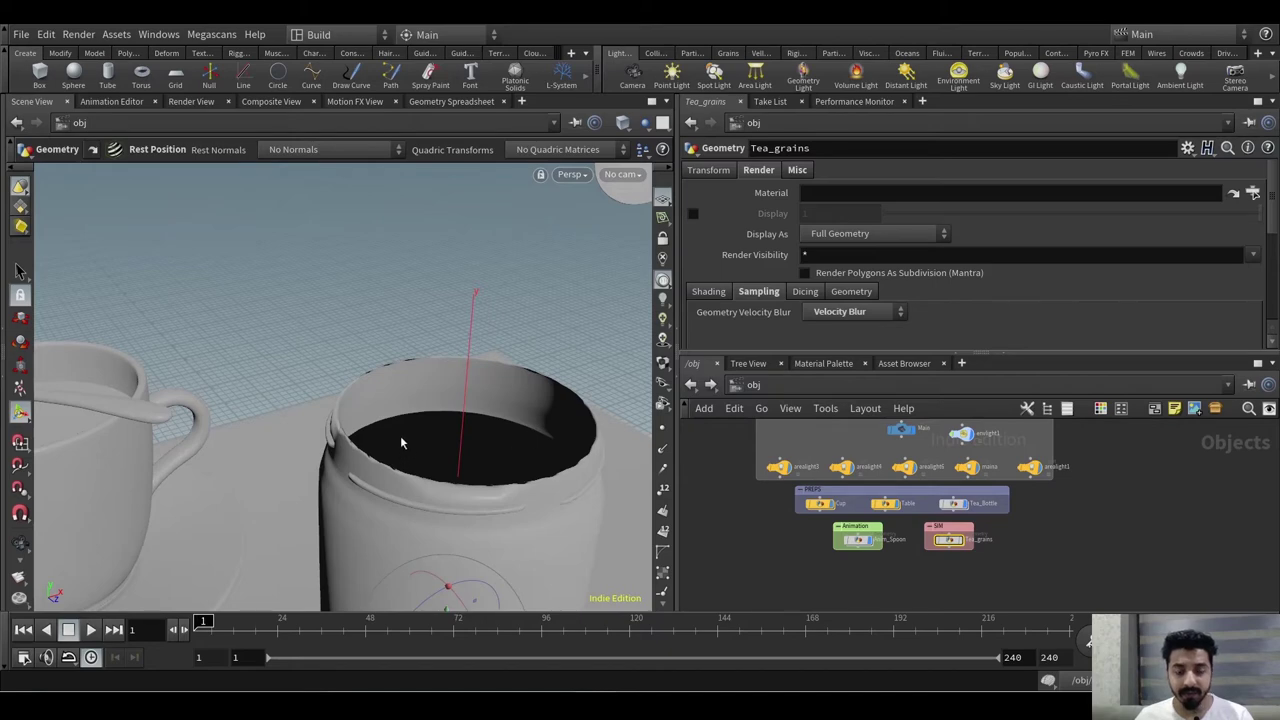
scroll(905, 540, up, 3)
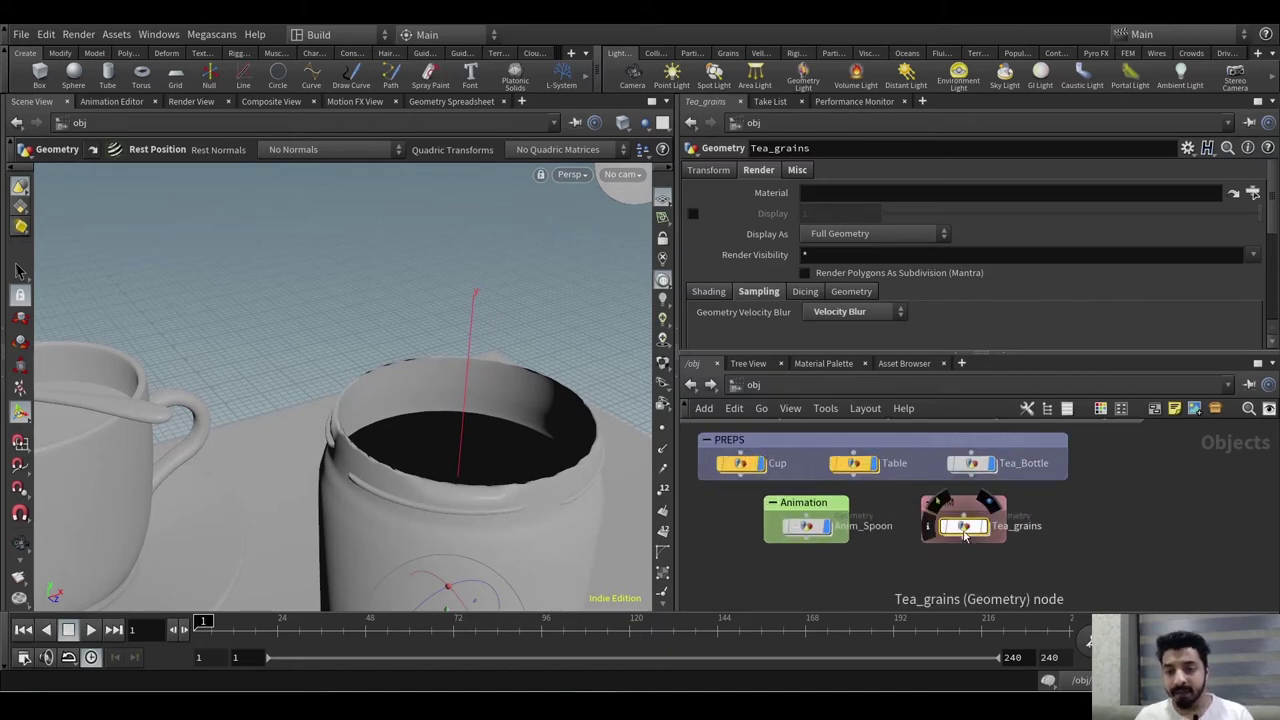
- Enter the Tea_grains object and open its popnet simulation network
double_click(963, 527)
scroll(914, 509, up, 1)
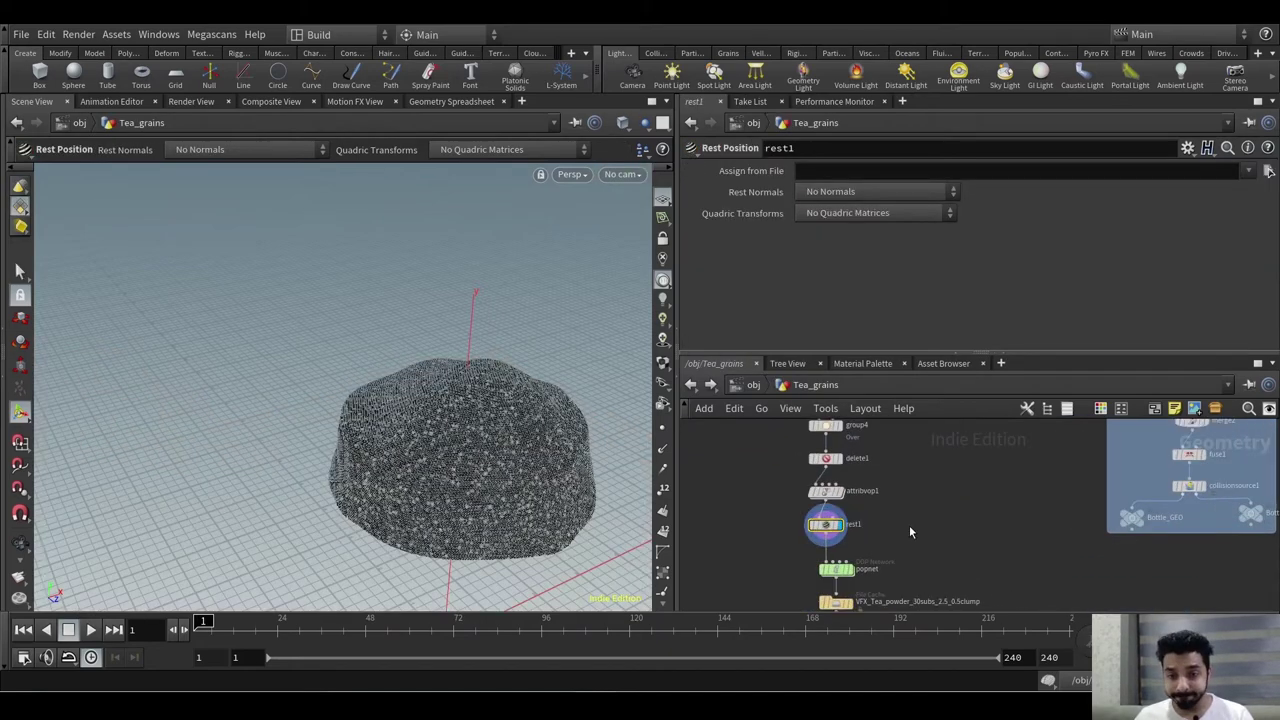
middle_drag(909, 527, 929, 461)
mouse_move(856, 506)
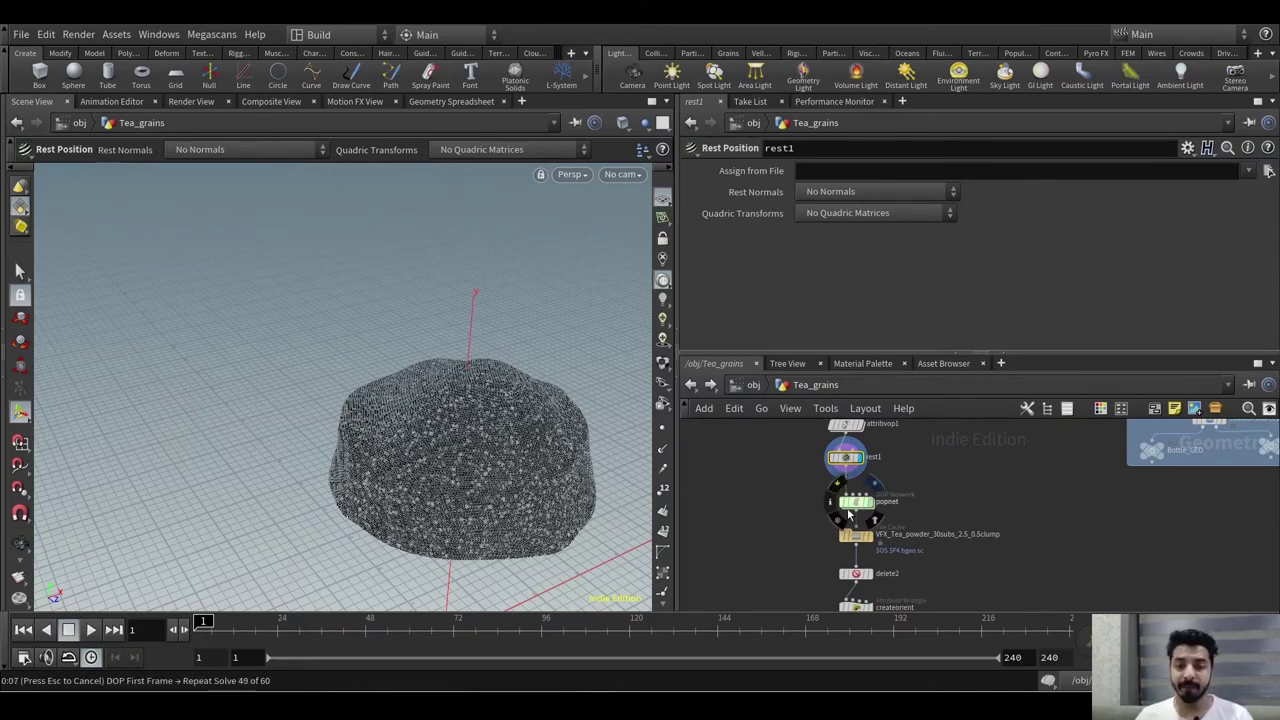
double_click(852, 503)
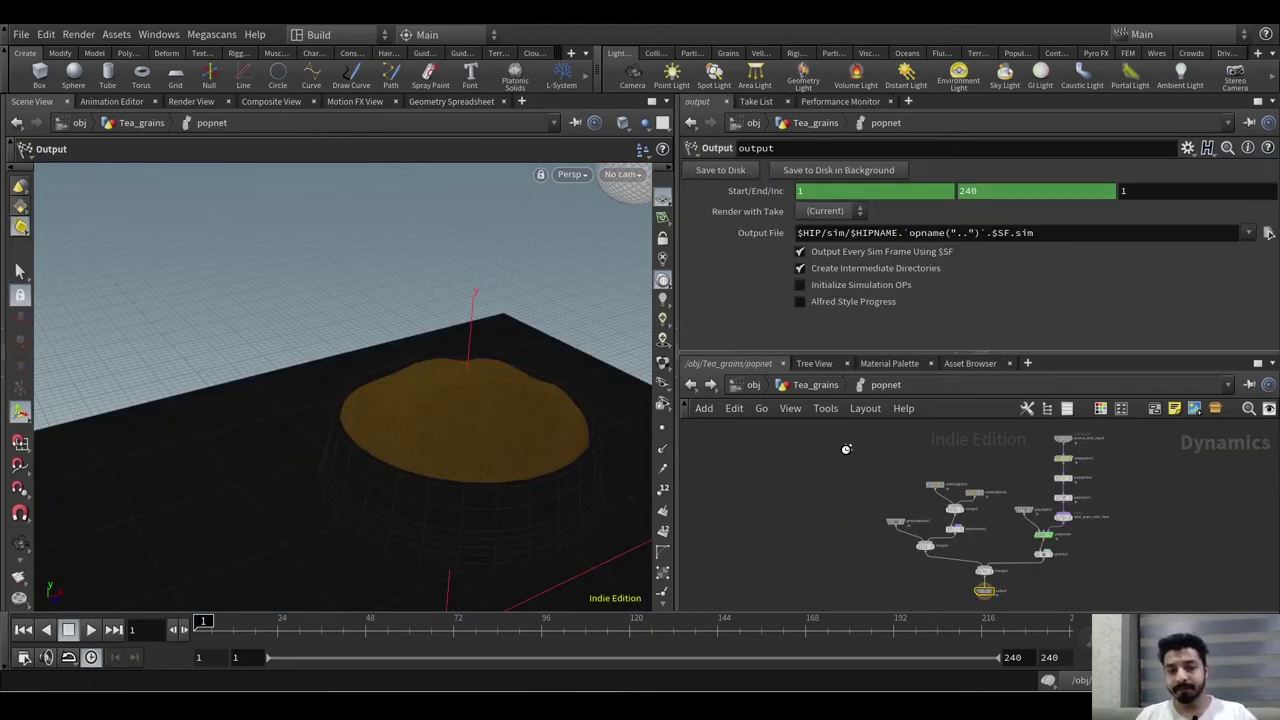
key(Escape)
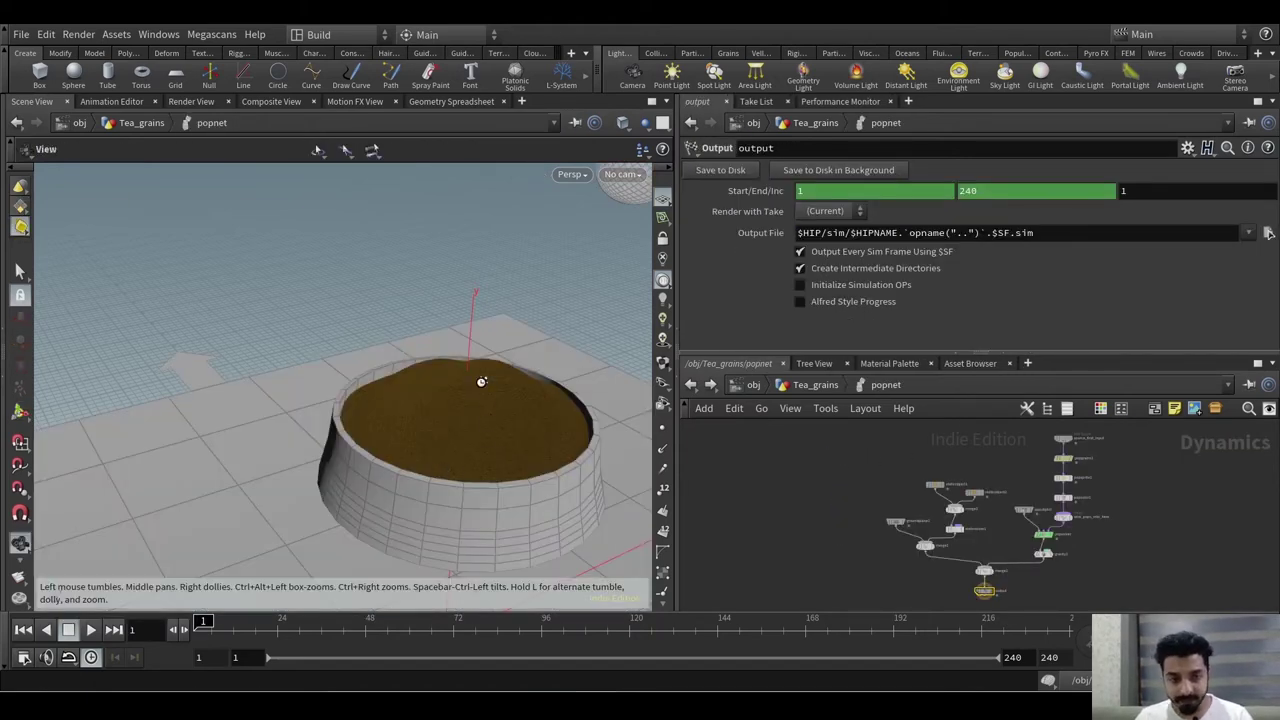
- Examine the simulated grain heap inside the bottle collision geometry from the side and from above
alt+drag(481, 382, 477, 366)
alt+drag(474, 434, 471, 430)
alt+middle_drag(471, 430, 378, 325)
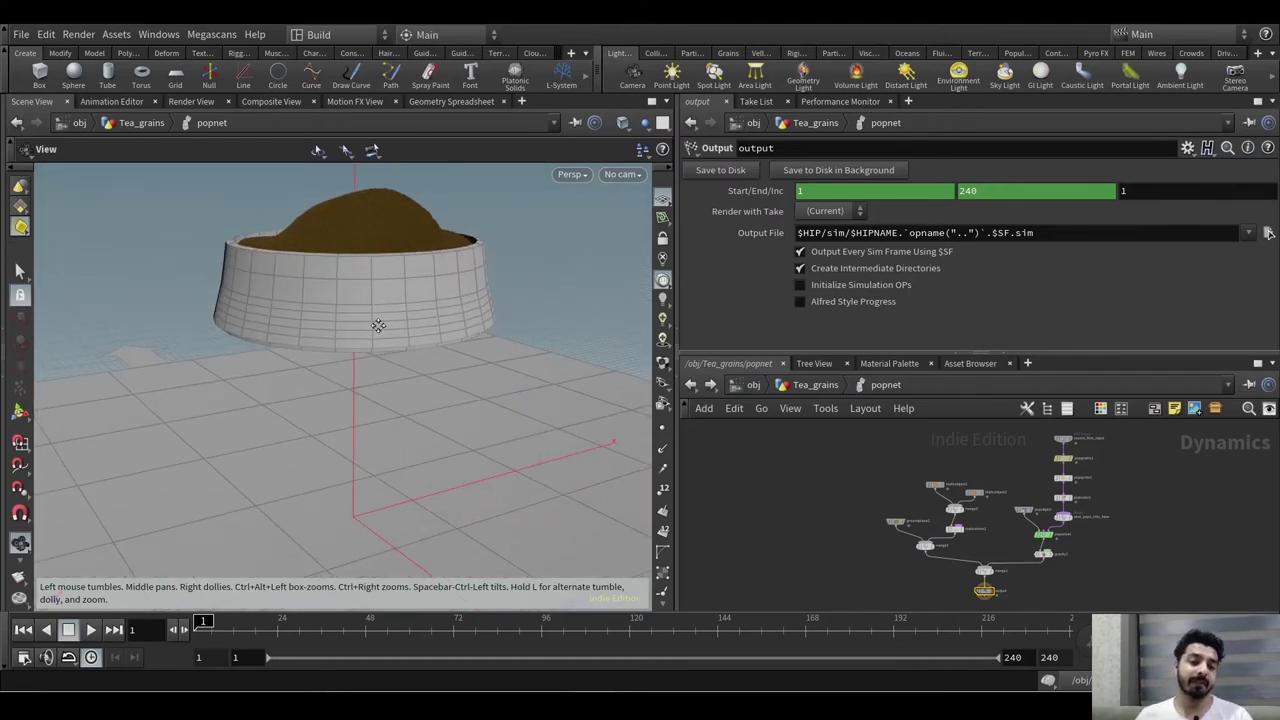
key(Return)
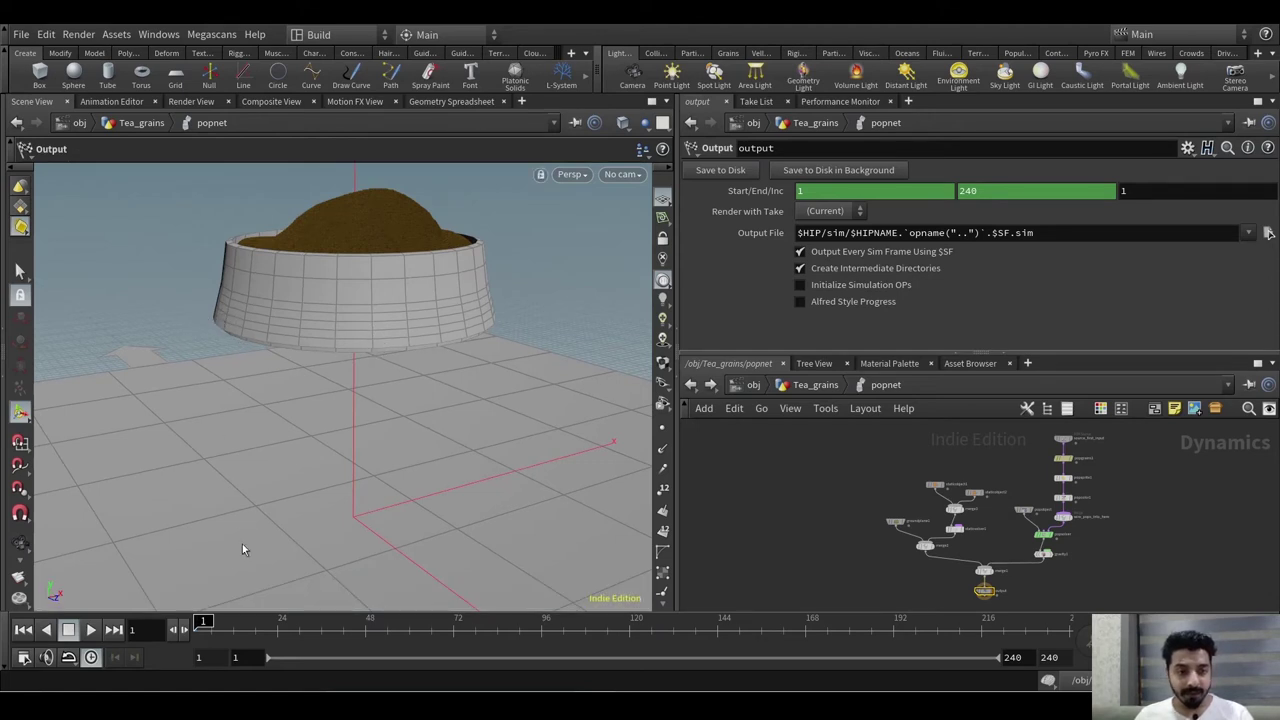
key(space)
scroll(408, 456, down, 3)
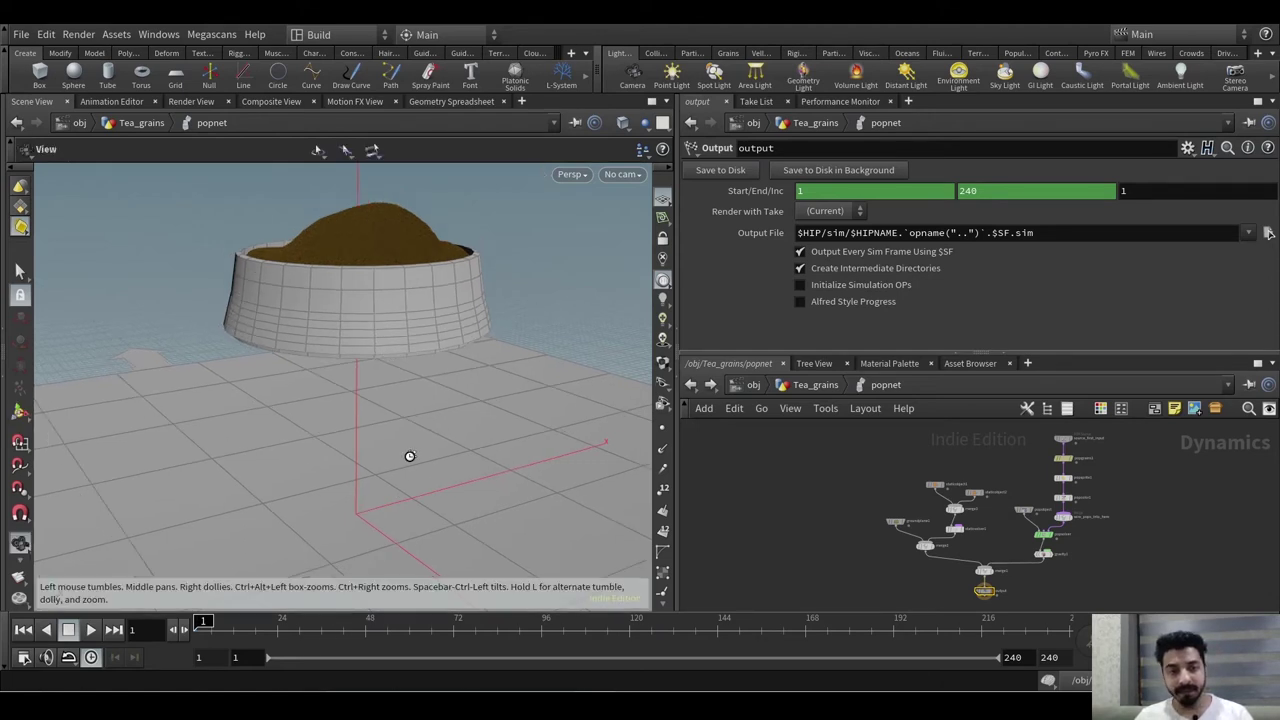
drag(408, 449, 406, 438)
key(Return)
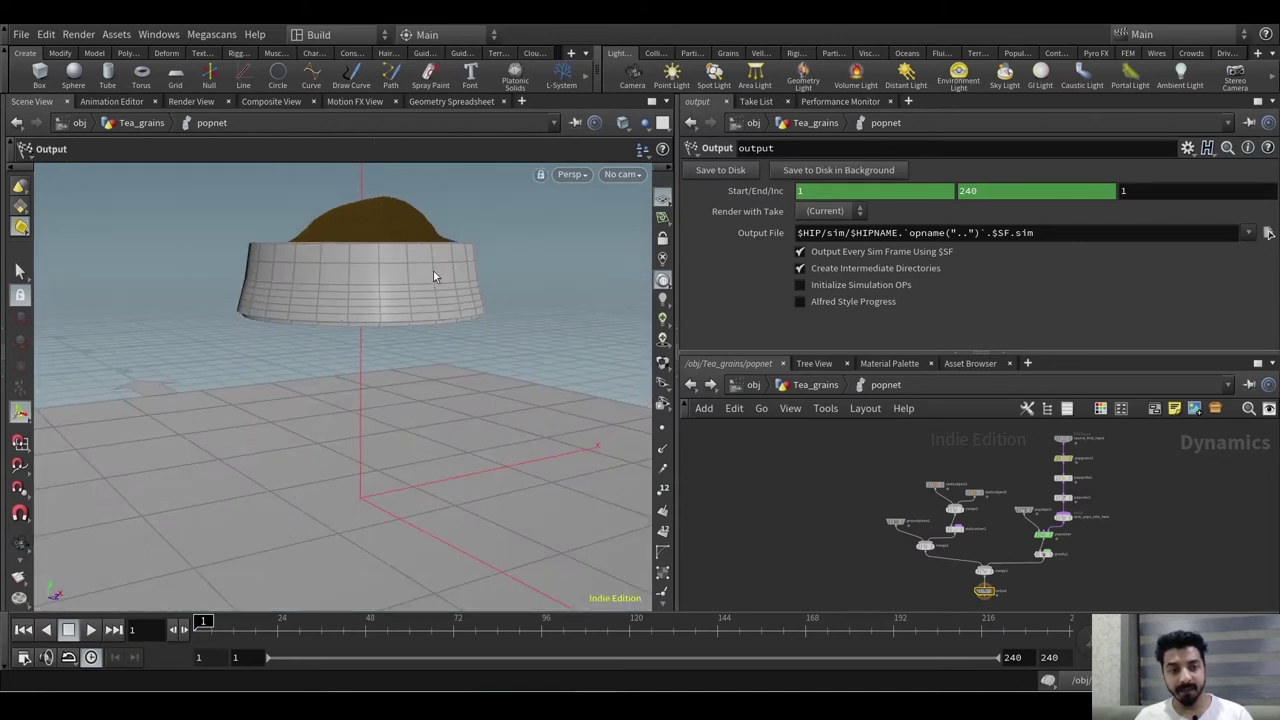
key(space)
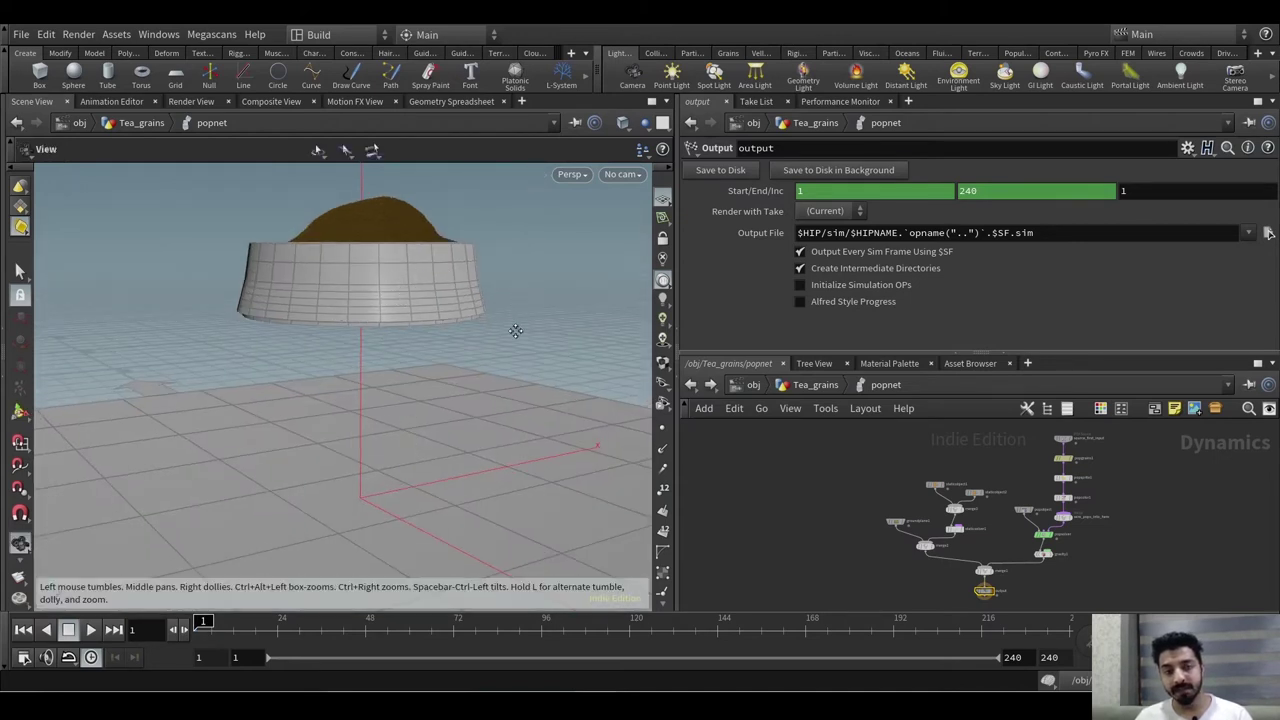
middle_drag(509, 350, 503, 380)
drag(502, 380, 494, 420)
key(Return)
- Select the staticobject2 node and inspect its animated spoon collision geometry above the bottle
scroll(986, 504, up, 3)
scroll(986, 496, up, 4)
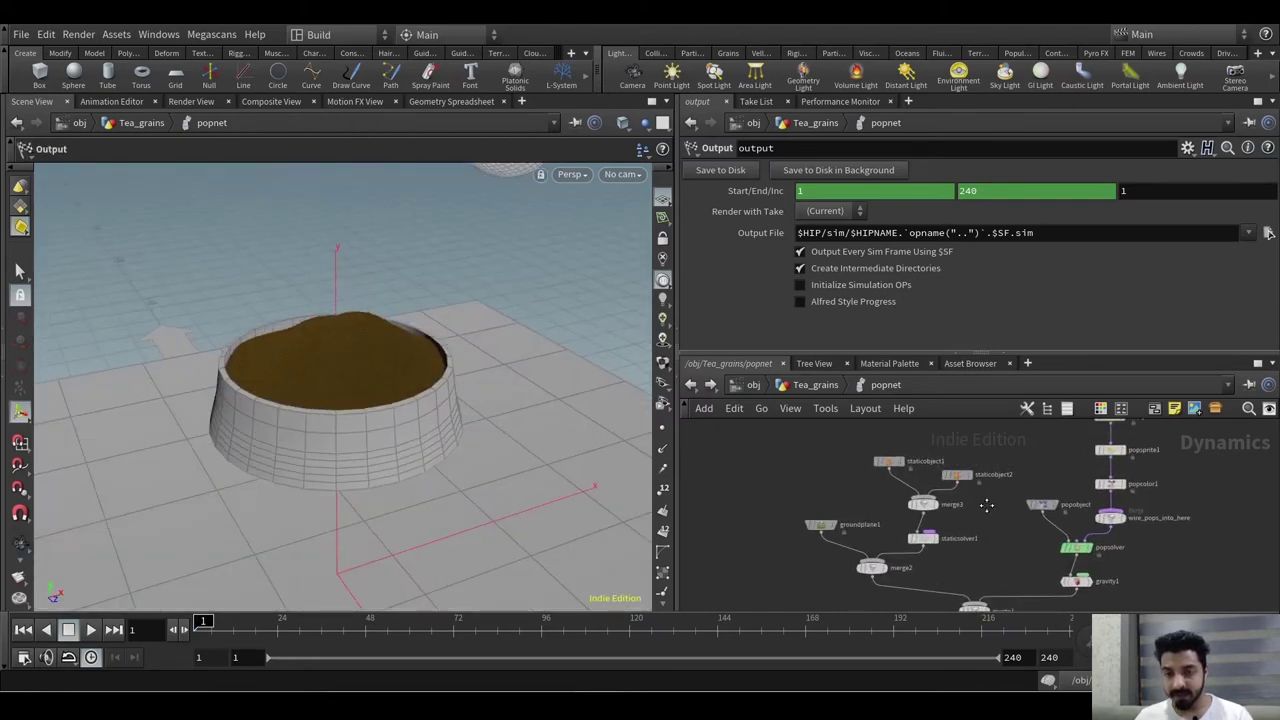
drag(971, 450, 921, 503)
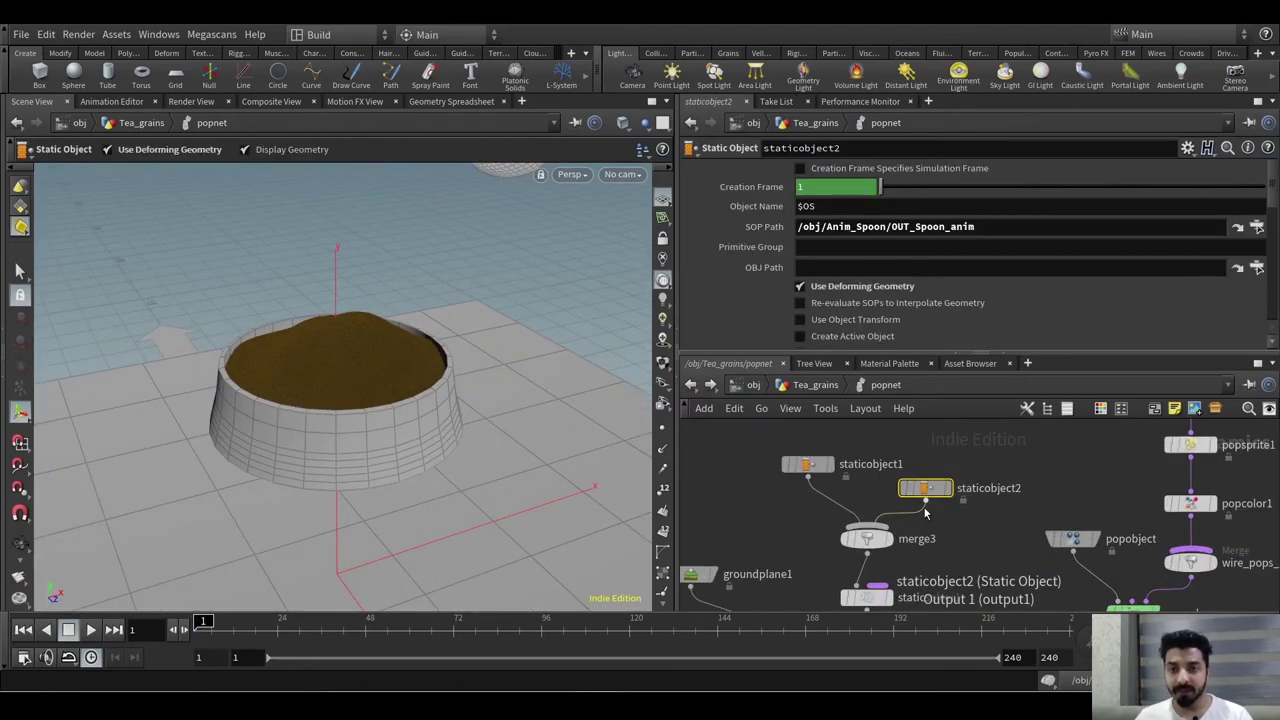
key(Escape)
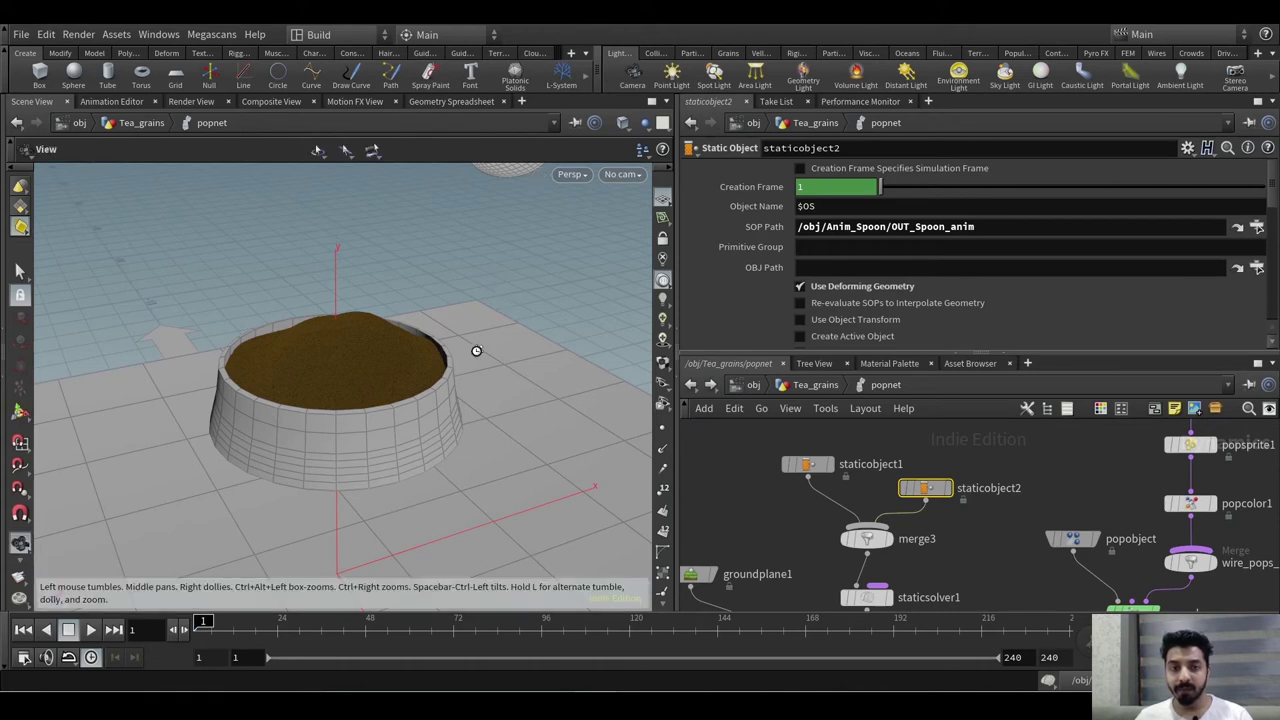
drag(475, 352, 440, 414)
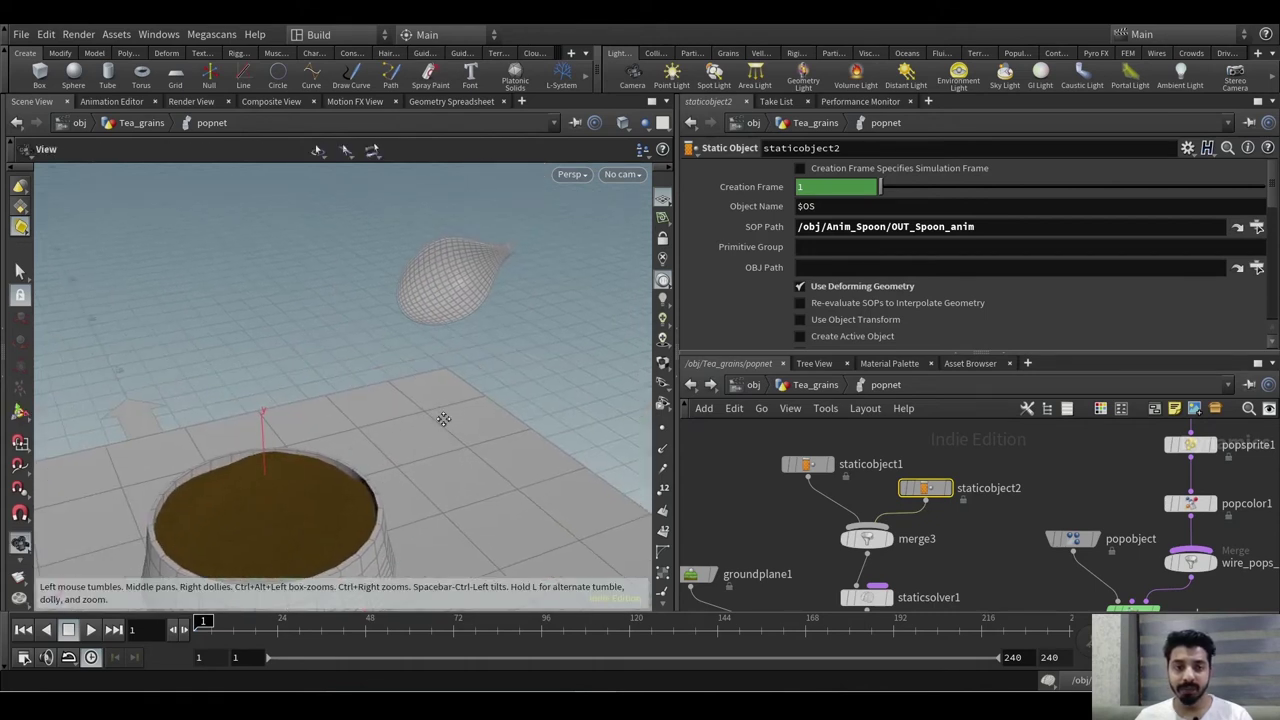
key(Return)
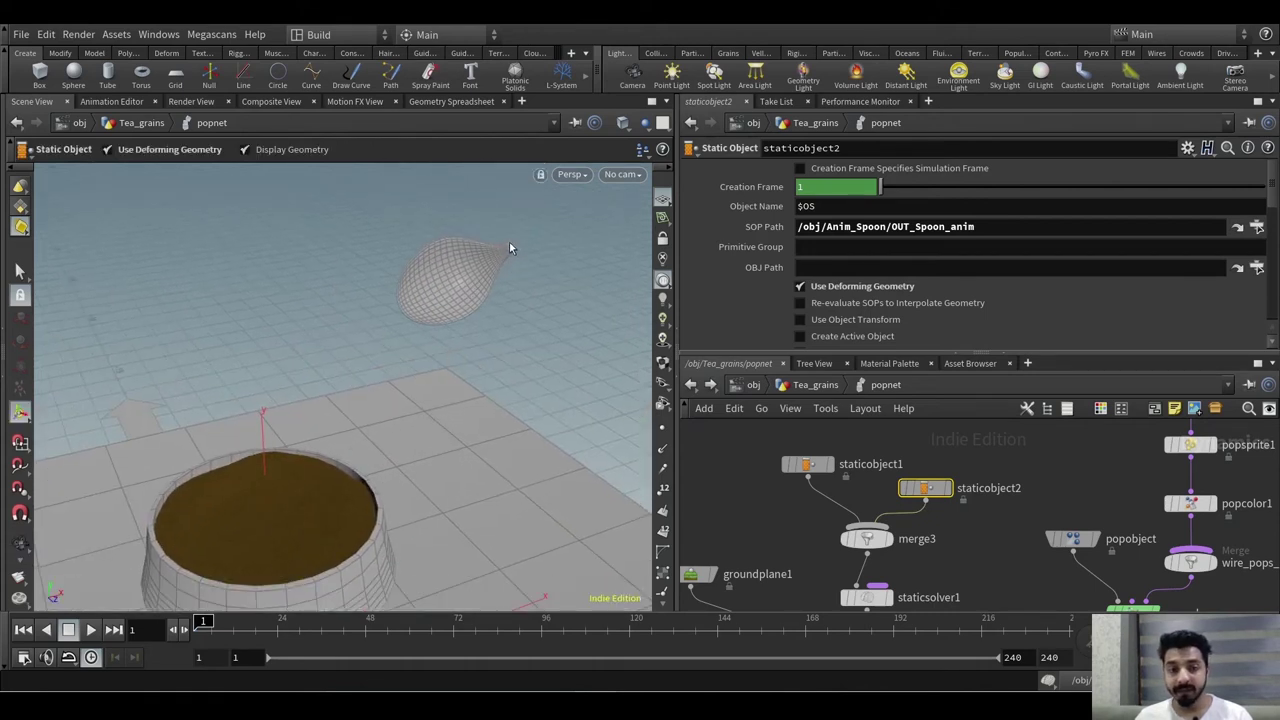
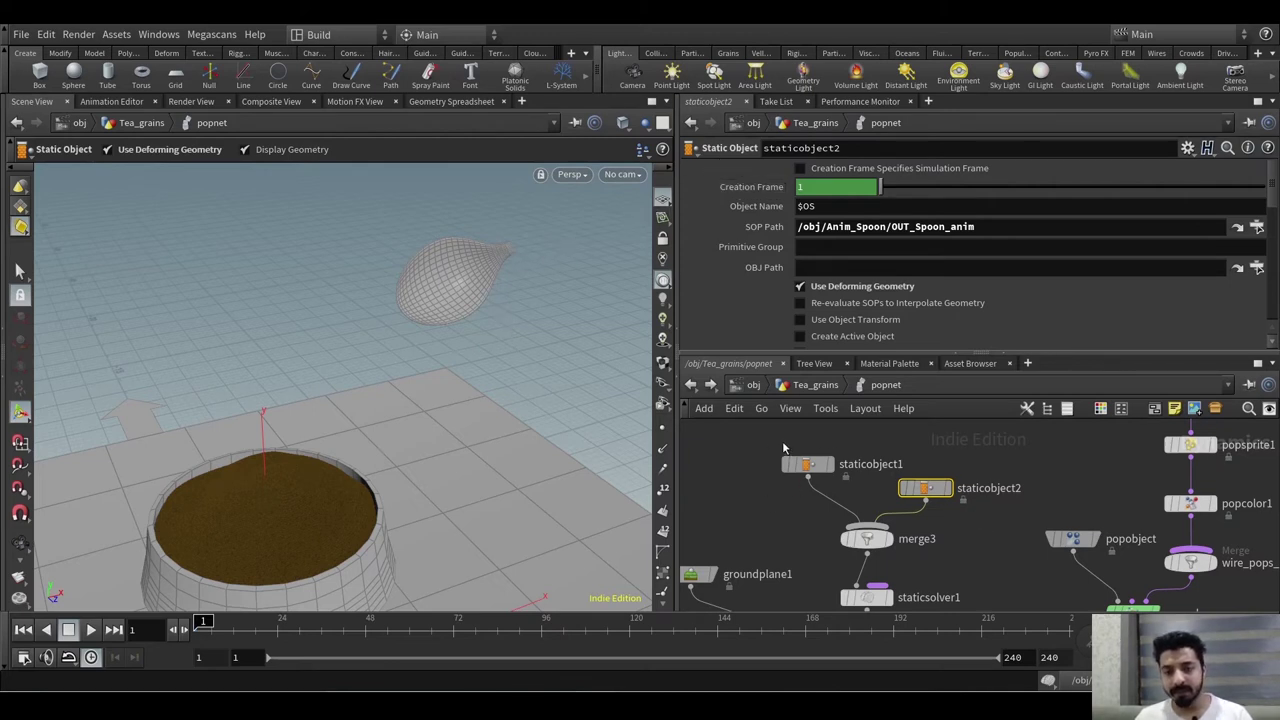
- Select the staticobject1 node and inspect its Bottle_GEO collision geometry relative to the spoon
drag(784, 445, 816, 502)
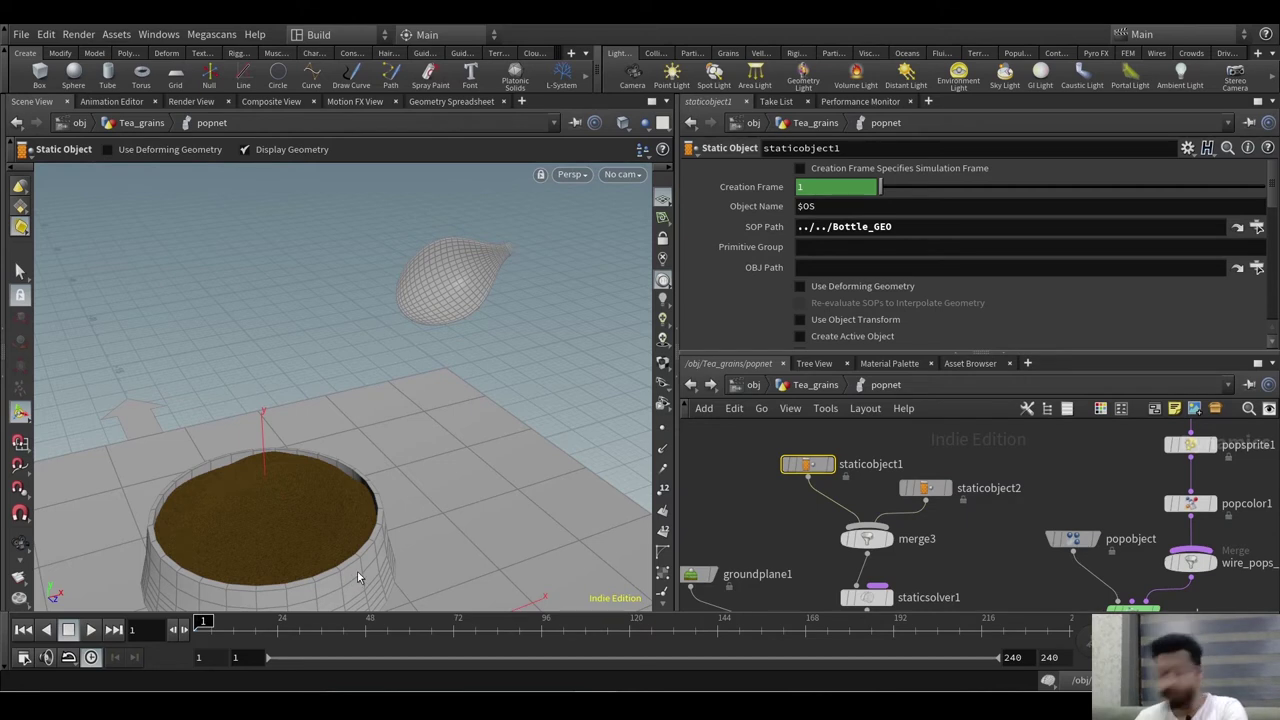
key(Escape)
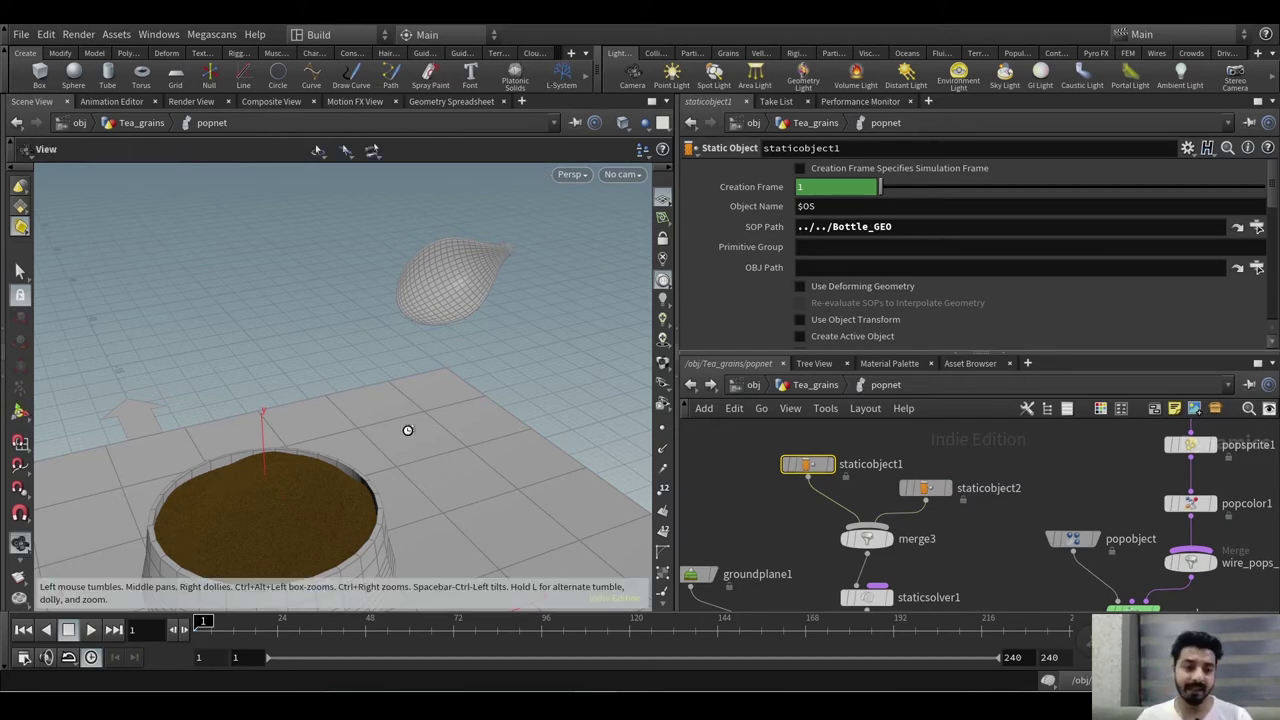
middle_drag(396, 398, 411, 338)
scroll(398, 396, down, 1)
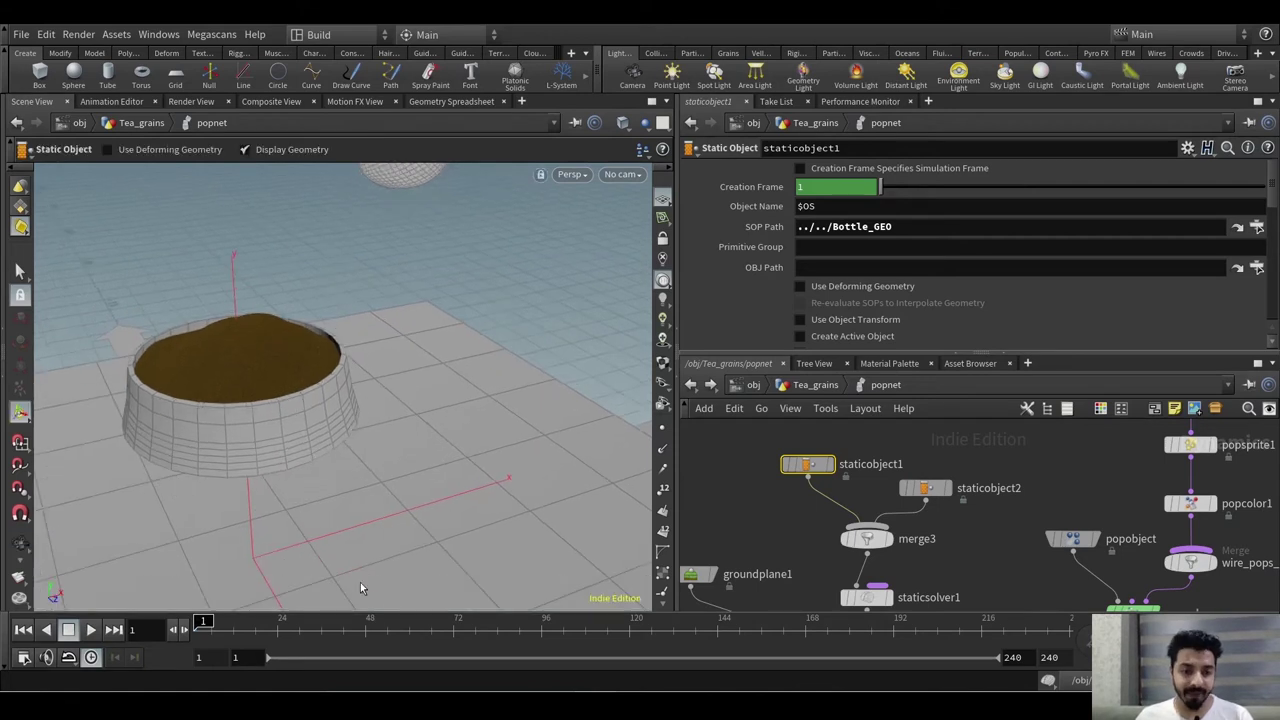
alt+middle_drag(572, 230, 534, 277)
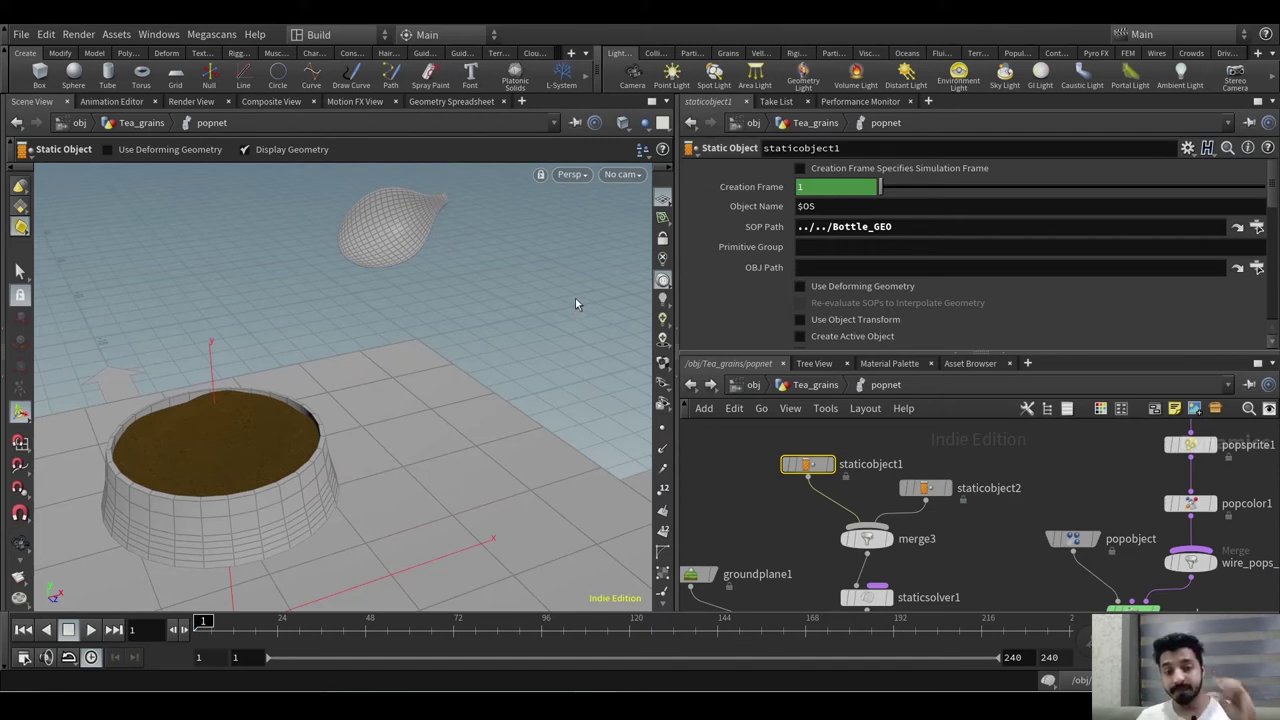
- Select the source_first_input POP Source node and inspect its Impulse Activation expression in the birth settings
middle_drag(966, 553, 823, 546)
middle_drag(991, 466, 853, 570)
middle_drag(1027, 457, 1006, 529)
drag(807, 446, 887, 479)
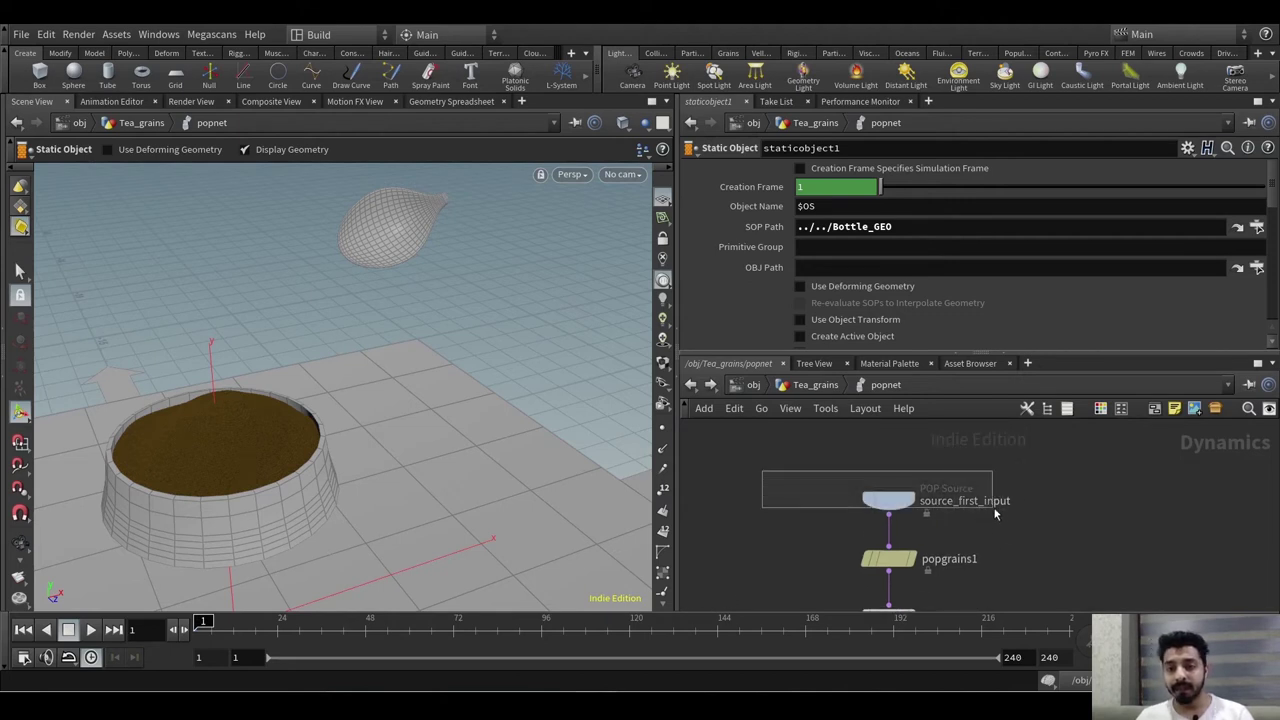
click(993, 506)
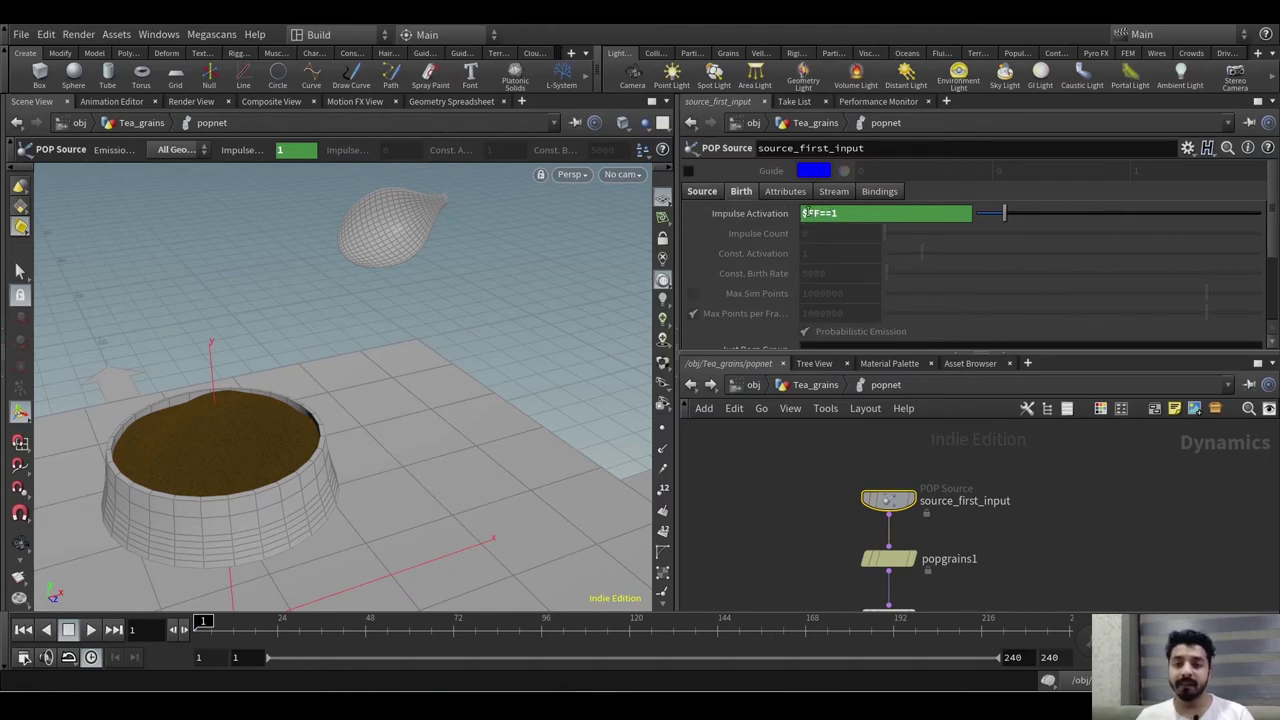
mouse_move(771, 215)
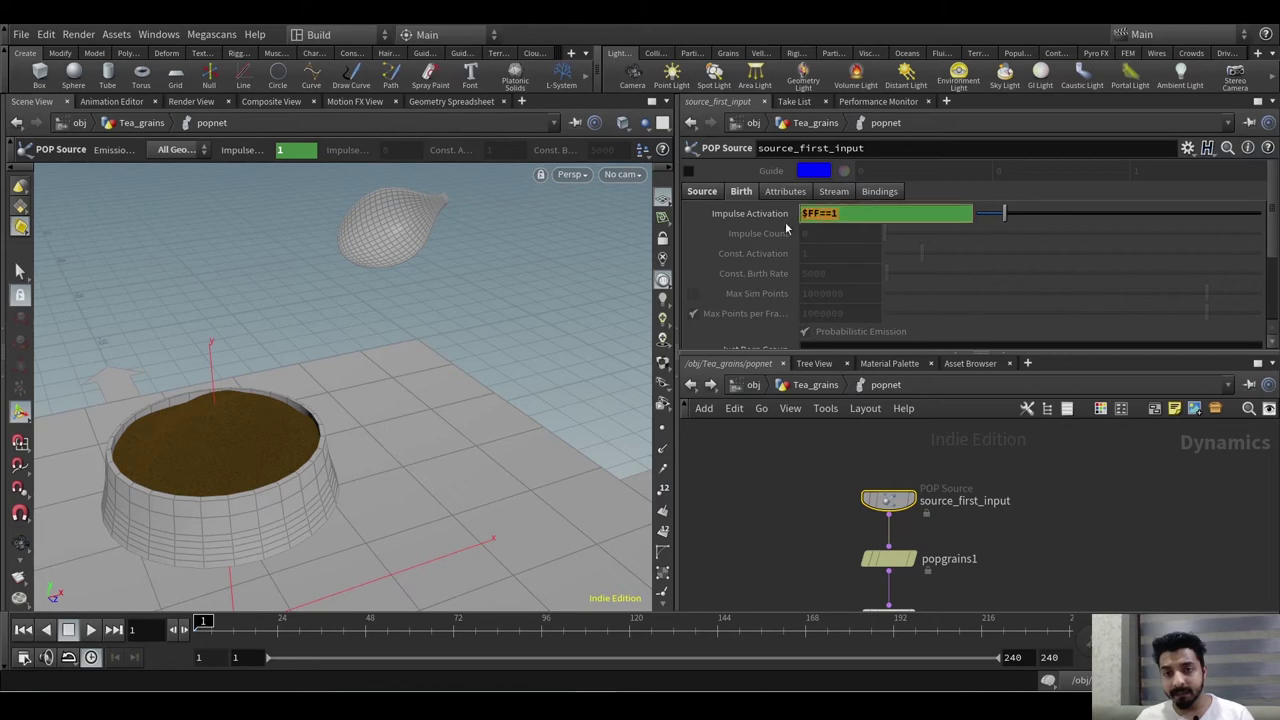
drag(827, 548, 969, 571)
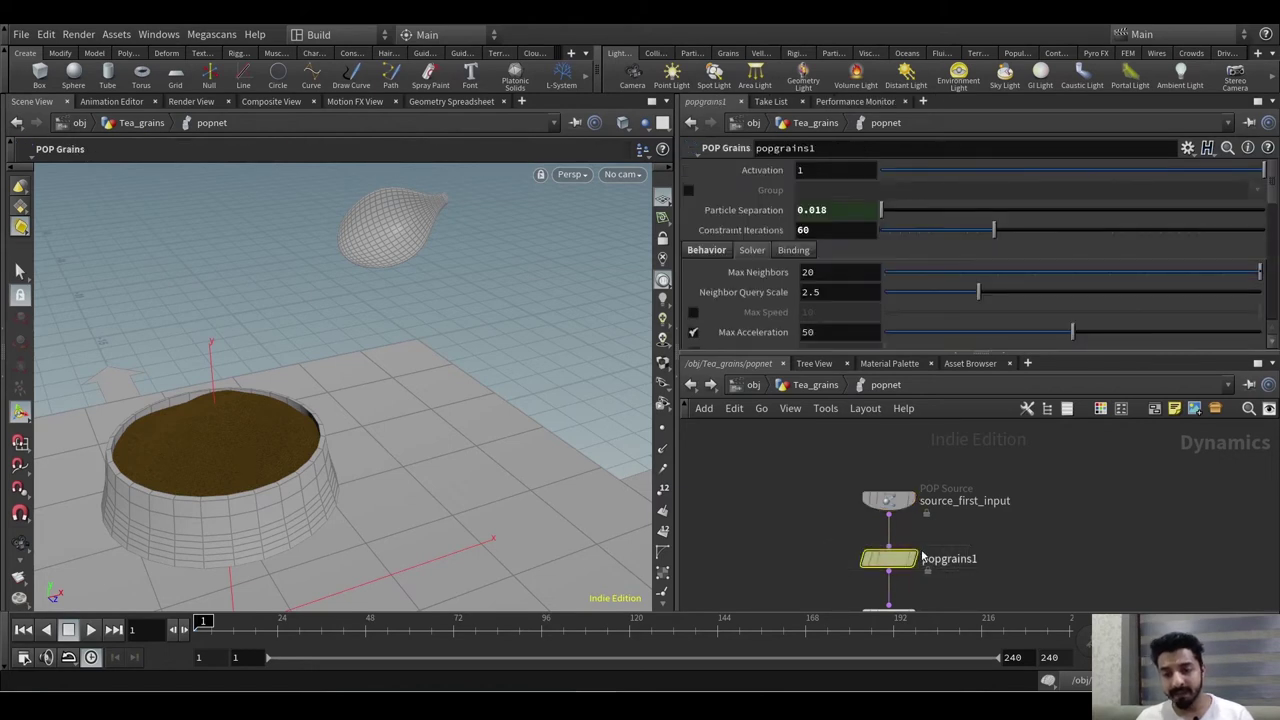
drag(772, 444, 976, 515)
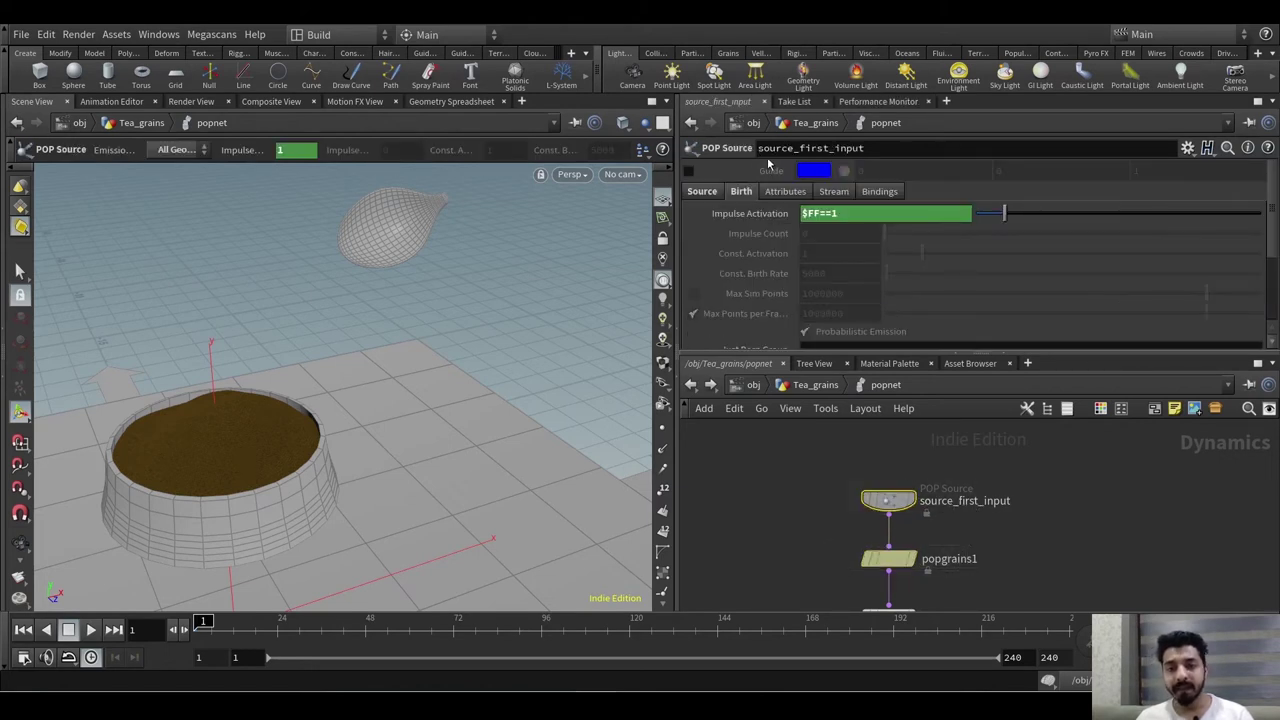
double_click(848, 214)
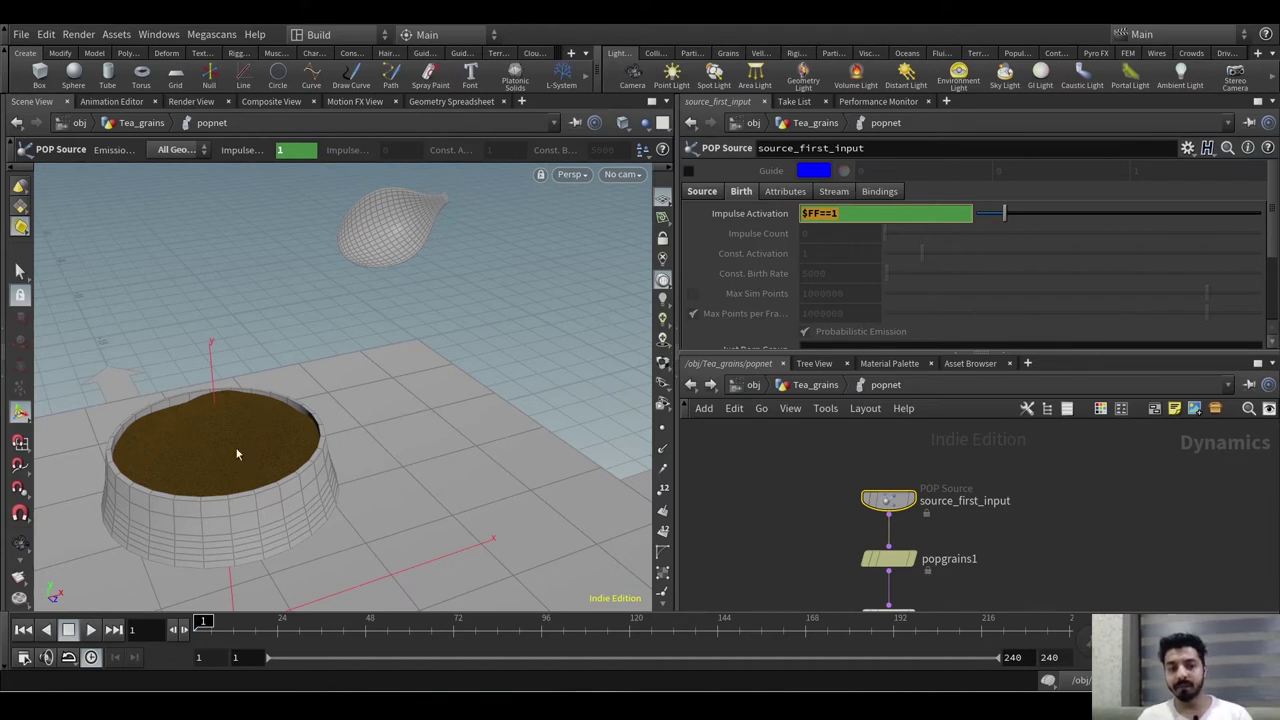
- Review the POP Source's emission type and geometry source, and check the popnet's input in the Tea_grains network
click(712, 196)
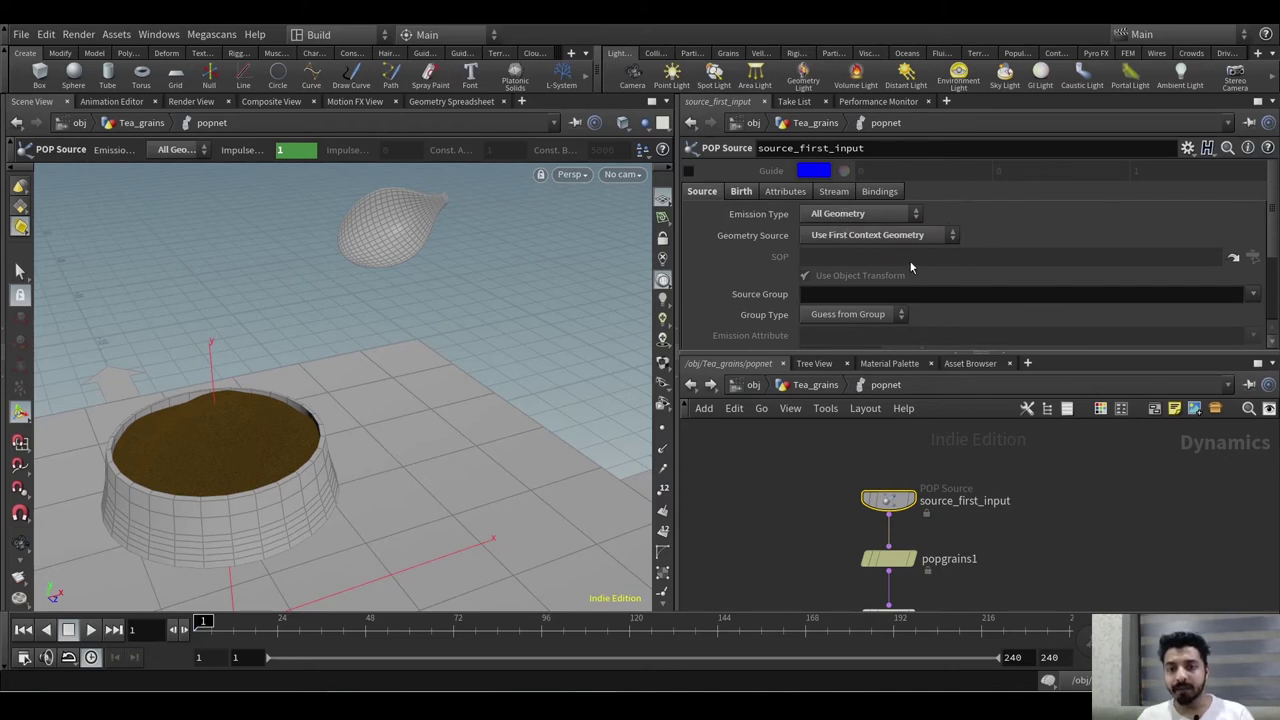
scroll(882, 254, down, 4)
scroll(882, 254, up, 3)
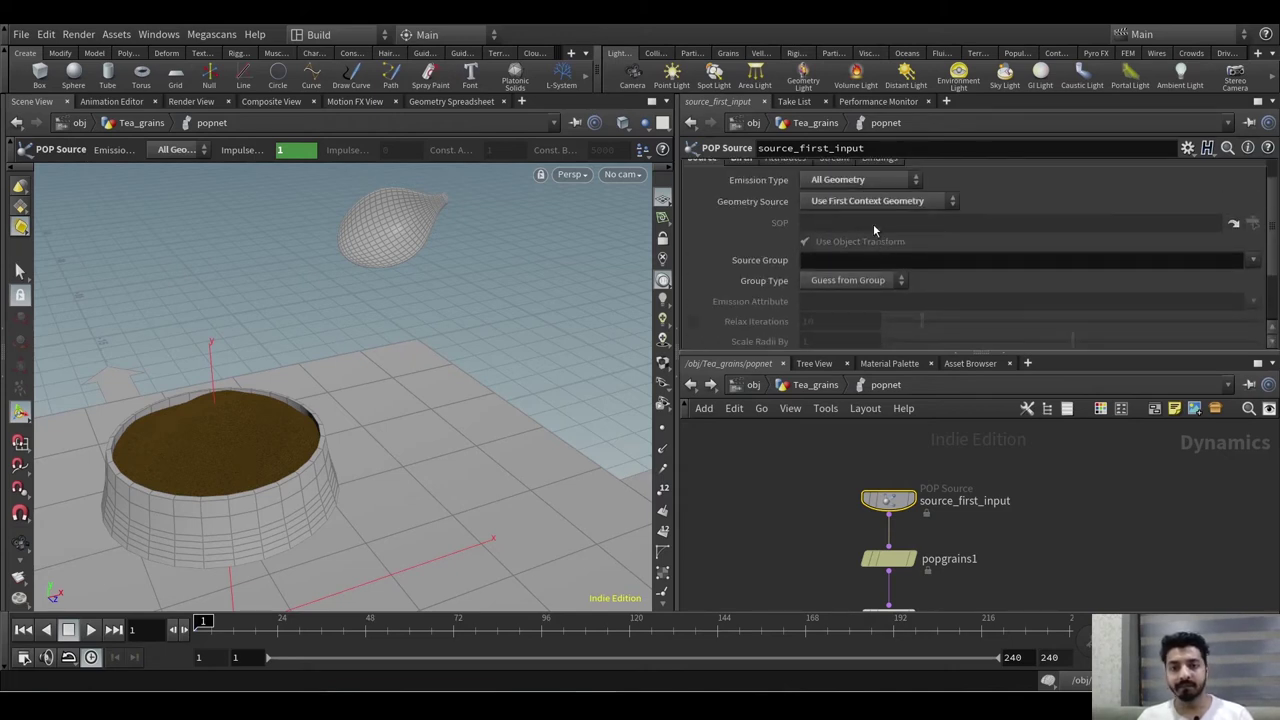
scroll(838, 244, up, 1)
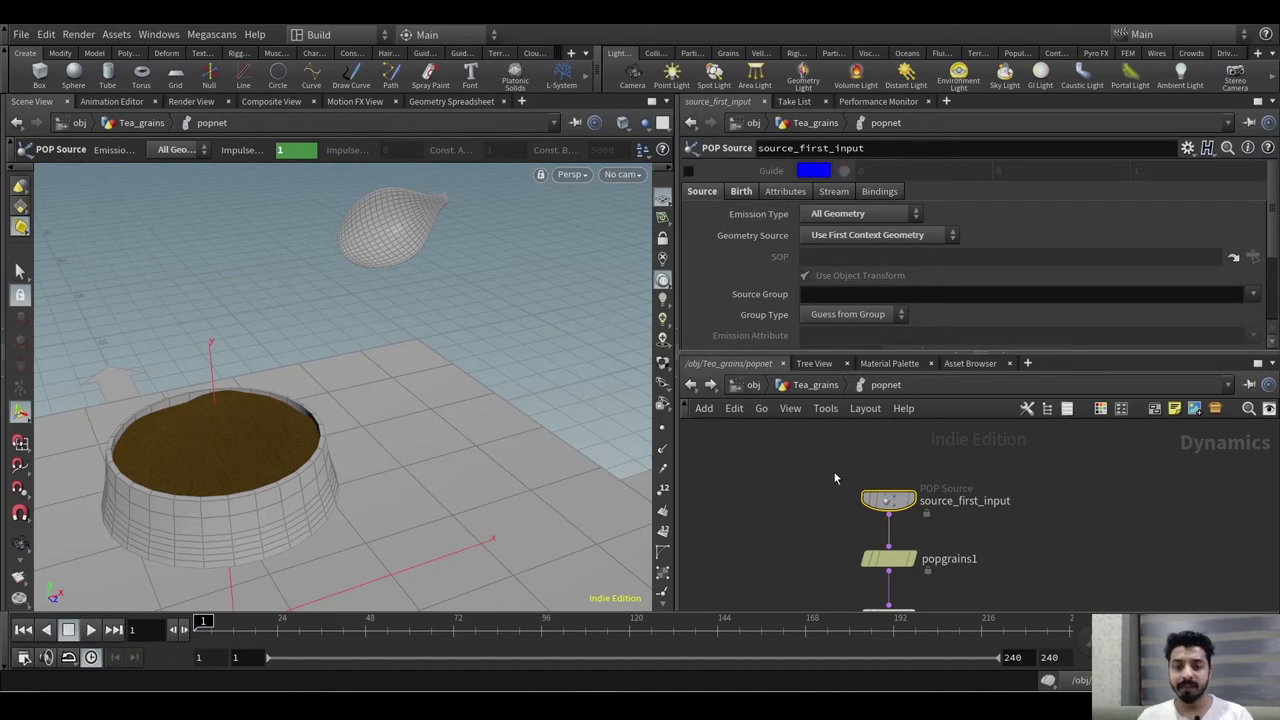
click(815, 385)
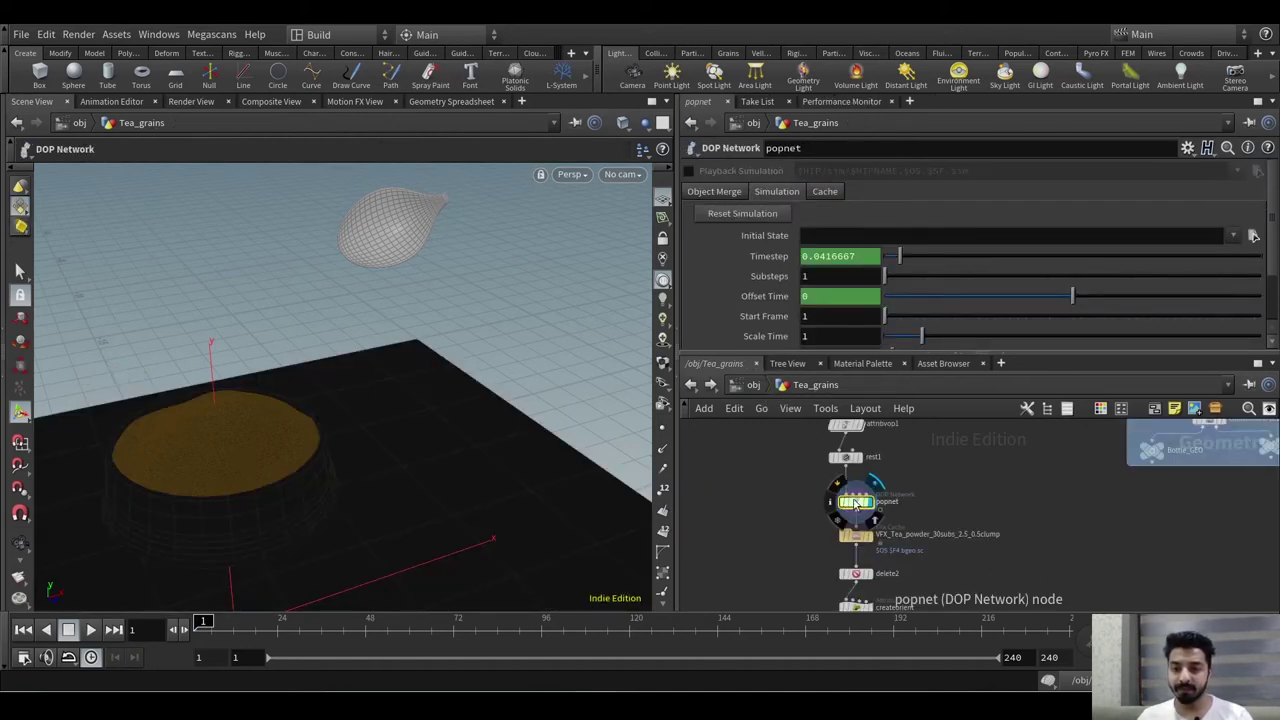
double_click(853, 500)
- Select the popgrains1 node and show the channel reference expression behind its Particle Separation
click(900, 558)
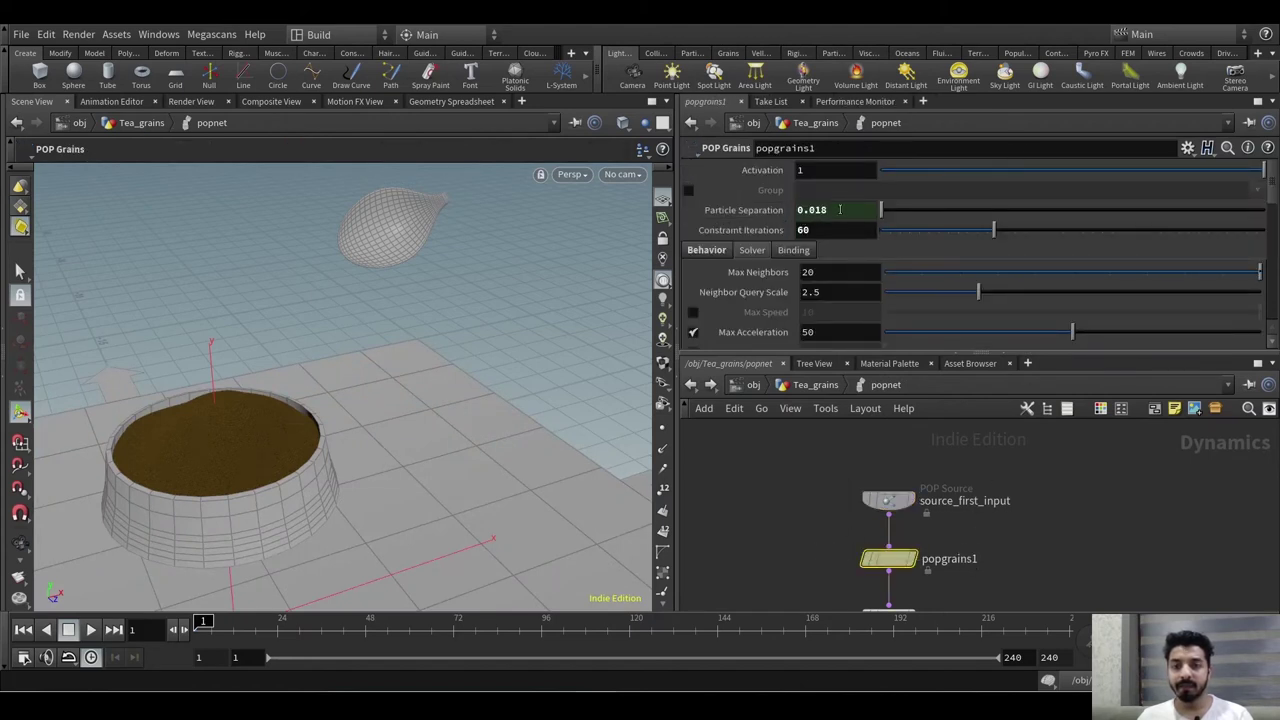
double_click(842, 209)
text(ch("../../grainsource1/particlesep"))
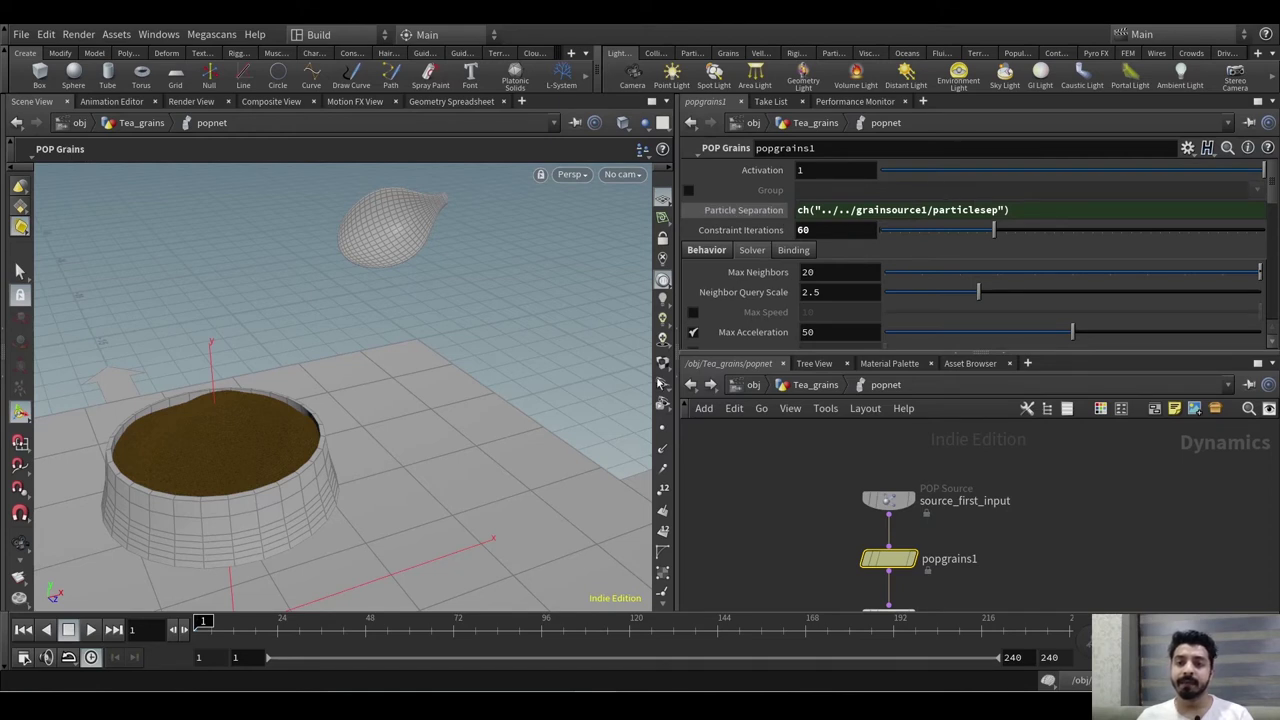
- Inspect the grainsource1 node's Point Separation in Tea_grains, and return to popgrains1 in the popnet to show its evaluated Particle Separation
click(816, 388)
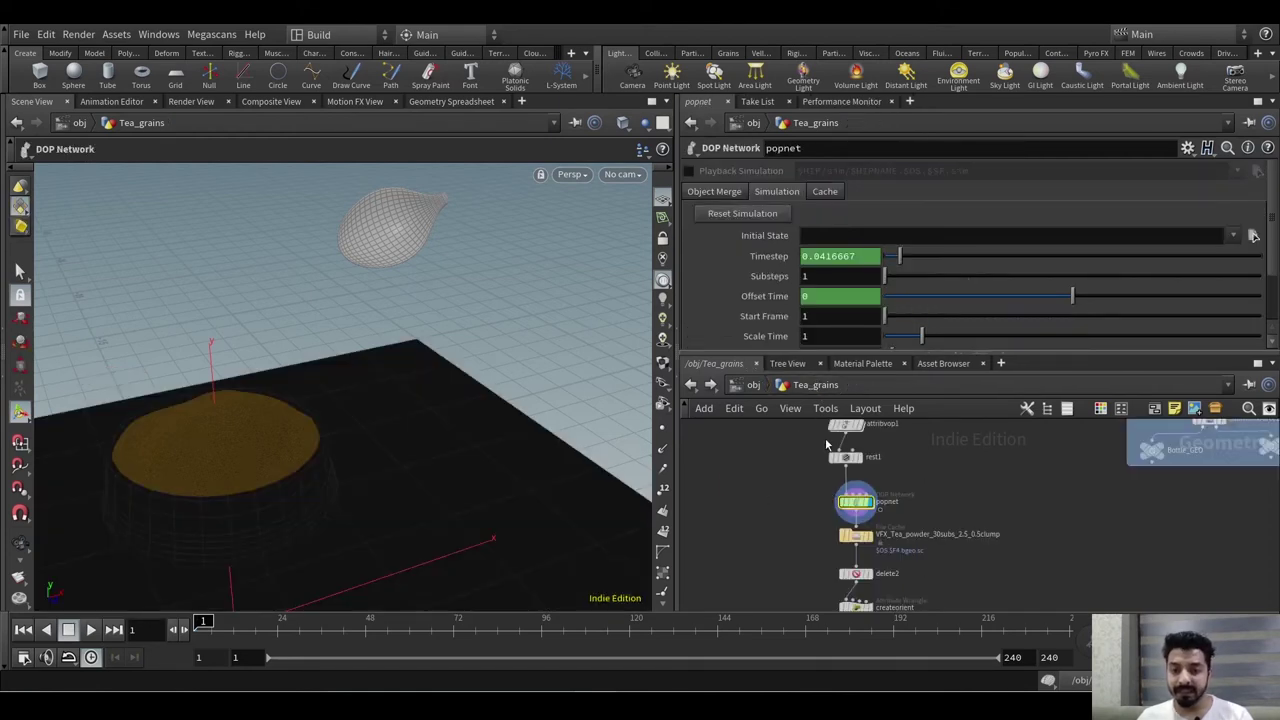
middle_drag(796, 452, 806, 563)
middle_drag(796, 478, 792, 503)
drag(788, 480, 899, 462)
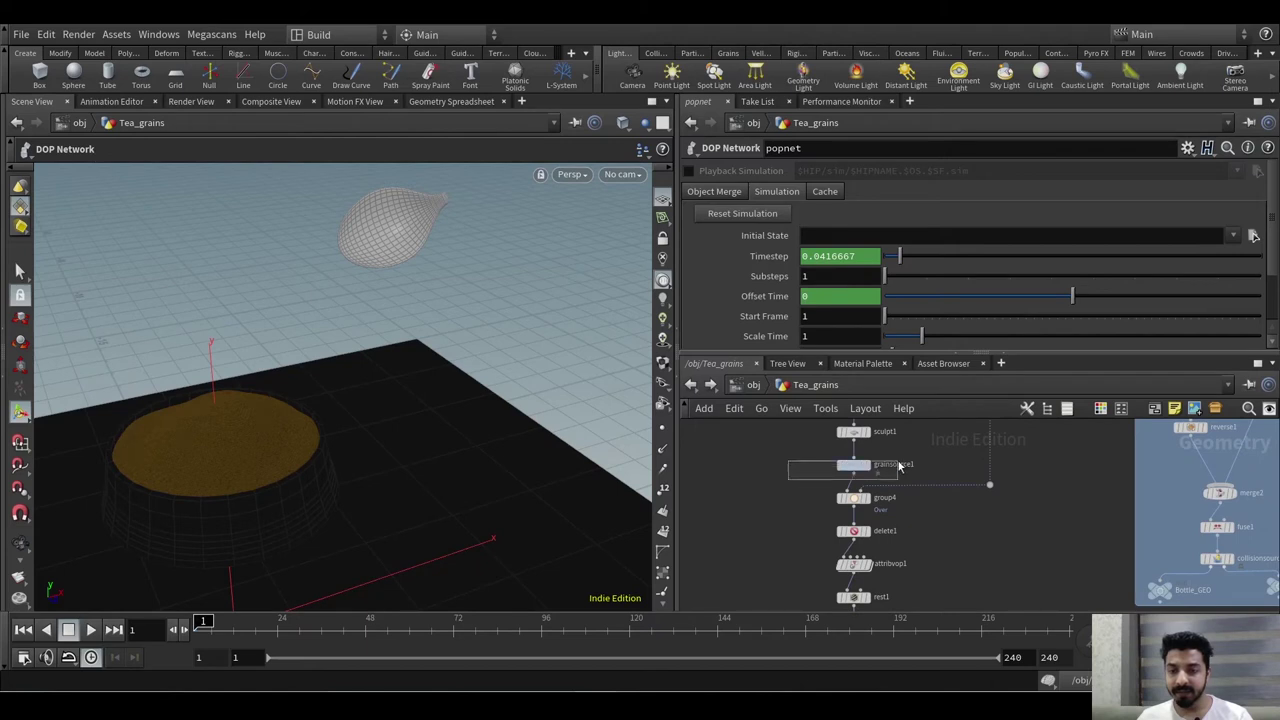
middle_drag(803, 554, 780, 476)
middle_drag(758, 563, 752, 449)
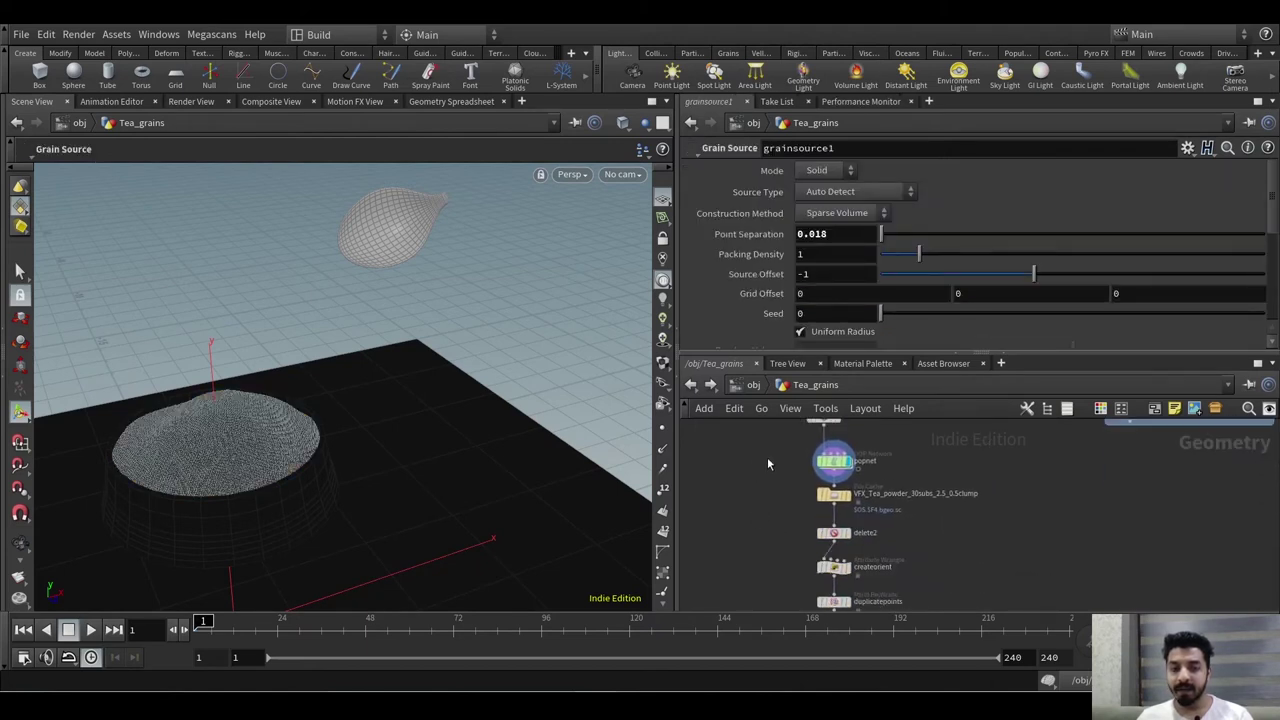
double_click(831, 458)
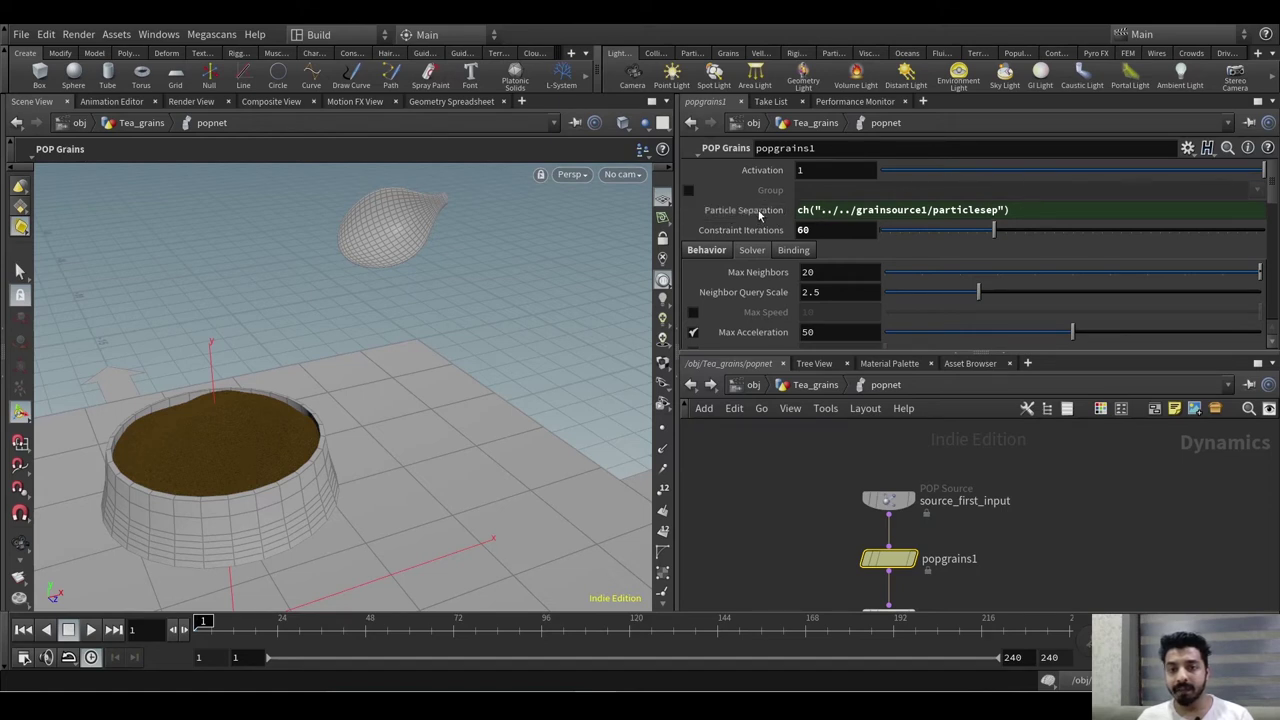
key(Return)
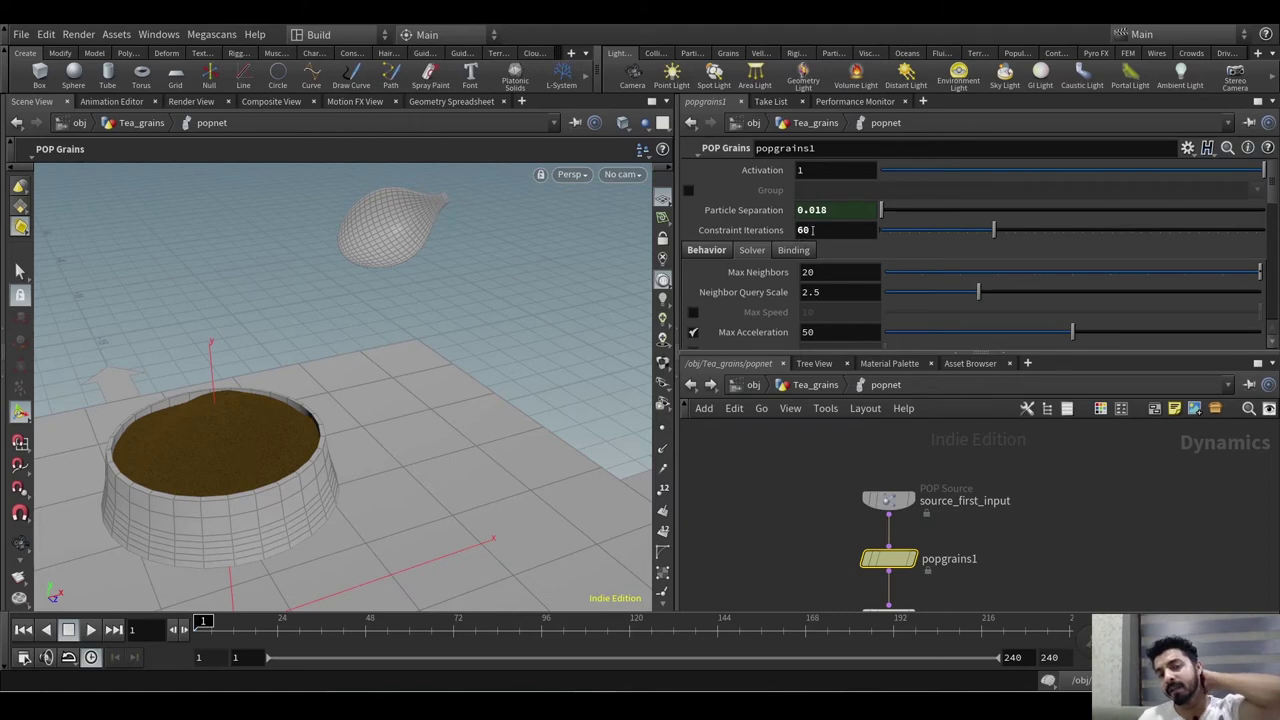
- Review the popgrains1 constraint iterations, friction and internal collision settings
scroll(776, 244, down, 1)
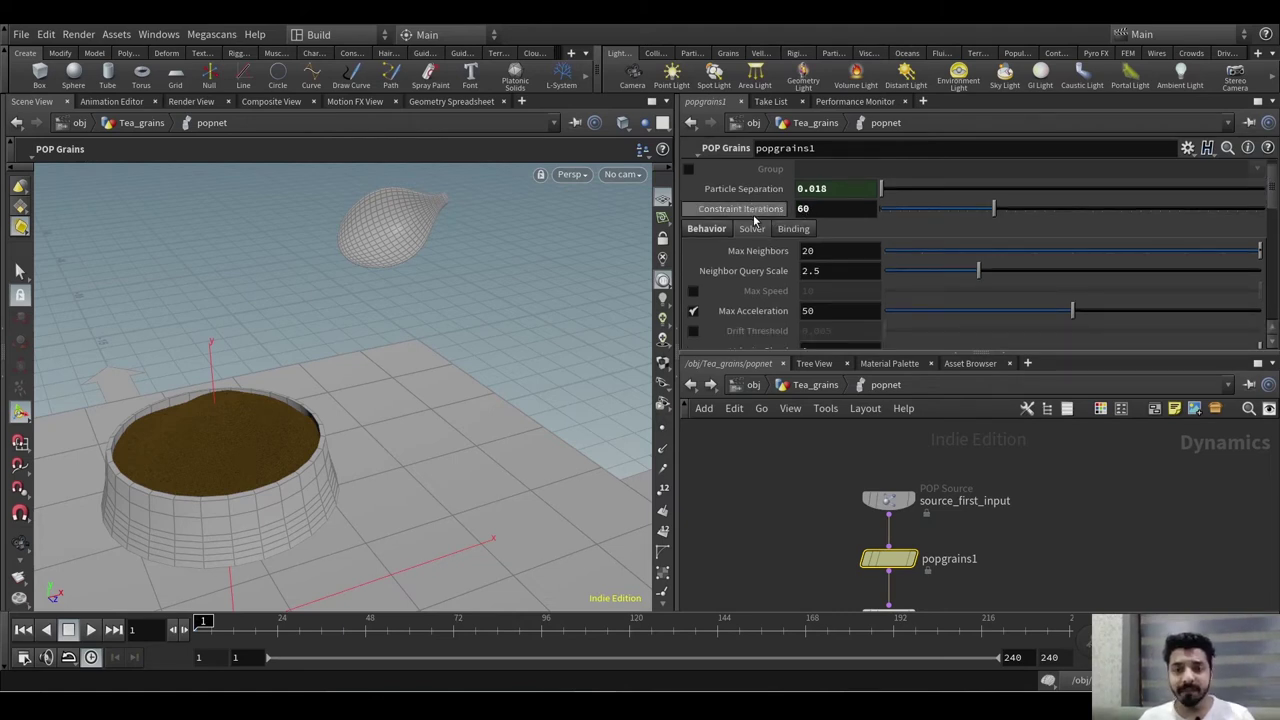
mouse_move(711, 212)
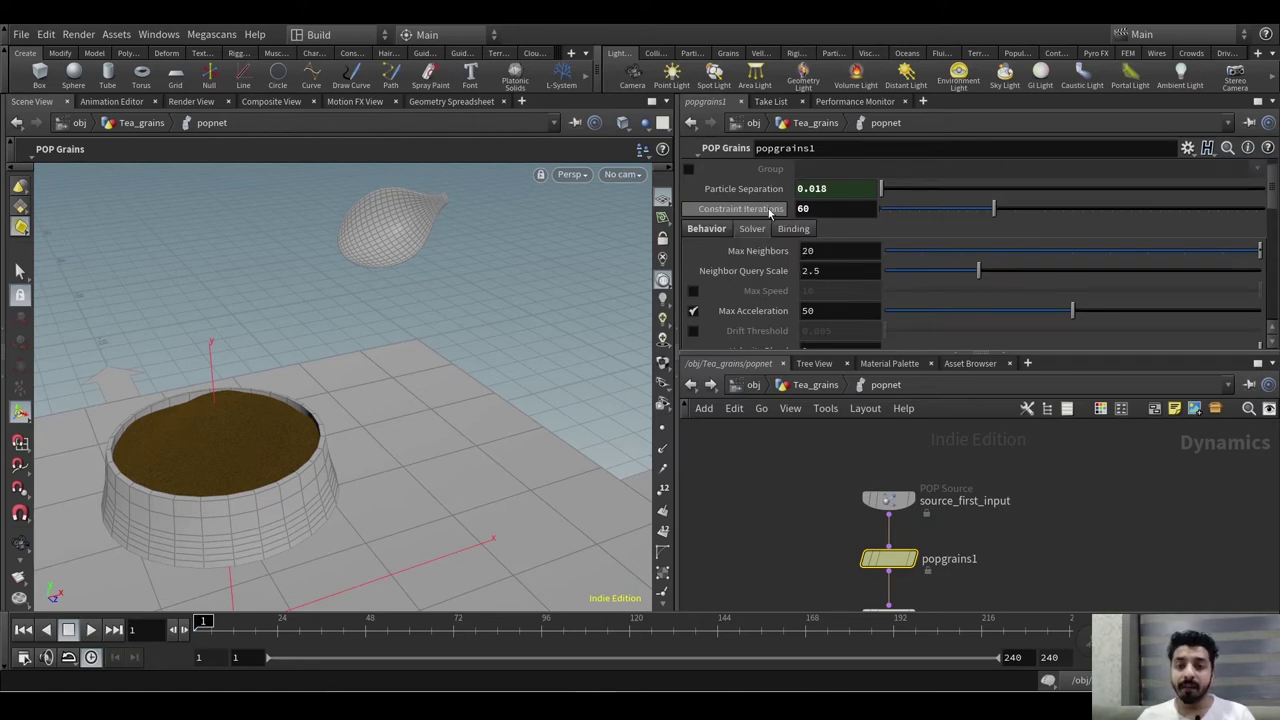
click(707, 229)
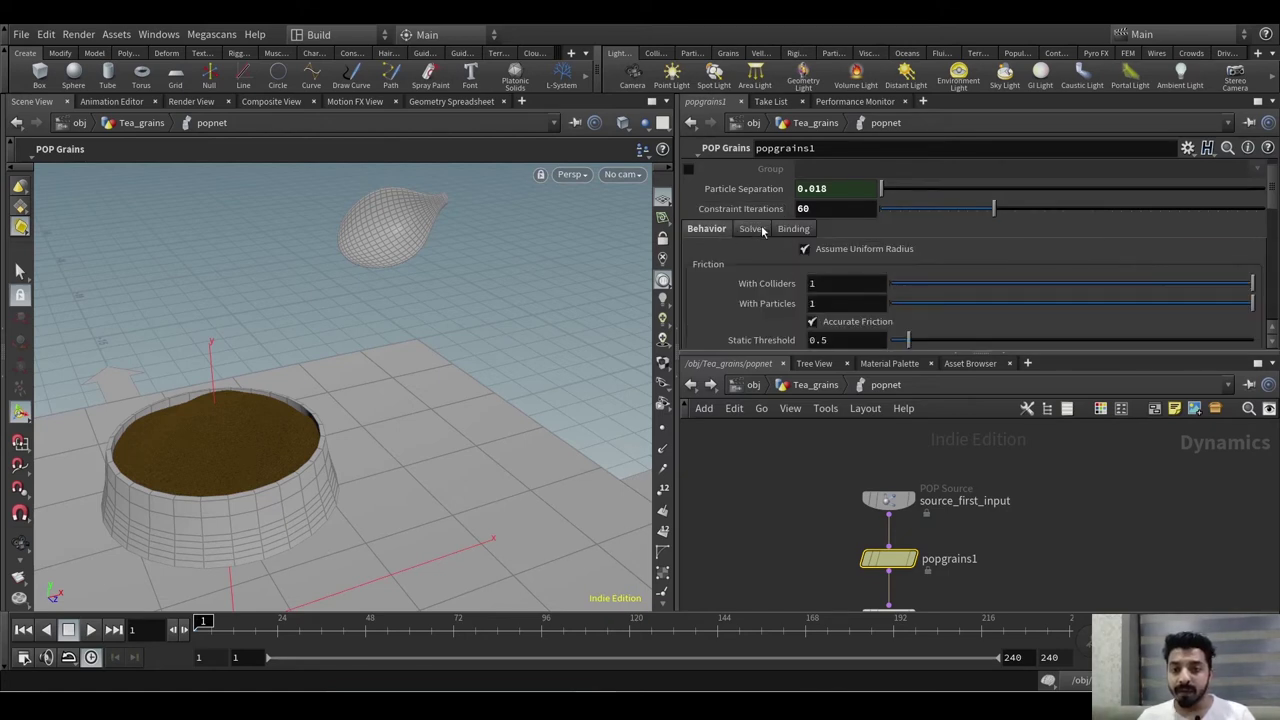
scroll(760, 258, down, 2)
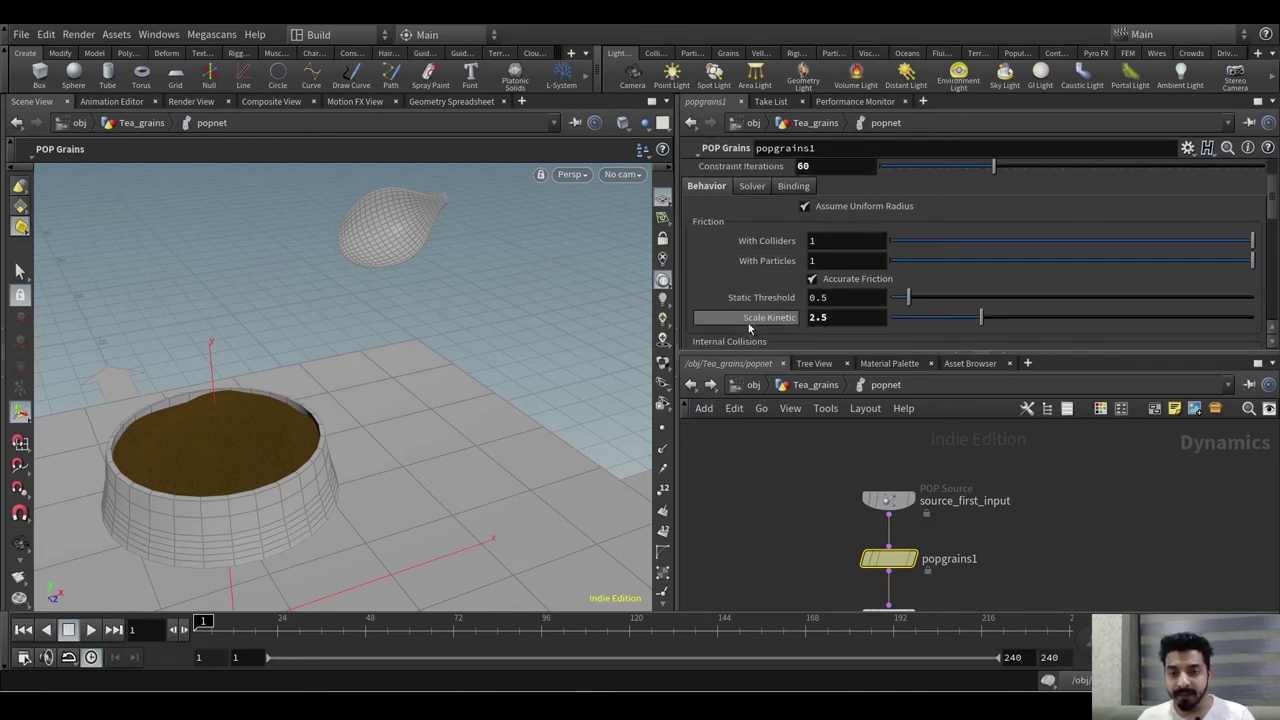
scroll(740, 335, down, 5)
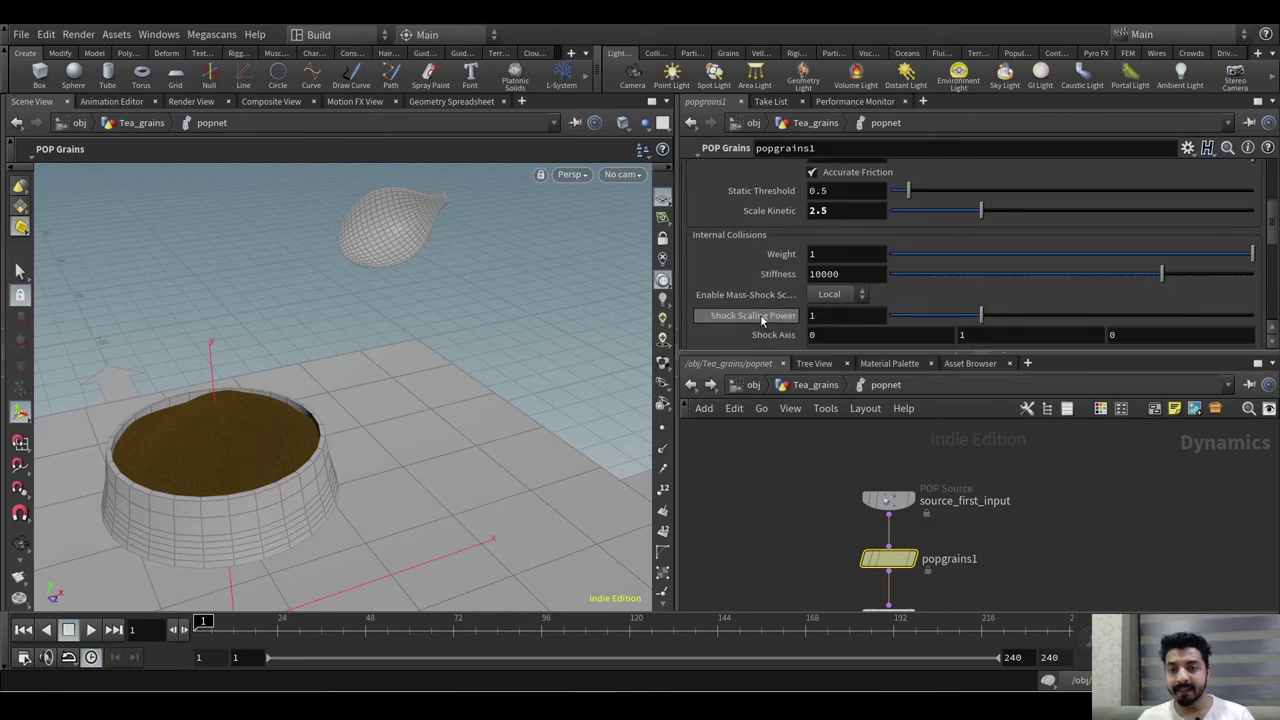
scroll(746, 257, down, 2)
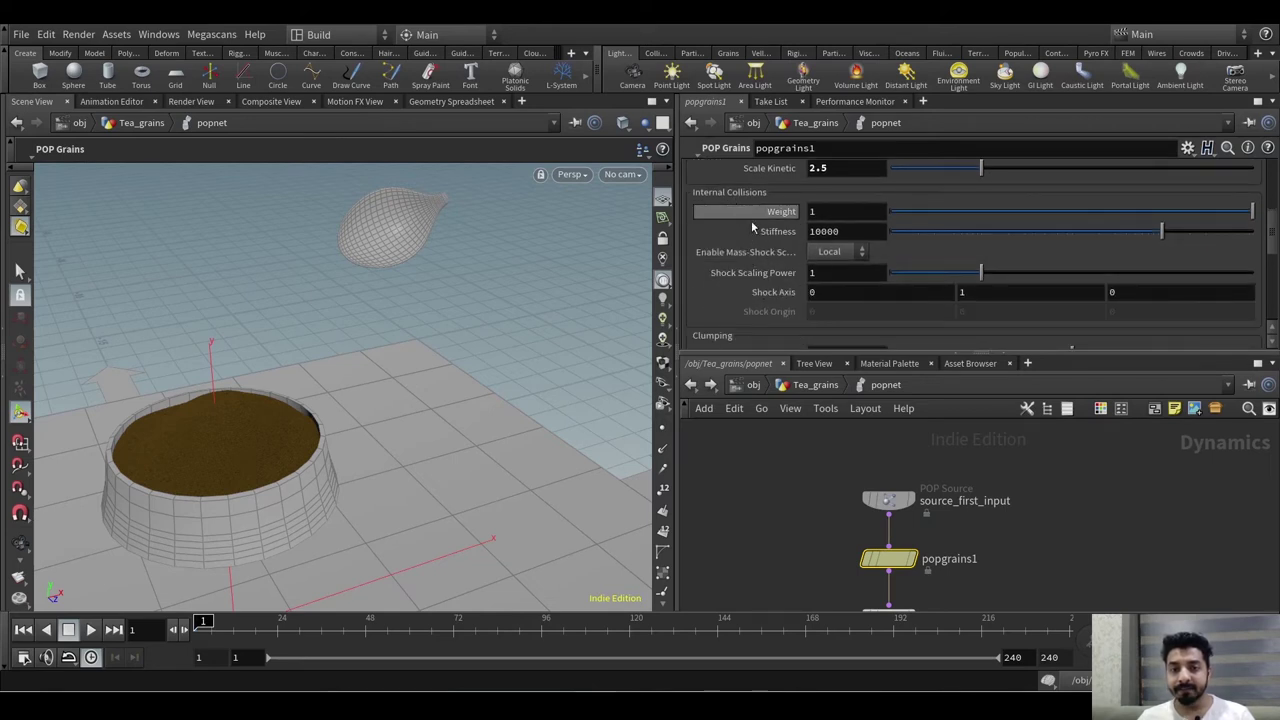
- Review the popgrains1 clumping, explicit constraints and target pin settings
scroll(748, 260, down, 3)
scroll(745, 280, down, 8)
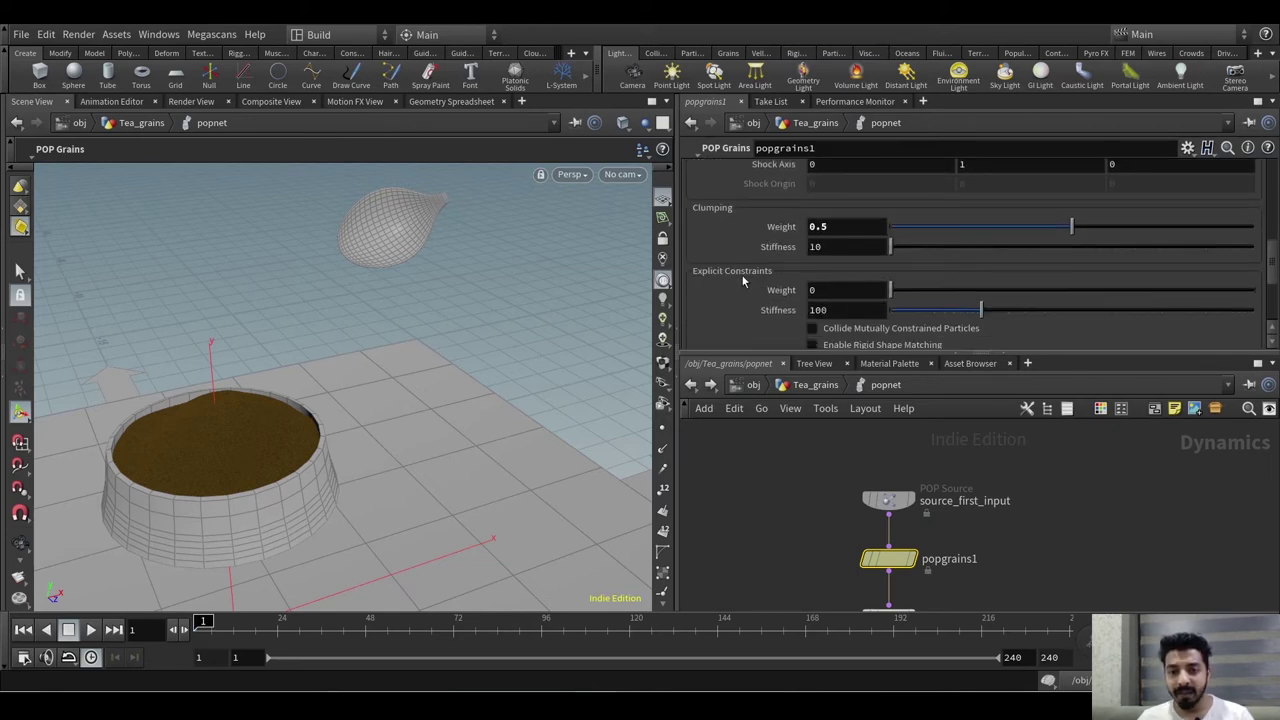
scroll(743, 280, up, 2)
scroll(743, 277, down, 4)
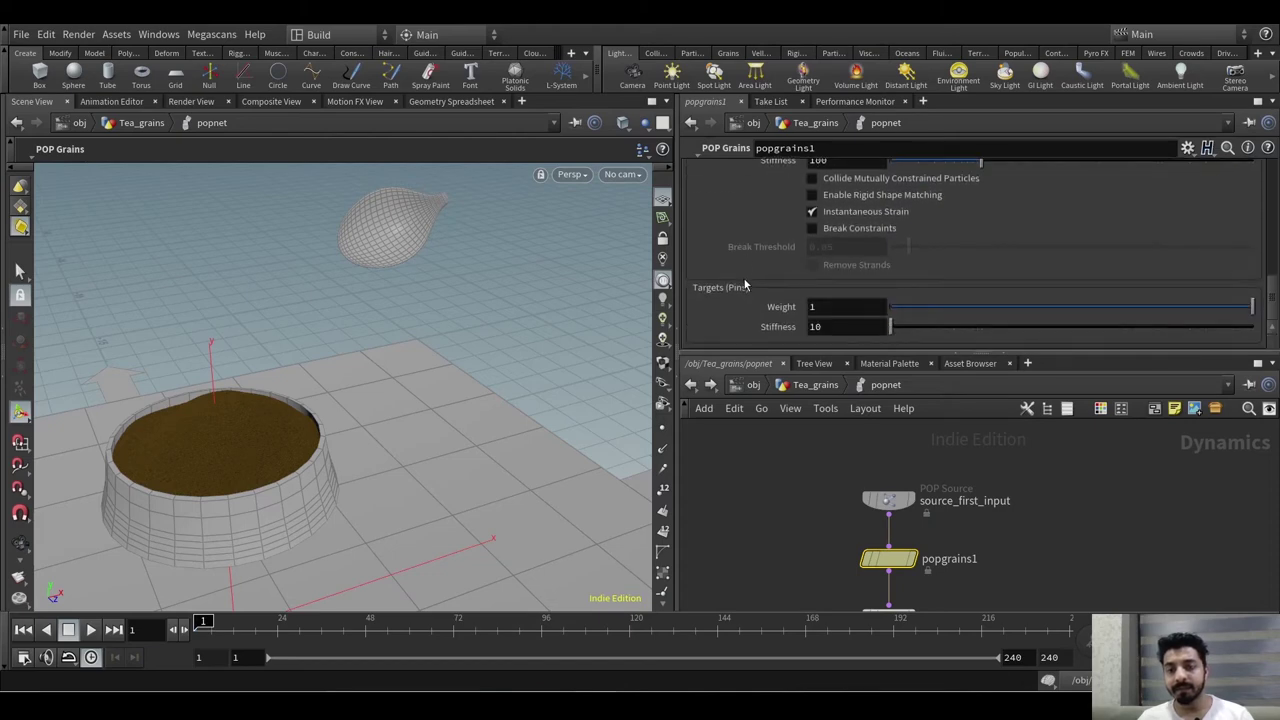
scroll(742, 277, up, 1)
scroll(742, 281, down, 1)
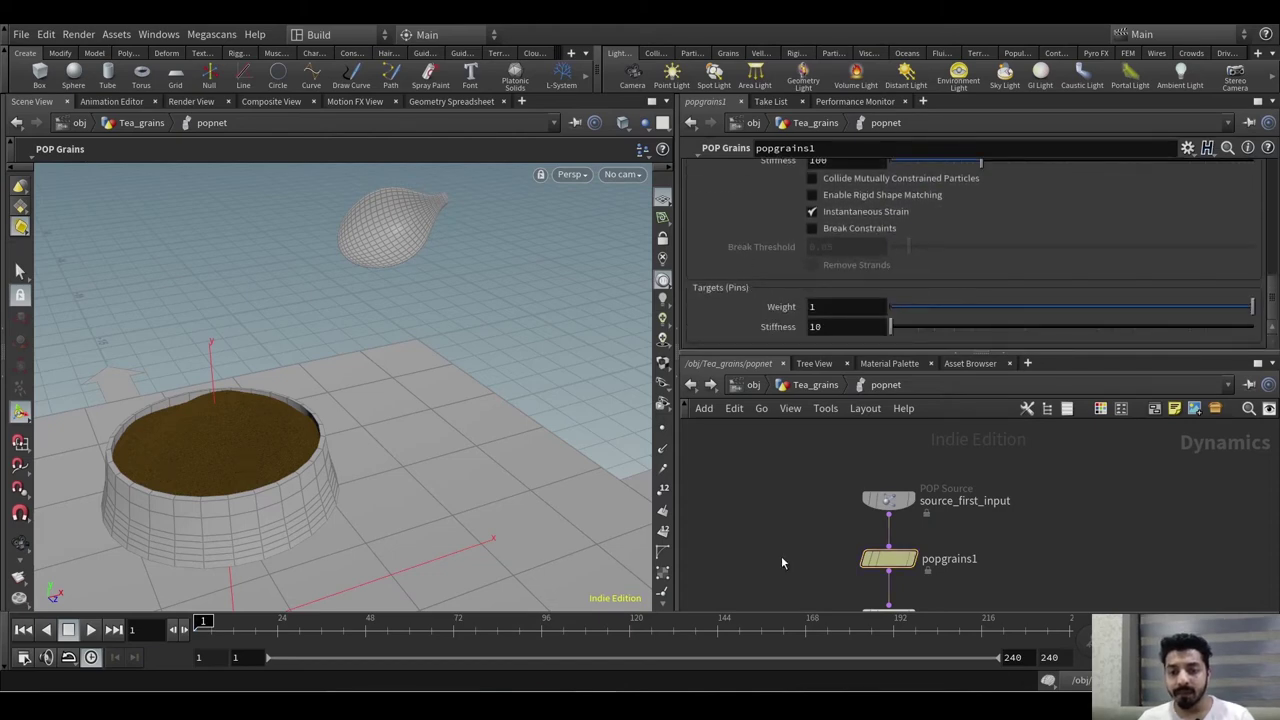
- Add a second POP Grains node beside the source_first_input node in the popnet
key(Tab)
text(pop grain)
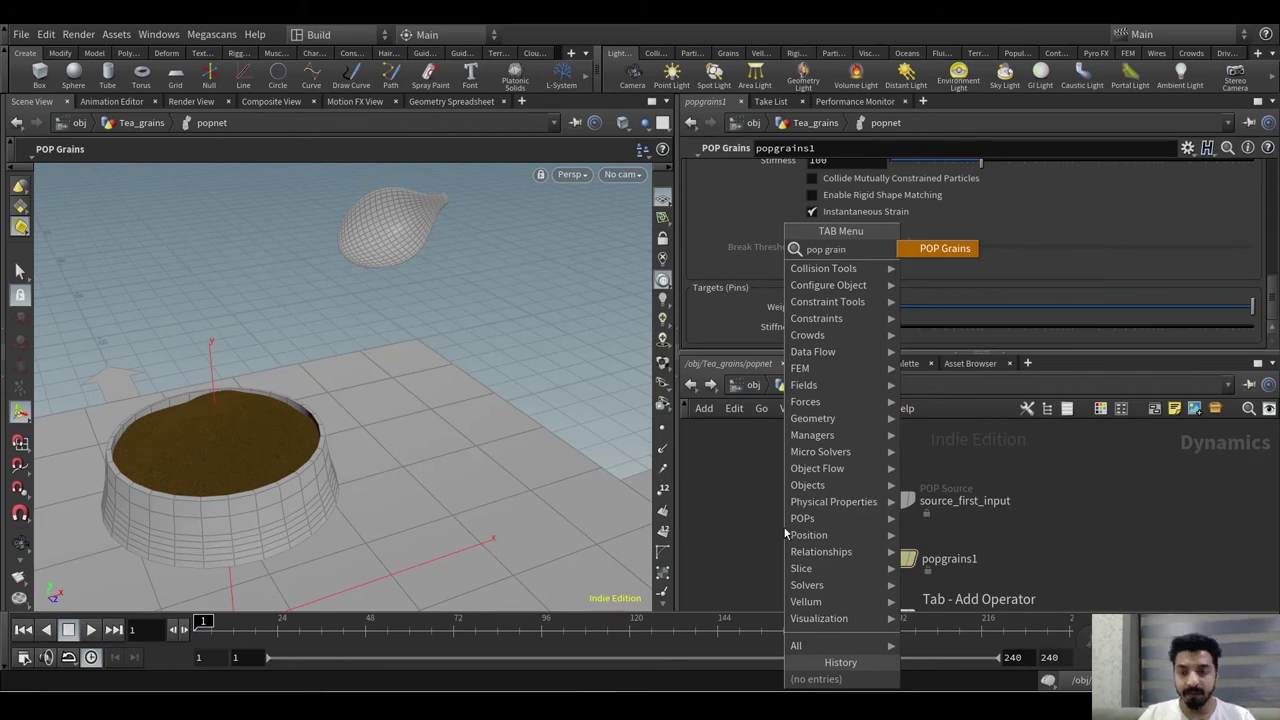
key(Return)
click(785, 533)
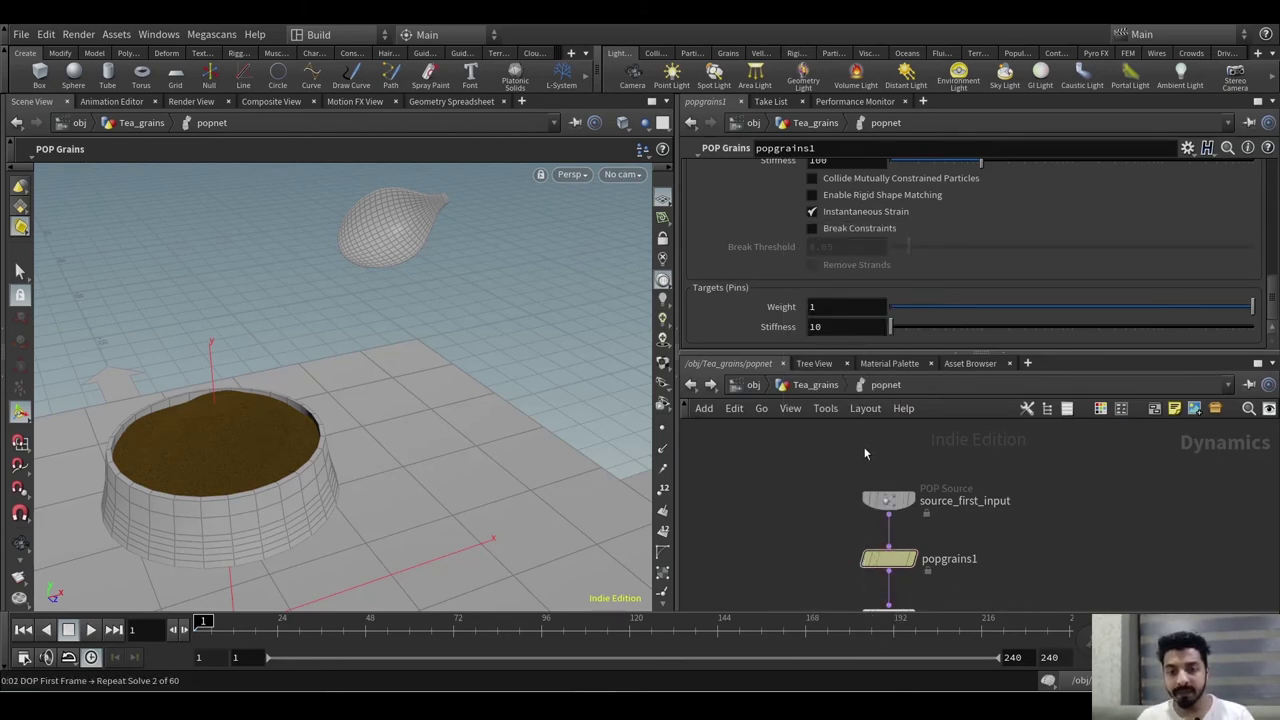
- Compare the new POP Grains node's default clumping and constraint settings with those of popgrains1
scroll(952, 285, up, 2)
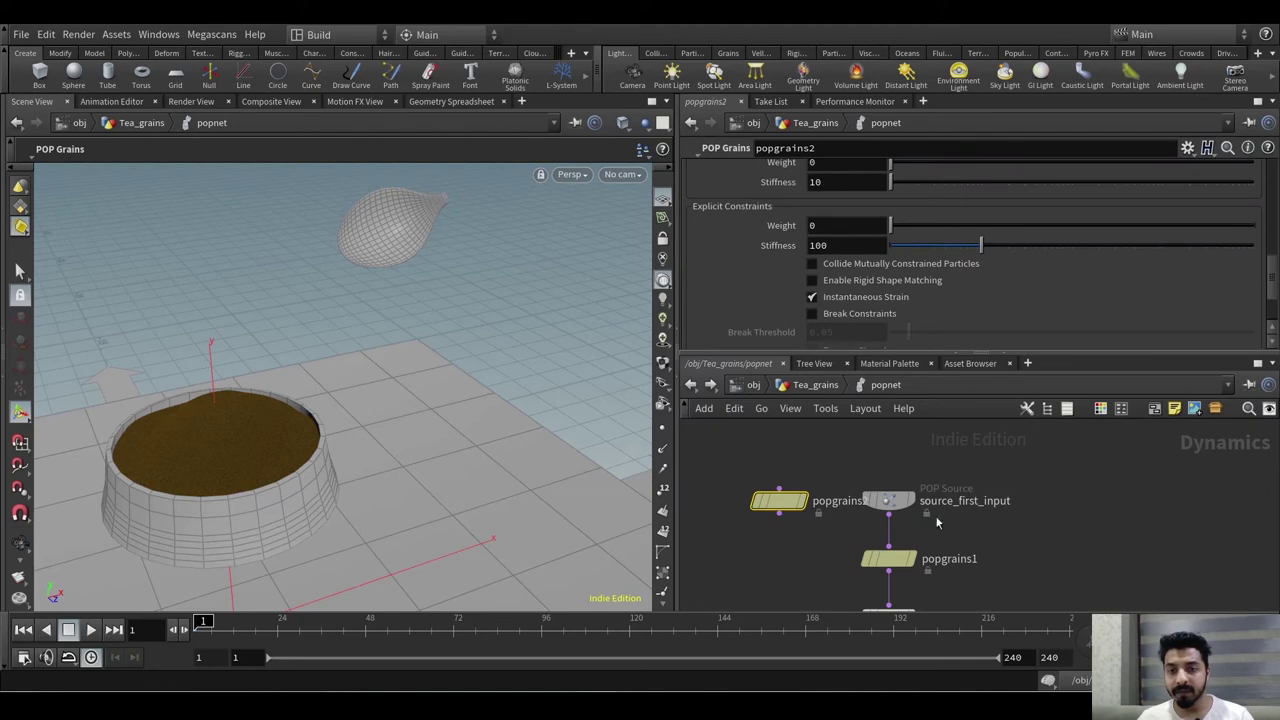
scroll(1014, 265, down, 3)
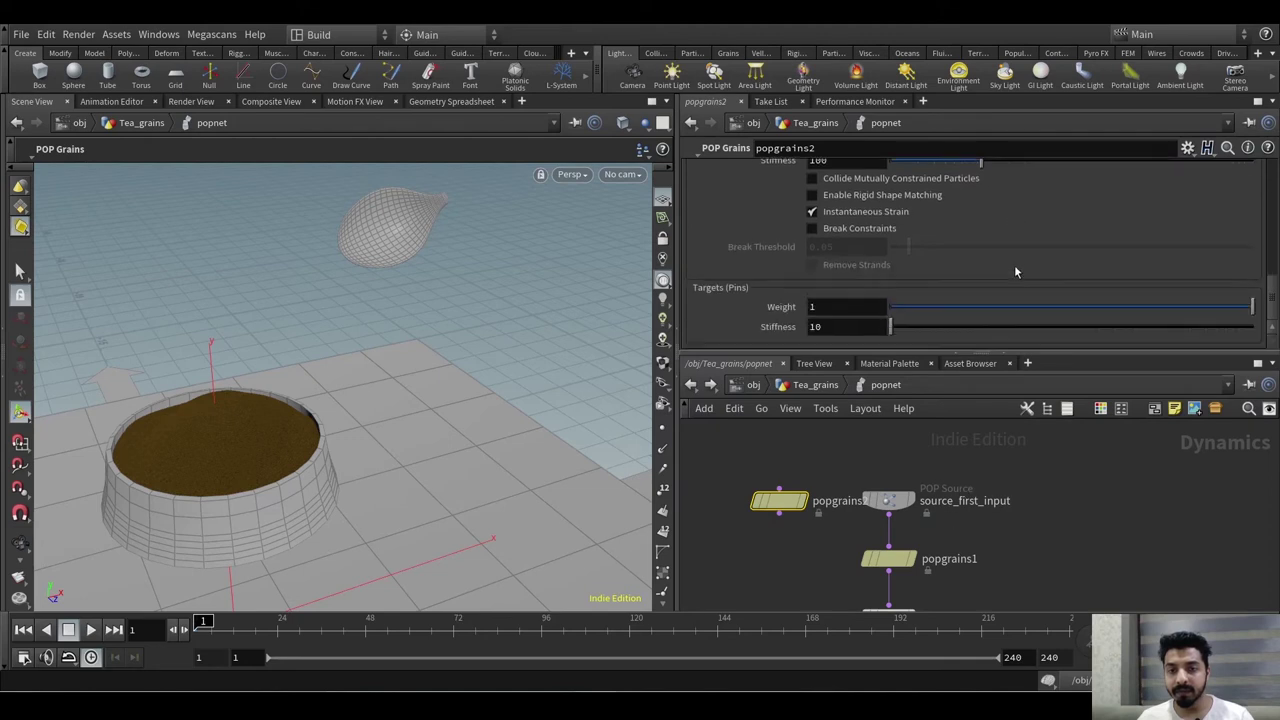
click(903, 555)
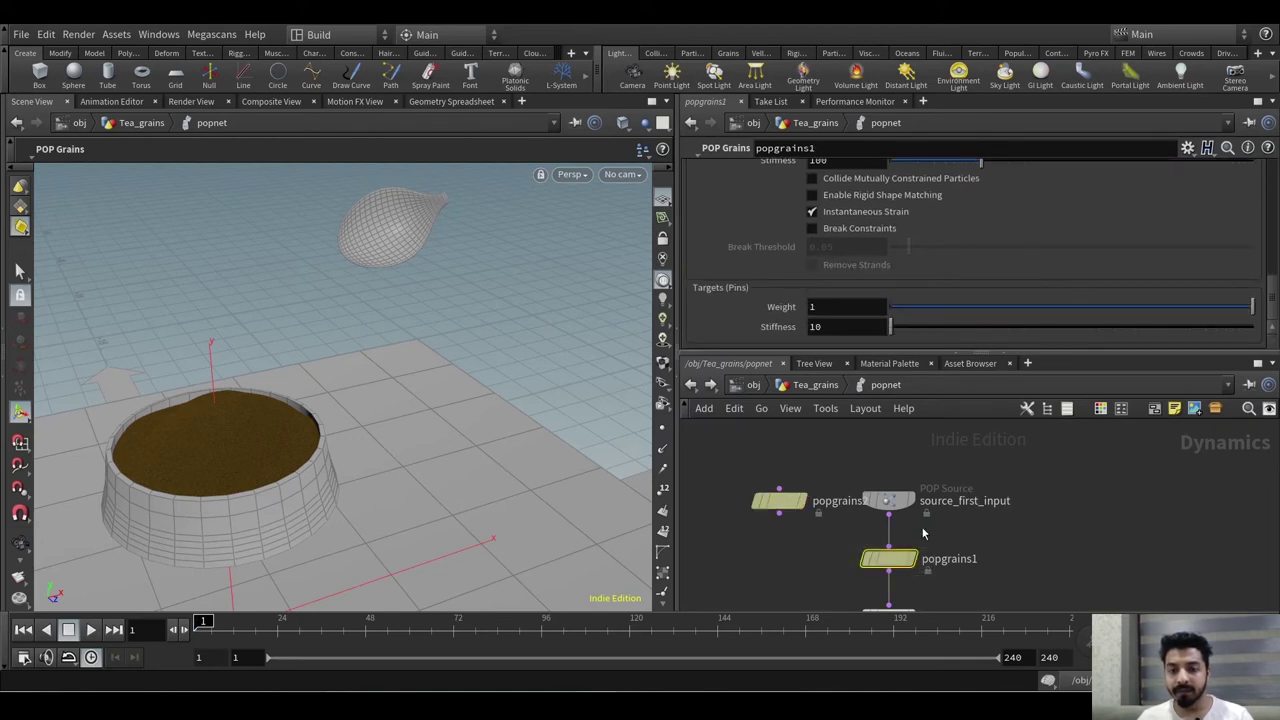
click(758, 500)
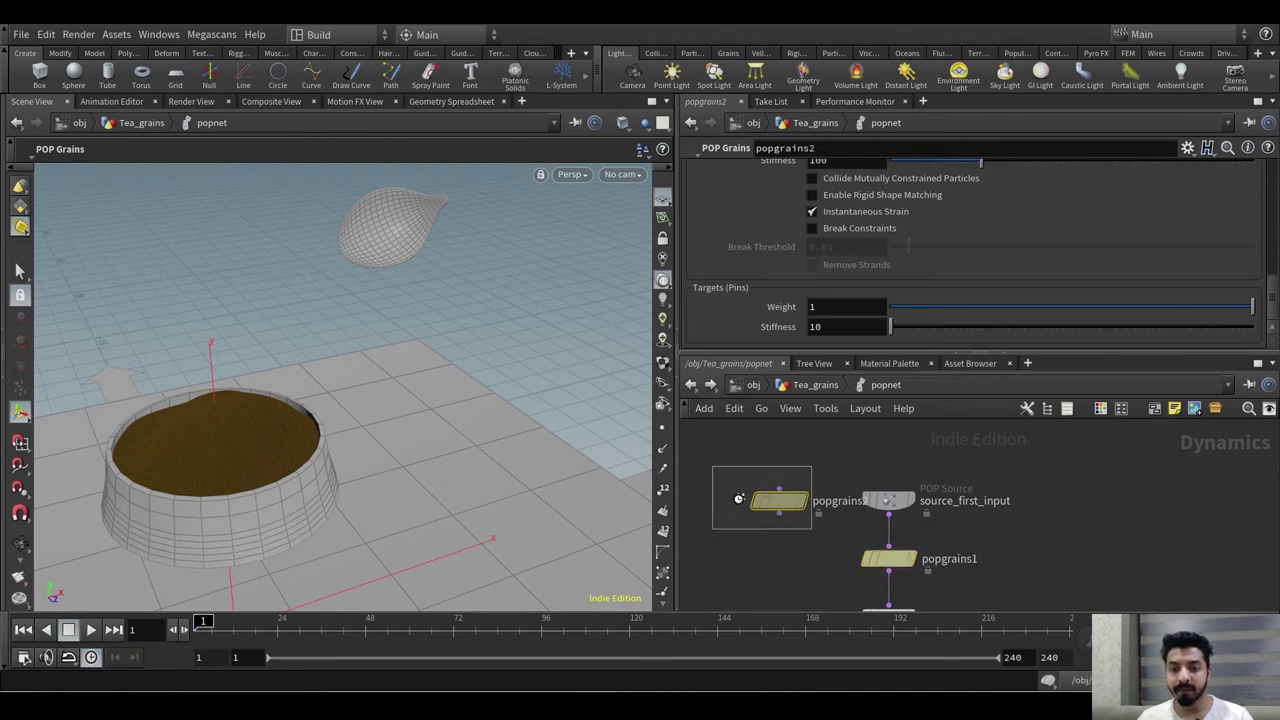
scroll(1038, 226, up, 3)
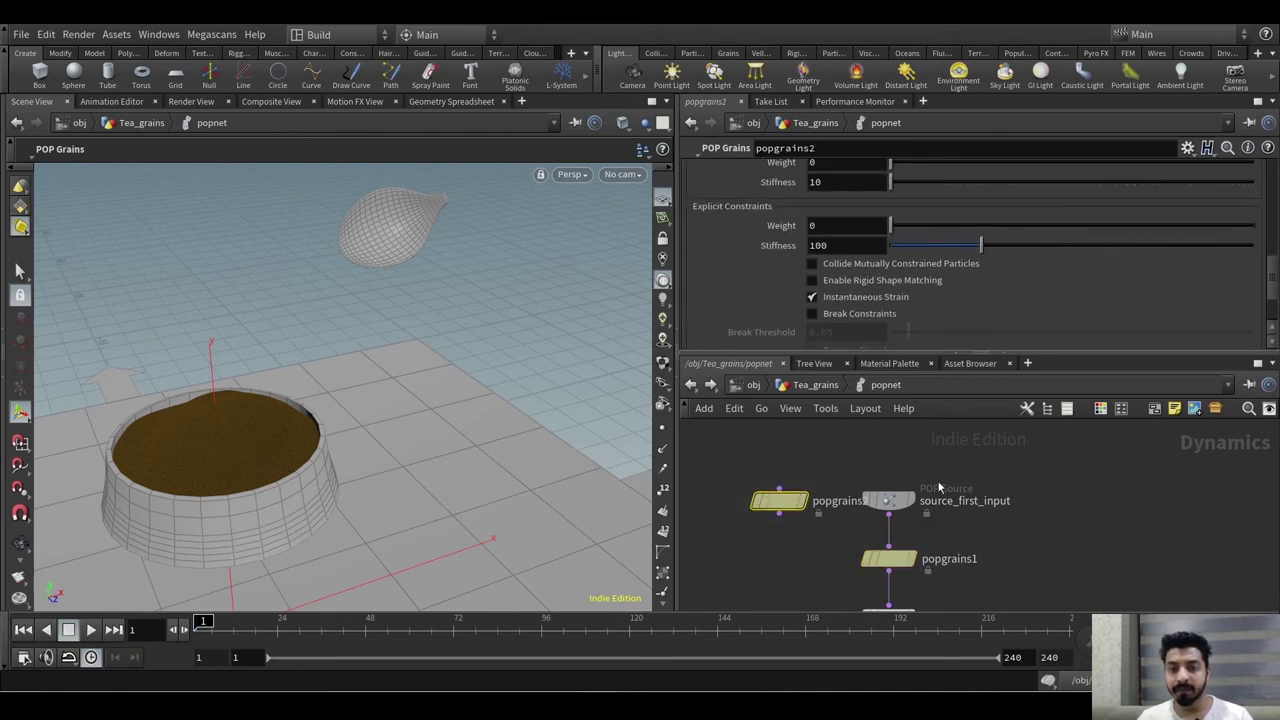
click(889, 558)
click(779, 500)
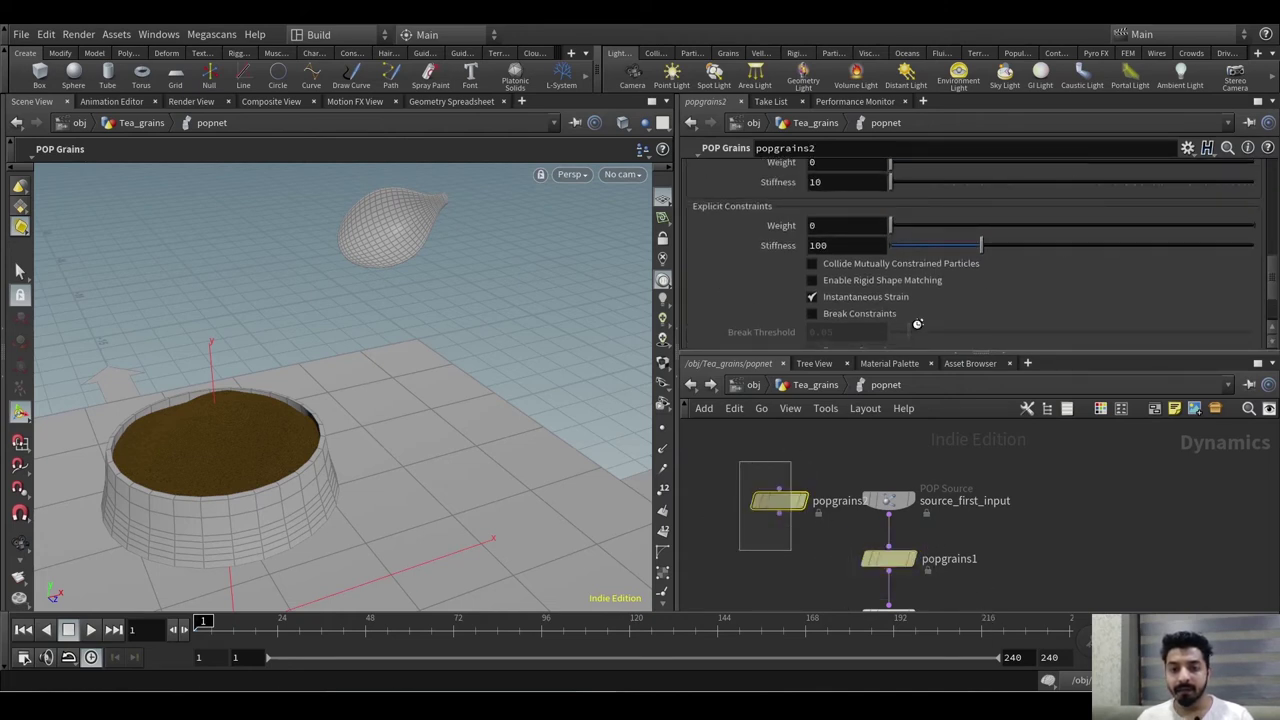
scroll(918, 324, up, 3)
click(882, 560)
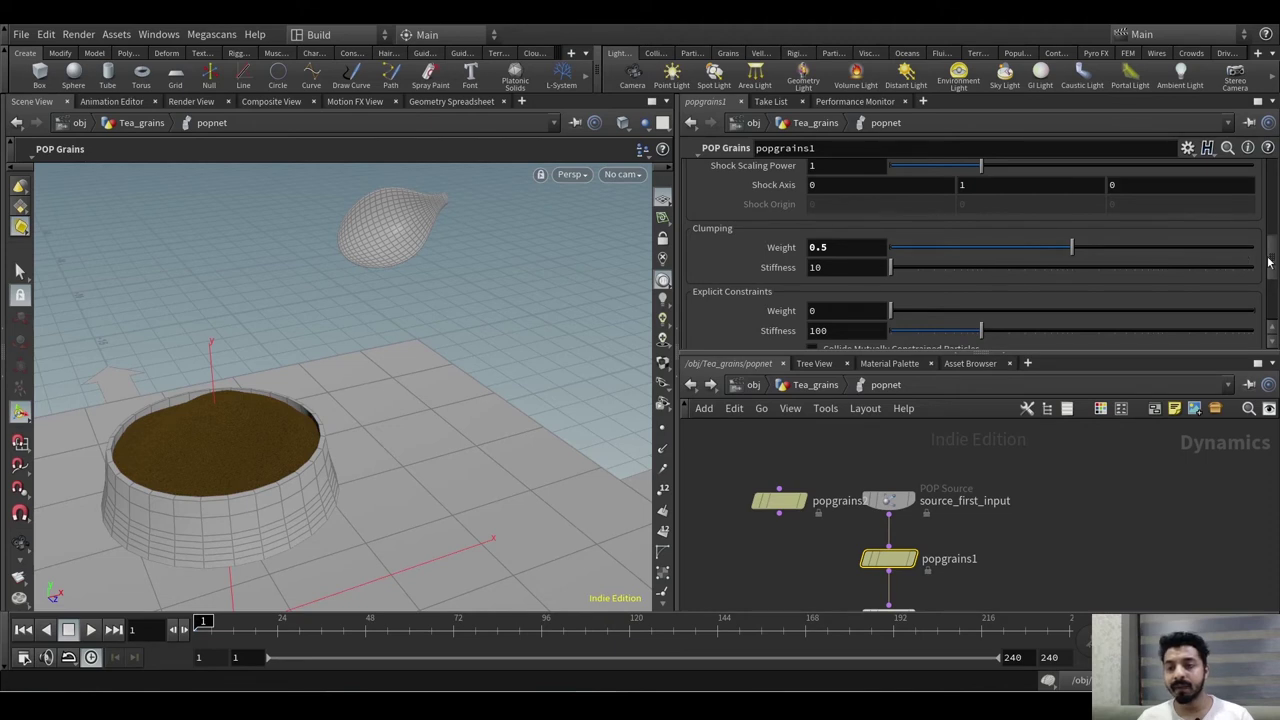
- Compare the popgrains2 default friction, kinetic scale and constraint iterations with the values used on popgrains1
drag(1270, 264, 1270, 224)
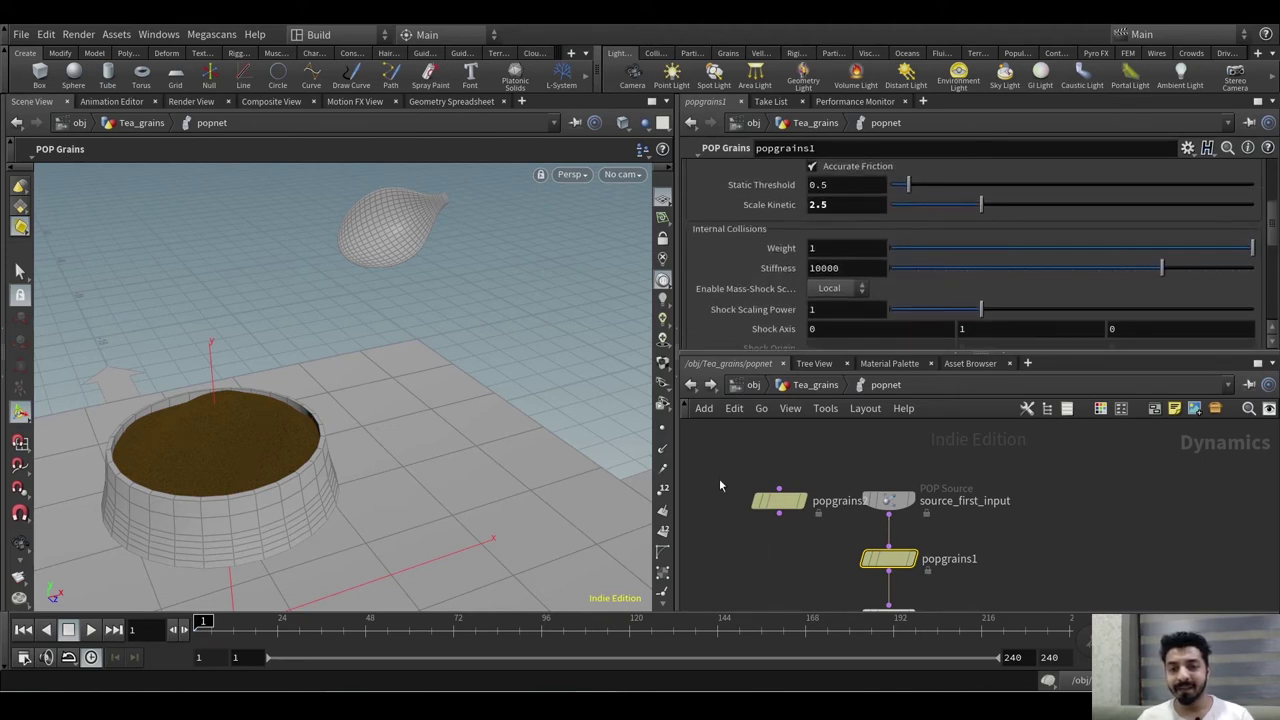
drag(732, 472, 806, 560)
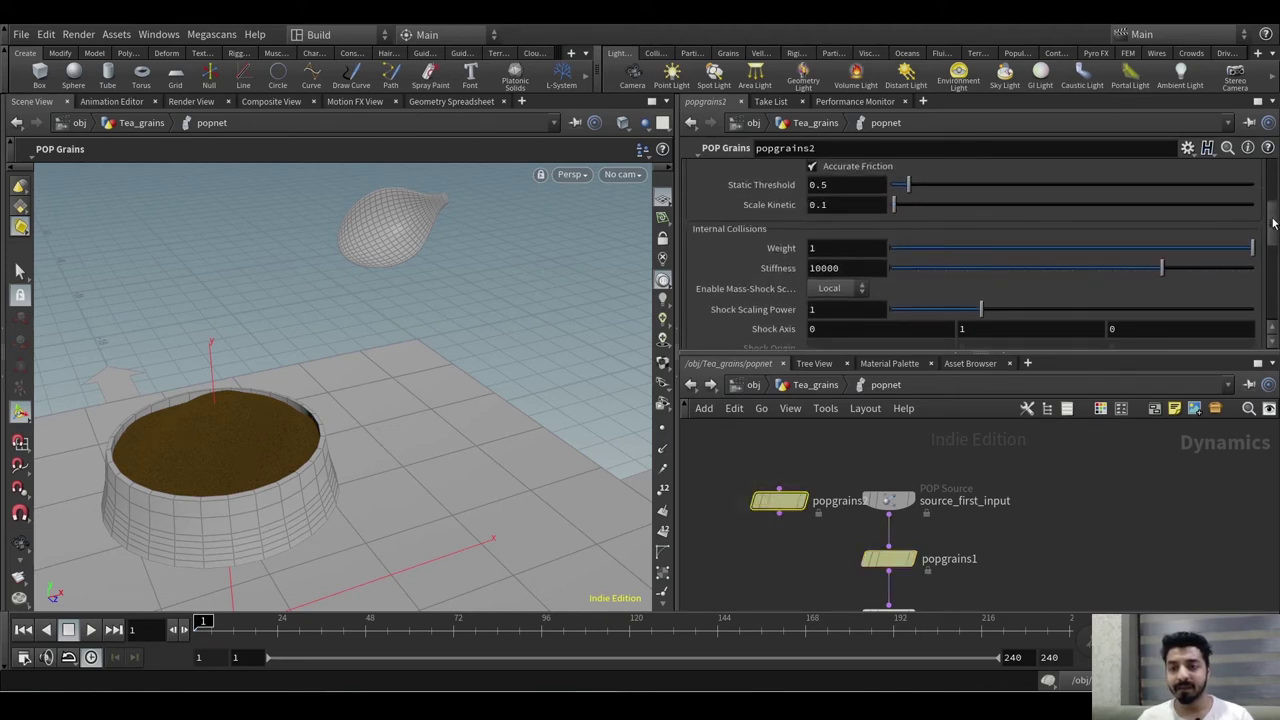
drag(1268, 222, 1268, 190)
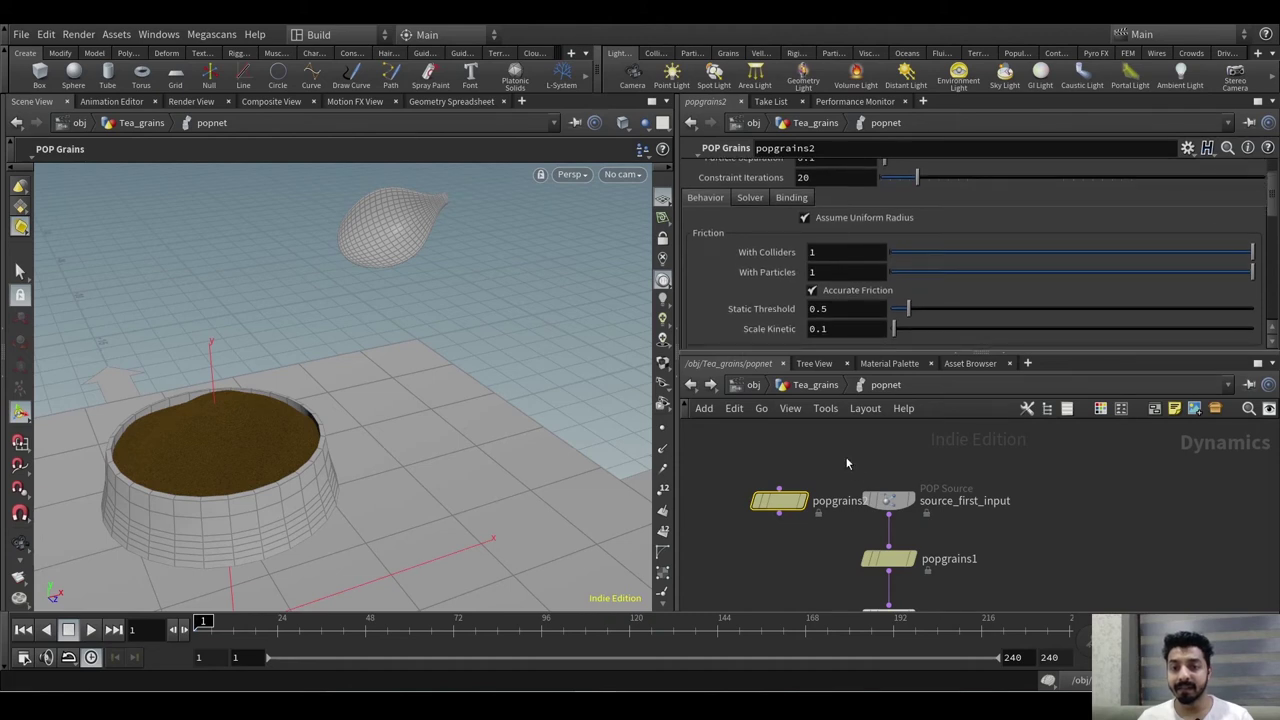
drag(843, 551, 951, 570)
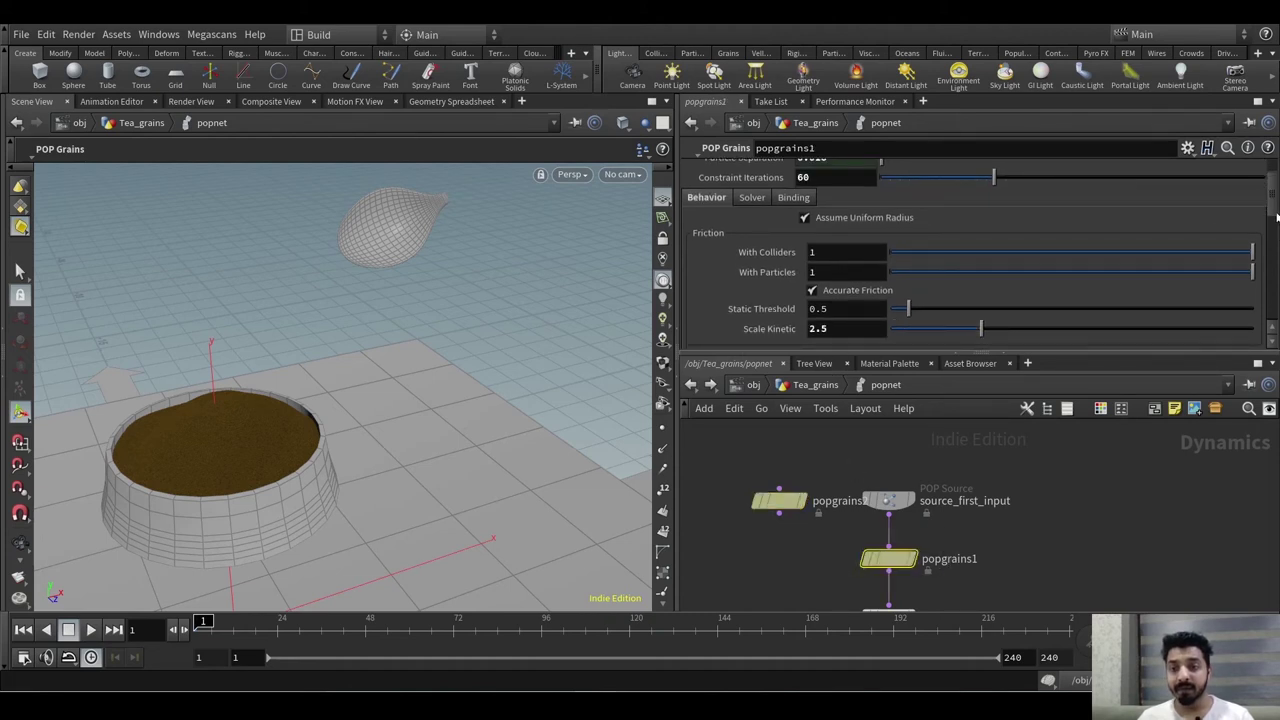
drag(1272, 212, 1276, 221)
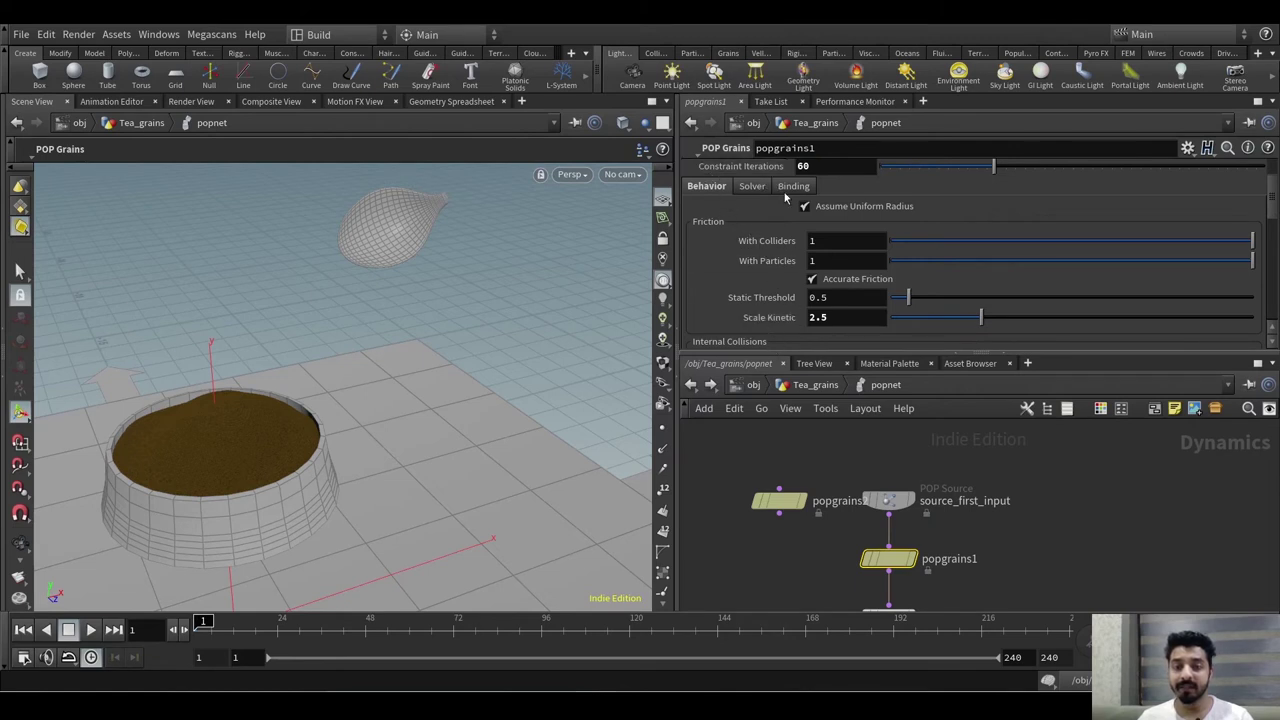
drag(1270, 200, 1272, 176)
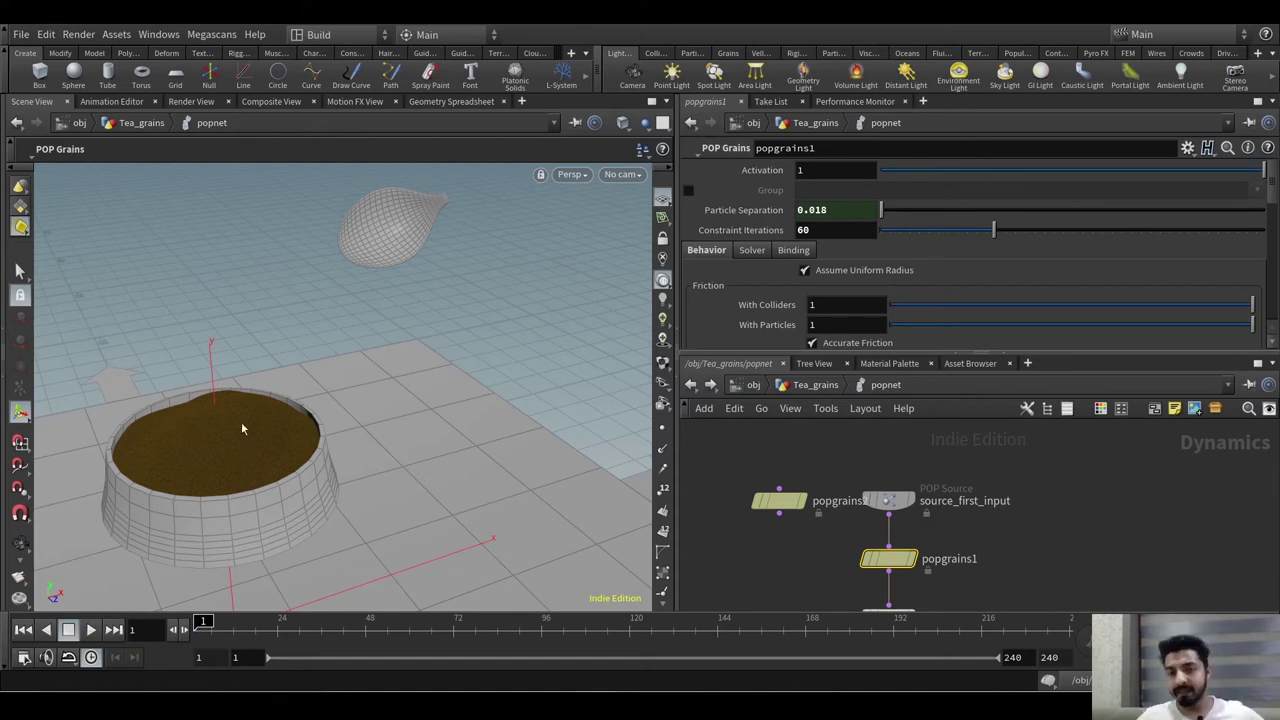
scroll(745, 195, down, 3)
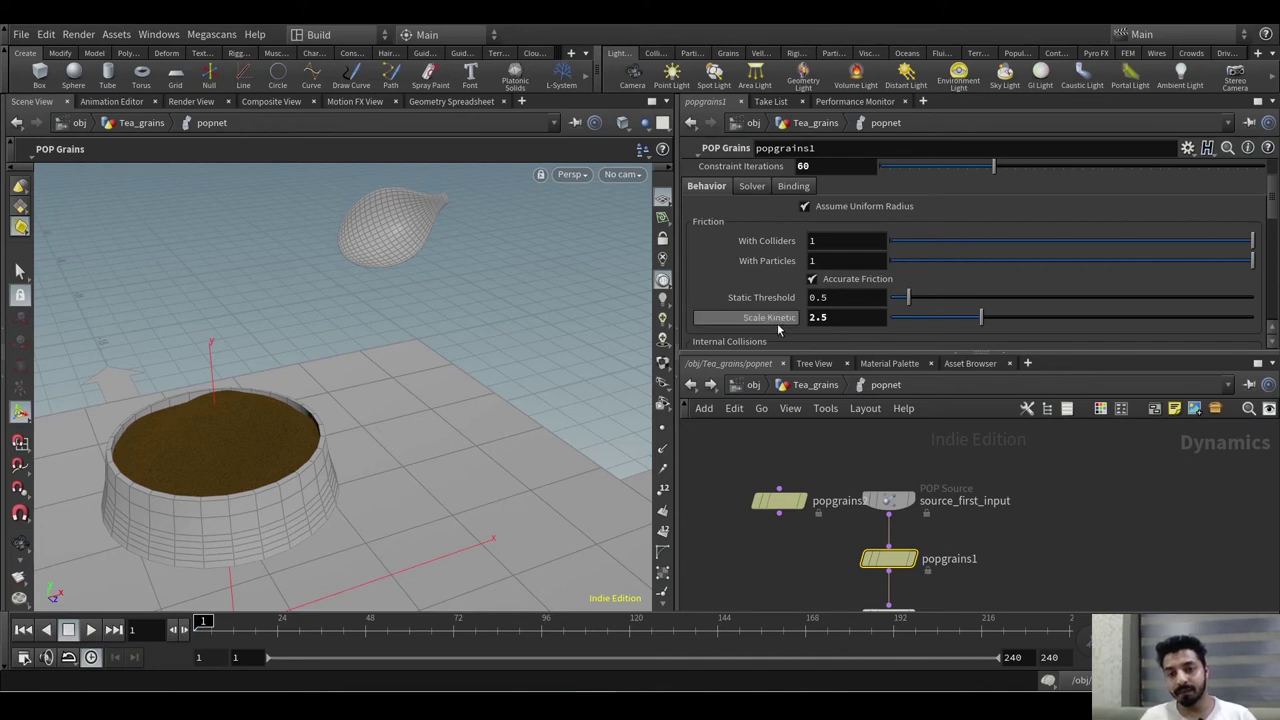
drag(734, 462, 956, 579)
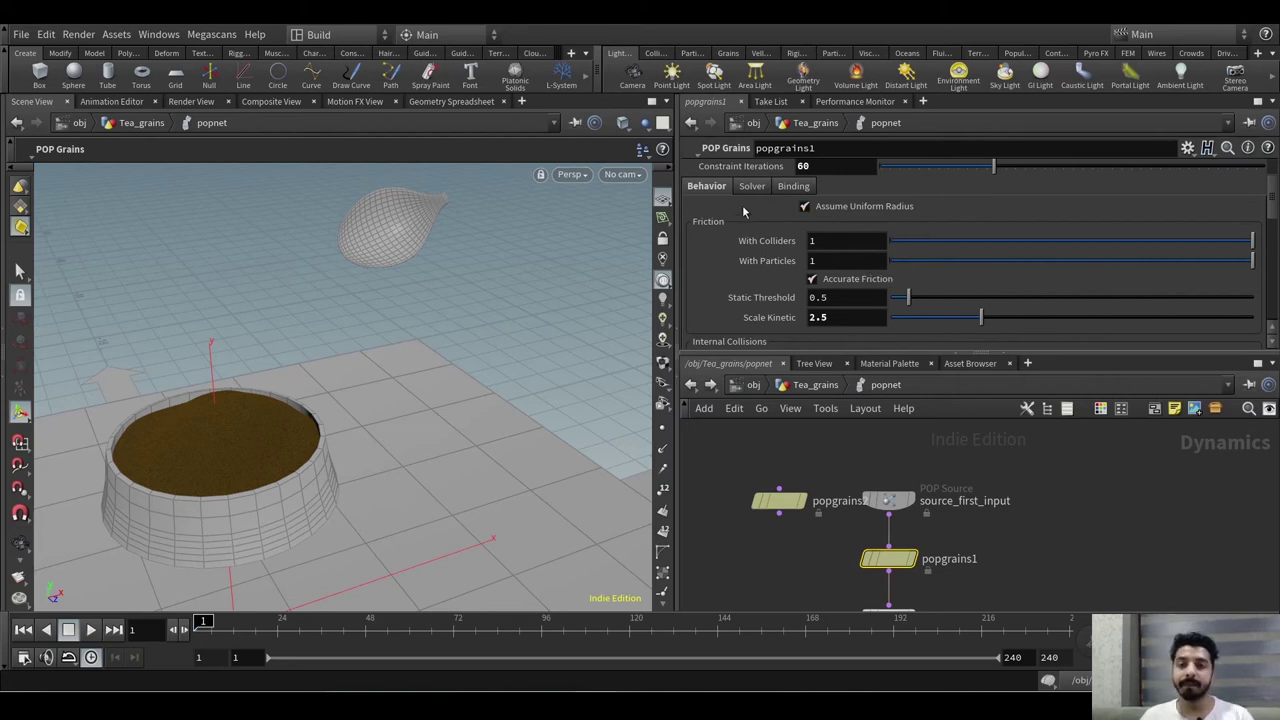
- Review the popsprite1 texture settings and the popcolor1 color ramp in the popnet
middle_drag(848, 585, 837, 447)
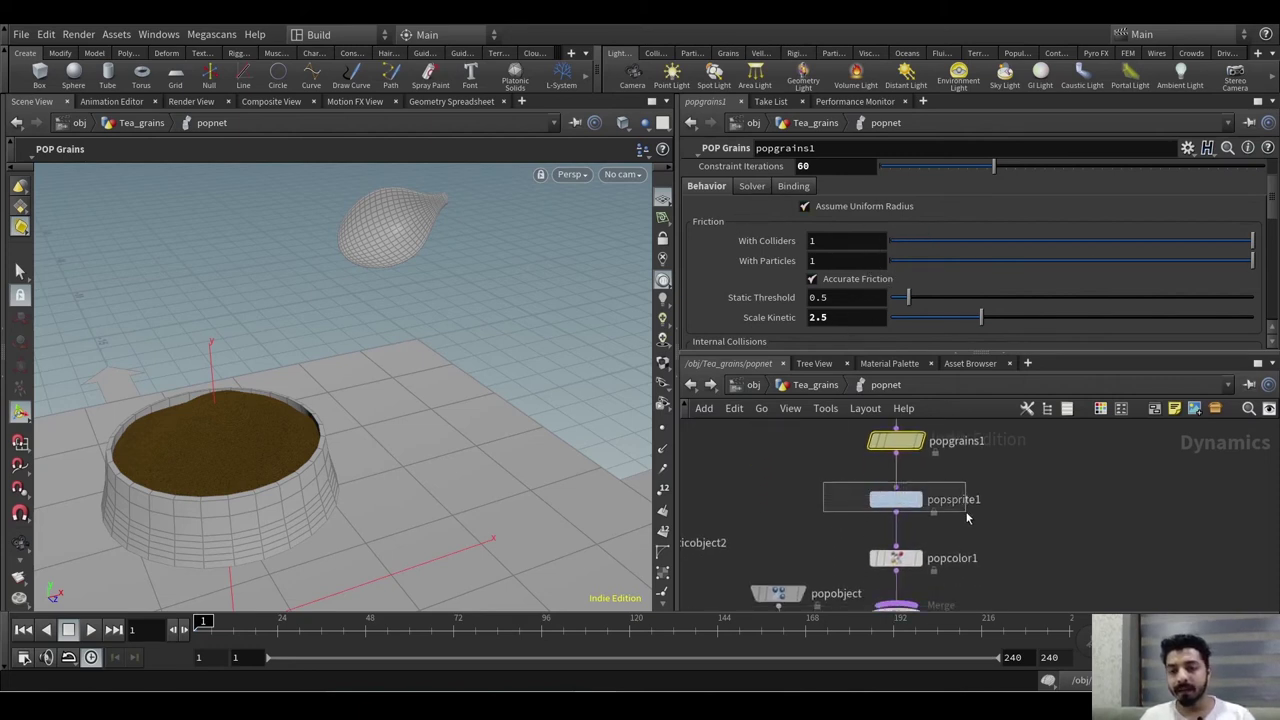
click(896, 499)
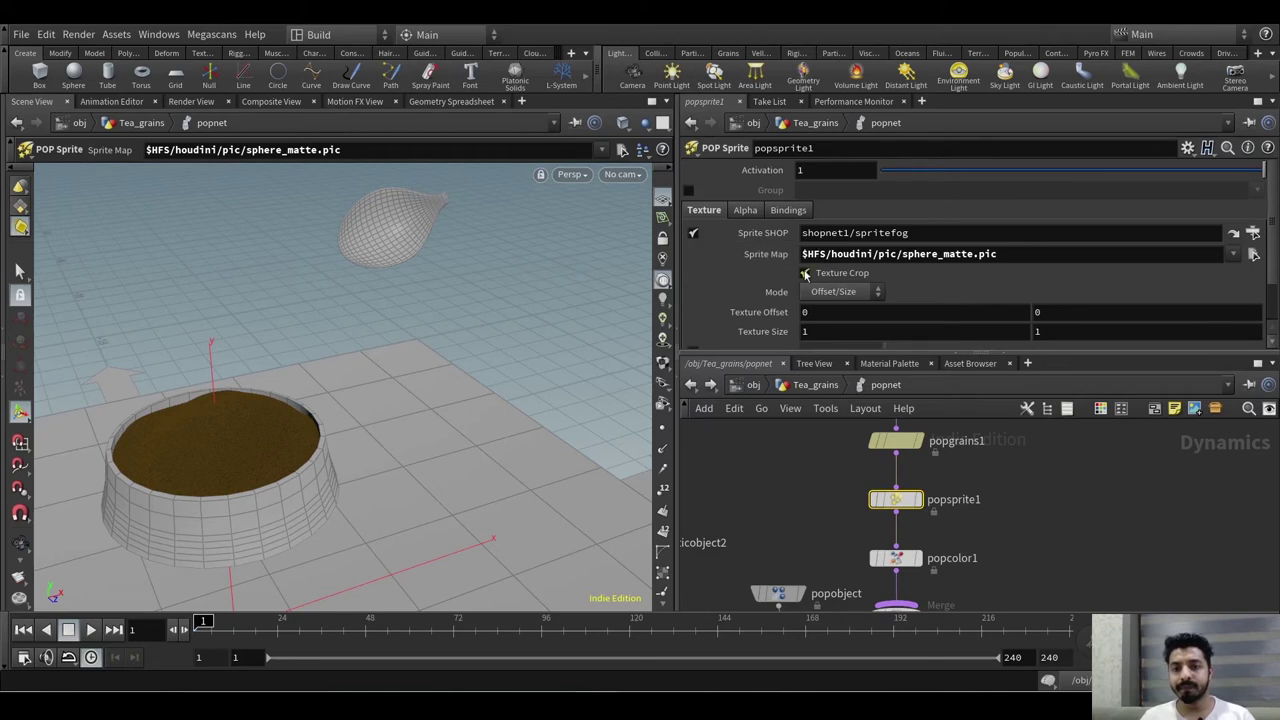
middle_drag(846, 528, 780, 457)
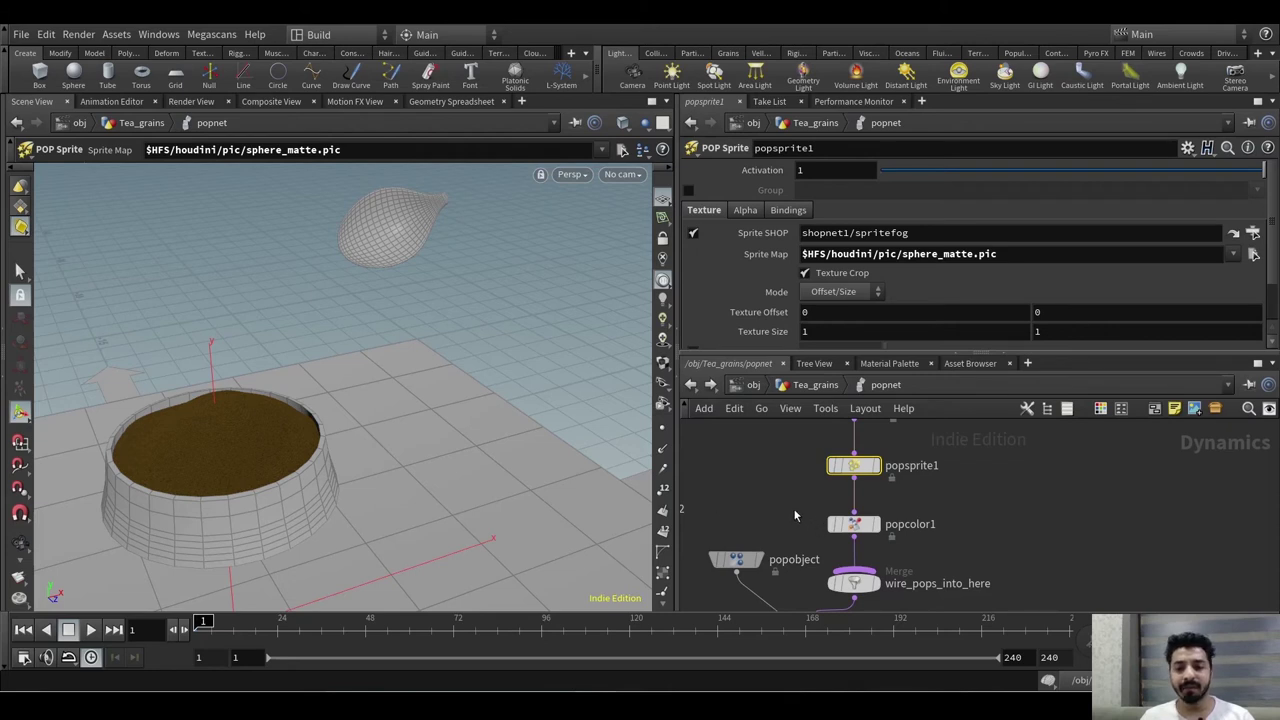
middle_drag(809, 511, 777, 457)
click(825, 484)
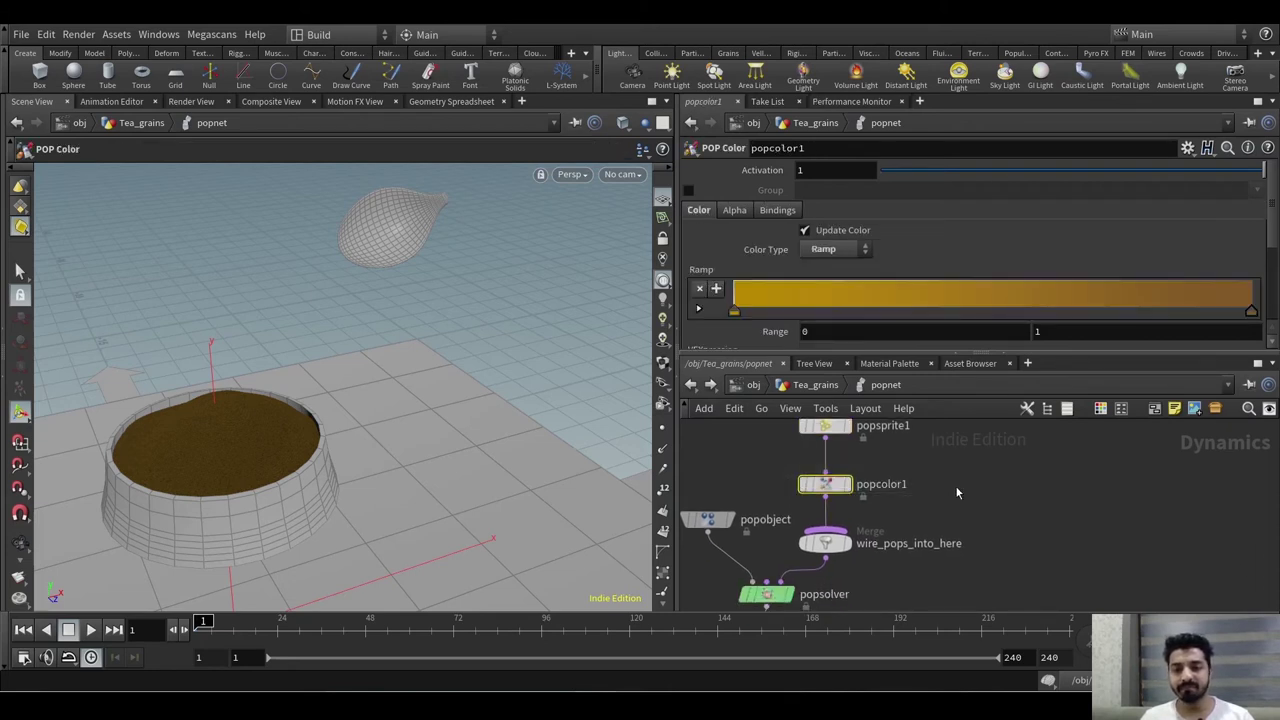
- Inspect the popobject node and the wire_pops_into_here merge feeding the popsolver
middle_drag(965, 598, 1069, 563)
scroll(1033, 502, down, 5)
click(950, 493)
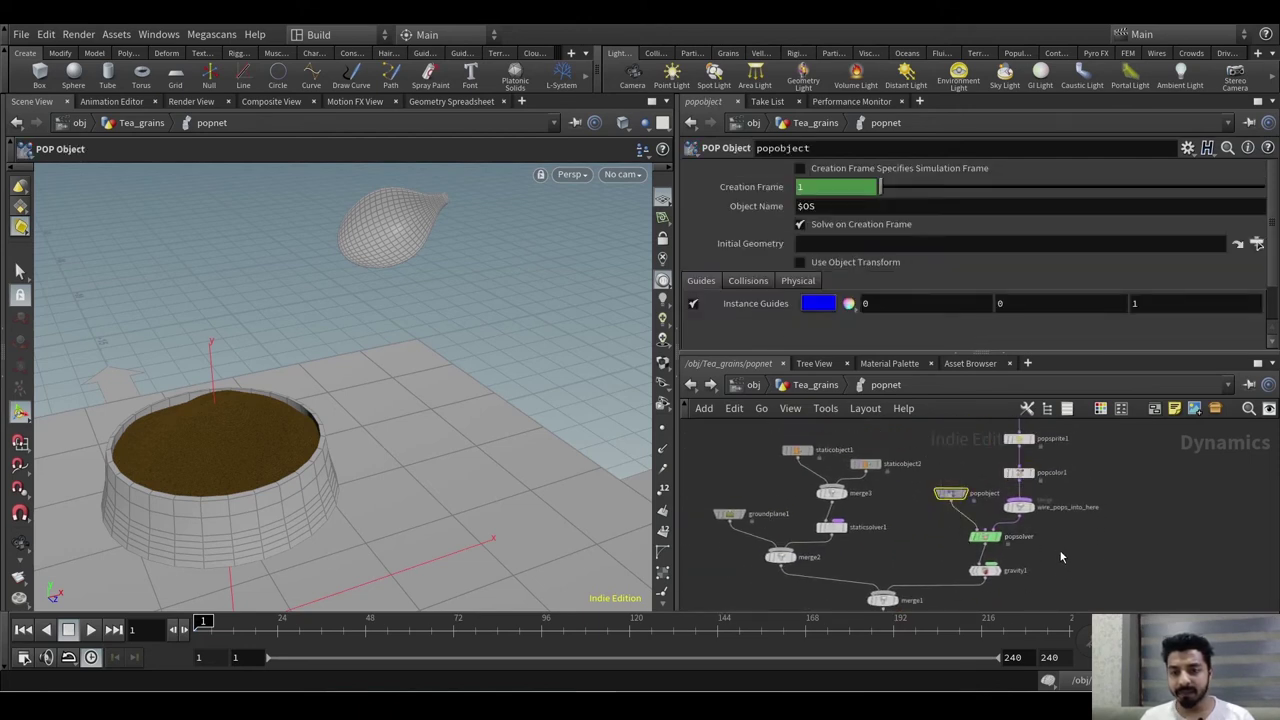
click(1018, 506)
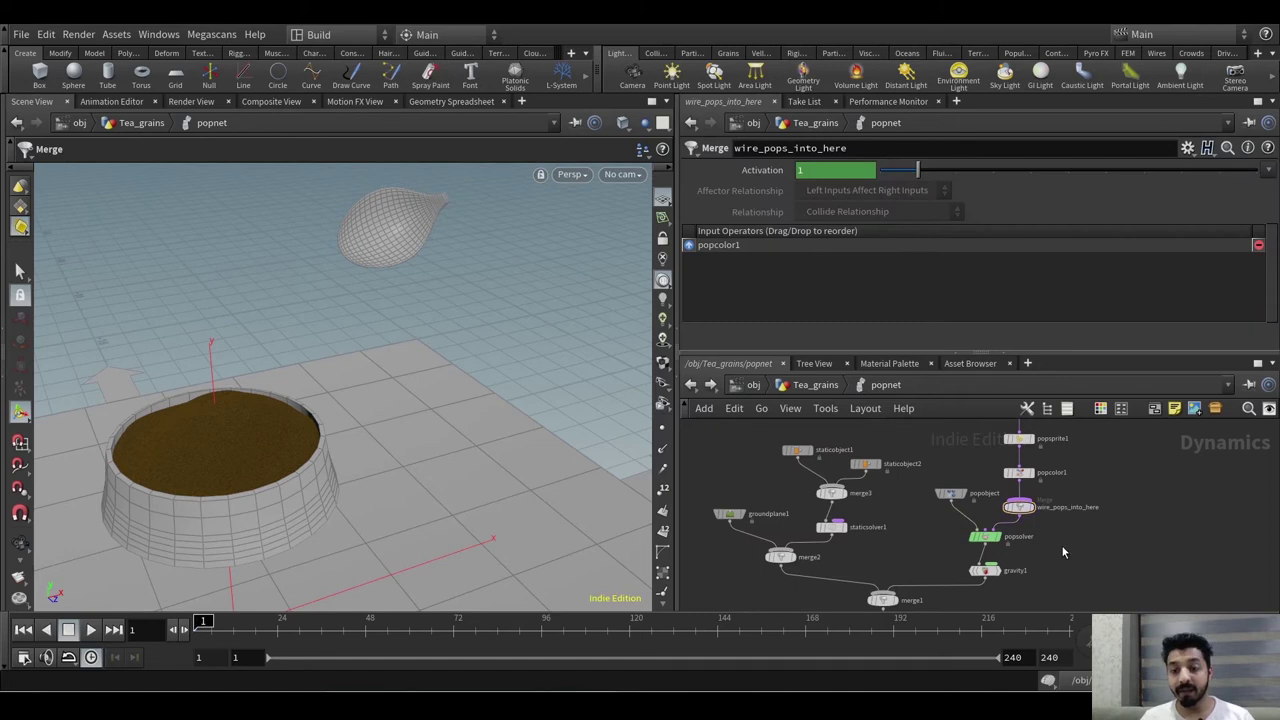
- Try reverting the popsolver's Min Substeps to its default, and undo the change
scroll(1063, 552, up, 6)
click(924, 525)
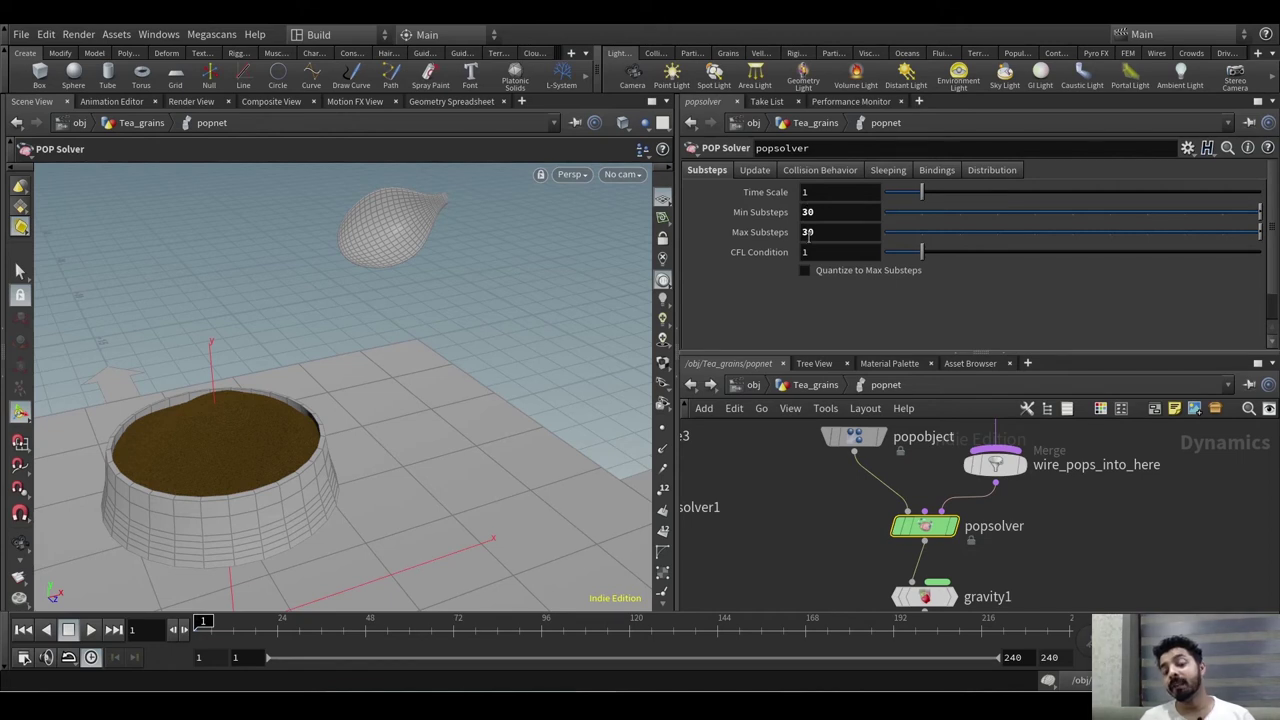
right_click(735, 218)
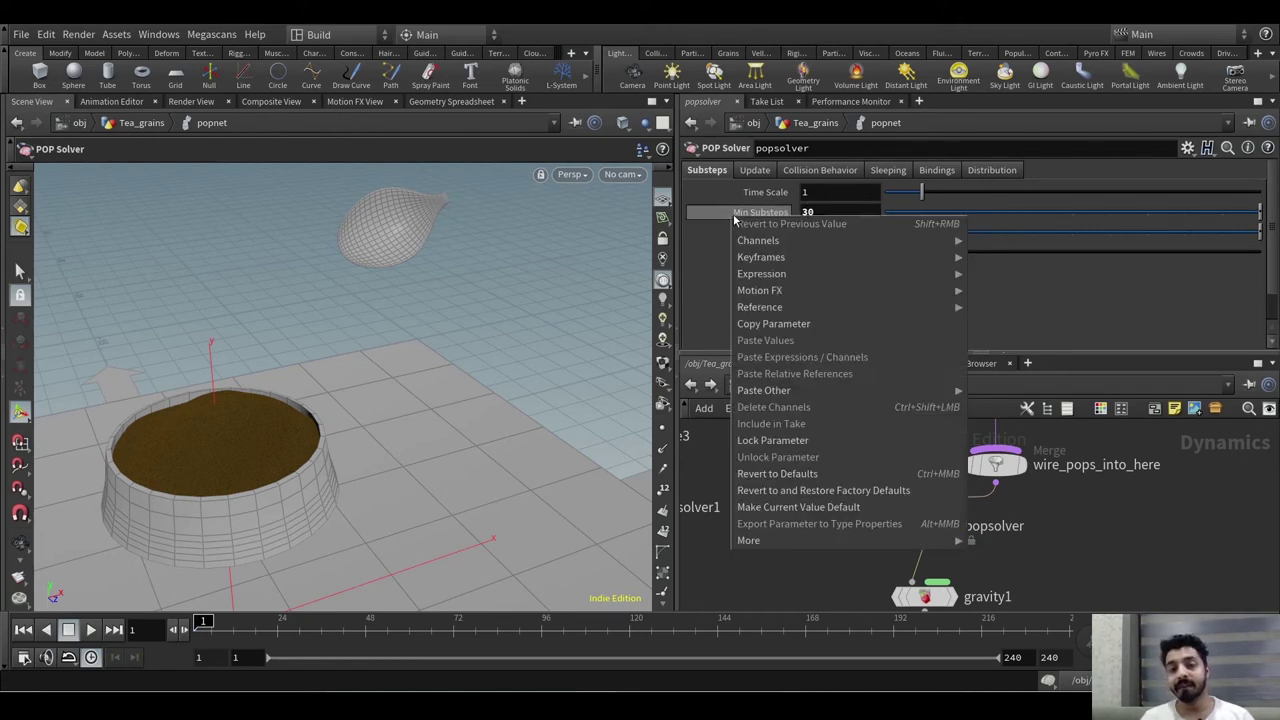
click(825, 476)
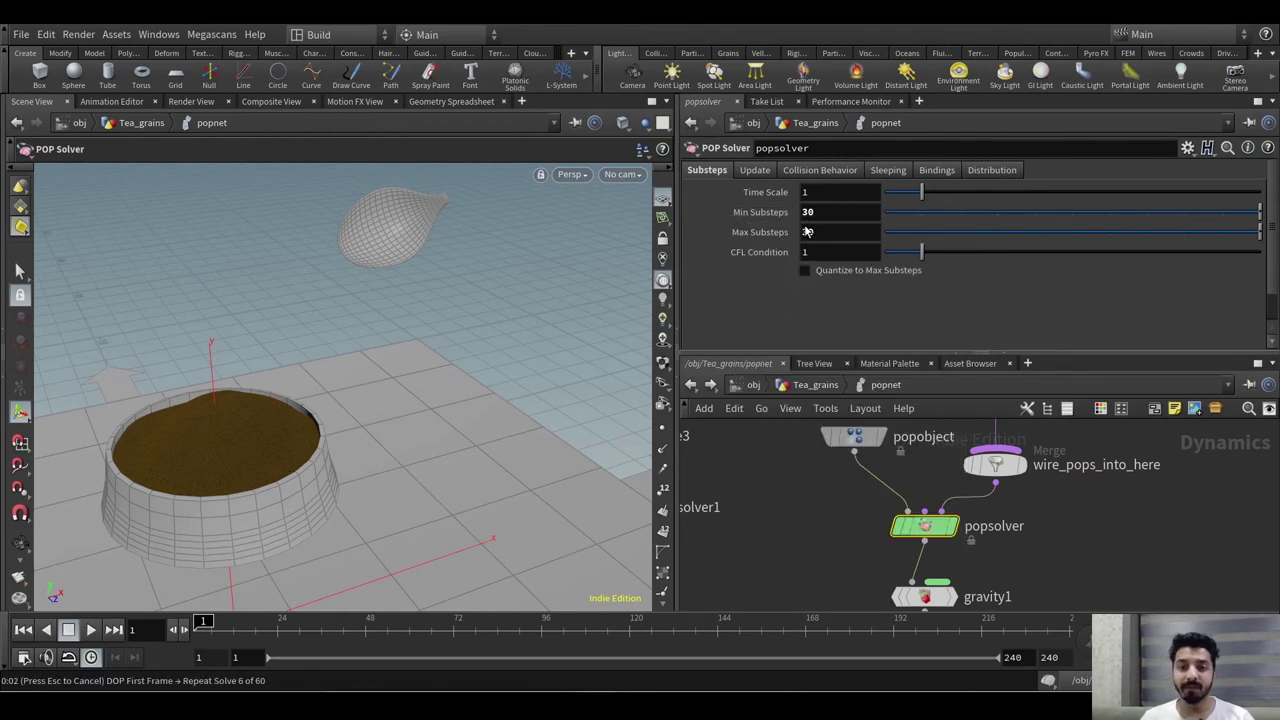
key(ctrl+z)
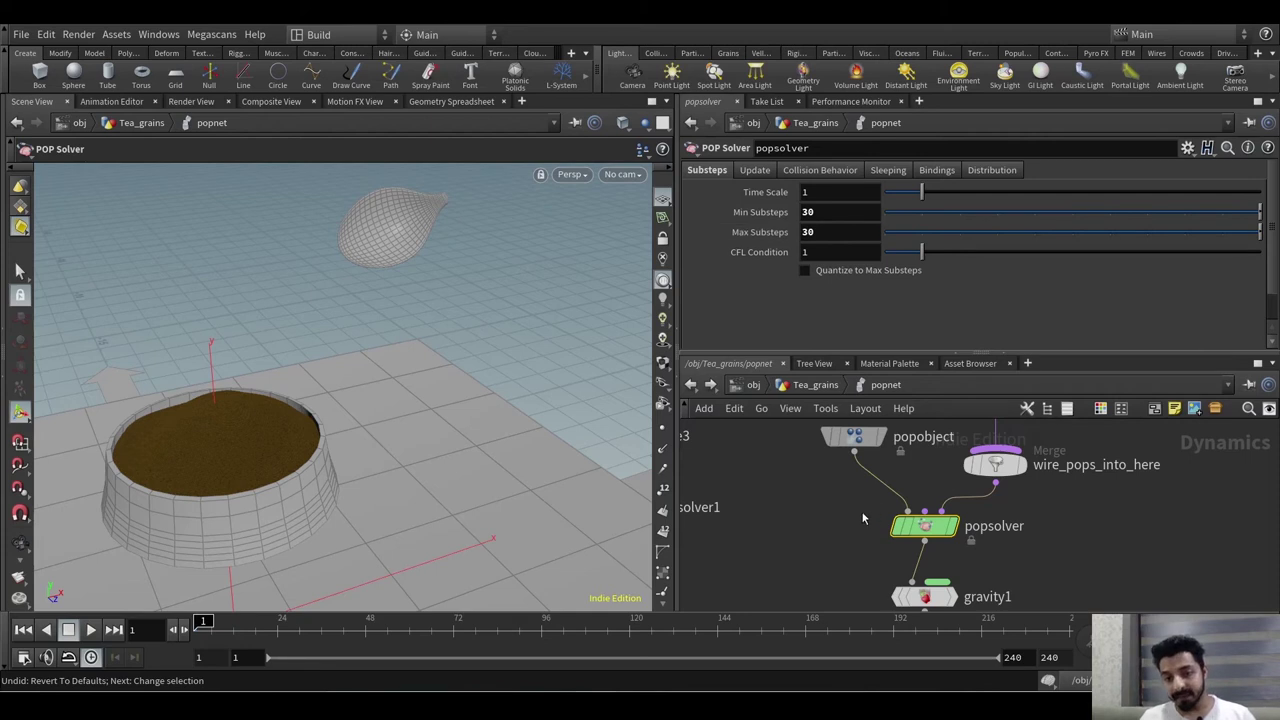
- Return to popgrains1 and recheck its constraint iterations and friction settings against the solver substeps
middle_drag(863, 518, 839, 566)
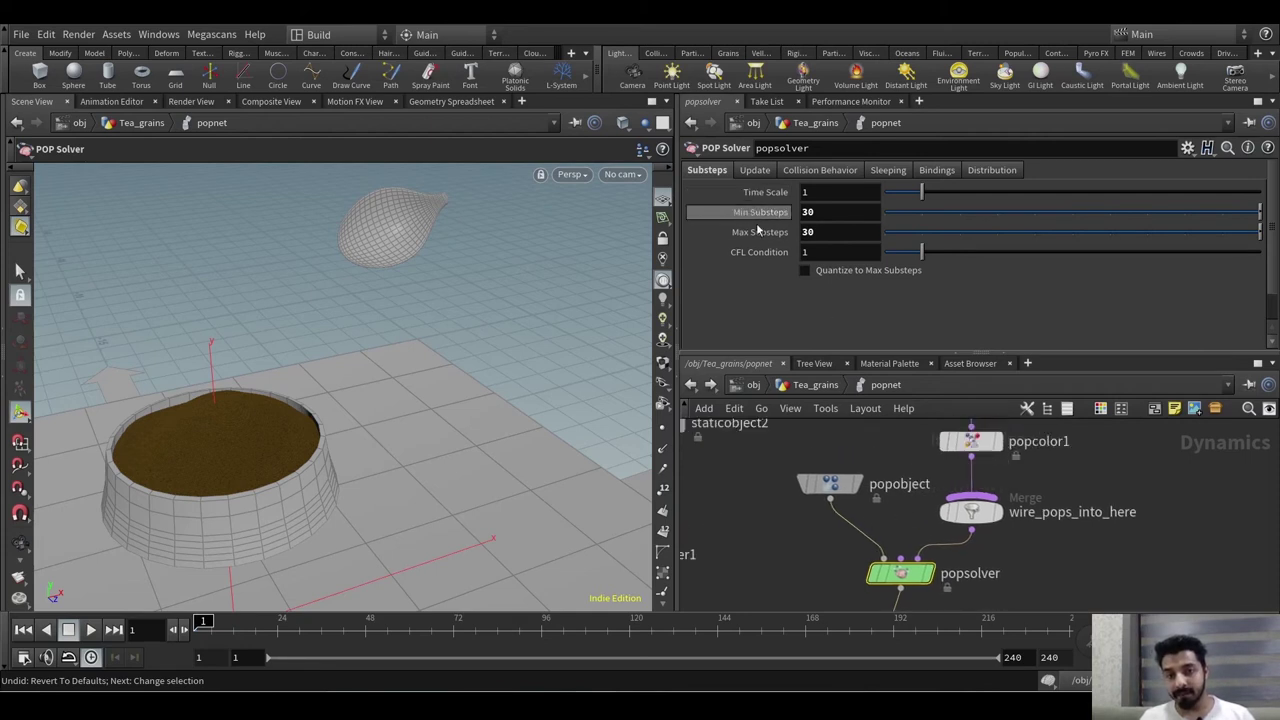
middle_drag(1080, 461, 1030, 588)
middle_drag(1104, 471, 1087, 548)
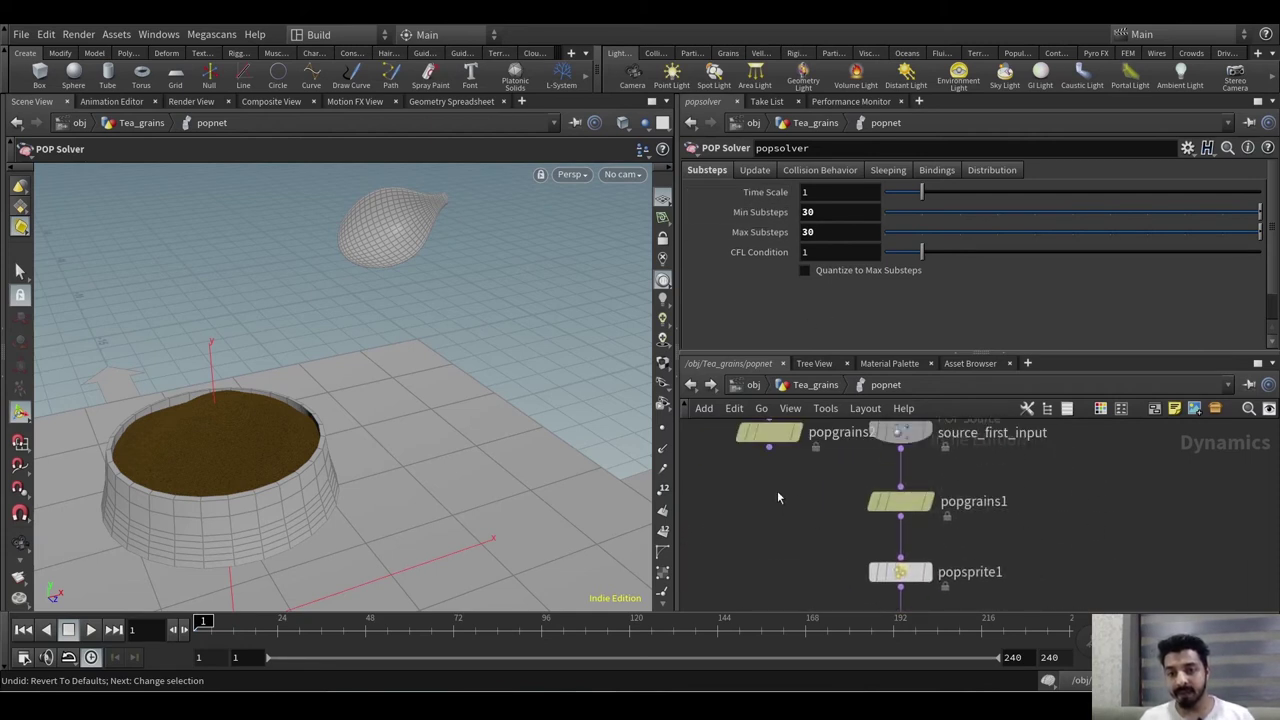
click(899, 501)
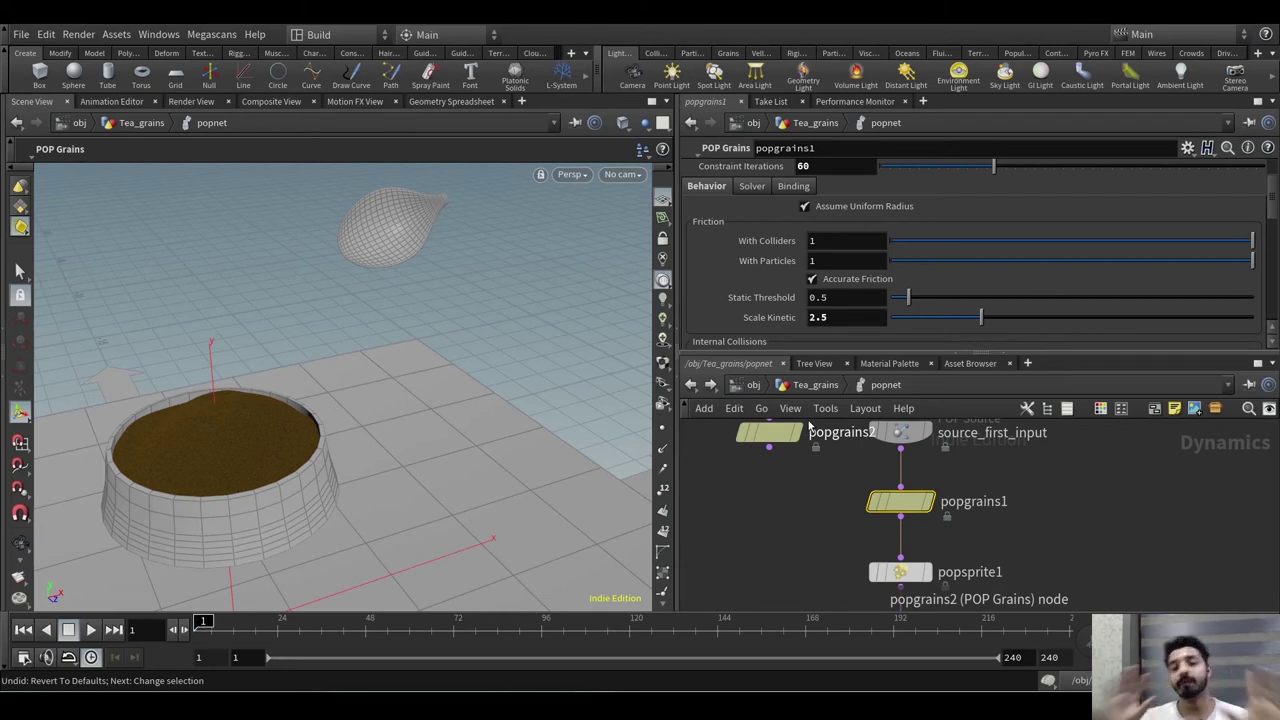
- Go up from the popnet to the Tea_grains network and display the VFX_Tea_powder_30subs_2.5_0.5clump file cache
scroll(818, 533, down, 5)
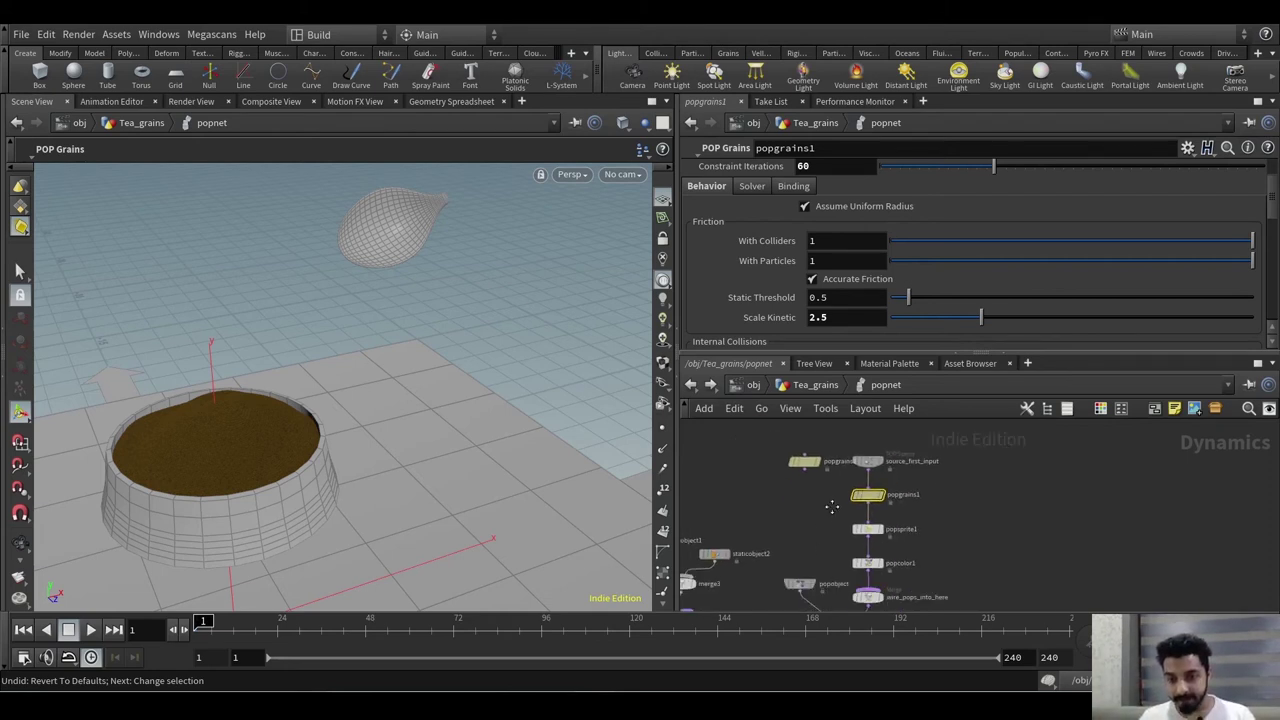
scroll(845, 565, up, 3)
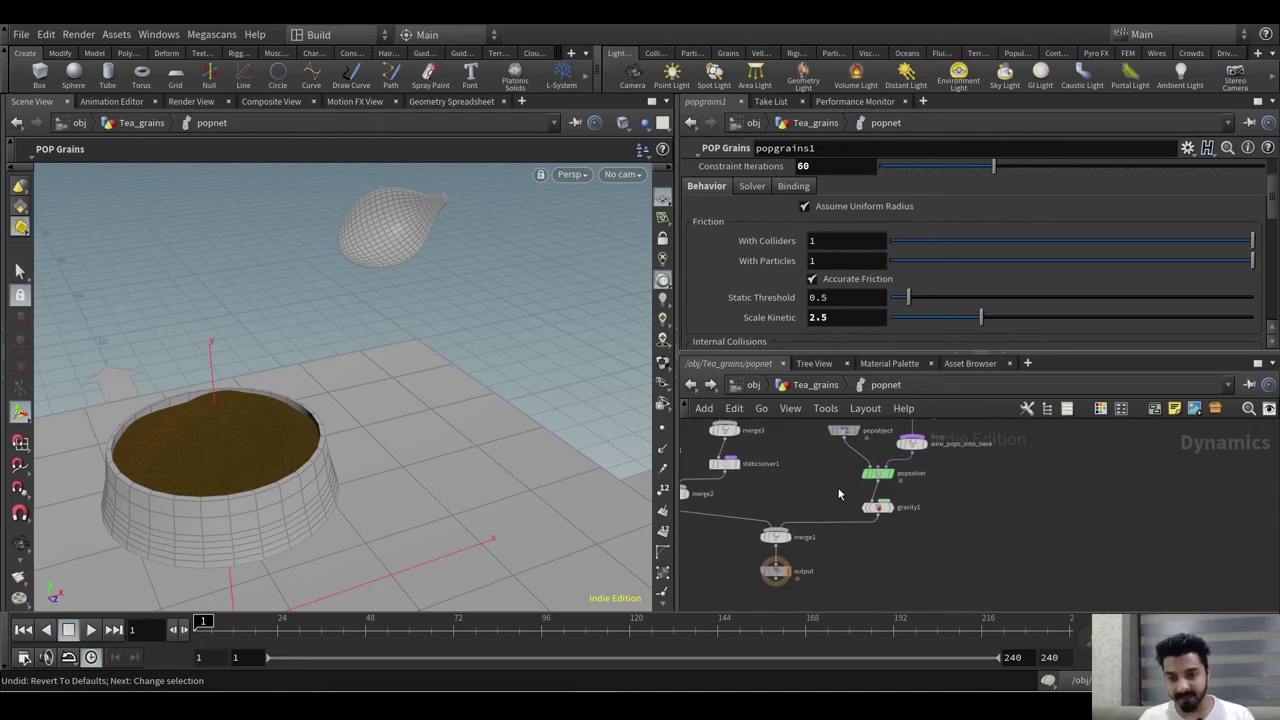
middle_drag(835, 497, 965, 432)
key(u)
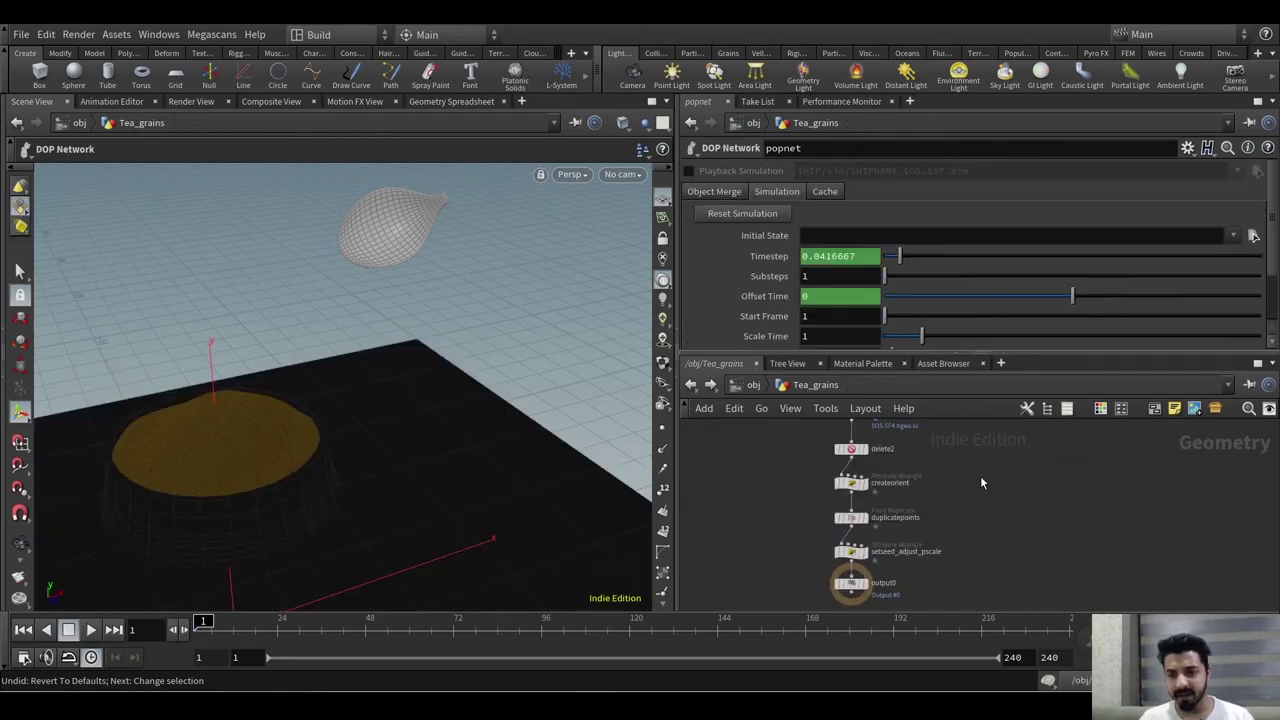
middle_drag(980, 475, 979, 521)
scroll(914, 467, up, 3)
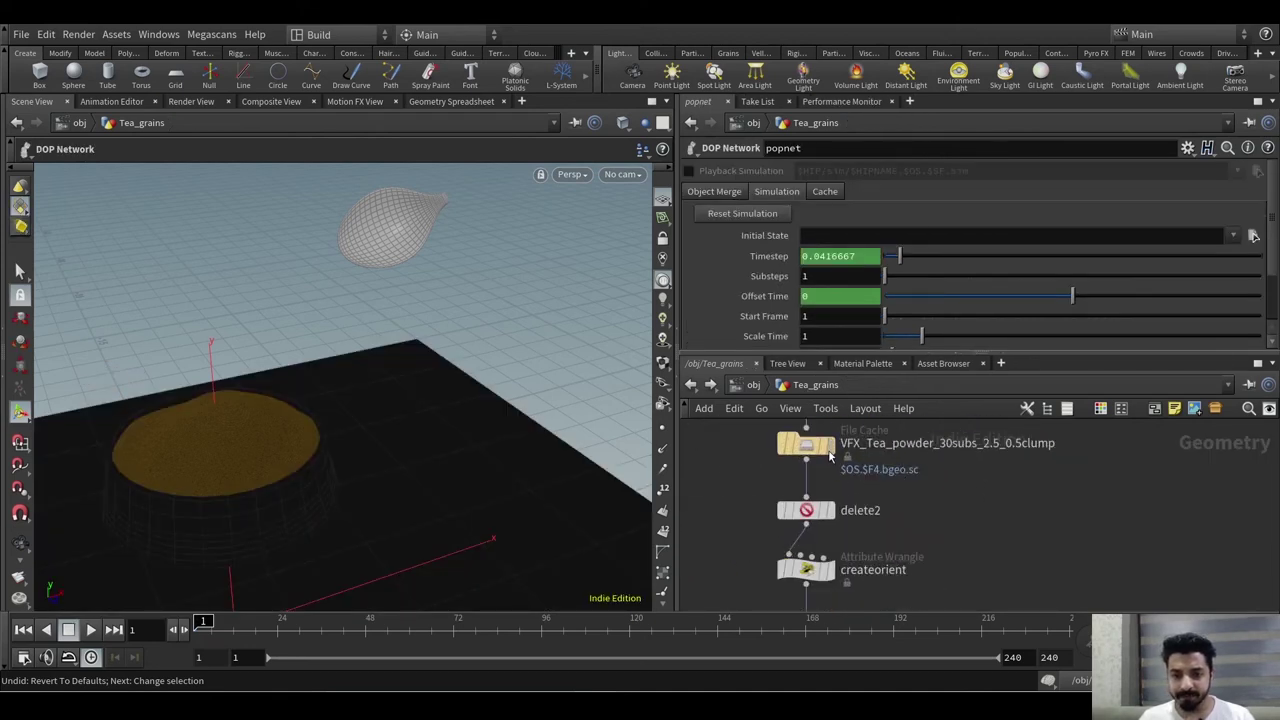
click(810, 443)
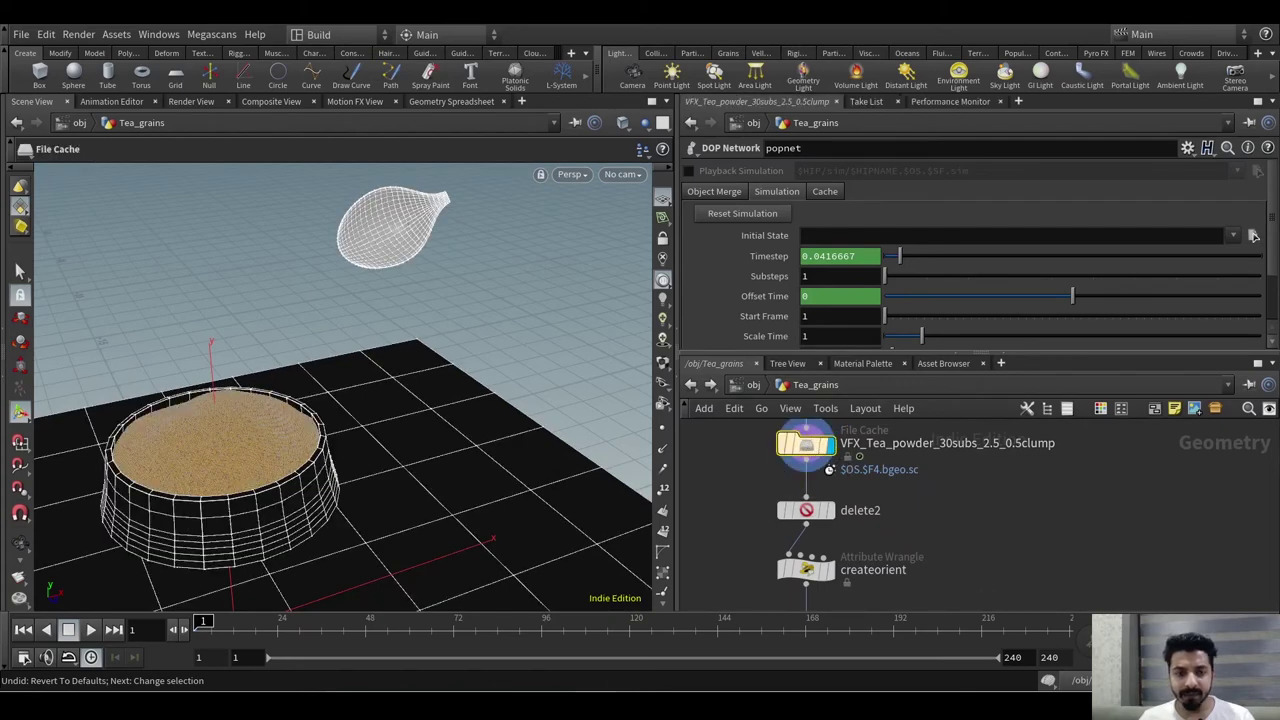
- Display the delete2 node and examine how it keeps only the stream_source_first_input points
click(831, 515)
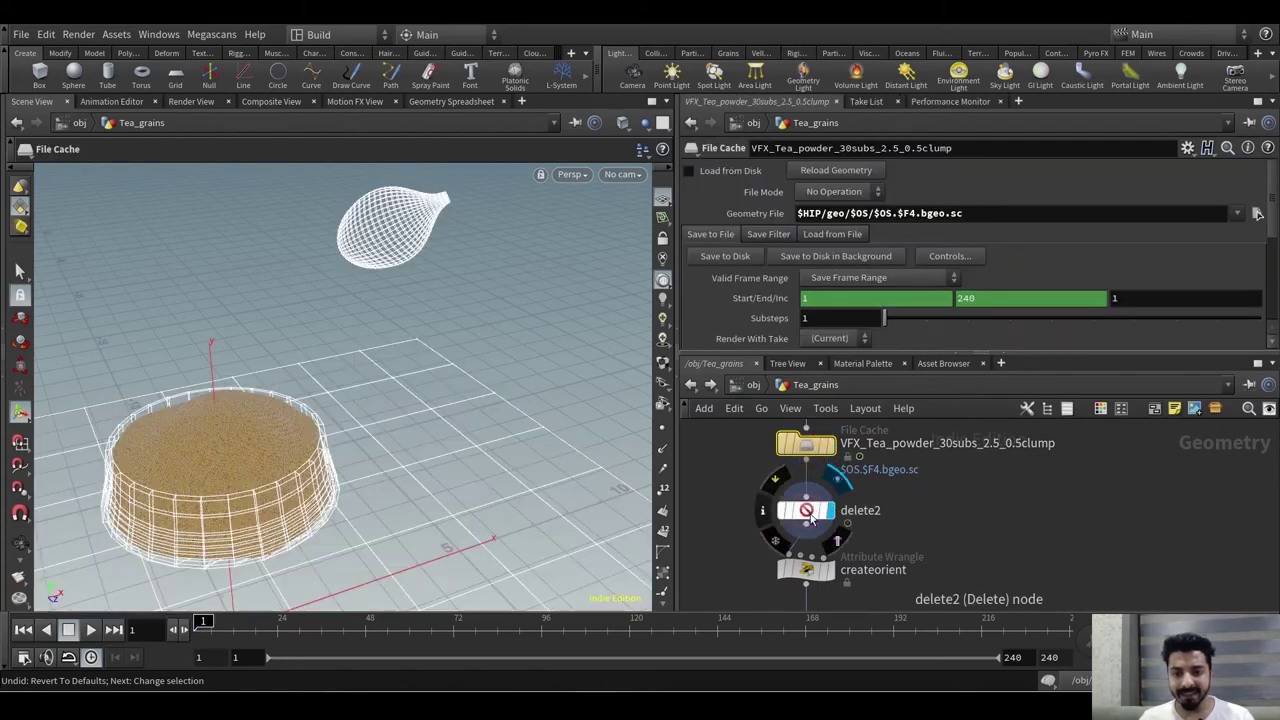
click(809, 513)
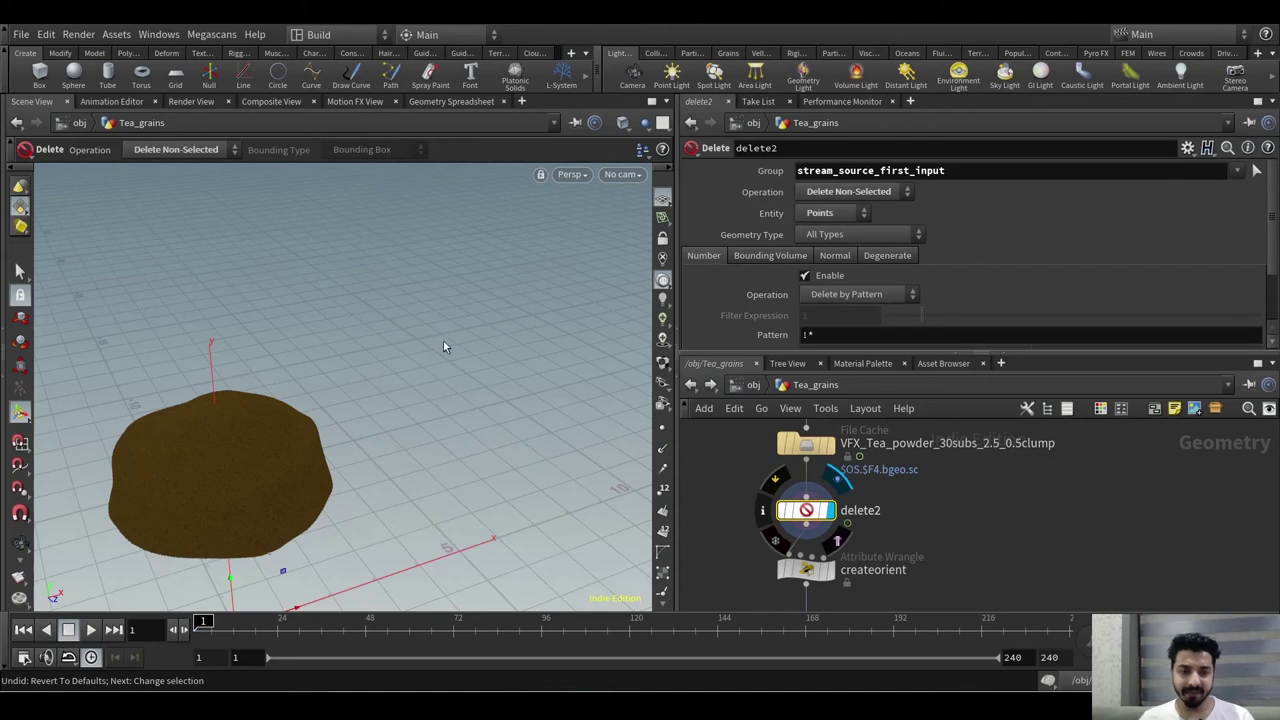
alt+right_drag(443, 357, 429, 423)
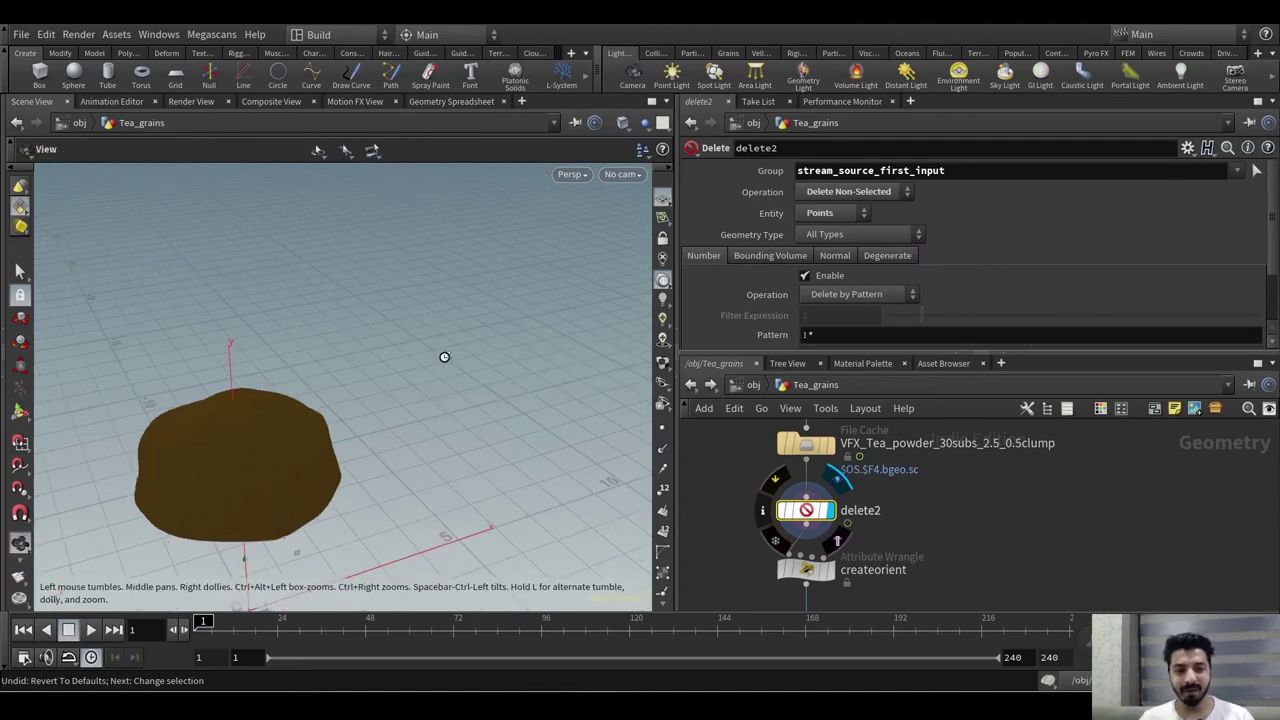
alt+middle_drag(429, 423, 444, 357)
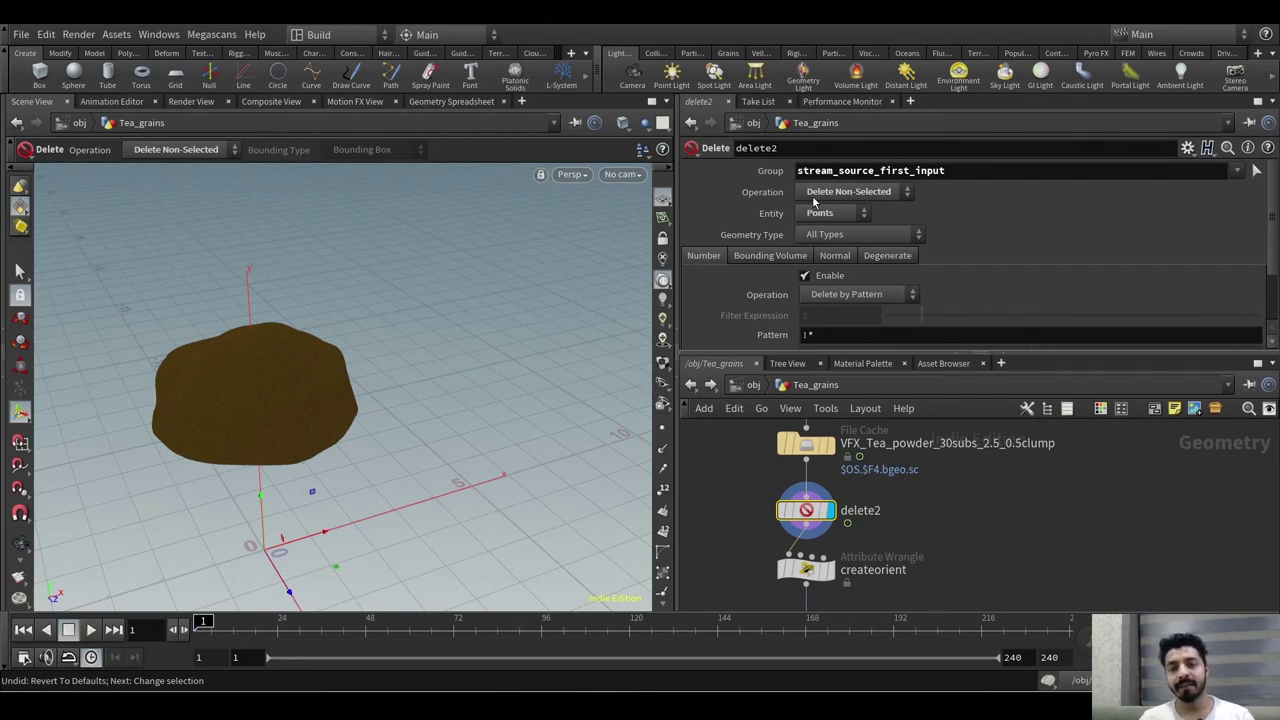
- Look over the createorient, duplicatepoints and setseed_adjust_pscale nodes below delete2, and open the duplicatepoints settings
middle_drag(959, 520, 969, 440)
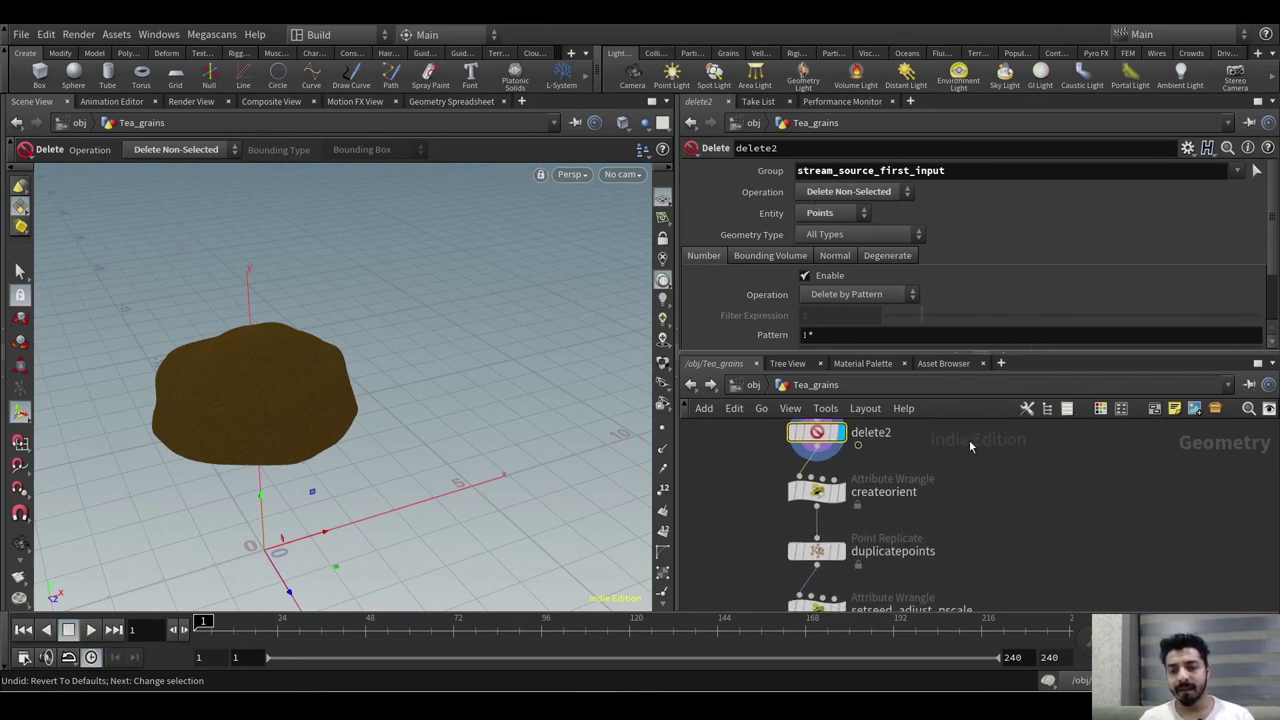
scroll(969, 440, down, 2)
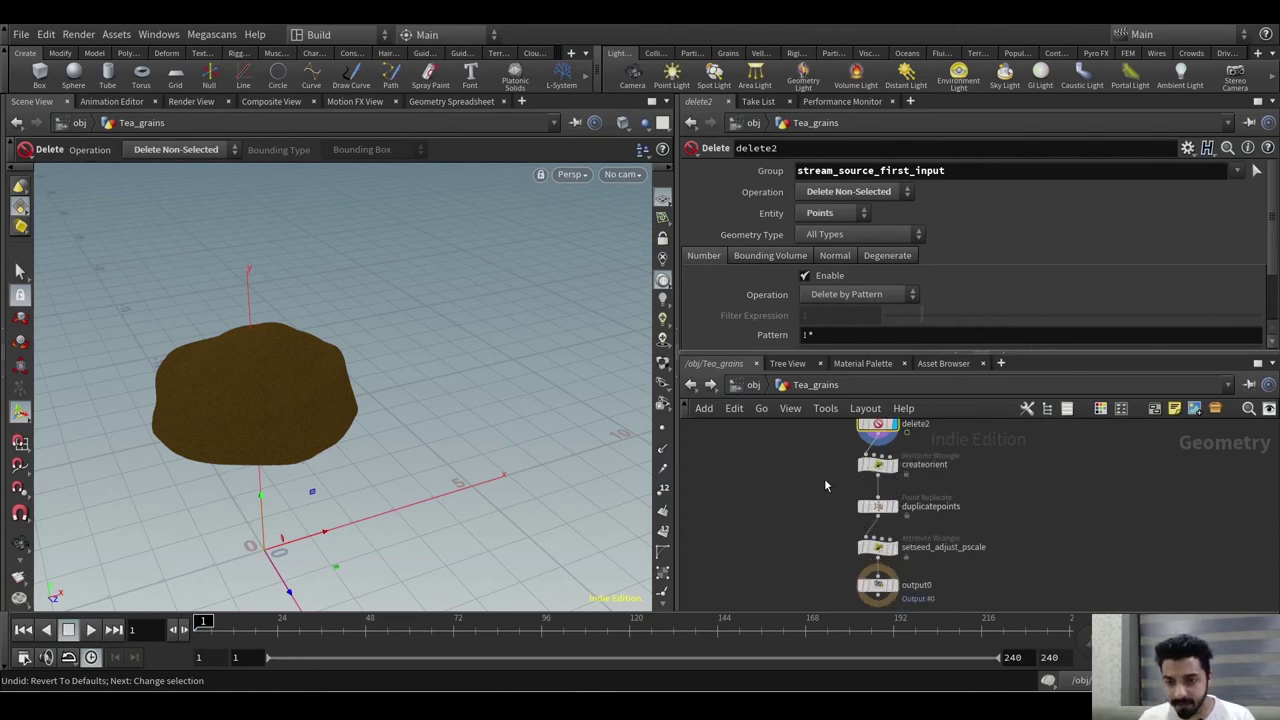
drag(830, 452, 893, 570)
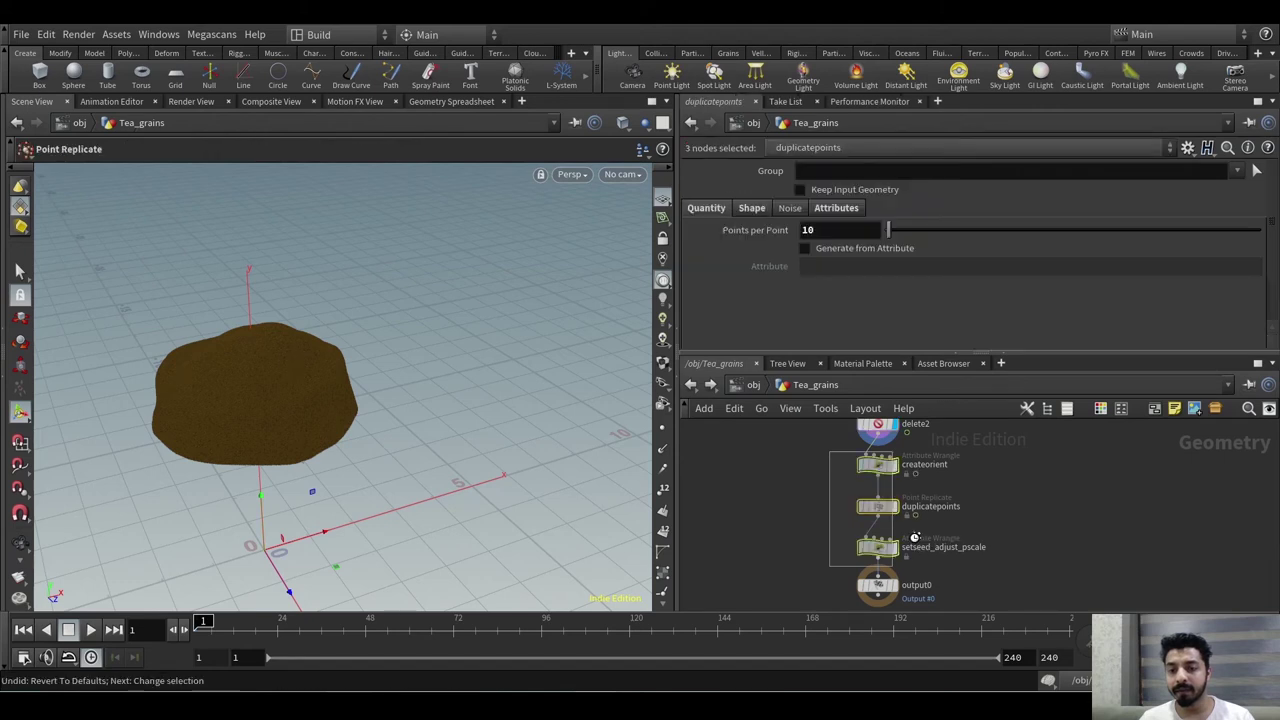
click(1018, 512)
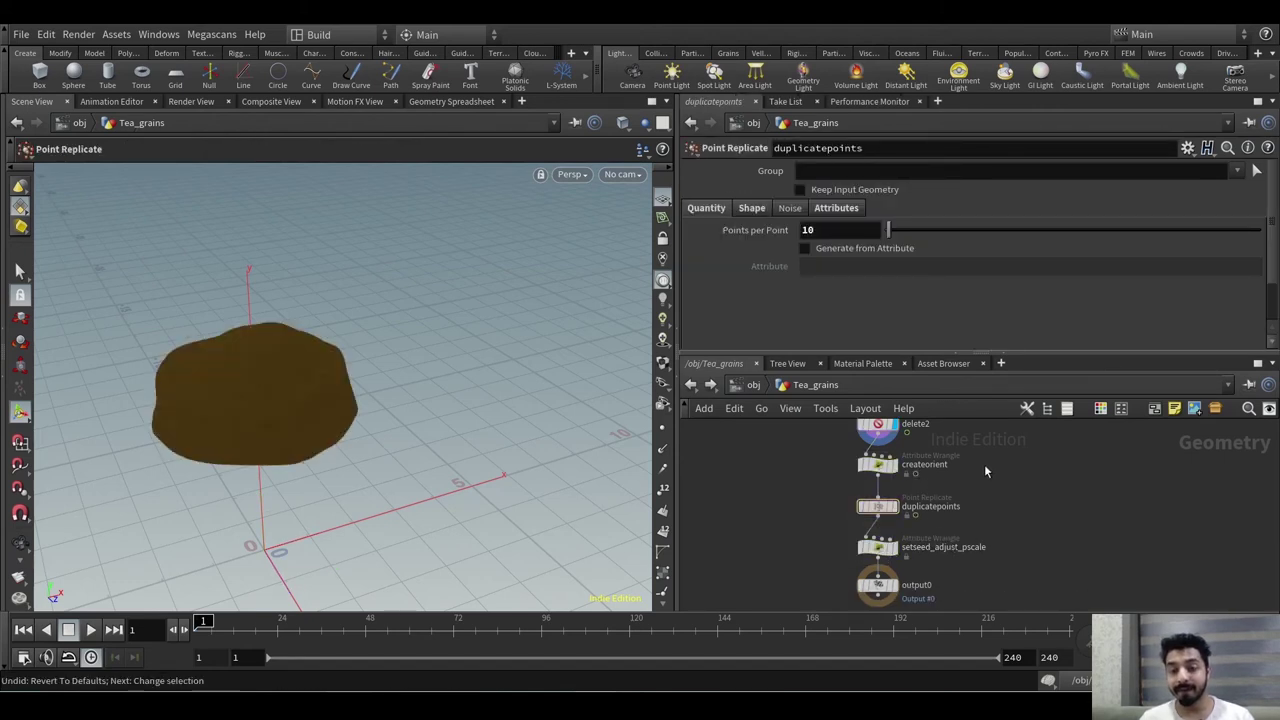
- Look through the particle and grain shelf tools to find the Upres Sand tool
click(692, 53)
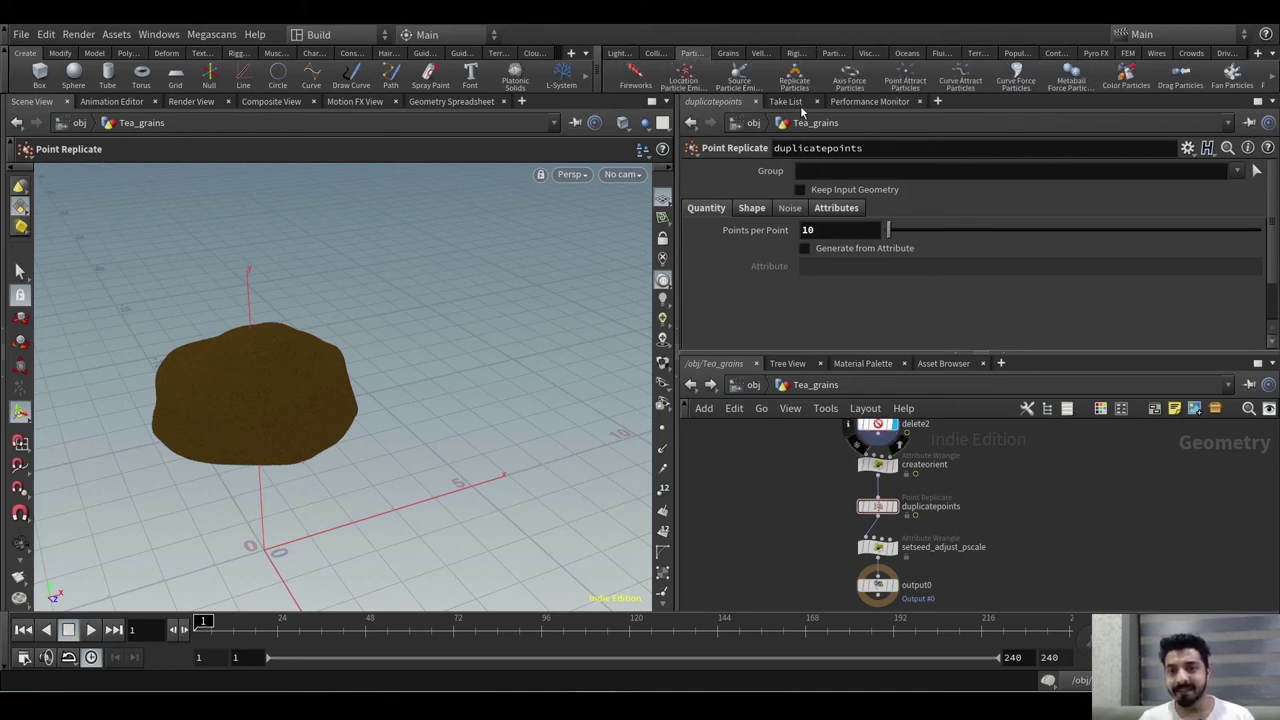
click(828, 57)
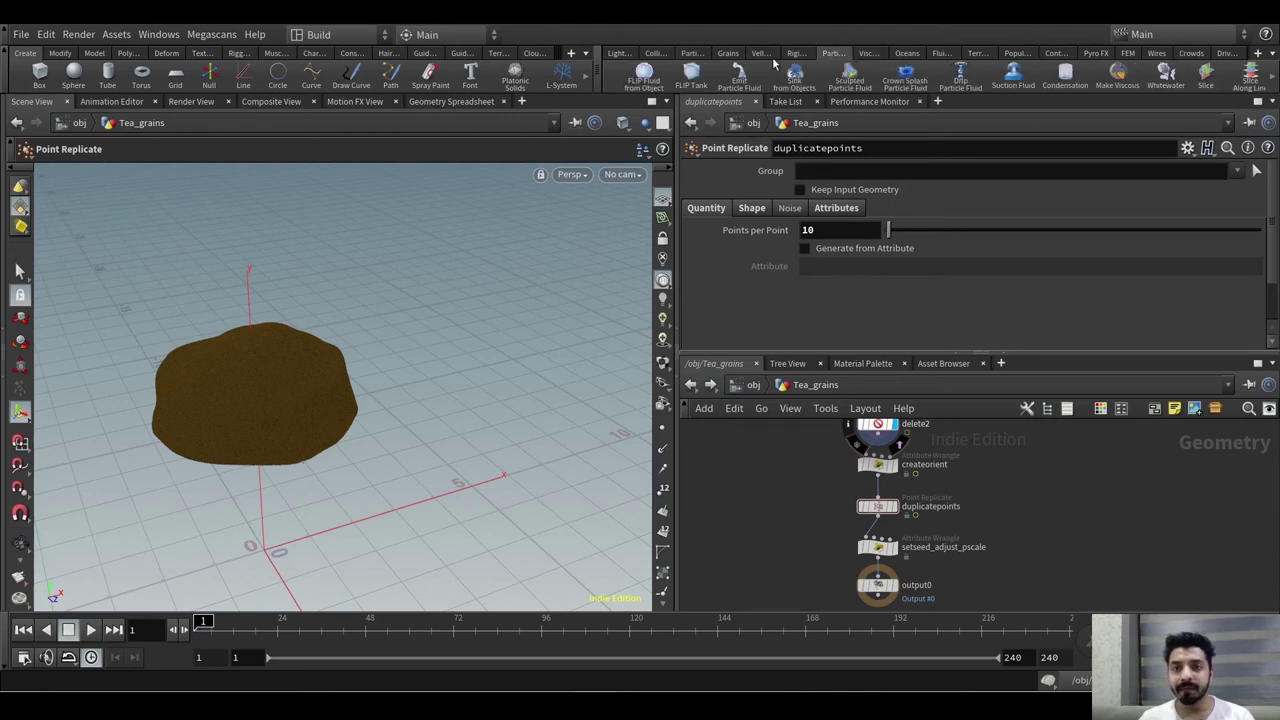
click(738, 56)
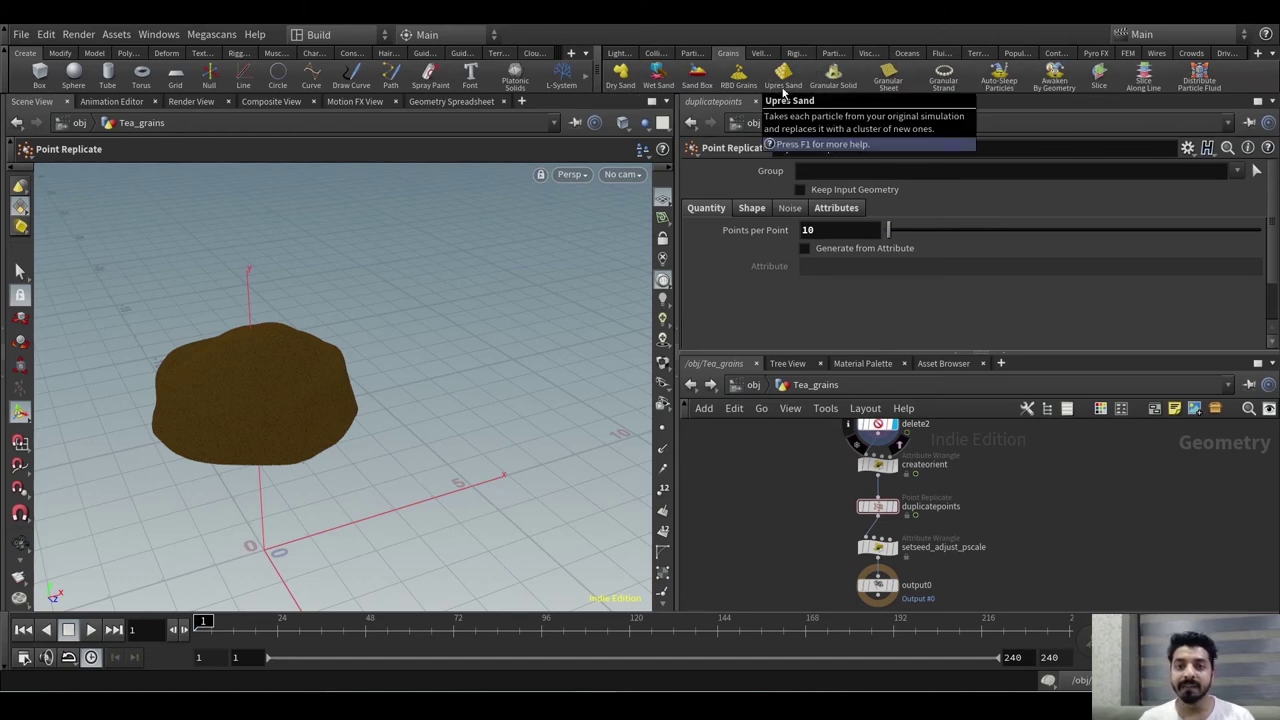
- Move the delete2 node sideways, out of line with the createorient chain below it
middle_drag(829, 514, 817, 540)
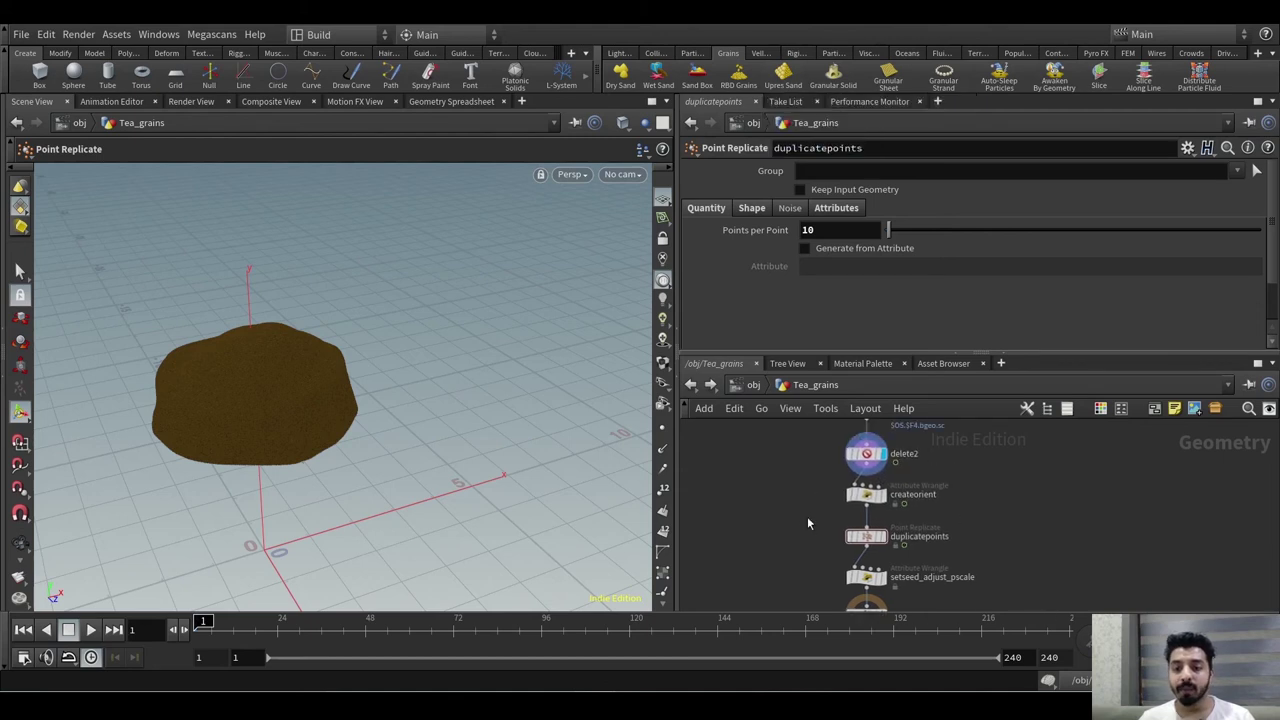
click(864, 450)
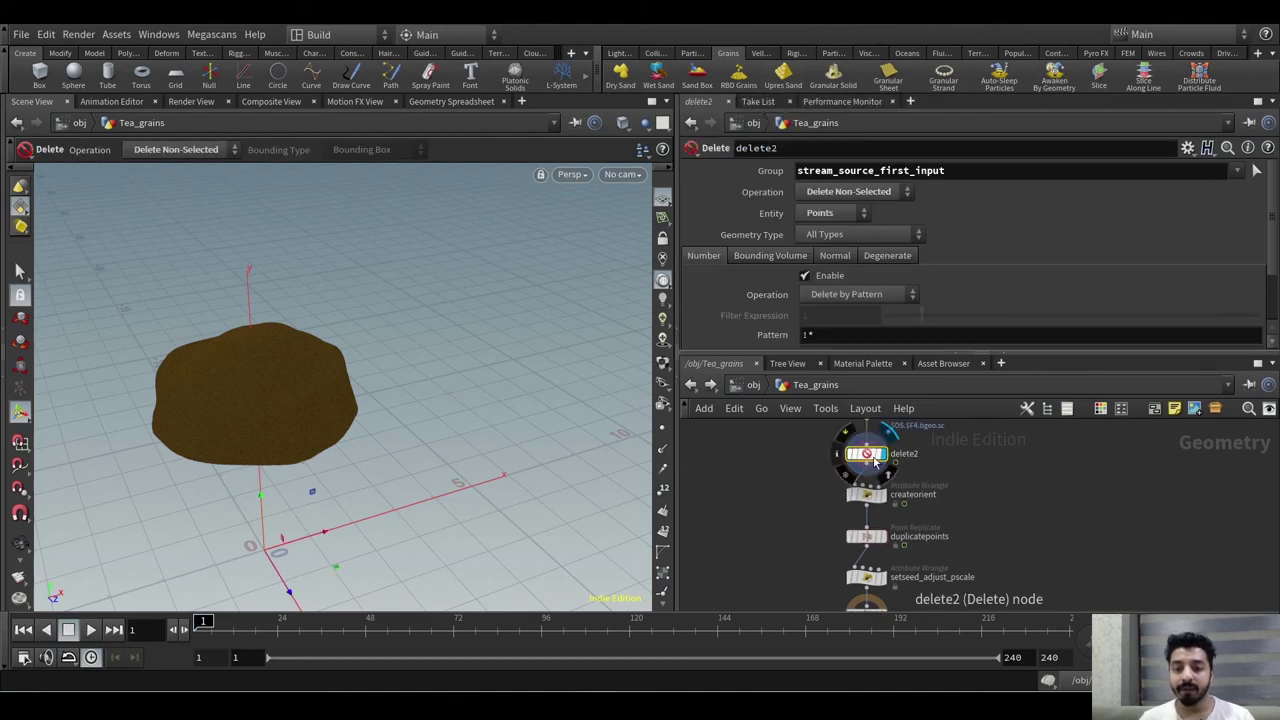
drag(866, 434, 938, 432)
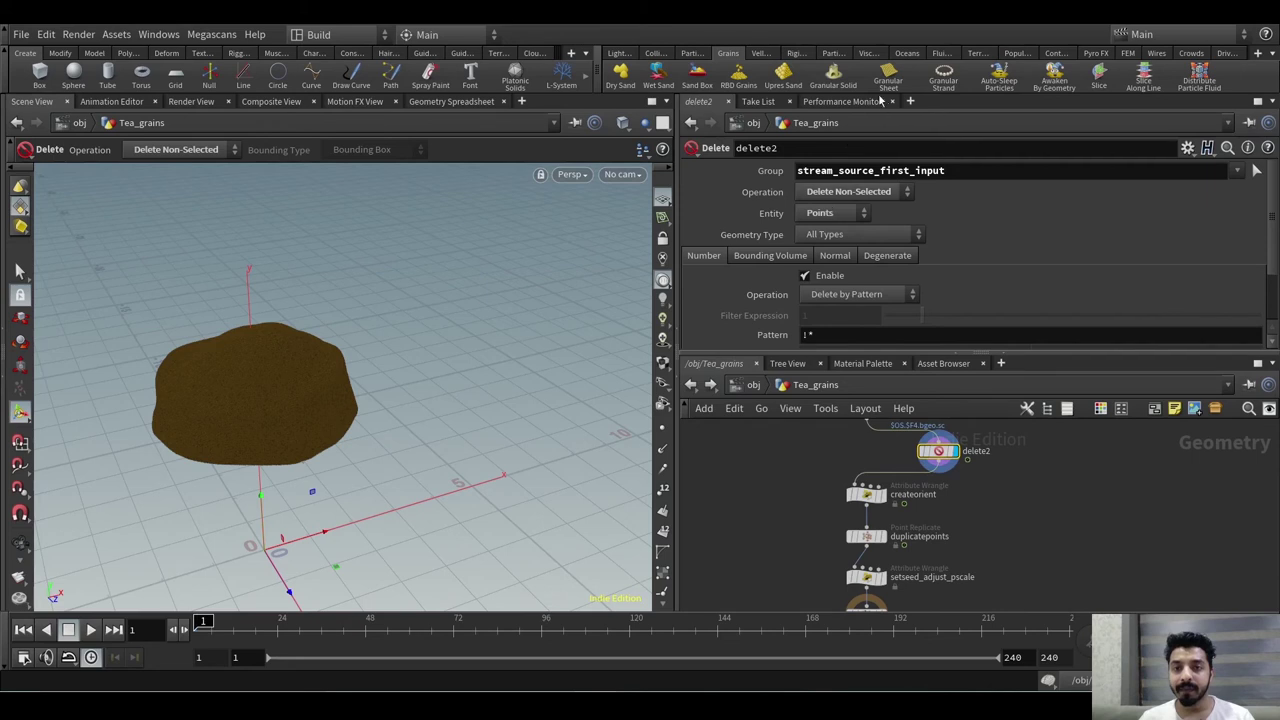
- Run the Upres Sand tool on the Tea_grains object after making the object visible
click(781, 78)
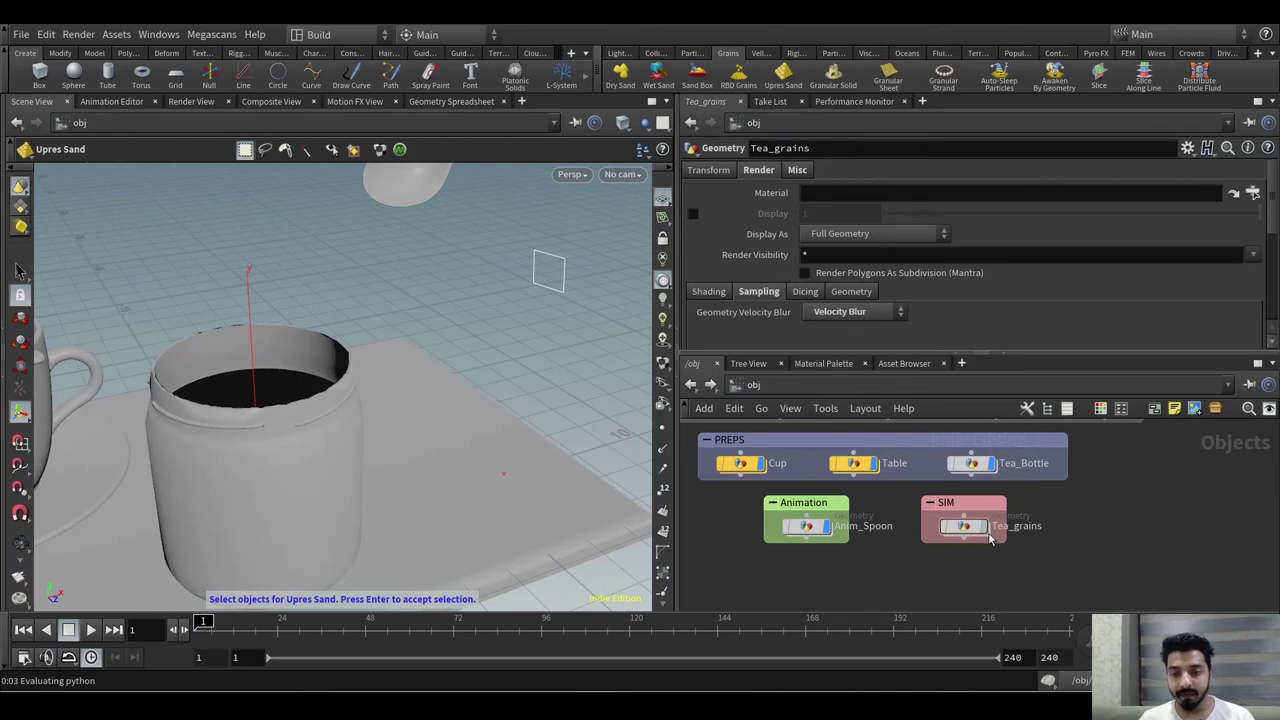
click(985, 531)
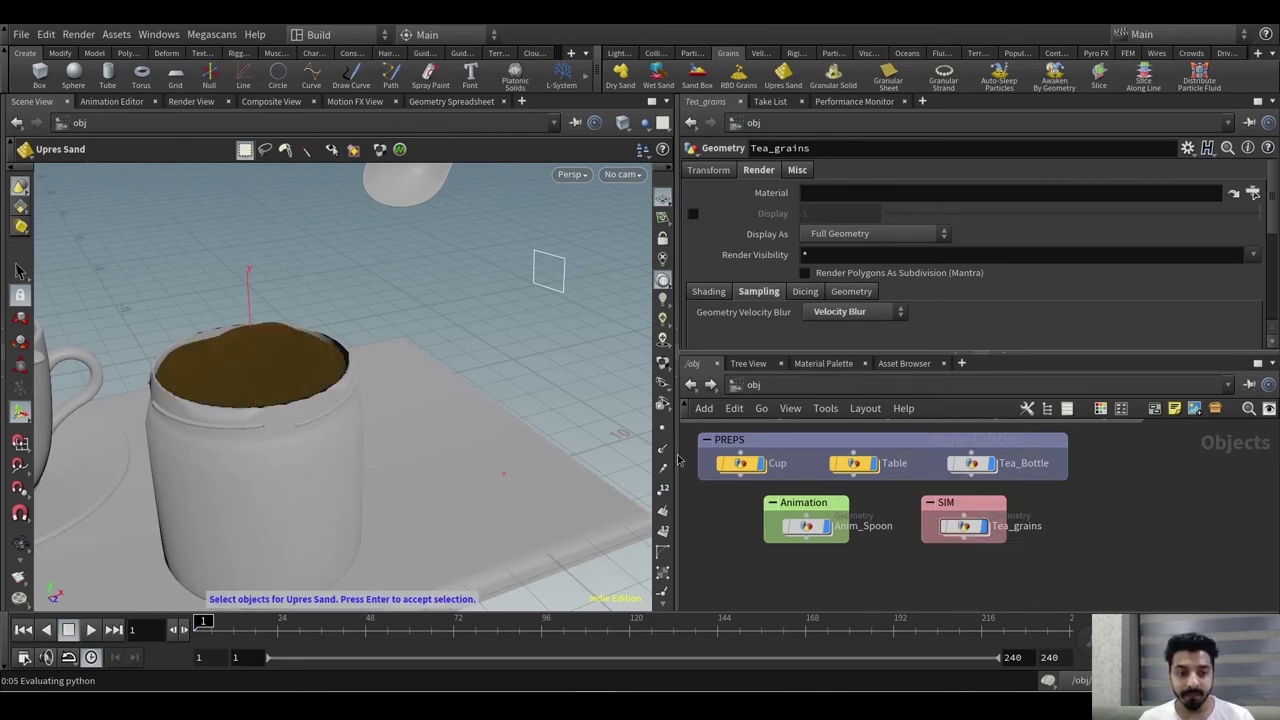
key(Return)
click(961, 527)
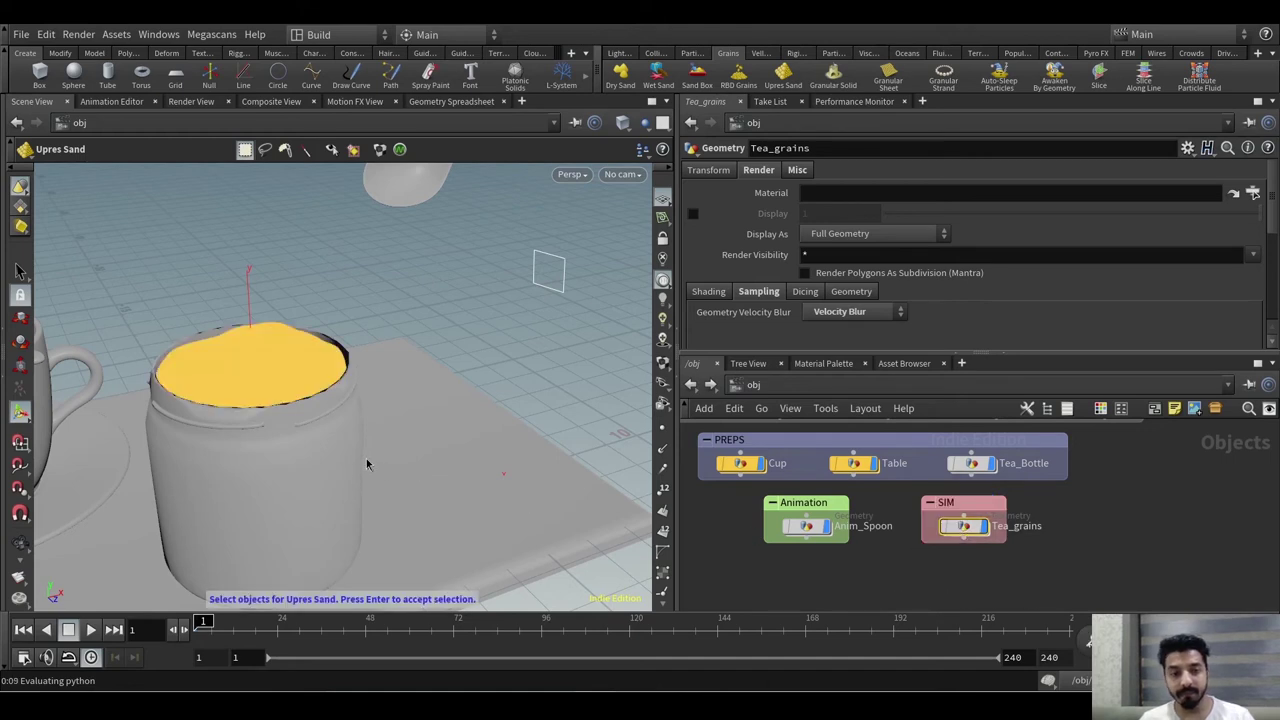
key(Return)
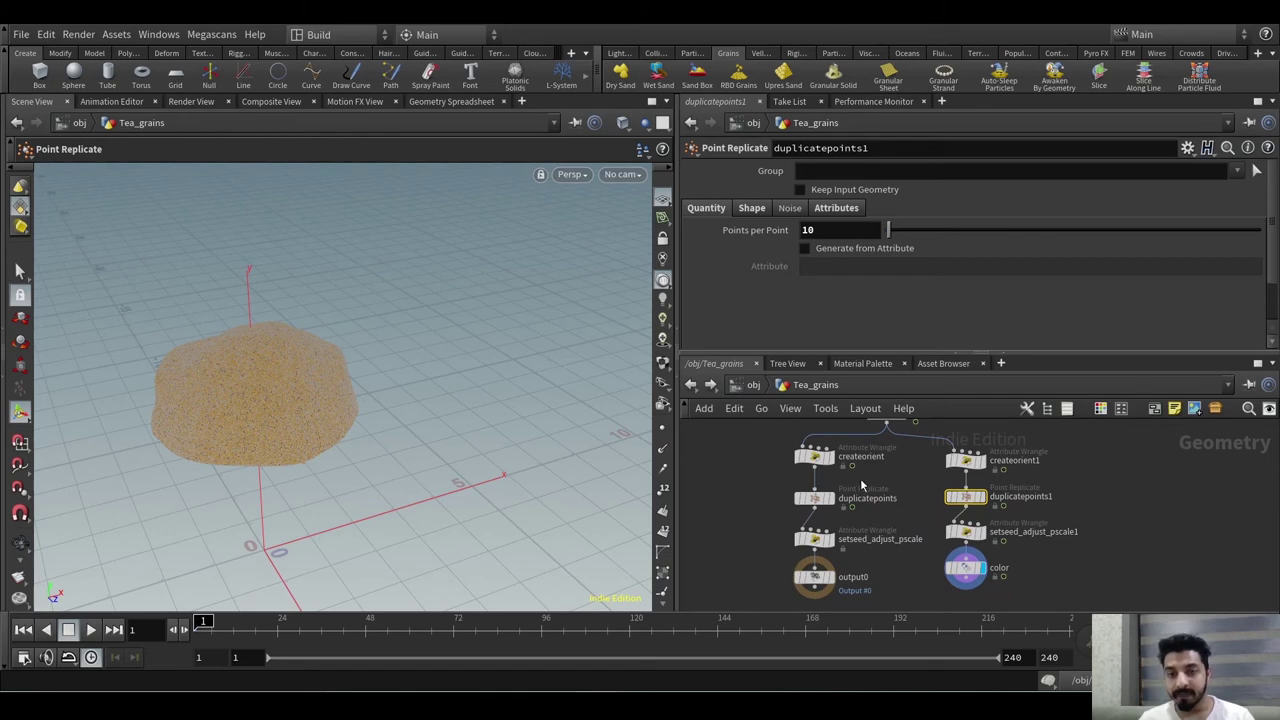
- Compare duplicatepoints with duplicatepoints1, and delete the createorient1, duplicatepoints1, setseed_adjust_pscale1 and color nodes of the added upres branch
drag(770, 489, 856, 511)
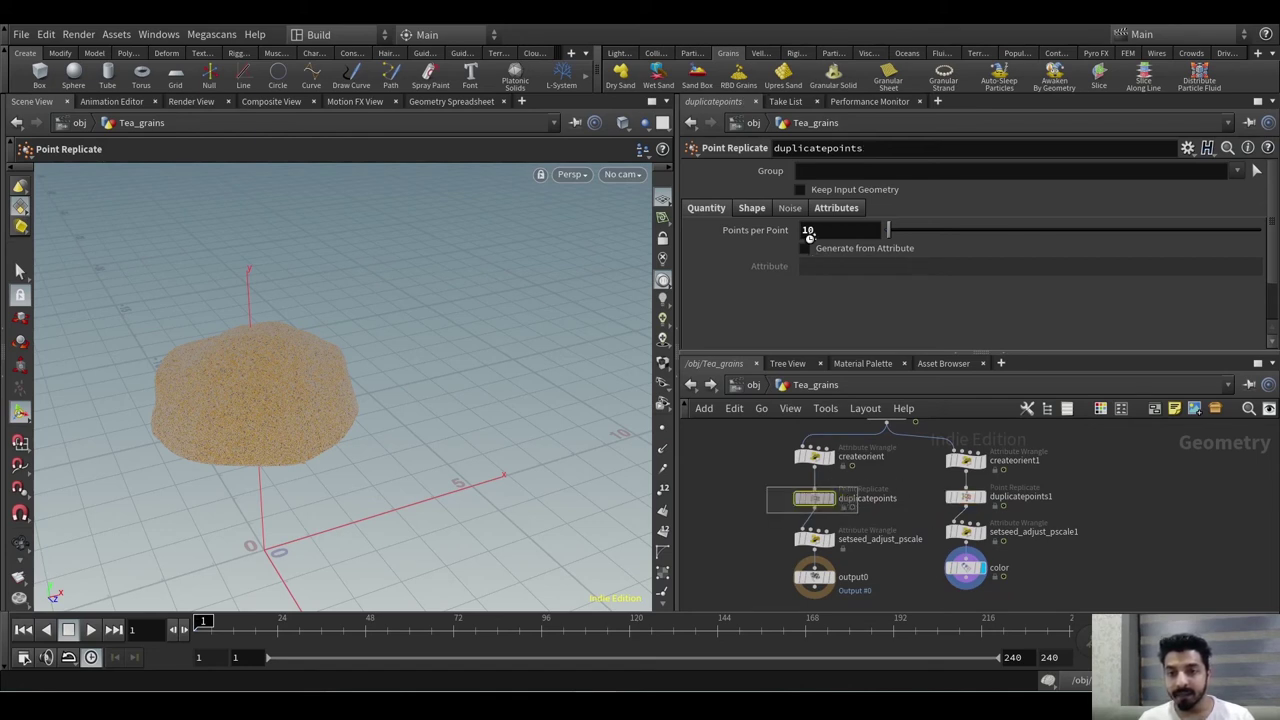
drag(932, 484, 1017, 505)
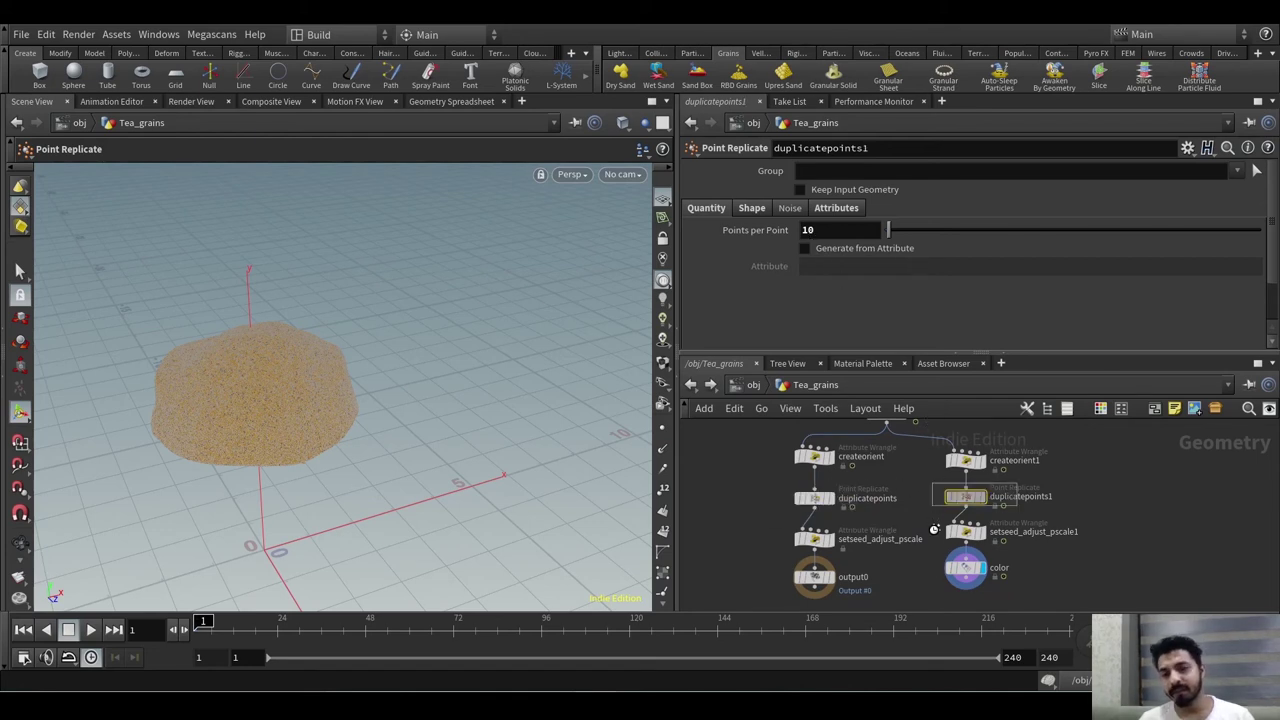
drag(1064, 447, 951, 587)
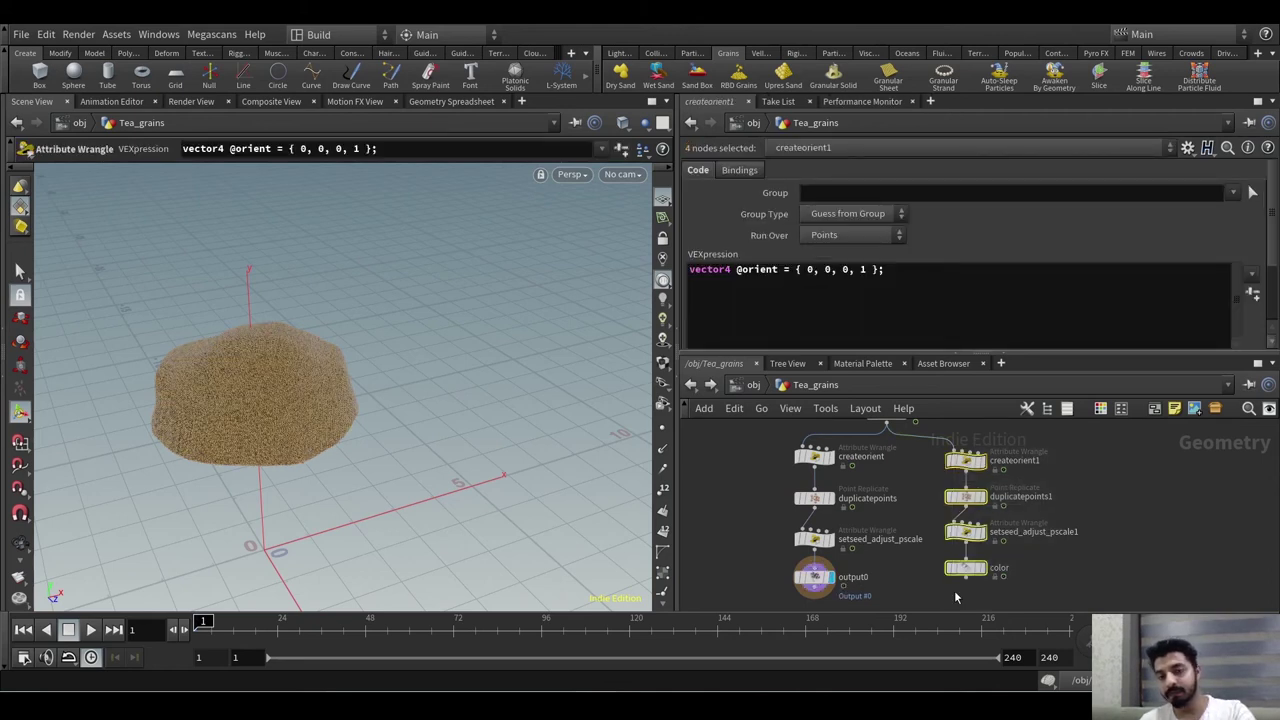
key(Delete)
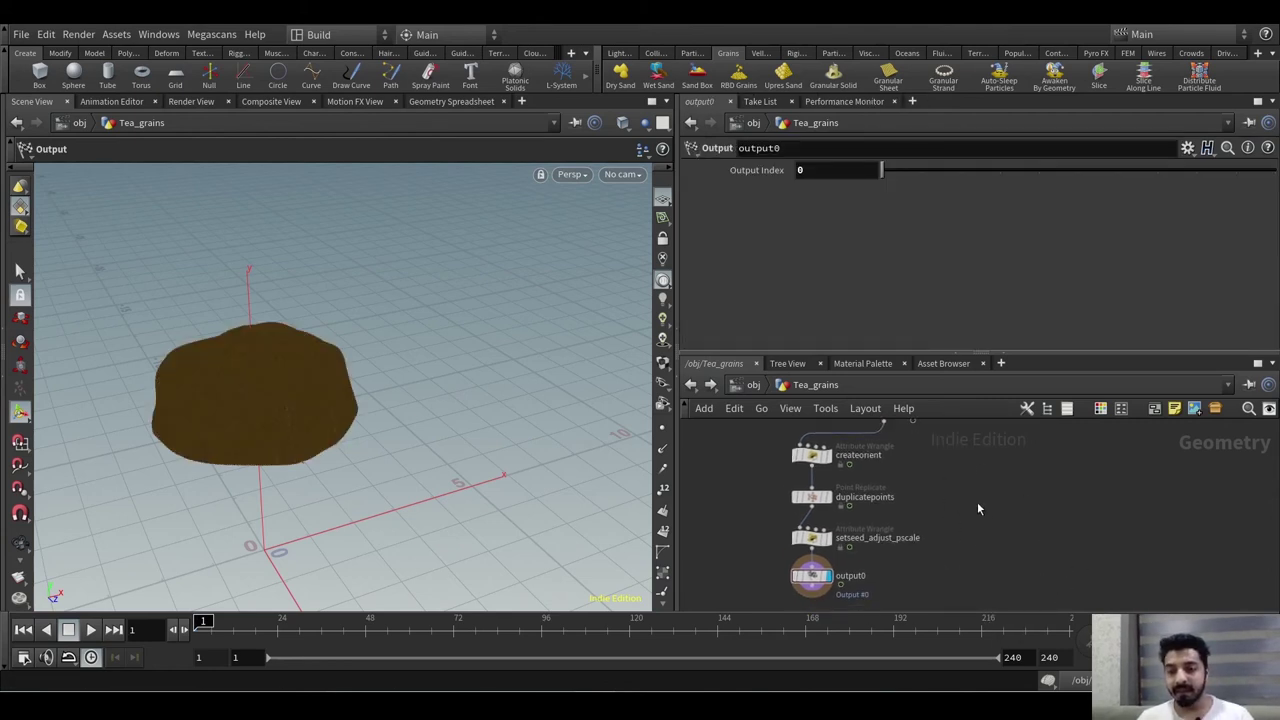
- Enter the popnet to check the colour ramp of popcolor1, and return to the Tea_grains network
scroll(977, 502, down, 3)
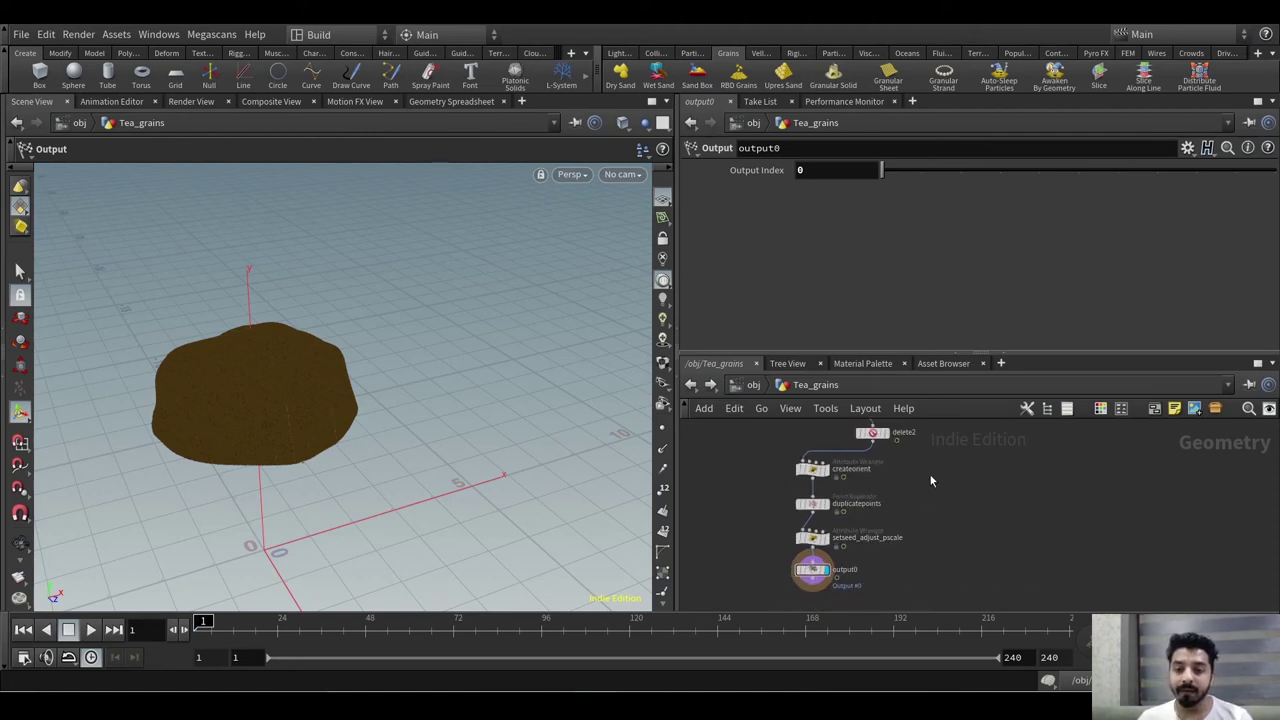
middle_drag(942, 456, 925, 543)
scroll(837, 505, up, 4)
middle_drag(870, 458, 912, 505)
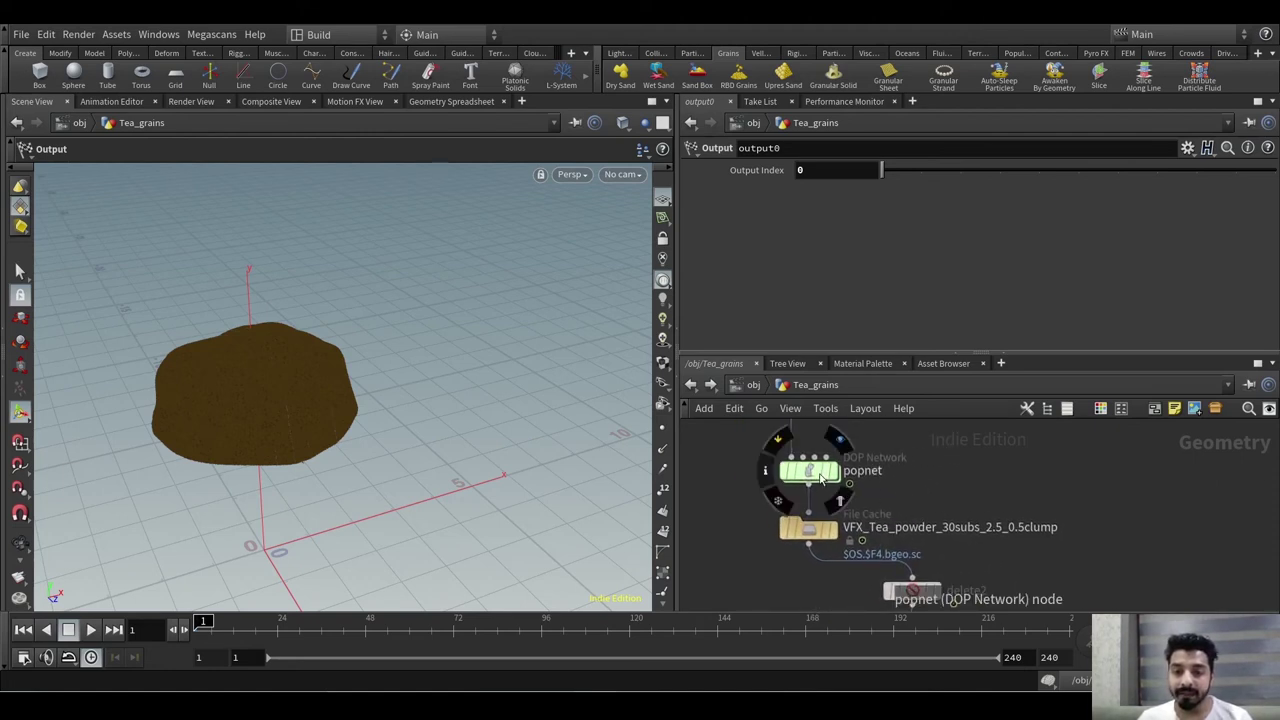
double_click(815, 475)
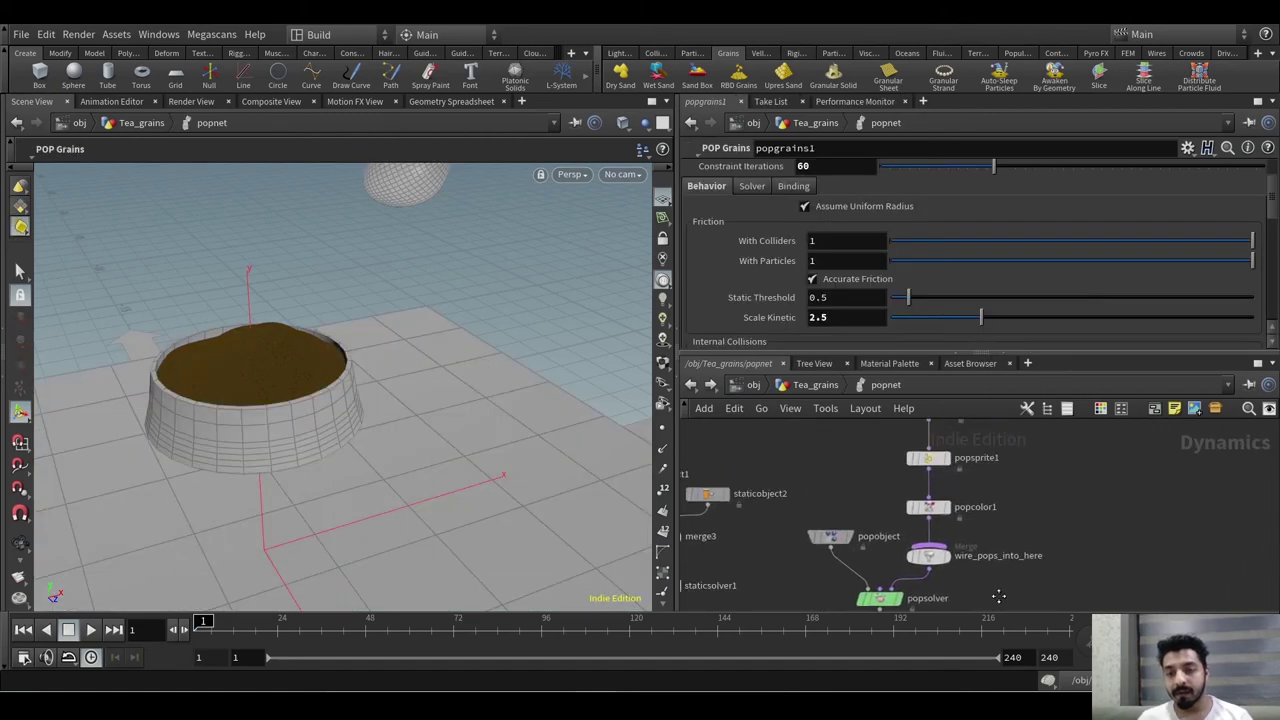
click(916, 512)
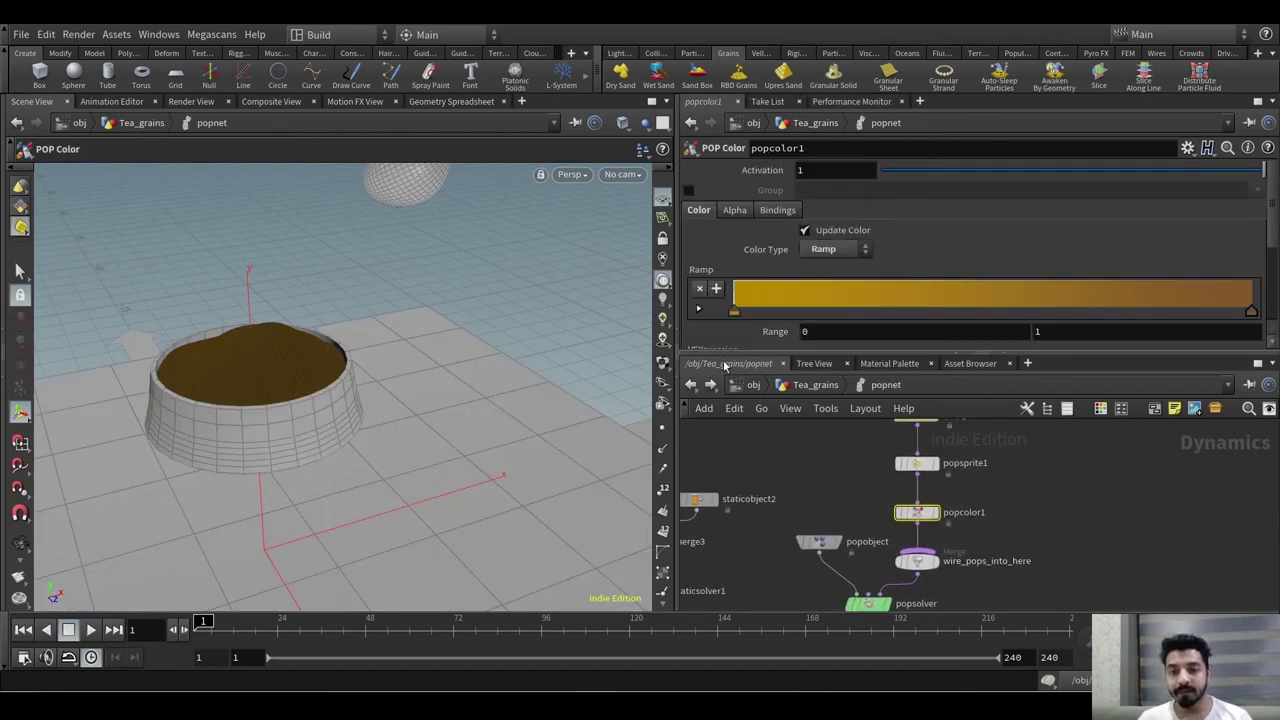
click(813, 385)
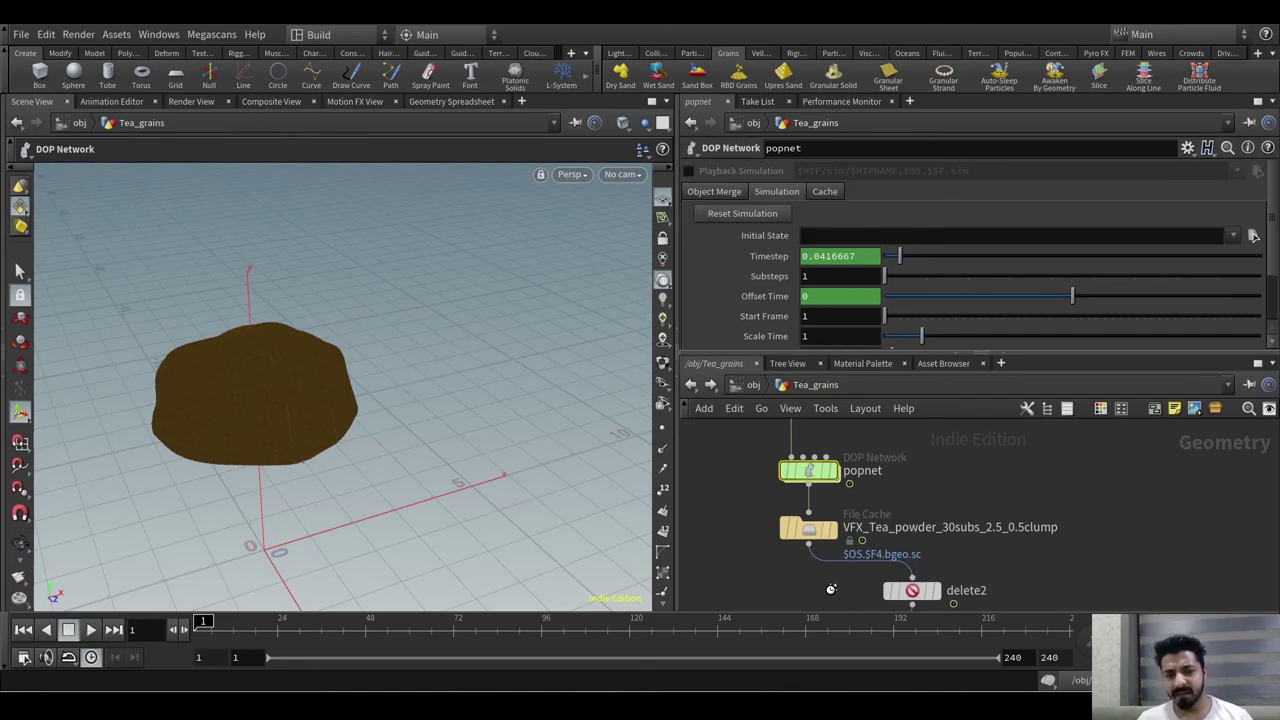
- Go up to the object level and hide the Tea_grains object to view the surrounding scene
key(u)
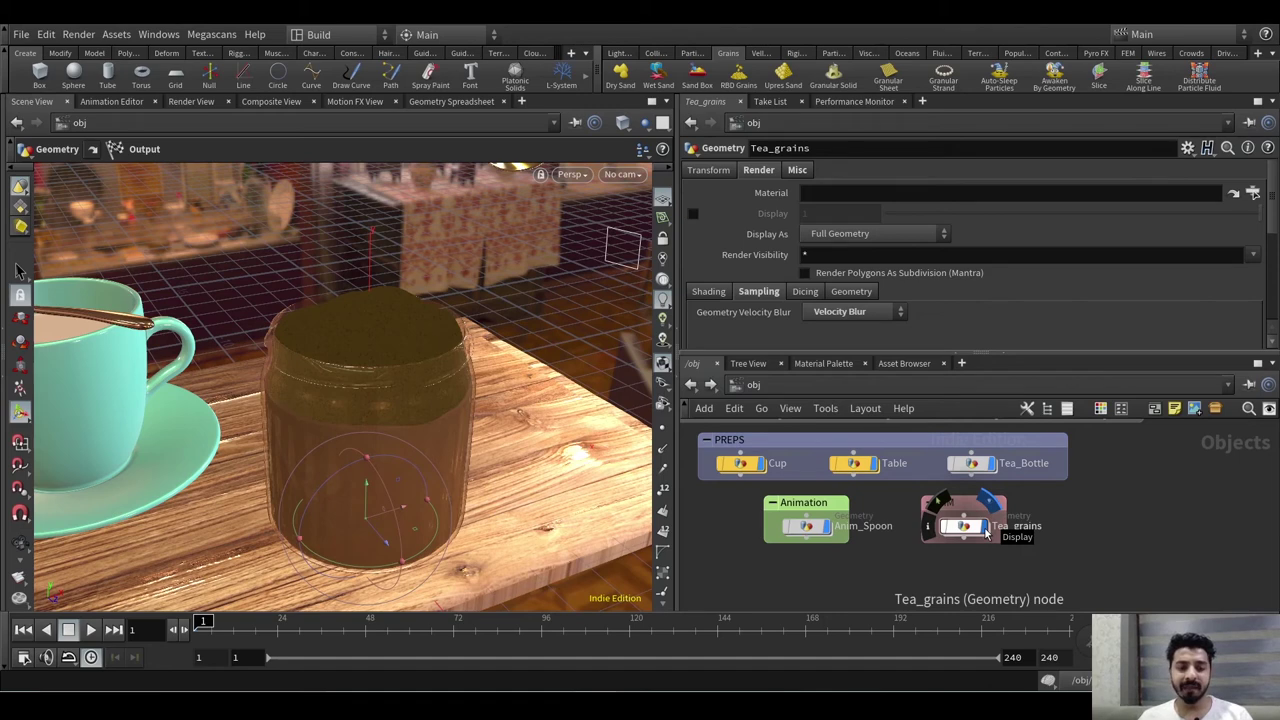
click(986, 533)
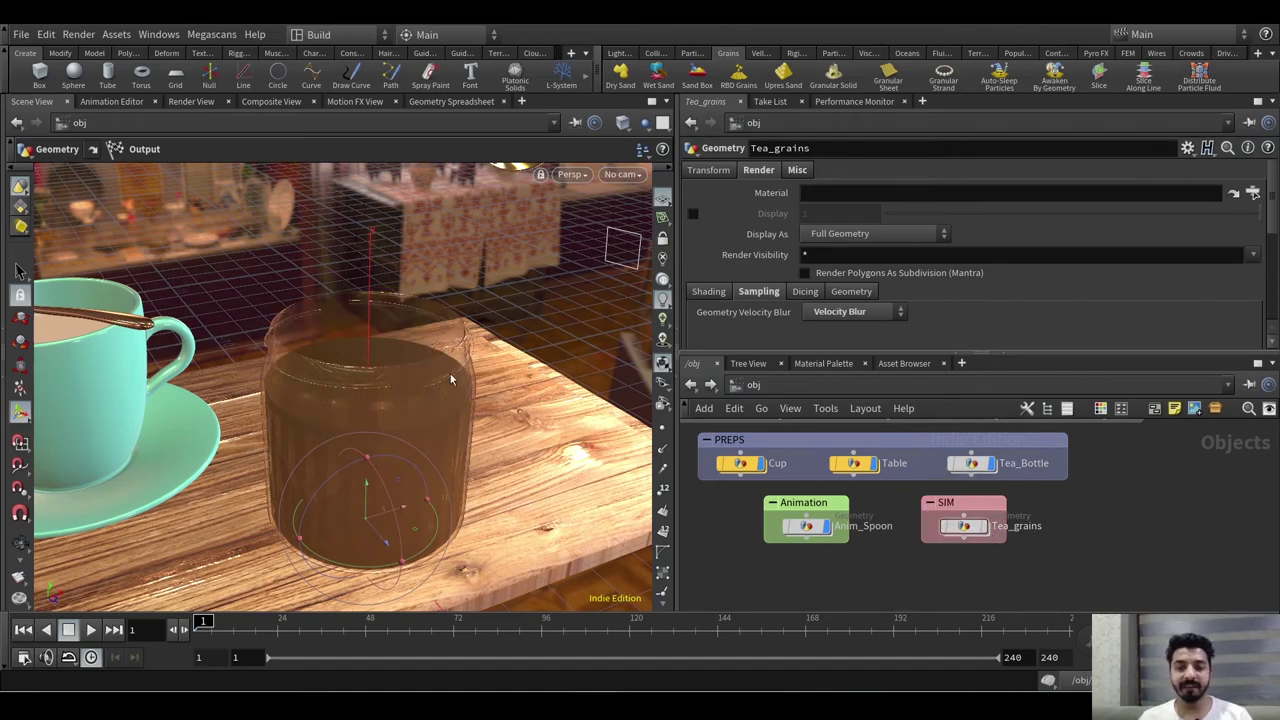
key(Escape)
drag(406, 337, 425, 362)
scroll(1122, 522, down, 3)
- Select the row of area lights in the Lights and Camera box and examine their placement around the table
middle_drag(1122, 520, 1103, 533)
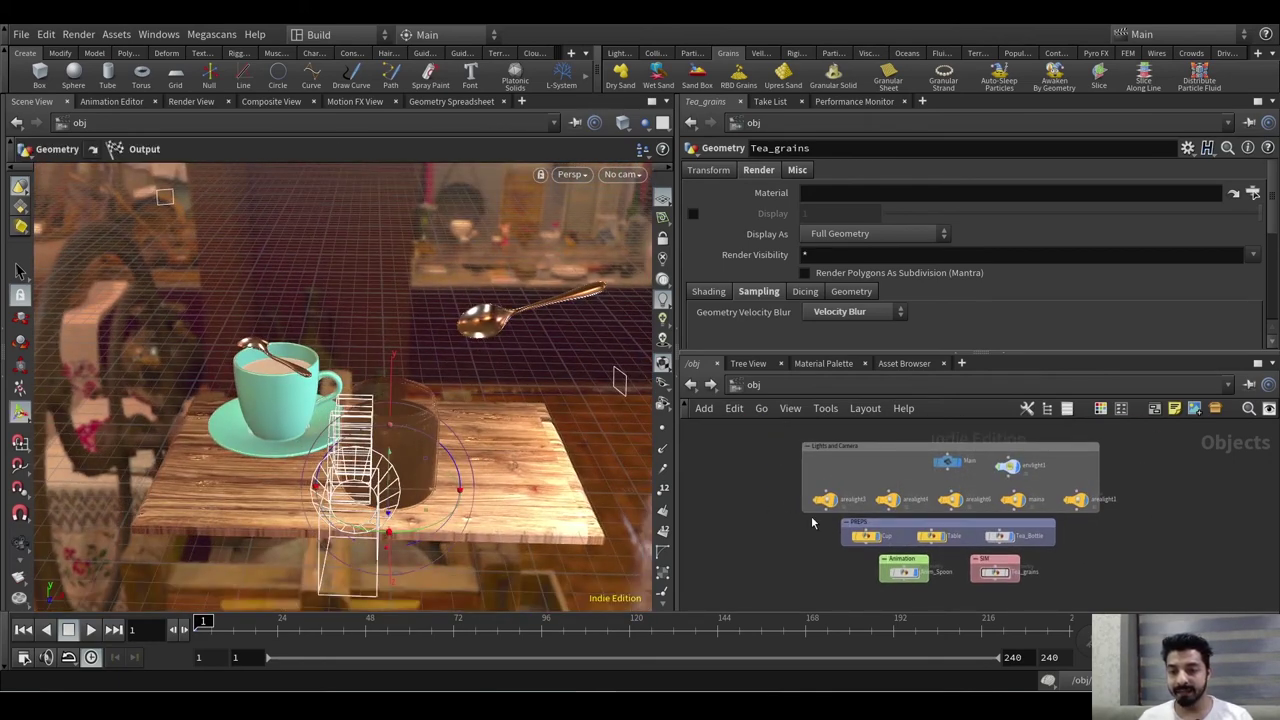
drag(812, 522, 1171, 453)
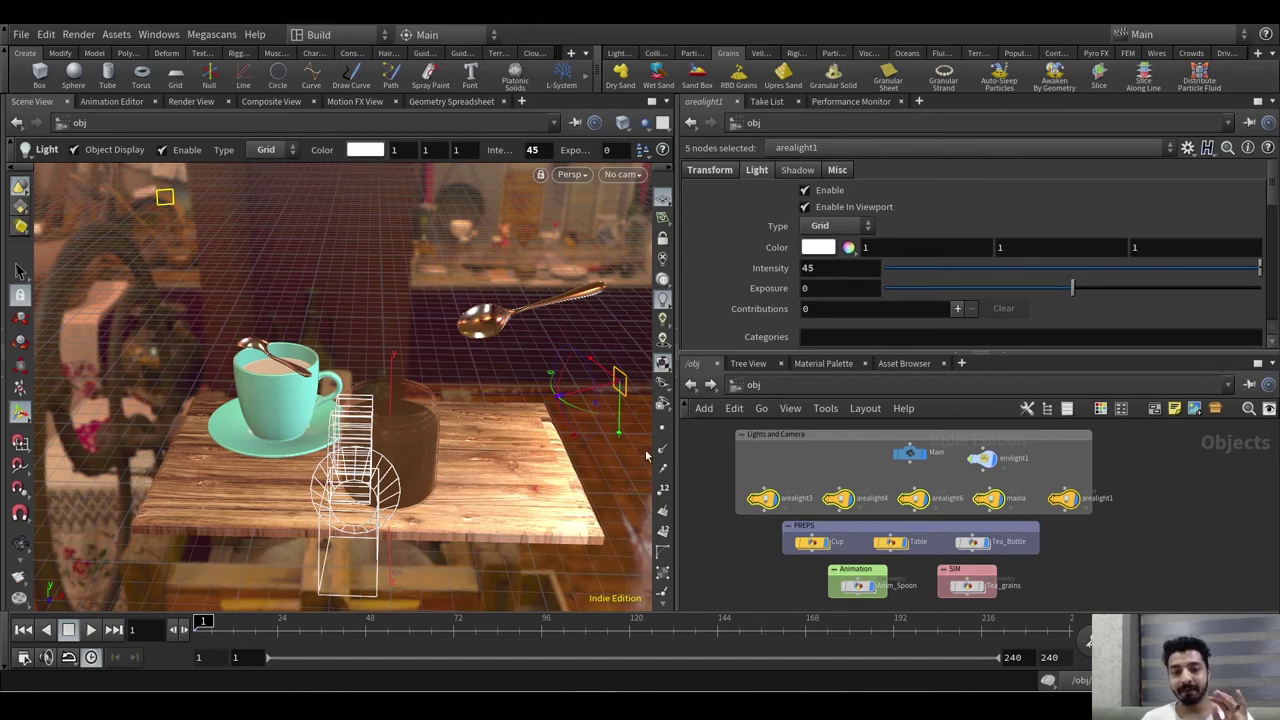
key(Escape)
drag(447, 335, 405, 330)
key(Return)
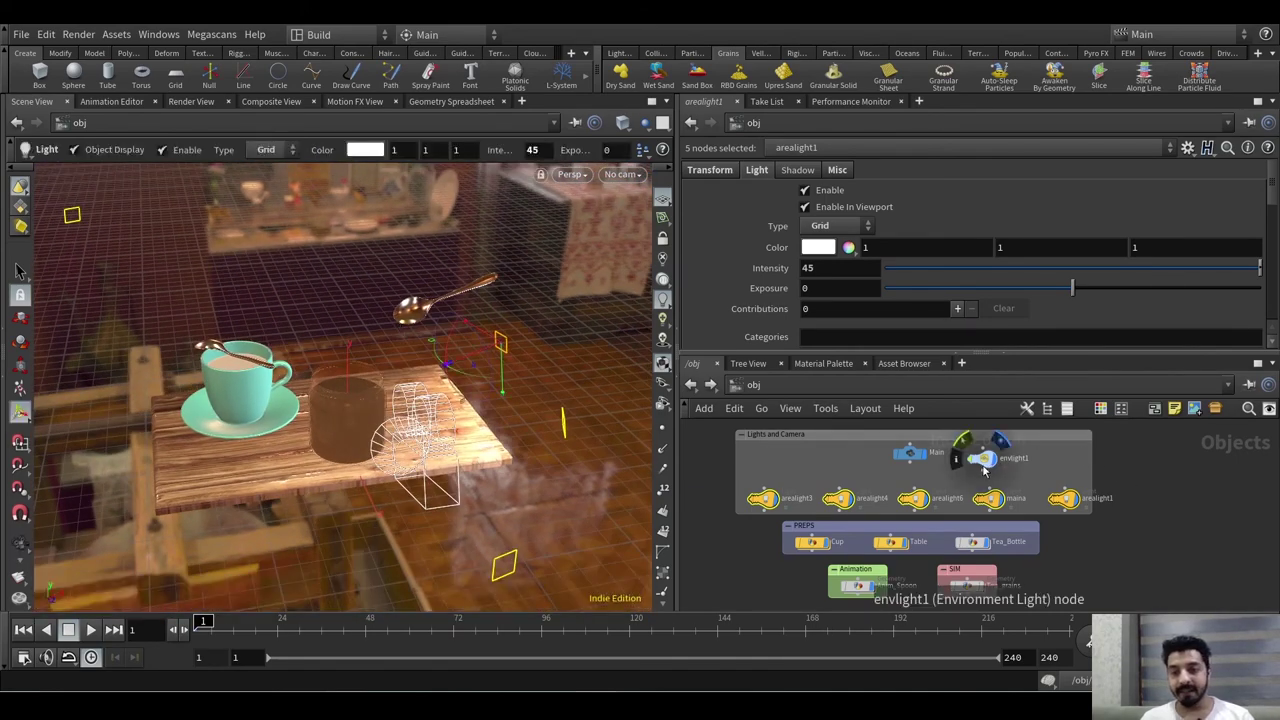
- Look over the Cup, Table and Tea_Bottle objects in the PREPS box
middle_drag(1090, 545, 1112, 469)
scroll(881, 480, up, 2)
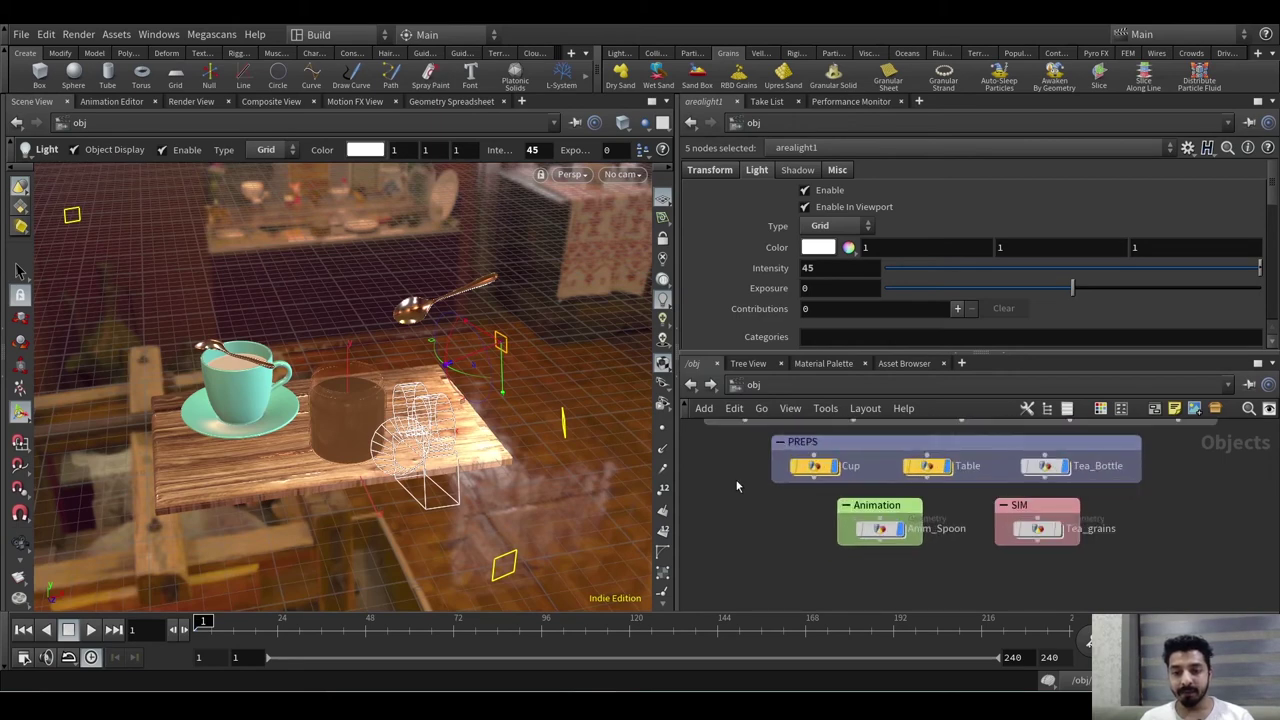
drag(728, 468, 1129, 465)
click(1198, 494)
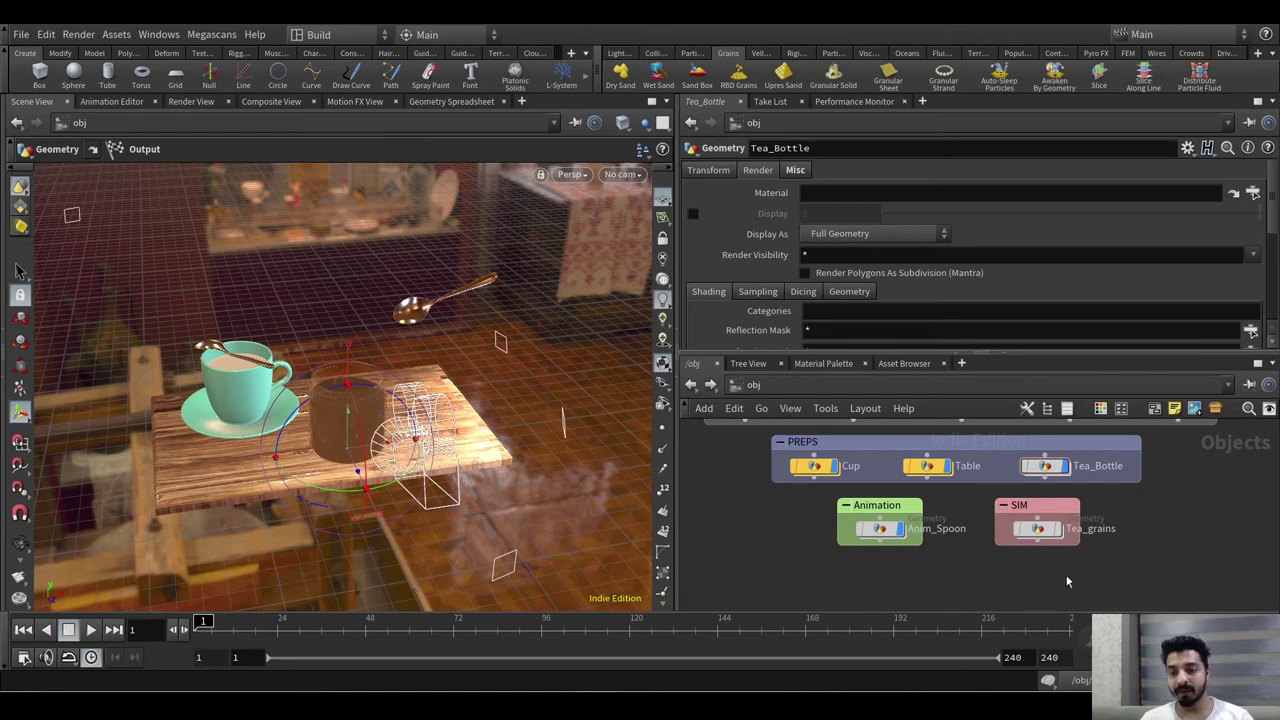
- Enter the Anim_Spoon network, display the blast3 node and examine the isolated spoon bowl and its open end up close
scroll(1146, 547, up, 3)
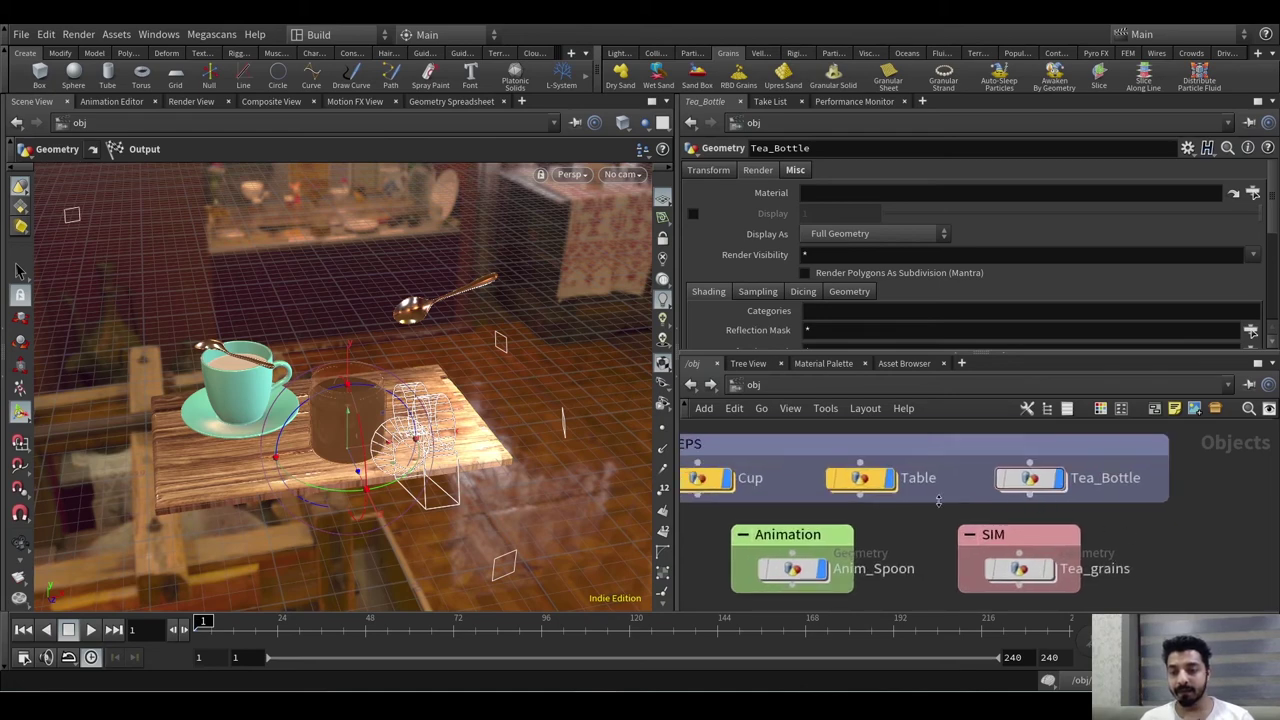
double_click(840, 570)
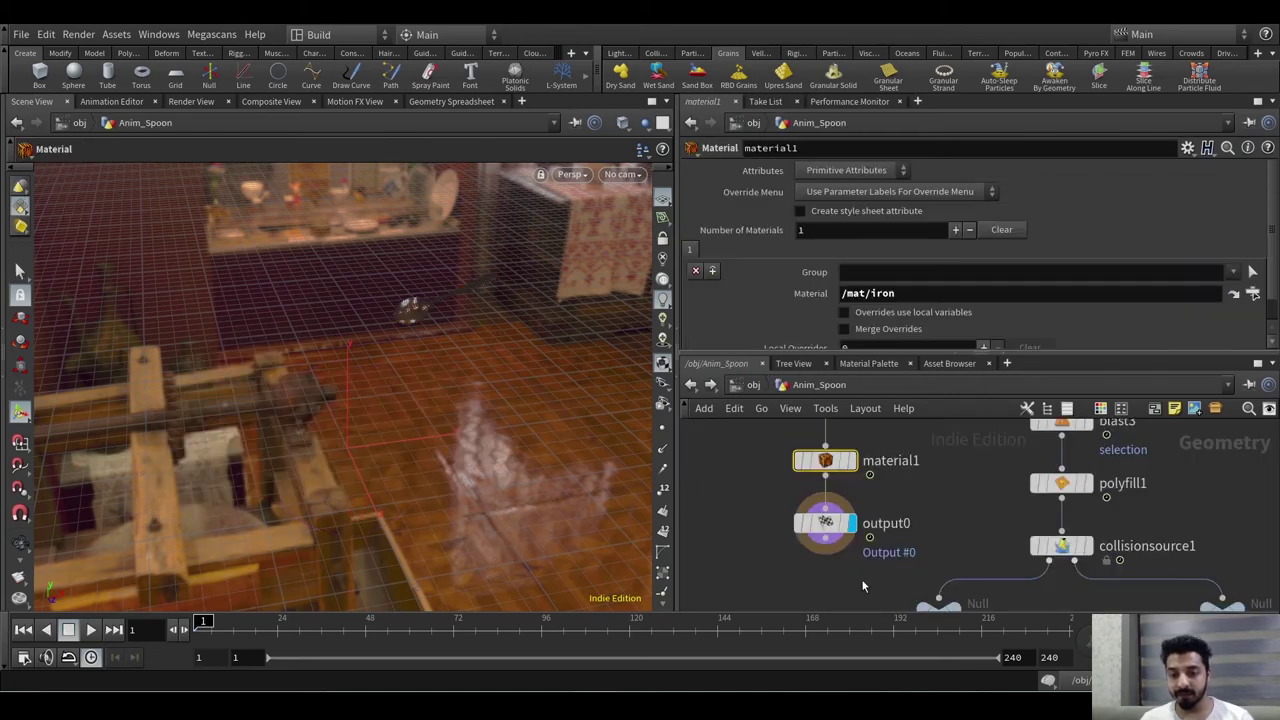
scroll(953, 545, down, 5)
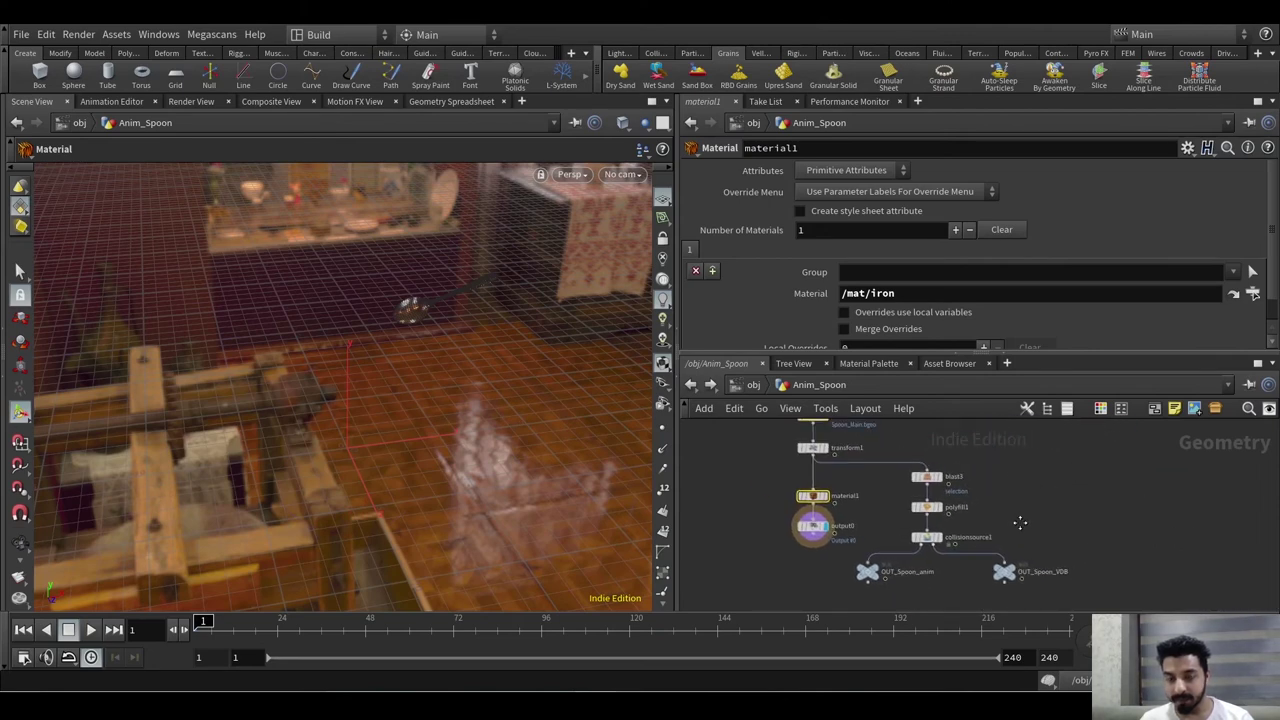
scroll(930, 500, up, 3)
click(890, 473)
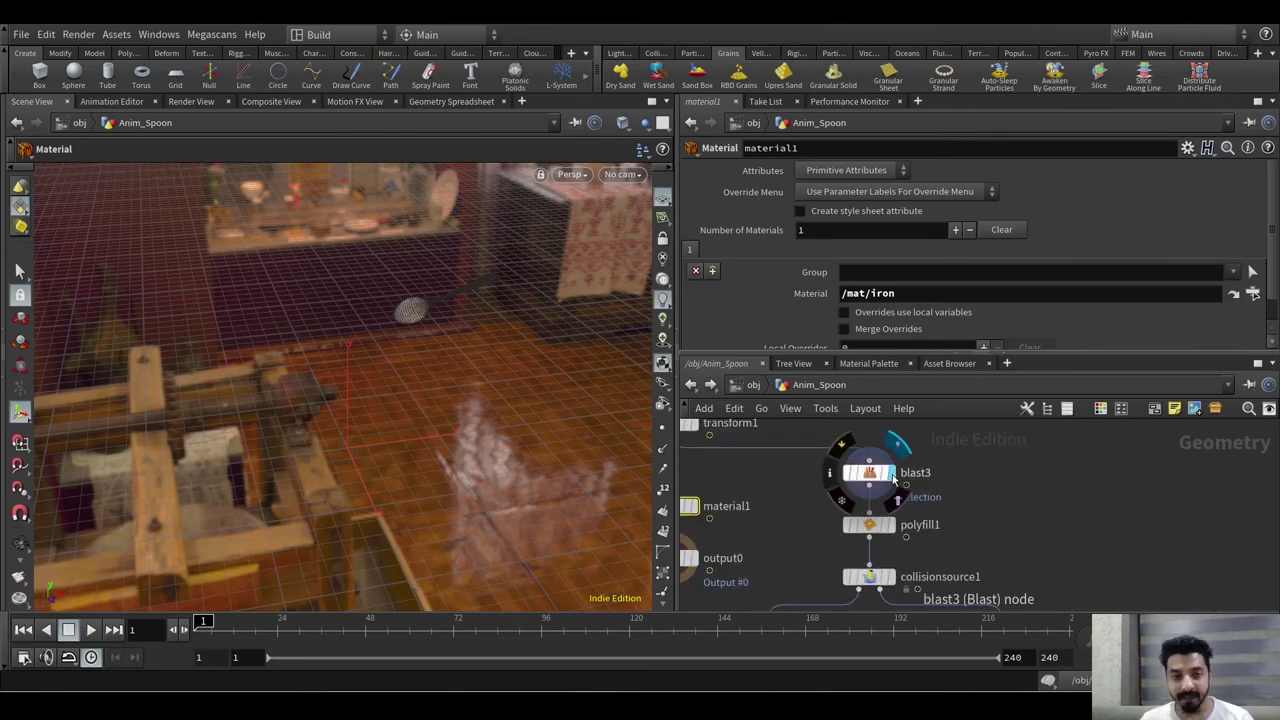
click(777, 481)
scroll(431, 292, up, 4)
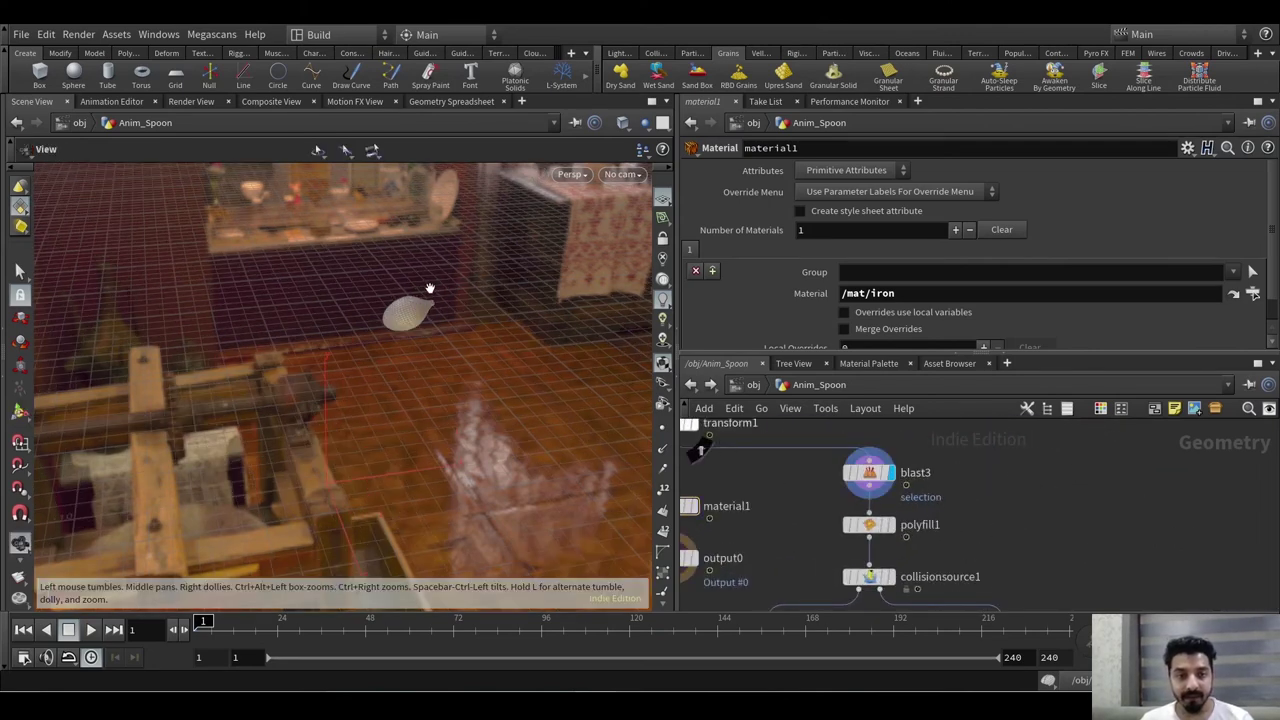
scroll(432, 296, up, 5)
scroll(431, 347, down, 1)
drag(431, 347, 314, 370)
key(Return)
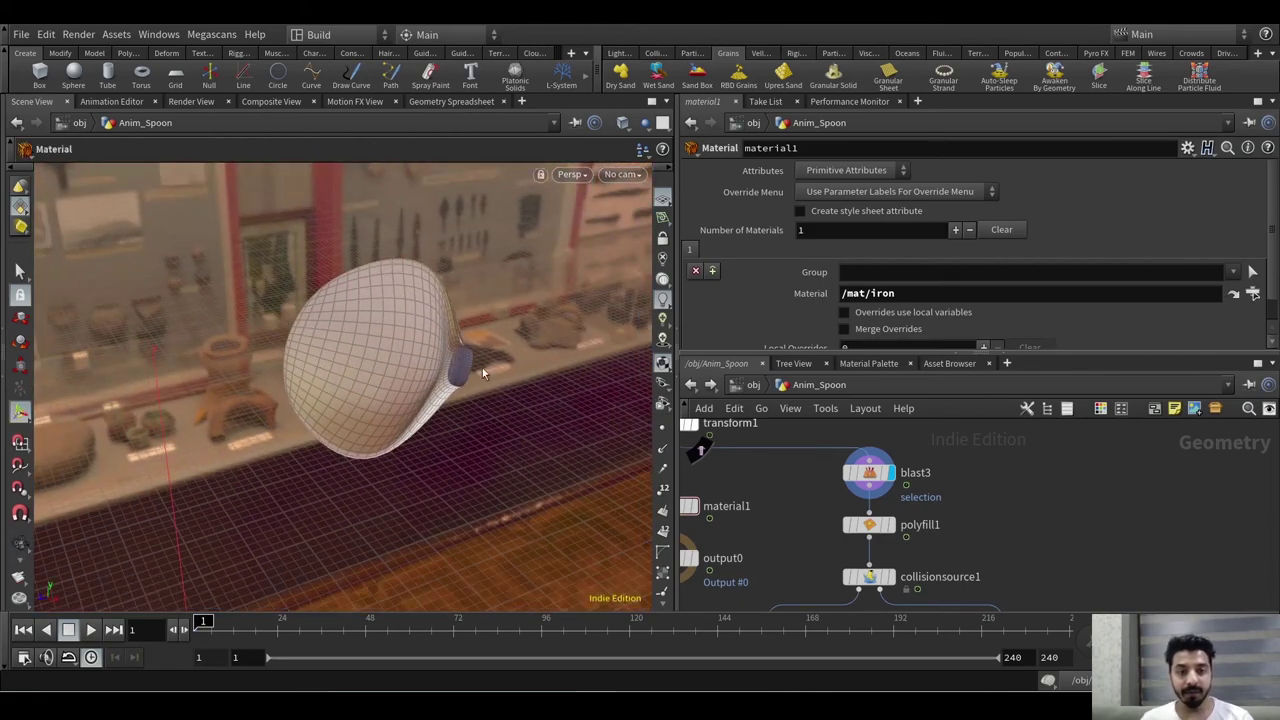
- Display polyfill1 to check the capped spoon bowl, and display the OUT_Spoon_anim output of collisionsource1
click(893, 524)
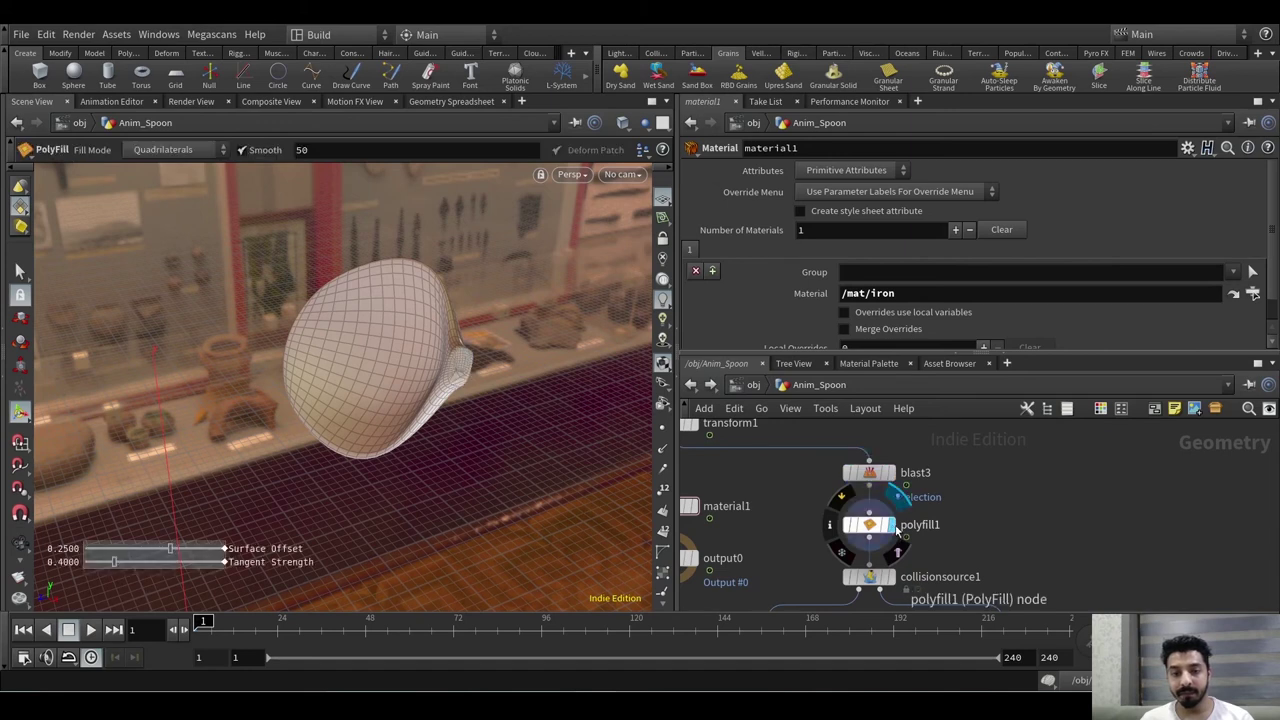
middle_drag(1026, 507, 1034, 436)
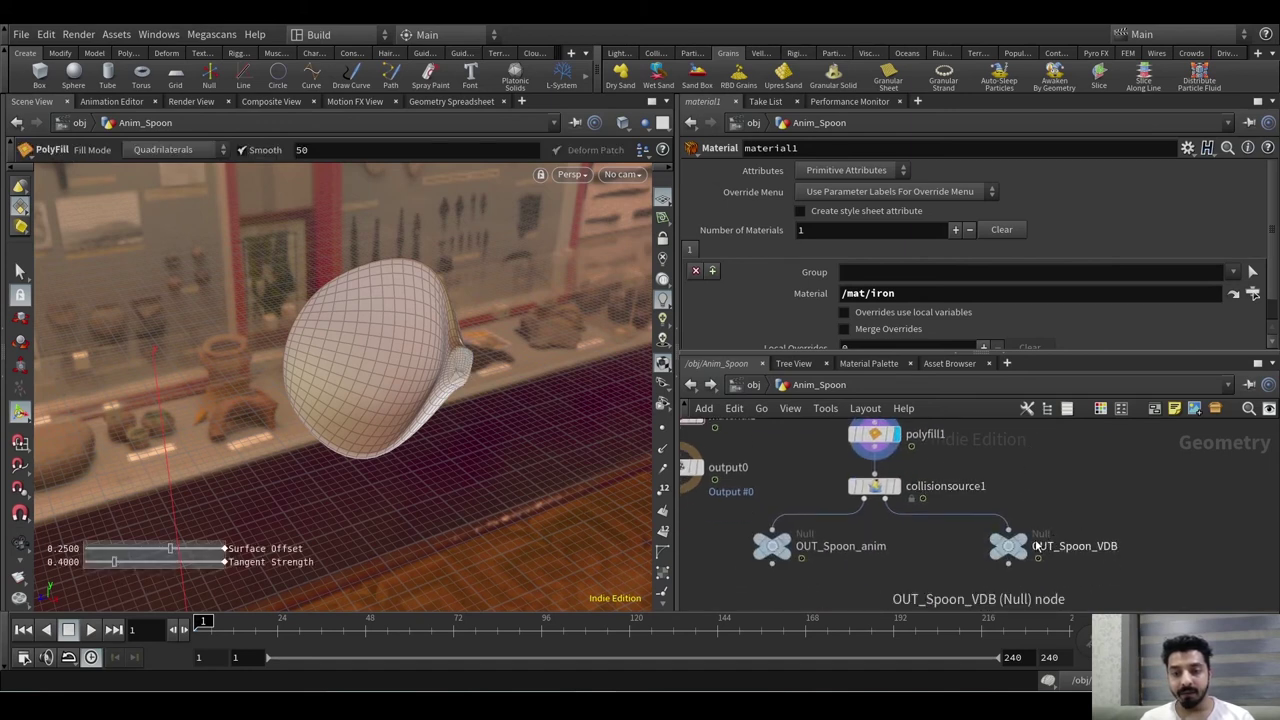
click(784, 546)
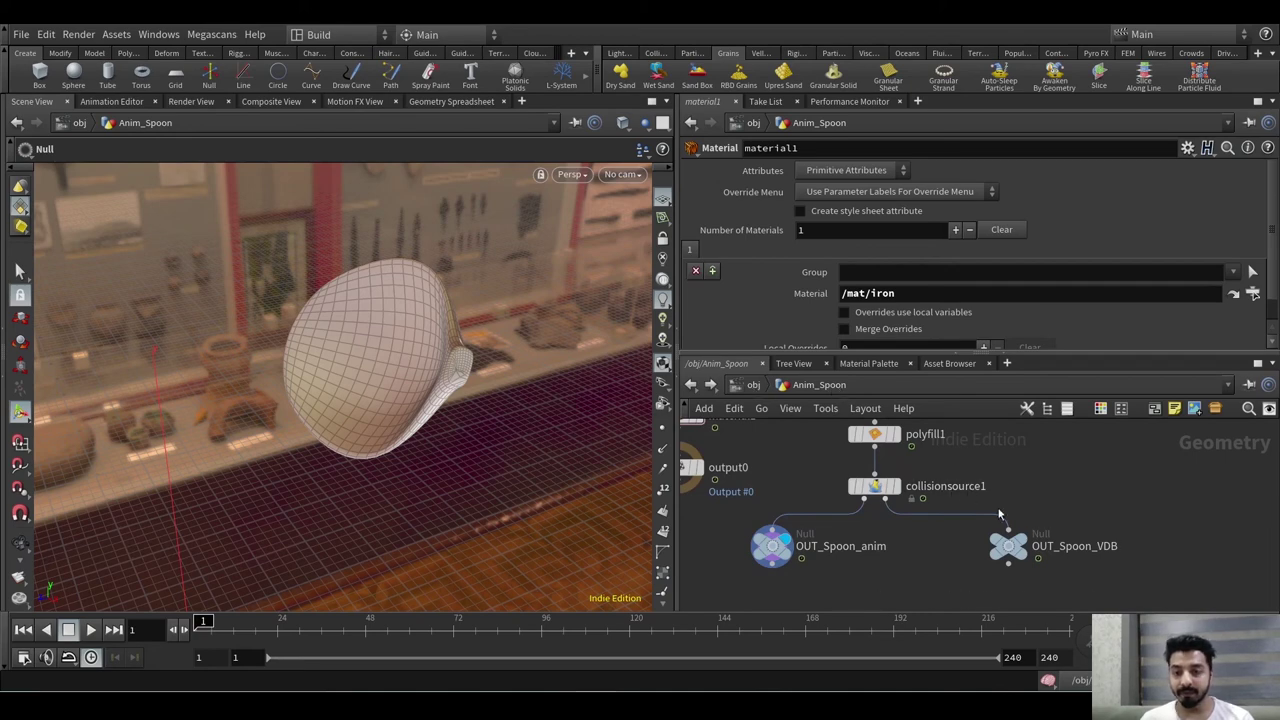
- Select the OUT_Spoon_VDB null and return to the object-level network
click(1005, 545)
click(924, 553)
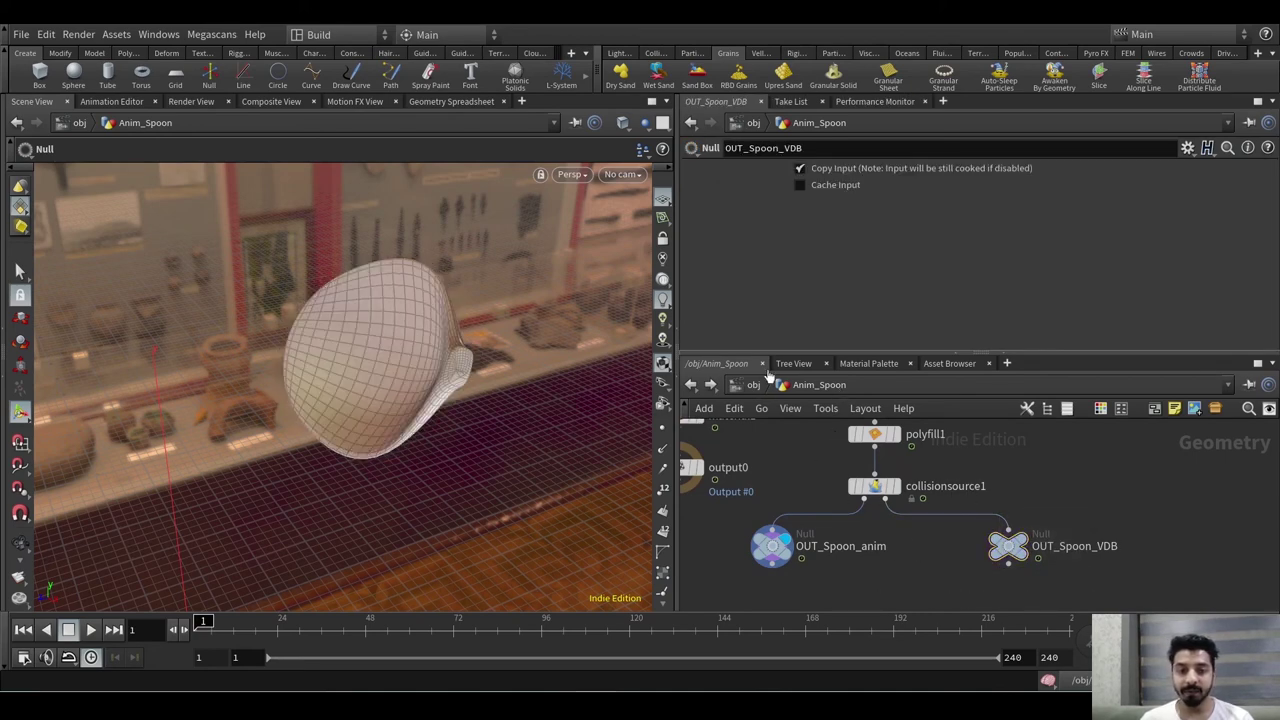
click(755, 385)
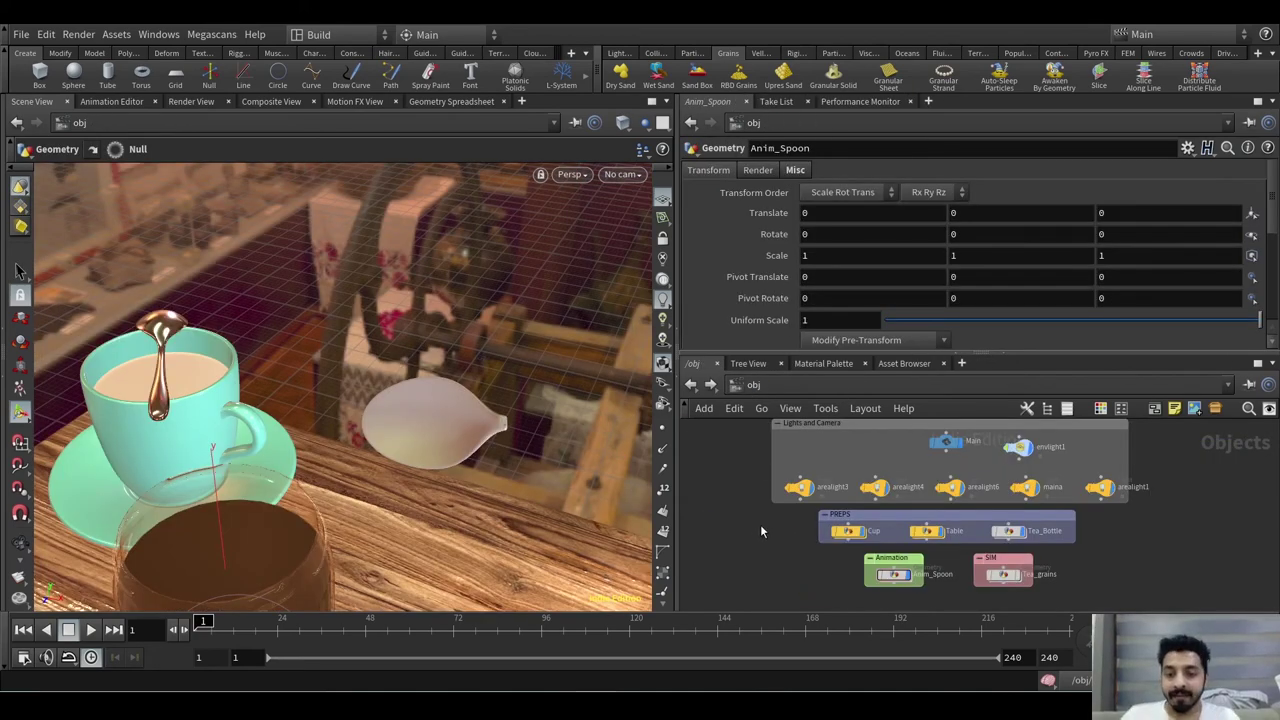
click(772, 386)
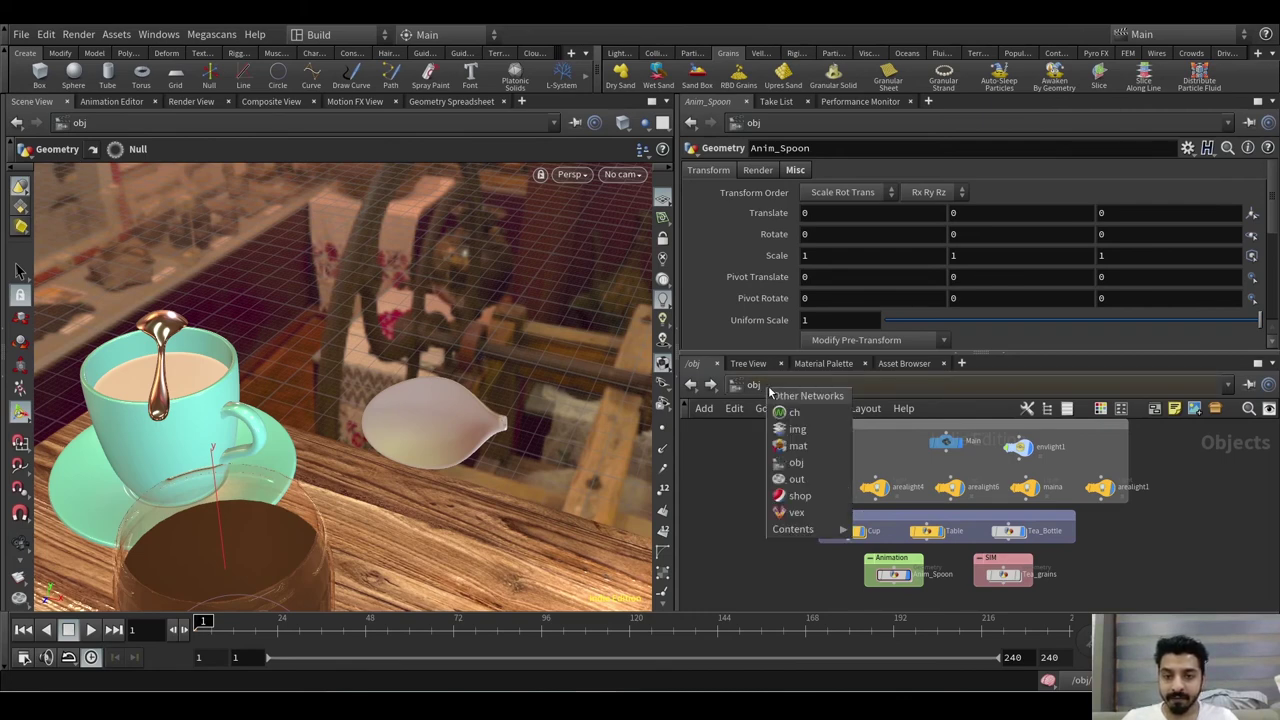
click(722, 486)
- Switch to File Explorer and view the Place your Label.jpg preview image, closing it again after checking the label comparison
click(429, 704)
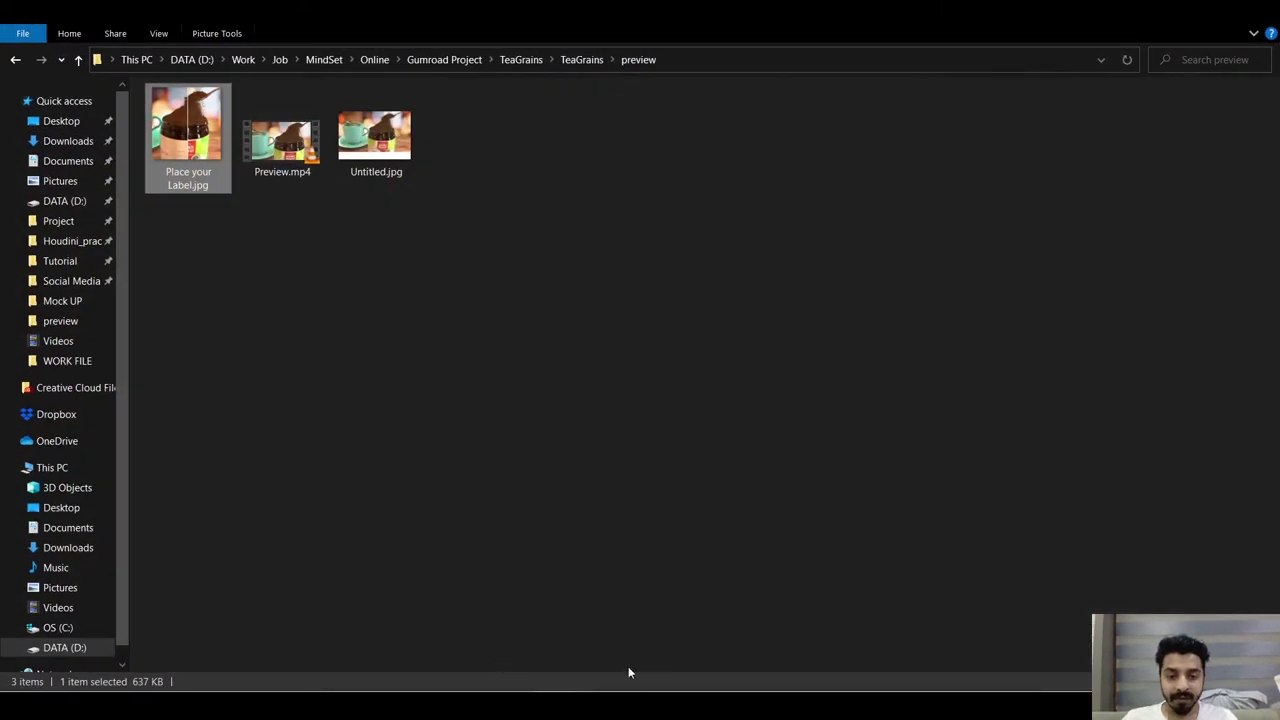
key(Return)
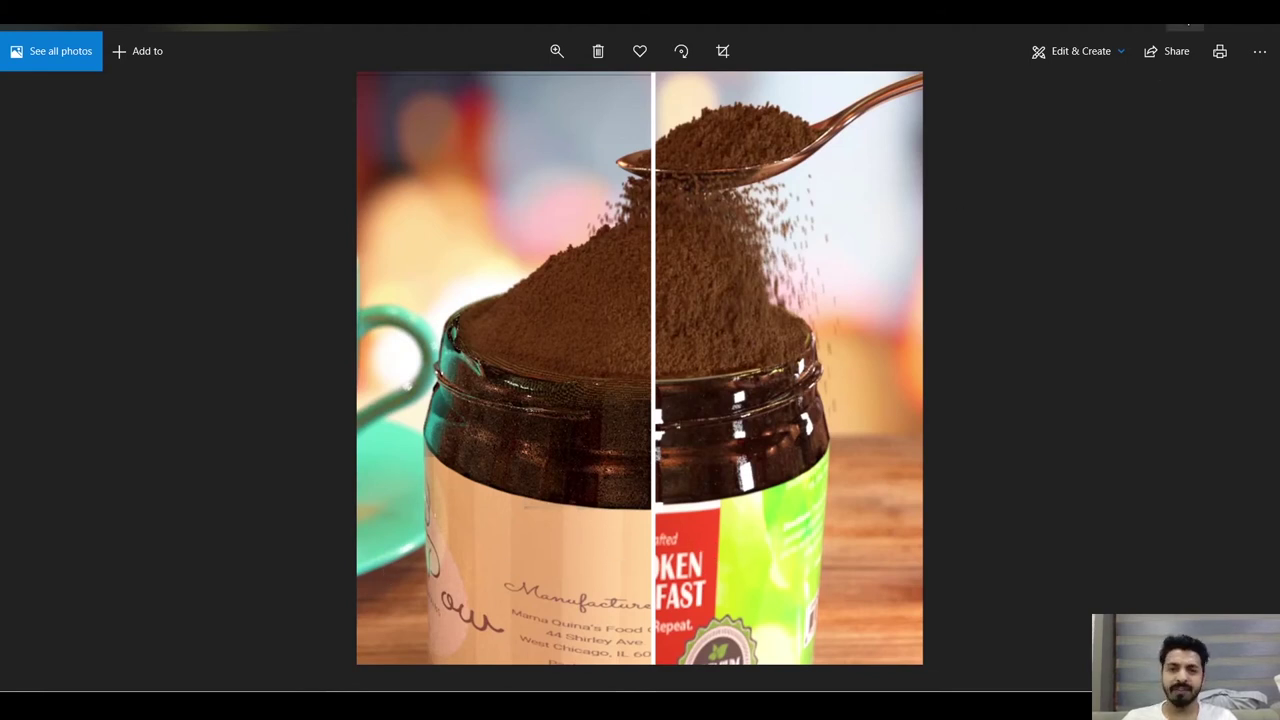
click(1185, 16)
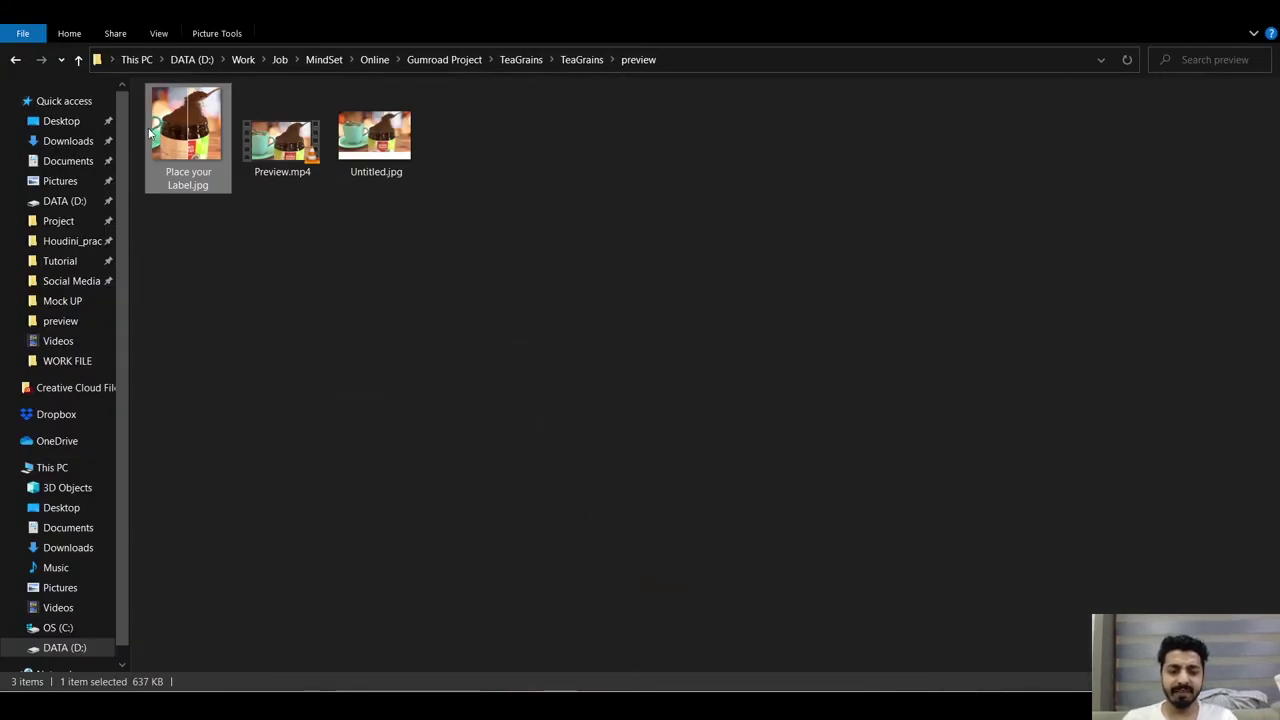
- Go to the project's tex folder and open Texture.psd in Photoshop
click(15, 59)
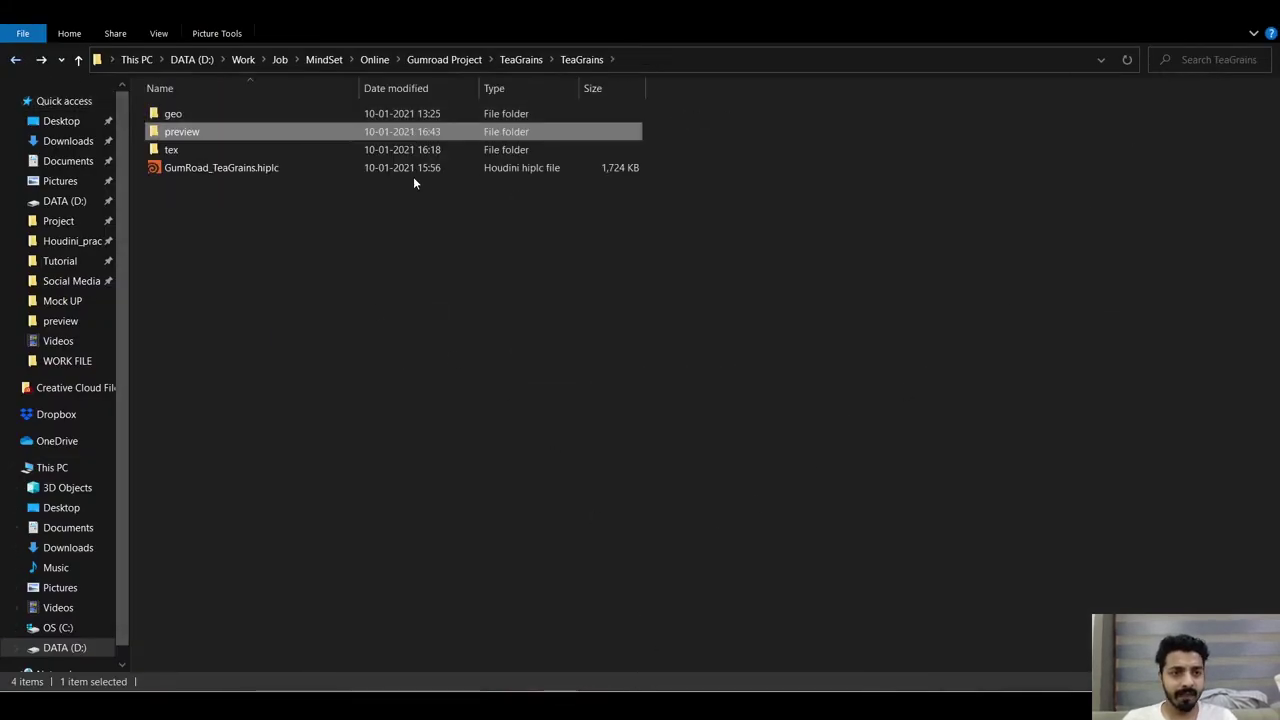
double_click(178, 150)
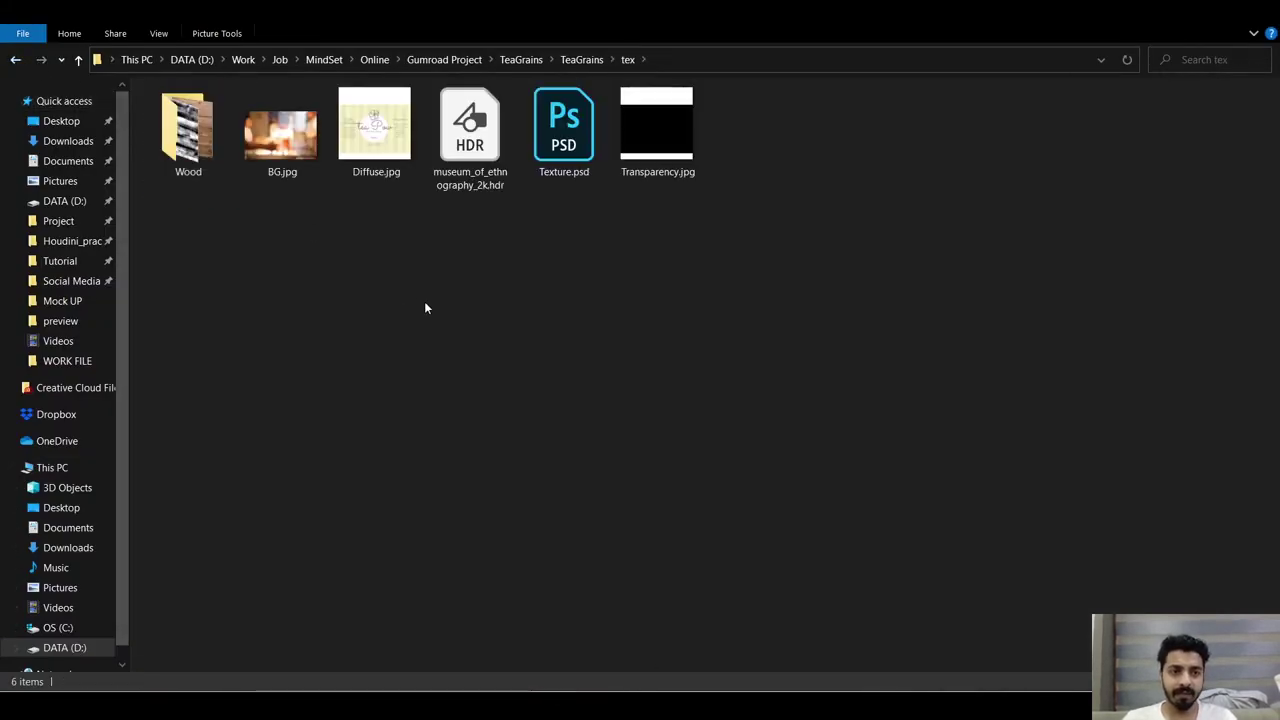
click(573, 148)
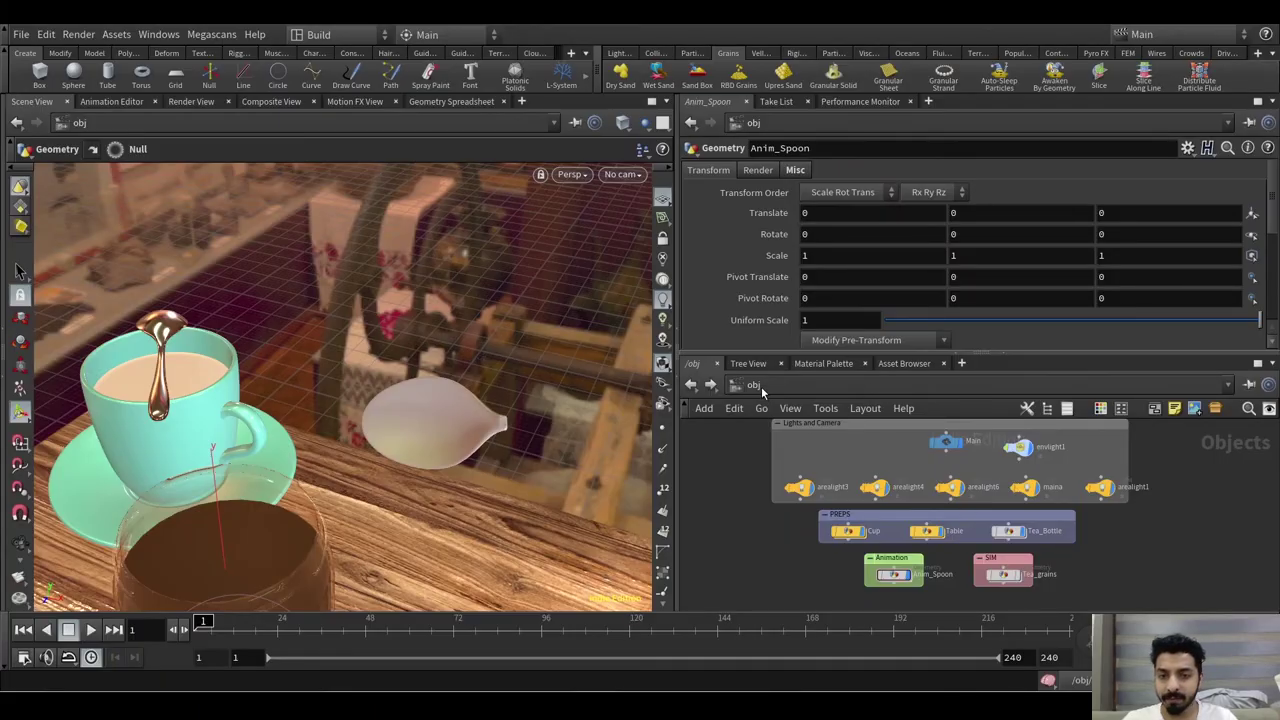
- Back in Houdini, find the glass material in the Material Palette and open its Principled Shader node in the mat network
click(823, 363)
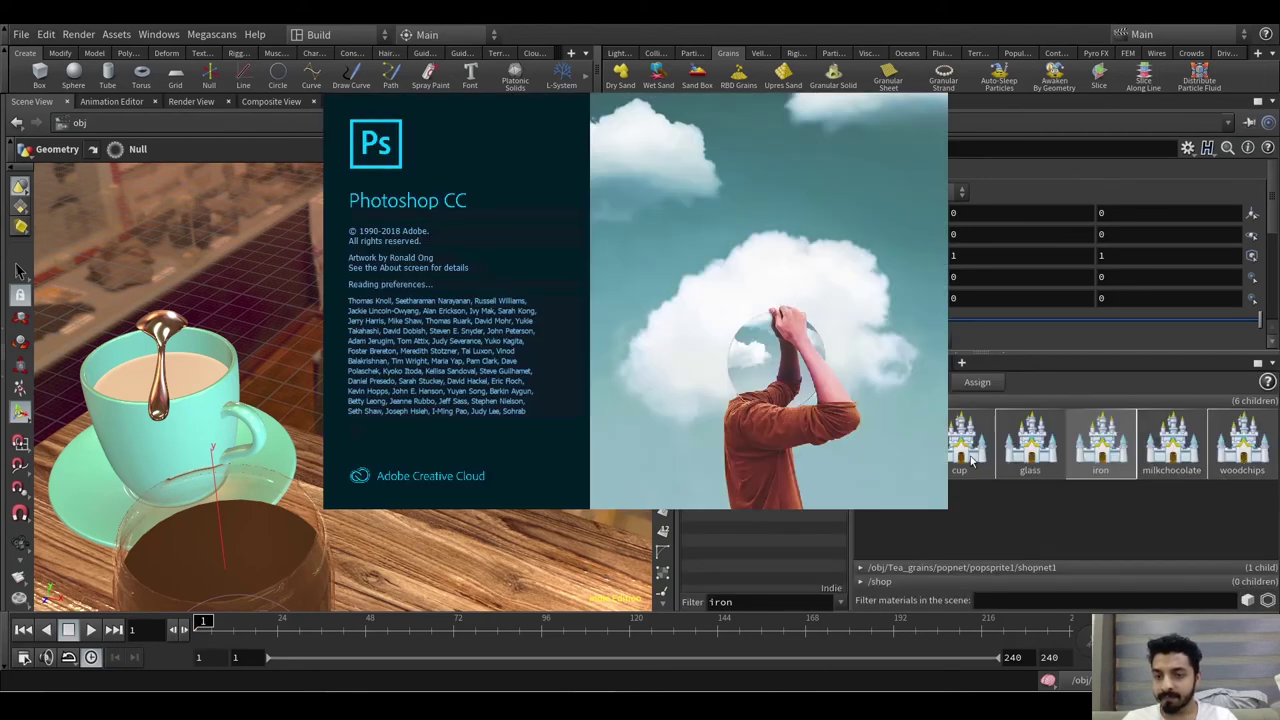
click(1047, 459)
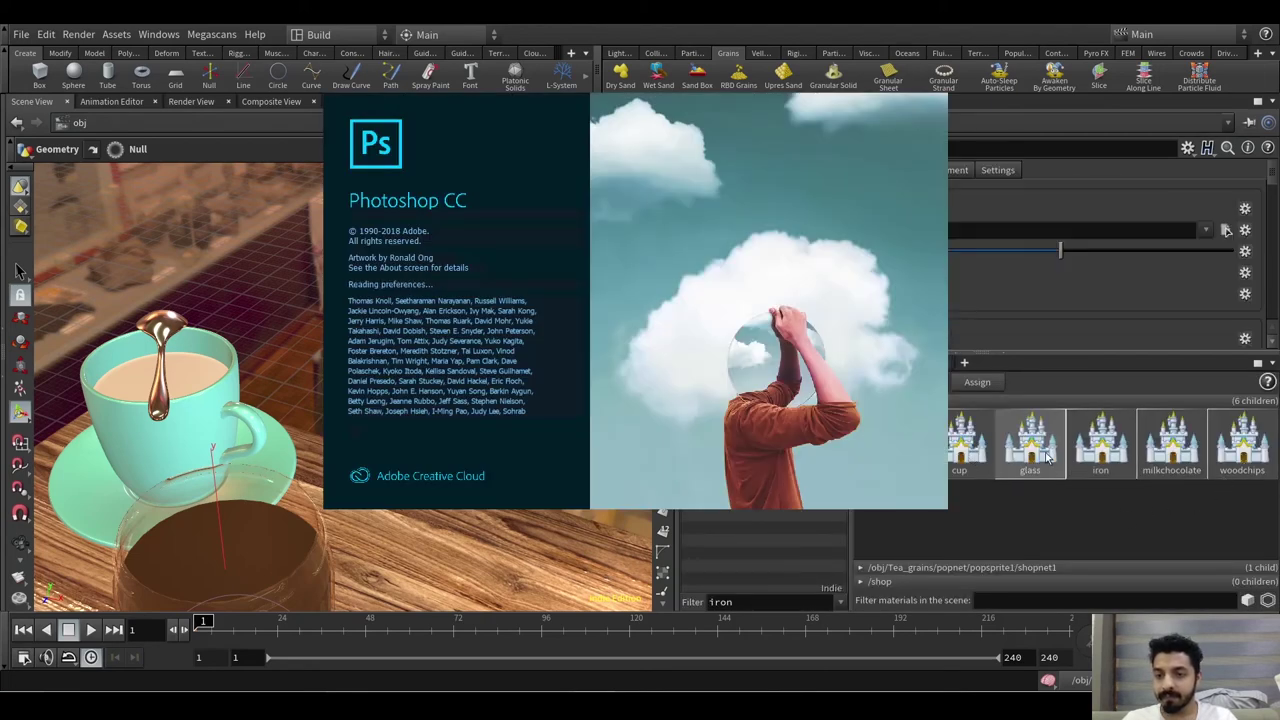
double_click(1047, 459)
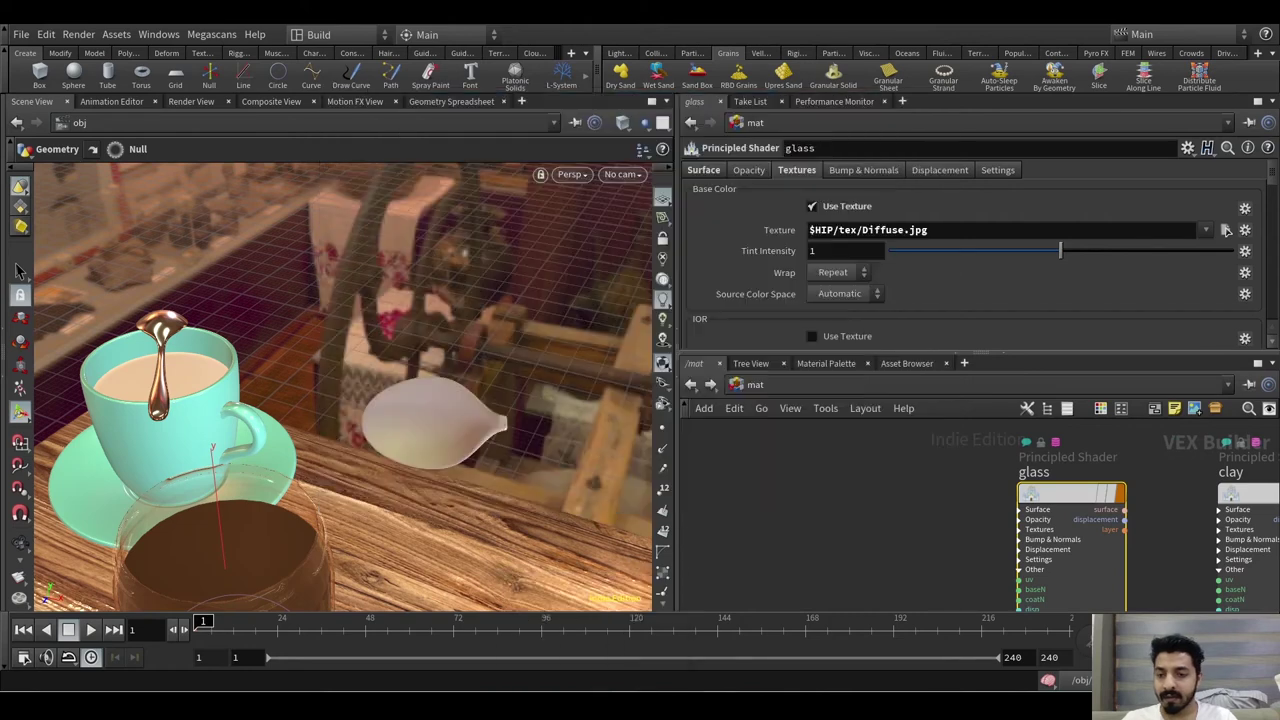
middle_drag(965, 480, 875, 478)
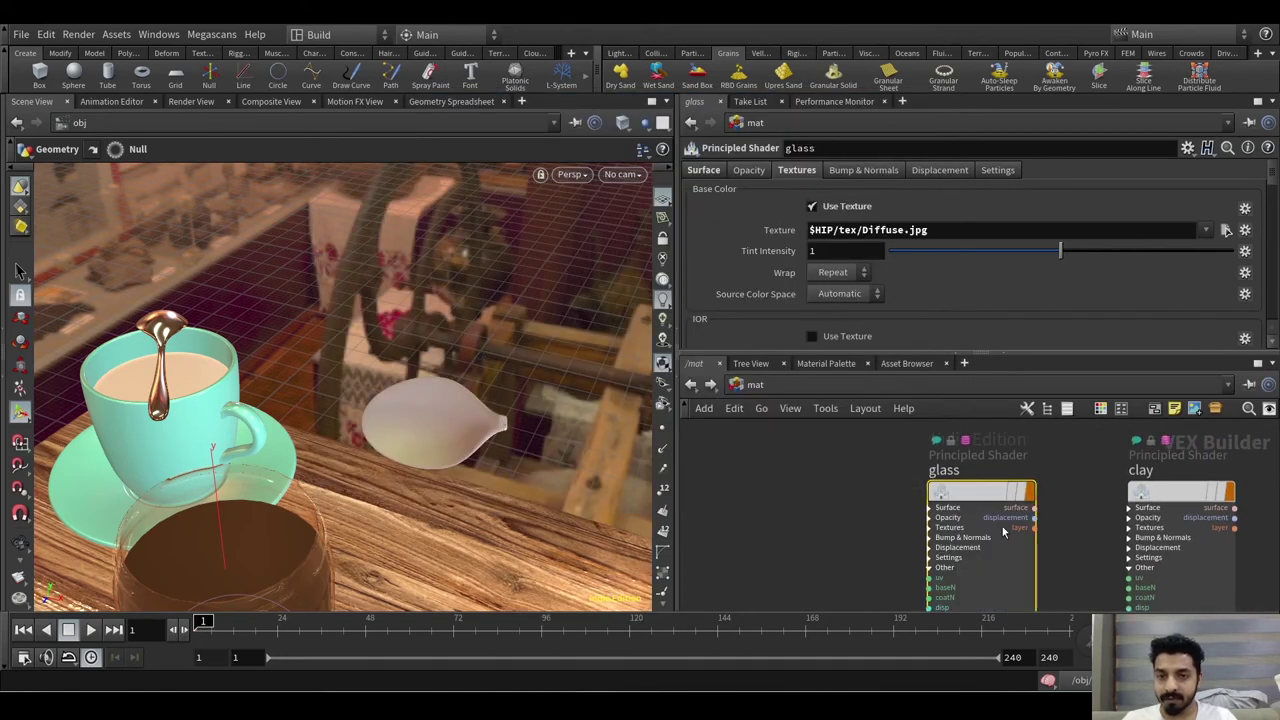
- Review the glass shader's surface parameters, from base color and specular down to reflection and transparency
click(702, 180)
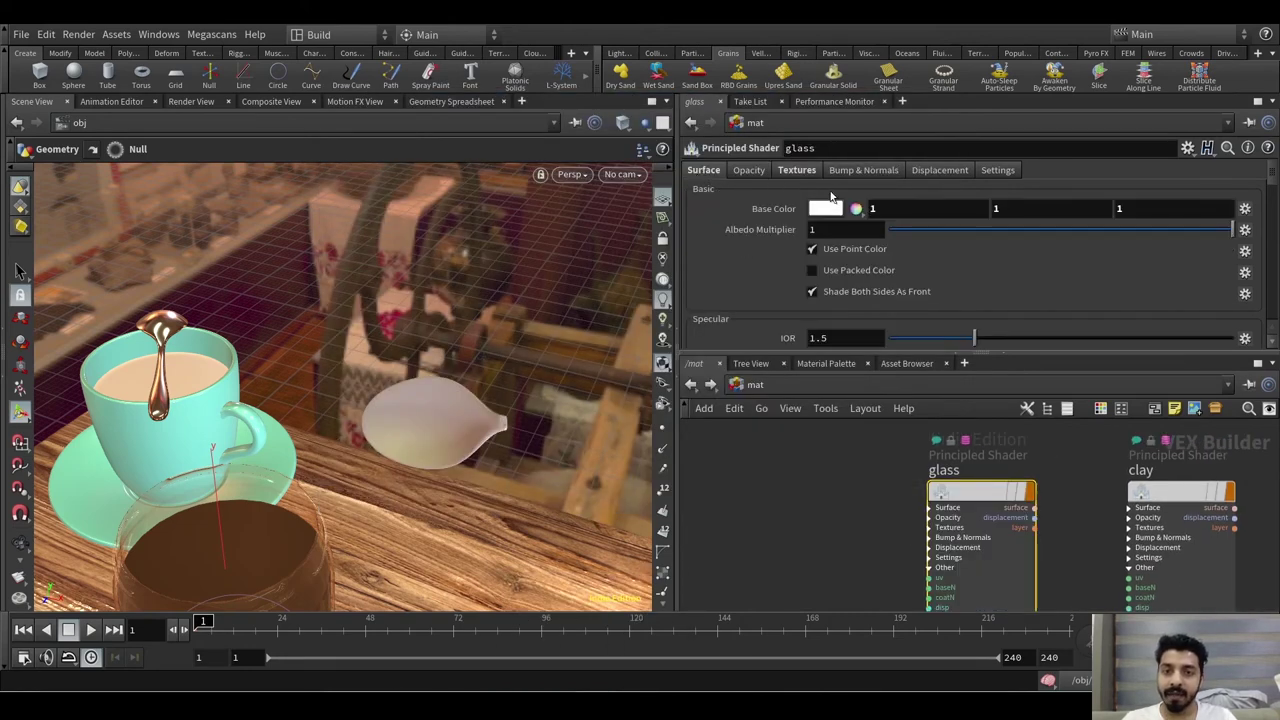
scroll(950, 240, down, 3)
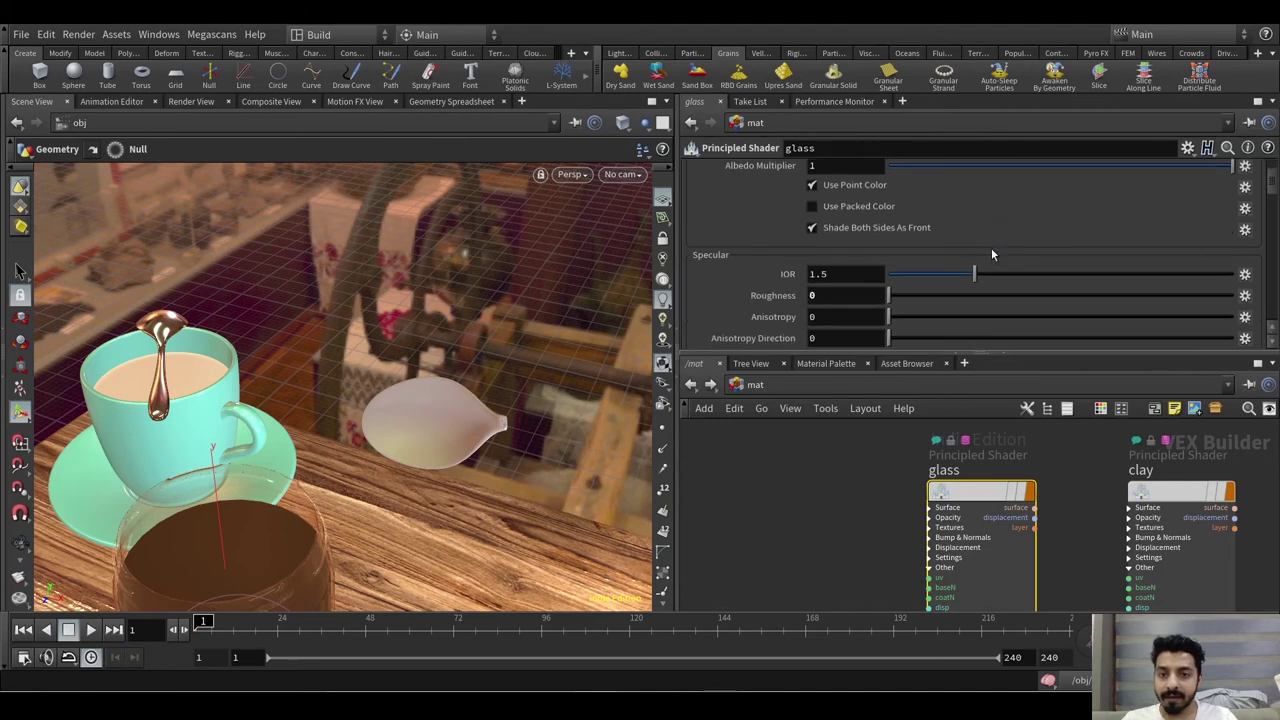
scroll(991, 248, down, 1)
scroll(815, 272, up, 3)
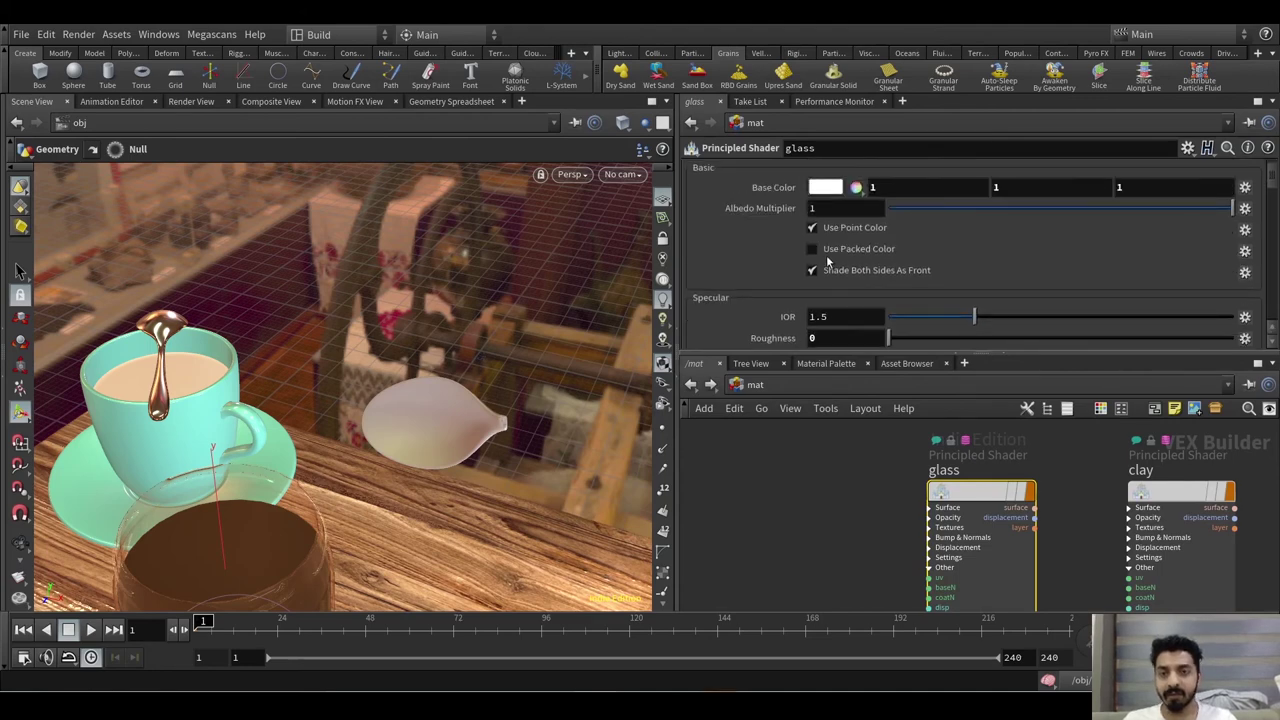
scroll(937, 268, down, 3)
scroll(937, 263, down, 5)
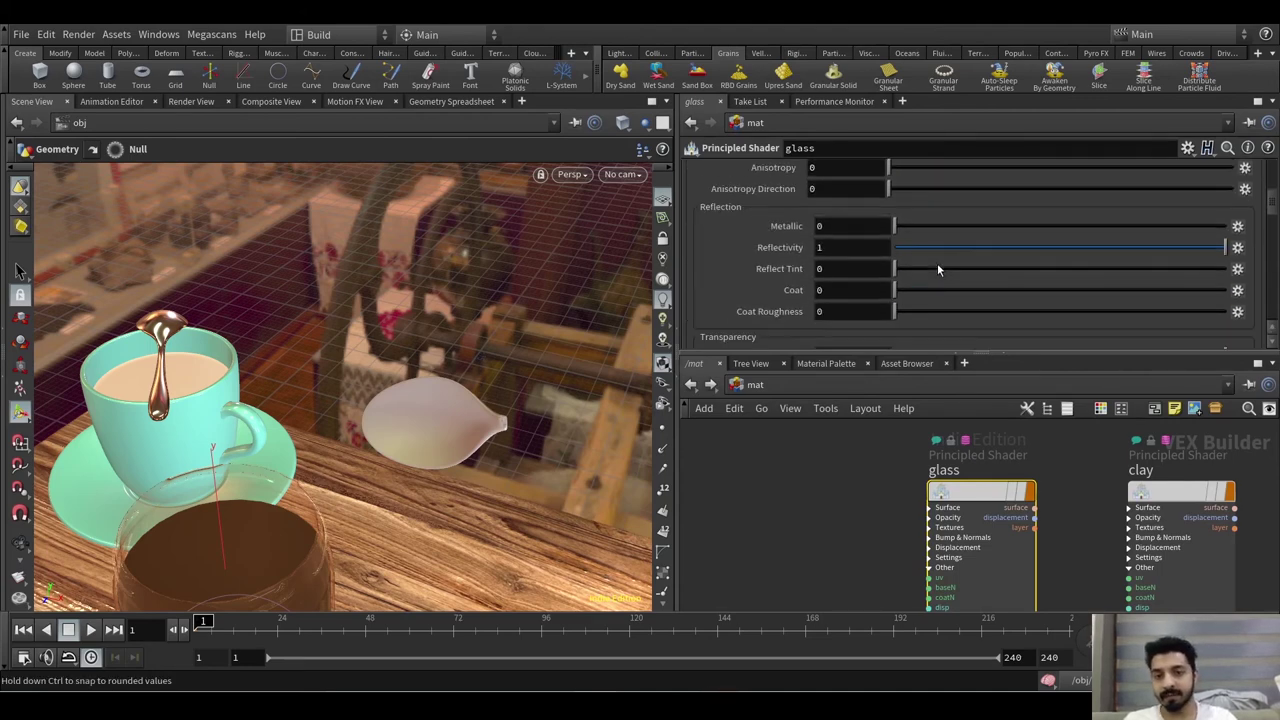
scroll(808, 263, down, 2)
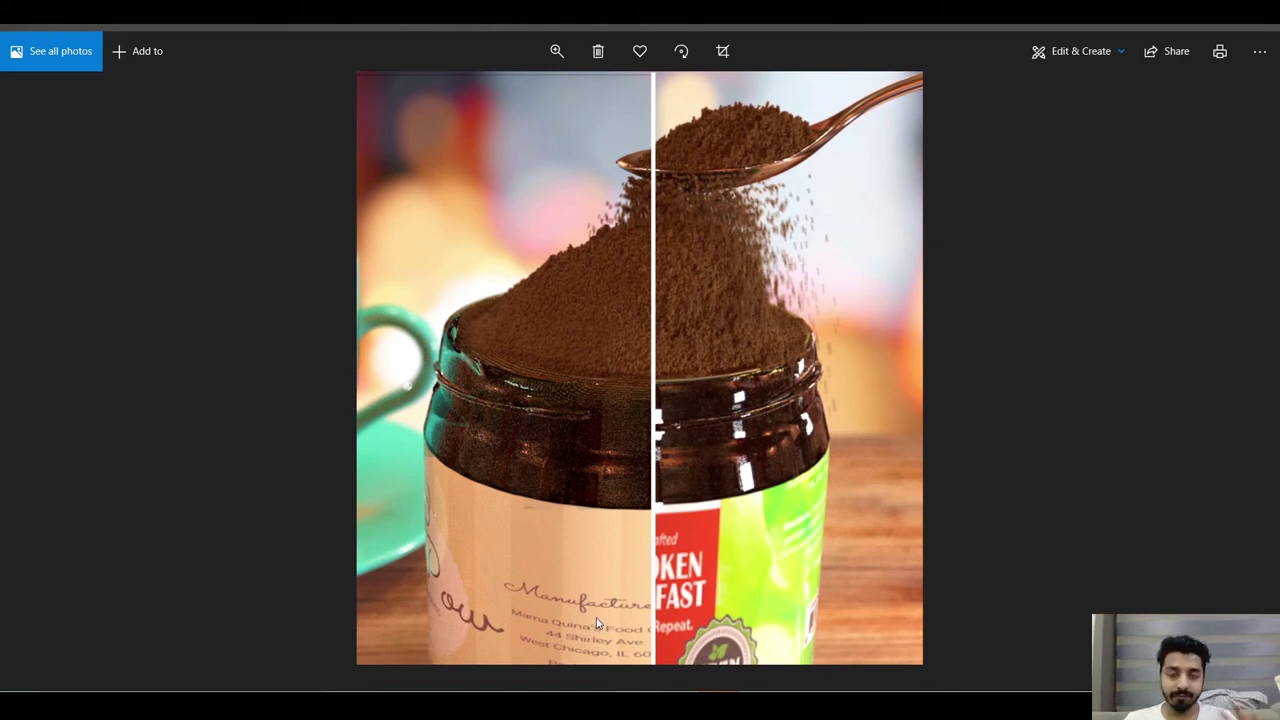
- In Photoshop's Texture.psd, choose the Brush with swapped colors on the "replace to your LABEL" layer, load the layer's outline as a selection, and deselect
click(692, 688)
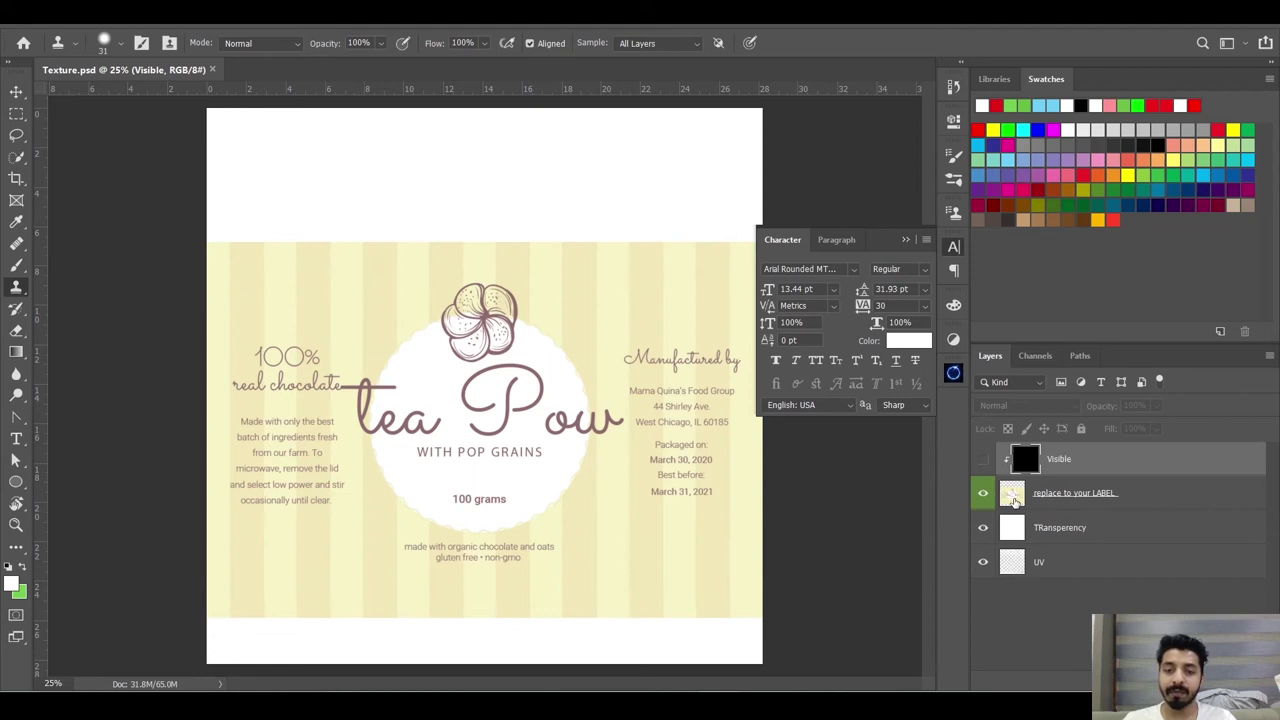
click(1014, 502)
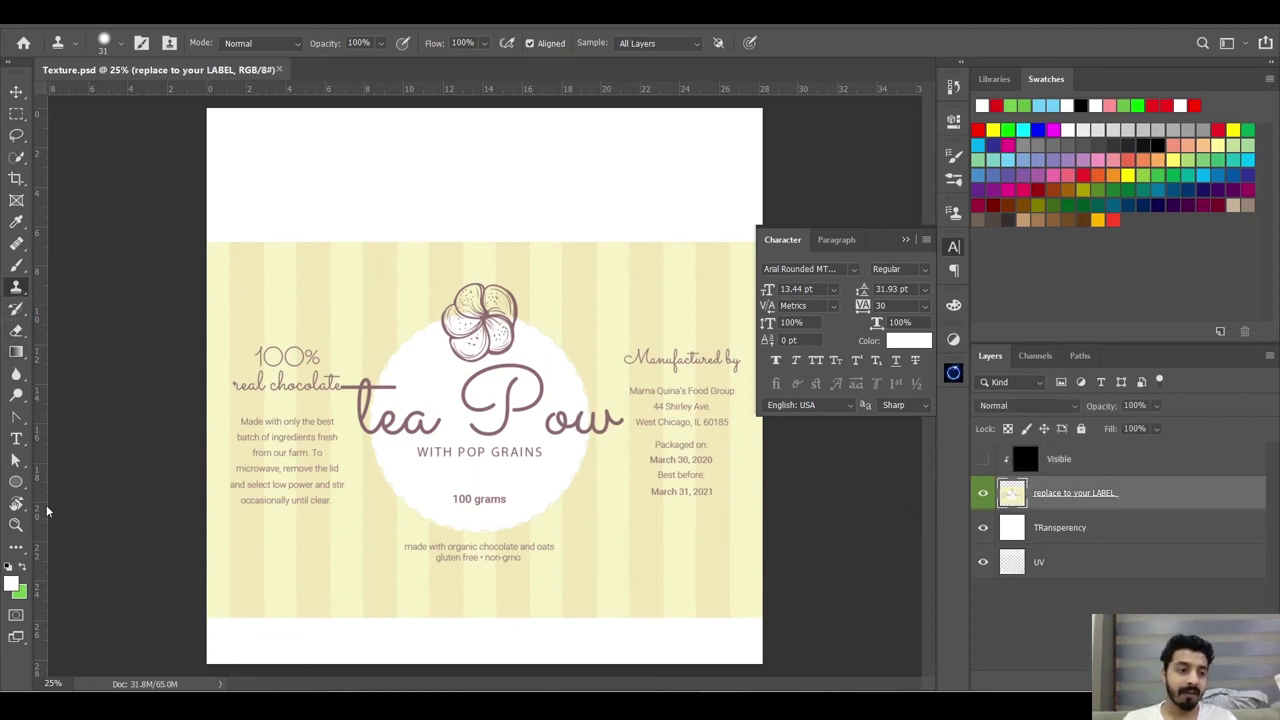
click(16, 265)
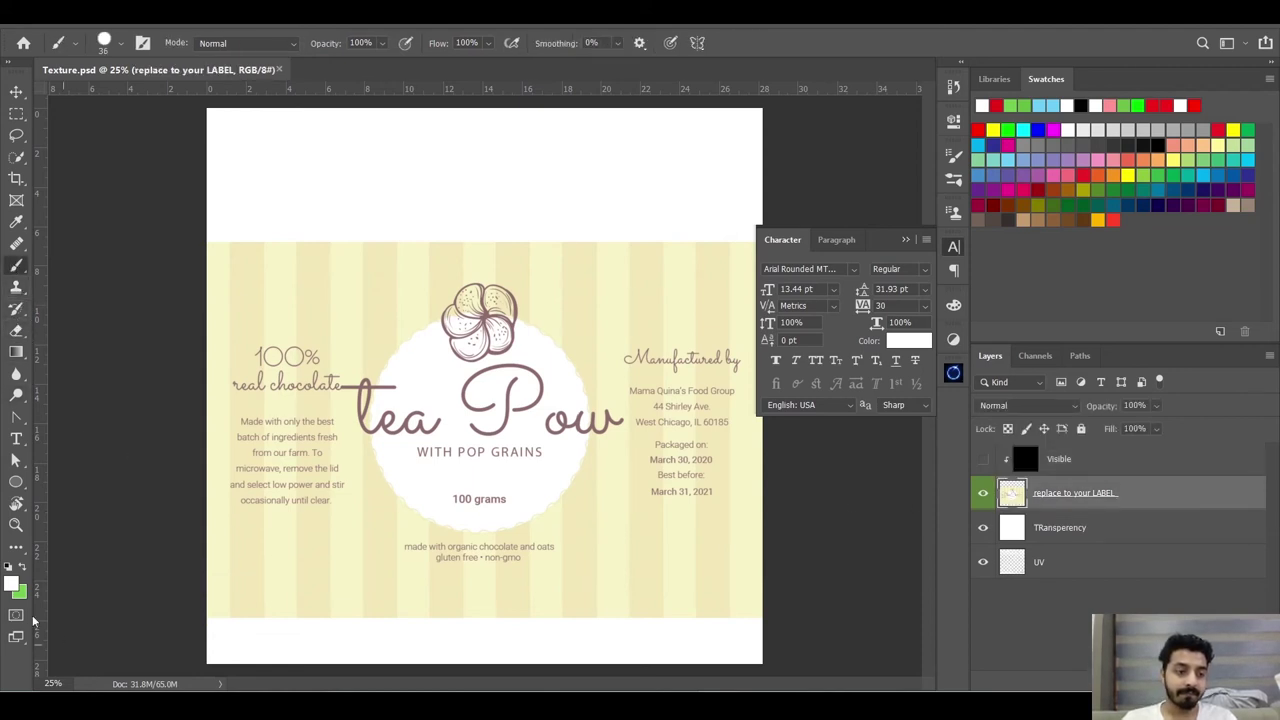
click(22, 566)
ctrl+click(1014, 495)
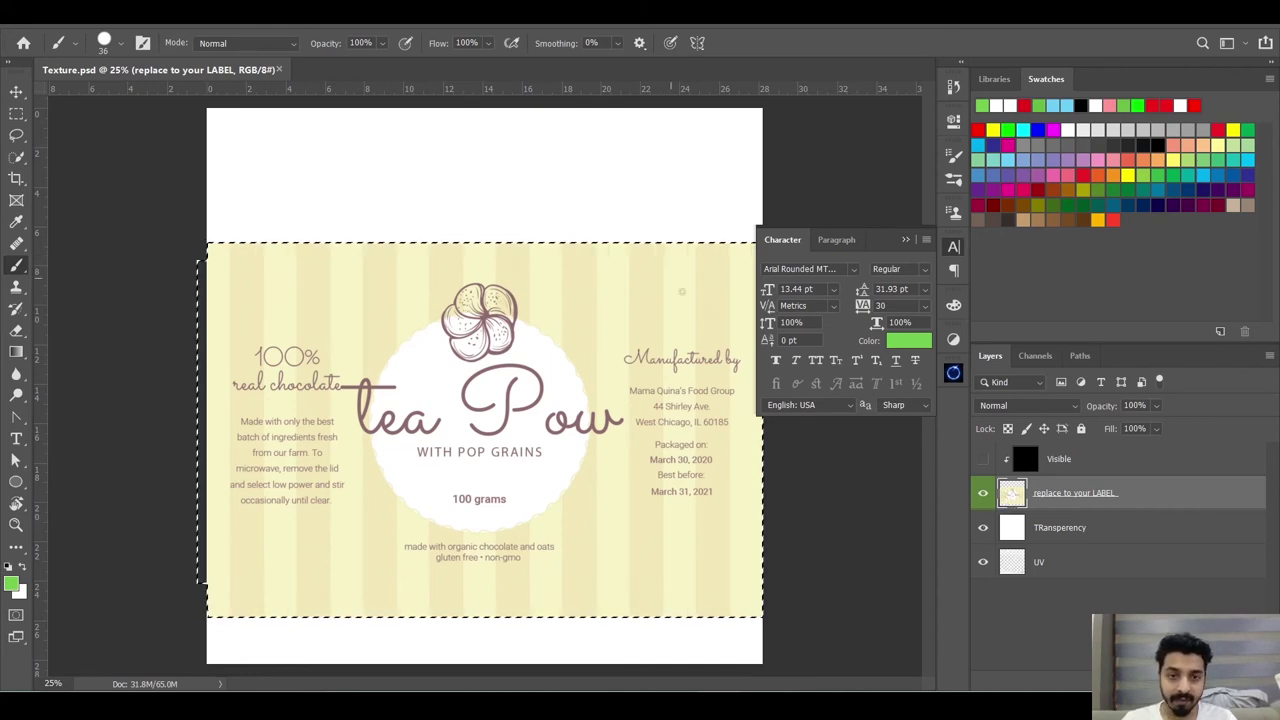
key(ctrl+d)
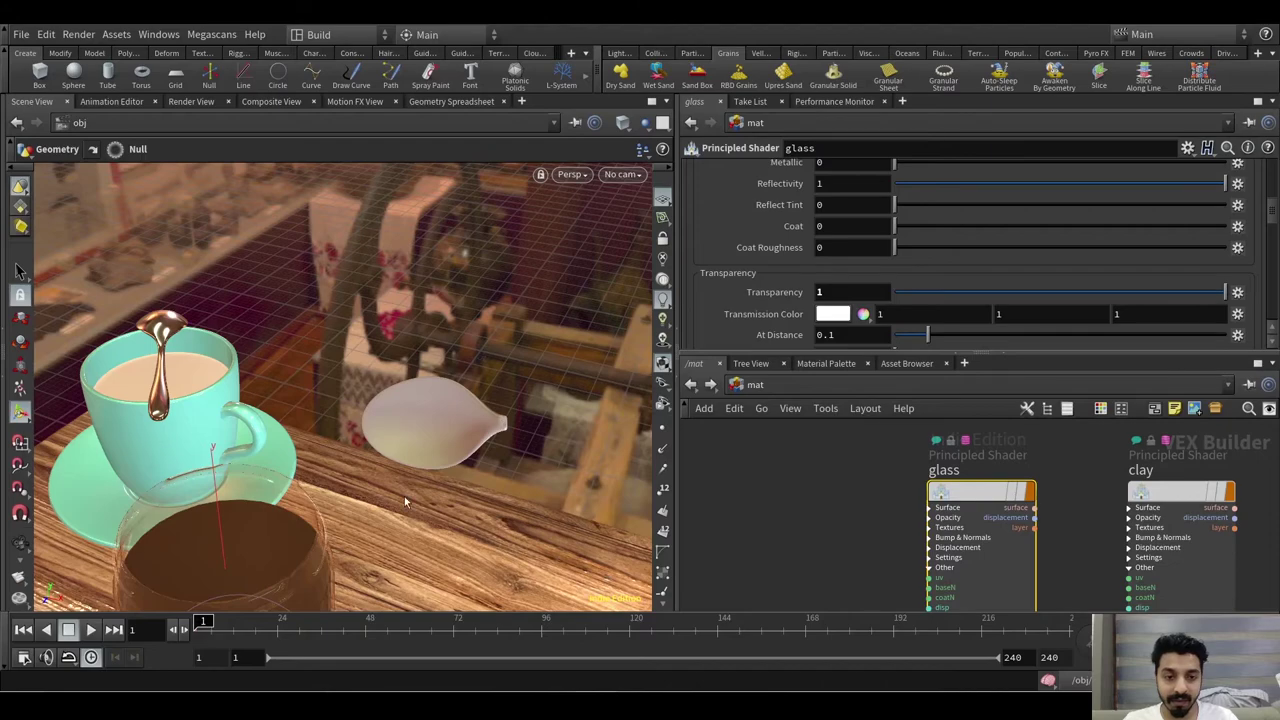
- In Houdini, examine the tea jar's glass from the front, from below and from slightly above
right_drag(404, 496, 480, 435)
drag(480, 435, 489, 429)
right_drag(489, 429, 490, 438)
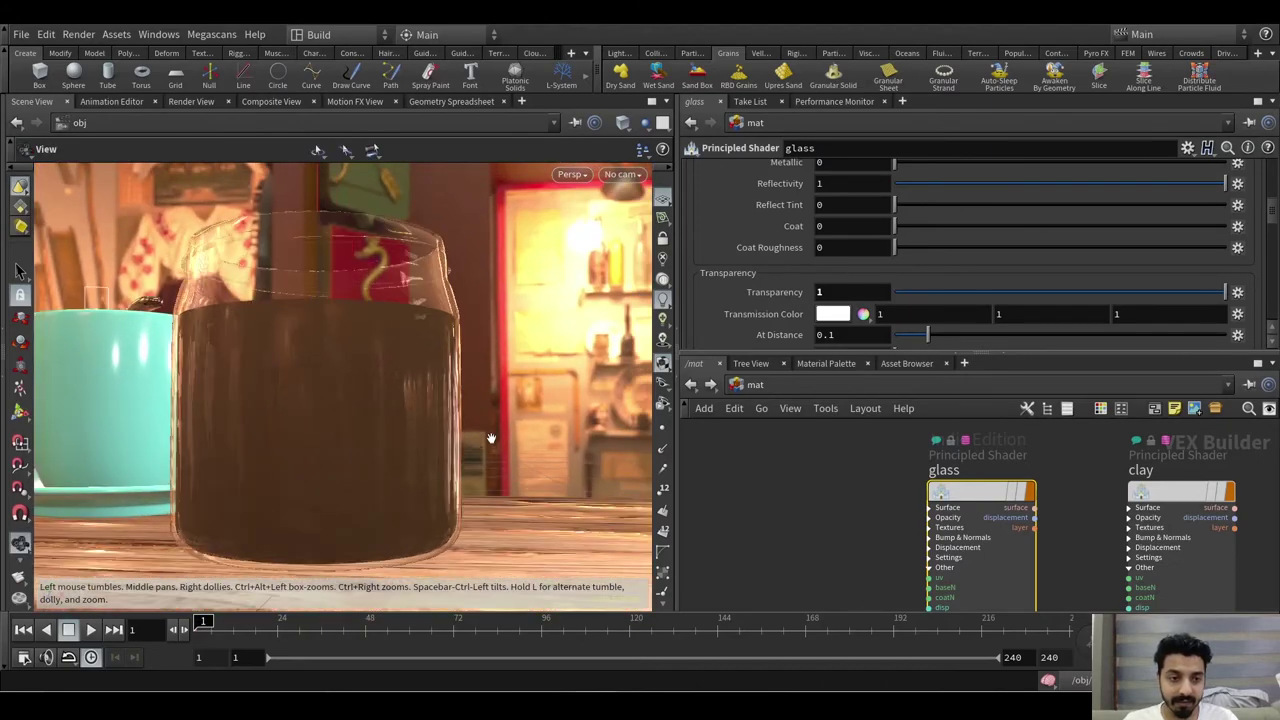
drag(490, 438, 508, 449)
key(Return)
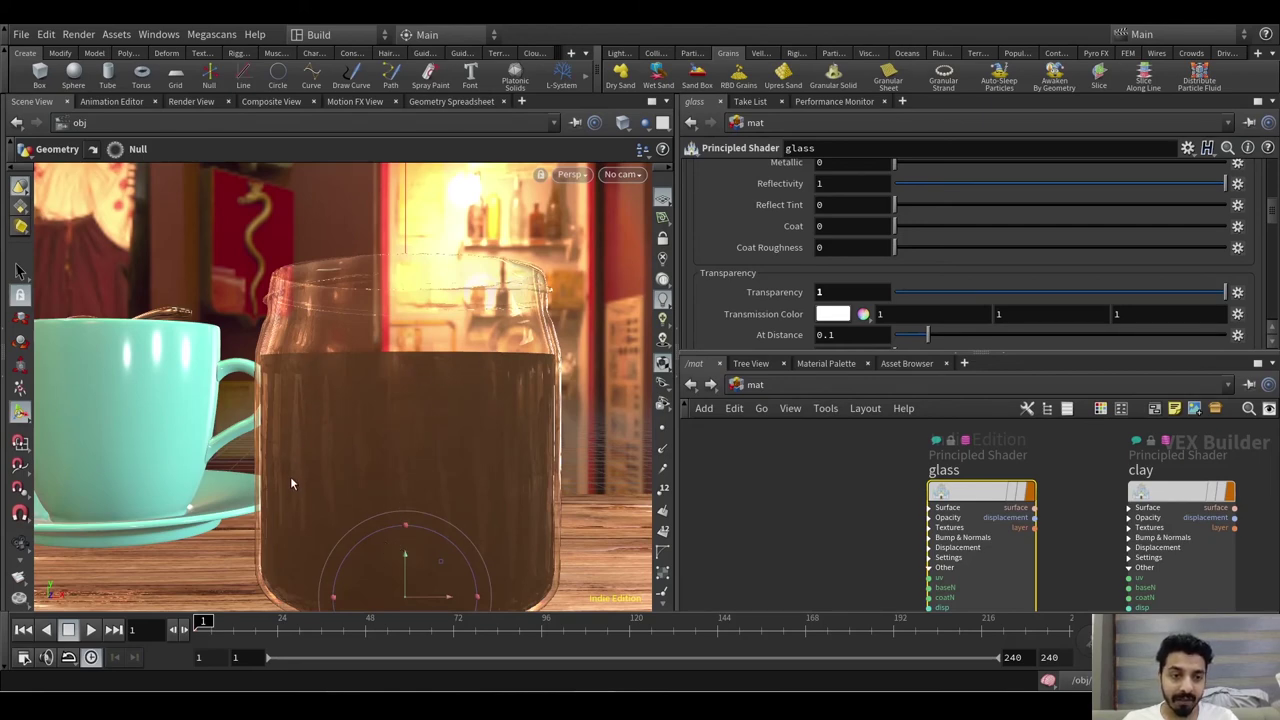
key(Escape)
drag(301, 400, 490, 421)
key(Return)
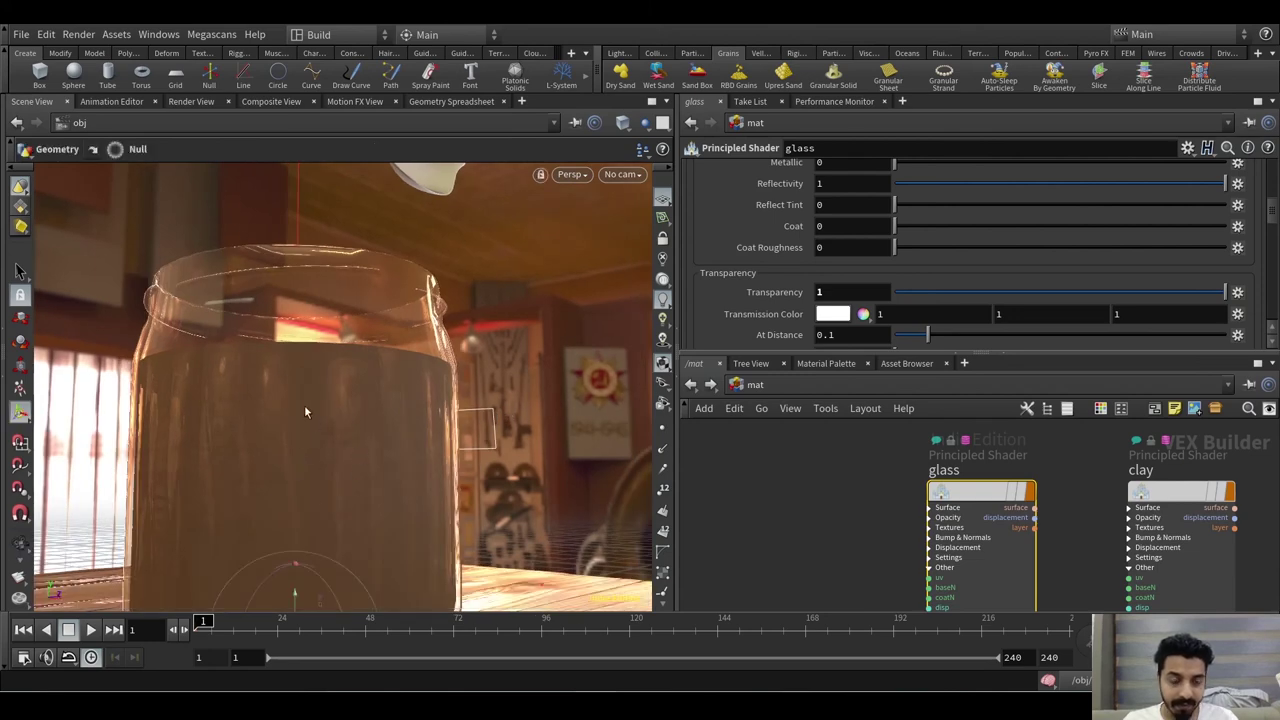
key(space)
drag(377, 423, 397, 377)
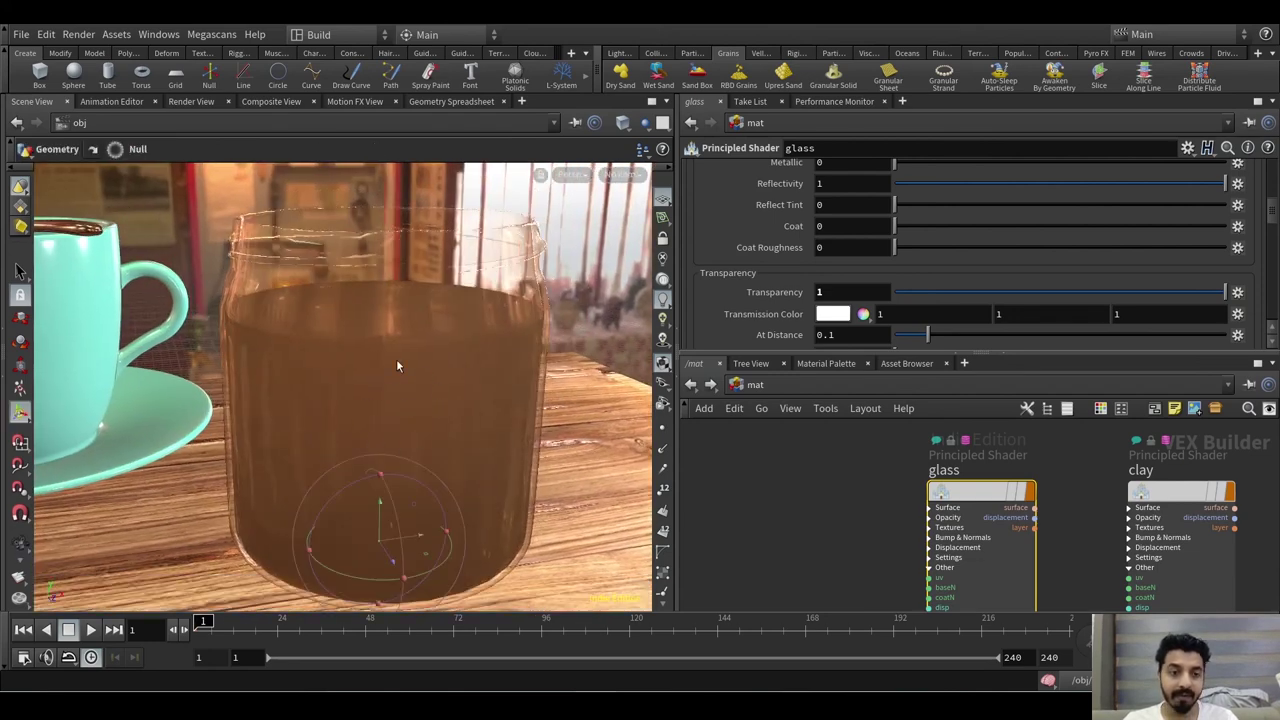
scroll(396, 366, up, 2)
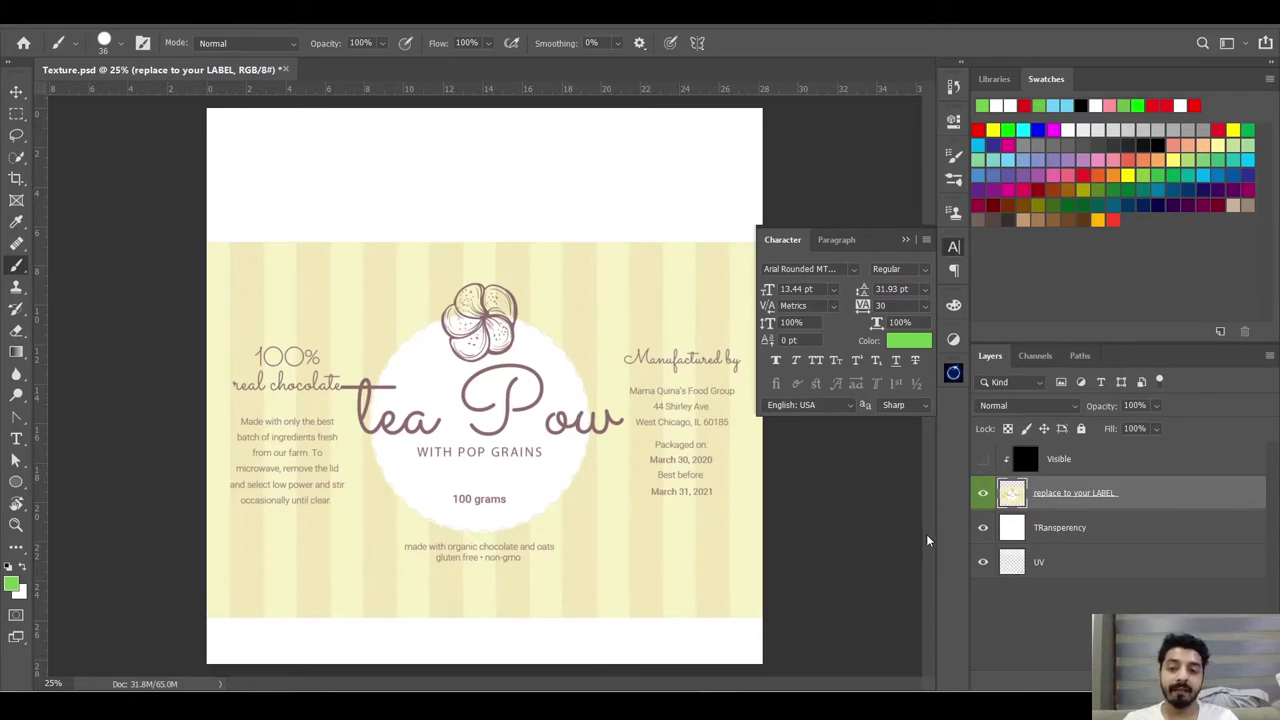
- Show the black Visible layer in Texture.psd and check it against Transparency.jpg in the tex folder
click(983, 458)
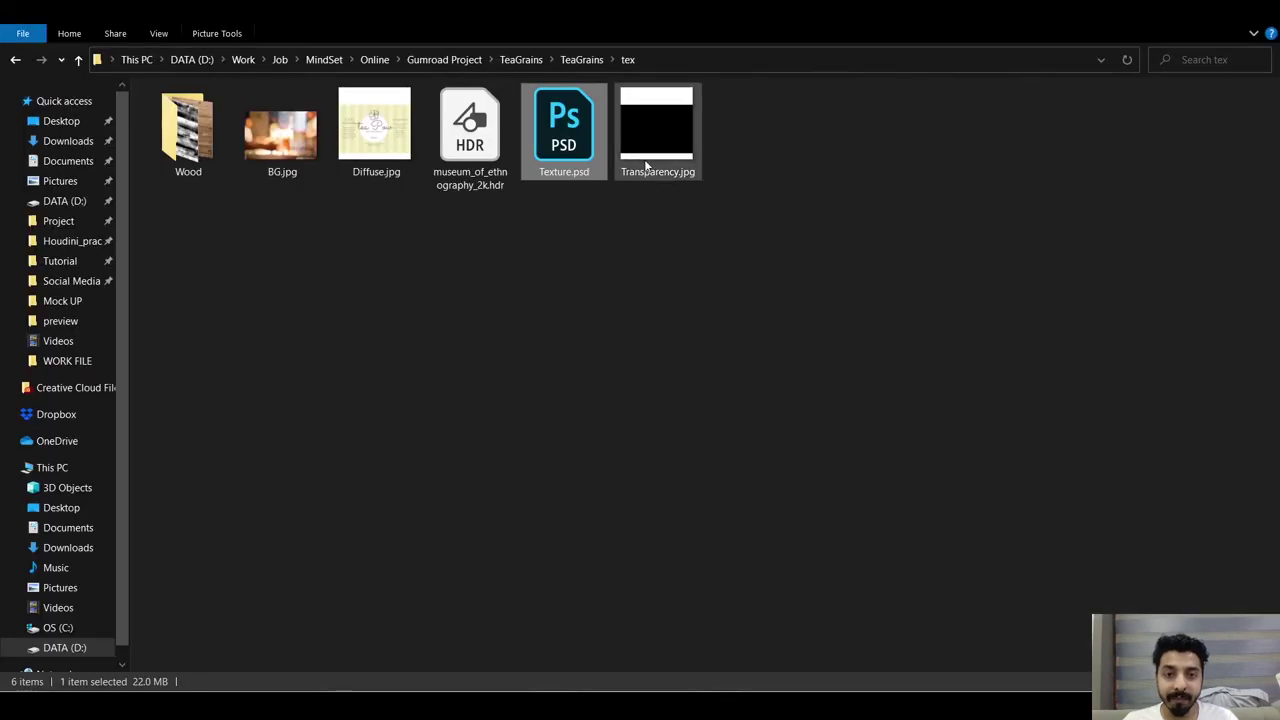
click(653, 172)
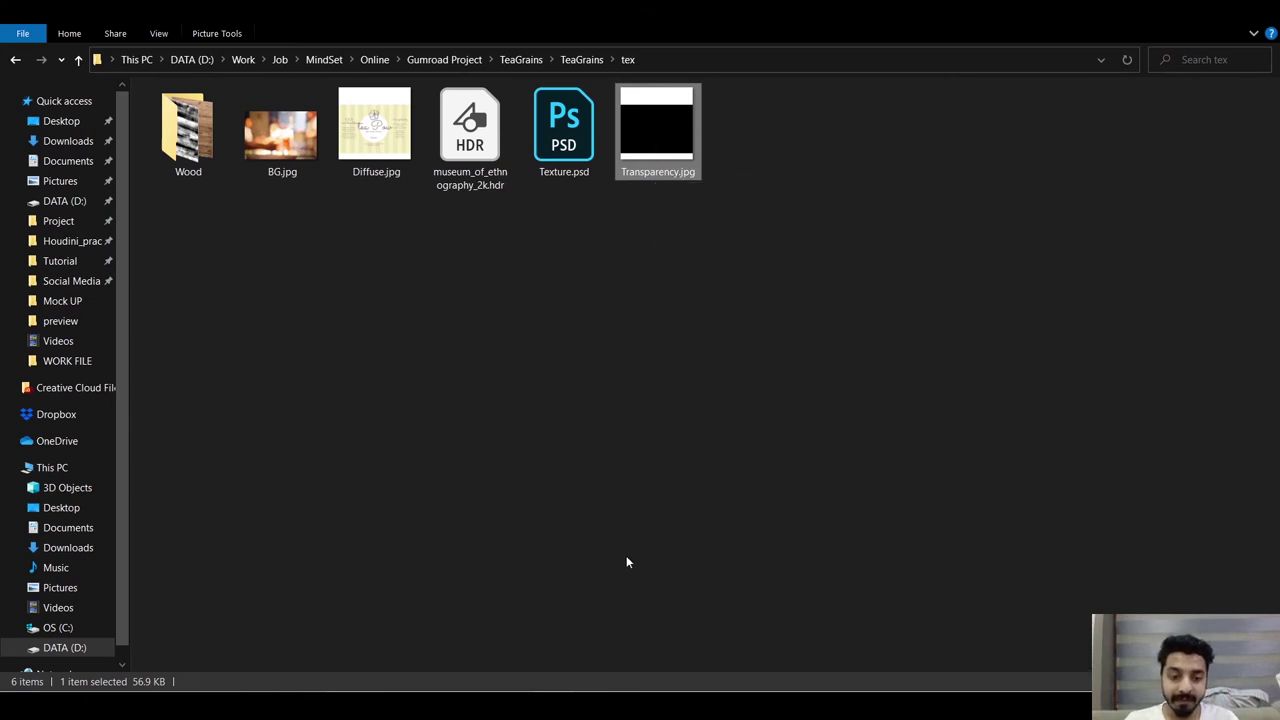
key(alt+Tab)
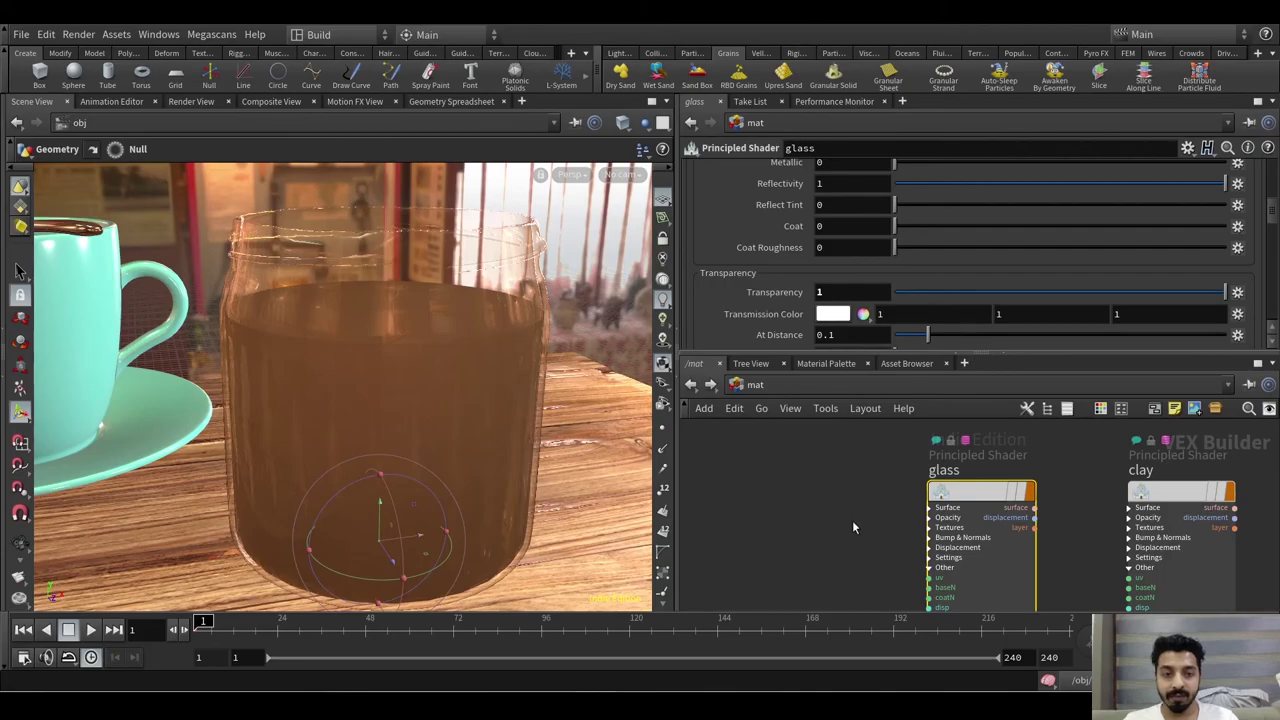
key(alt+Tab)
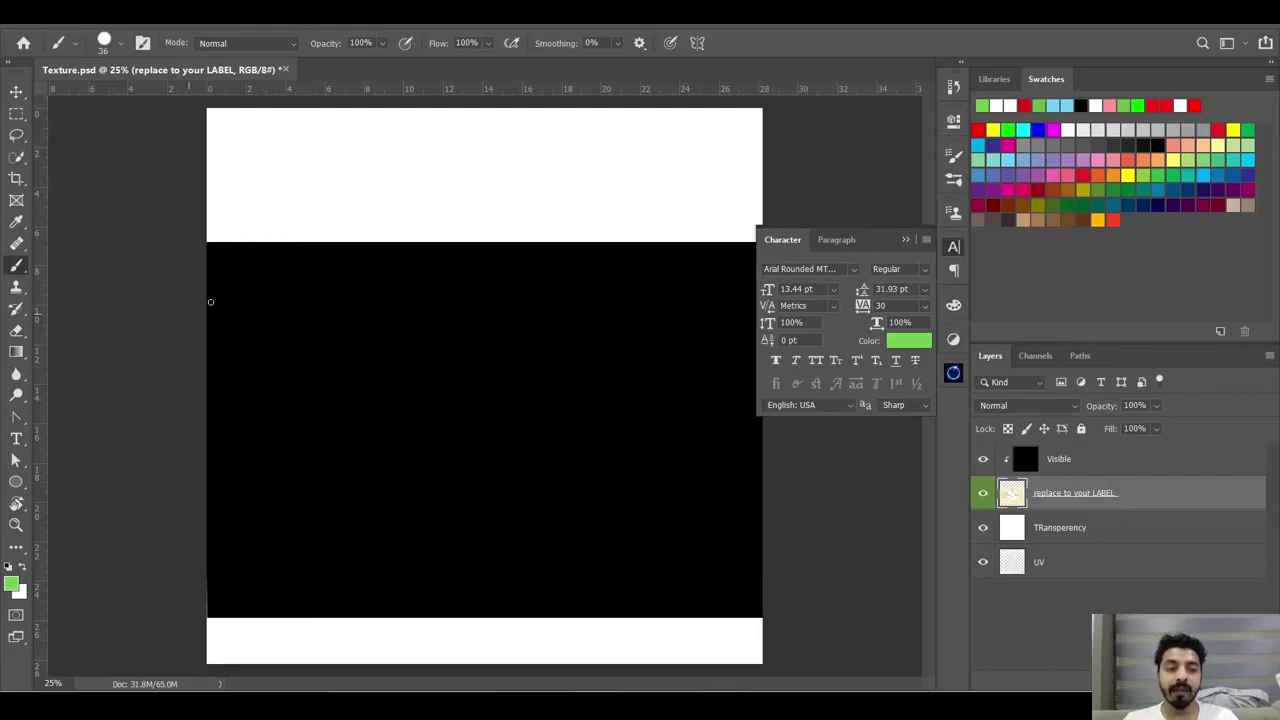
- Return to Houdini and switch the network view from mat to obj, focusing on the PREPS, Animation and SIM boxes
key(alt+Tab)
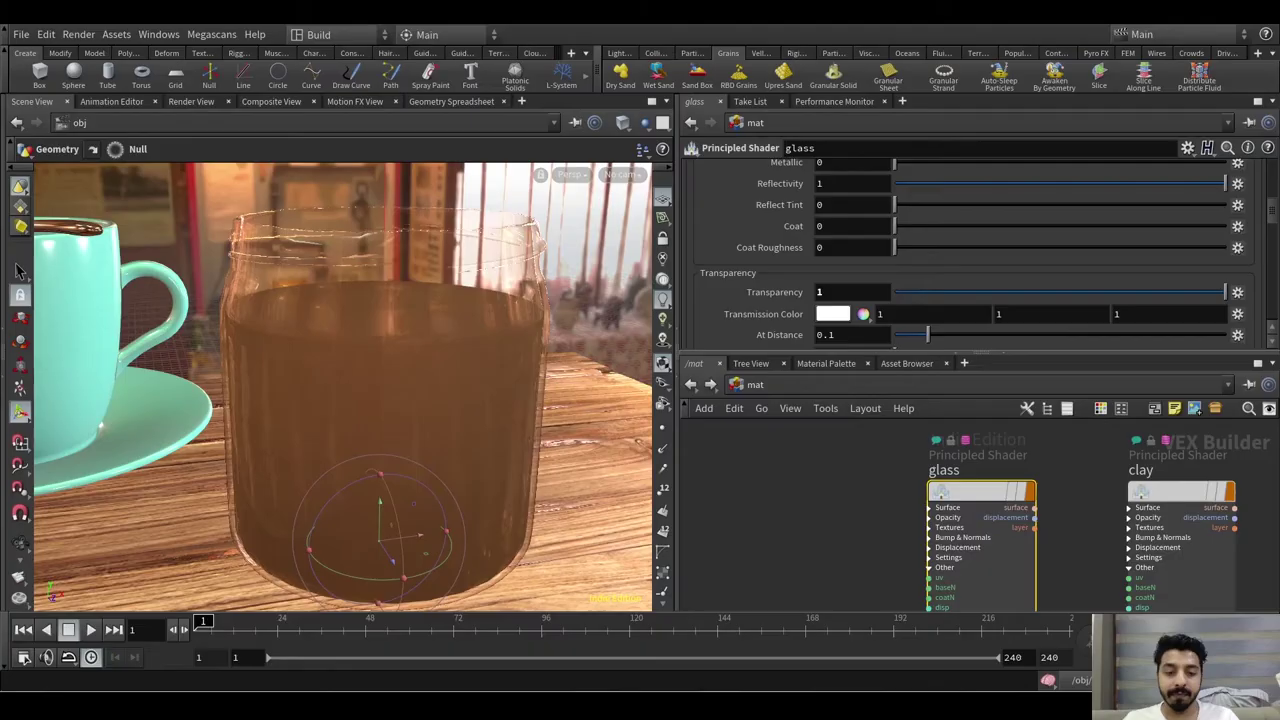
click(742, 392)
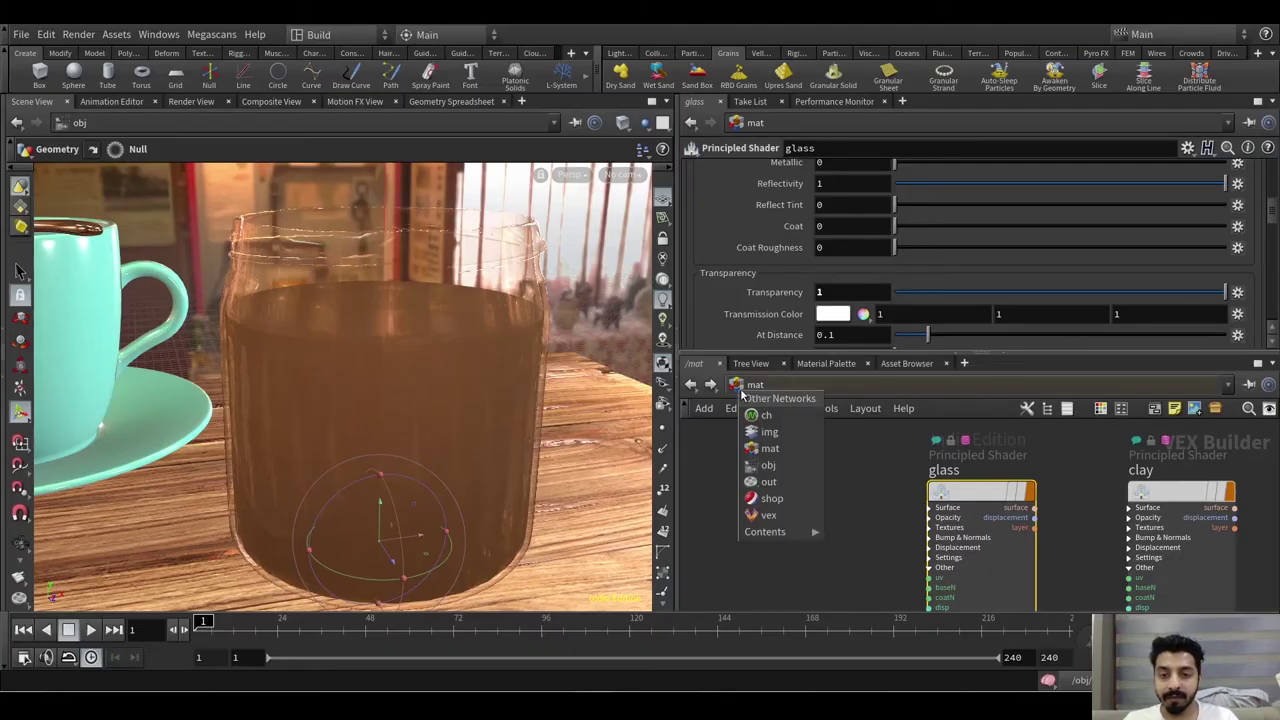
click(768, 465)
scroll(951, 558, up, 3)
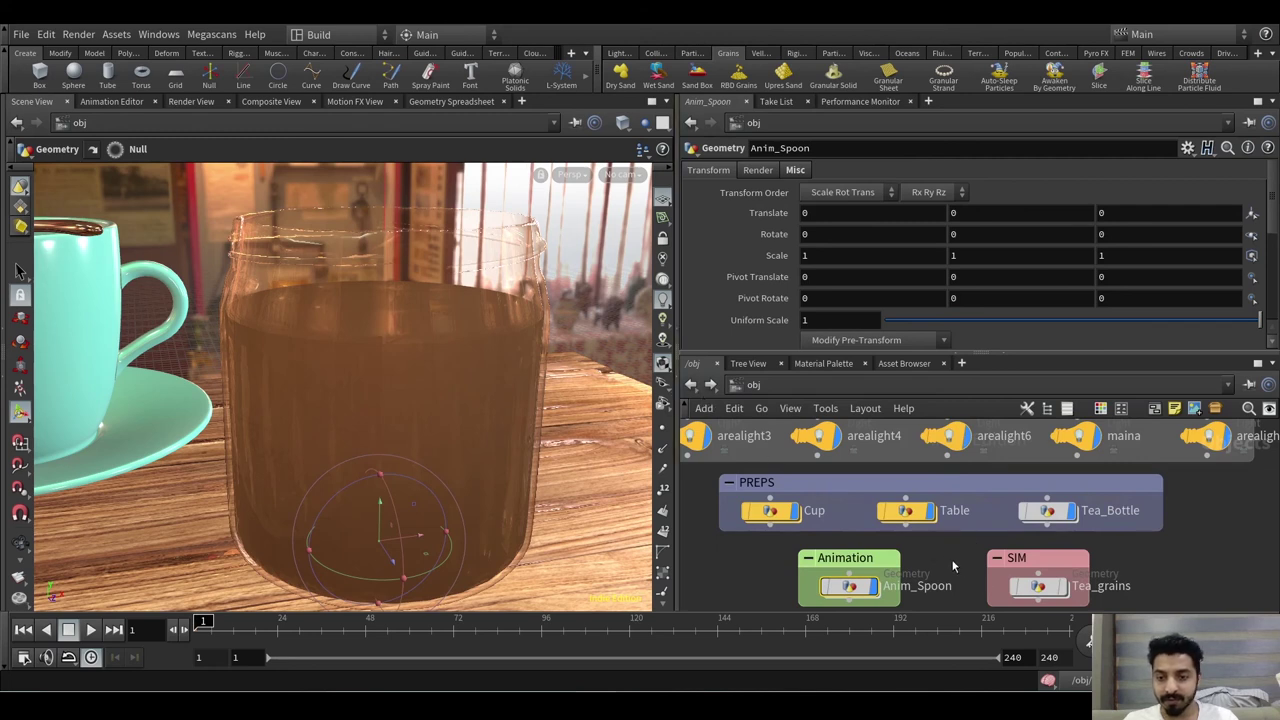
- Enter the Tea_Bottle object and follow its node chain down to material1, selecting that node to inspect its assigned material
middle_drag(953, 566, 985, 521)
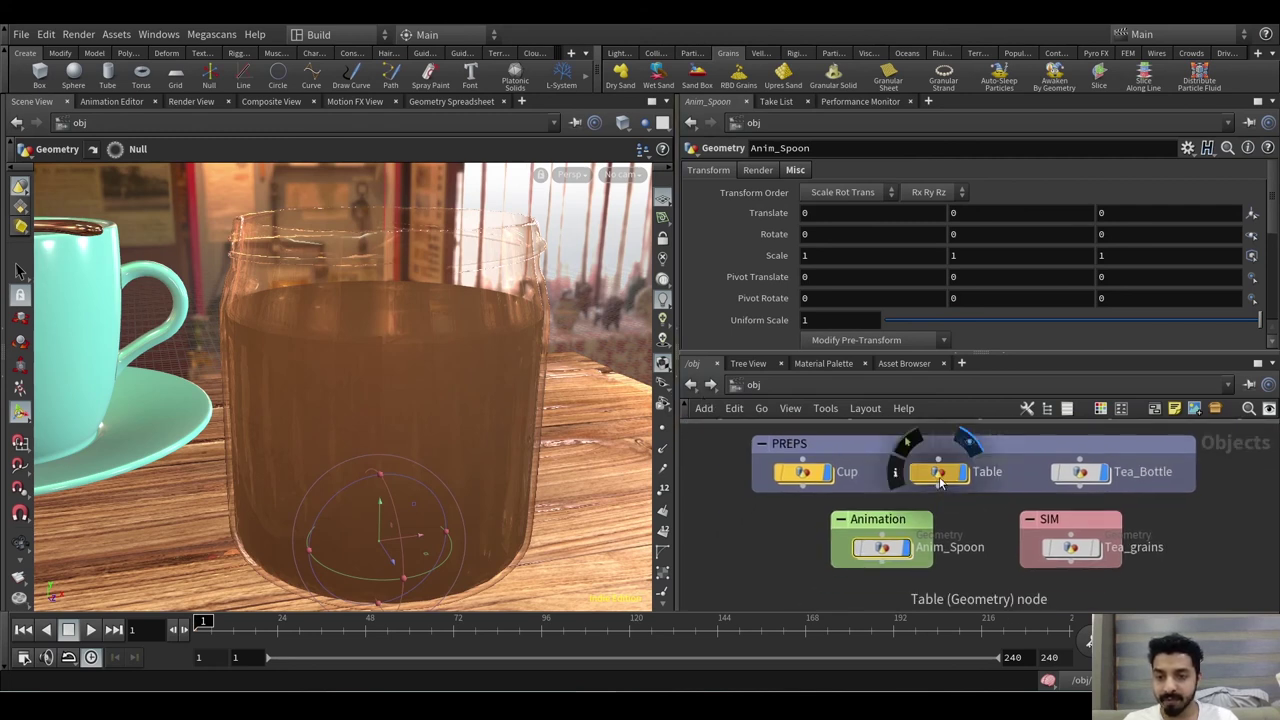
double_click(1097, 474)
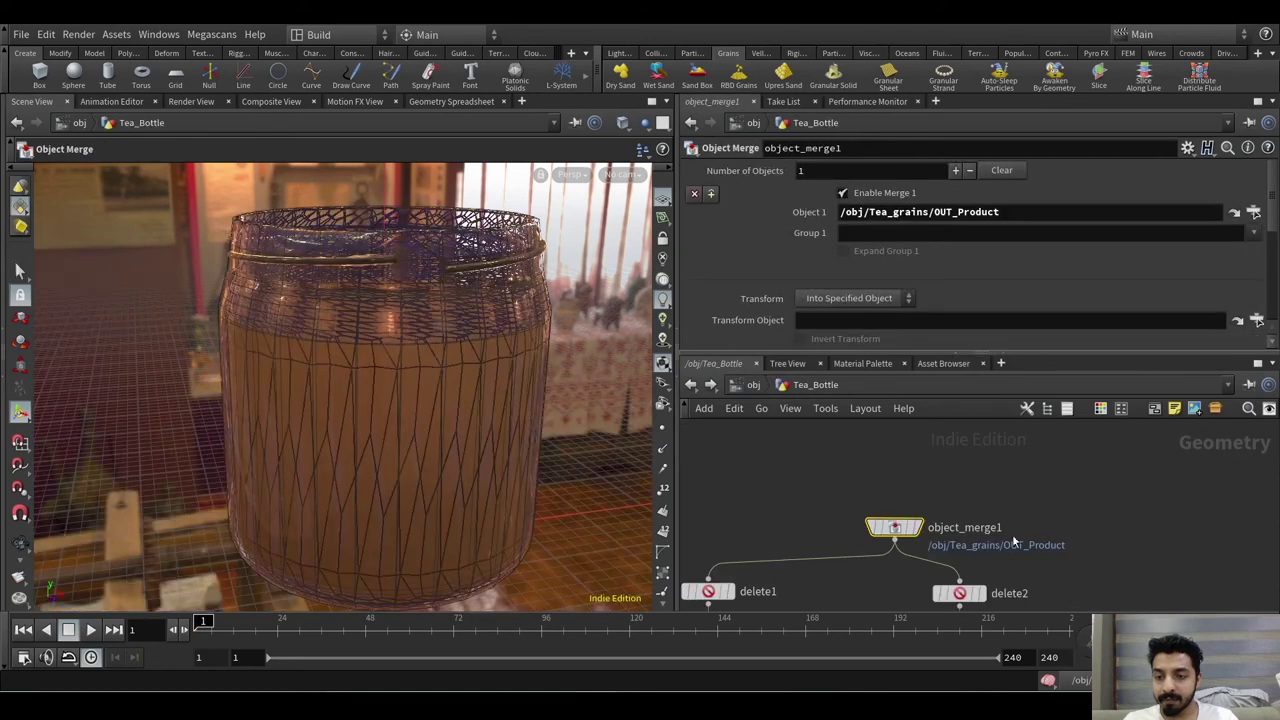
middle_drag(1075, 508, 1038, 450)
scroll(1038, 450, down, 5)
scroll(1060, 532, up, 4)
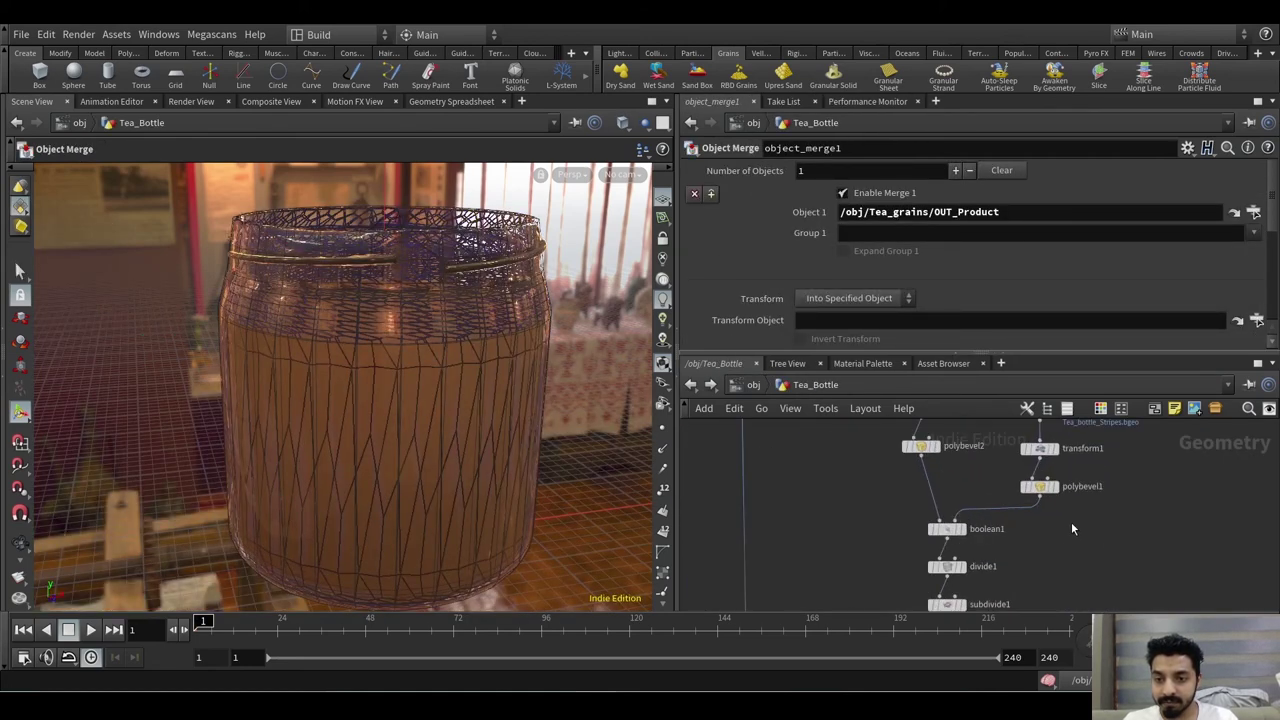
middle_drag(1090, 542, 1097, 444)
middle_drag(1072, 511, 1071, 436)
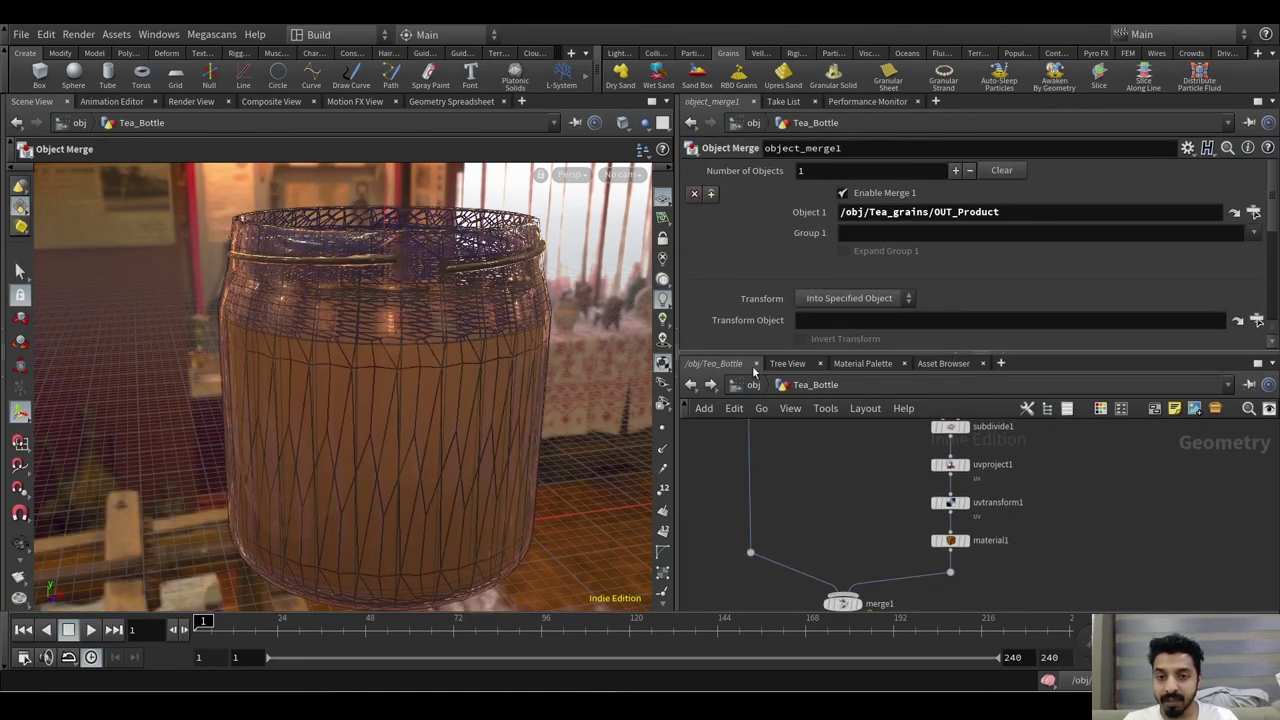
scroll(1030, 515, up, 3)
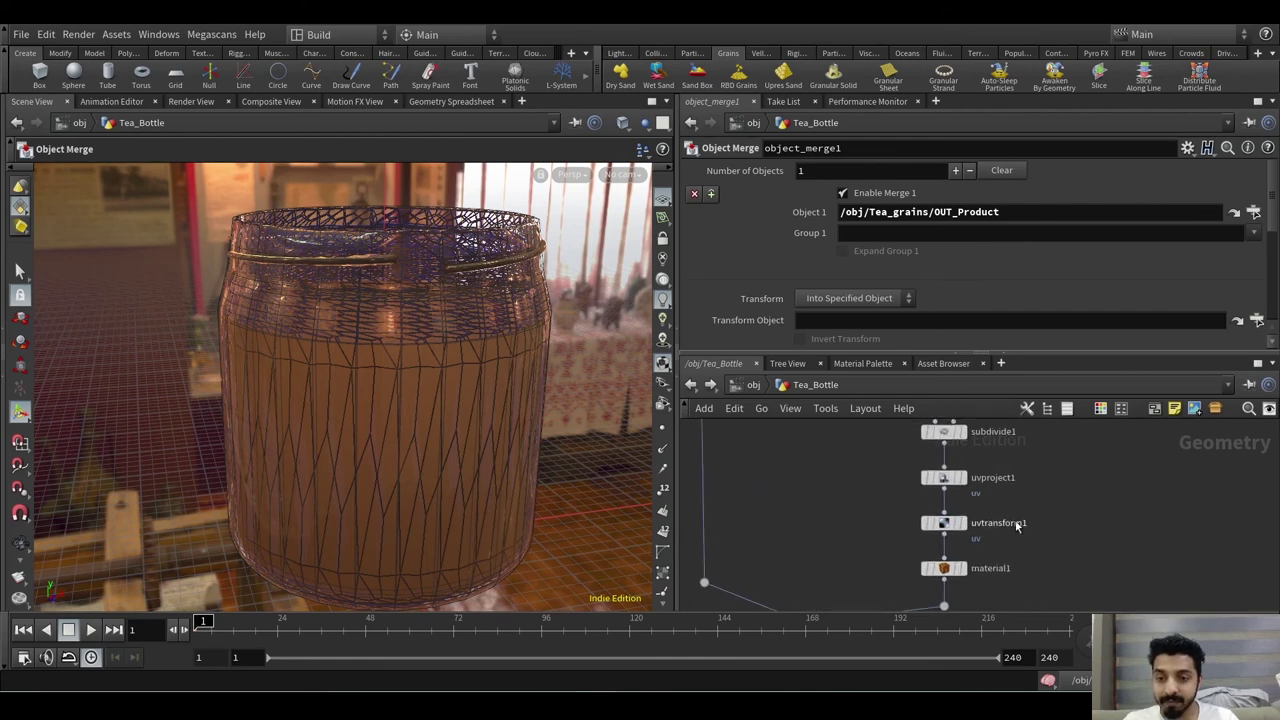
drag(1011, 568, 843, 609)
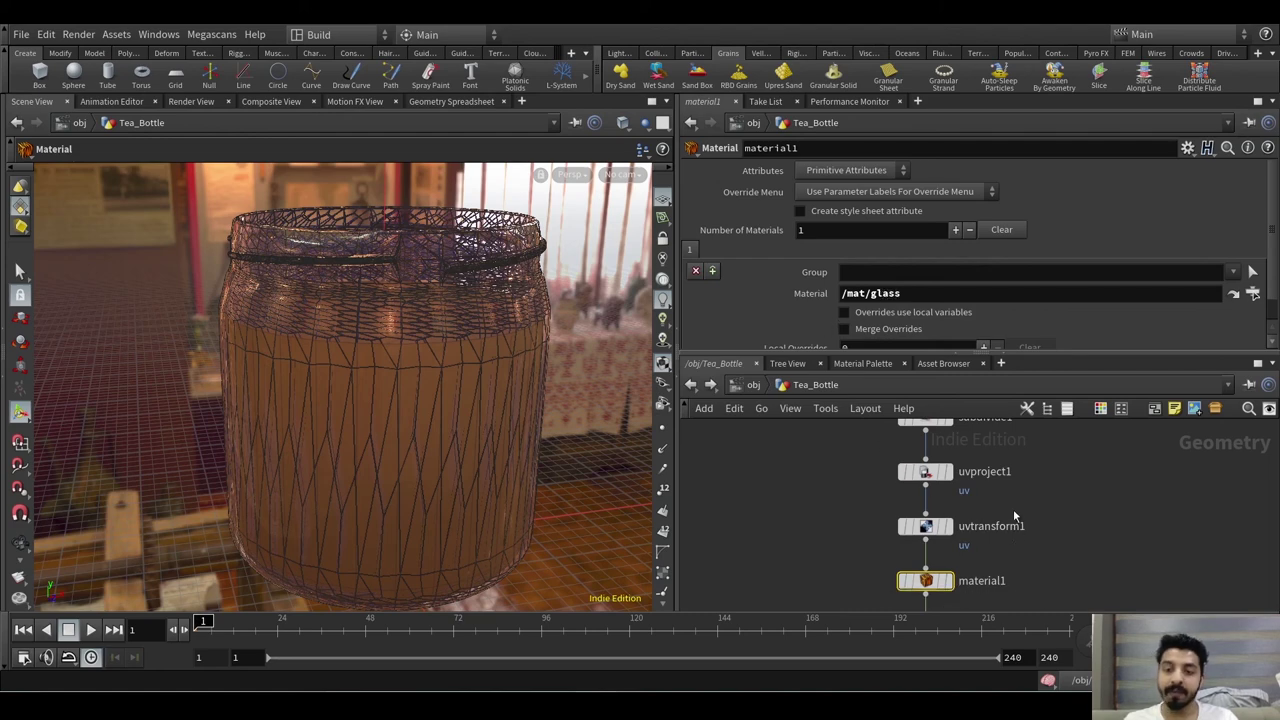
- Inspect the parameters of the uvtransform1 and uvproject1 nodes above material1
drag(978, 522, 862, 540)
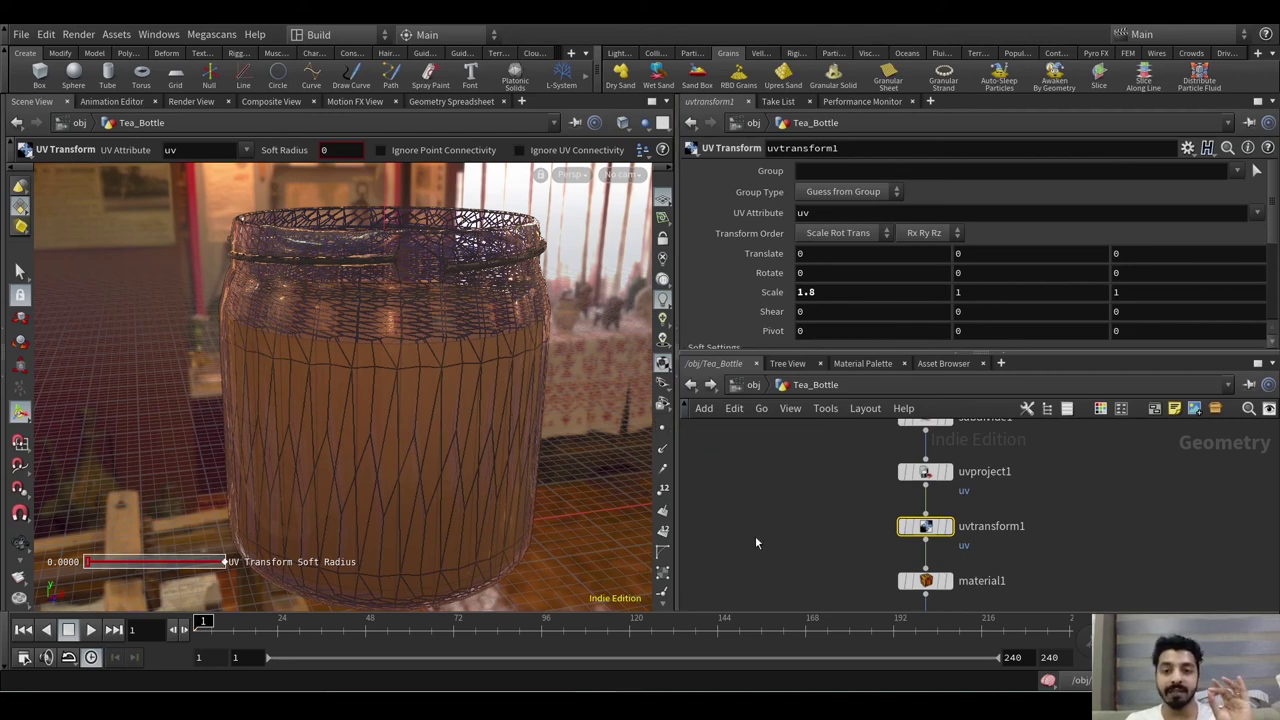
middle_drag(819, 507, 808, 543)
drag(825, 499, 986, 520)
click(988, 522)
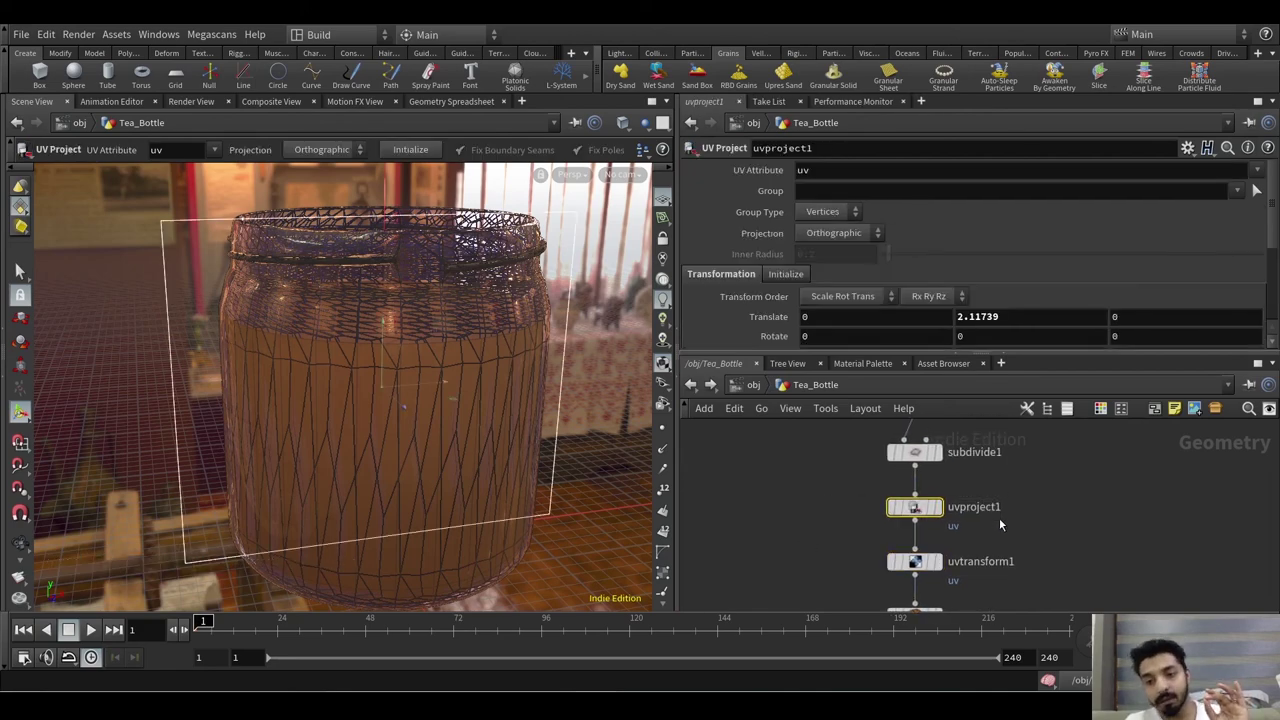
- Examine the orthographic UV projection plane around the jar from above and from the front
alt+drag(506, 419, 625, 442)
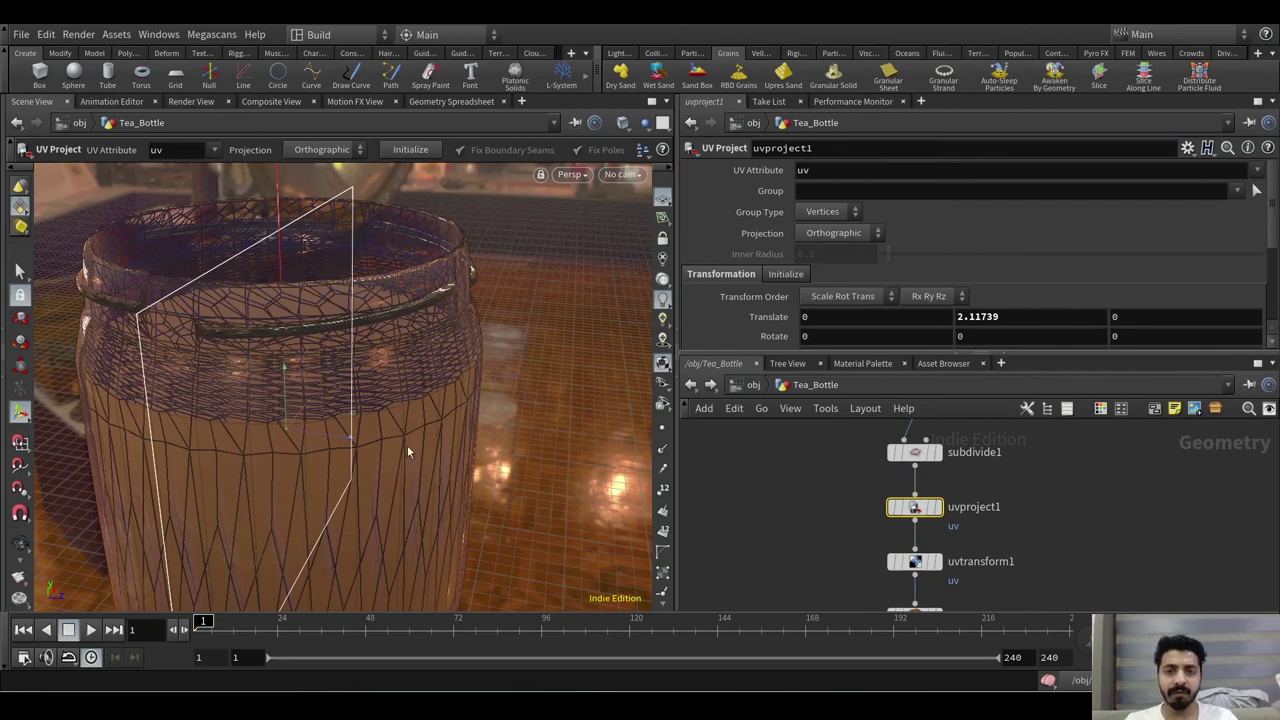
alt+scroll(405, 438, down, 3)
alt+drag(403, 429, 318, 438)
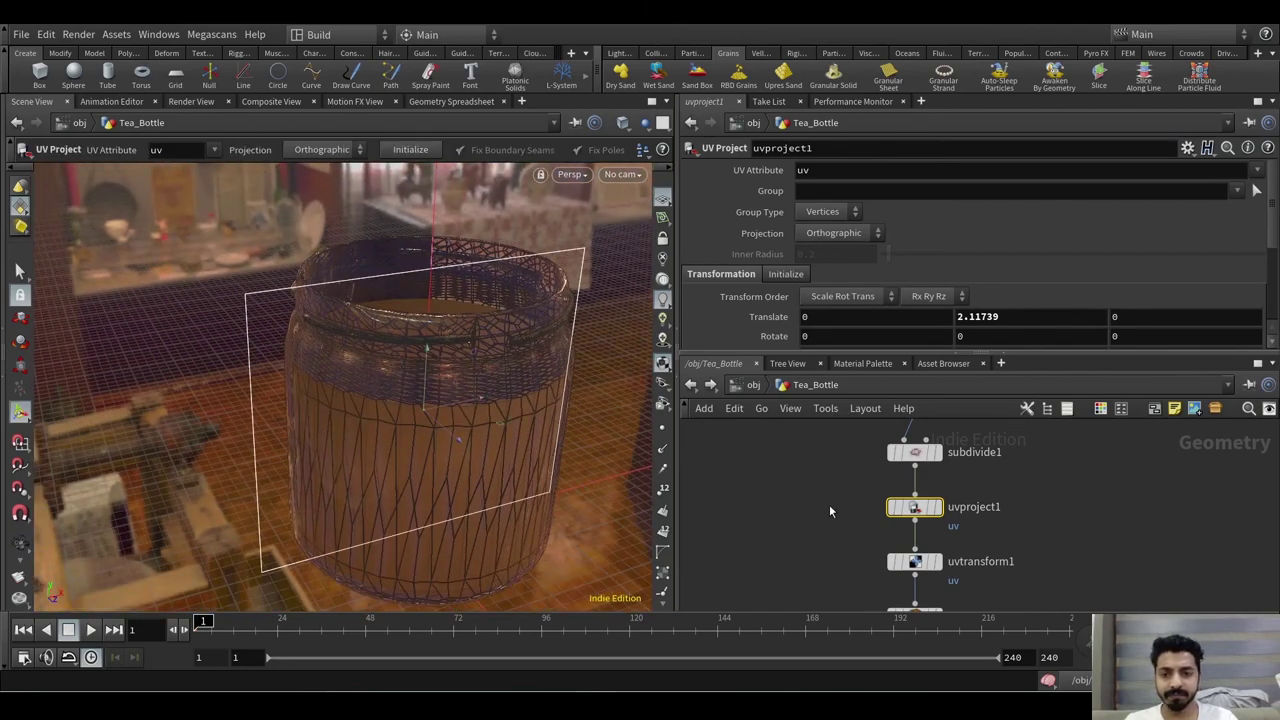
alt+drag(495, 395, 485, 333)
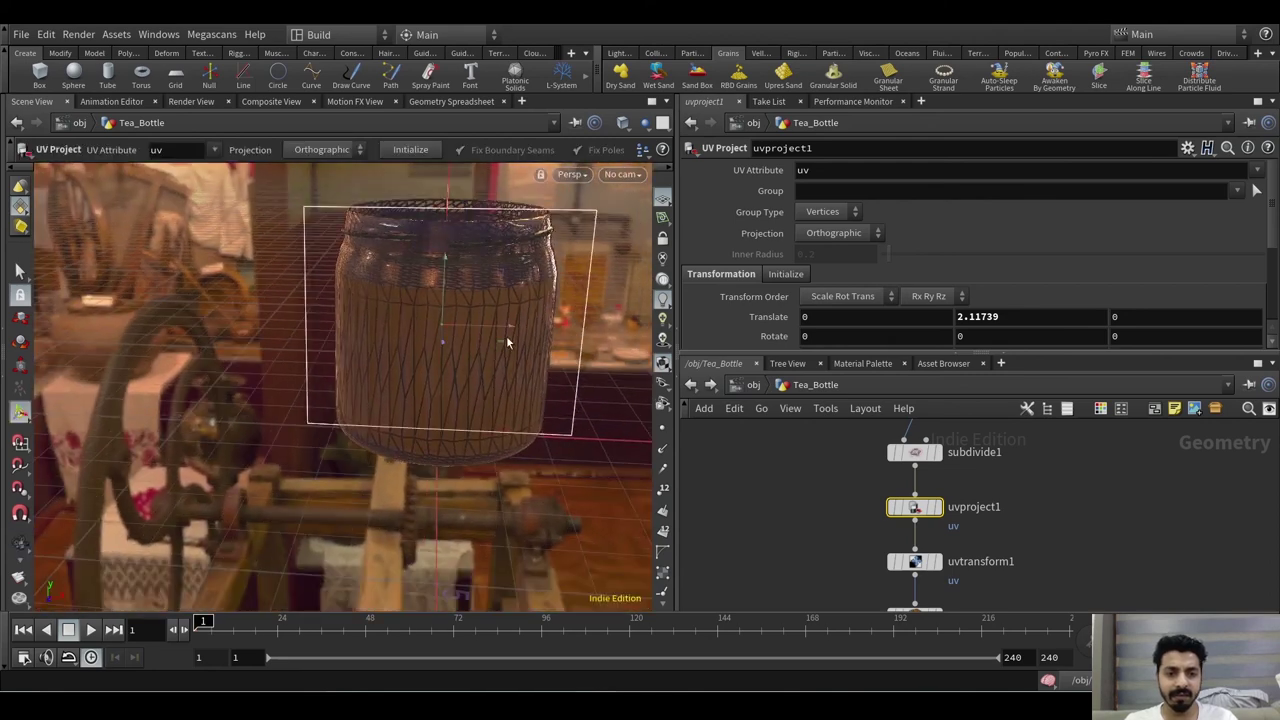
middle_drag(837, 541, 802, 490)
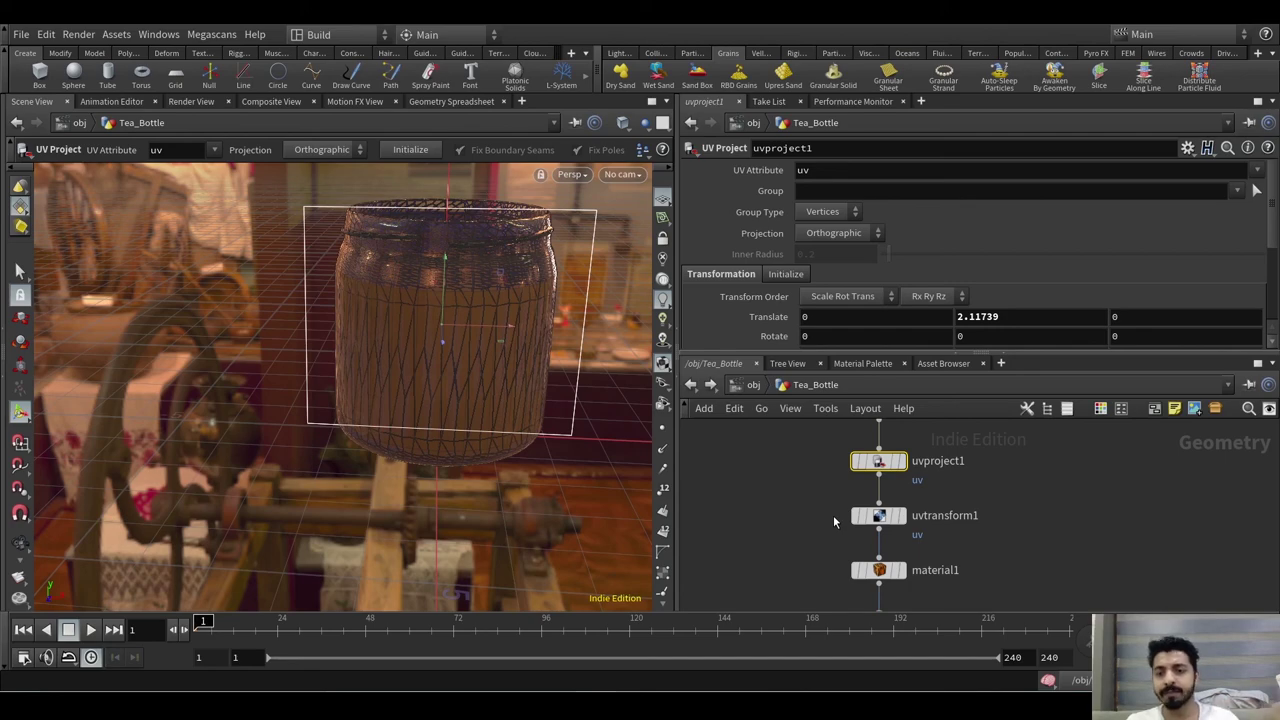
middle_drag(794, 509, 811, 436)
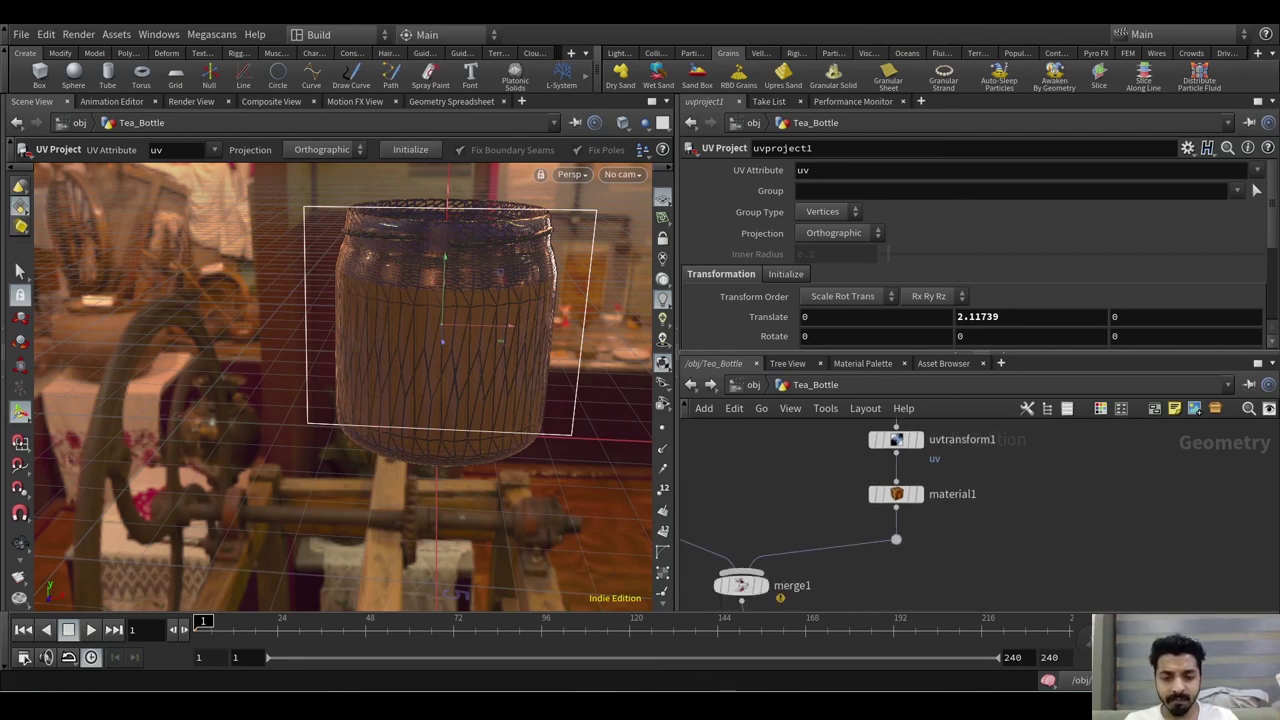
- Switch to Photoshop, hide the Visible layer in Texture.psd, and load the "replace to your LABEL" layer's outline as a selection
click(727, 704)
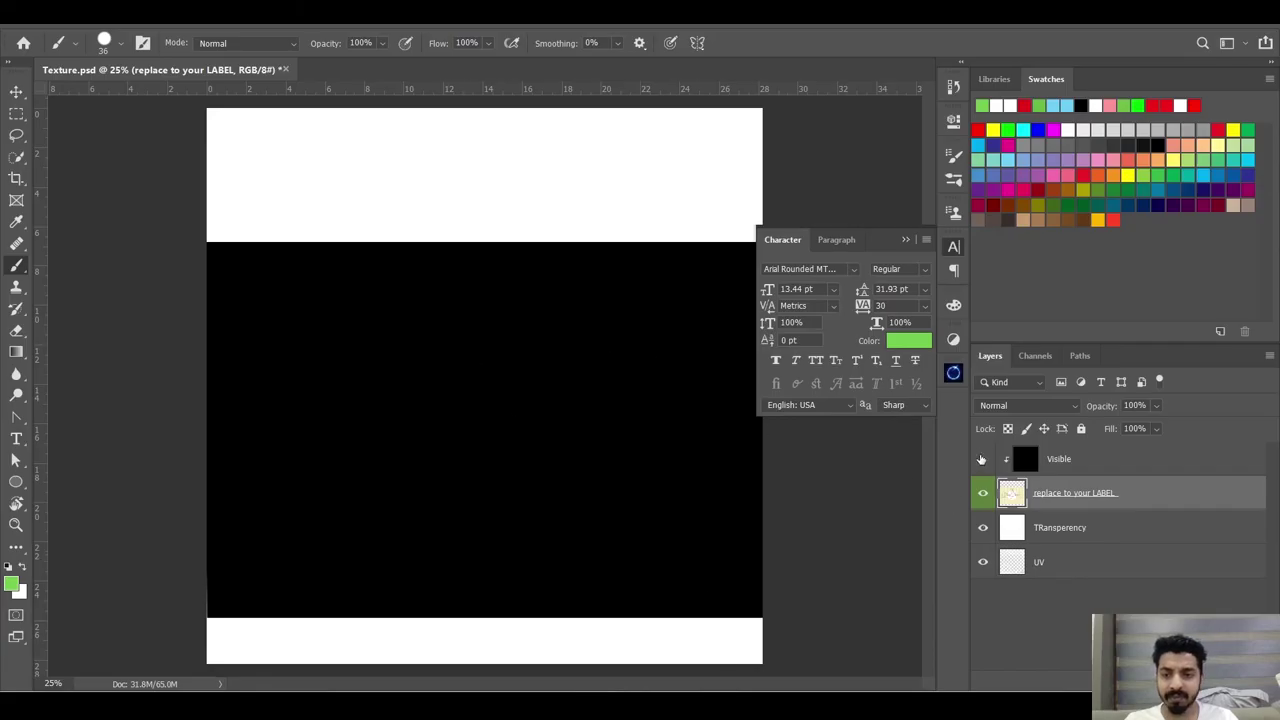
click(982, 459)
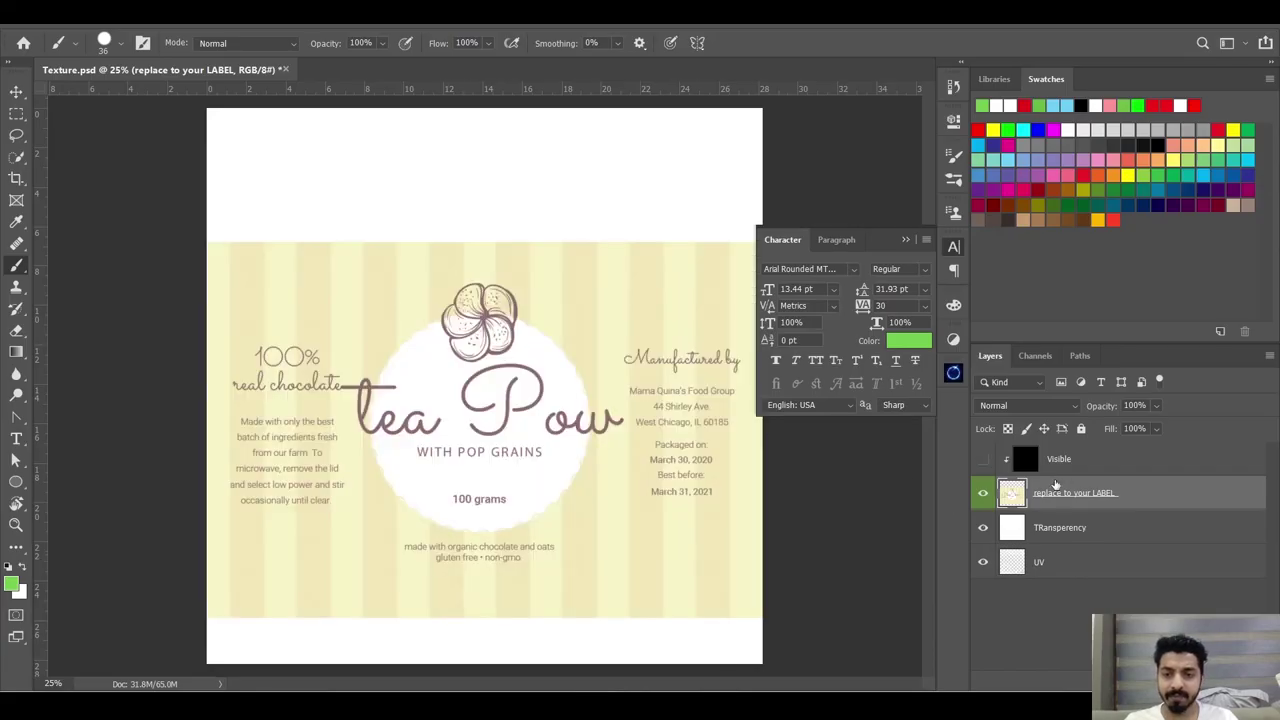
click(906, 240)
click(556, 687)
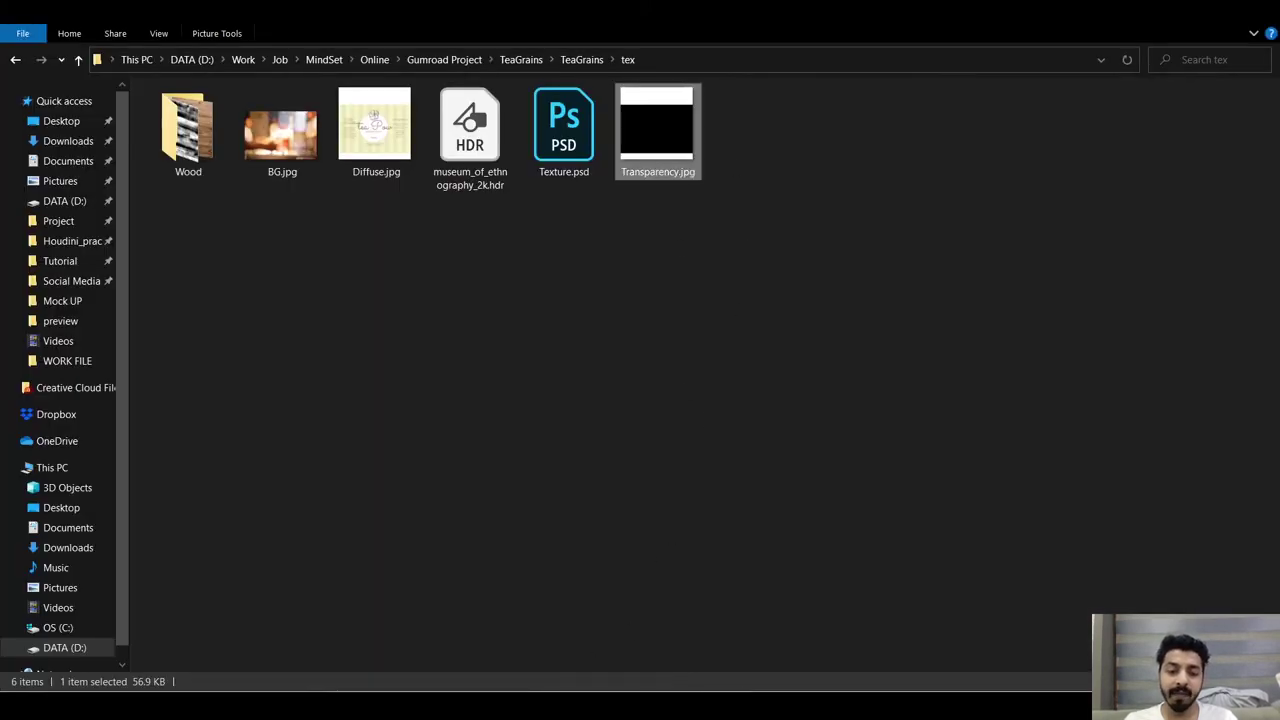
click(556, 687)
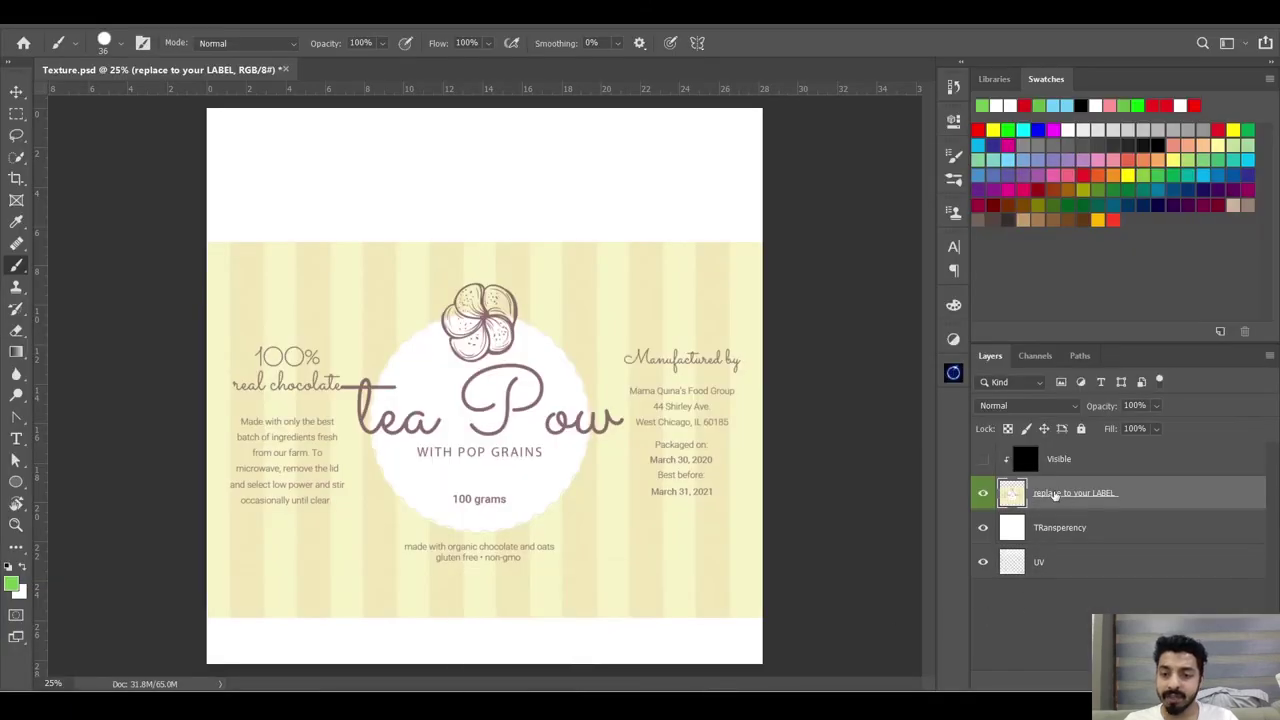
ctrl+click(1010, 497)
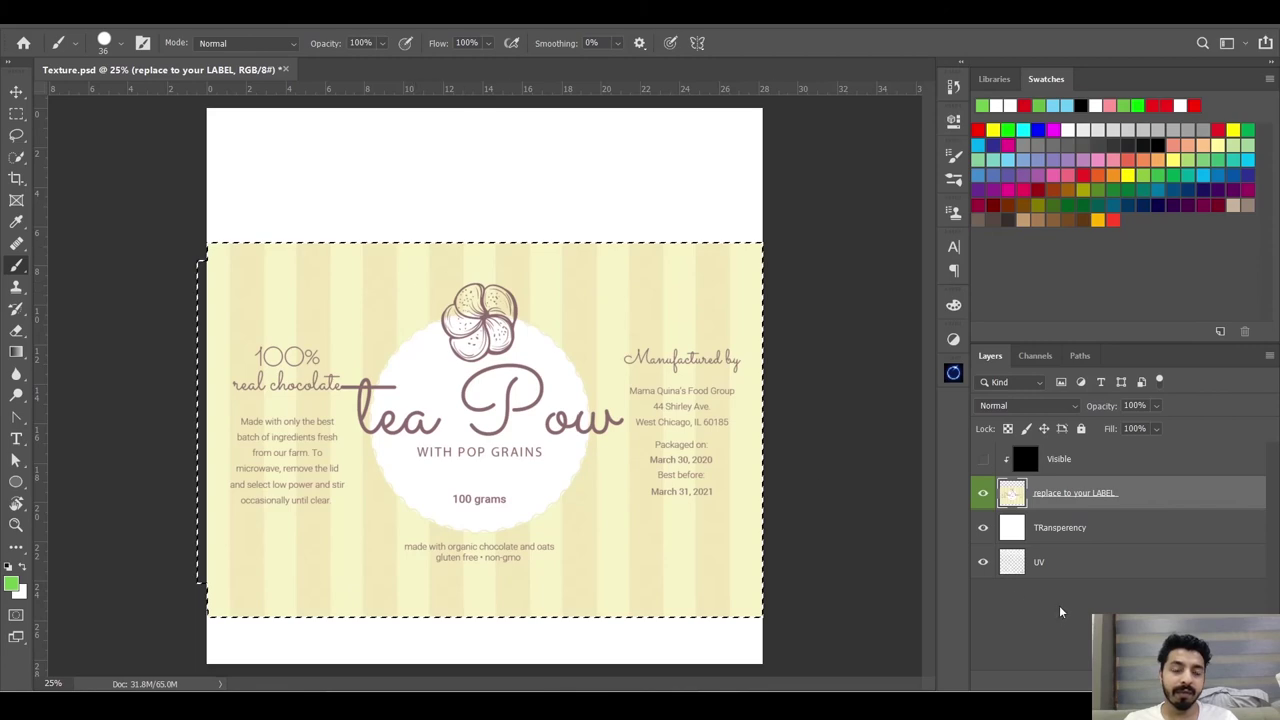
- Return to Houdini, jump from material1 to its glass shader, and display the shader's texture settings
click(568, 698)
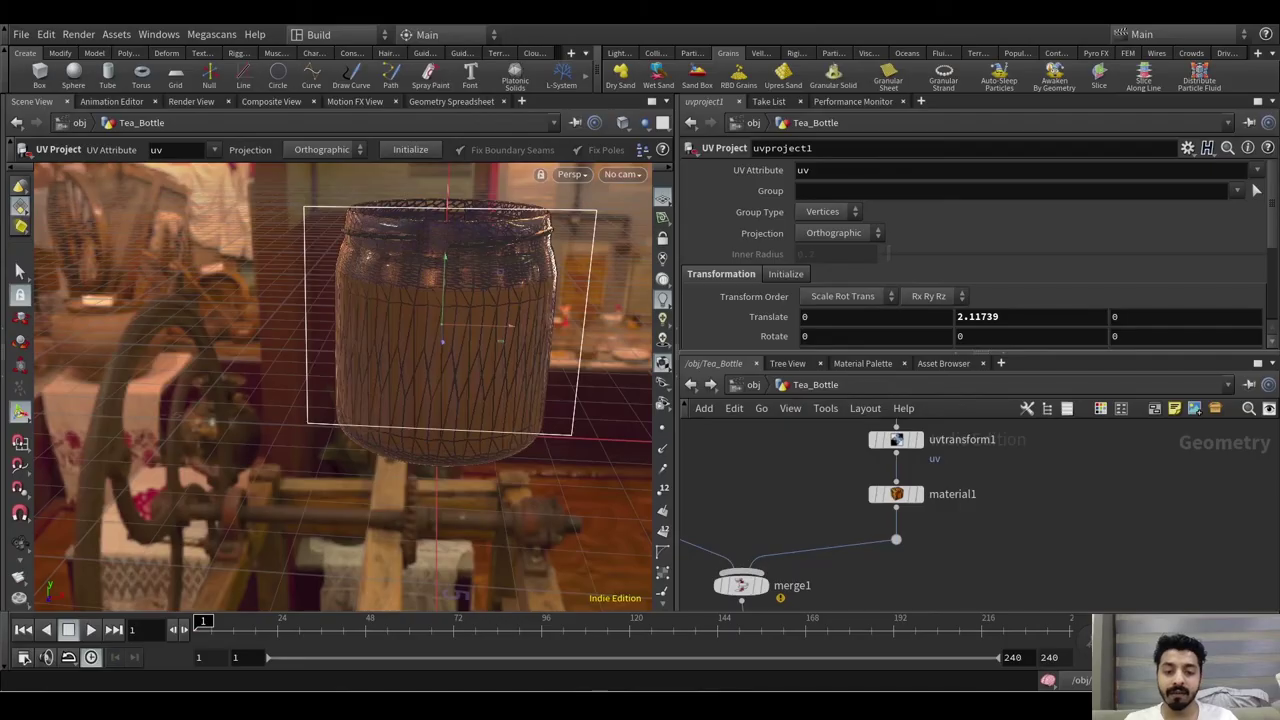
click(896, 494)
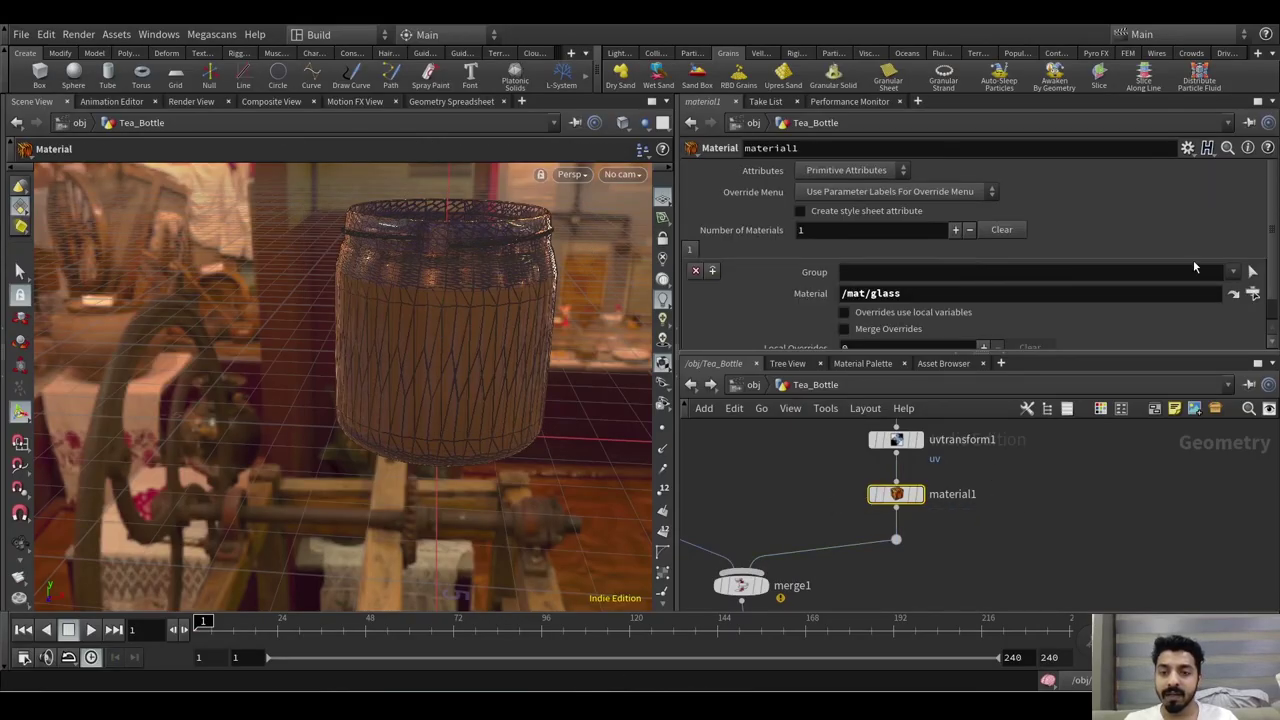
click(1234, 294)
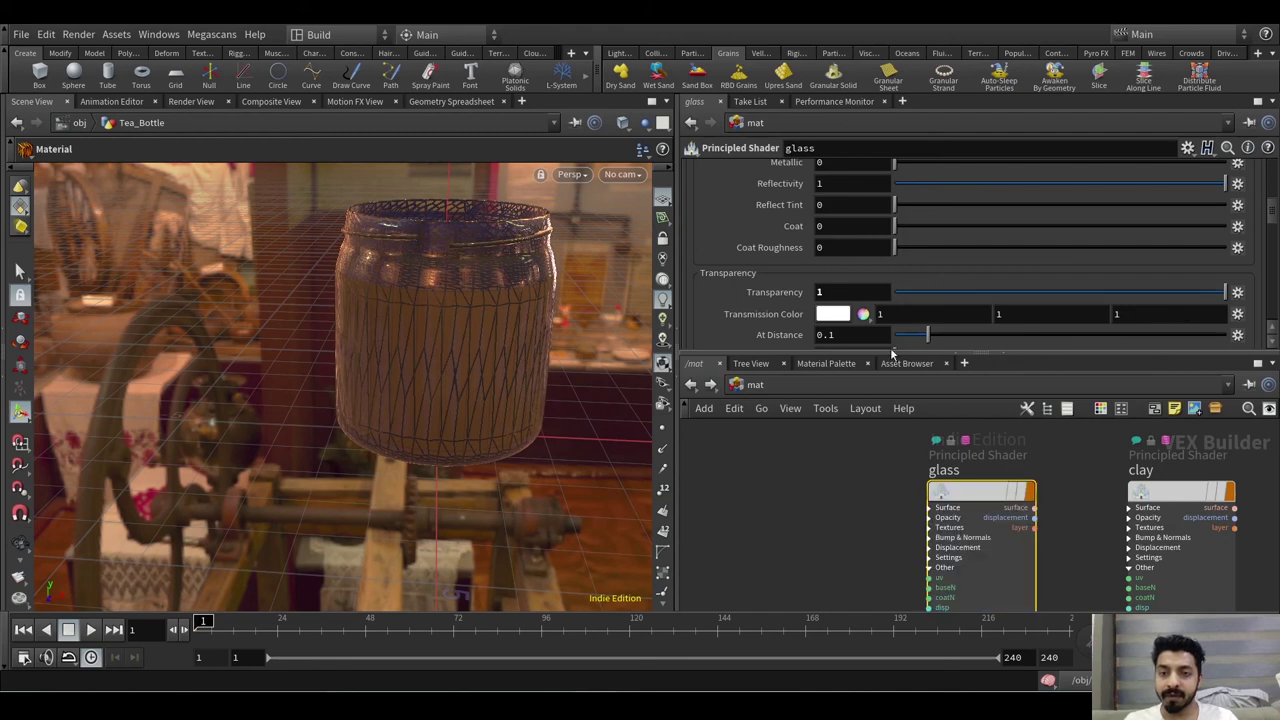
scroll(850, 260, up, 5)
click(797, 176)
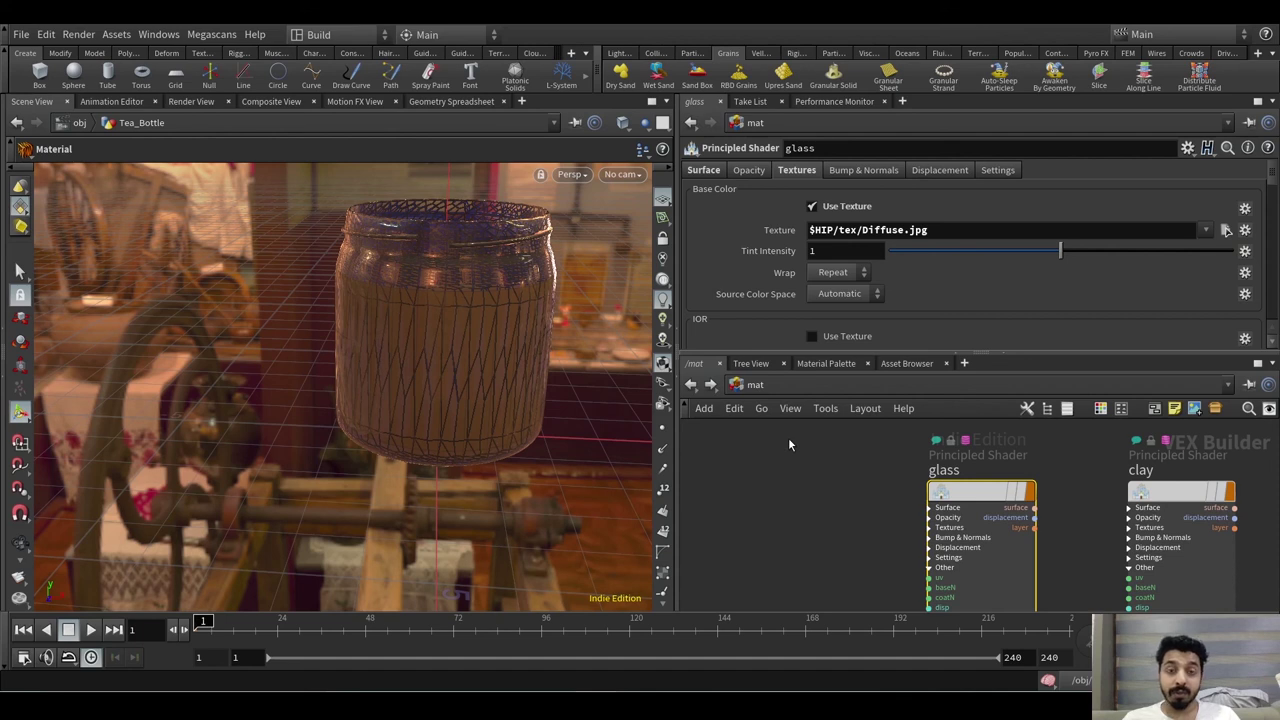
- Switch the network view to out and review the RE_TeaGrains_only, RE_TeaAd and TEST Mantra nodes
click(764, 386)
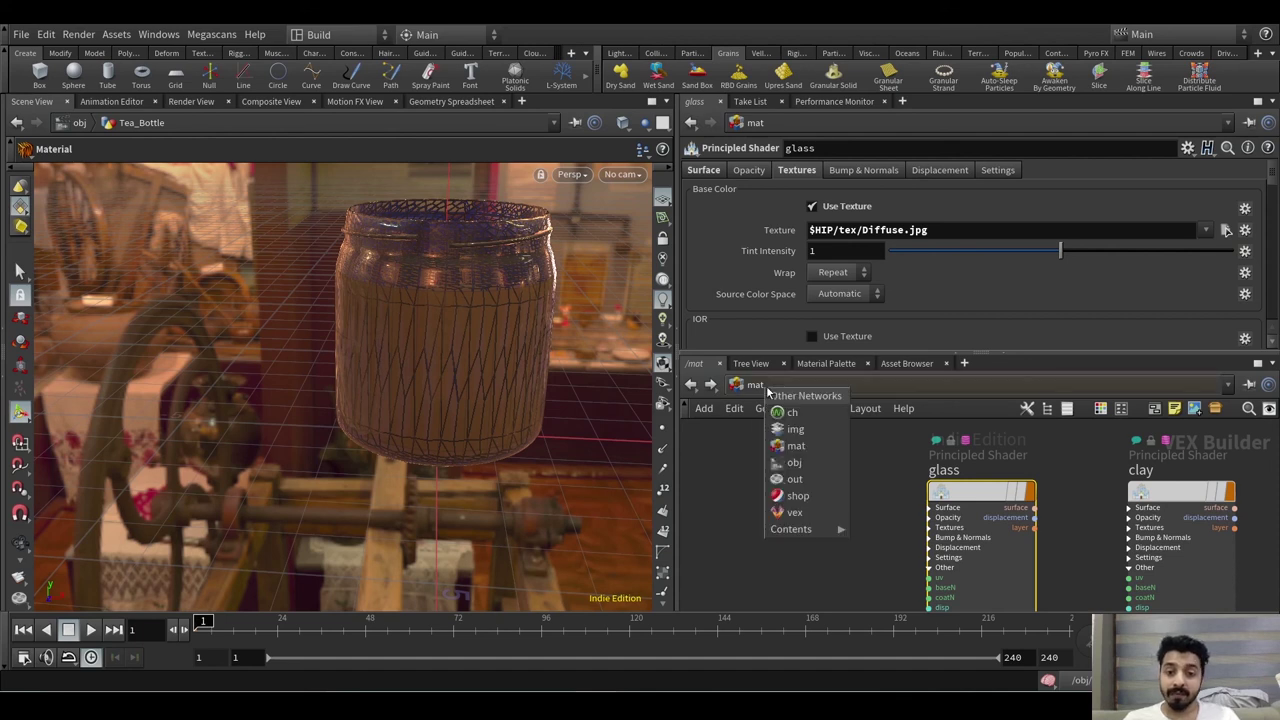
click(797, 482)
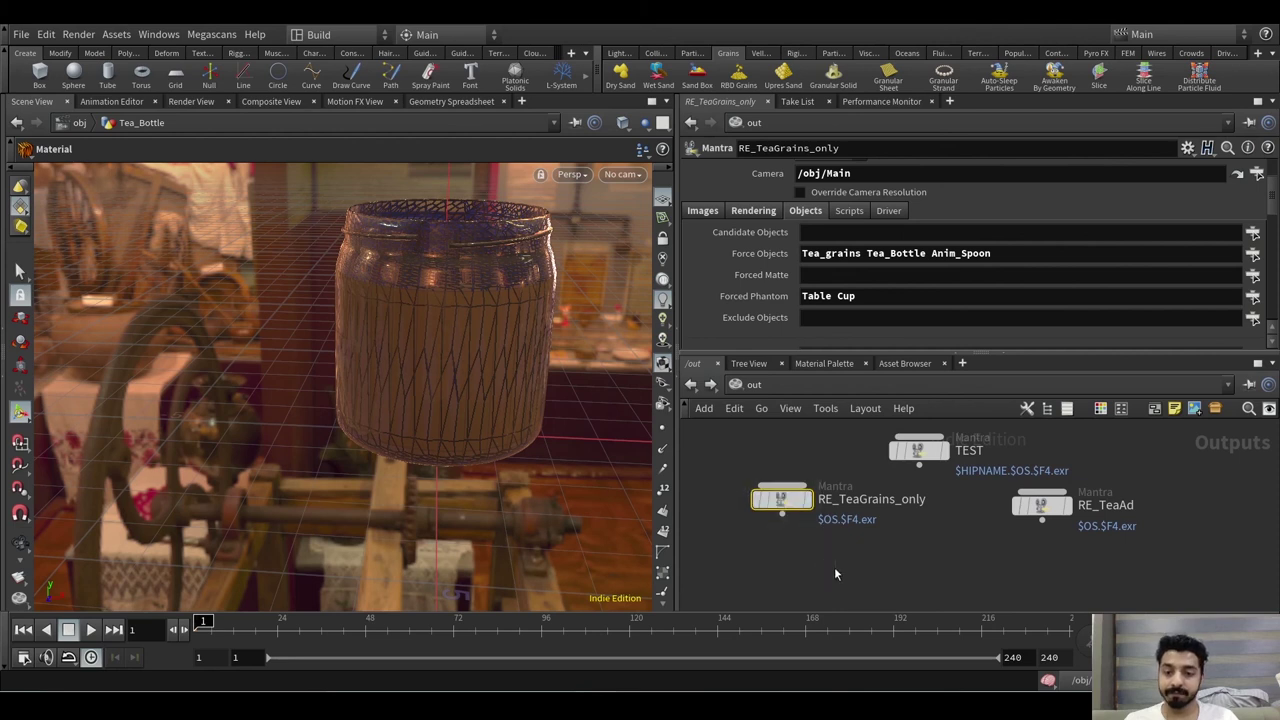
click(1042, 505)
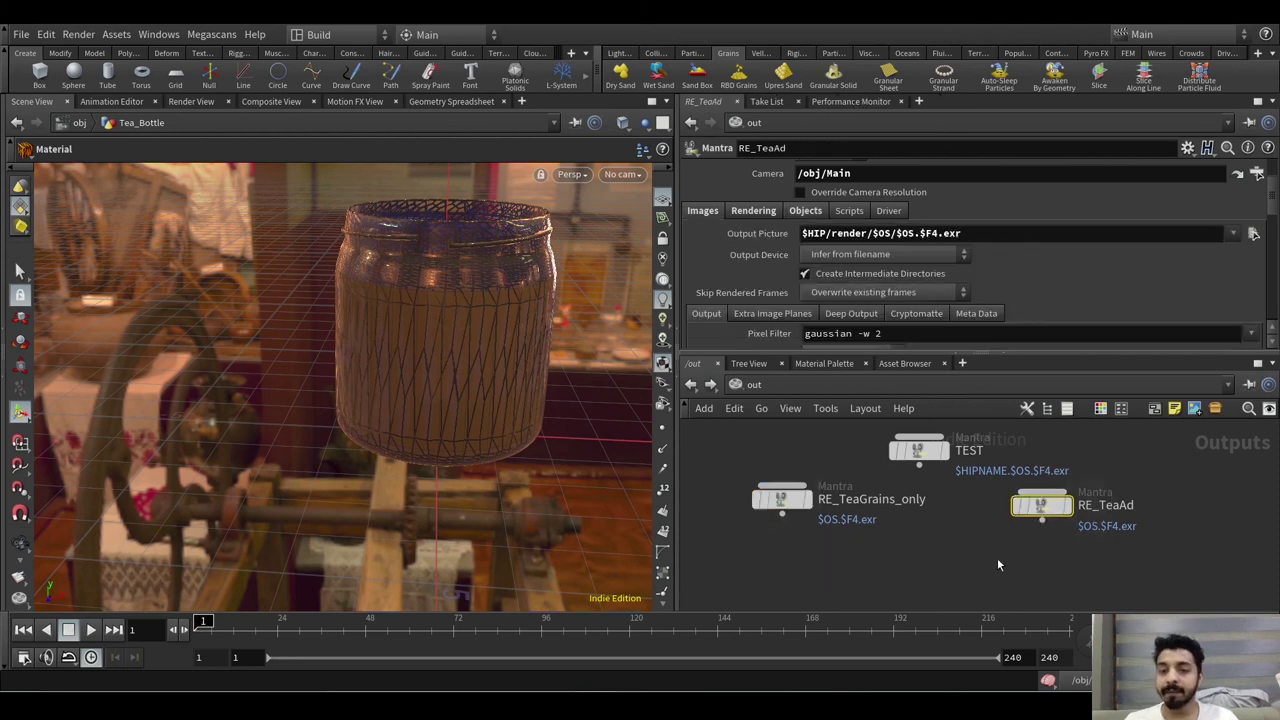
click(918, 450)
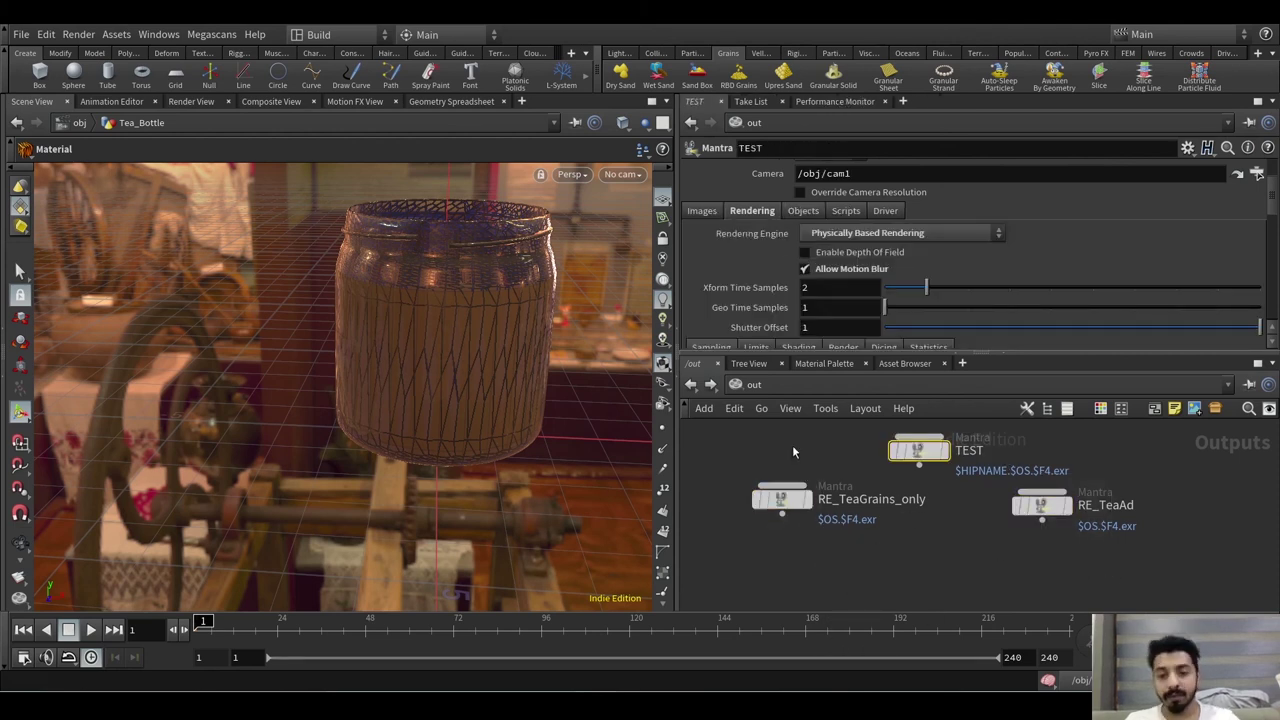
click(782, 498)
drag(1084, 603, 1036, 488)
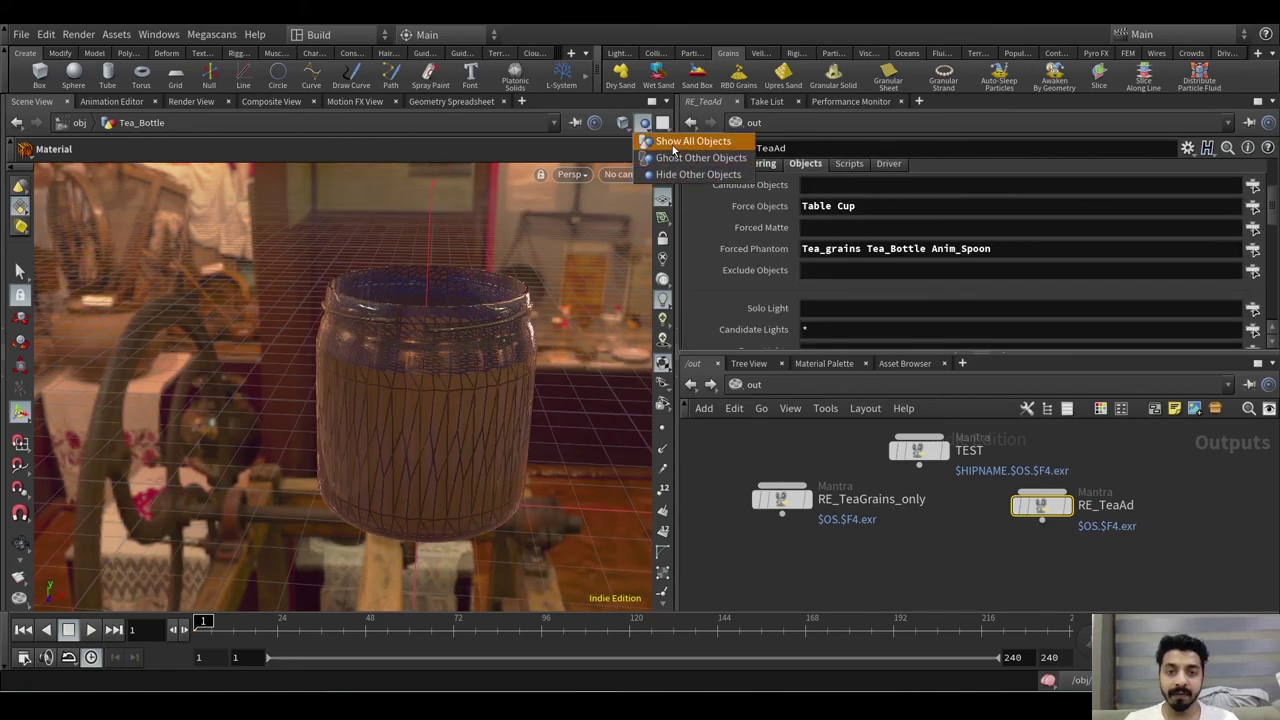
- Show all objects in the viewport and frame the cup and jar through the Main camera
click(674, 145)
scroll(568, 363, down, 3)
drag(566, 362, 393, 330)
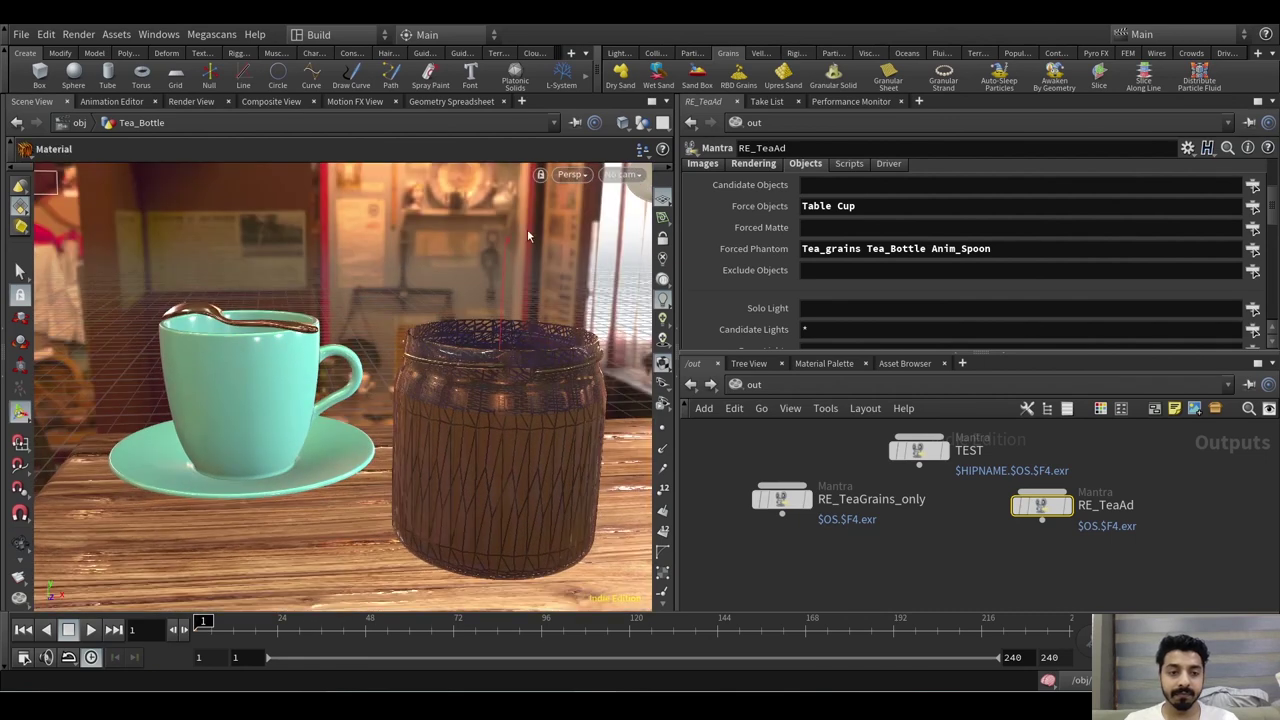
click(620, 174)
click(637, 251)
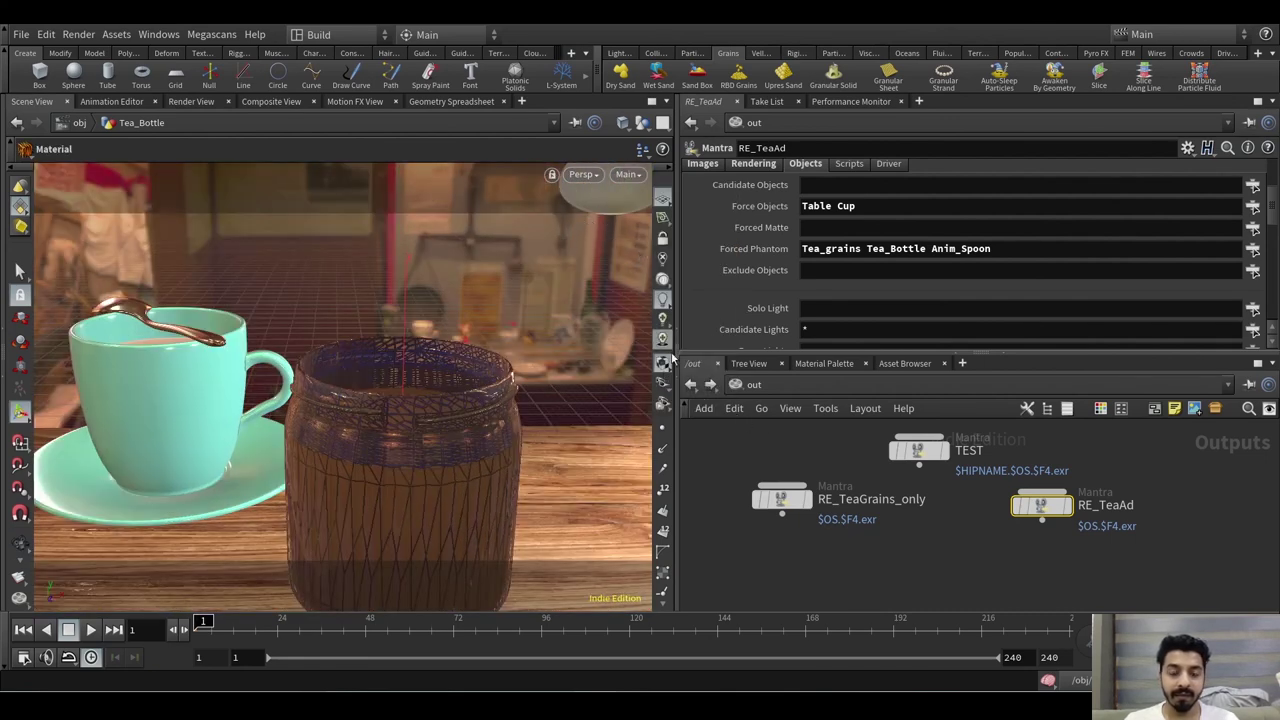
alt+scroll(551, 343, down, 1)
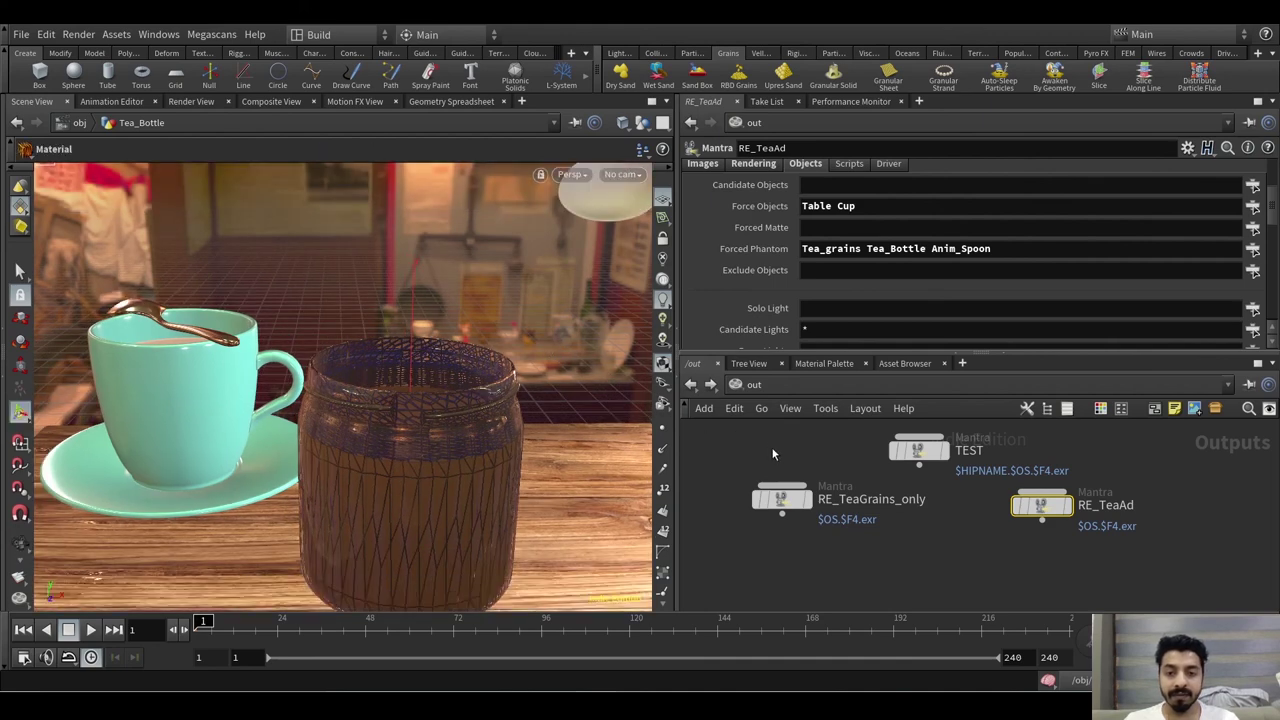
- Compare the forced and phantom objects of RE_TeaGrains_only and RE_TeaAd, and check RE_TeaAd's lights, frame range and camera
click(782, 498)
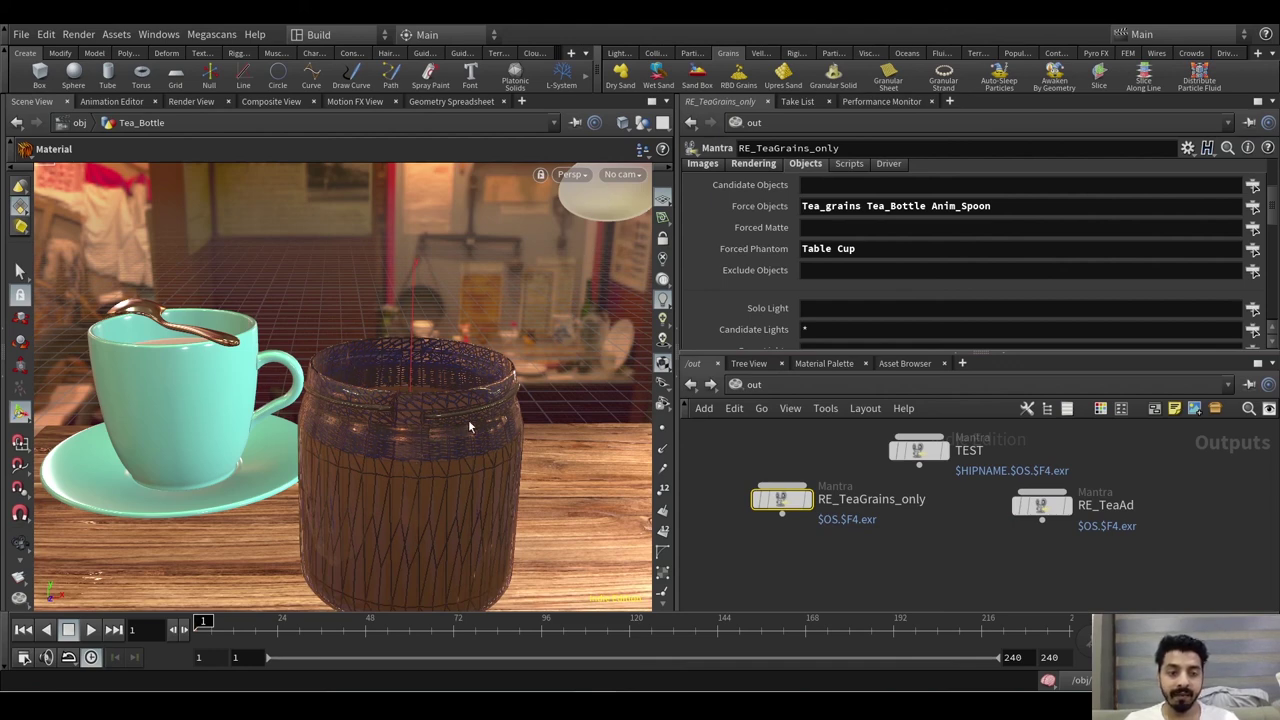
click(1042, 505)
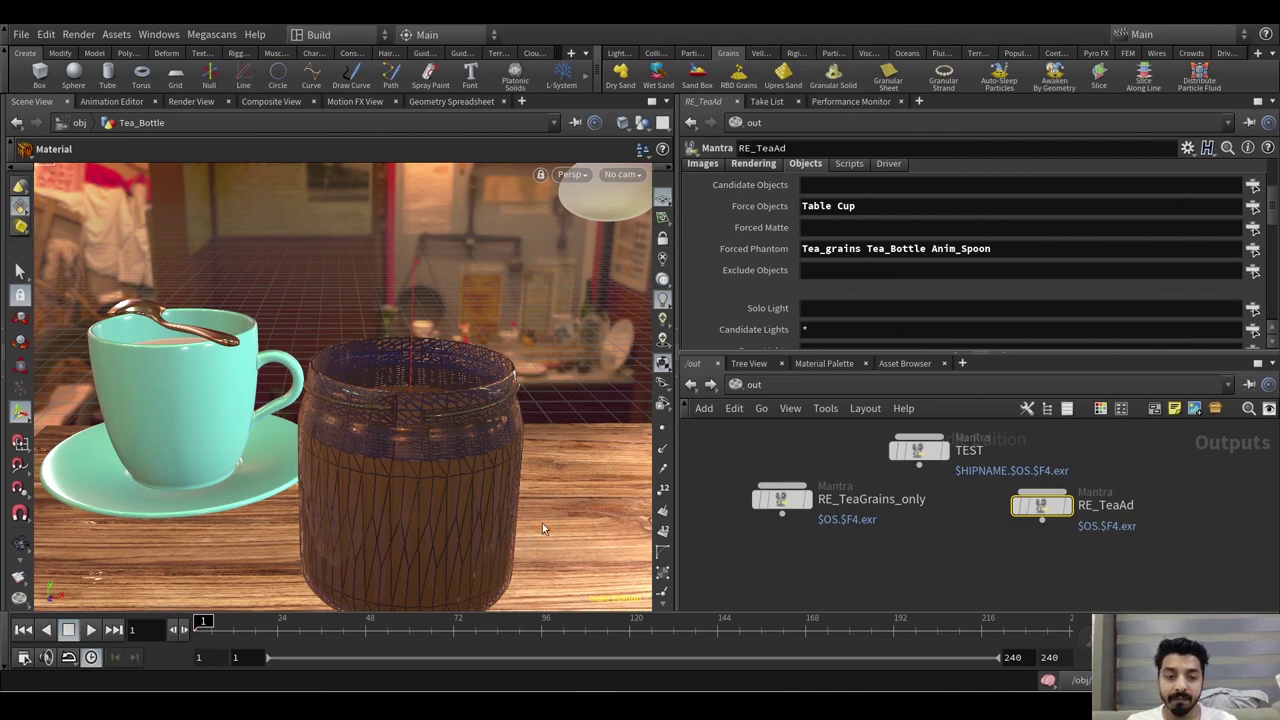
scroll(1108, 278, down, 3)
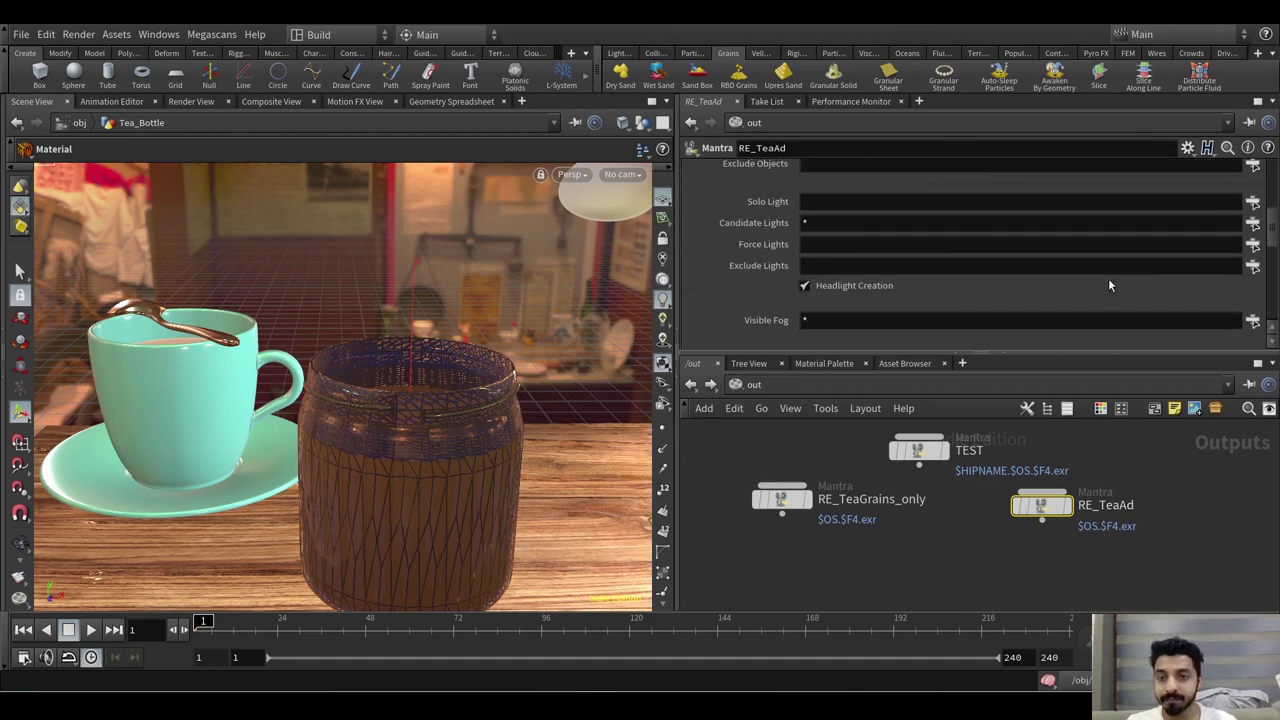
scroll(1108, 280, up, 2)
scroll(1107, 284, up, 5)
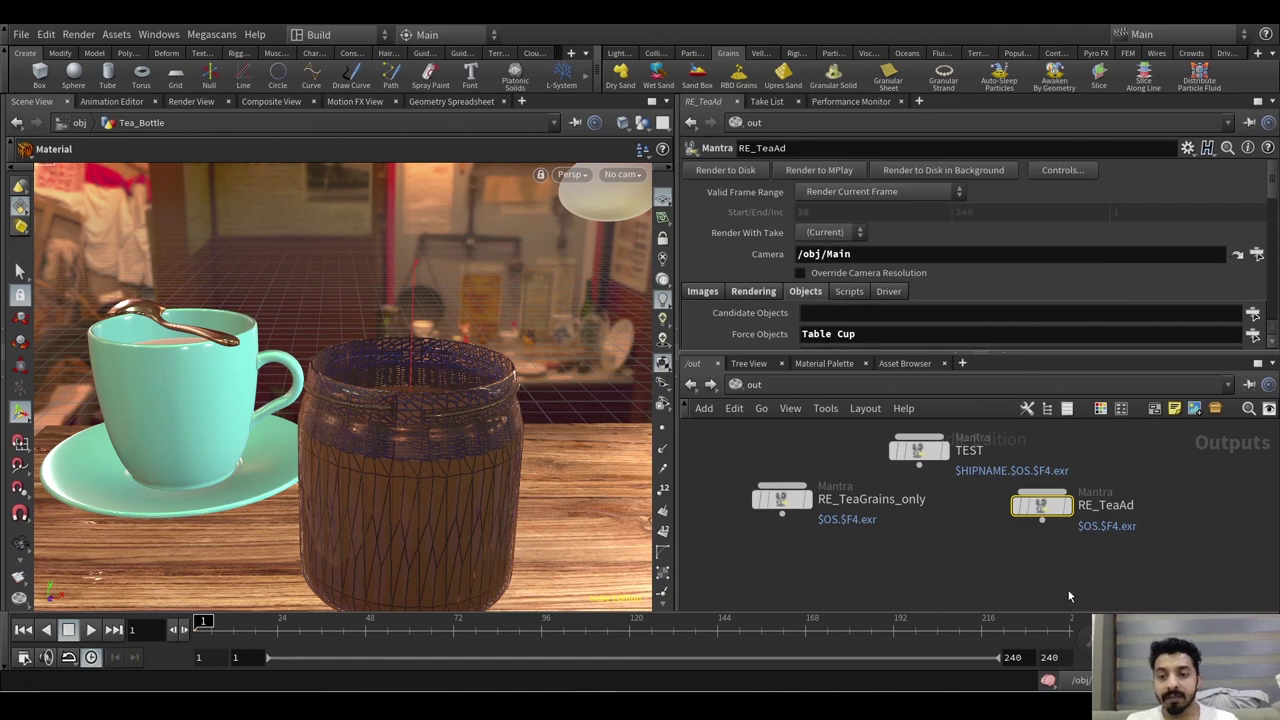
drag(740, 445, 820, 562)
click(1045, 505)
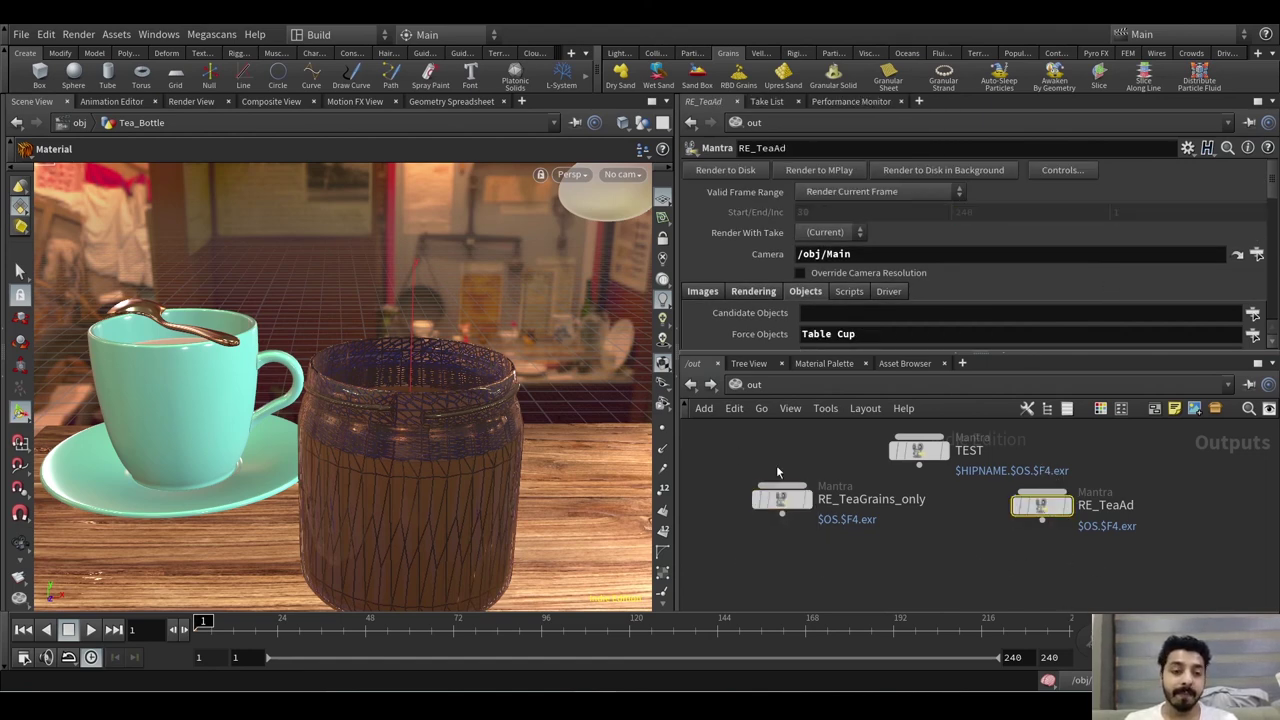
- Set the start frame of the RE_TeaGrains_only Mantra node's render range to 1
mouse_move(775, 498)
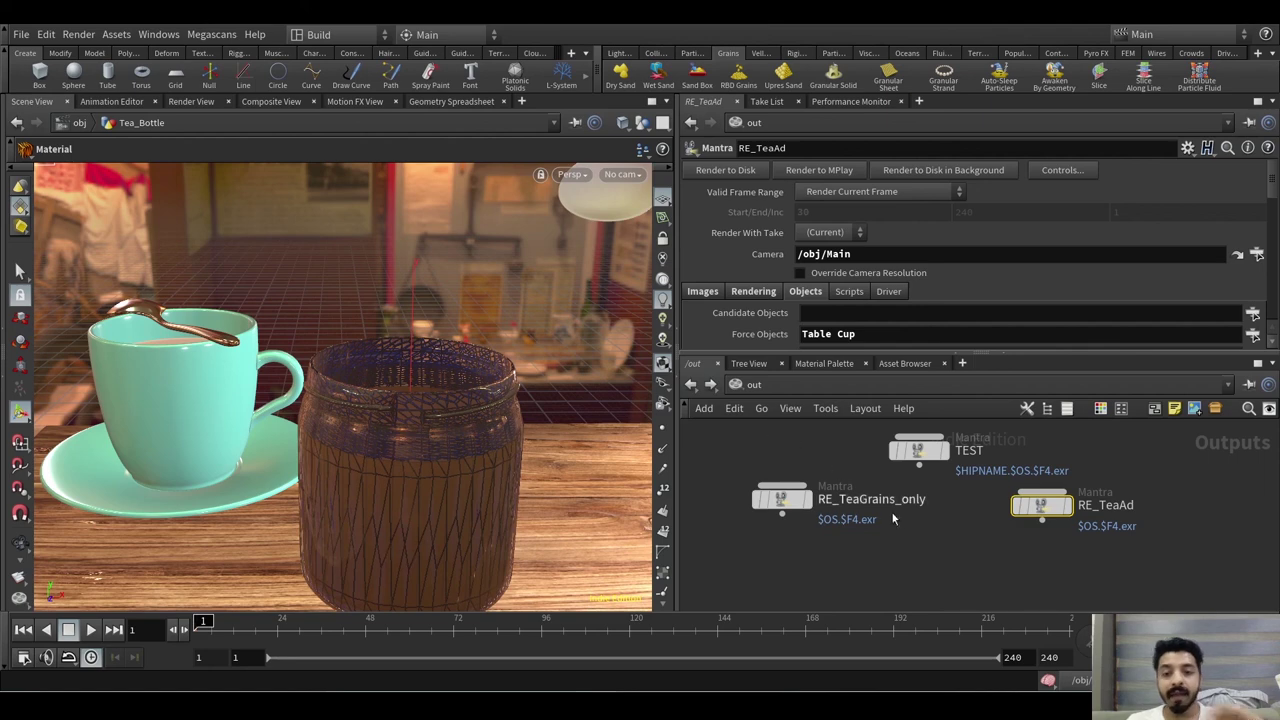
drag(813, 439, 768, 543)
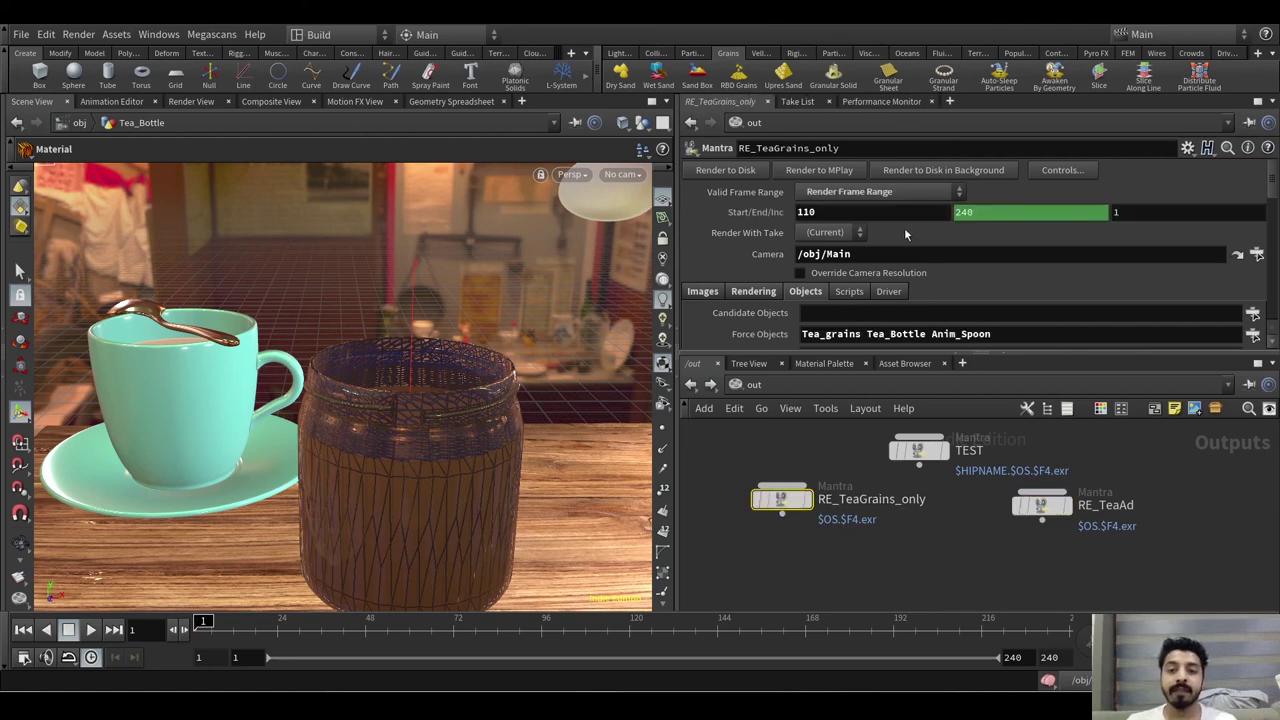
double_click(830, 212)
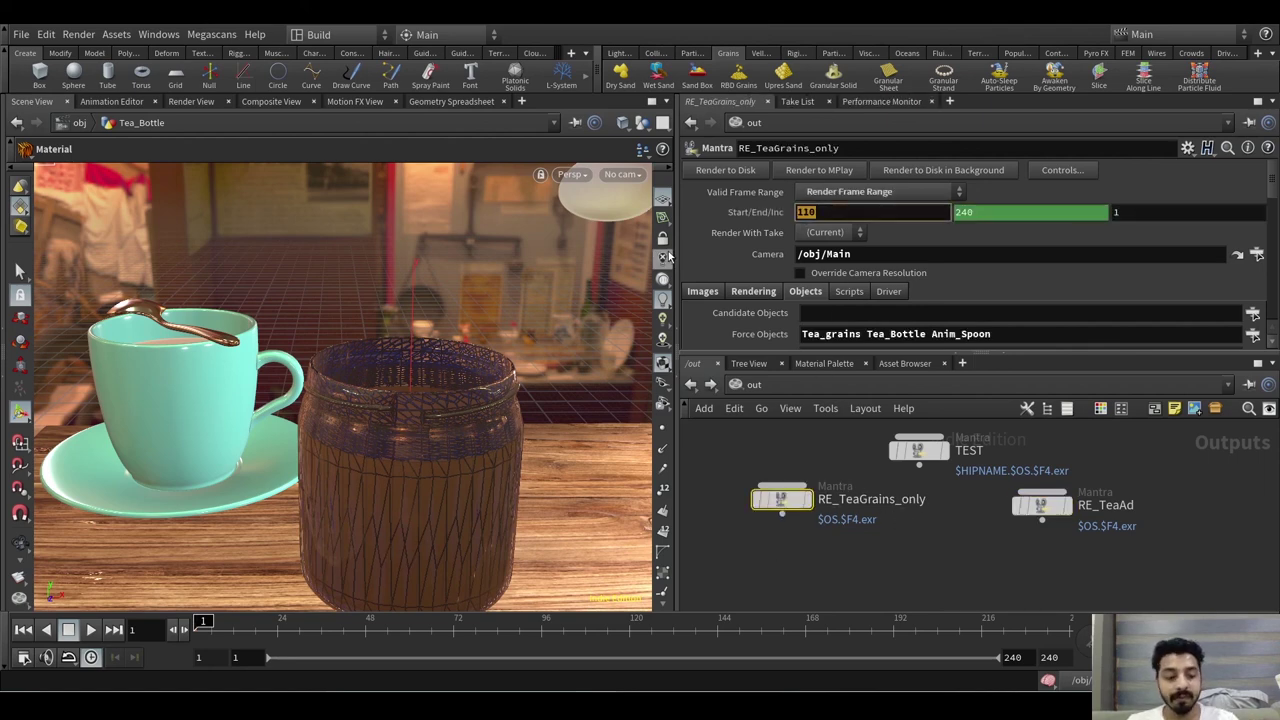
text(1)
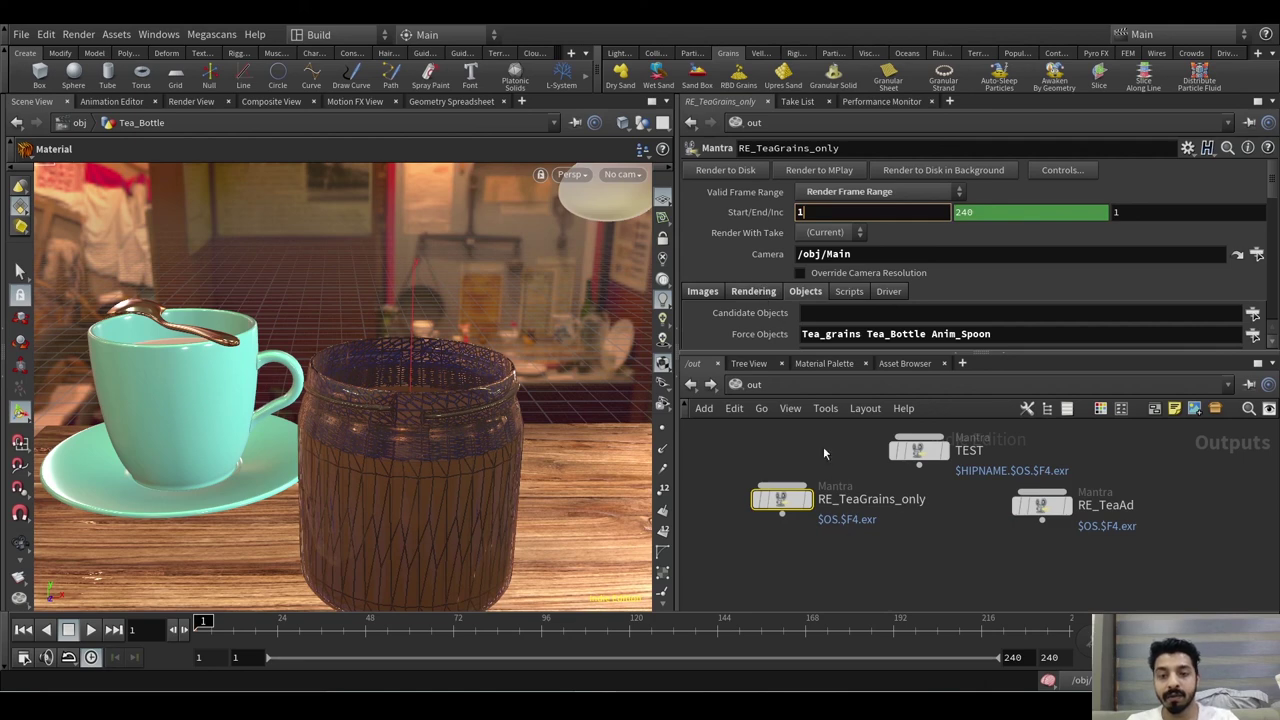
key(Return)
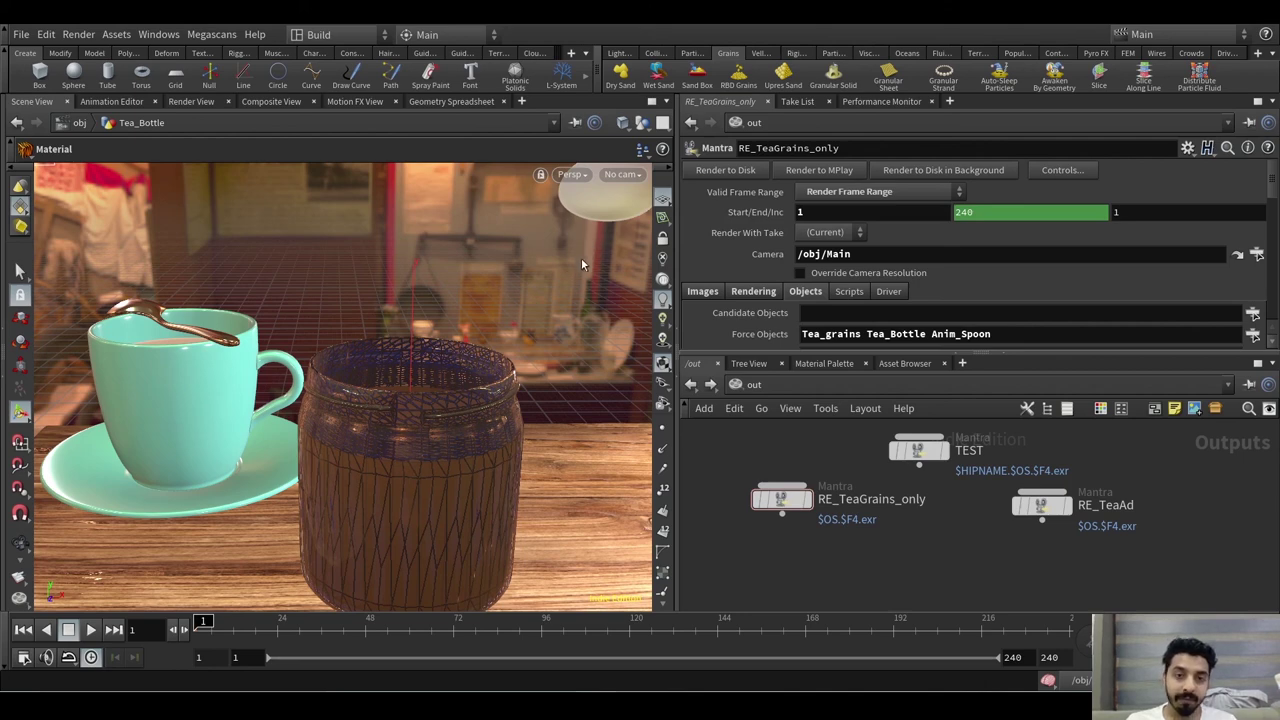
- Compare the frame range and forced objects of RE_TeaAd with those of RE_TeaGrains_only
click(1055, 494)
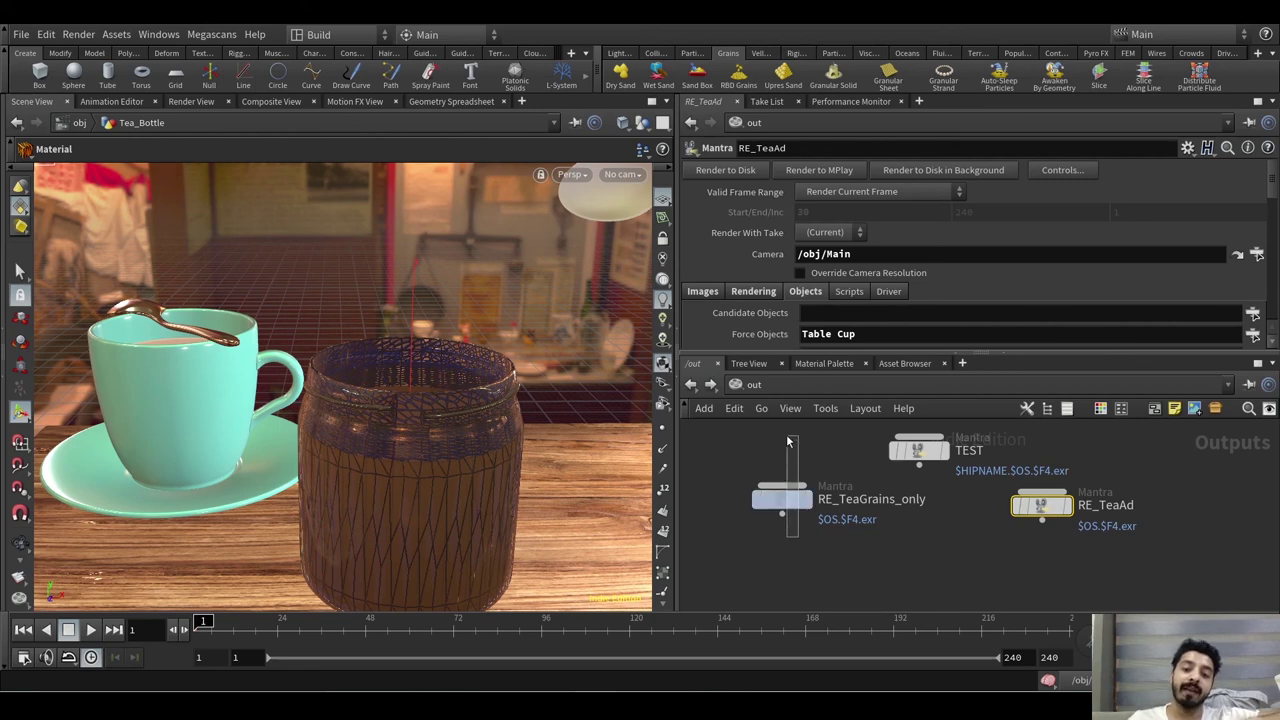
click(782, 498)
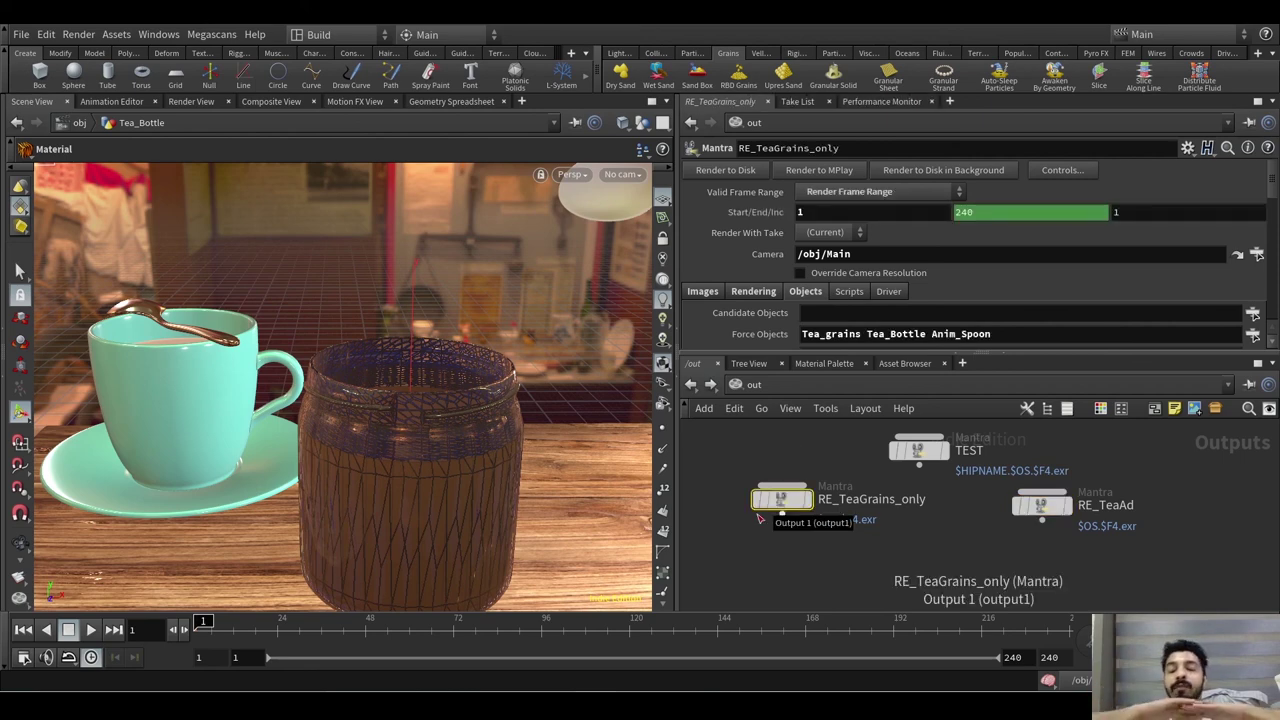
mouse_move(1070, 519)
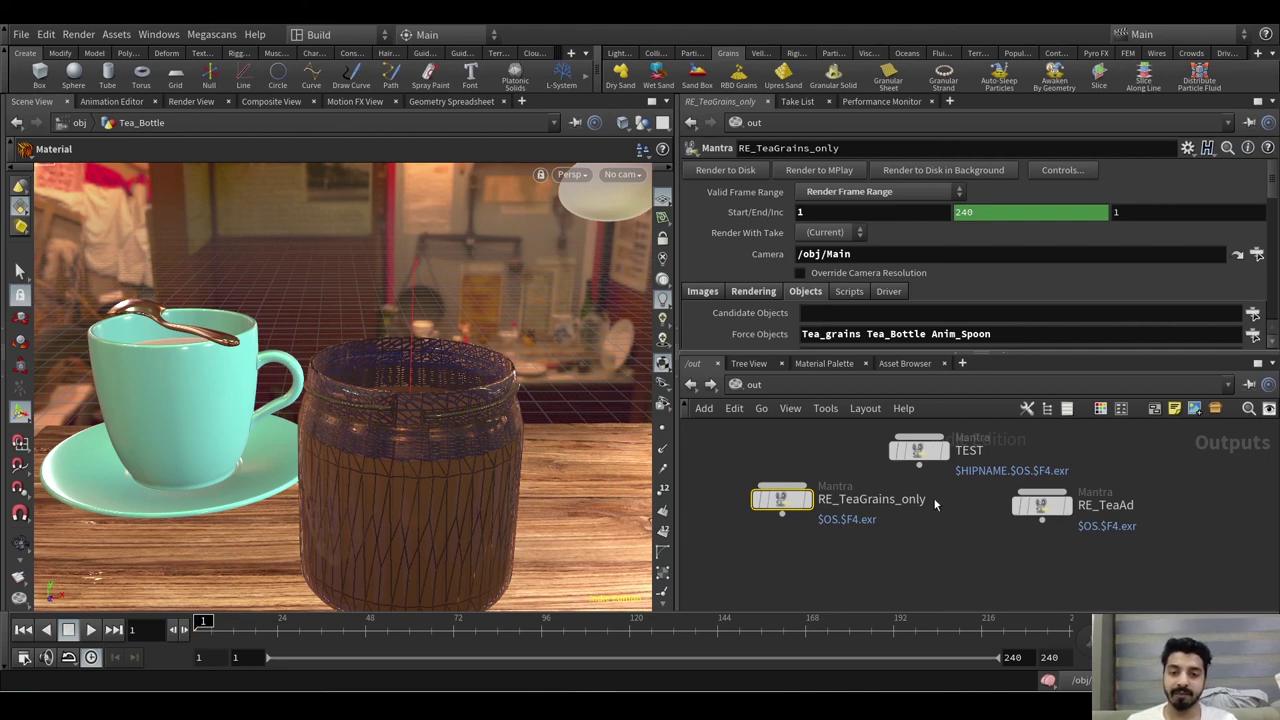
- Return the network view to obj, select Anim_Spoon, and inspect the spoon beside the cup and jar
click(785, 388)
click(796, 415)
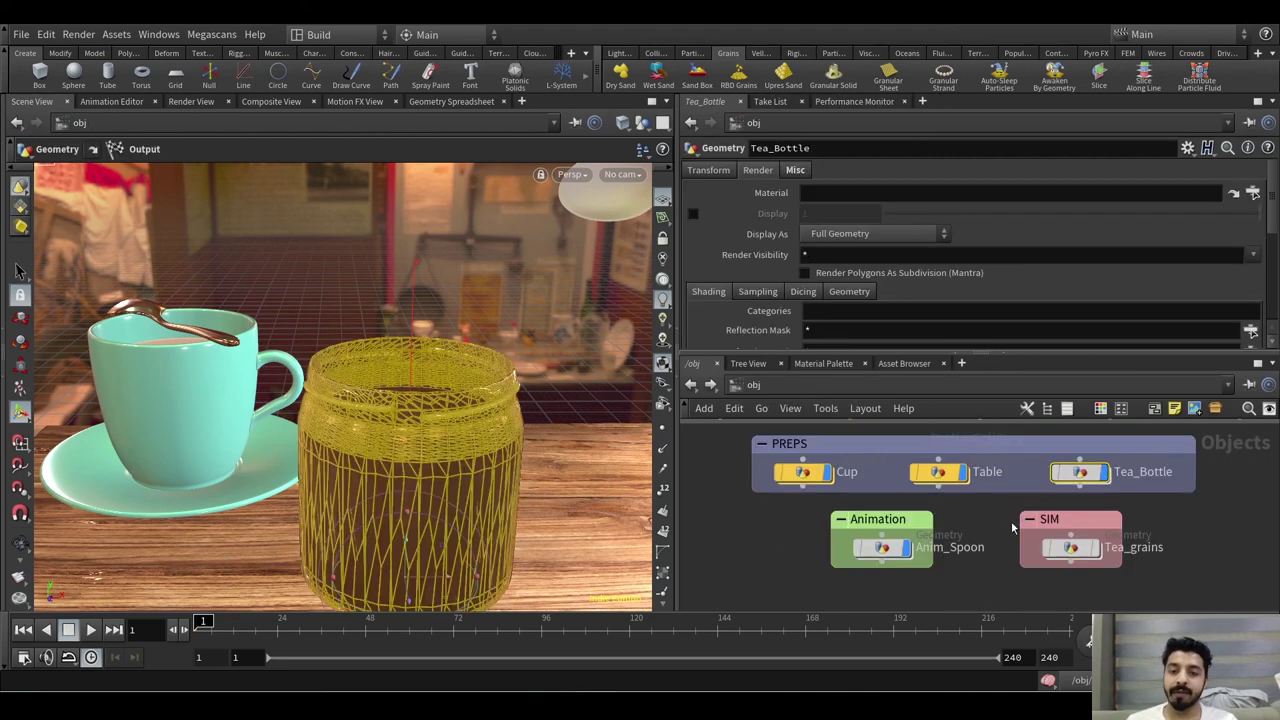
click(948, 540)
scroll(948, 534, down, 3)
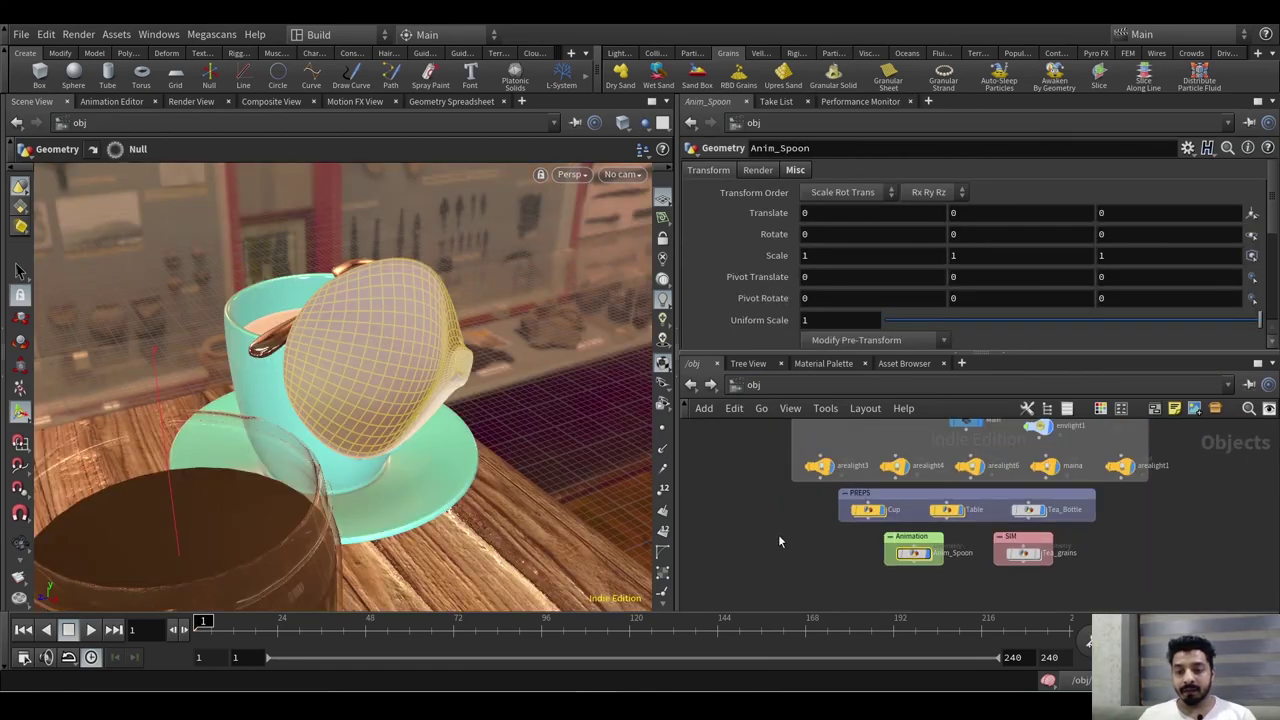
alt+drag(515, 434, 580, 547)
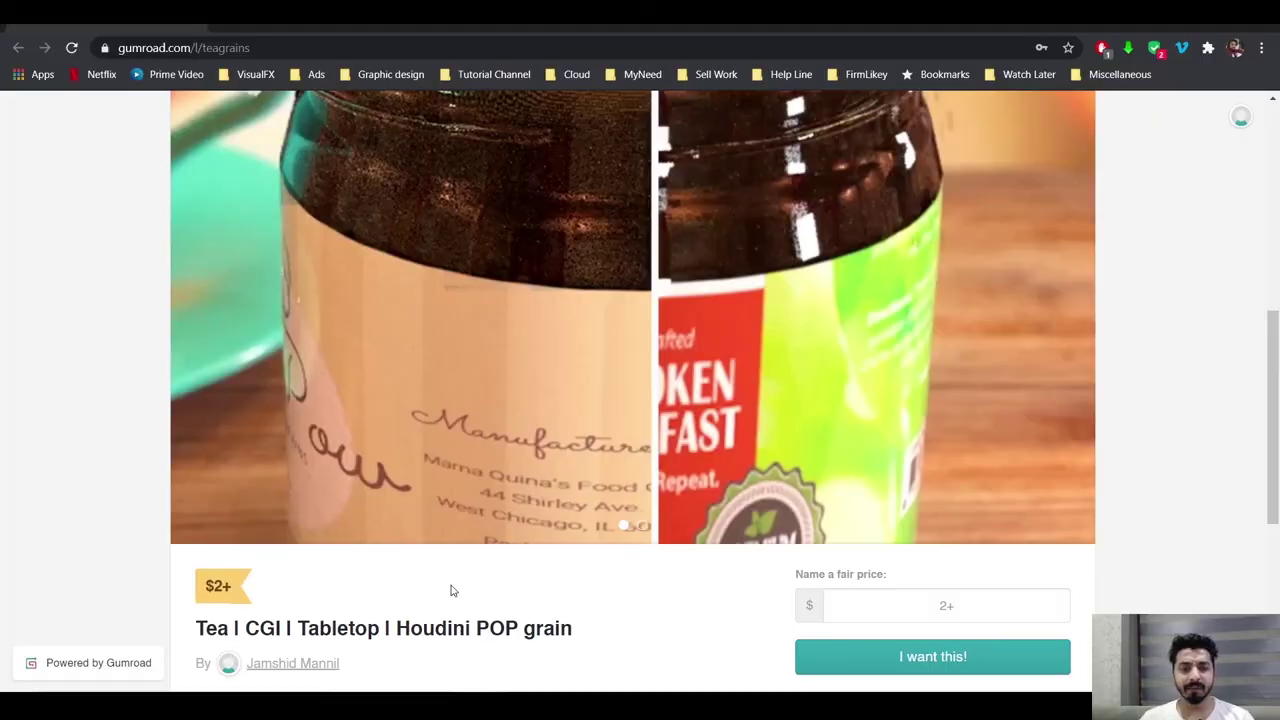
- Switch to the Gumroad teagrains page in the browser, look over its preview, and go through its edit page to the product list
scroll(190, 392, down, 4)
scroll(190, 392, up, 5)
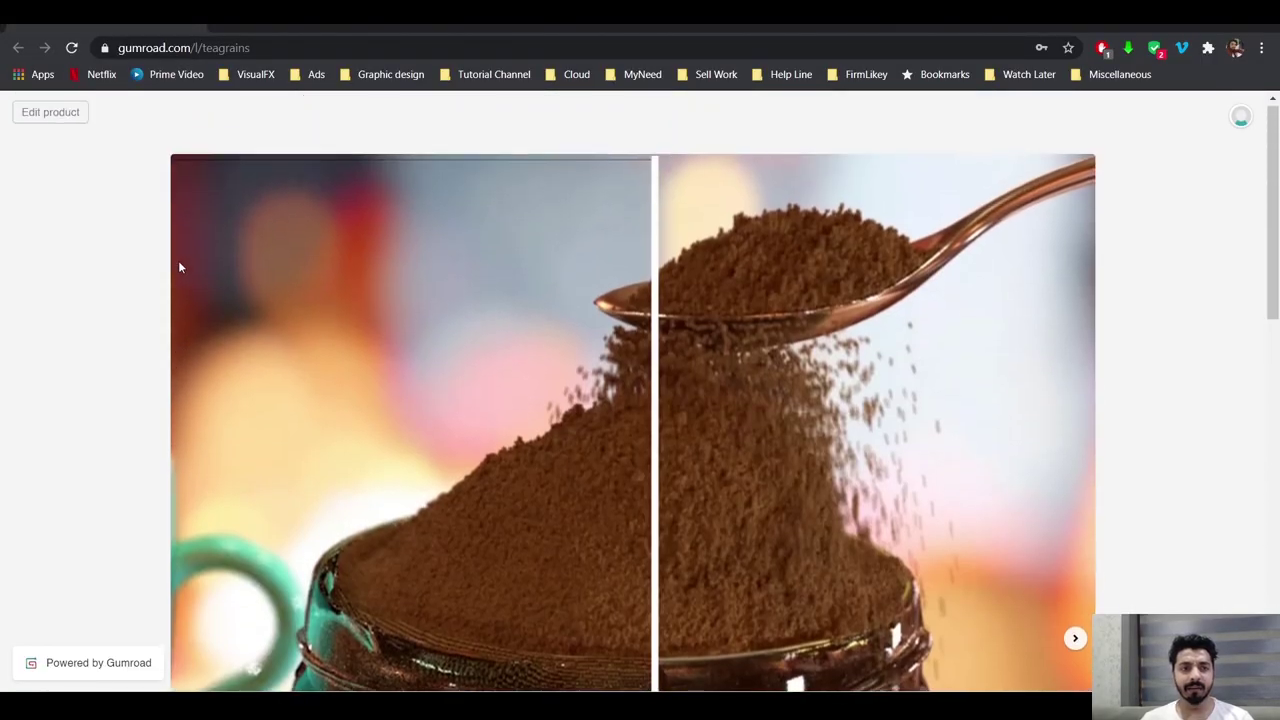
click(56, 118)
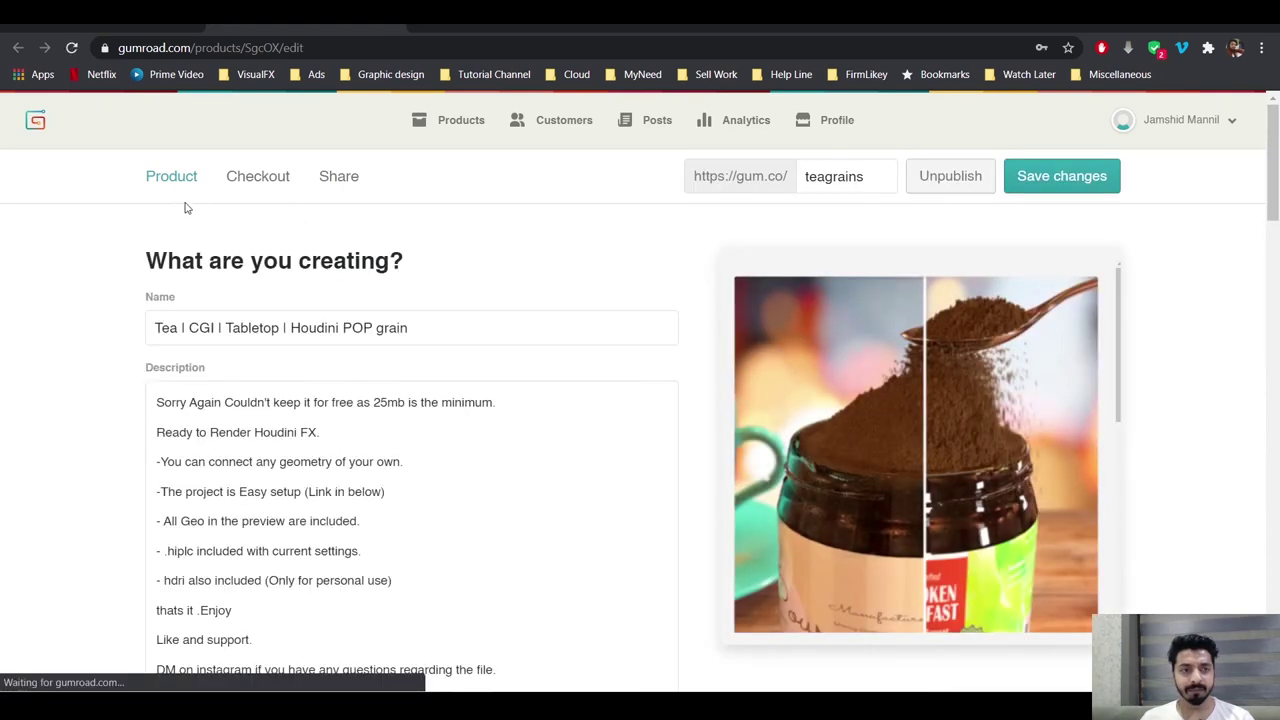
mouse_move(866, 289)
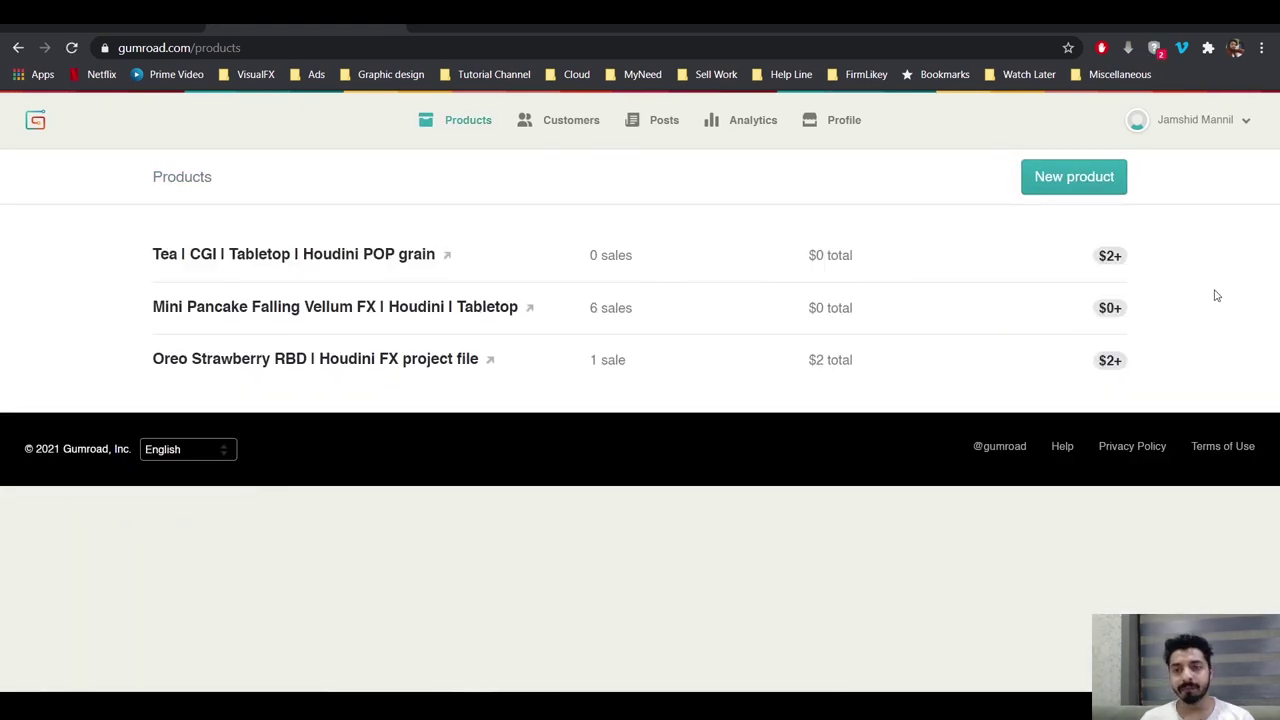
mouse_move(426, 370)
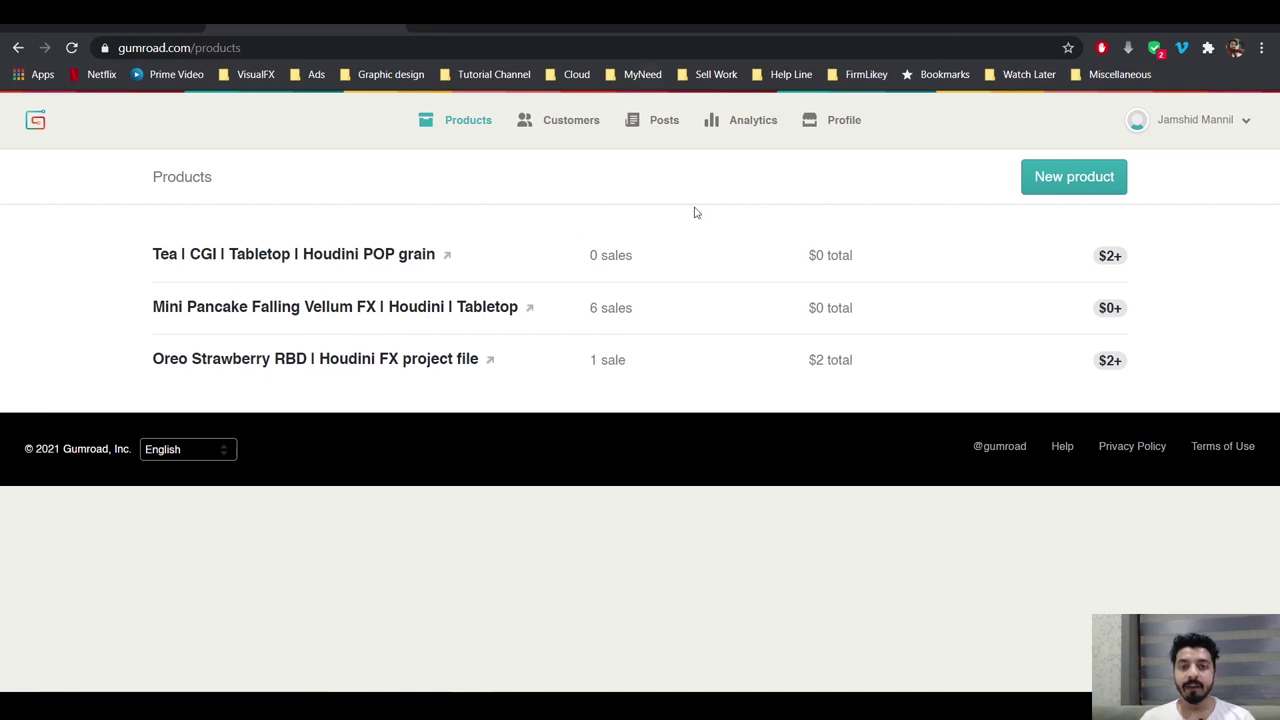
mouse_move(682, 385)
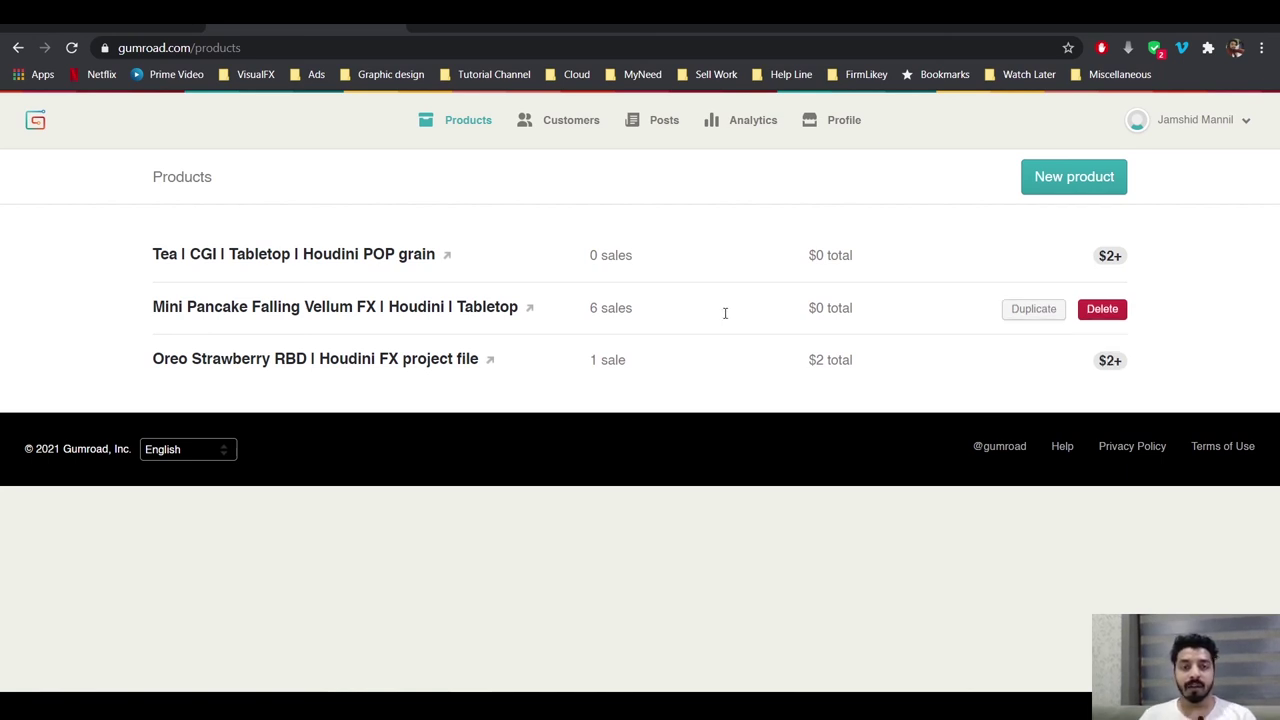
- View the public page of Tea | CGI | Tabletop | Houdini POP grain and review its file size and description
click(447, 255)
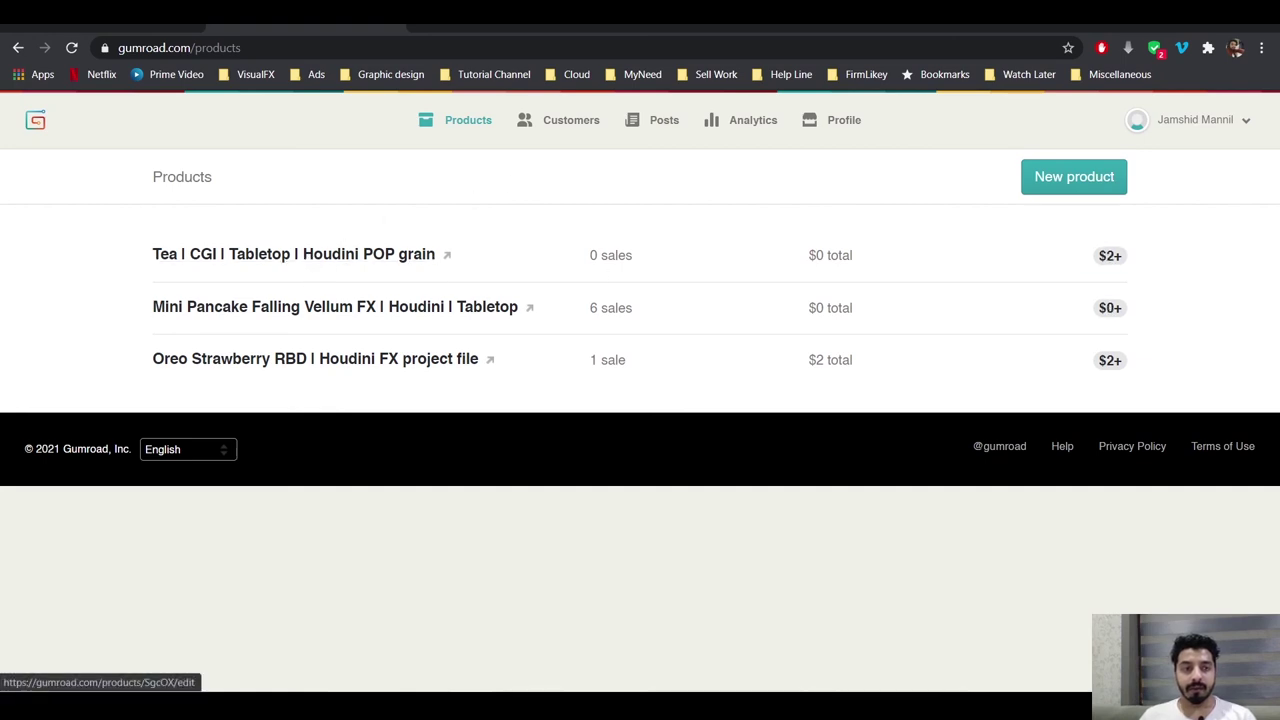
scroll(377, 380, down, 2)
scroll(377, 380, down, 5)
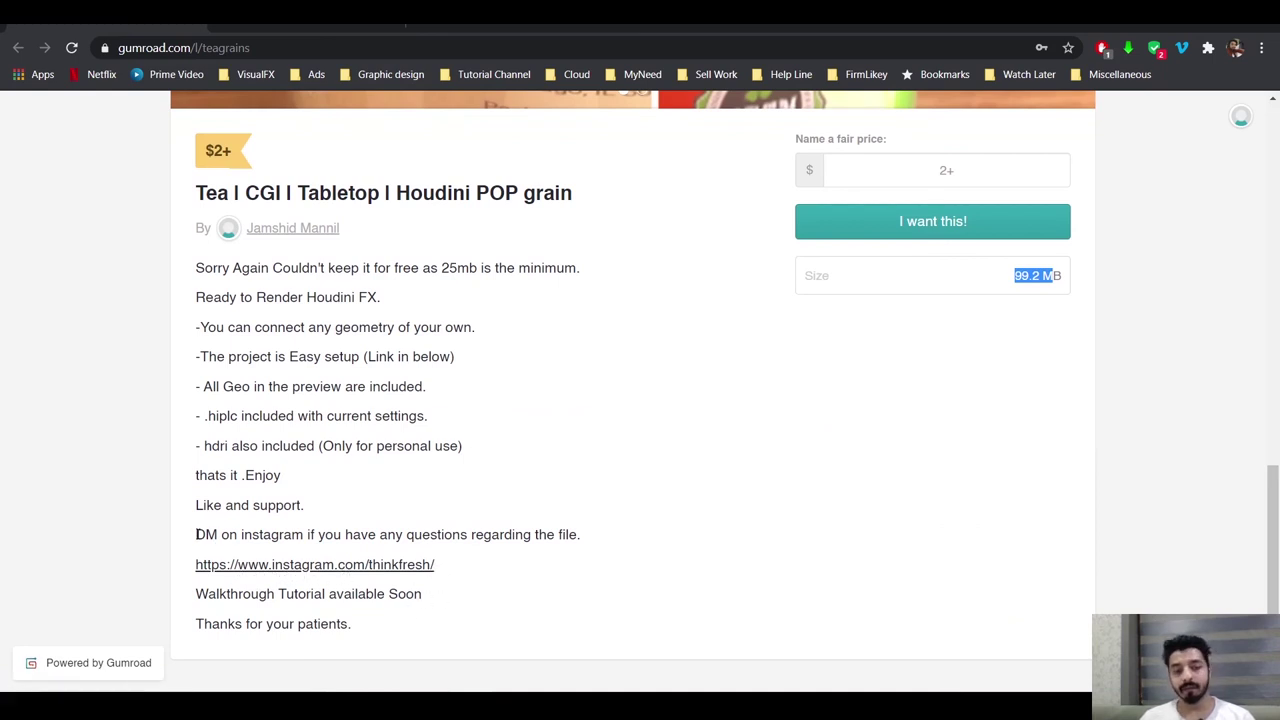
drag(290, 476, 245, 476)
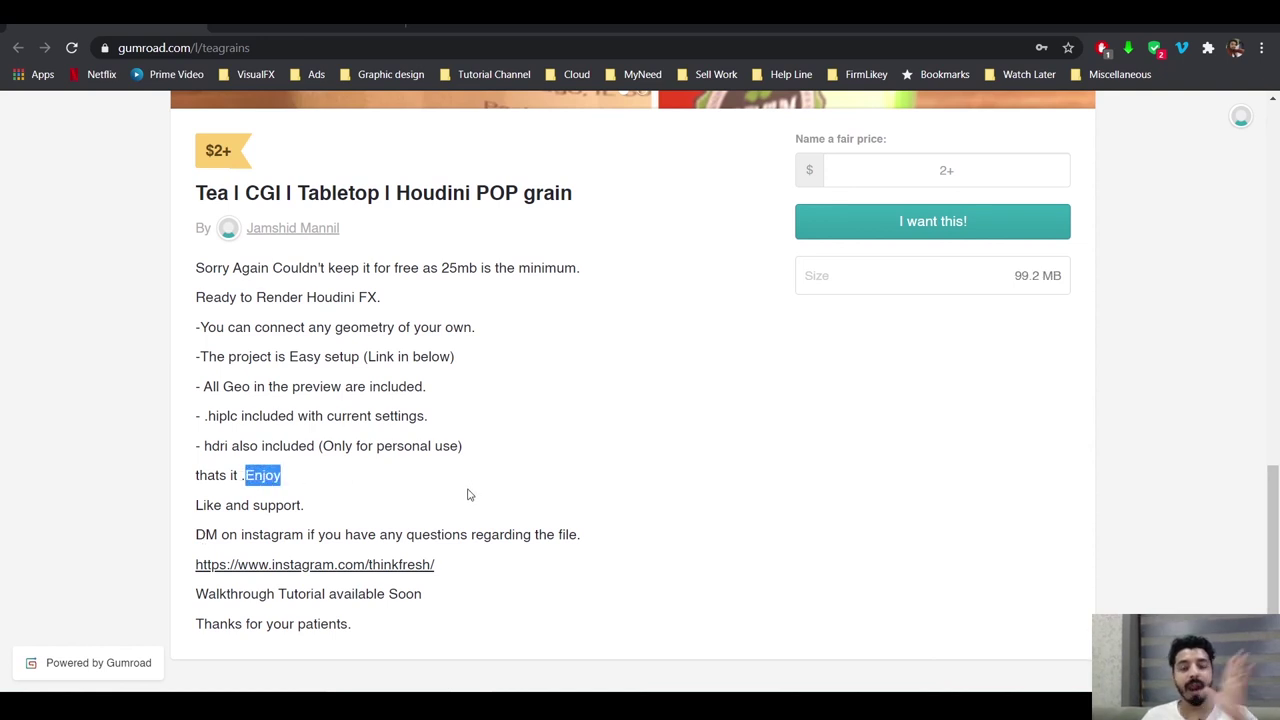